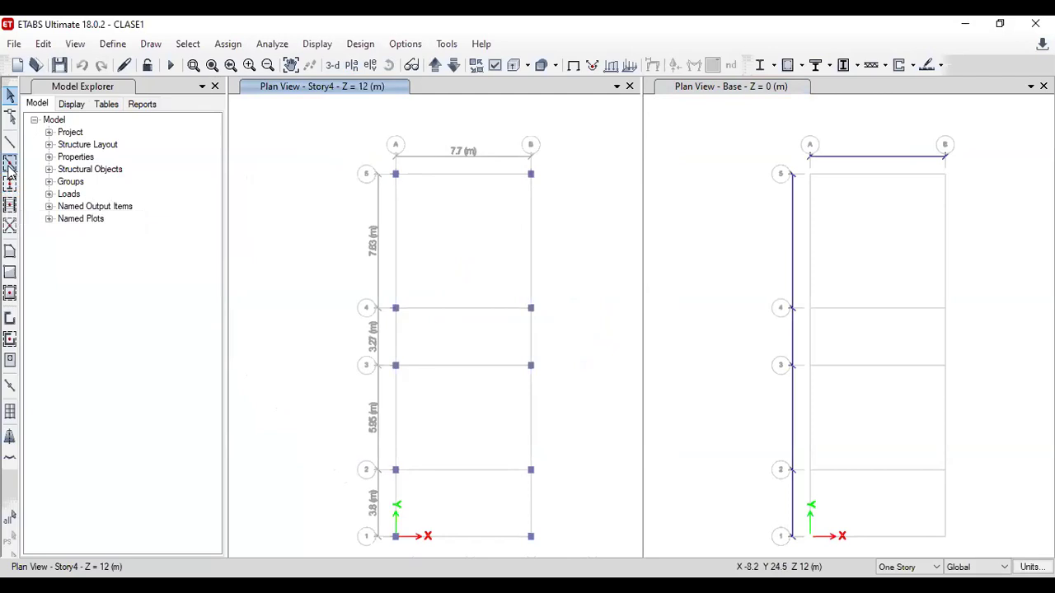
Draw VIGA 25*40 beams on Story4 along grid 5 and along grids A and B between grids 4 and 5
left_click(10, 165)
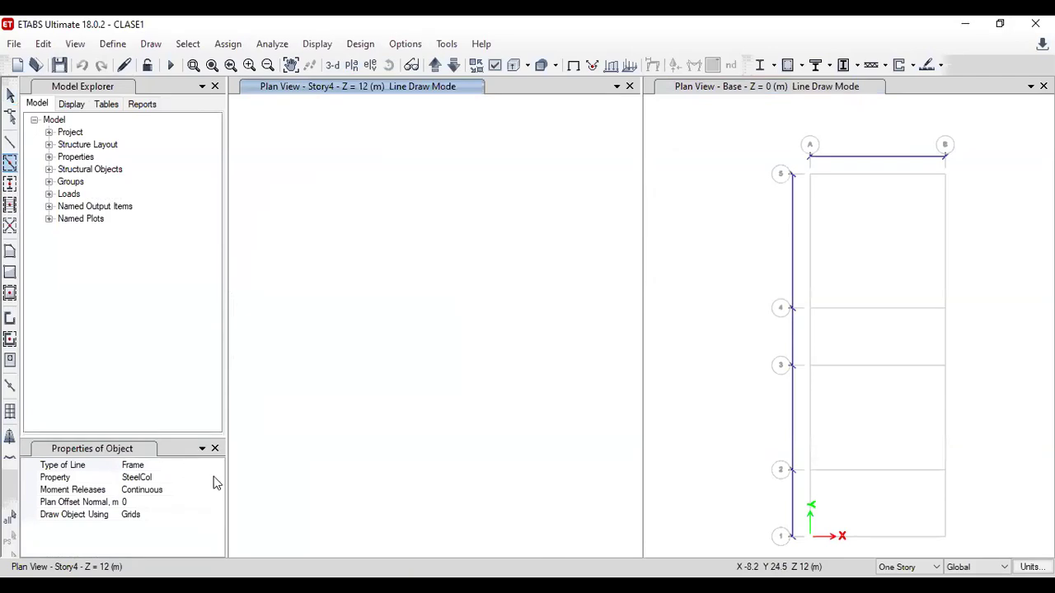
left_click(216, 478)
left_click(218, 478)
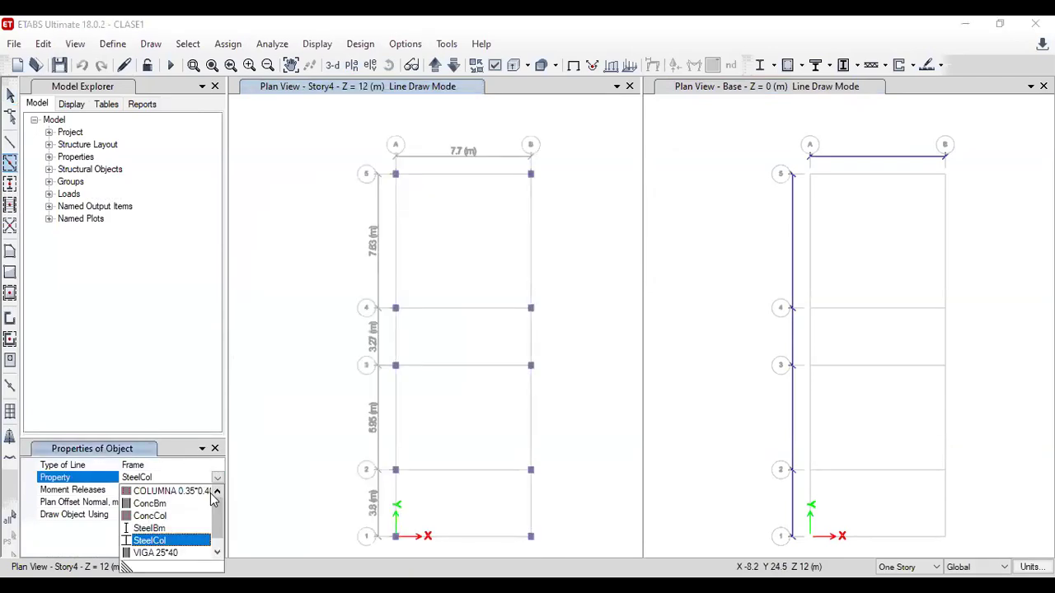
left_click(165, 552)
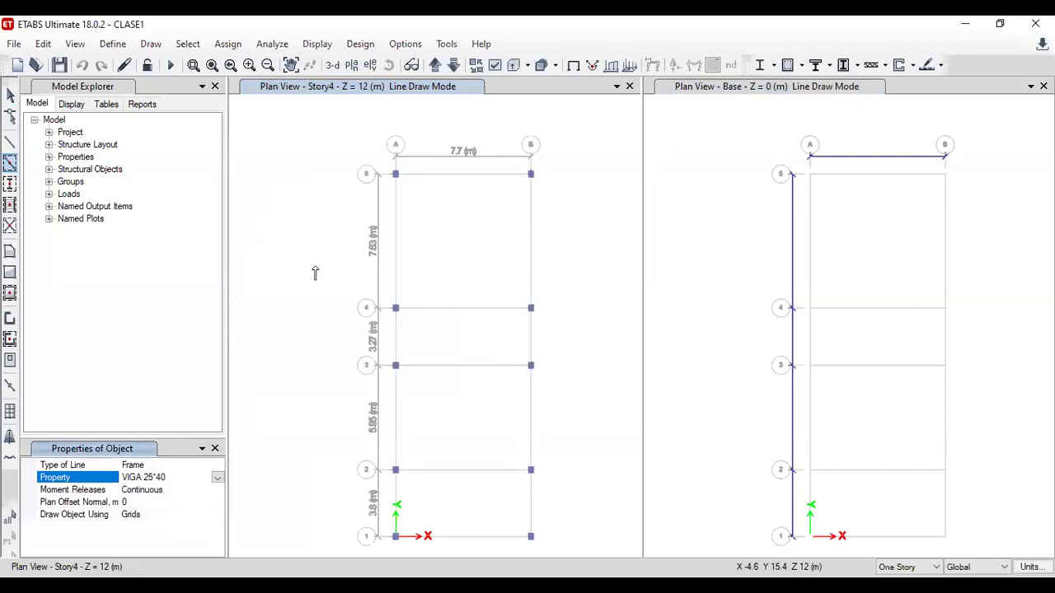
left_click(395, 266)
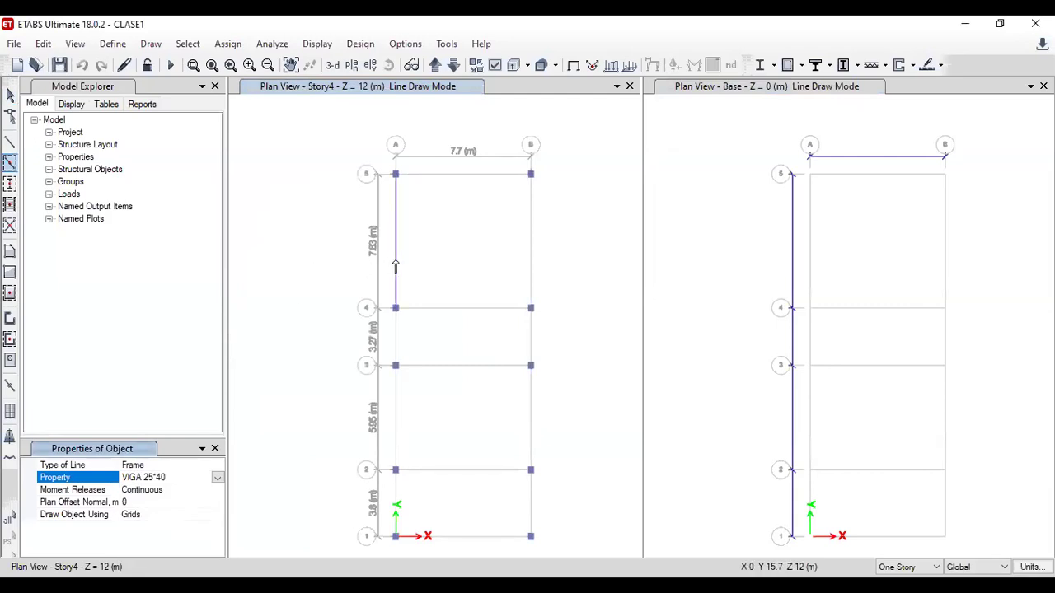
left_click(395, 265)
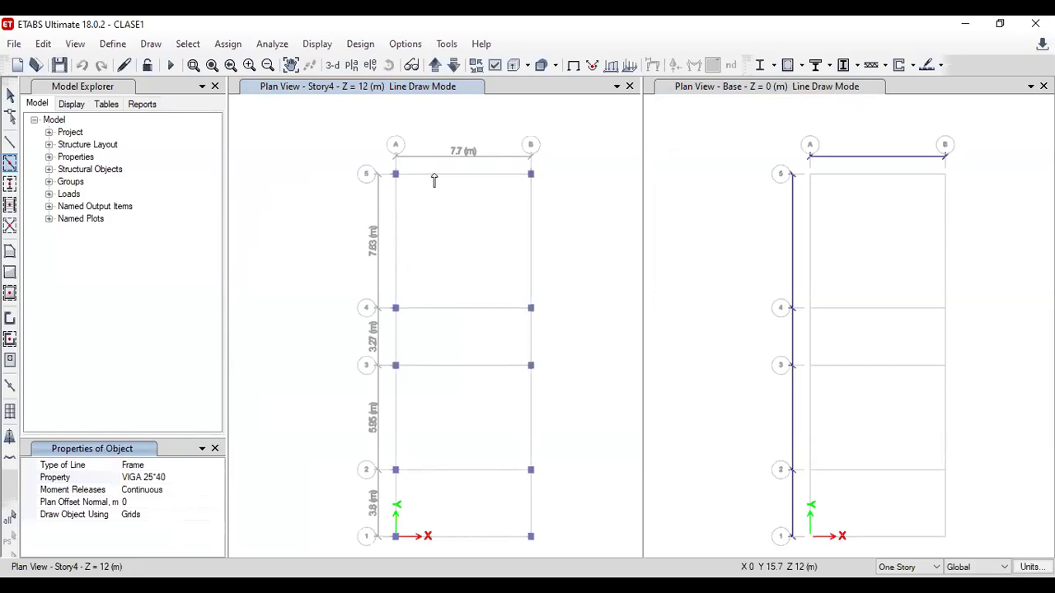
left_click(530, 246)
left_click(532, 268)
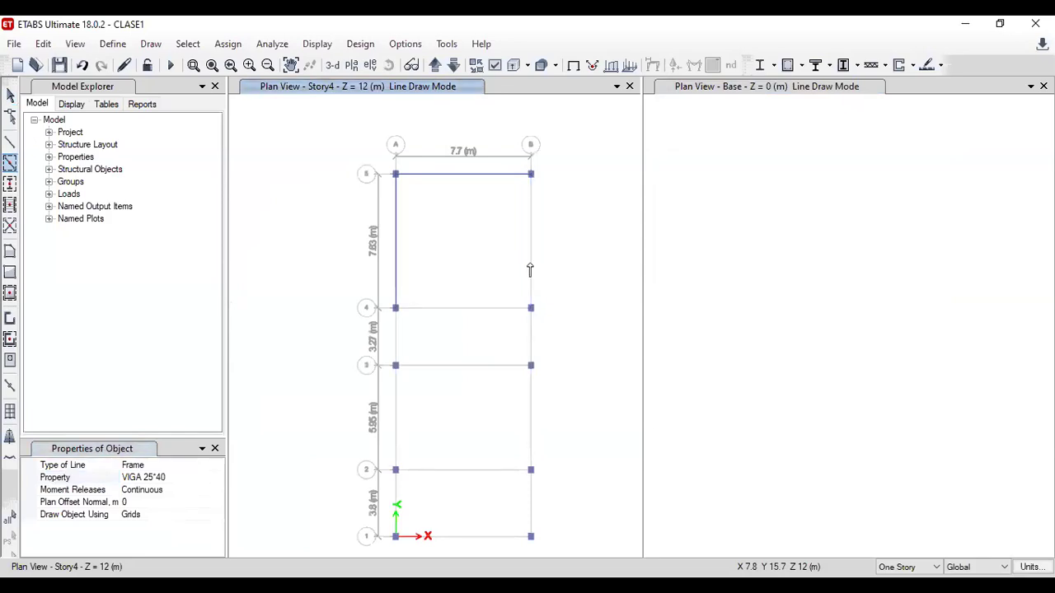
Draw VIGA 25*40 beams along grid A in the three bays between grid 4 and grid 1
left_click(394, 352)
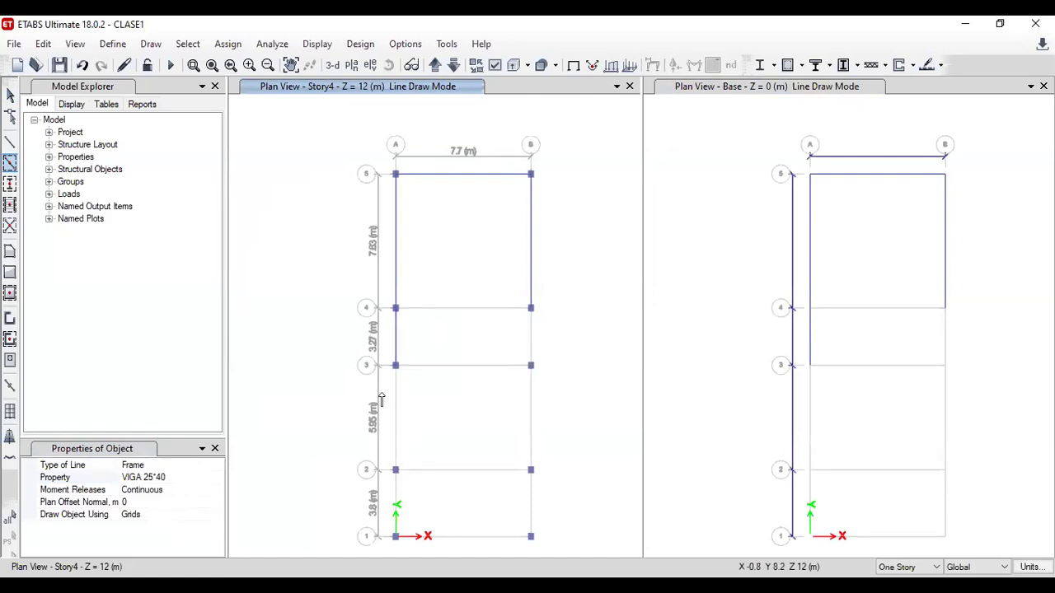
left_click(397, 408)
left_click(725, 587)
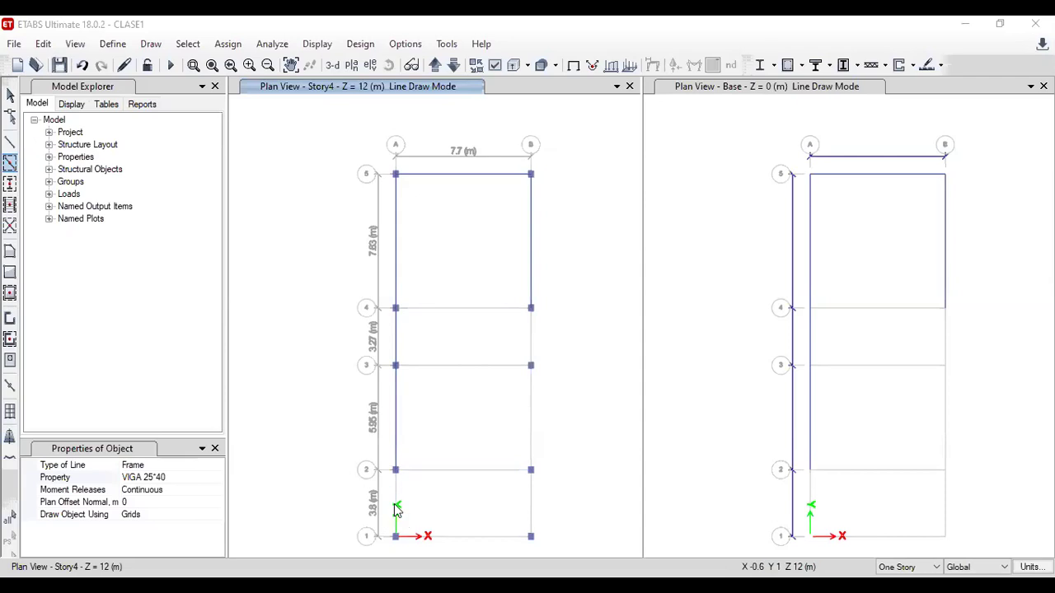
left_click(431, 475)
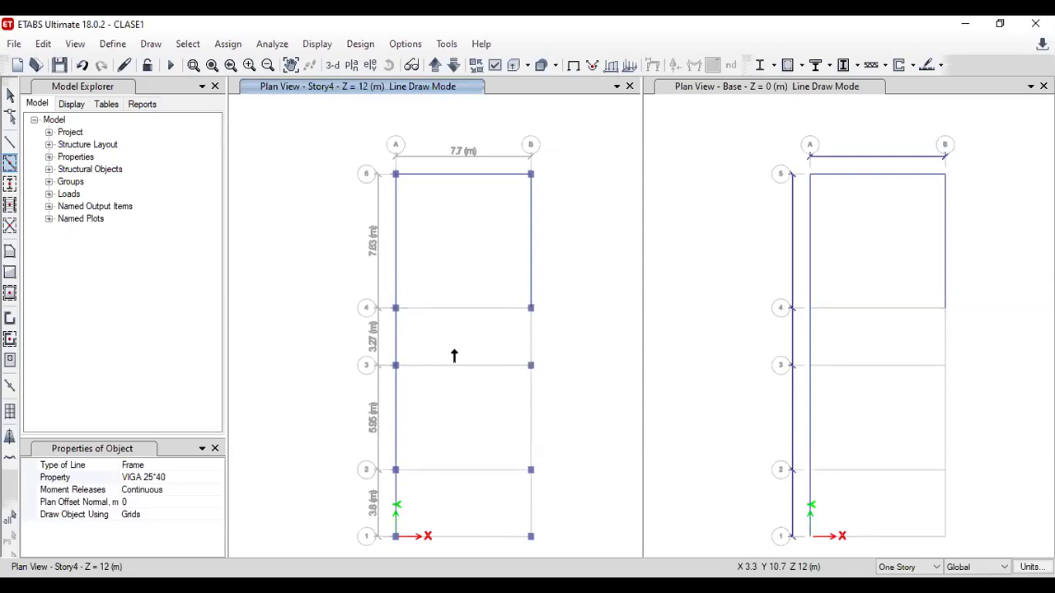
Draw VIGA 25*40 beams along grids 4 and 3 and along grid B from grid 4 to grid 2
left_click(464, 310)
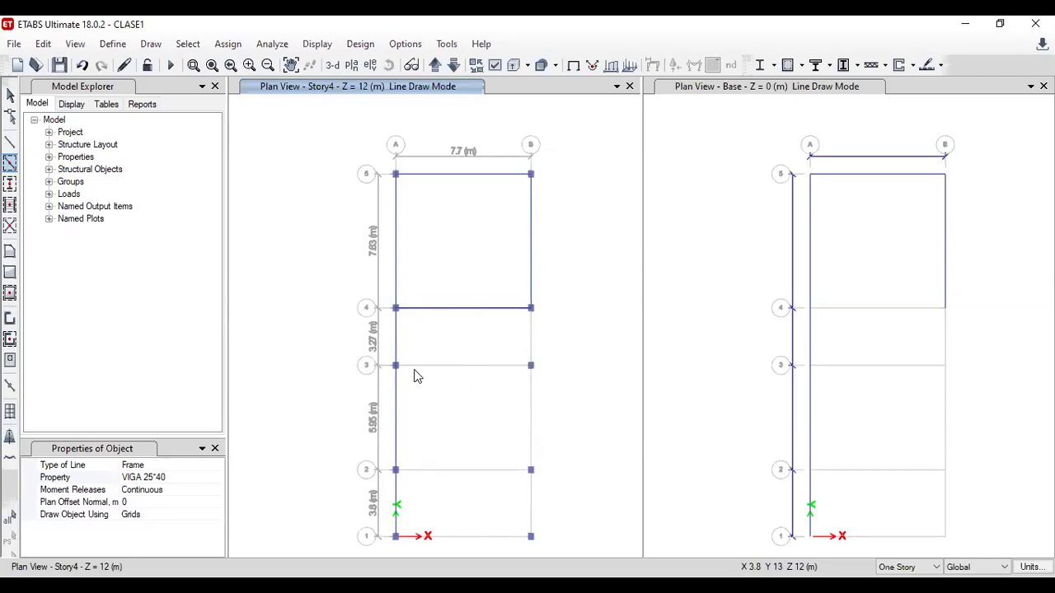
left_click(475, 370)
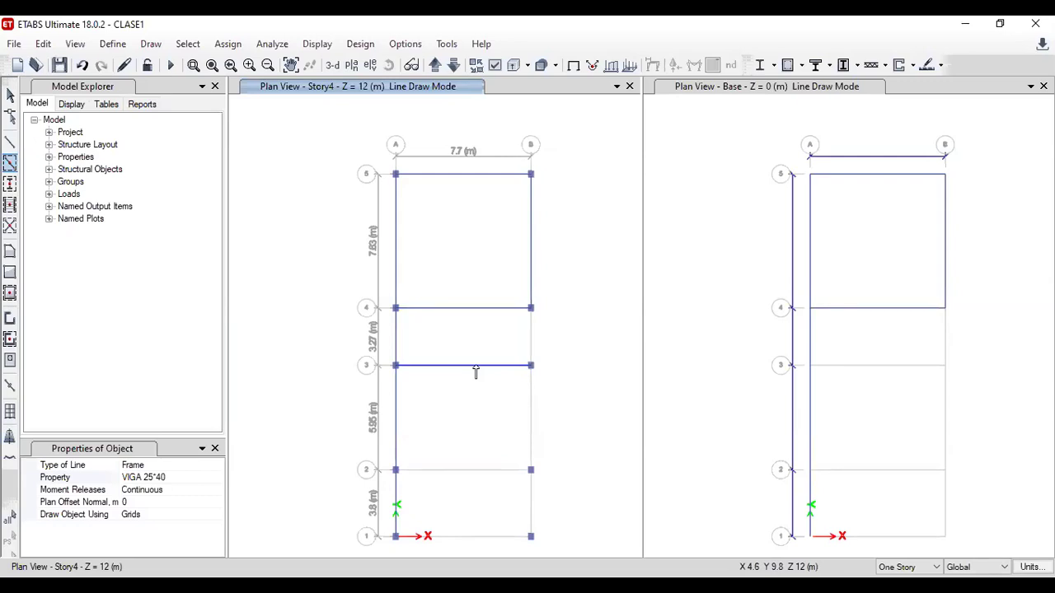
left_click(532, 347)
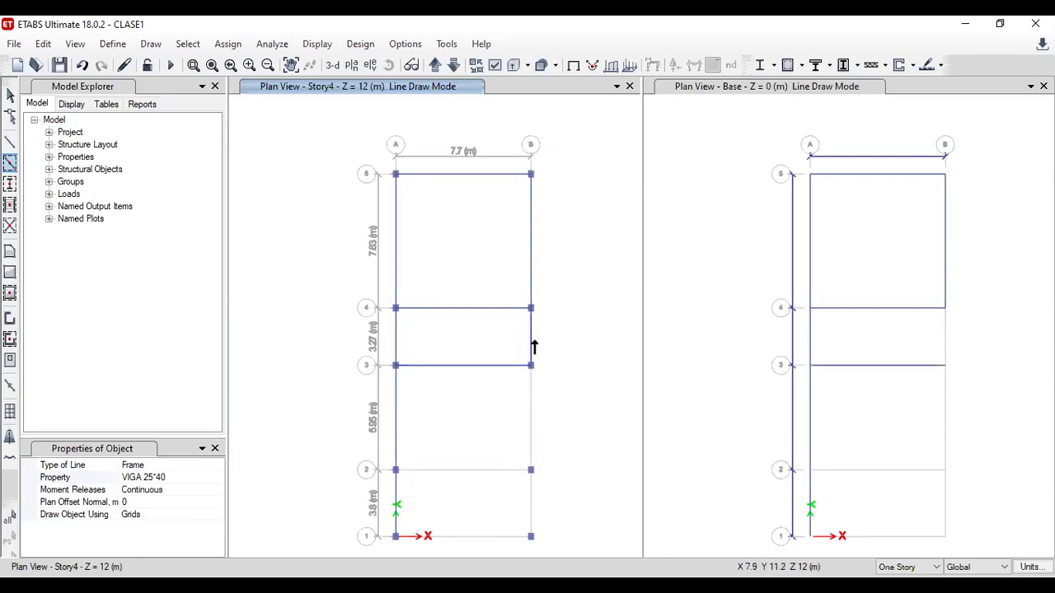
left_click(530, 405)
Draw VIGA 25*40 beams along grids 2 and 1 and along grid B between them
left_click(476, 473)
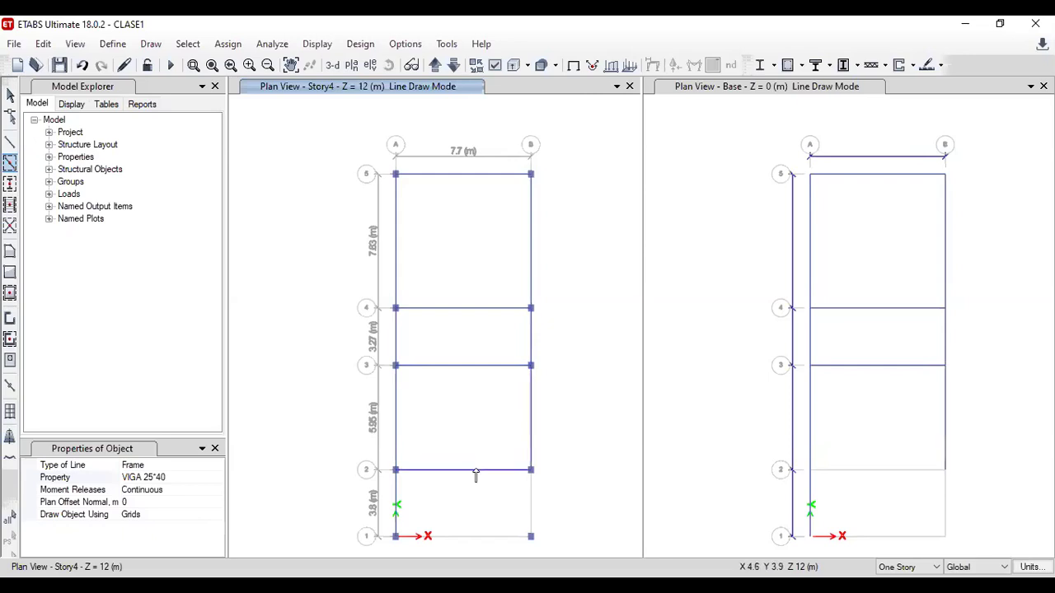
left_click(531, 523)
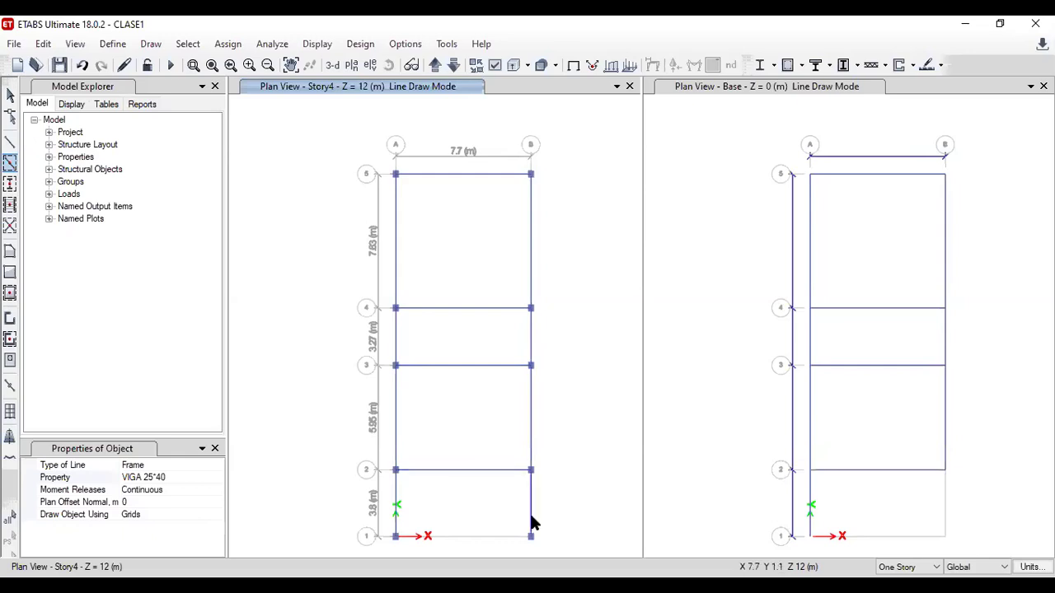
left_click(476, 536)
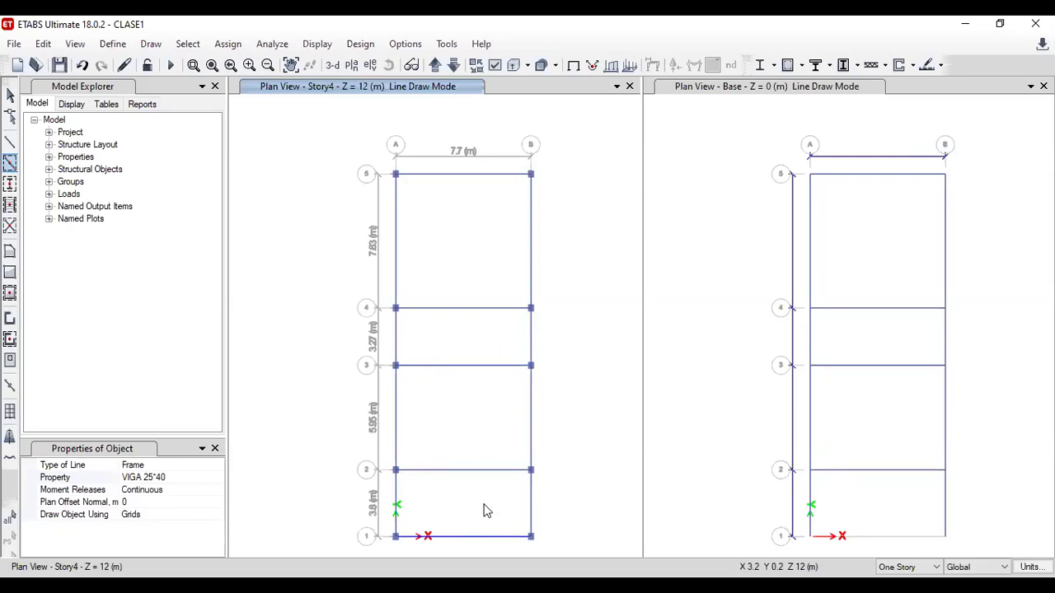
left_click(468, 351)
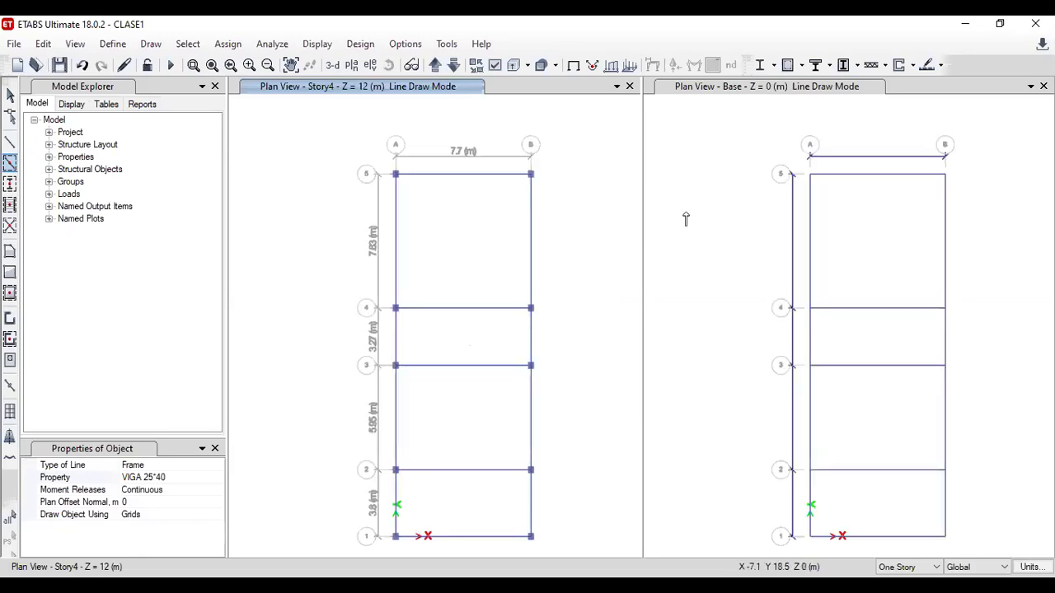
Replace the Story4 plan with a 3-D view of the model, refresh the display and leave beam drawing mode
left_click(909, 566)
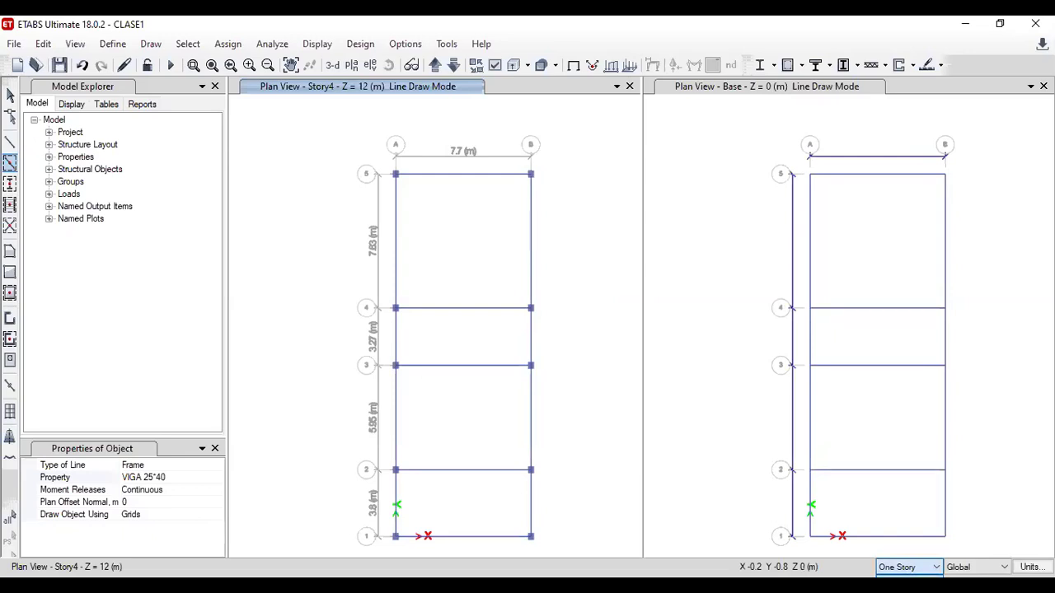
left_click(333, 66)
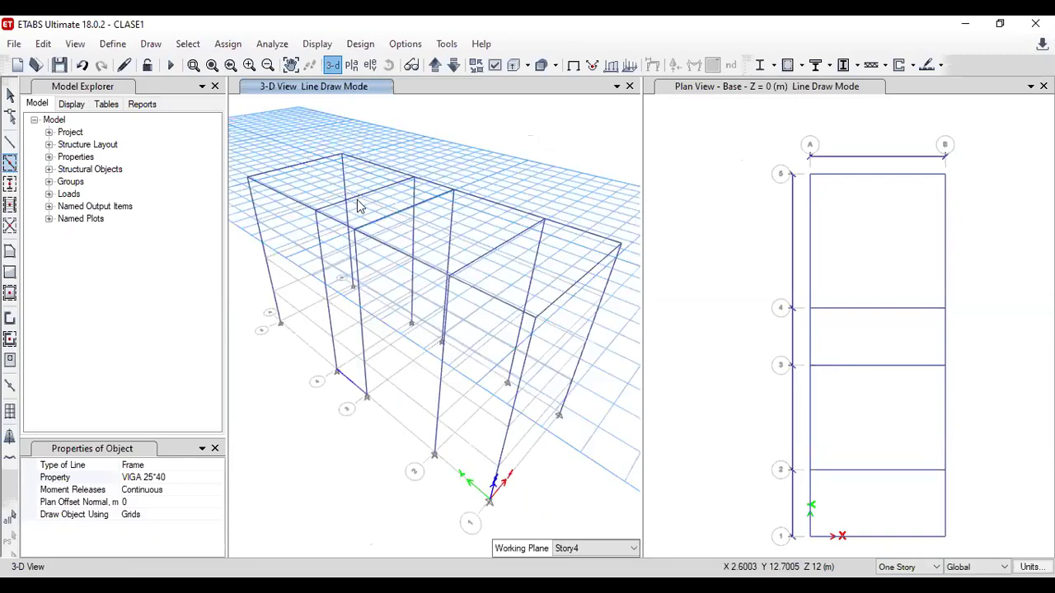
left_click(802, 168)
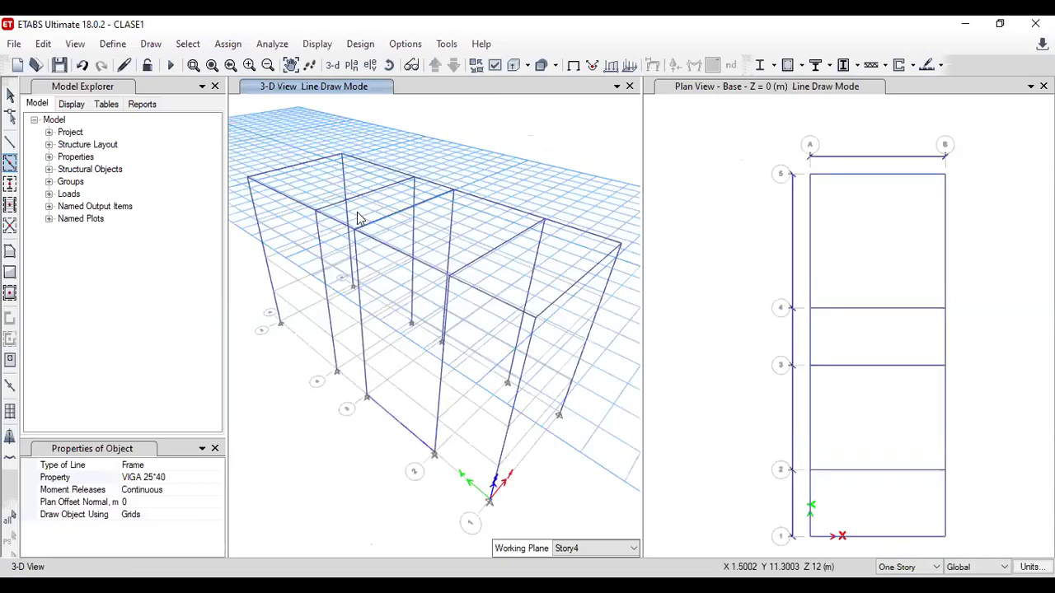
left_click(124, 64)
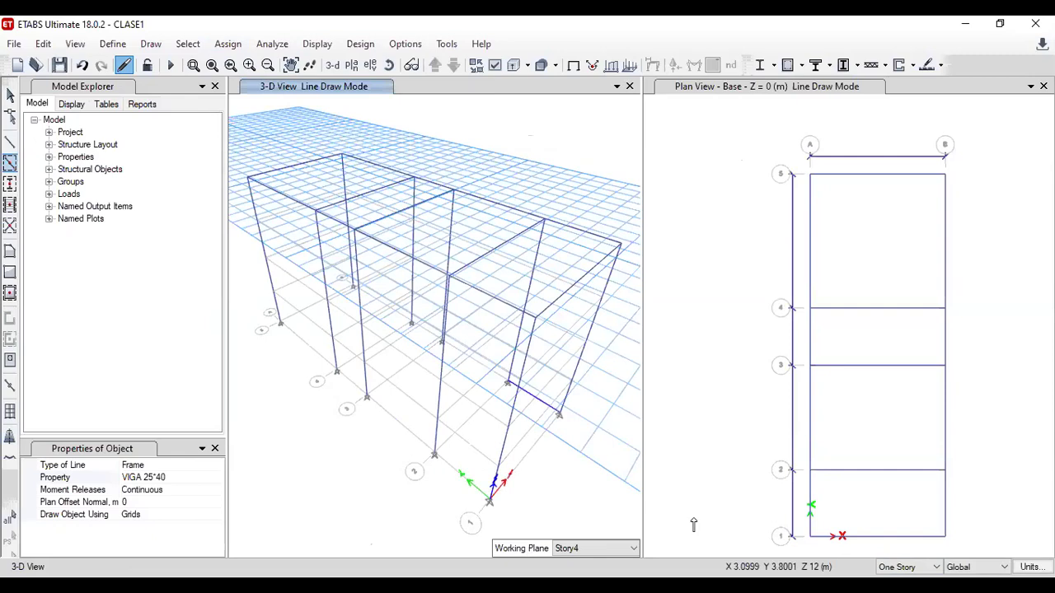
left_click(715, 187)
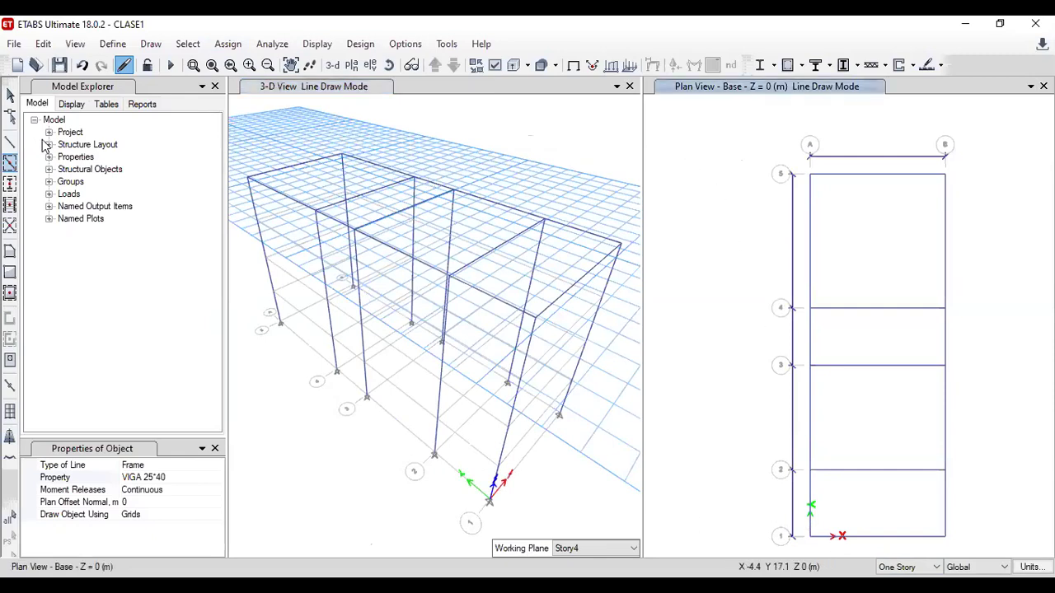
left_click(10, 95)
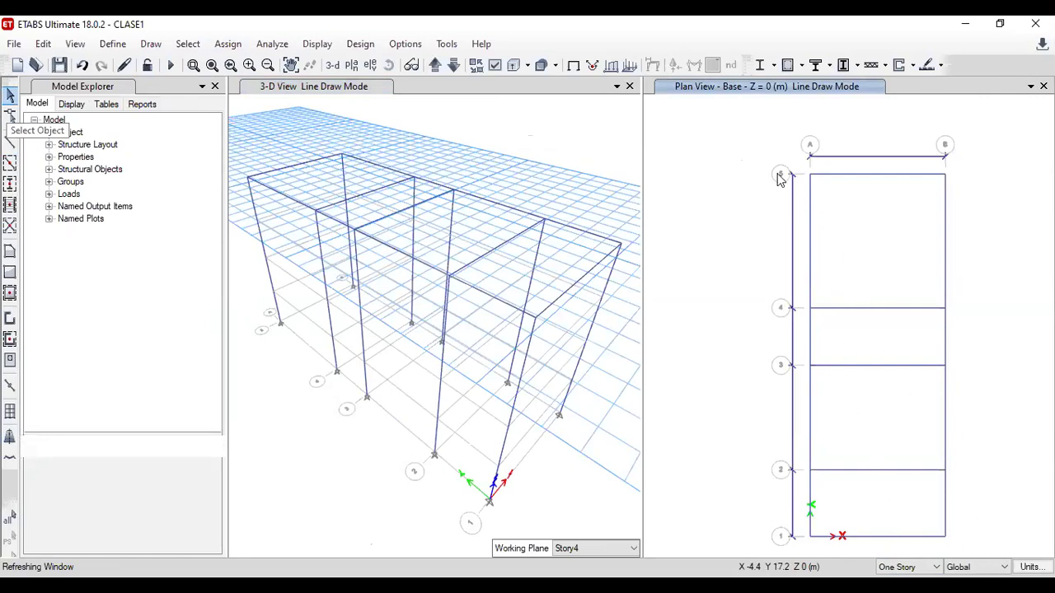
key("ctrl+a")
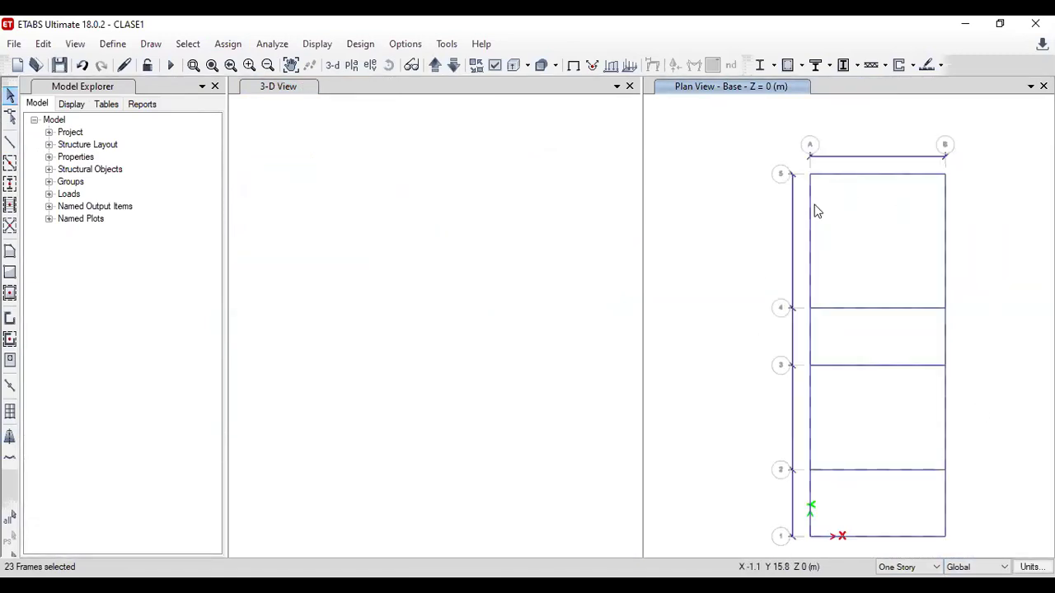
left_click_drag(797, 161, 956, 554)
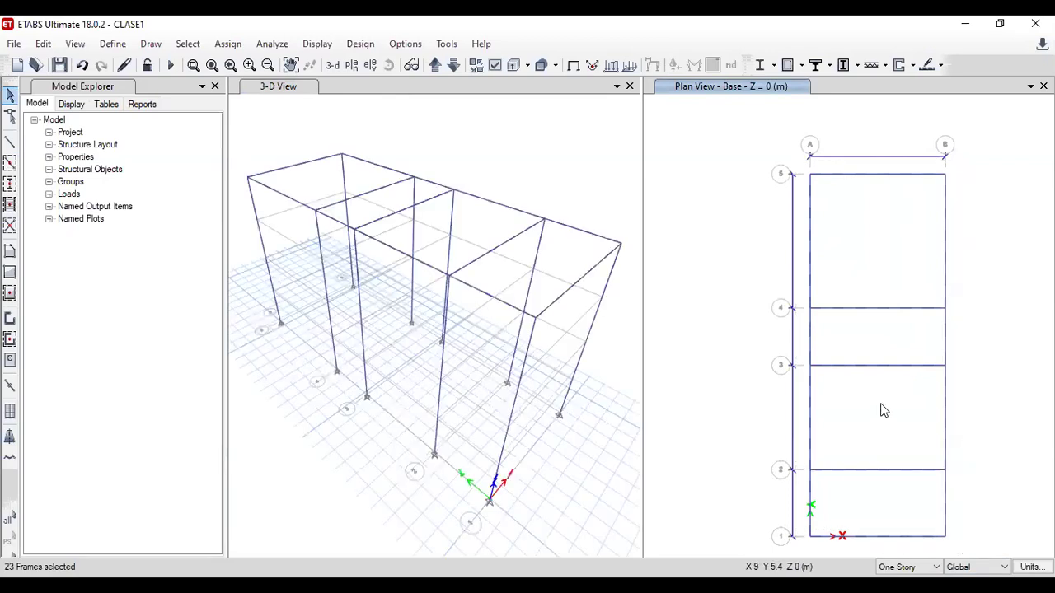
mouse_move(807, 167)
left_mouse_down()
mouse_move(843, 207)
mouse_move(970, 549)
mouse_move(986, 561)
mouse_move(797, 162)
left_mouse_up()
key("Escape")
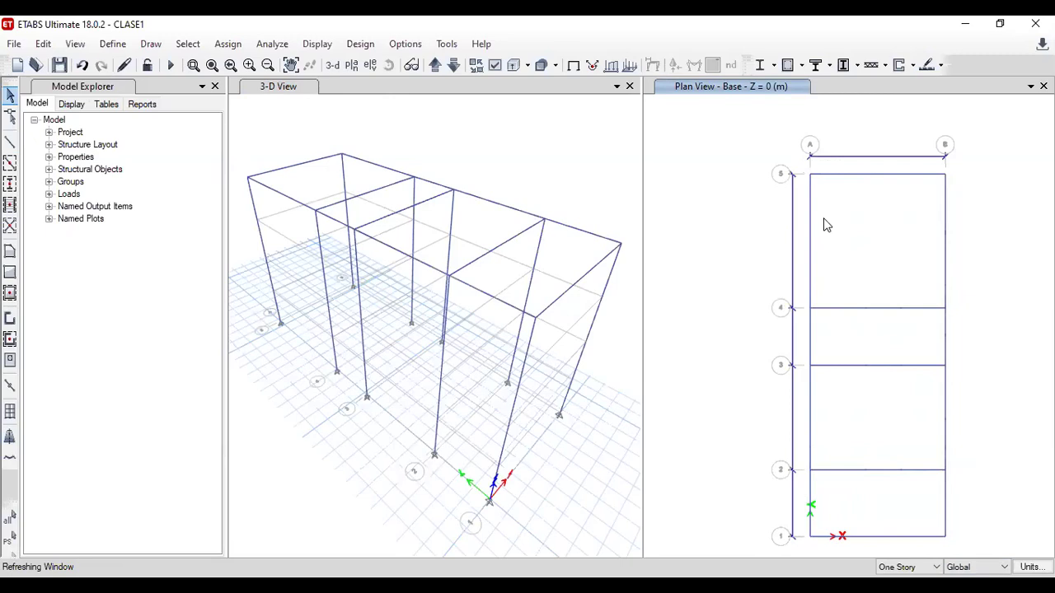
left_click(860, 470)
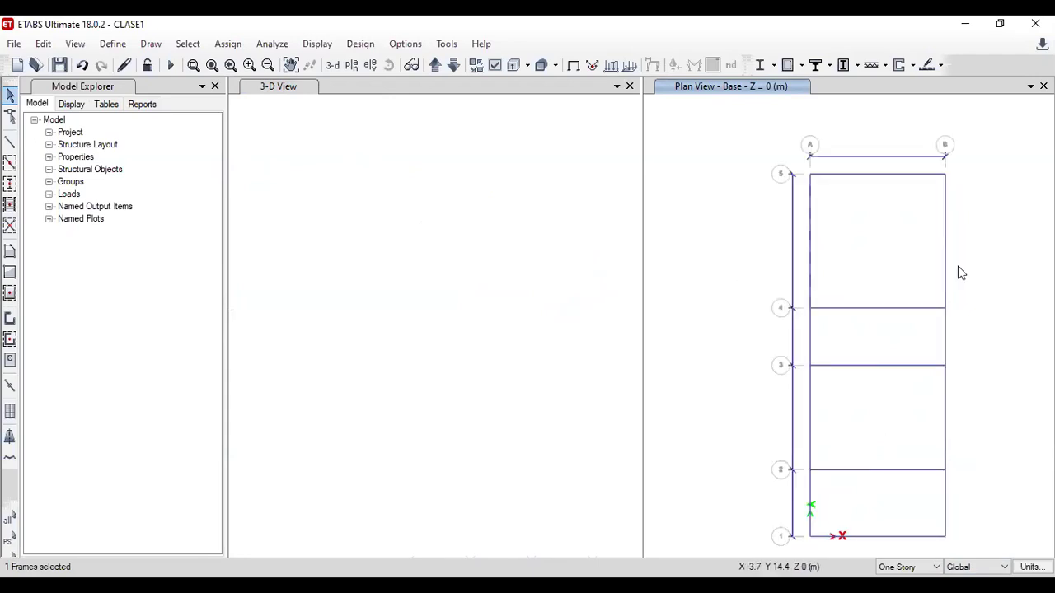
left_click_drag(893, 329, 855, 284)
left_click_drag(953, 264, 878, 168)
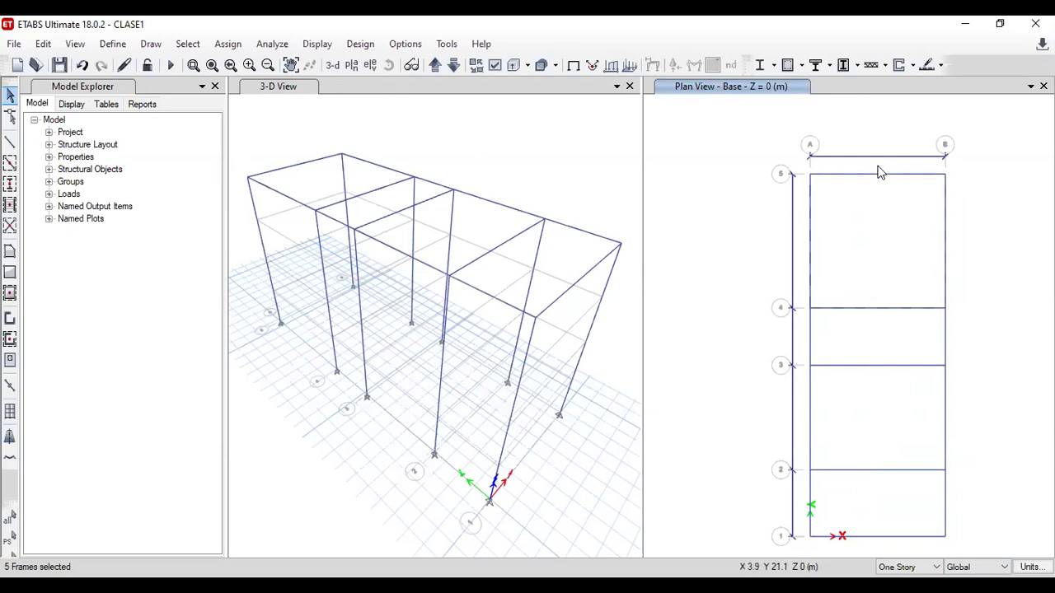
left_click(568, 235)
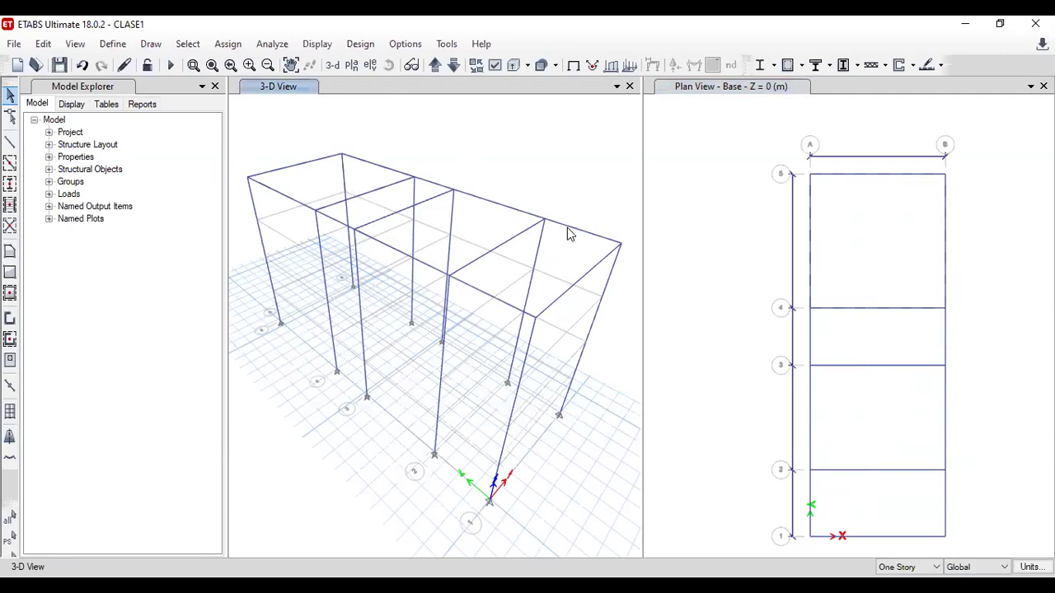
left_click_drag(511, 211, 429, 184)
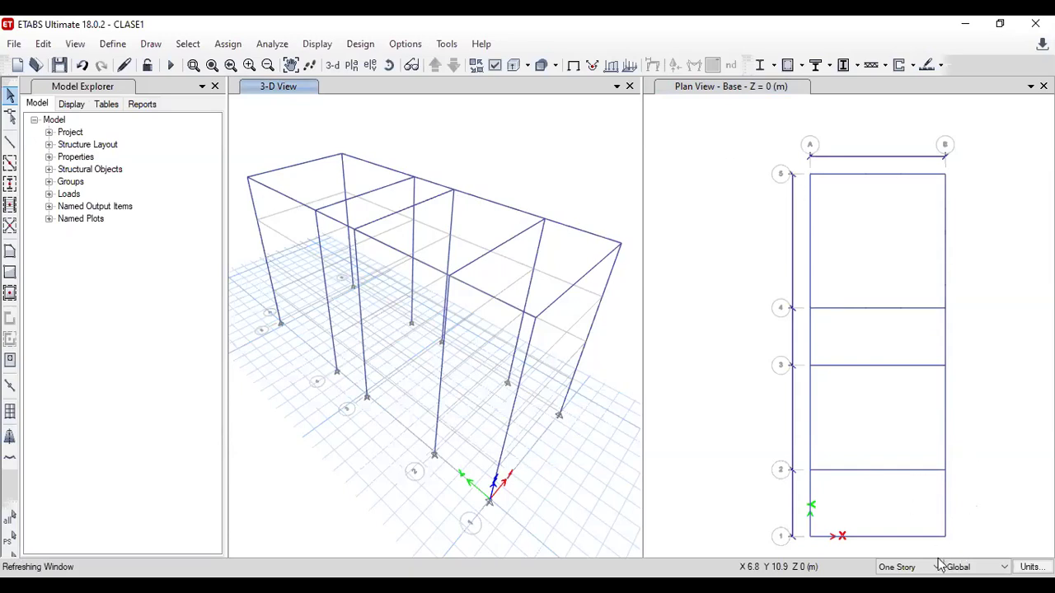
Select all frames in the plan and replicate them to Story3, Story2 and Story1
left_click_drag(960, 544, 801, 176)
left_click_drag(964, 544, 803, 173)
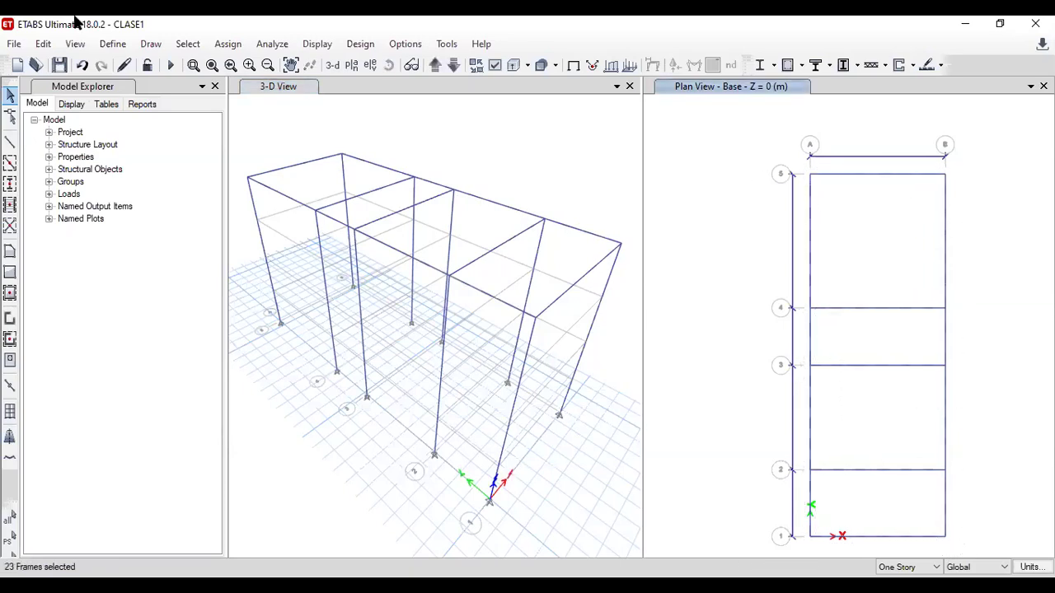
left_click(110, 45)
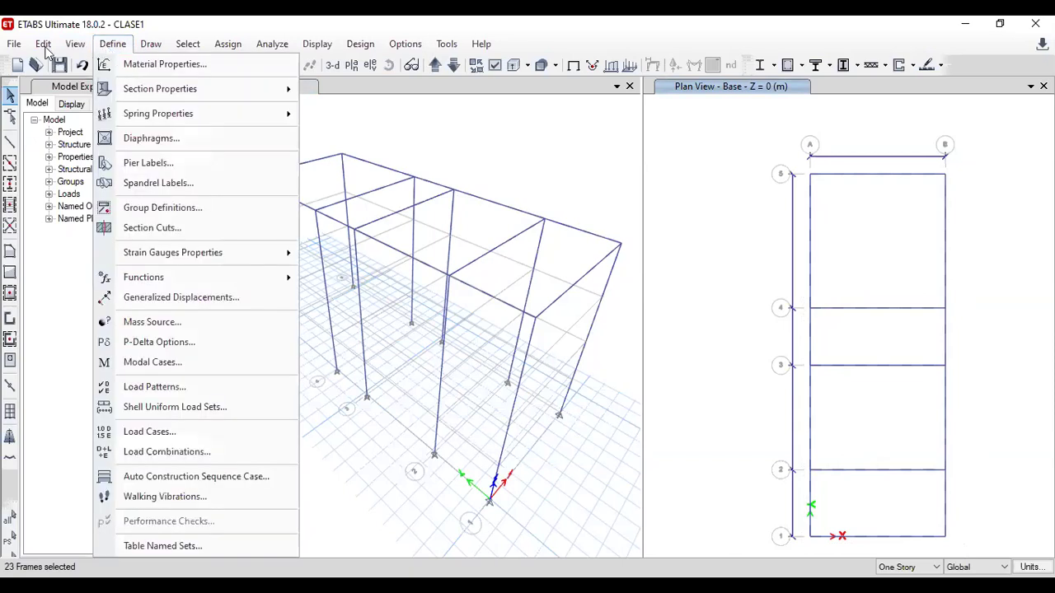
mouse_move(43, 44)
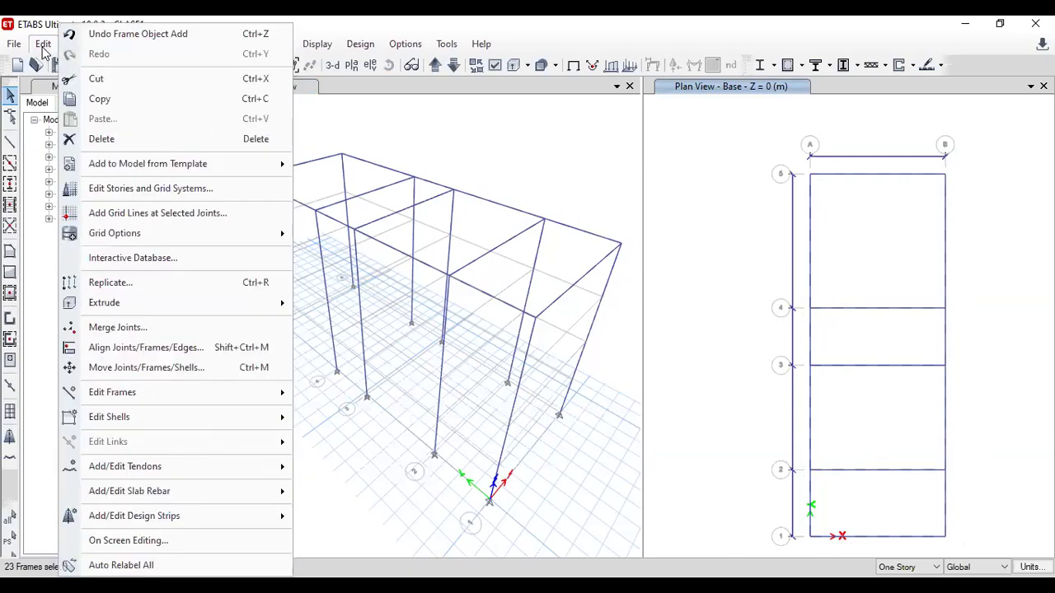
left_click(130, 284)
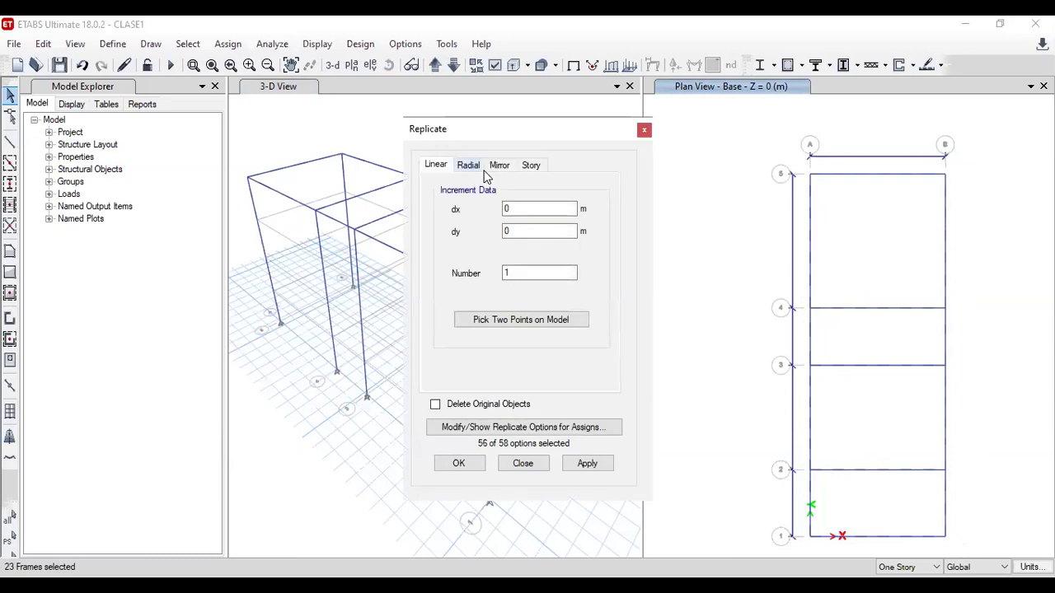
left_click(530, 165)
left_click(468, 224)
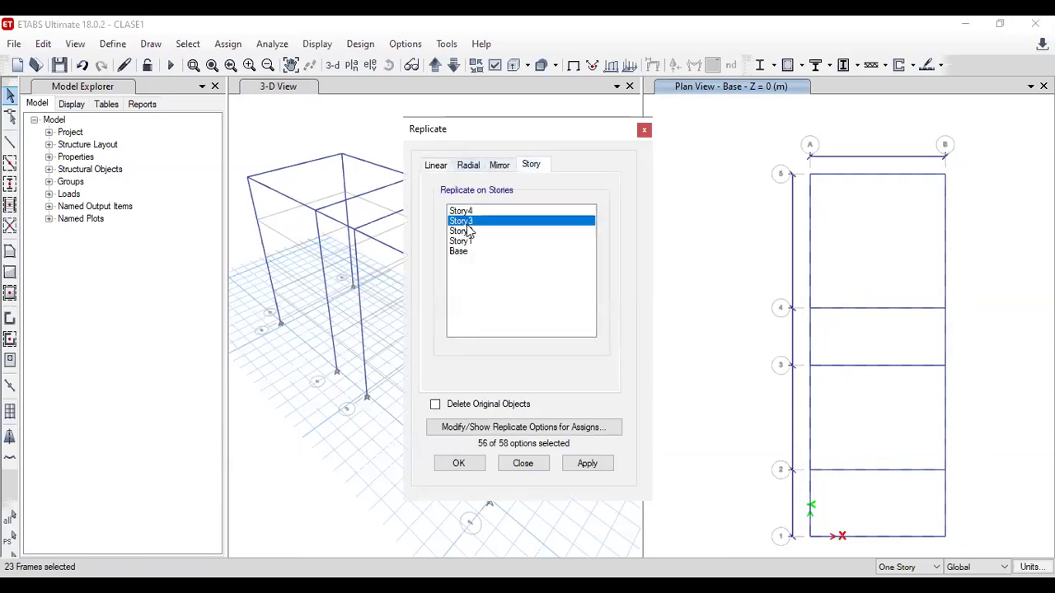
left_click(466, 231)
left_click(466, 241)
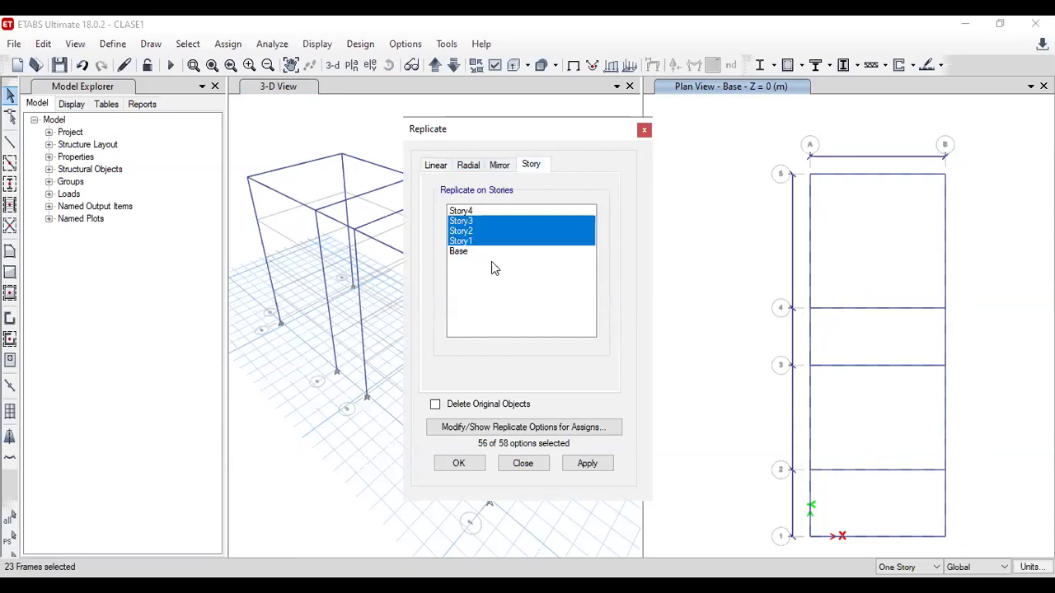
left_click(587, 464)
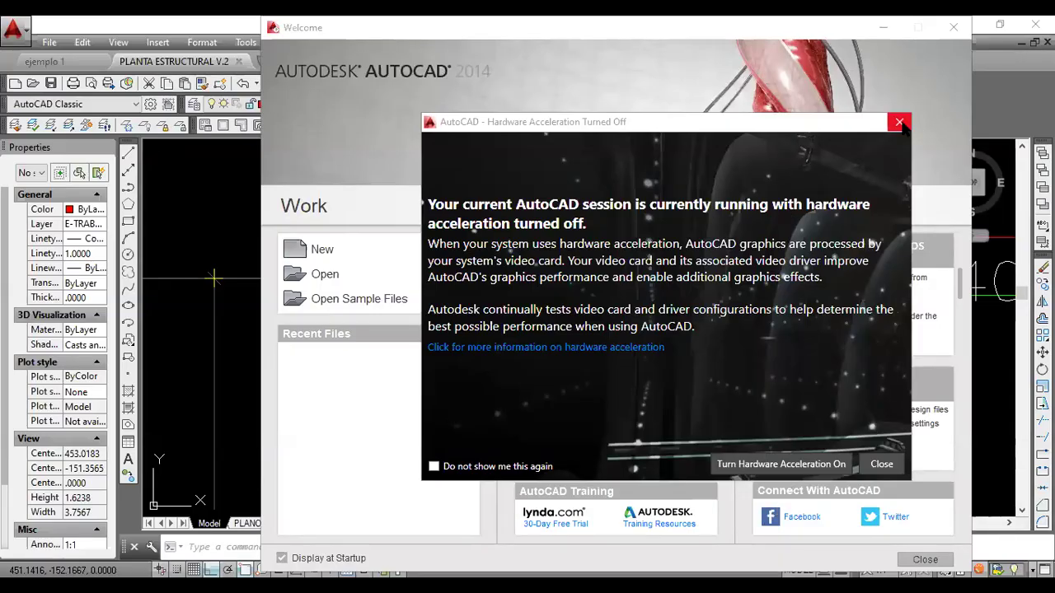
Dismiss the AutoCAD startup windows and examine the beam layout between grids 5 and 4 of the middle structural plan
left_click(899, 122)
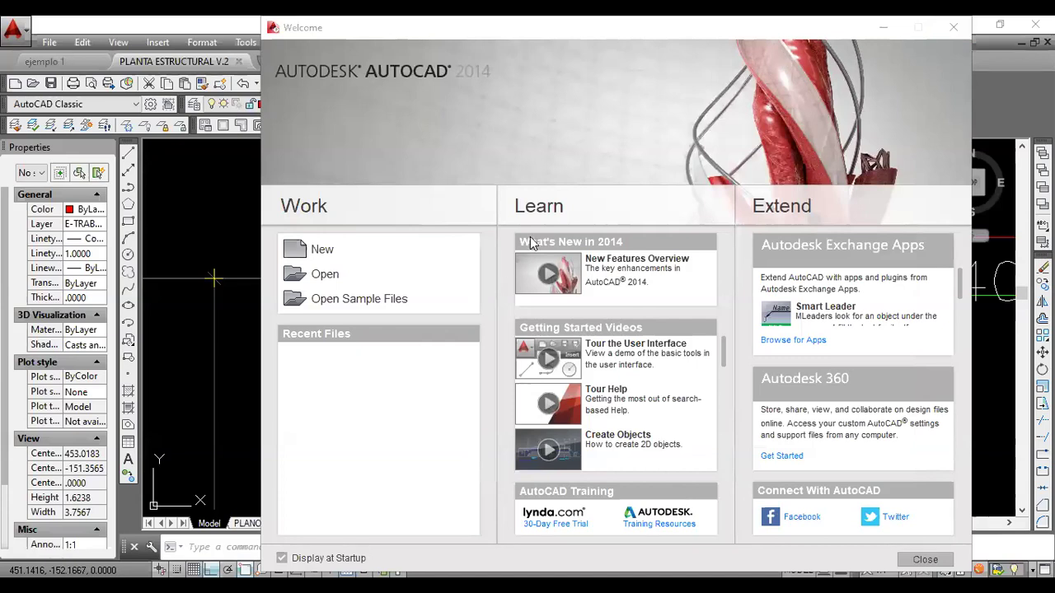
key("Escape")
scroll(508, 331, "down", 5)
middle_click_drag(593, 355, 499, 284)
scroll(499, 284, "down", 1)
scroll(500, 283, "up", 4)
scroll(506, 293, "down", 4)
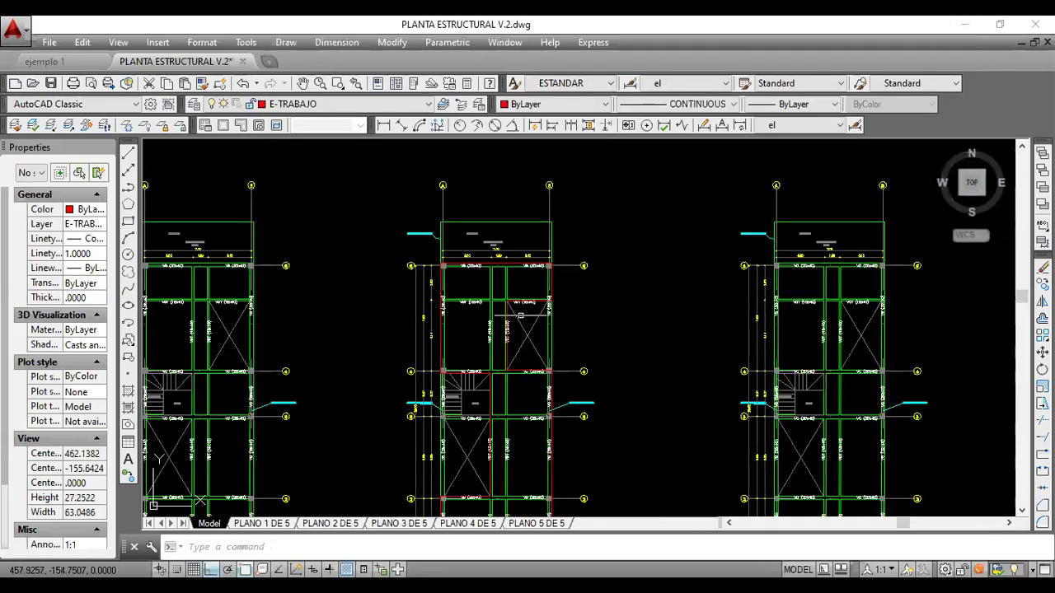
scroll(511, 301, "up", 4)
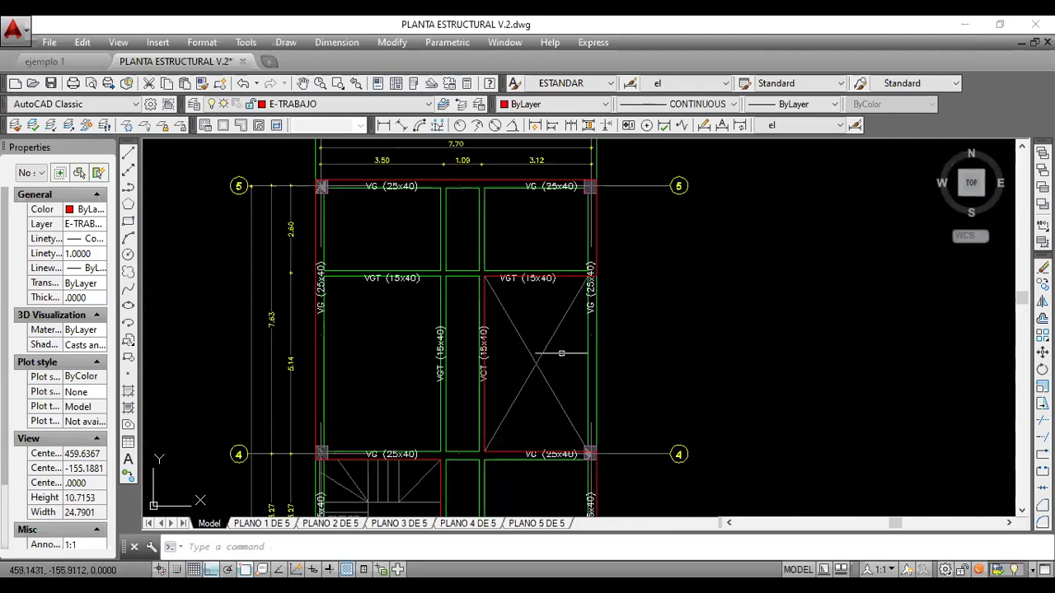
middle_click_drag(536, 365, 459, 223)
scroll(470, 259, "down", 2)
middle_click_drag(471, 259, 508, 314)
scroll(511, 301, "up", 2)
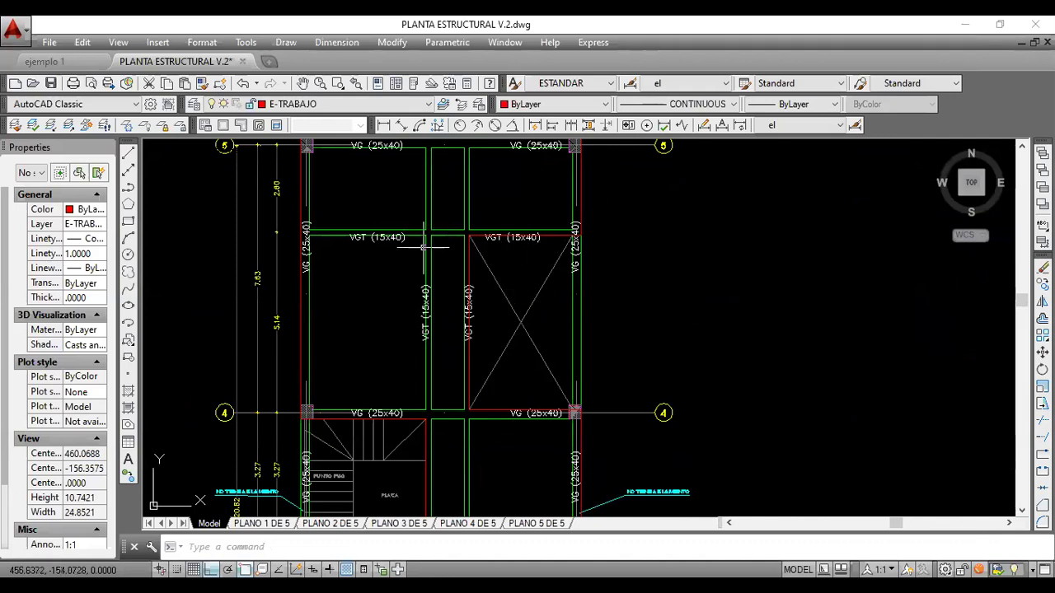
scroll(407, 257, "down", 2)
middle_click_drag(406, 257, 403, 257)
scroll(485, 238, "up", 2)
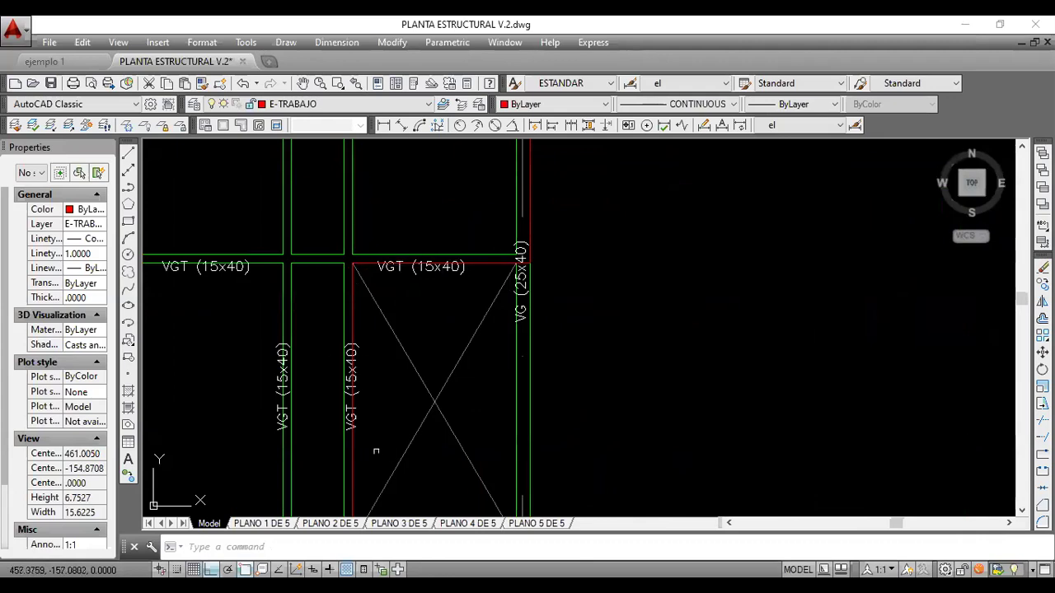
Examine the beams around the stair and the crossed-out openings across the grid 5 to grid 1 bays
scroll(391, 432, "down", 2)
middle_click_drag(391, 432, 429, 219)
mouse_move(434, 252)
middle_mouse_down()
mouse_move(505, 375)
mouse_move(478, 386)
mouse_move(478, 470)
mouse_move(496, 442)
mouse_move(507, 224)
middle_mouse_up()
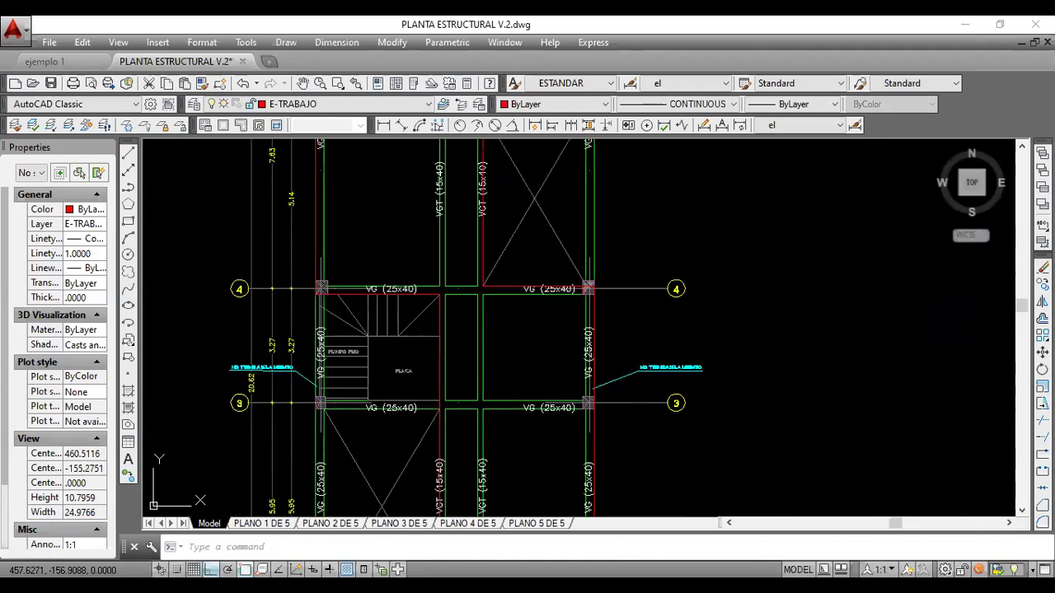
middle_click_drag(450, 387, 476, 296)
middle_click_drag(383, 297, 417, 255)
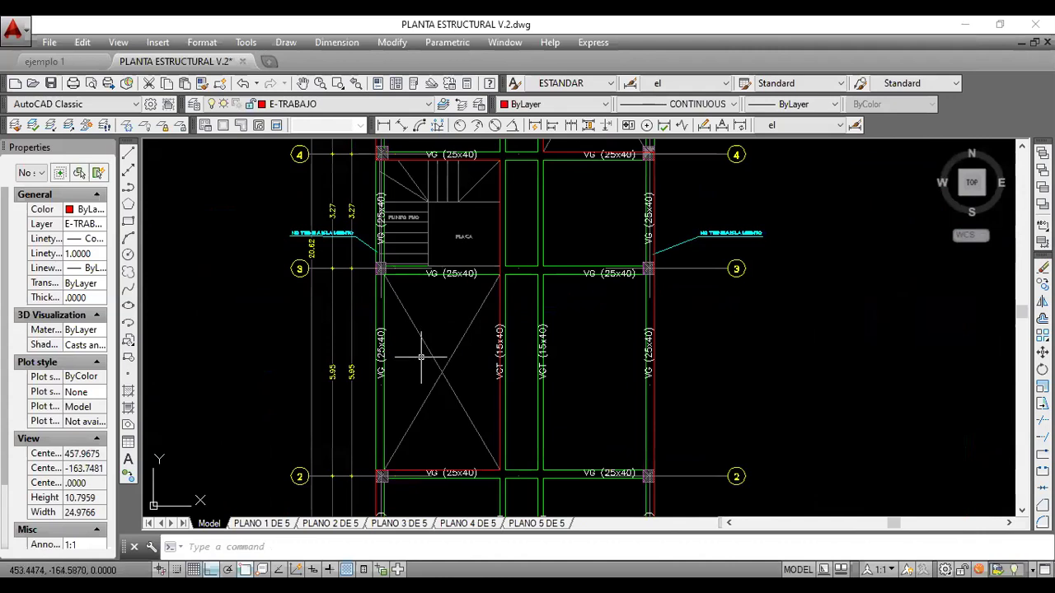
middle_click_drag(421, 357, 426, 317)
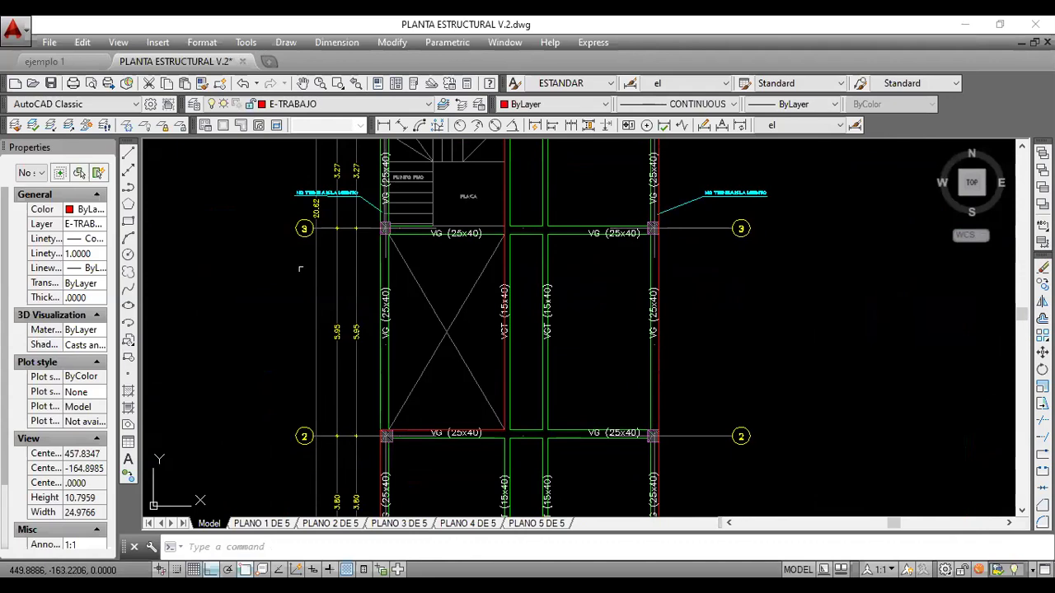
mouse_move(436, 395)
middle_mouse_down()
mouse_move(384, 306)
mouse_move(384, 371)
middle_mouse_up()
middle_click_drag(377, 312, 377, 348)
middle_click_drag(389, 225, 394, 304)
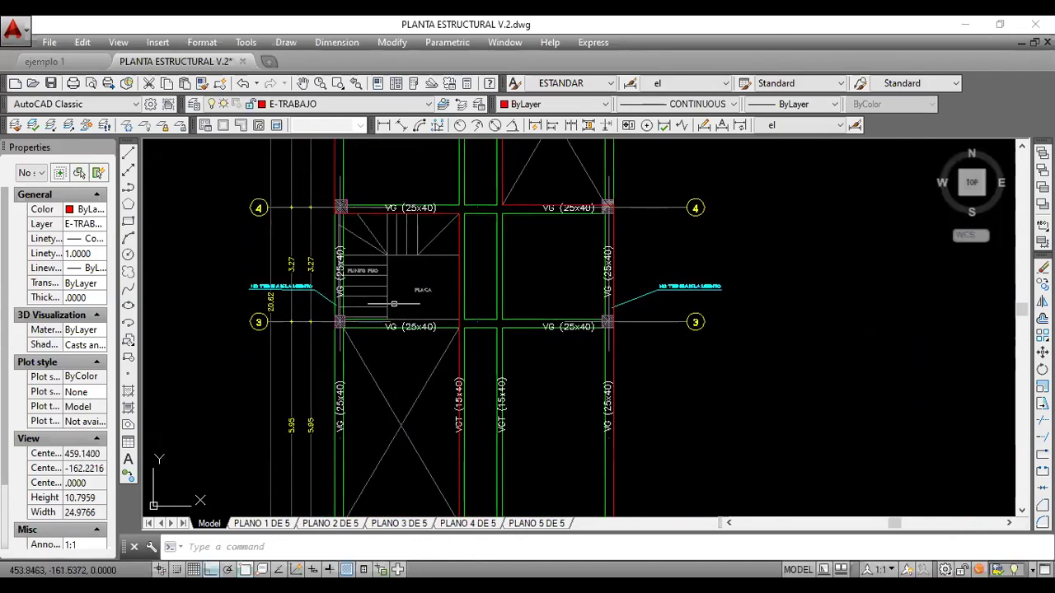
scroll(394, 304, "down", 3)
scroll(382, 301, "up", 3)
scroll(406, 334, "down", 3)
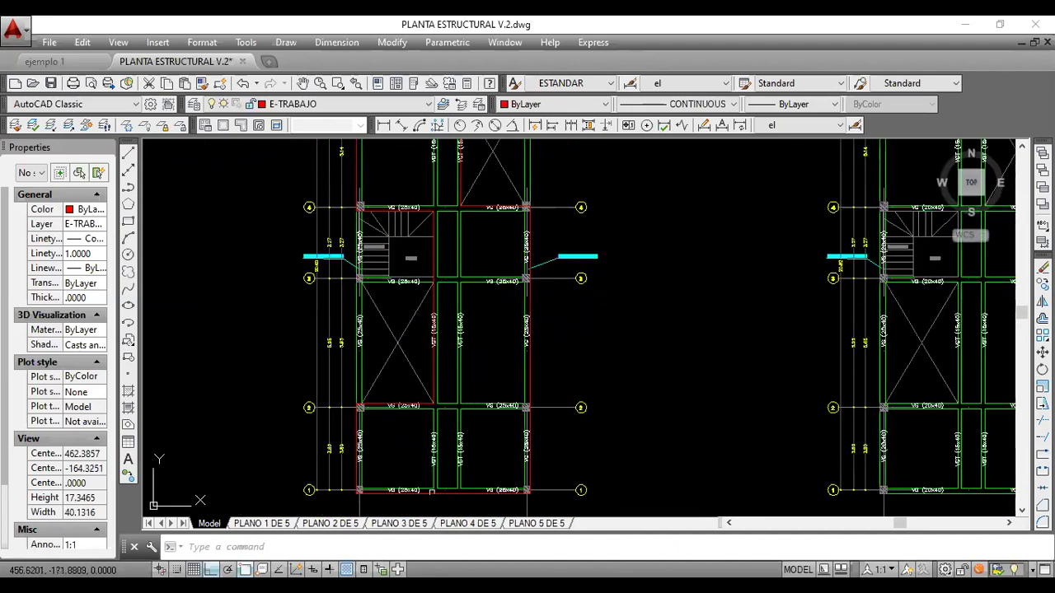
scroll(443, 360, "down", 2)
scroll(453, 169, "up", 4)
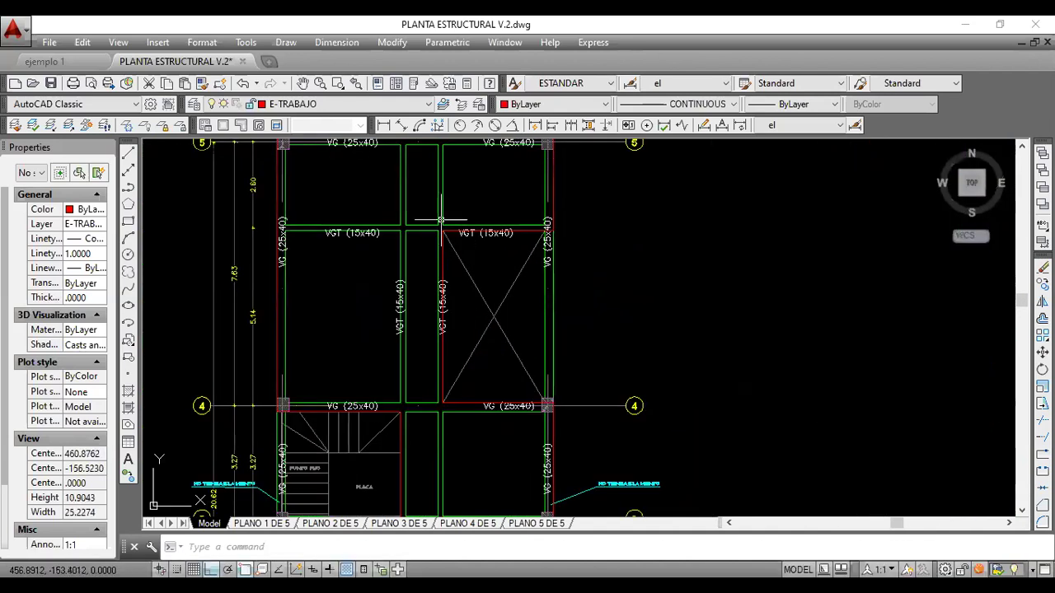
scroll(441, 220, "down", 3)
middle_click_drag(441, 220, 441, 232)
scroll(442, 306, "up", 4)
Draw a vertical line from the lower opening's corner on grid 2 down past the PLANTA ESTRUCTURAL N+6.00 title
scroll(443, 306, "down", 6)
mouse_move(442, 306)
middle_mouse_down()
mouse_move(417, 231)
mouse_move(416, 175)
middle_mouse_up()
middle_click_drag(406, 249, 398, 197)
middle_click_drag(407, 338, 388, 262)
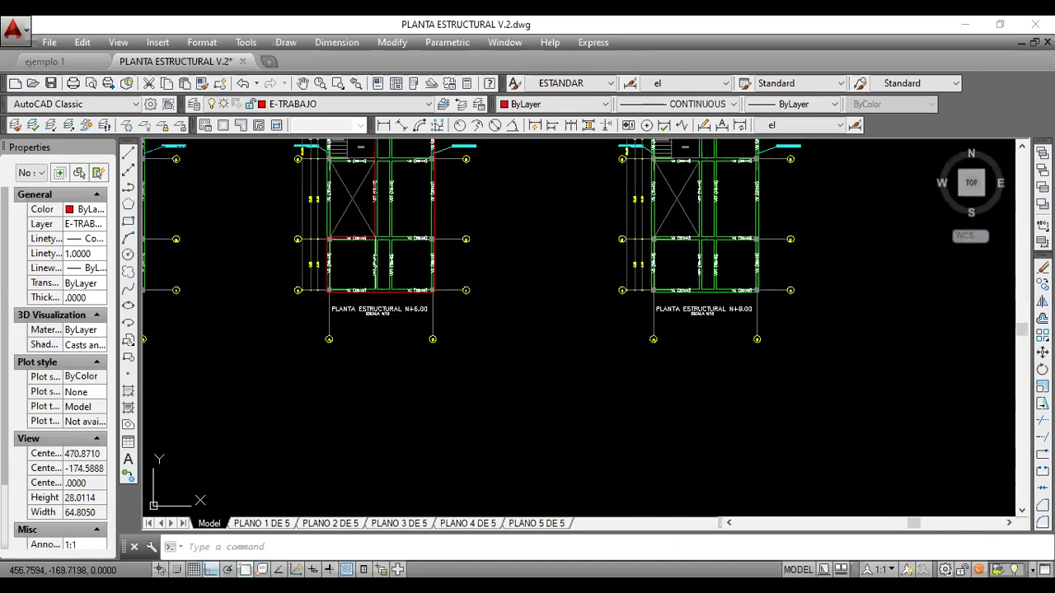
scroll(373, 271, "up", 4)
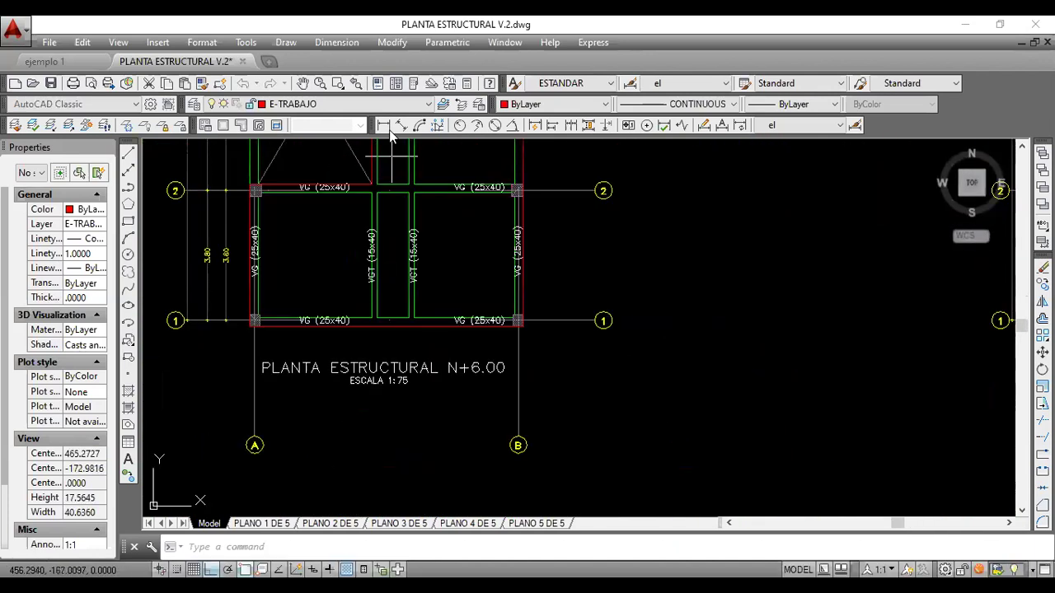
type("l")
key("Return")
left_click(372, 183)
left_click(360, 475)
key("Return")
Draw a second vertical line from the upper opening's corner on grid 4 down past the N+6.00 plan title
scroll(417, 395, "down", 6)
scroll(429, 277, "up", 6)
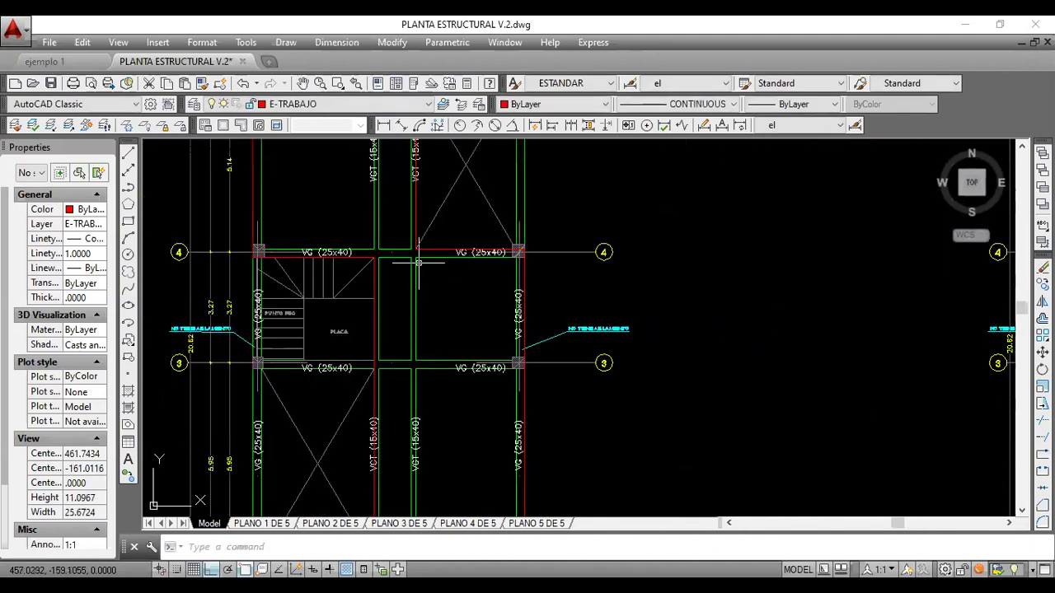
type("l")
key("Return")
left_click(416, 251)
scroll(417, 253, "down", 4)
scroll(401, 478, "down", 2)
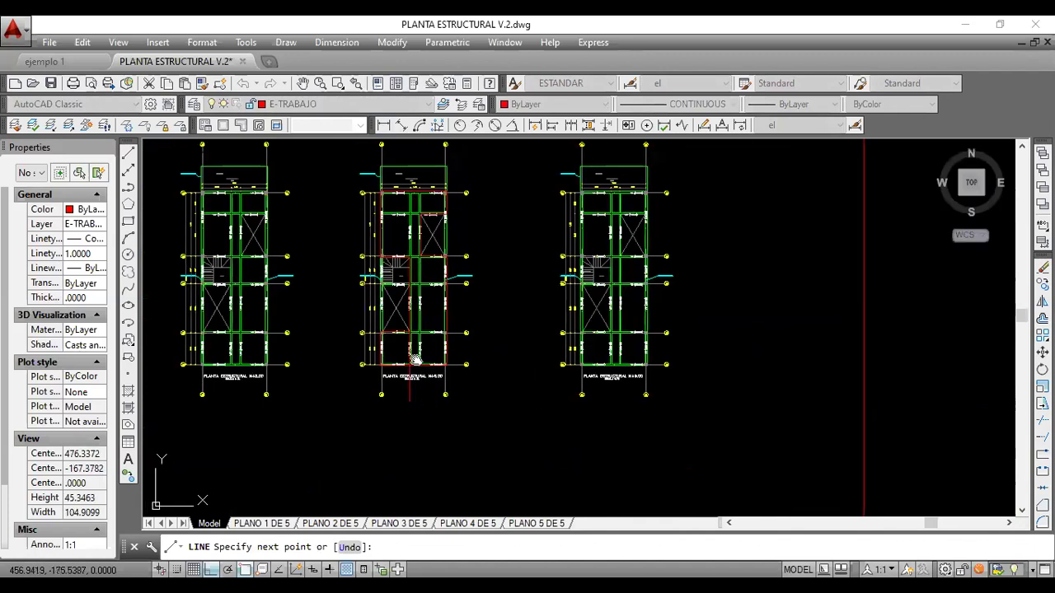
scroll(391, 334, "up", 5)
left_click(404, 347)
key("Return")
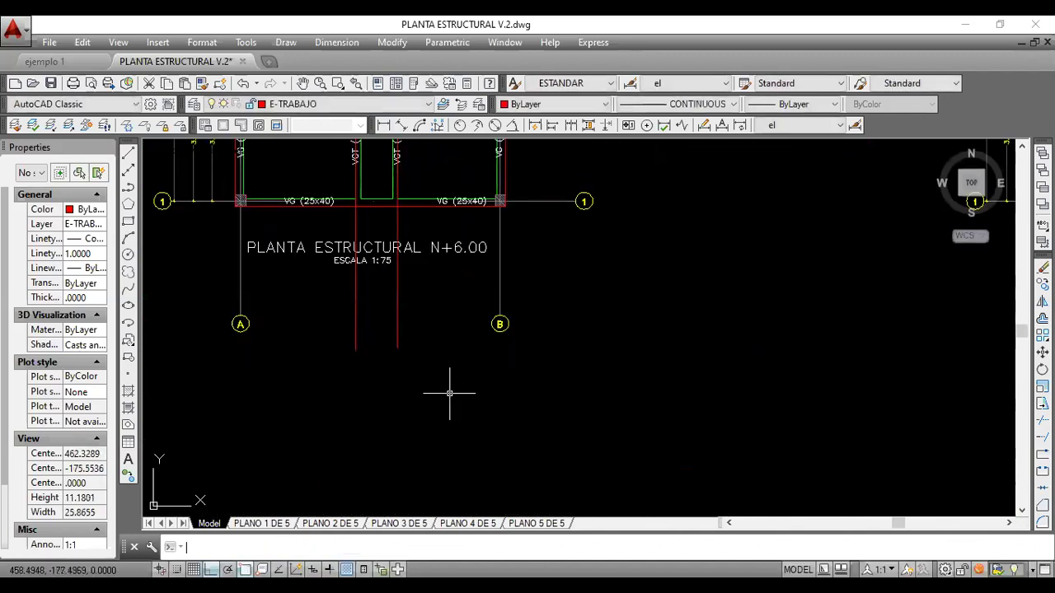
Copy the 3.50, 1.09 and 3.12 dimensions above grid 5 straight down to below the N+6.00 plan title
scroll(453, 322, "up", 3)
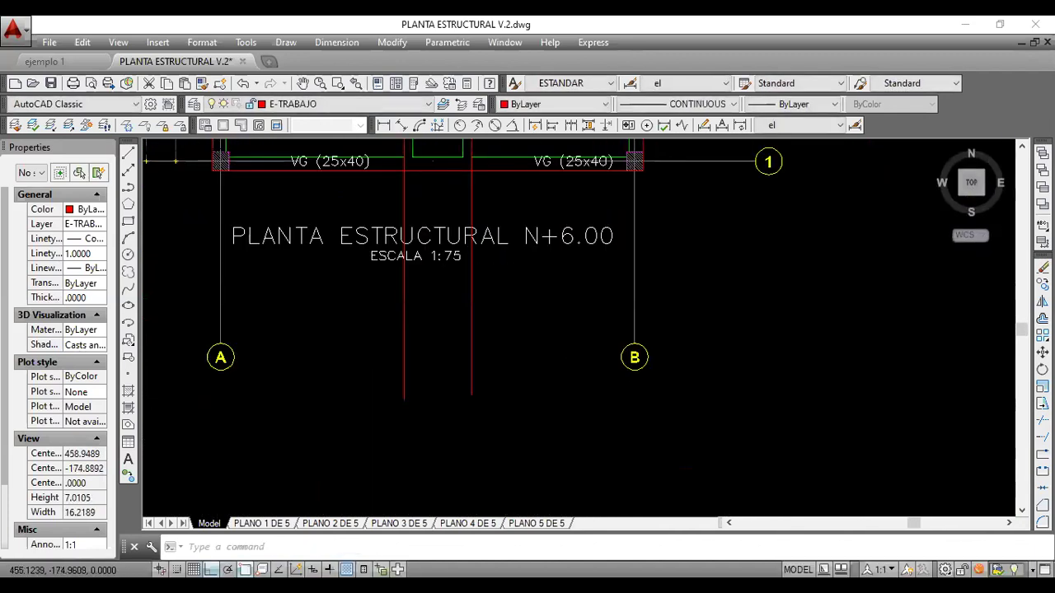
scroll(373, 332, "down", 4)
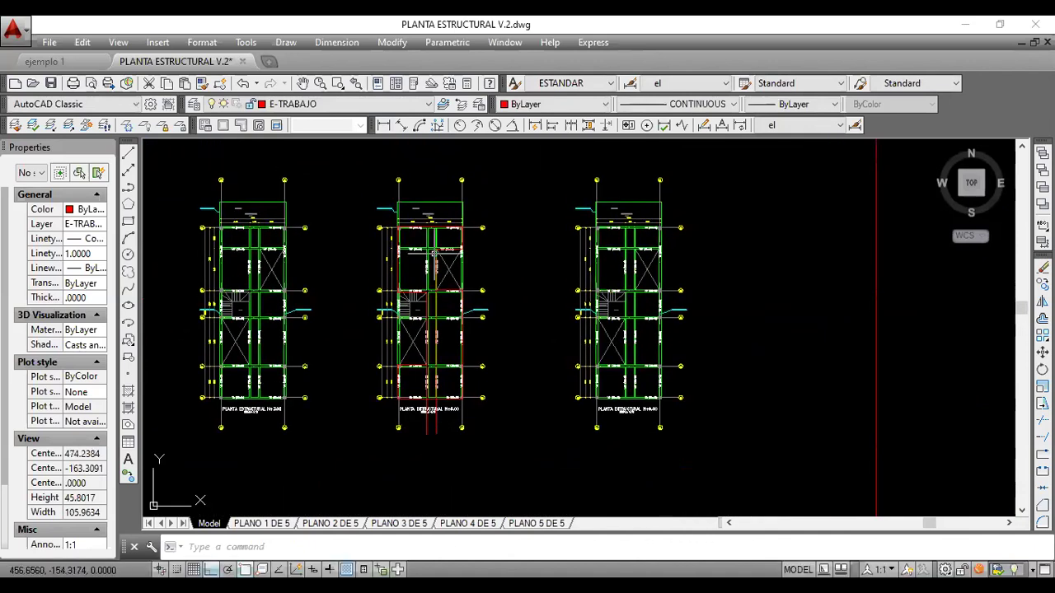
scroll(435, 255, "up", 5)
left_click(462, 219)
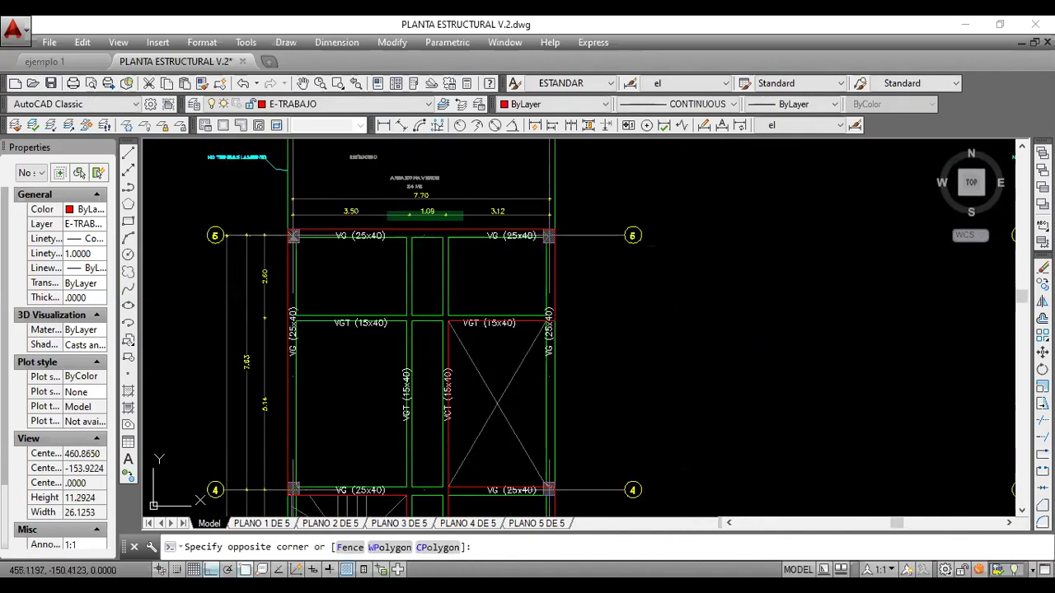
left_click(376, 206)
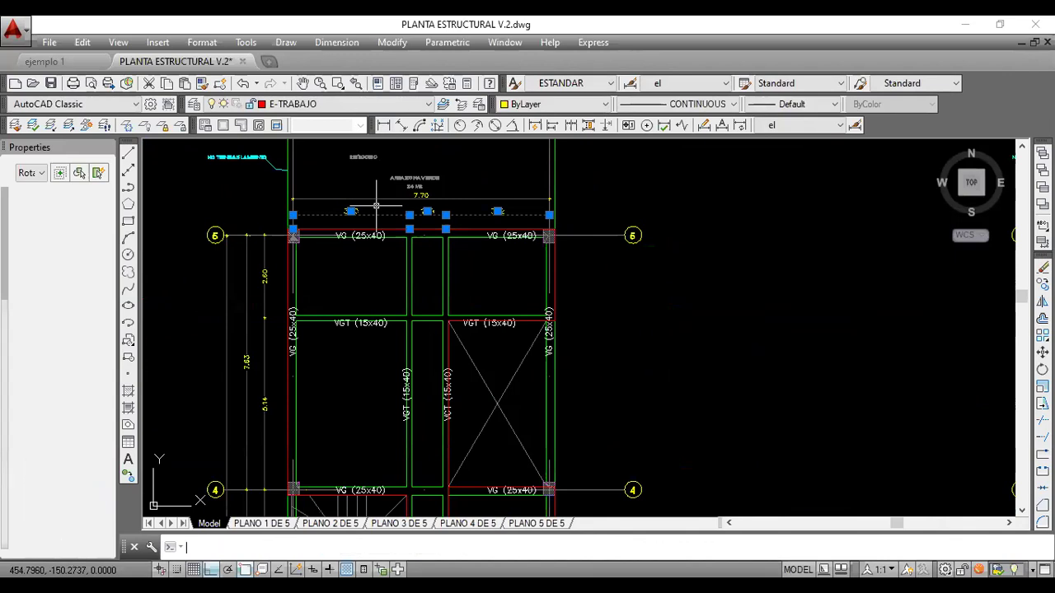
type("cp")
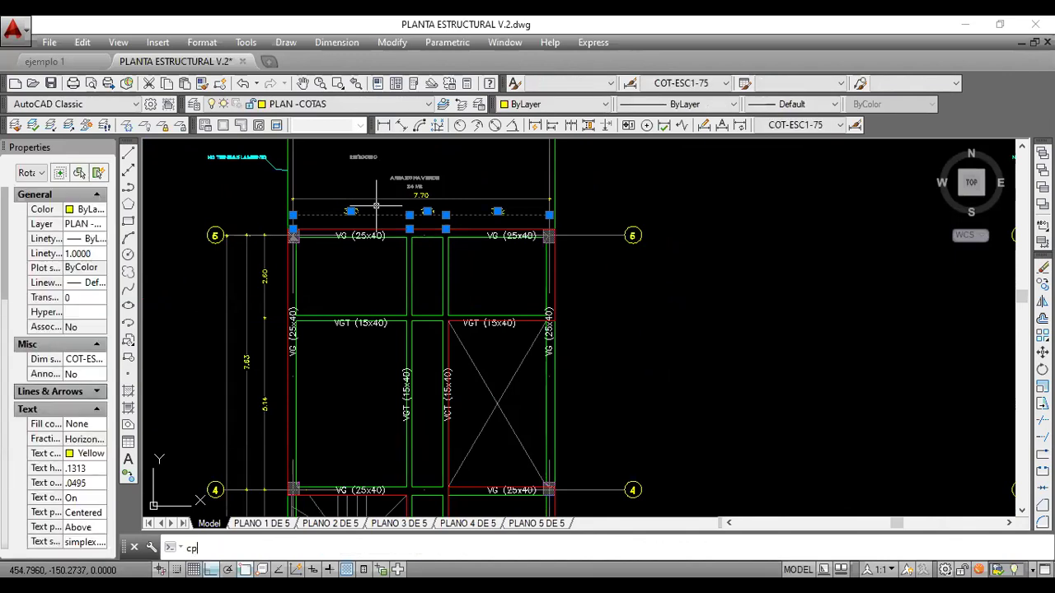
key("Return")
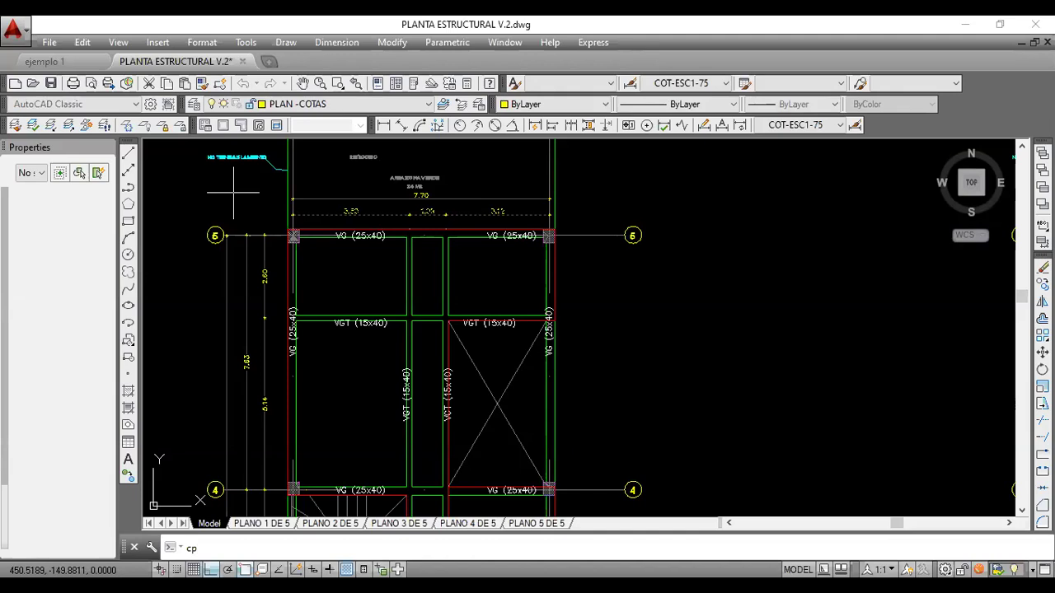
key("Return")
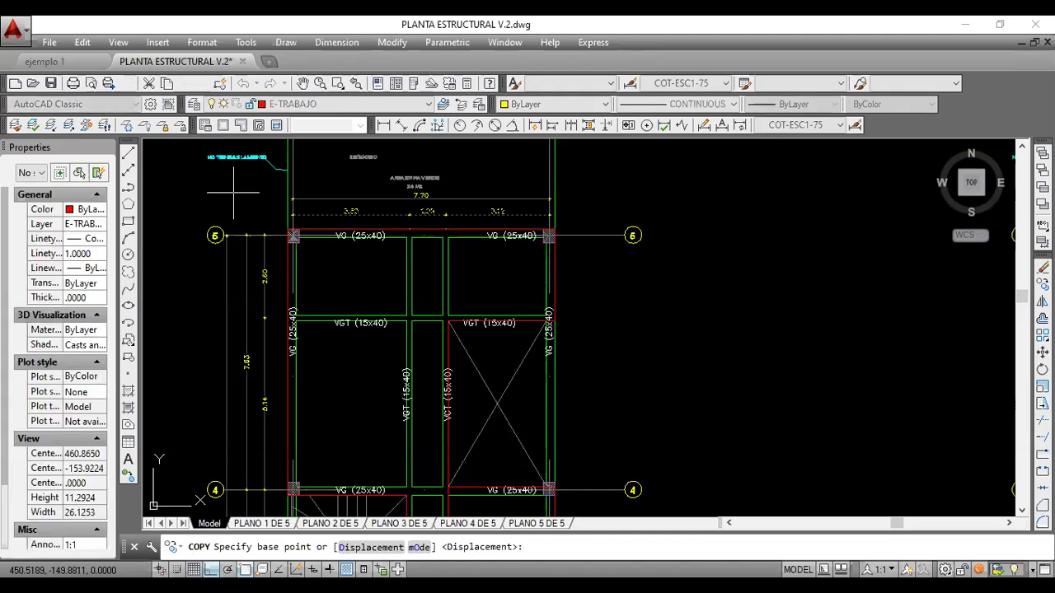
left_click(293, 229)
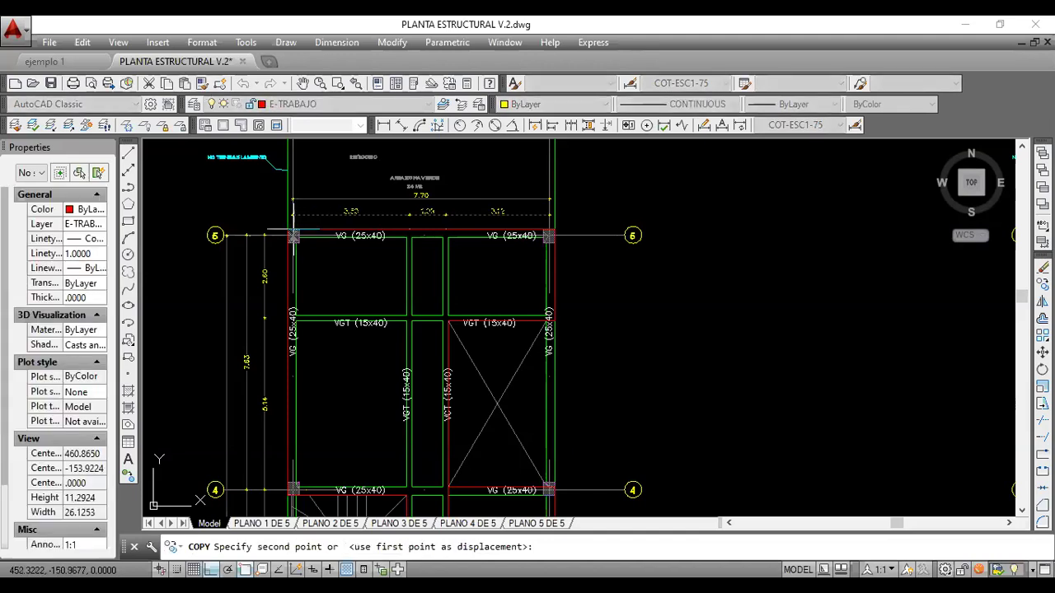
scroll(294, 229, "down", 5)
scroll(330, 313, "up", 1)
scroll(272, 333, "up", 5)
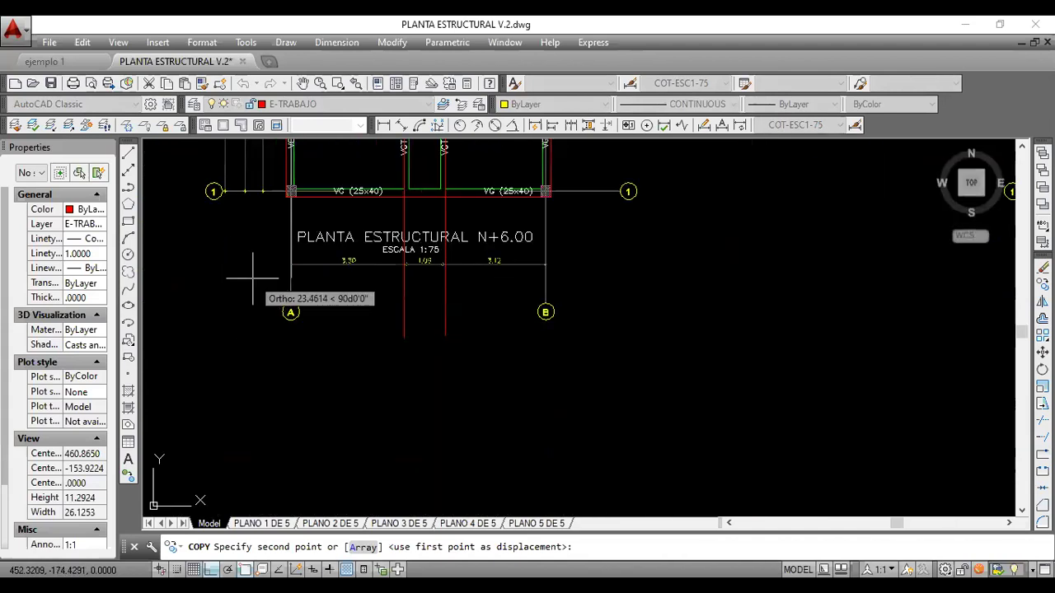
left_click(251, 278)
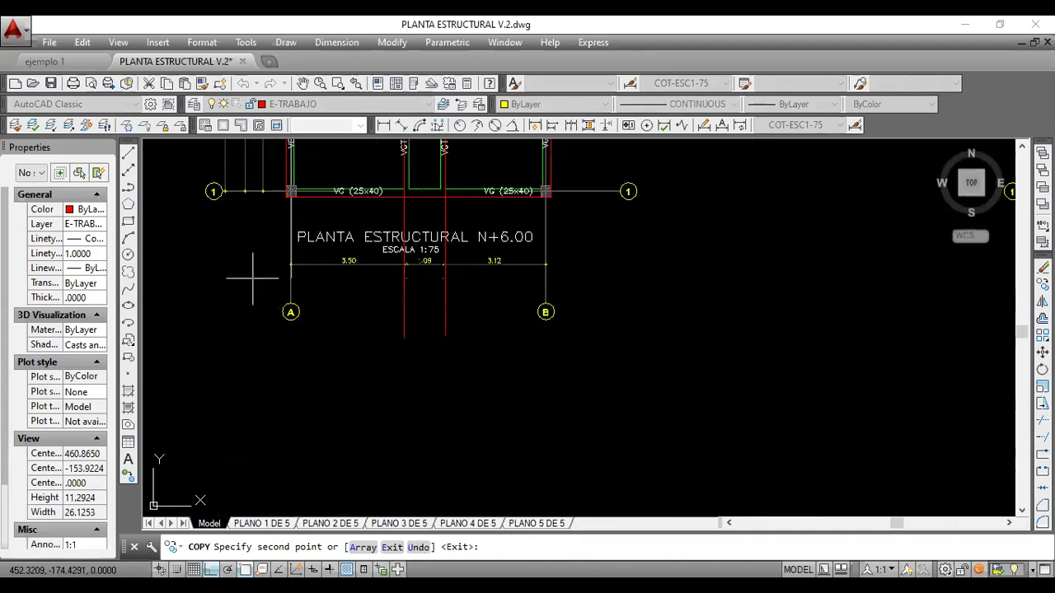
scroll(301, 273, "up", 5)
key("Return")
Stretch the copied dimension starting at grid A so its inner end meets the nearer red vertical line below the N+6.00 title
left_click(295, 255)
left_click(250, 179)
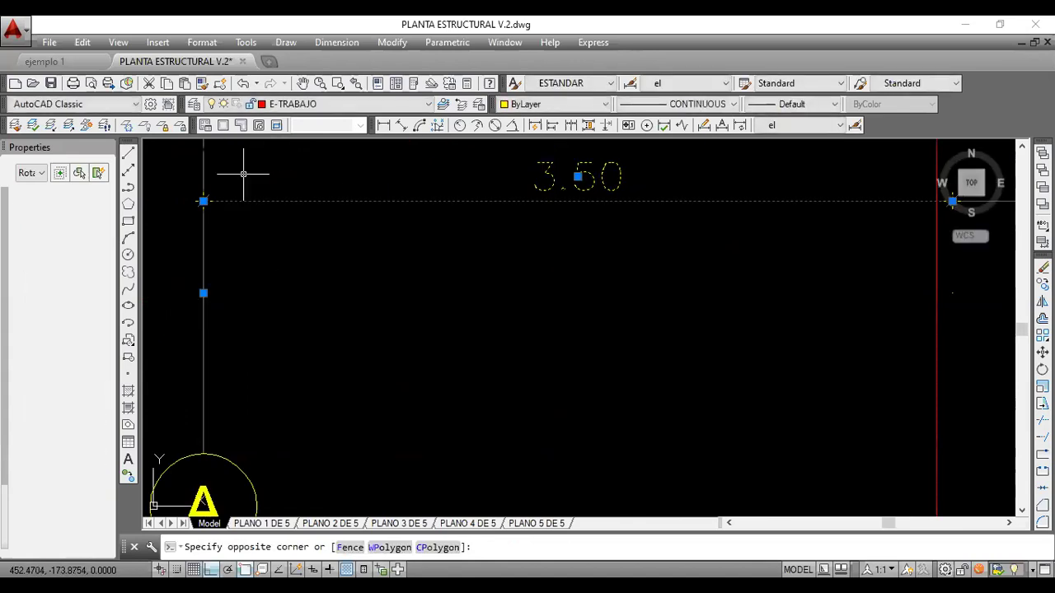
scroll(297, 268, "down", 4)
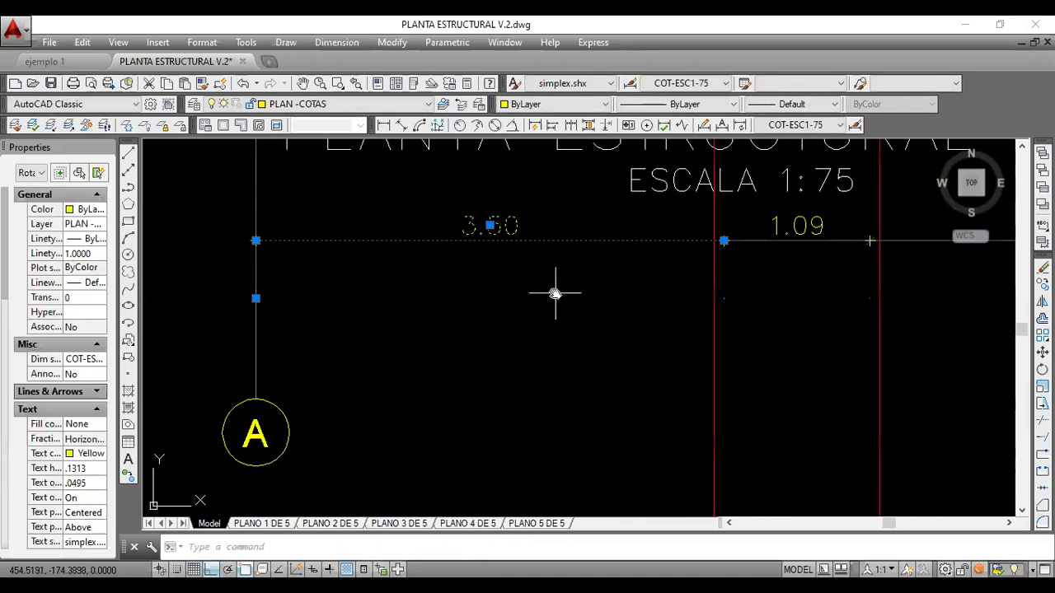
scroll(553, 355, "down", 5)
scroll(553, 355, "up", 6)
left_click(577, 273)
left_click(556, 274)
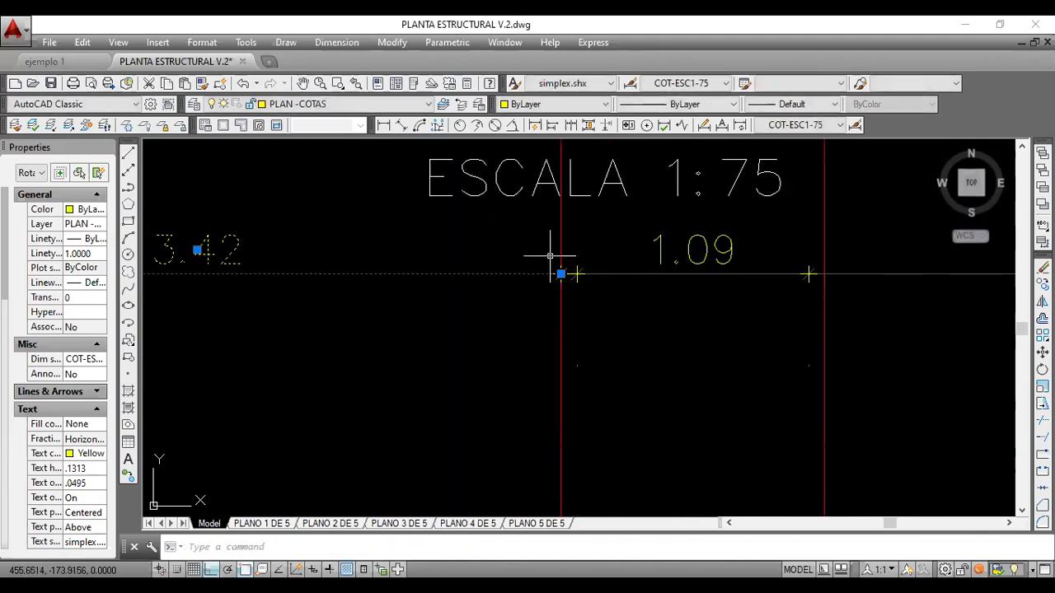
scroll(551, 247, "down", 5)
scroll(470, 254, "up", 5)
key("Escape")
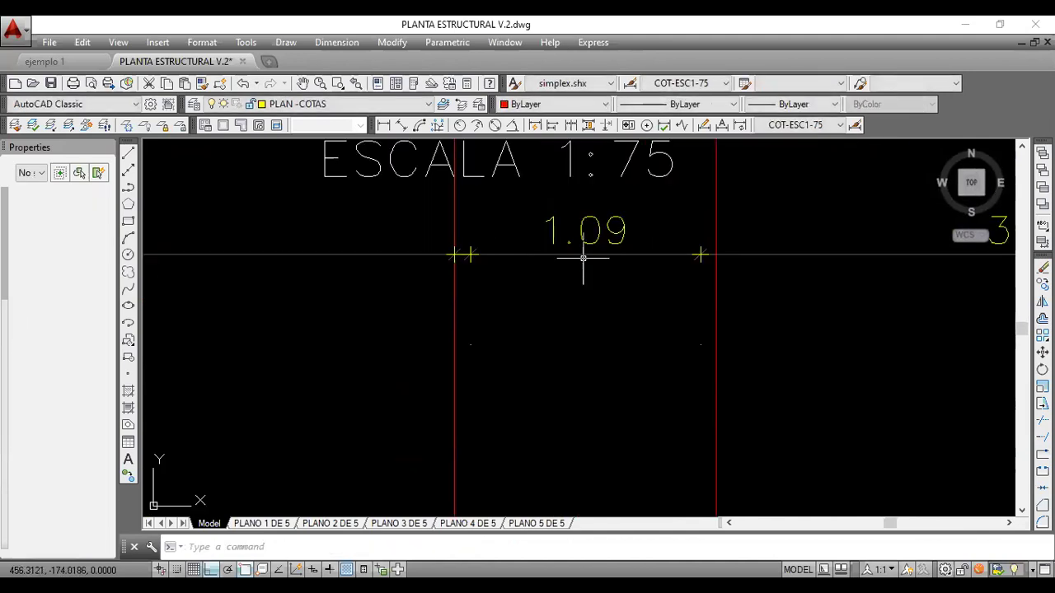
Stretch both ends of the copied 1.09 dimension out to the two red vertical lines
left_click(583, 258)
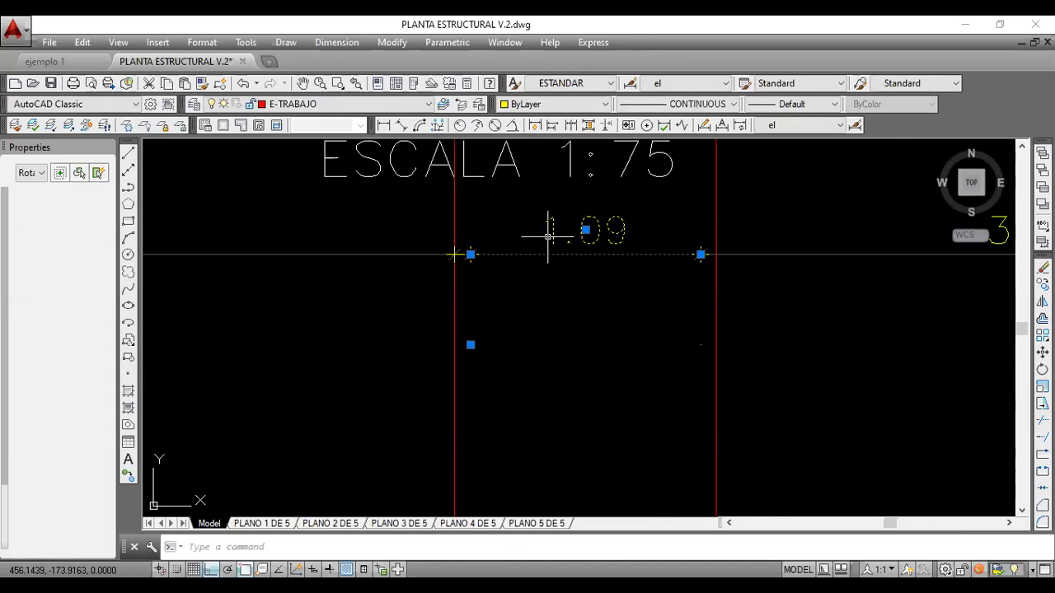
left_click(470, 345)
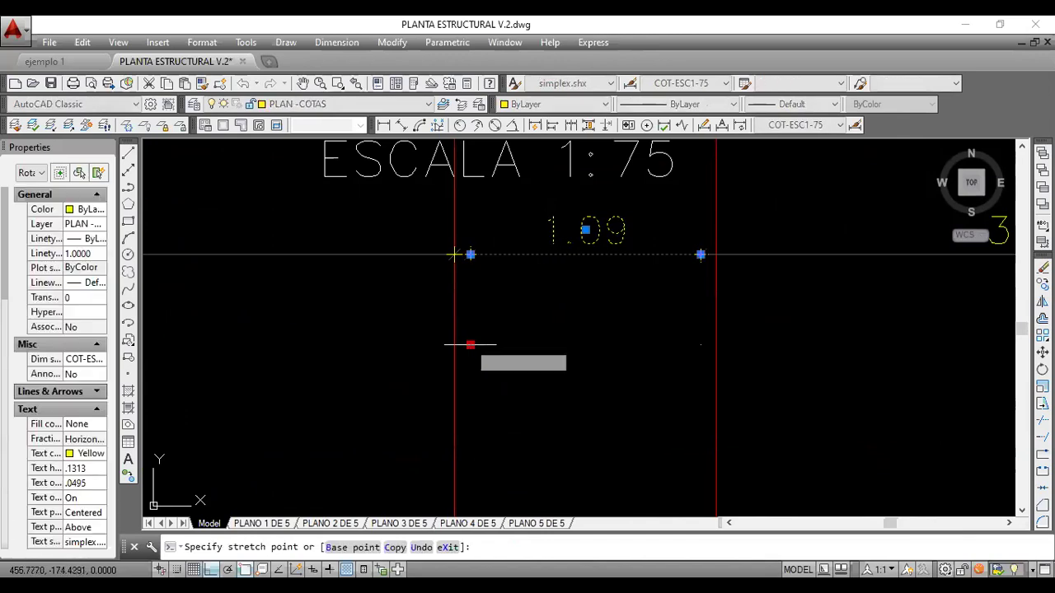
left_click(454, 255)
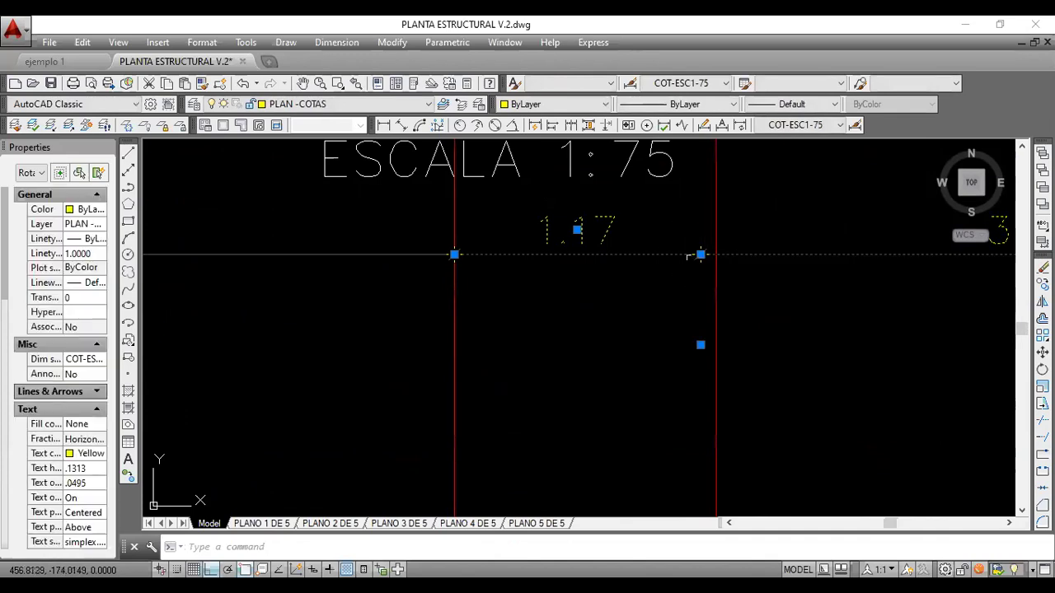
left_click(701, 255)
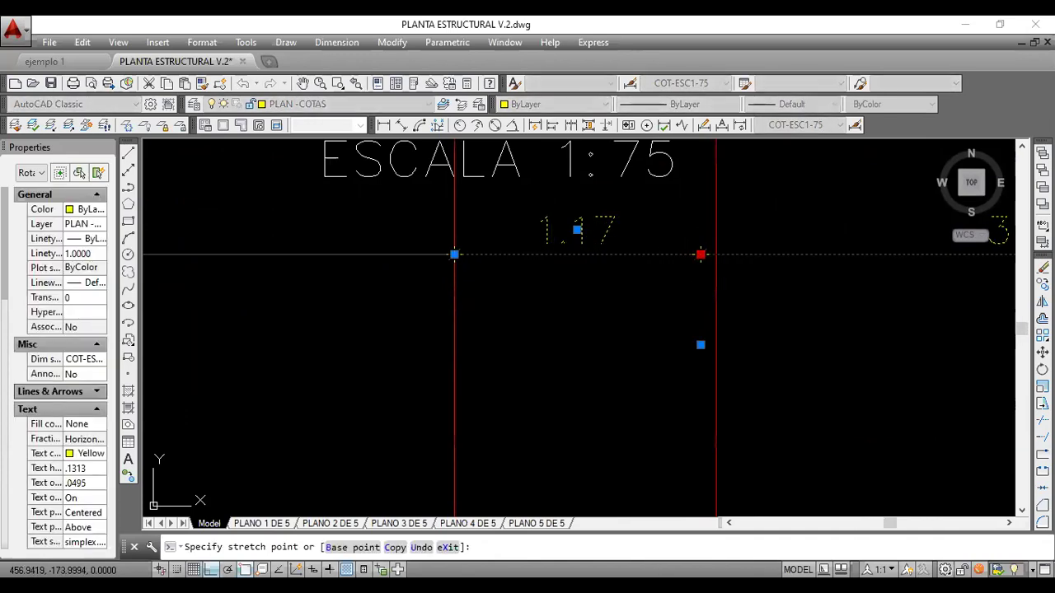
left_click(715, 255)
Stretch the inner end of the copied dimension next to grid B to the red vertical line nearest that grid
scroll(725, 282, "down", 6)
scroll(764, 295, "up", 2)
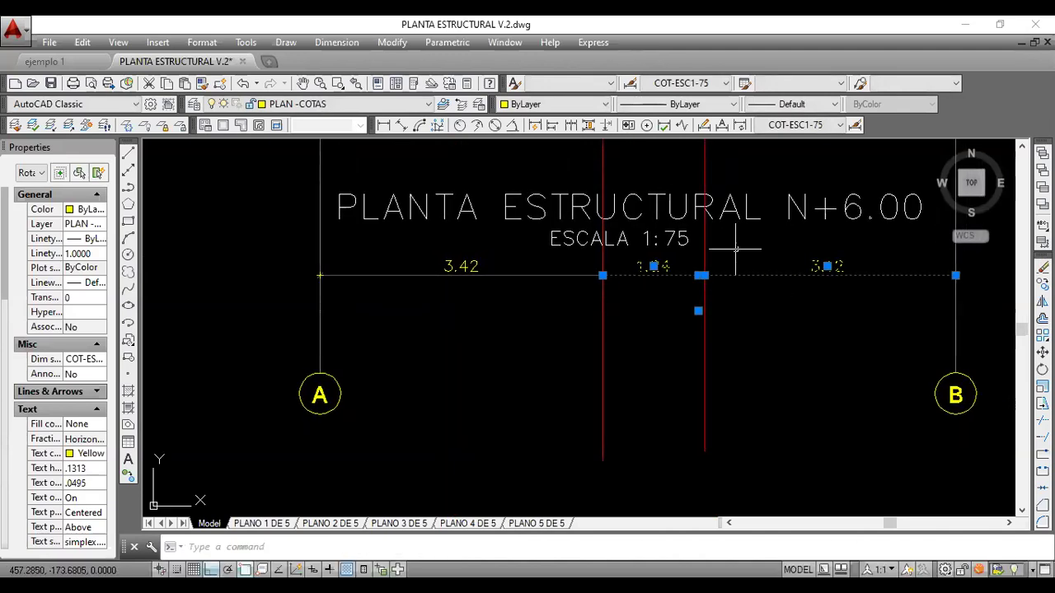
left_click(700, 276)
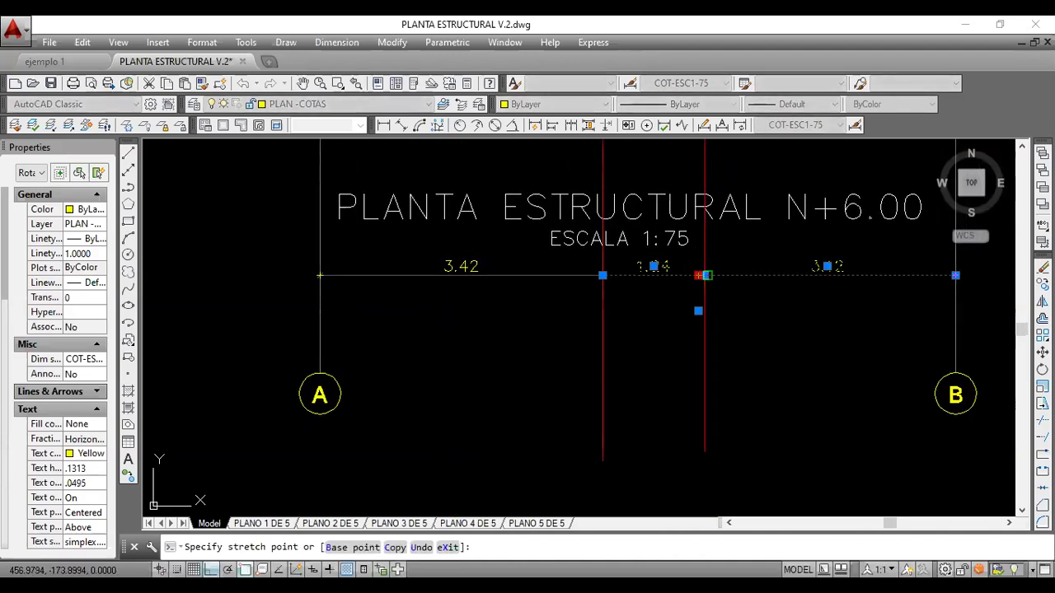
left_click(702, 275)
scroll(700, 277, "up", 6)
left_click(690, 241)
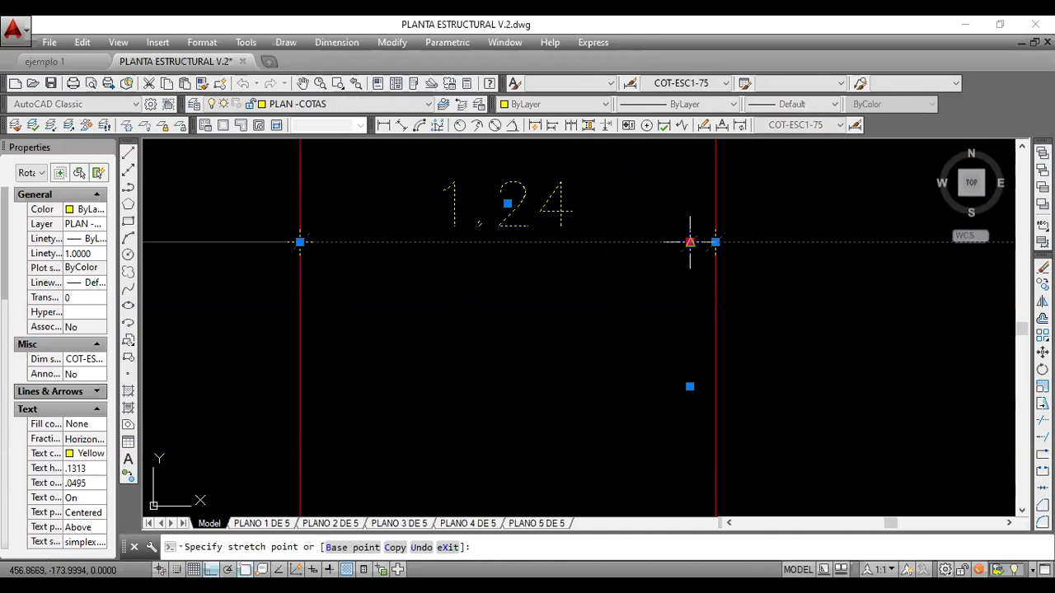
key("Escape")
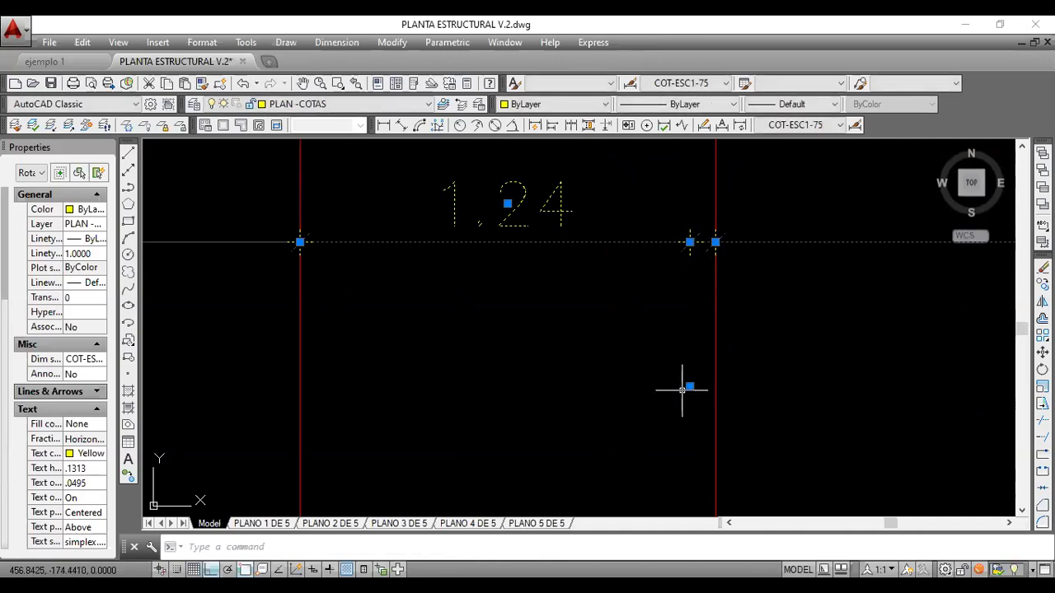
left_click(690, 387)
left_click(714, 388)
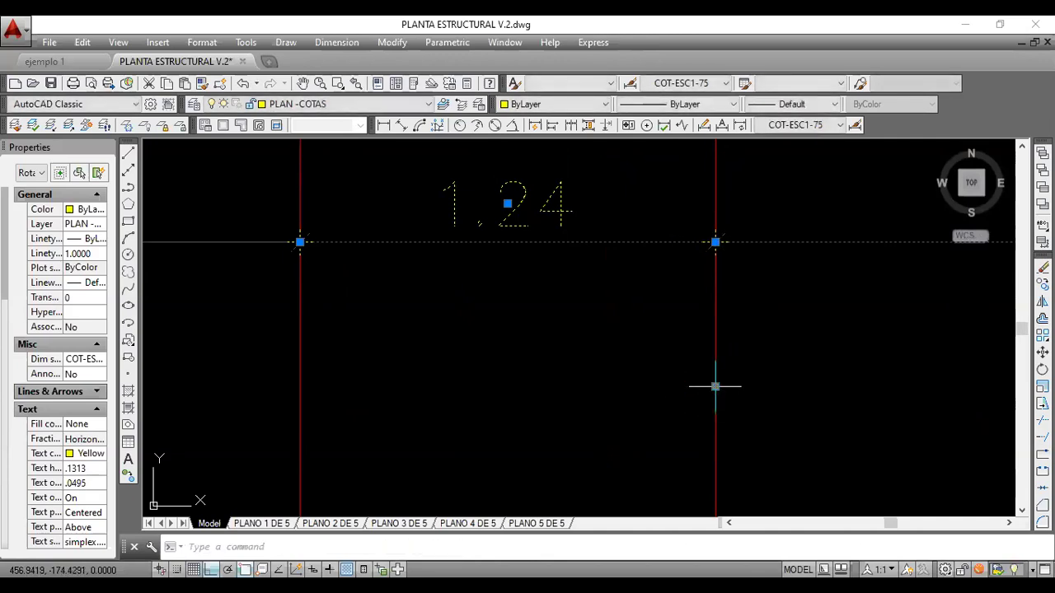
scroll(717, 375, "down", 6)
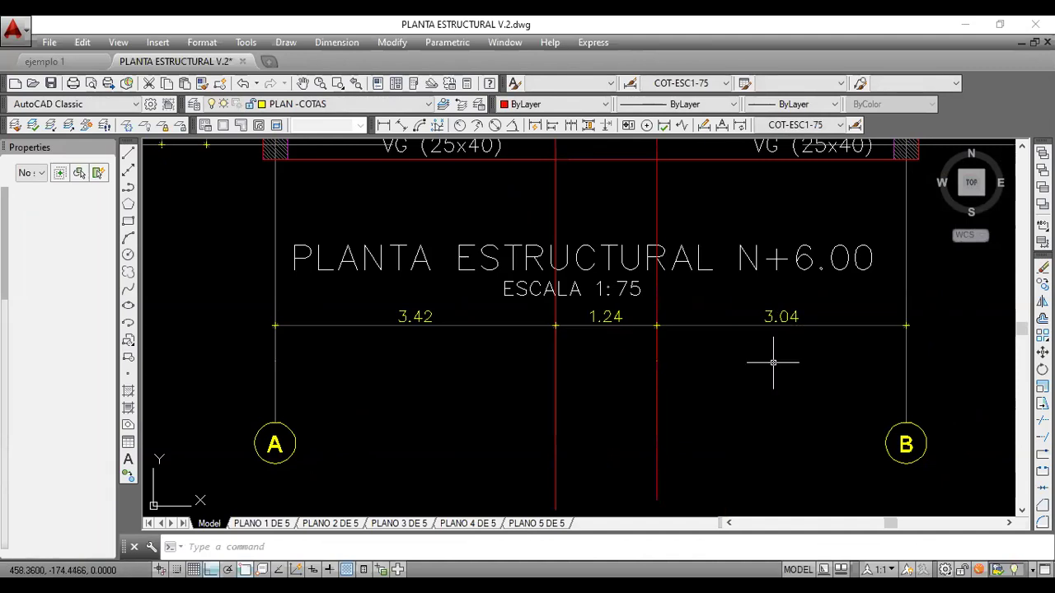
Draw a horizontal line from the upper edge of the grid 2 beam at its grid A column leftward past the vertical dimensions
scroll(742, 350, "down", 2)
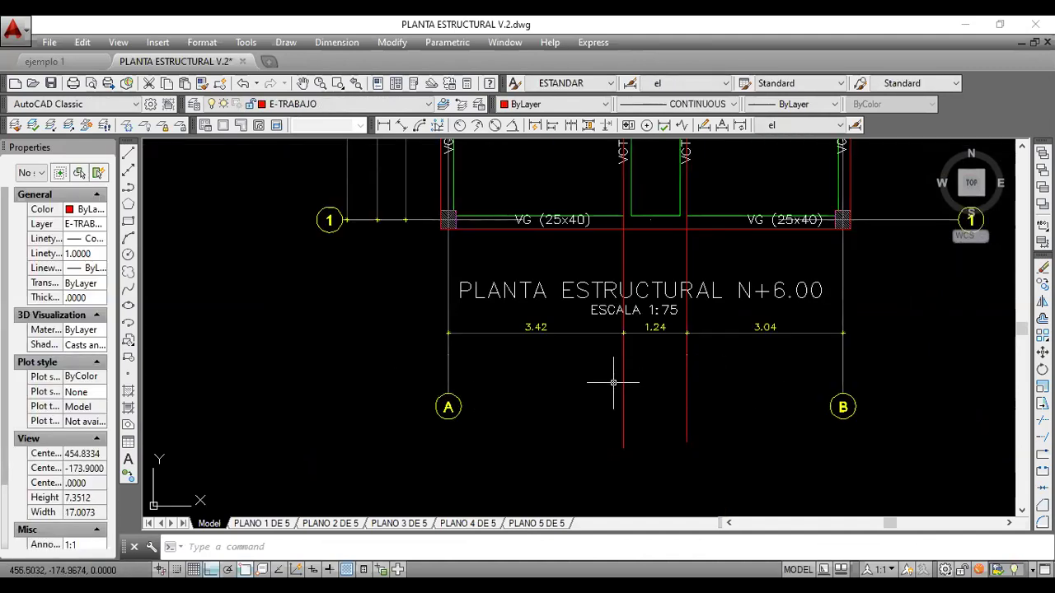
scroll(614, 381, "up", 3)
scroll(560, 368, "down", 1)
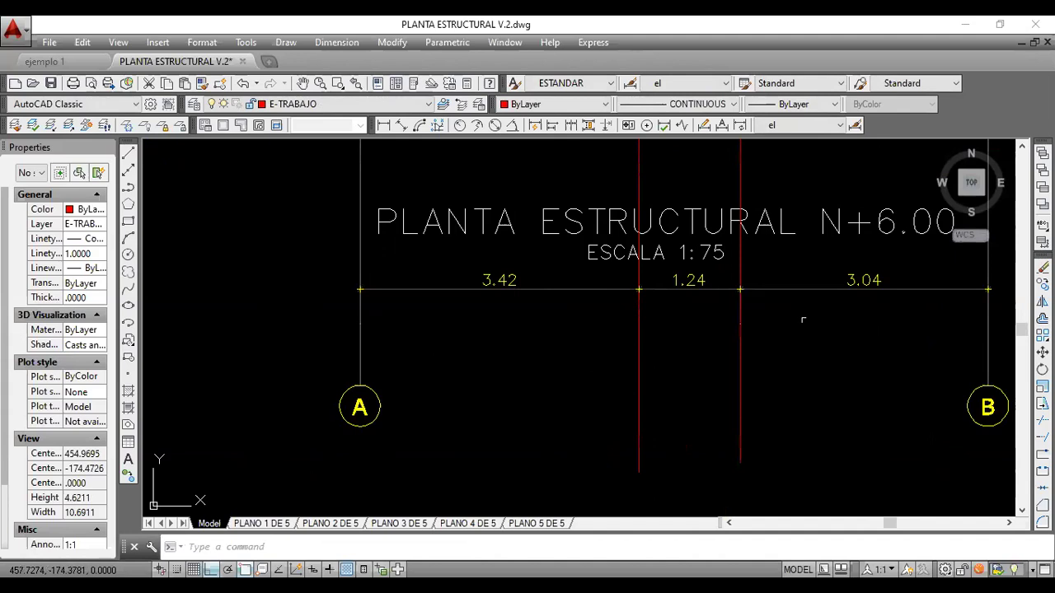
scroll(619, 294, "down", 1)
scroll(626, 321, "down", 1)
middle_click_drag(514, 300, 512, 393)
scroll(498, 317, "up", 3)
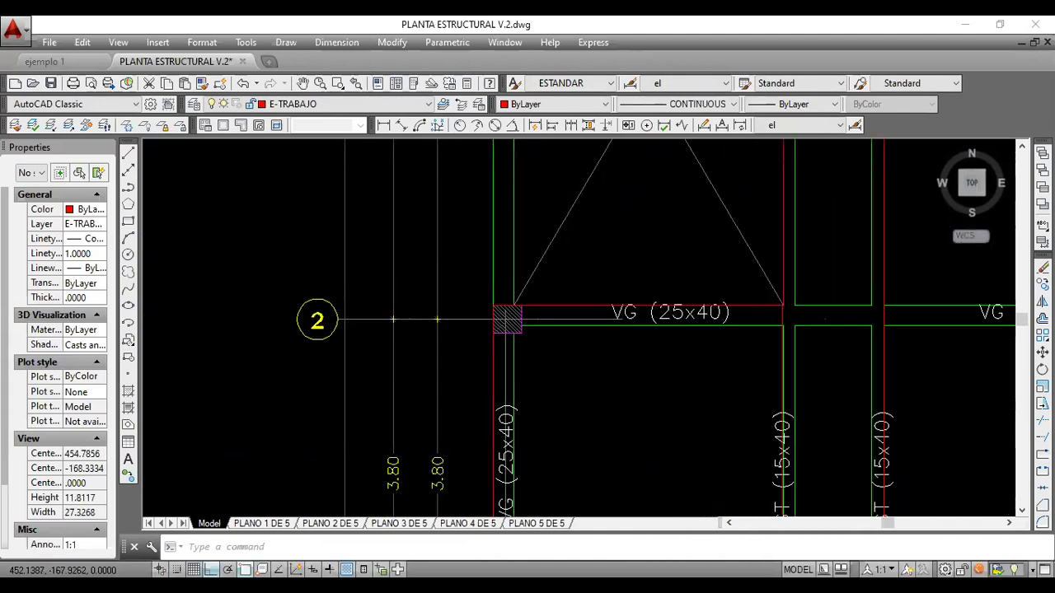
scroll(493, 307, "up", 2)
type("1")
key("Return")
left_click(492, 300)
scroll(288, 300, "down", 5)
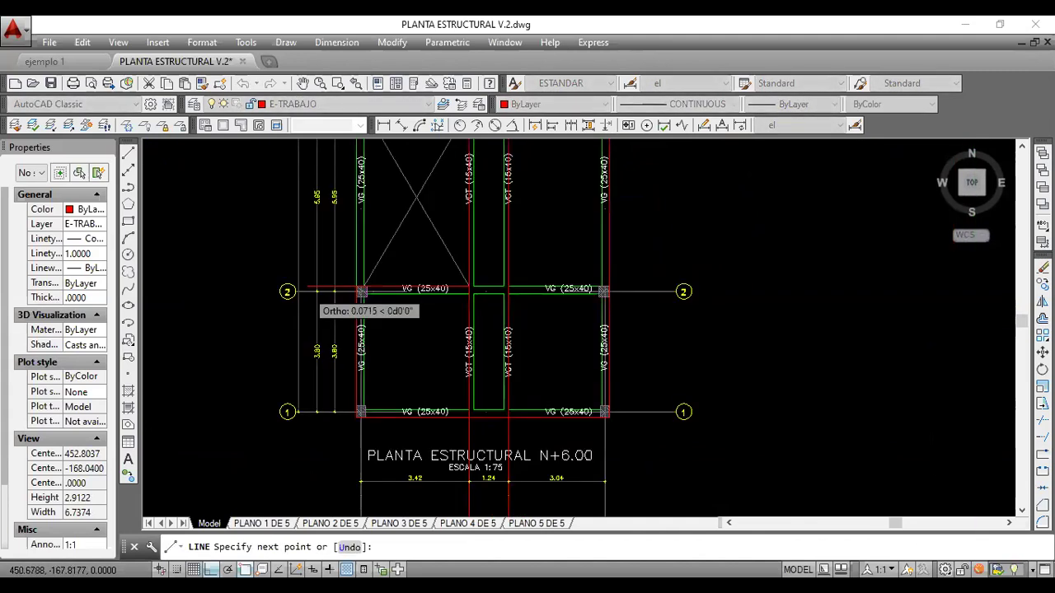
middle_click_drag(310, 287, 346, 436)
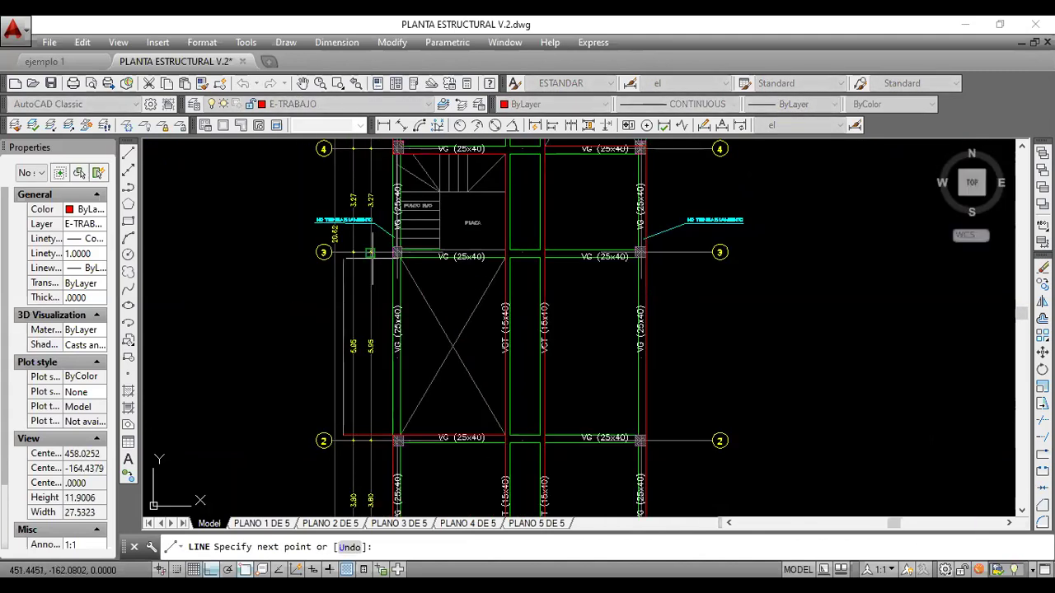
middle_click_drag(373, 259, 390, 187)
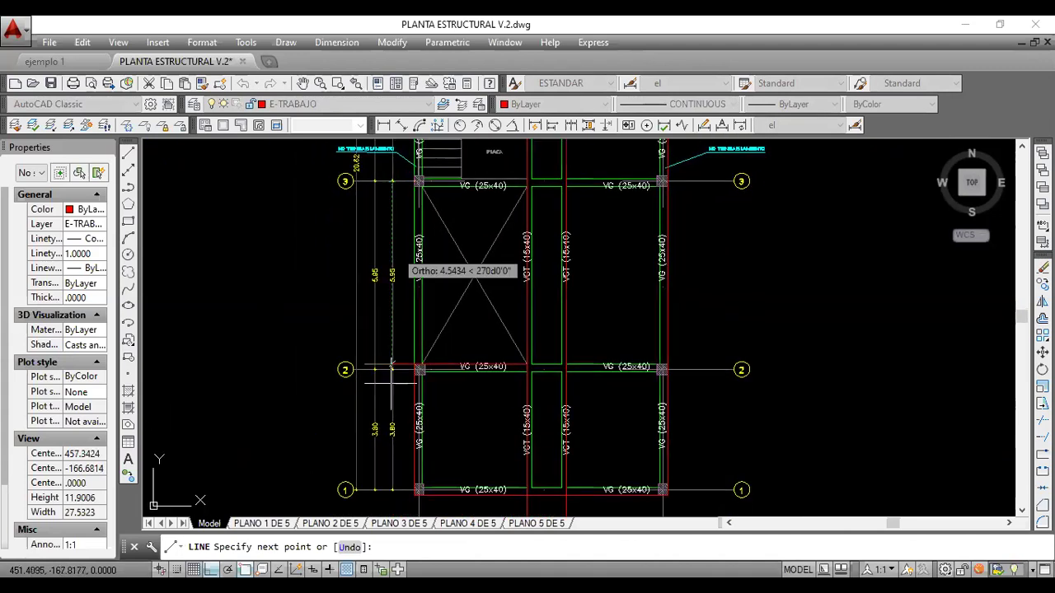
scroll(365, 390, "up", 5)
scroll(366, 384, "down", 4)
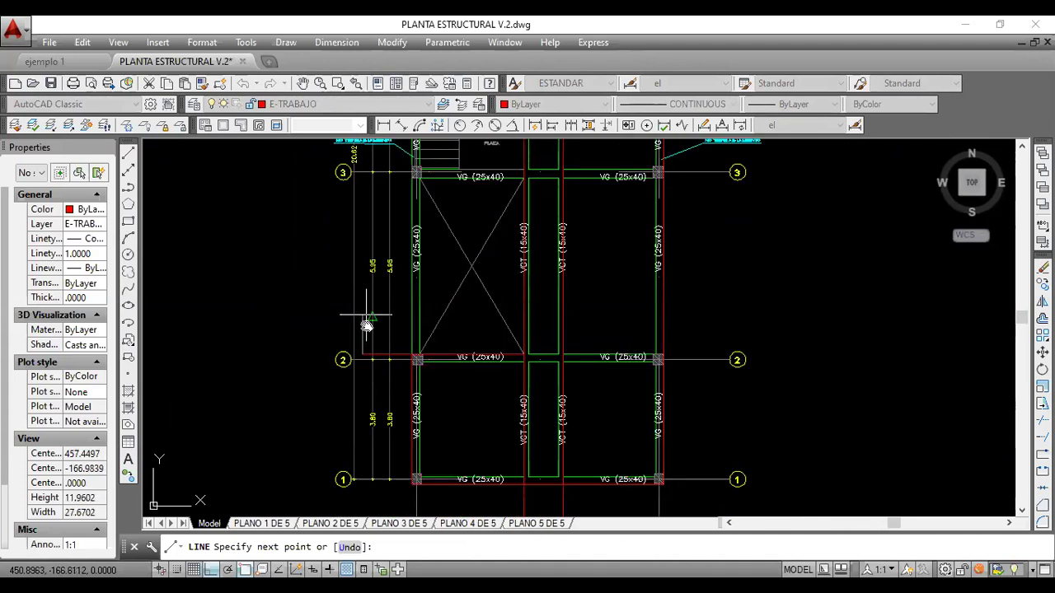
middle_click_drag(365, 322, 369, 388)
key("Escape")
Draw a horizontal line from the lower edge of the grid 4 beam at its grid A column leftward past the vertical dimensions
middle_click_drag(413, 256, 432, 430)
scroll(413, 317, "up", 8)
key("space")
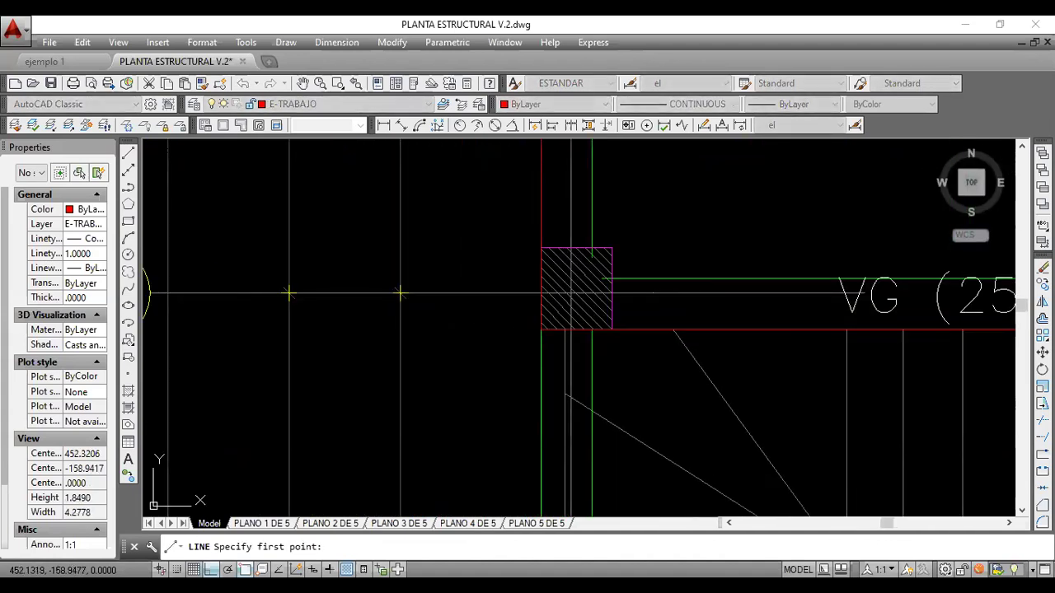
left_click(524, 328)
scroll(336, 333, "down", 2)
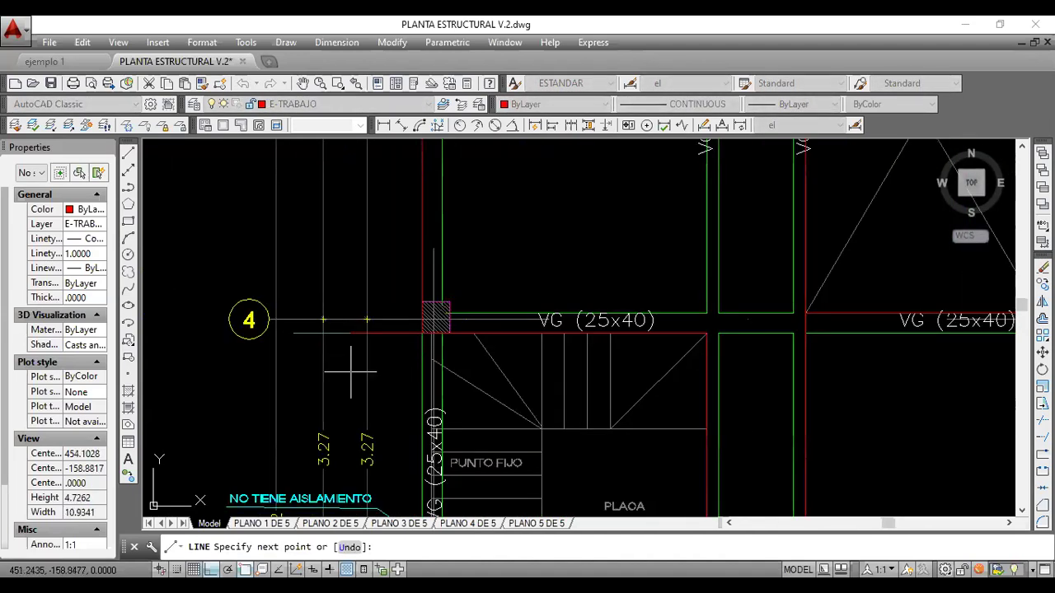
key("Escape")
scroll(350, 377, "down", 5)
mouse_move(352, 393)
middle_mouse_down()
mouse_move(363, 431)
mouse_move(361, 369)
middle_mouse_up()
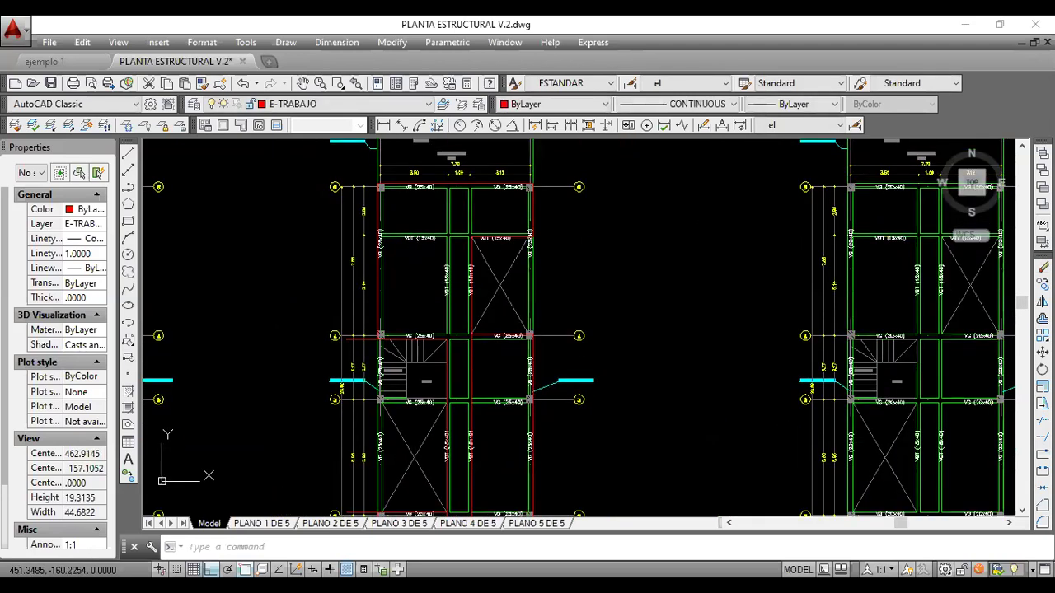
Stretch the upper end of the outer 3.80 dimension between grids 1 and 2 up to the red horizontal line at grid 2
scroll(367, 183, "up", 5)
scroll(367, 182, "down", 5)
middle_click_drag(366, 286, 366, 274)
middle_click_drag(388, 356, 366, 272)
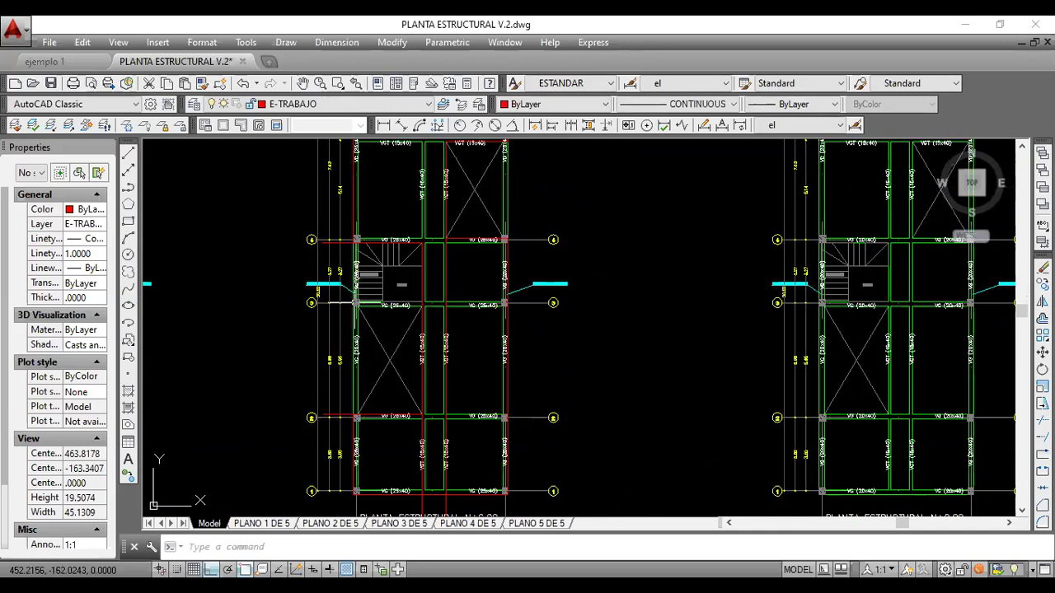
scroll(354, 418, "up", 6)
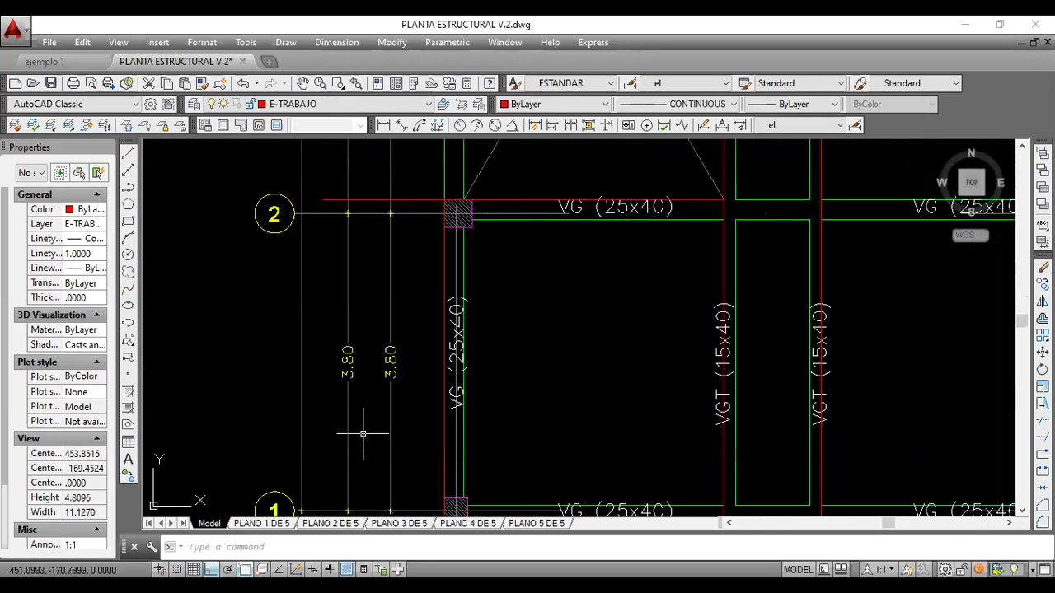
left_click(348, 364)
left_click(317, 363)
left_click(306, 358)
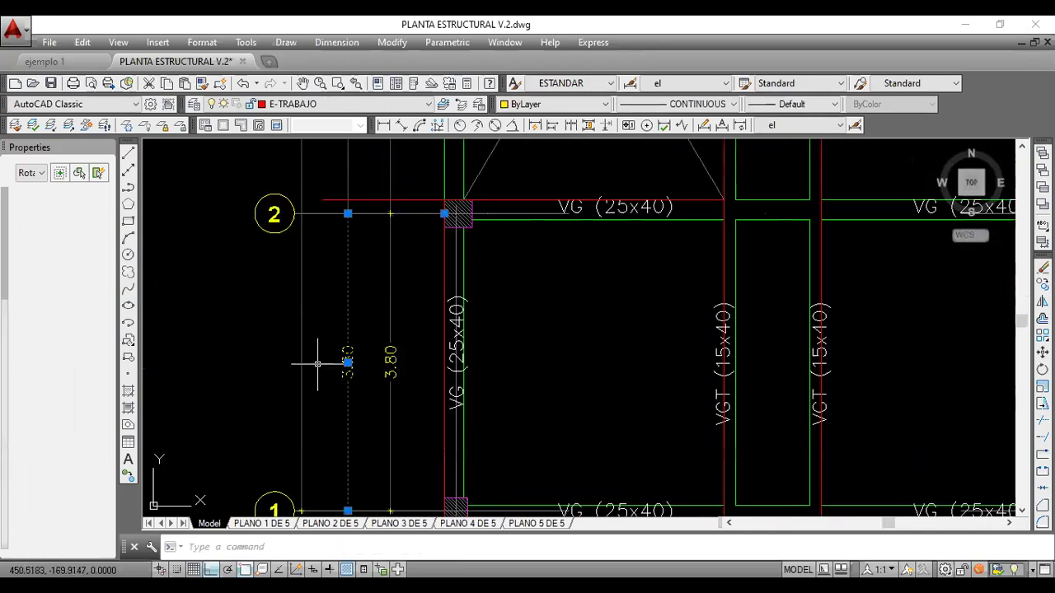
left_click(445, 214)
left_click(444, 199)
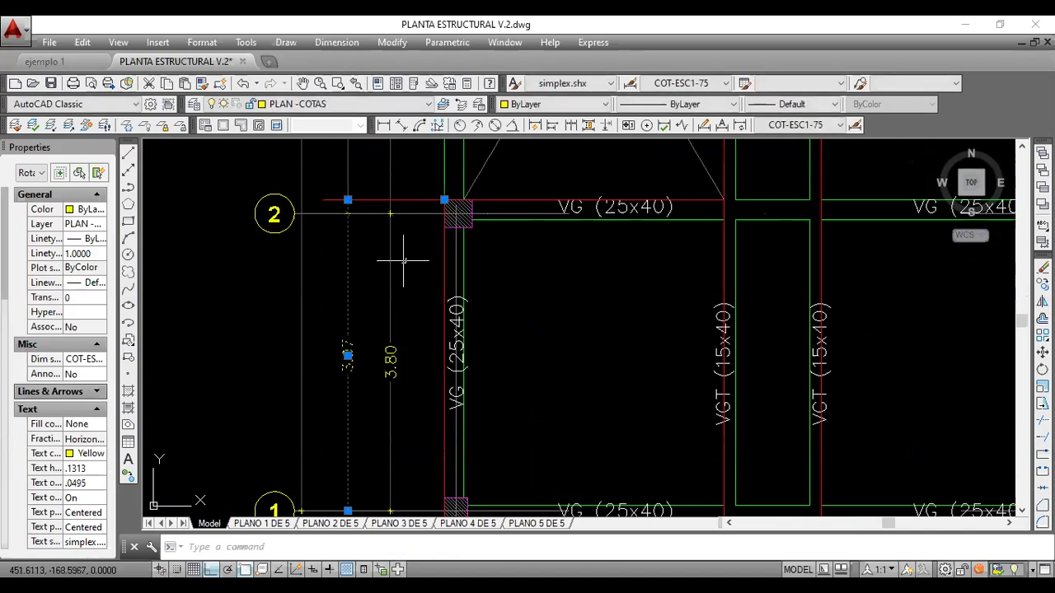
type("c")
key("Return")
middle_click_drag(321, 287, 323, 177)
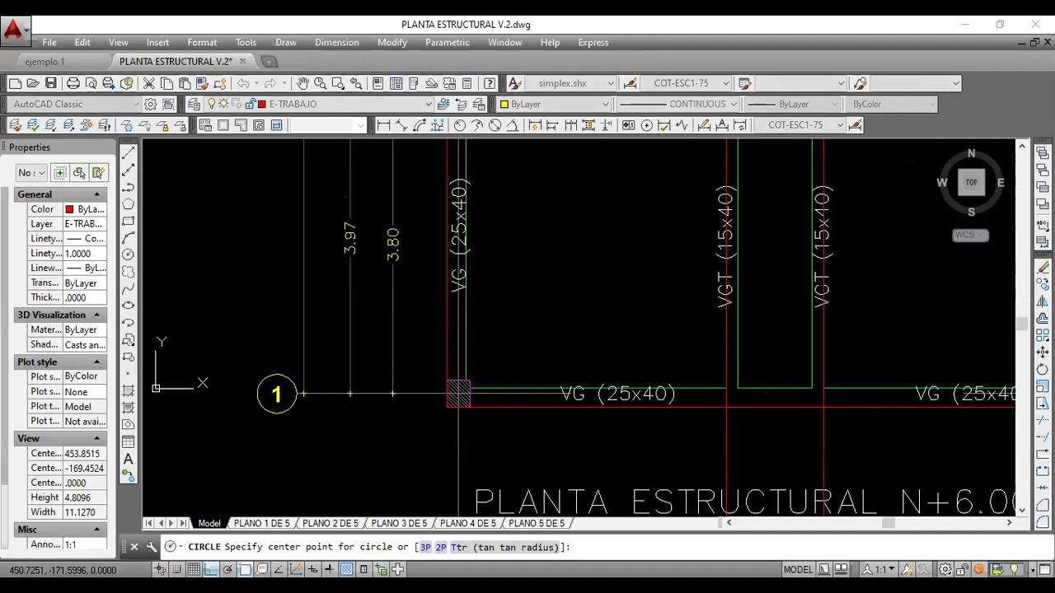
scroll(342, 436, "up", 3)
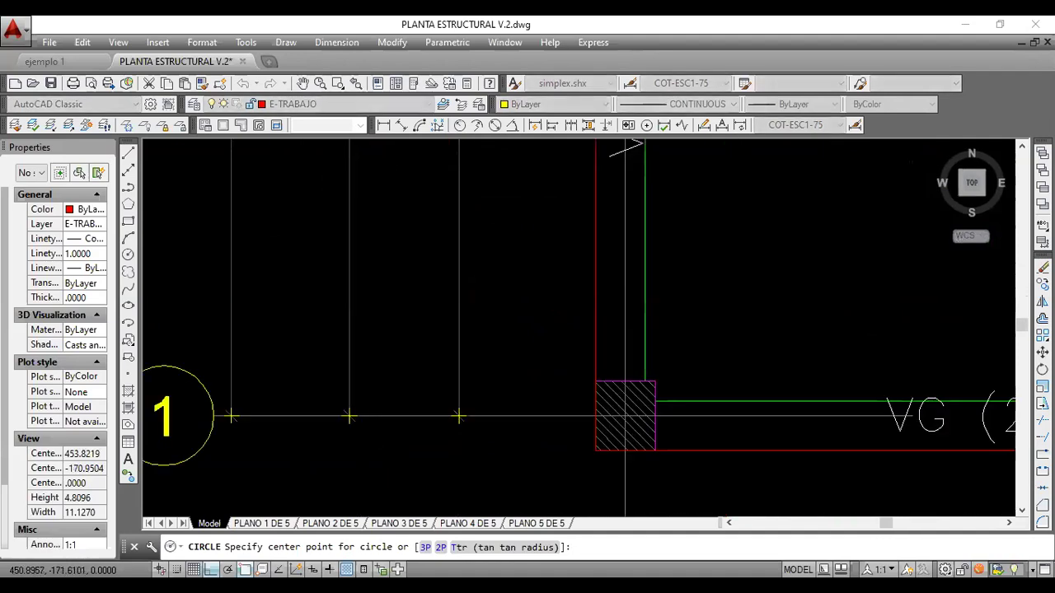
left_click(347, 472)
scroll(347, 472, "down", 3)
scroll(346, 298, "up", 4)
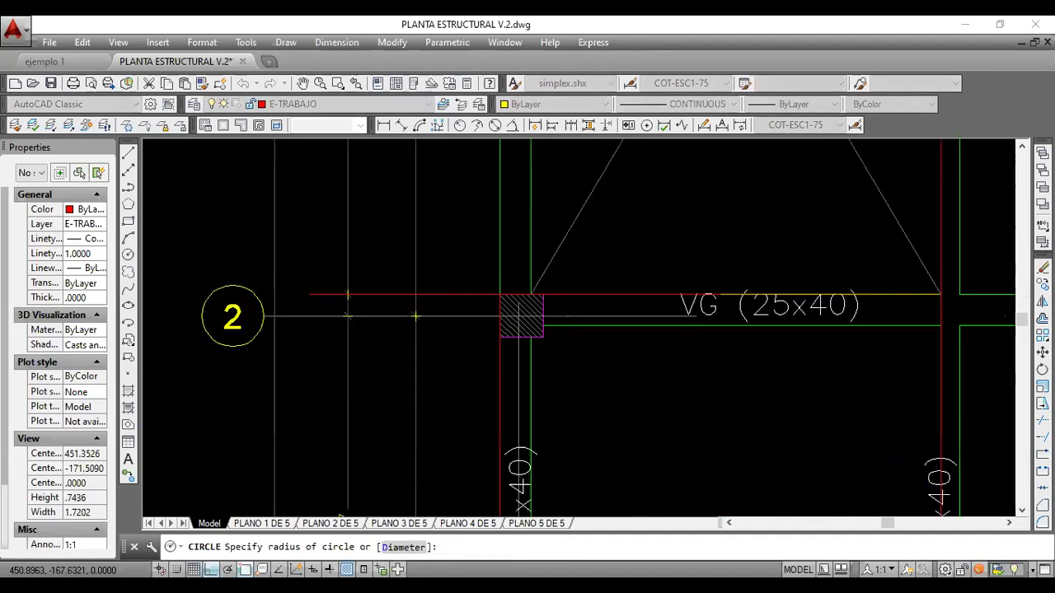
scroll(347, 294, "down", 2)
key("Escape")
Copy the outer 3.97 dimension between grids 1 and 2 straight up so its lower end sits on the red line at grid 2
left_click(351, 454)
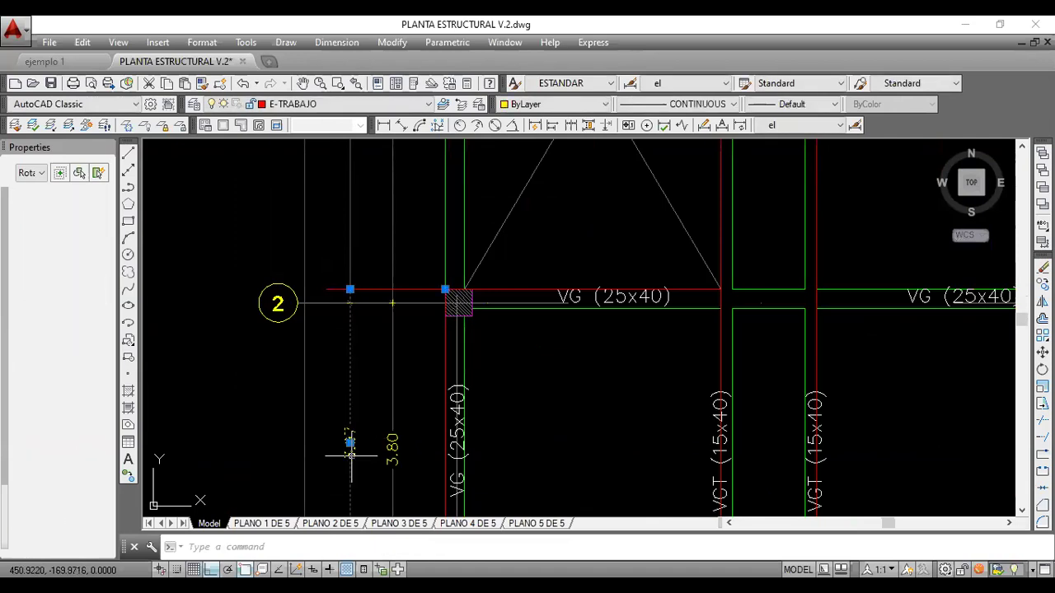
type("cp")
key("Return")
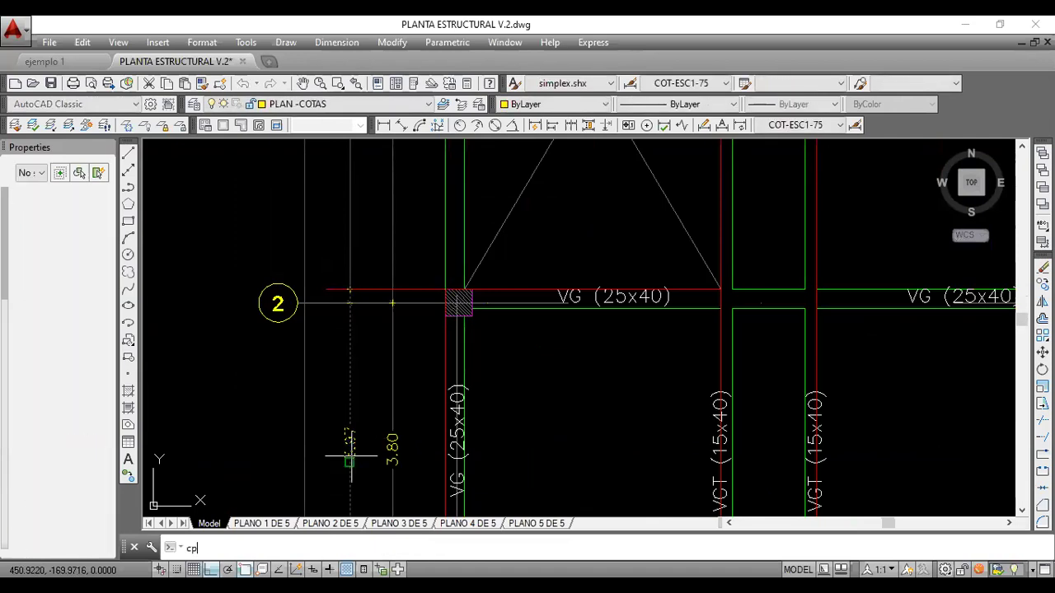
middle_click_drag(352, 456, 331, 350)
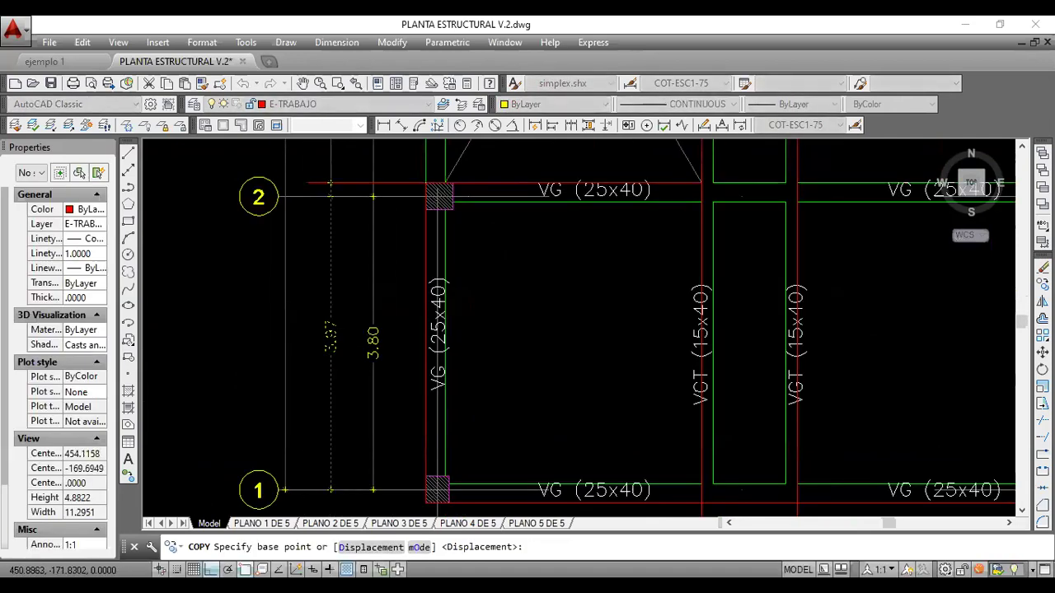
scroll(339, 458, "up", 6)
left_click(342, 455)
scroll(342, 455, "down", 4)
middle_click_drag(347, 247, 352, 519)
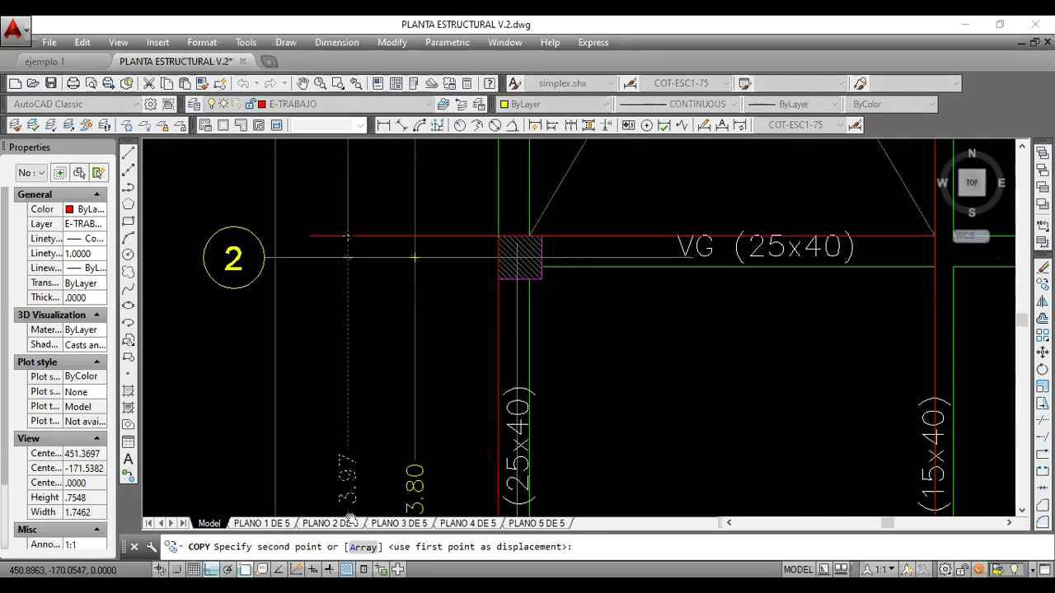
scroll(346, 227, "up", 6)
left_click(343, 329)
scroll(344, 328, "down", 4)
scroll(348, 485, "down", 5)
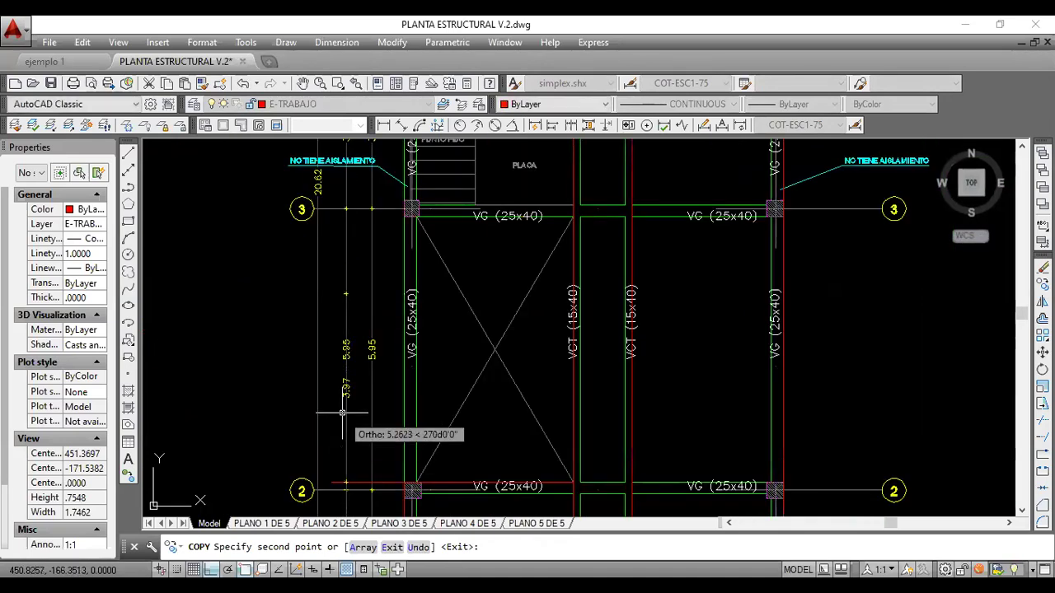
key("Return")
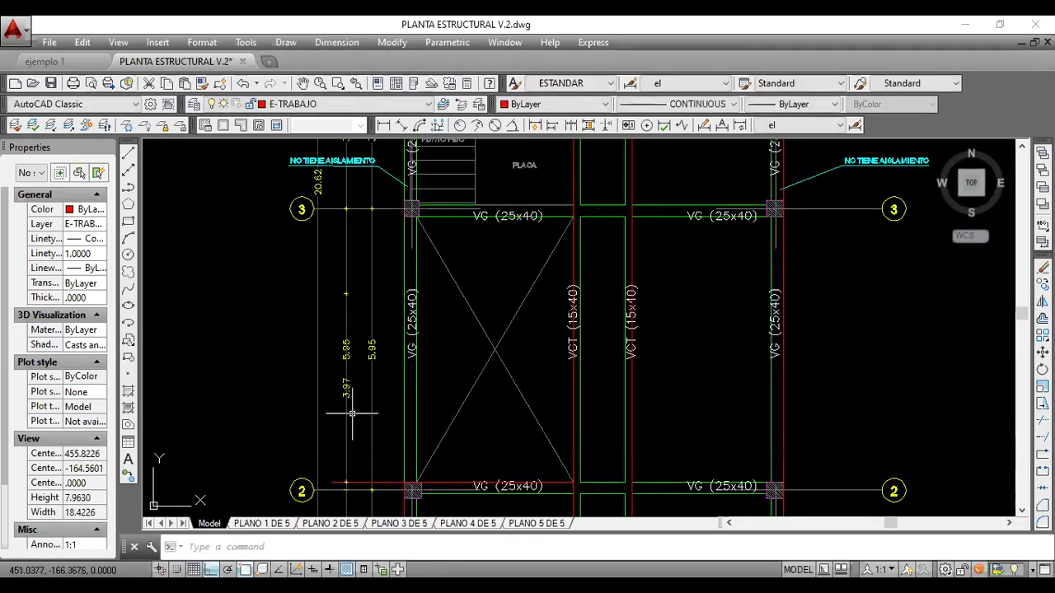
Stretch the upper end of the copied outer dimension up to the red horizontal line at grid 4
left_click(350, 414)
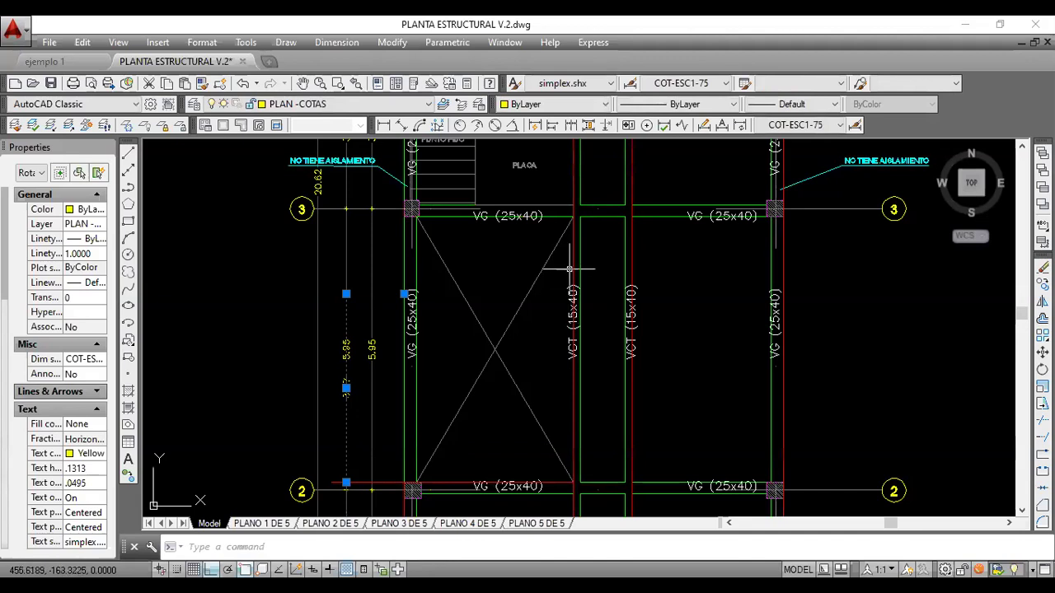
left_click(404, 294)
middle_click_drag(400, 162, 421, 330)
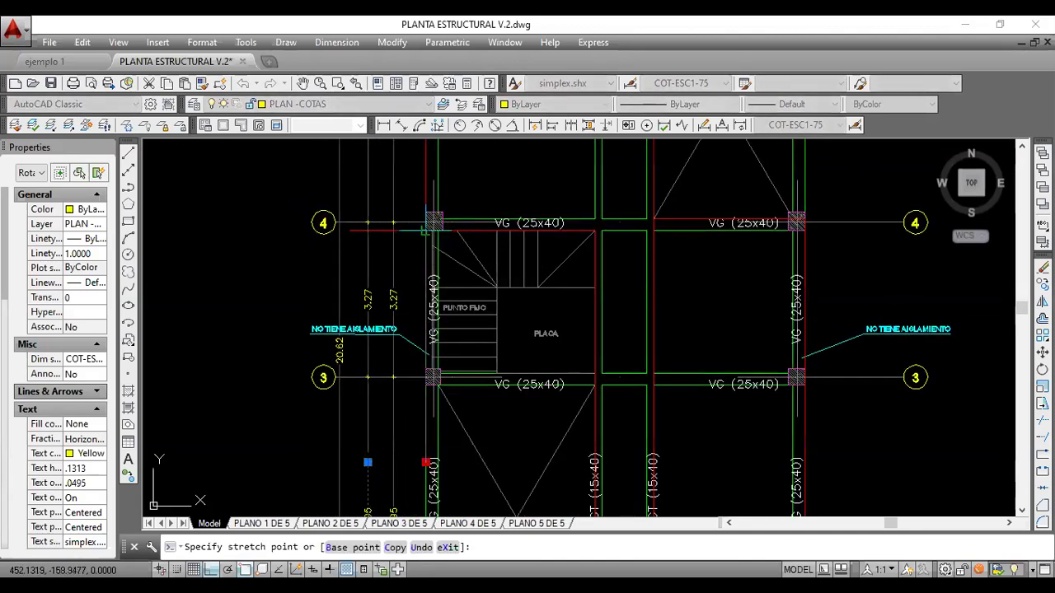
left_click(425, 230)
key("Escape")
Delete the outer 3.27 dimension between grids 3 and 4 and the outer 5.95 dimension between grids 2 and 3
left_click(369, 296)
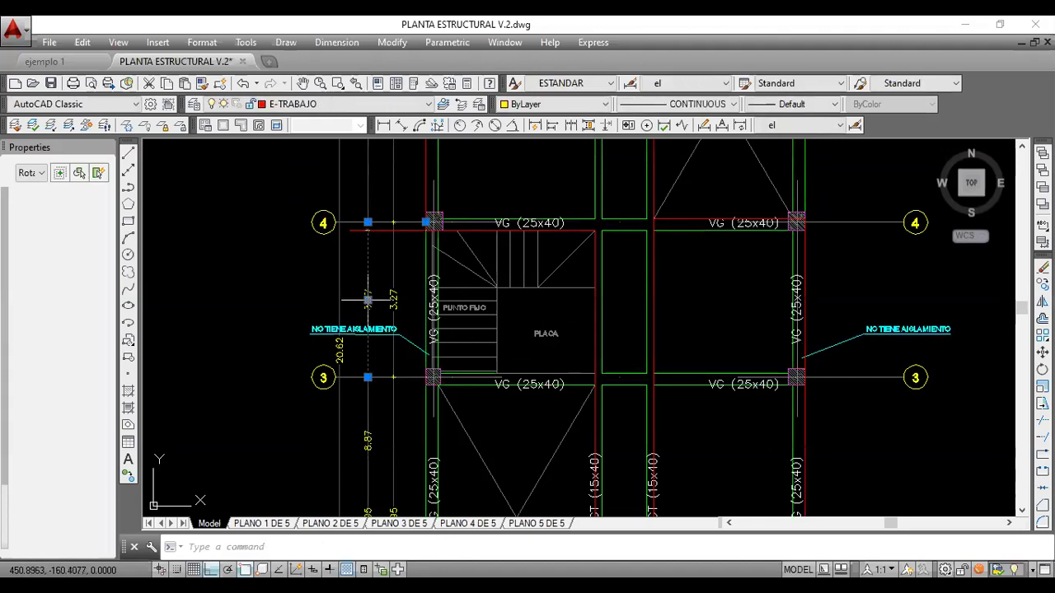
key("Escape")
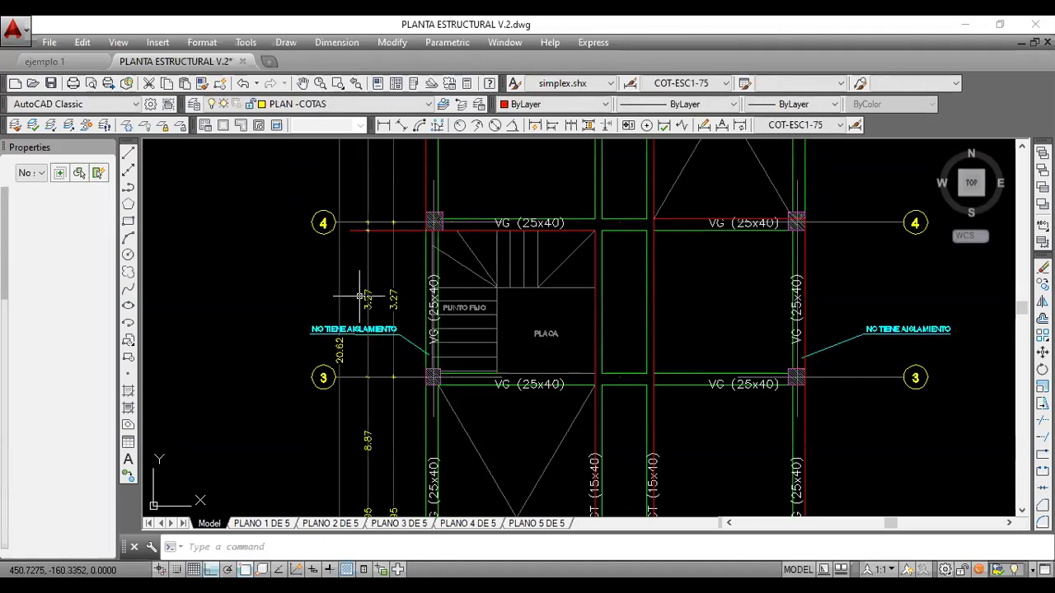
scroll(360, 295, "up", 2)
left_click(360, 296)
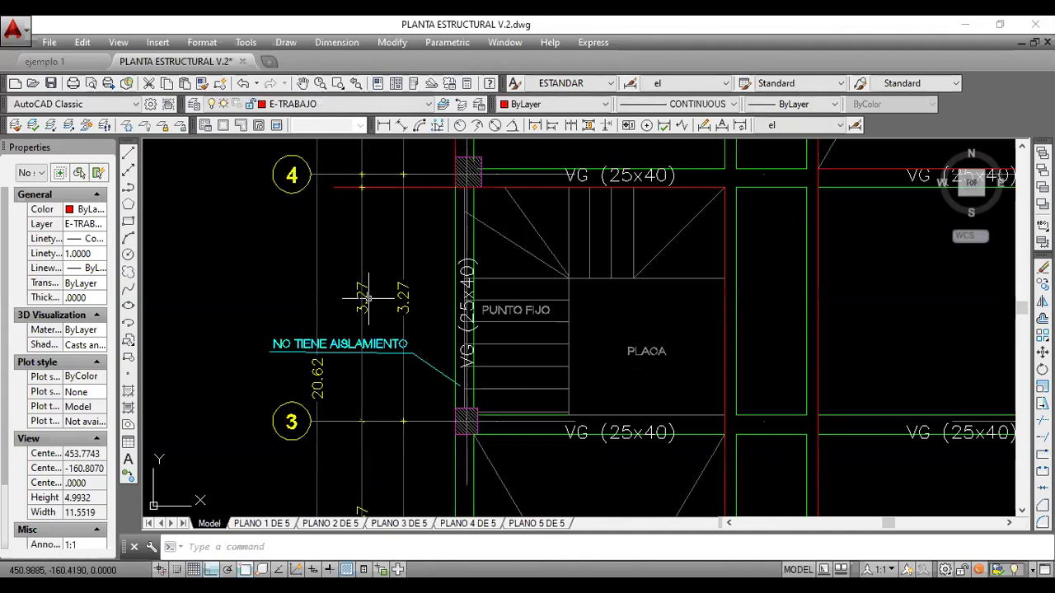
key("Delete")
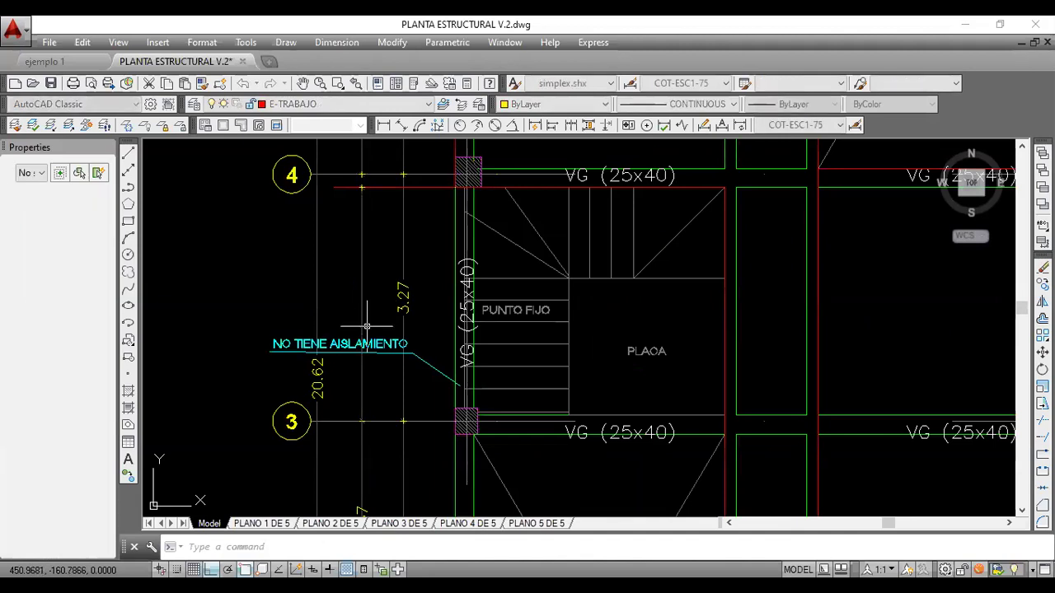
middle_click_drag(363, 381, 333, 247)
scroll(333, 246, "down", 2)
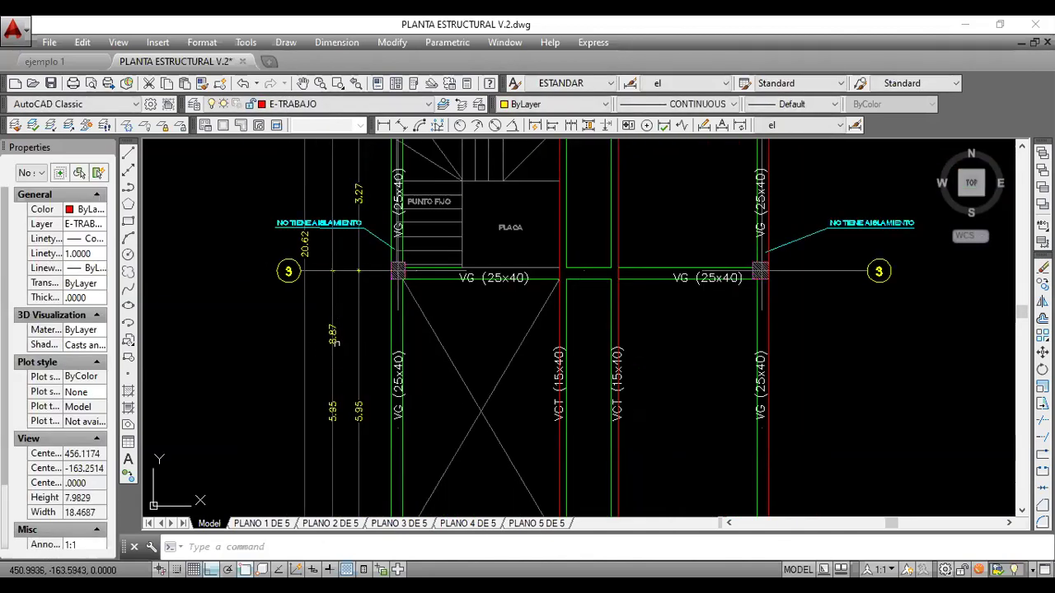
left_click(334, 340)
key("Escape")
left_click(329, 419)
left_click(330, 417)
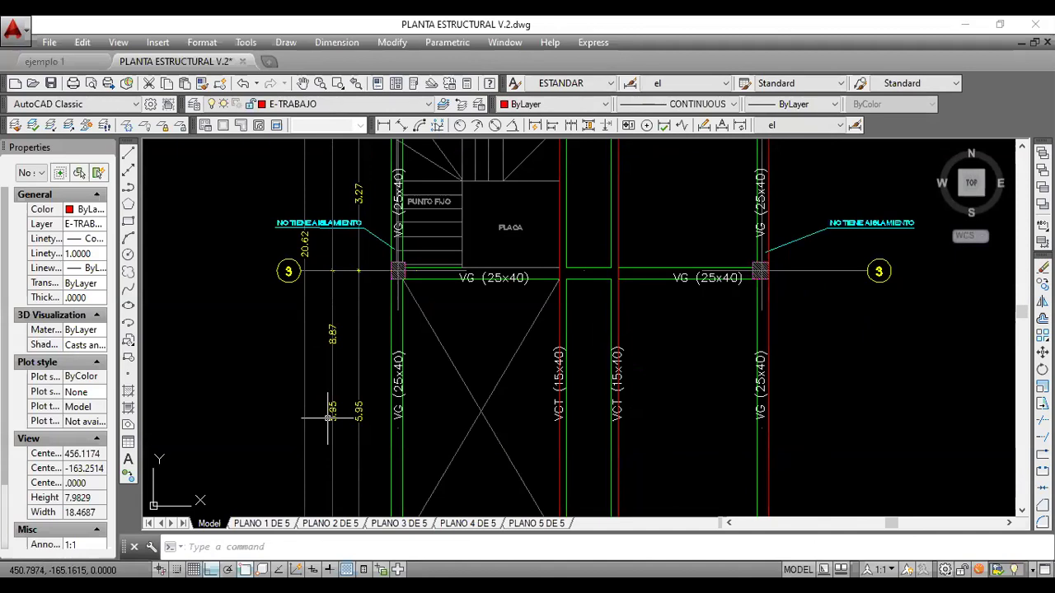
key("Delete")
Stretch the lower end of the outer dimension above grid 4 down to the red horizontal line at grid 4
mouse_move(342, 424)
middle_mouse_down()
mouse_move(342, 274)
mouse_move(350, 410)
middle_mouse_up()
scroll(340, 277, "down", 2)
middle_click_drag(345, 193, 354, 282)
left_click(357, 280)
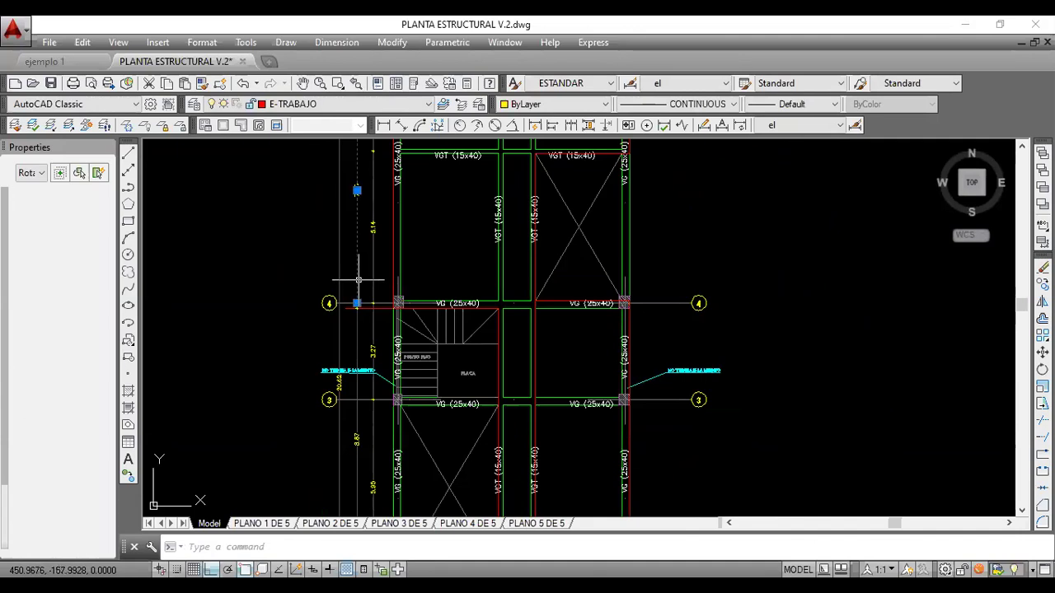
scroll(357, 303, "up", 10)
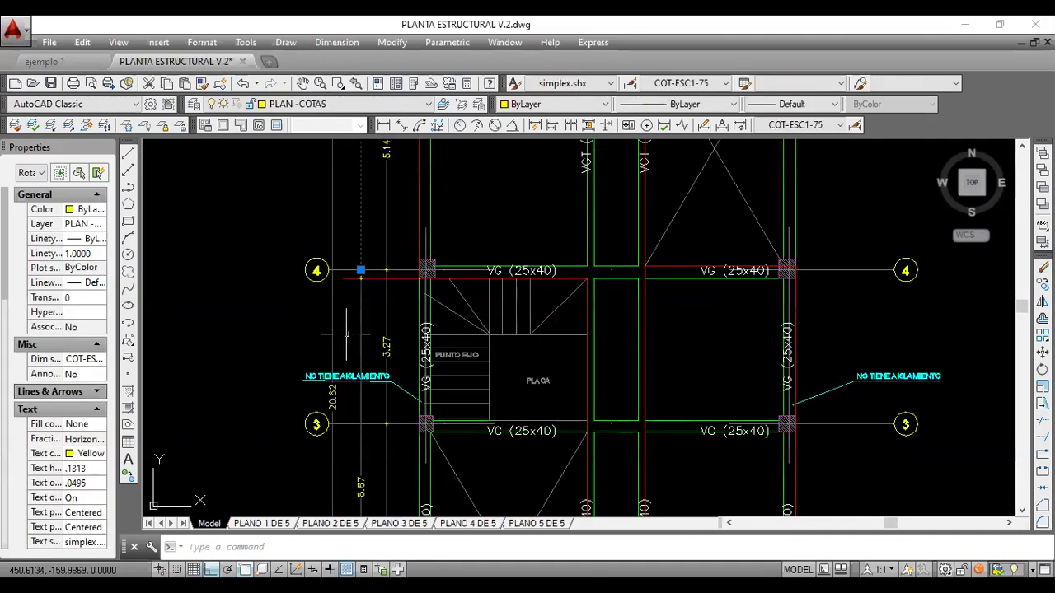
left_click(382, 253)
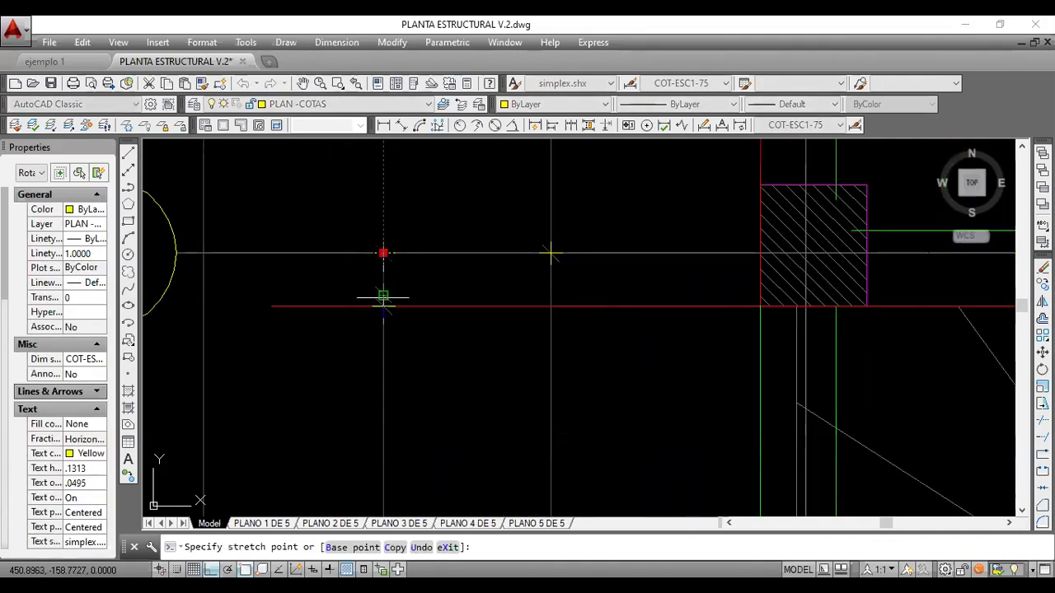
left_click(382, 309)
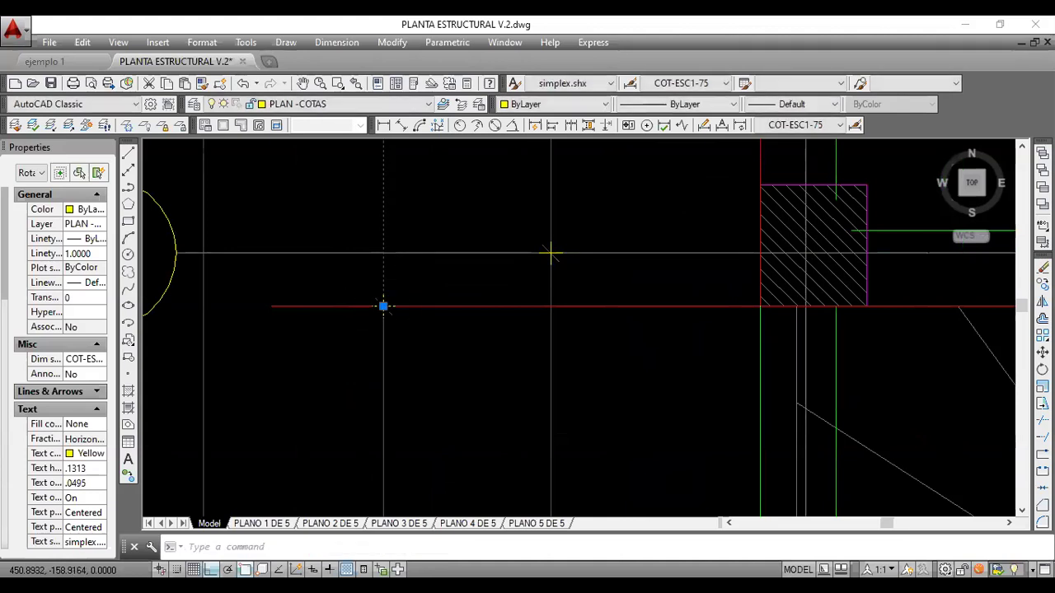
Review the outer vertical dimensions from grid 4 down to grid 1 and the horizontal dimensions below the plan
scroll(381, 336, "down", 10)
middle_click_drag(367, 410, 370, 392)
scroll(404, 233, "up", 8)
scroll(405, 233, "down", 8)
middle_click_drag(372, 238, 348, 150)
key("Escape")
middle_click_drag(375, 263, 349, 153)
mouse_move(330, 398)
middle_mouse_down()
mouse_move(297, 233)
mouse_move(294, 323)
mouse_move(233, 242)
middle_mouse_up()
scroll(293, 320, "up", 8)
scroll(278, 318, "down", 5)
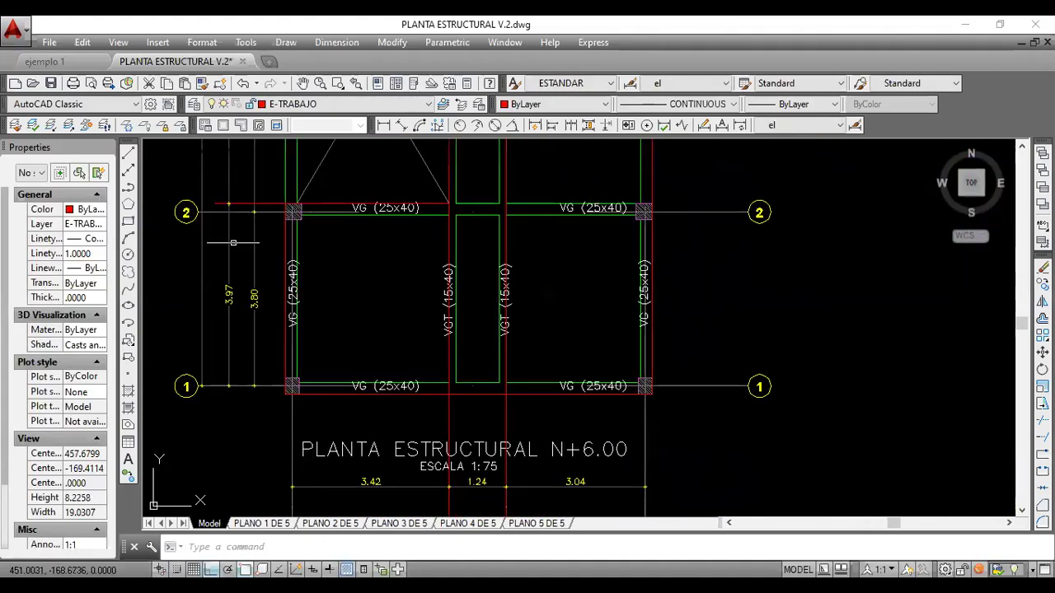
middle_click_drag(315, 380, 289, 301)
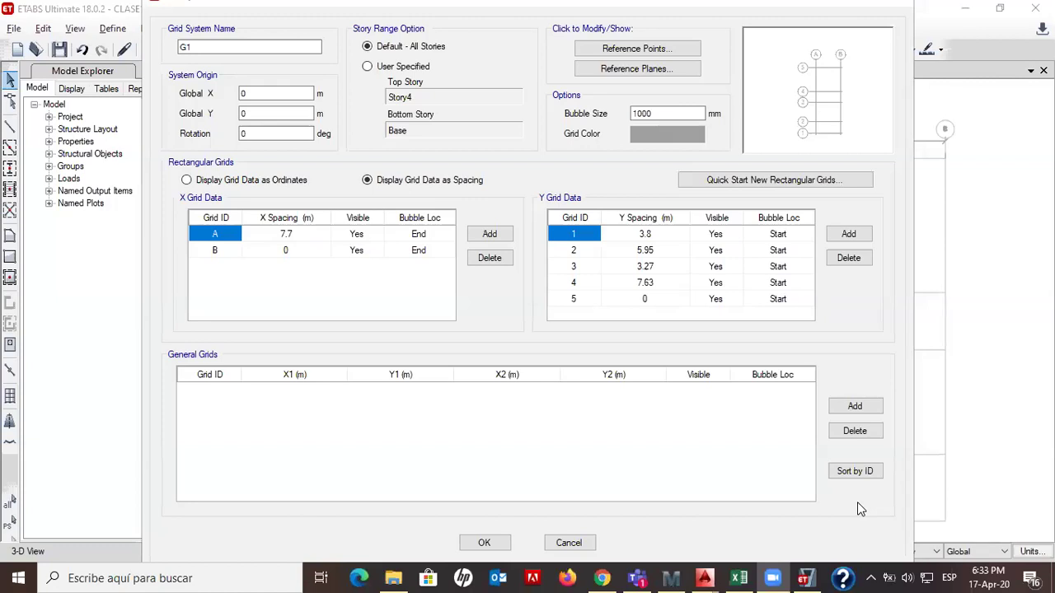
left_click_drag(806, 2, 812, 28)
left_click(901, 22)
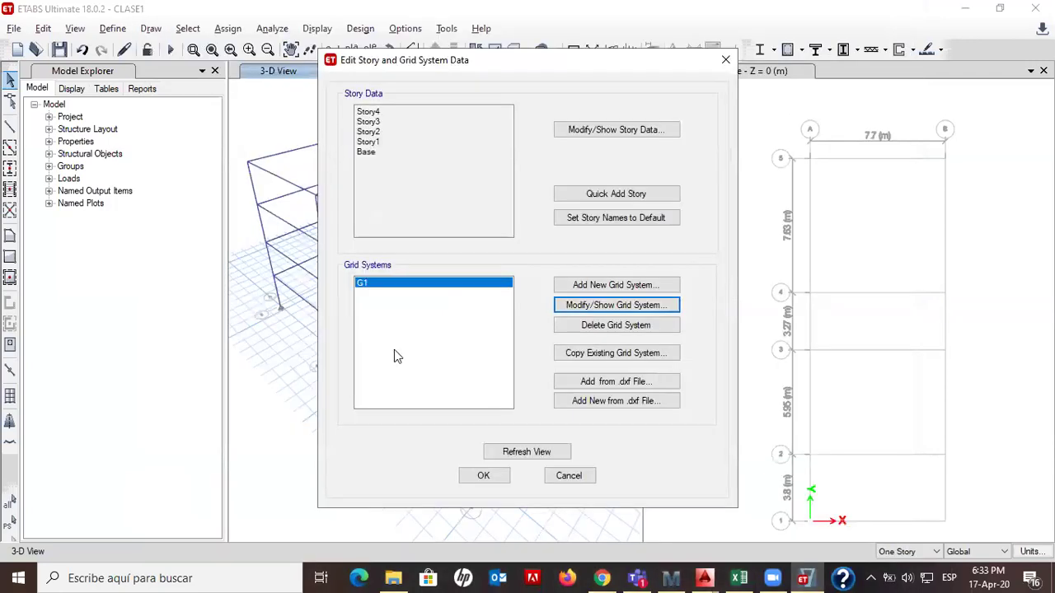
left_click(726, 60)
Open the G1 grid system in ETABS for modification and display its grid data as spacing
right_click(559, 133)
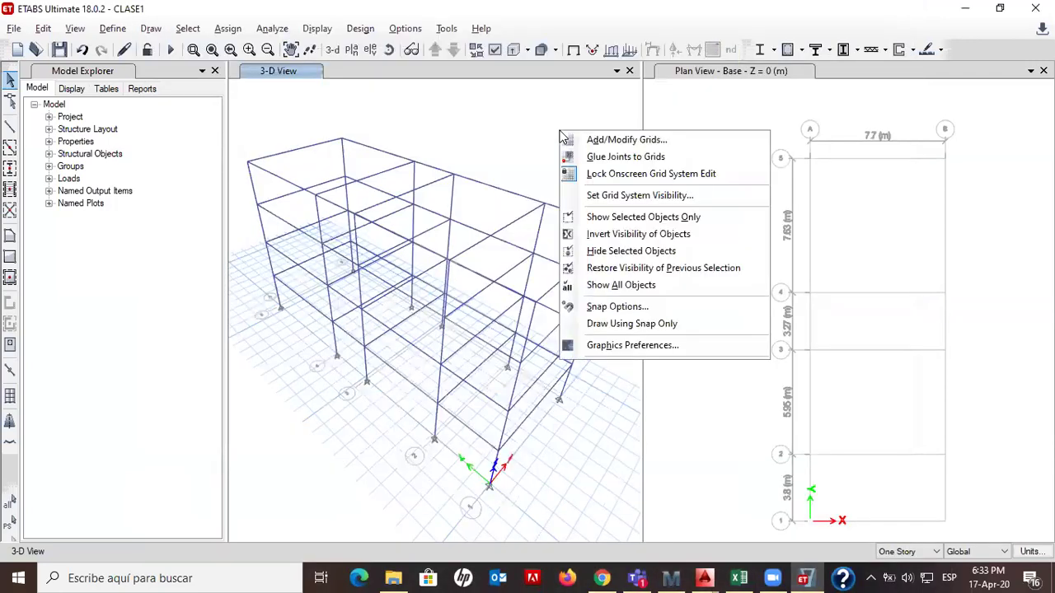
left_click(613, 141)
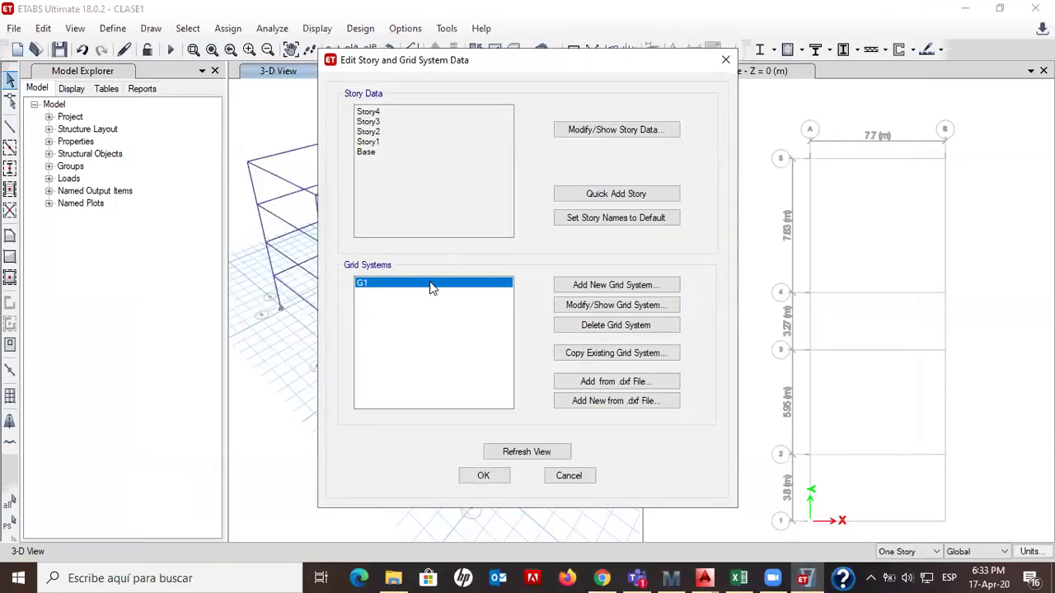
left_click(606, 306)
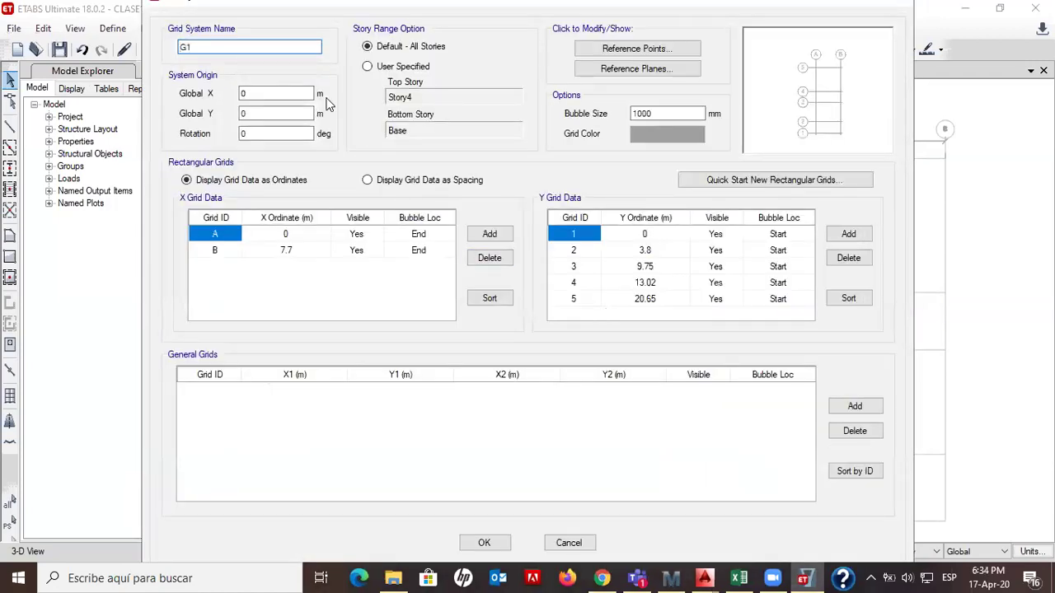
left_click(368, 181)
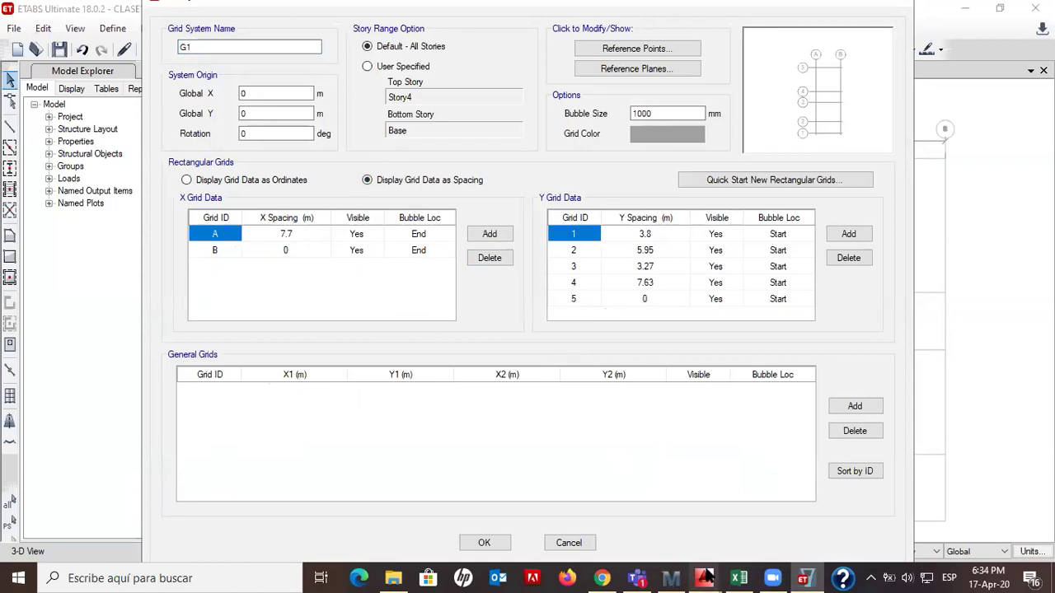
Check the spacings between grids A and B on the AutoCAD plan and add two X grids to G1 in ETABS
mouse_move(704, 578)
left_click(780, 534)
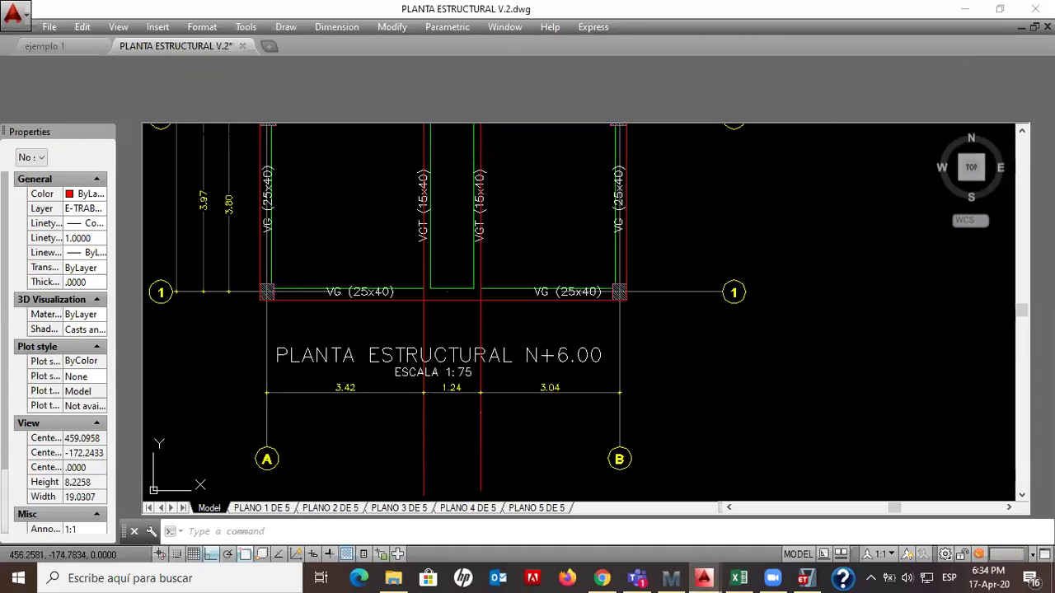
left_click(806, 578)
left_click(490, 234)
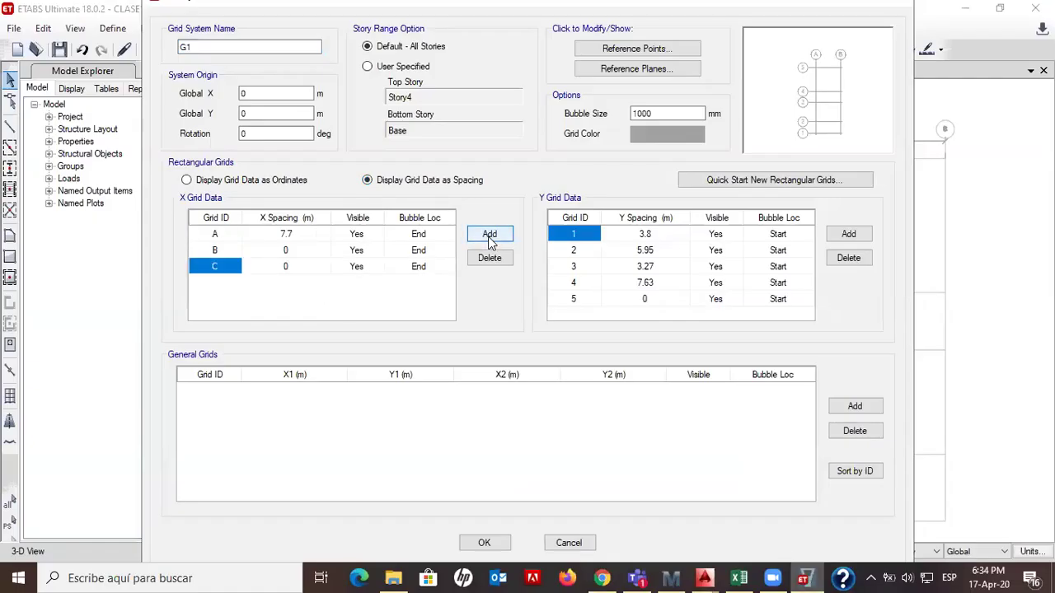
left_click(489, 234)
Rename the last X grid as B and blank the IDs of the two intermediate grids between A and B
left_click(213, 253)
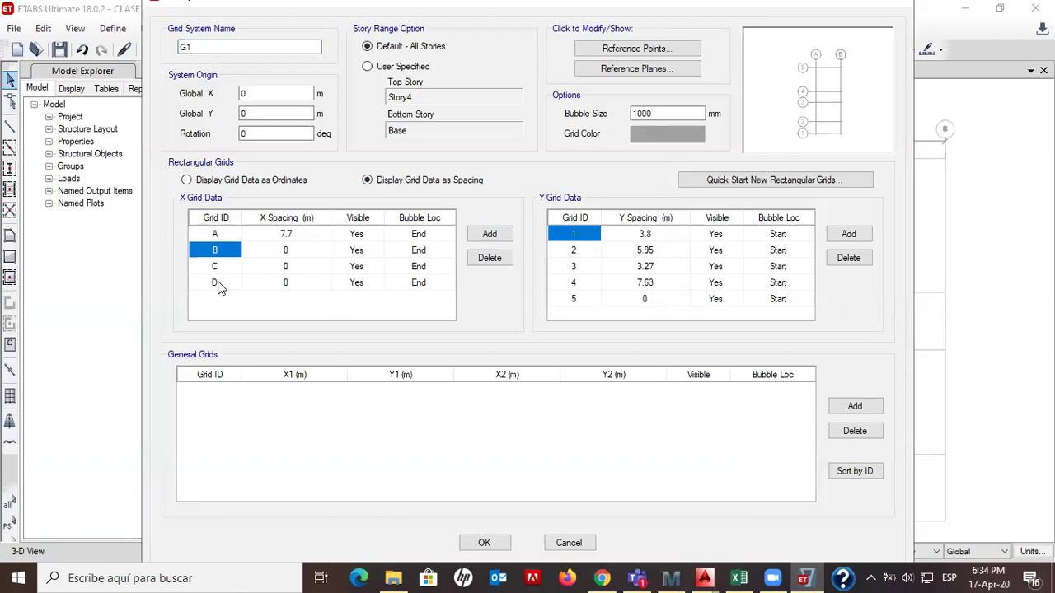
left_click(217, 285)
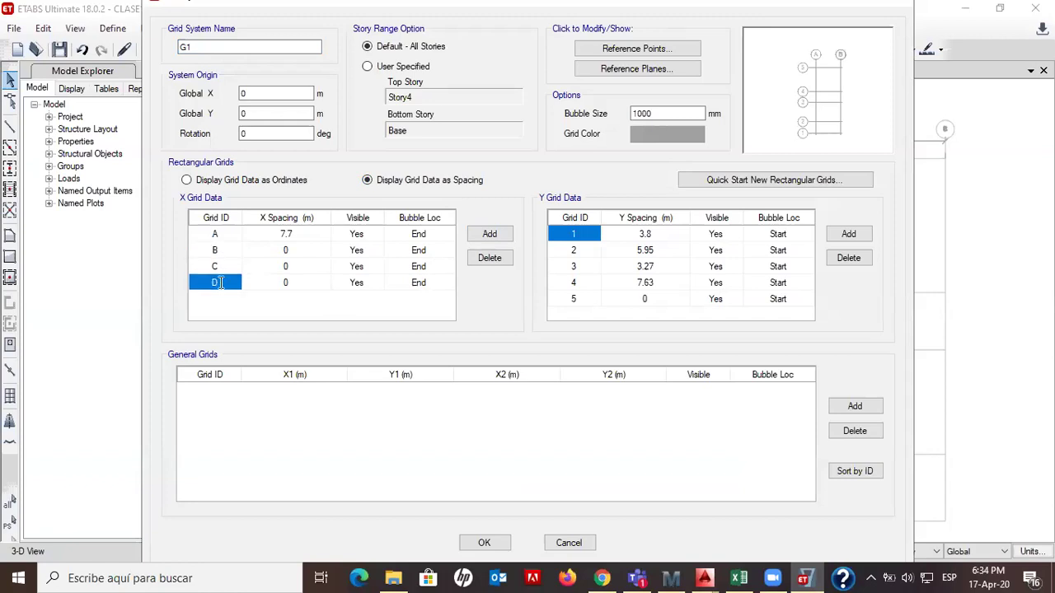
left_click(229, 269)
left_click(225, 252)
left_click(226, 267)
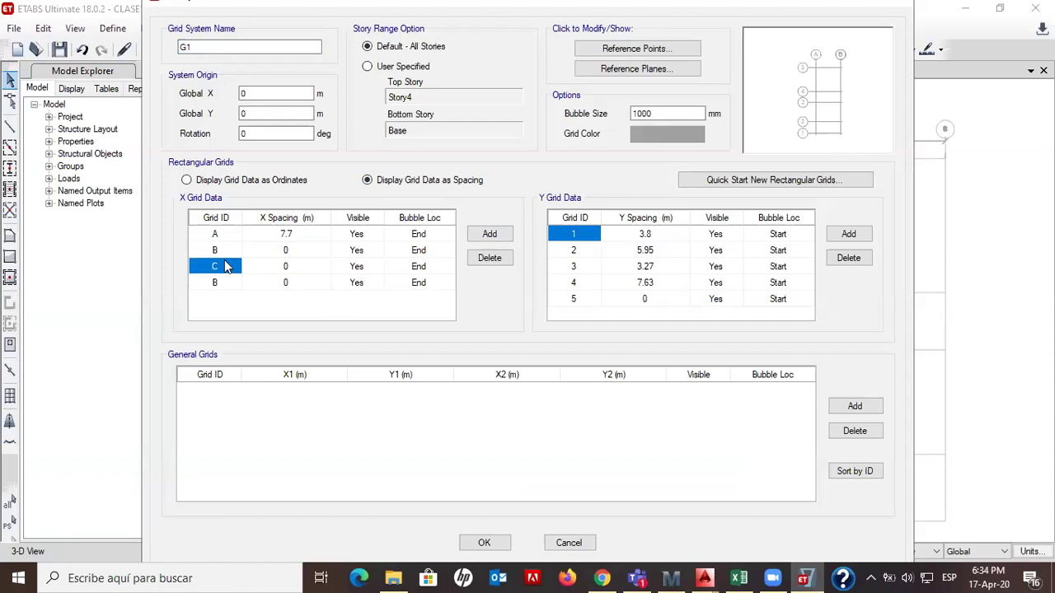
left_click(219, 250)
left_click(218, 251)
left_click(219, 268)
left_click(218, 268)
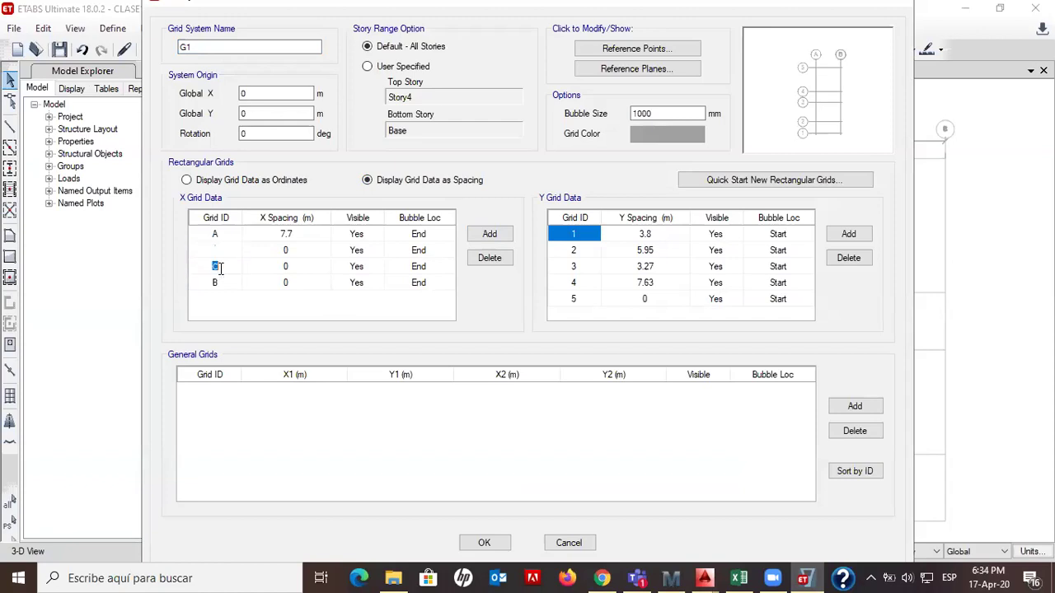
Check the first spacing after grid A on the AutoCAD plan and set grid A's X spacing to 3.42 m in ETABS
left_click(278, 251)
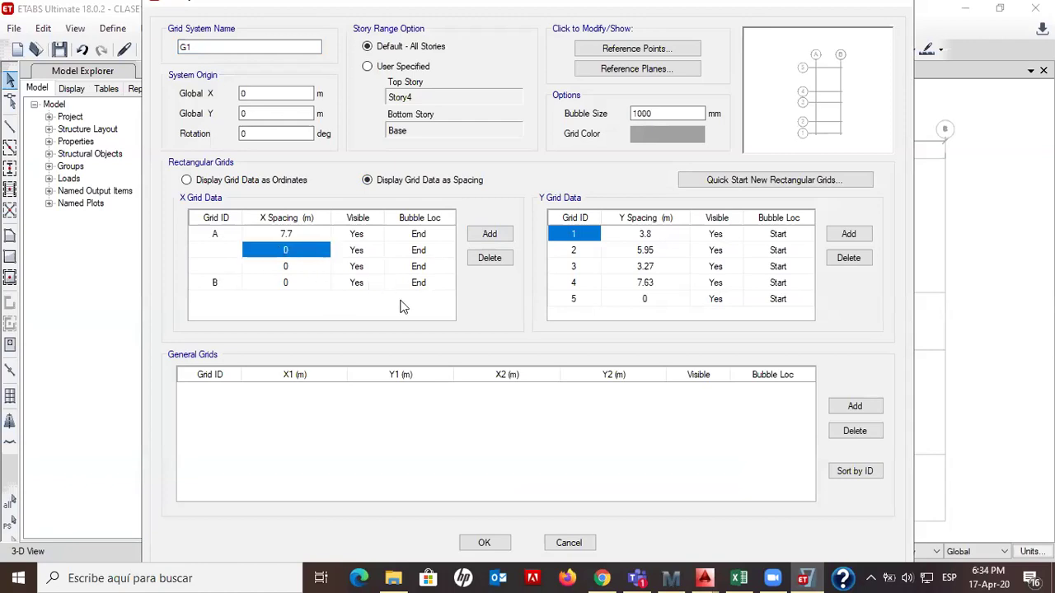
key("alt+Tab")
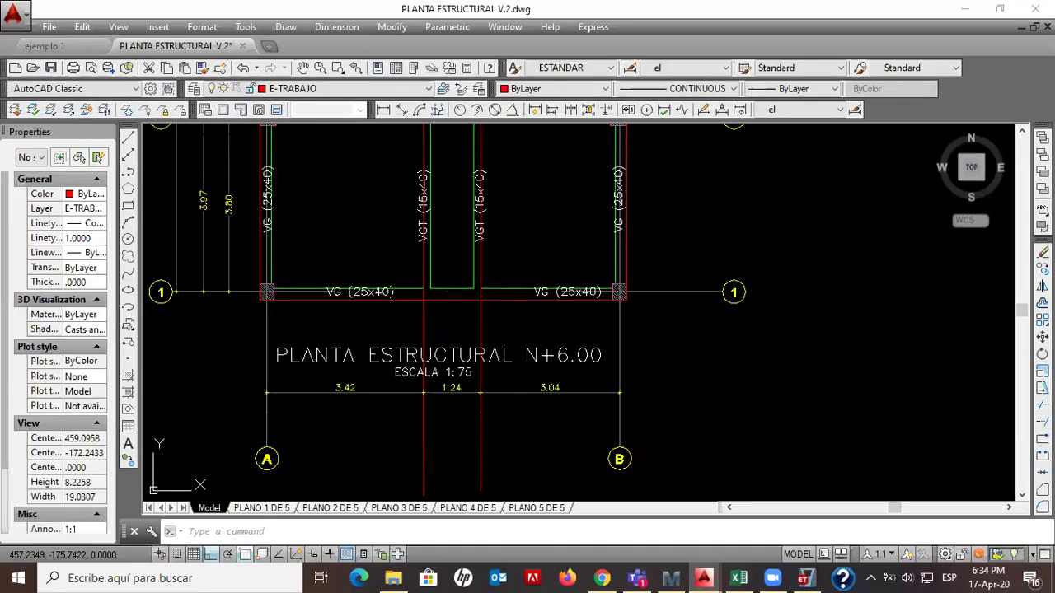
scroll(318, 388, "up", 4)
scroll(318, 407, "down", 4)
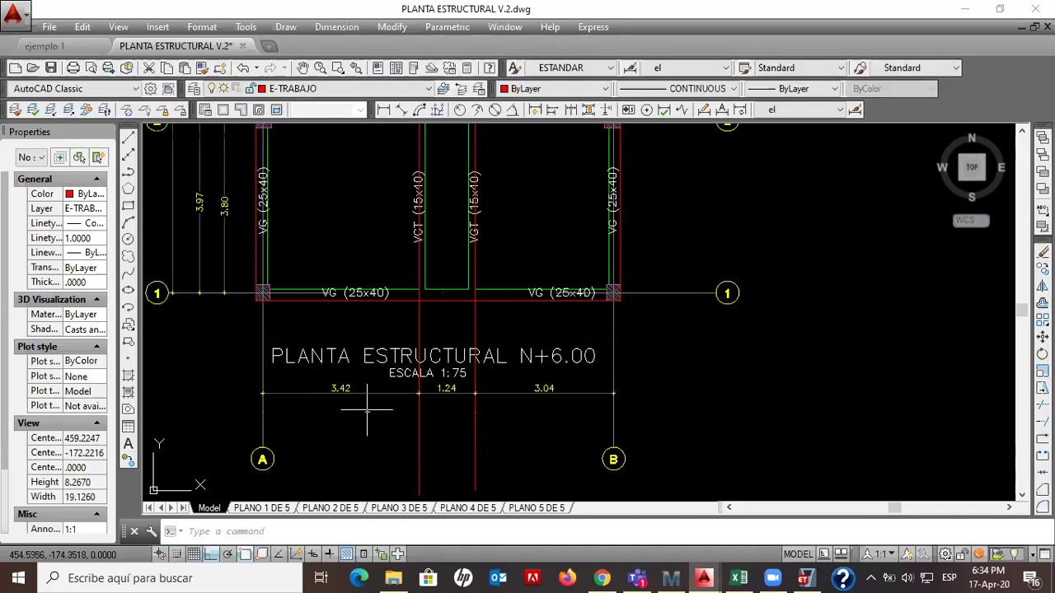
left_click(804, 577)
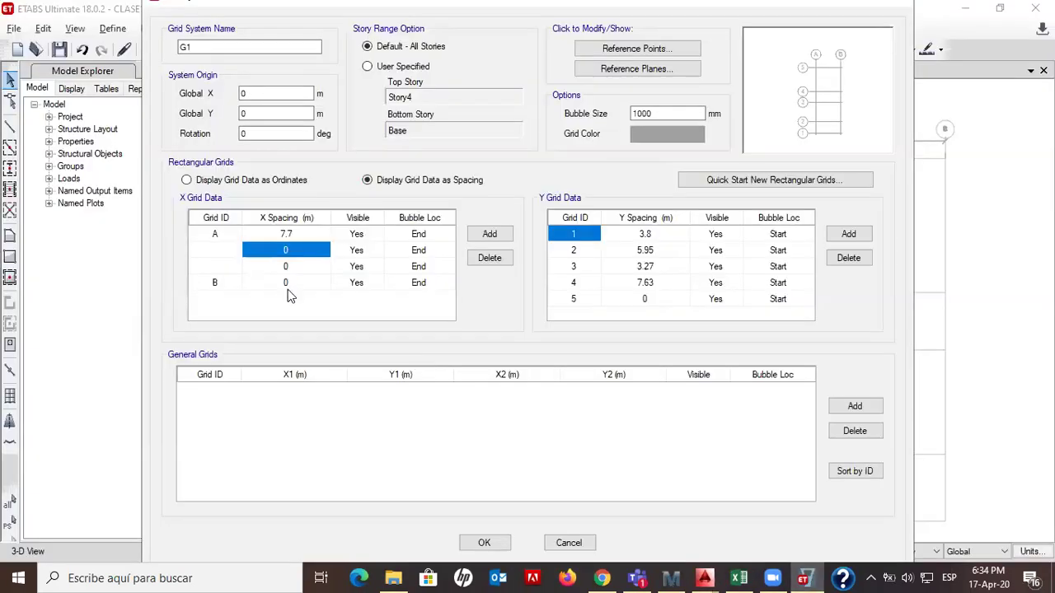
left_click(287, 235)
type("3.42")
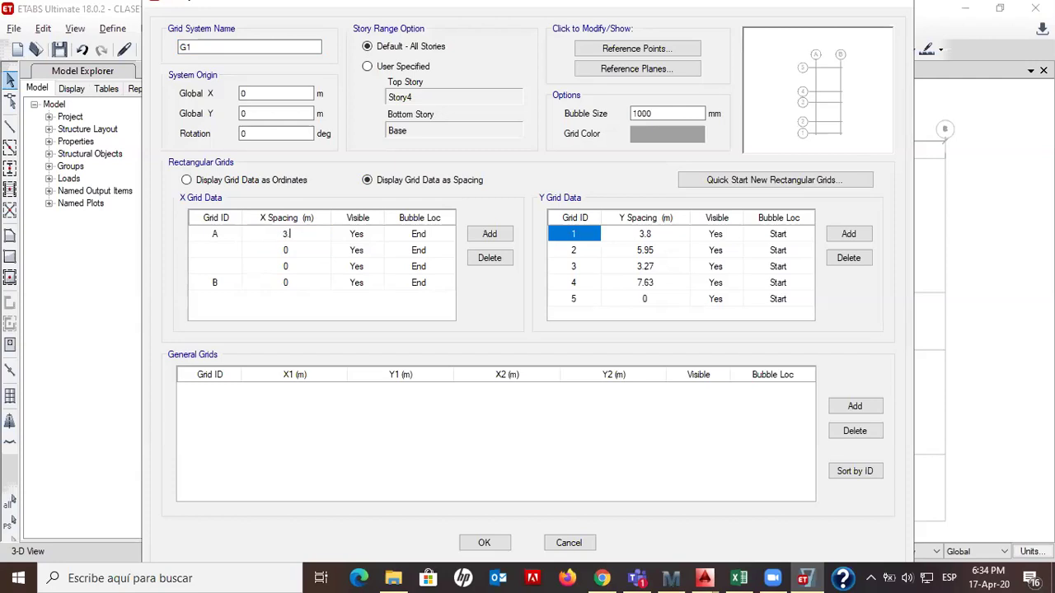
key("Return")
Check the remaining spacings on the AutoCAD plan and set the two intermediate X grids' spacings to 1.24 and 3.04 m in ETABS
key("alt+Tab")
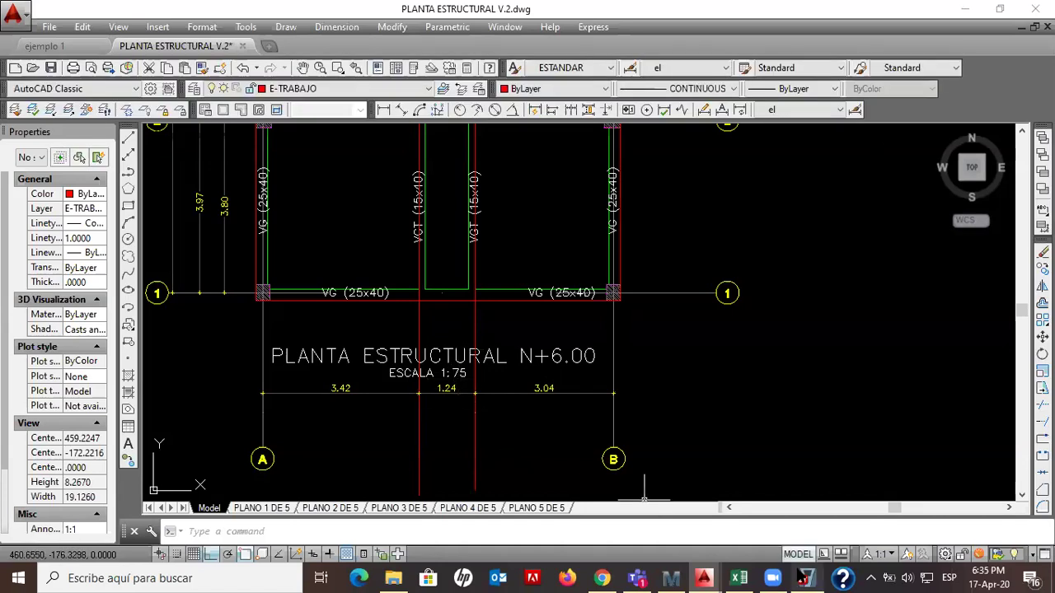
left_click(804, 577)
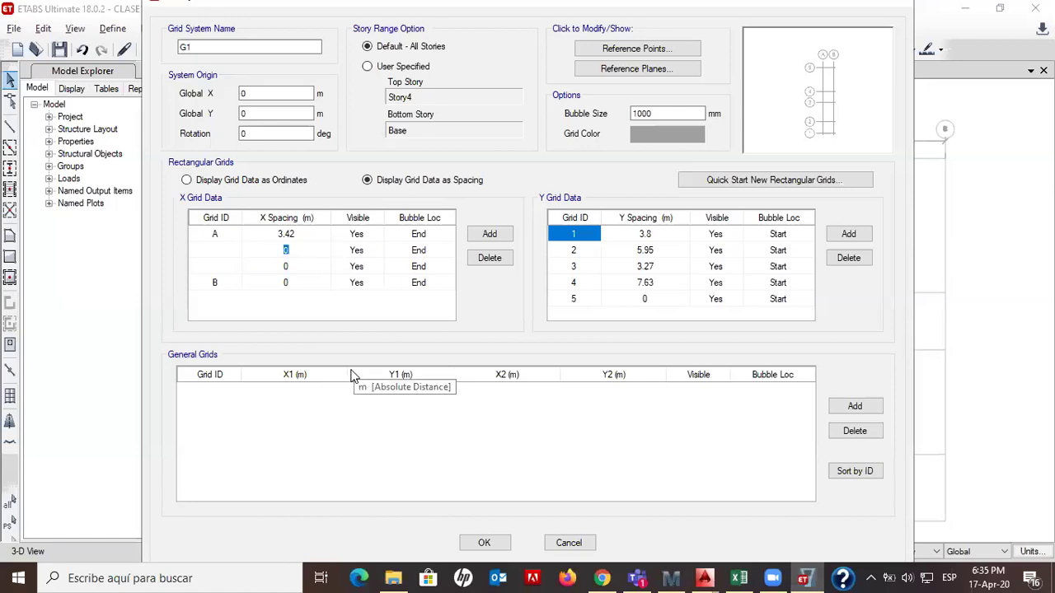
key("Tab")
key("Tab")
key("Tab")
key("Tab")
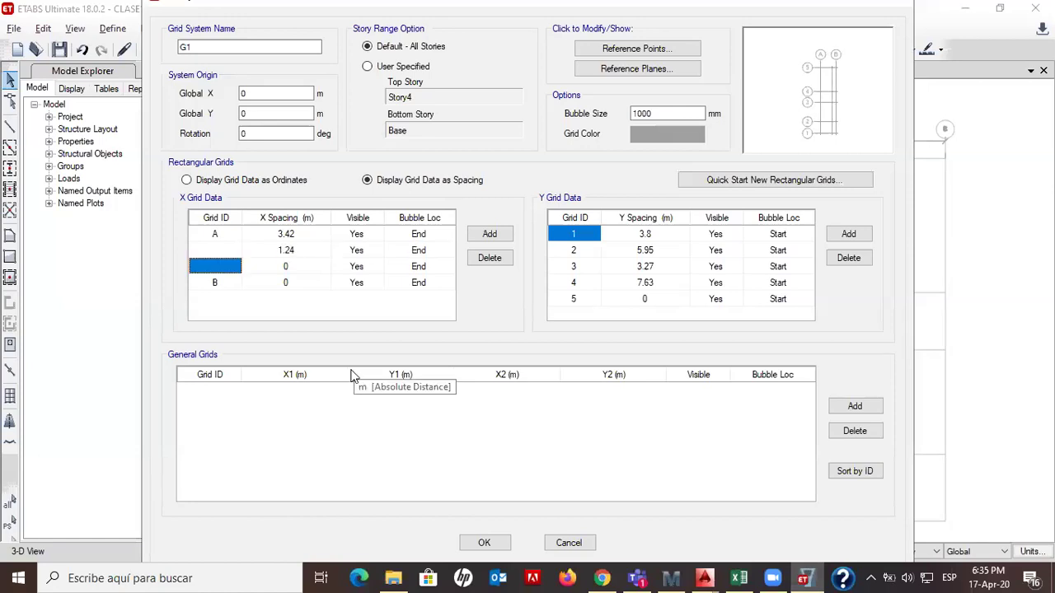
type("3.04")
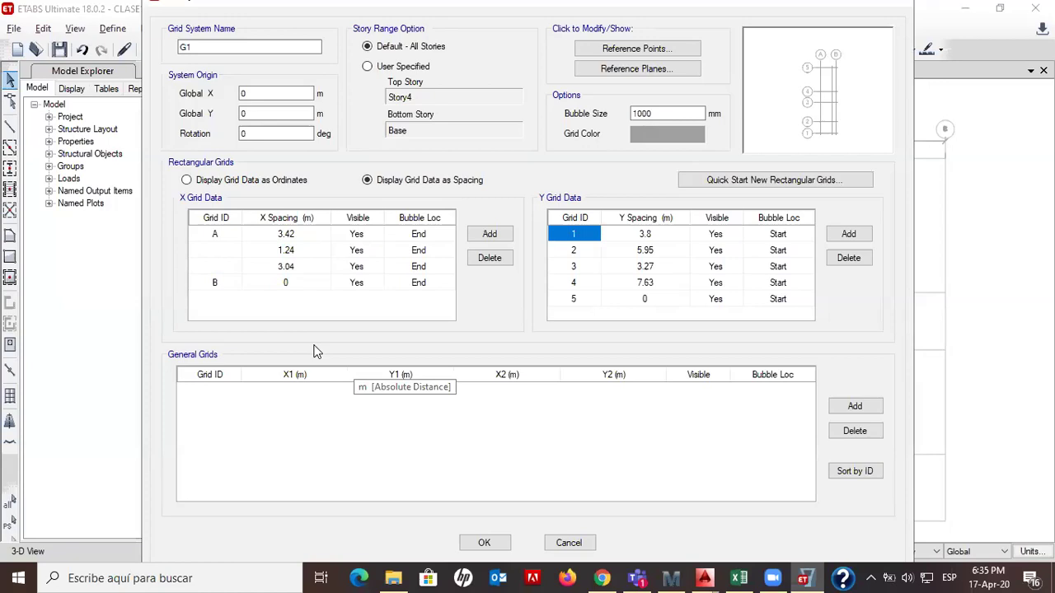
left_click(295, 282)
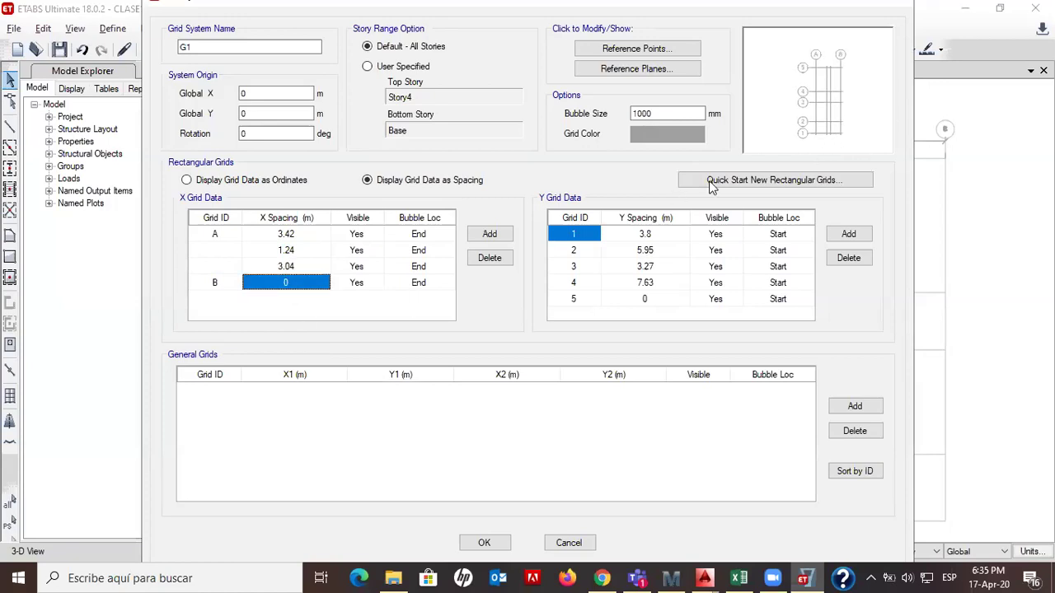
Switch to the AutoCAD plan N+6.00 and examine the secondary beam positions and vertical dimensions between grids 1 and 5
mouse_move(703, 578)
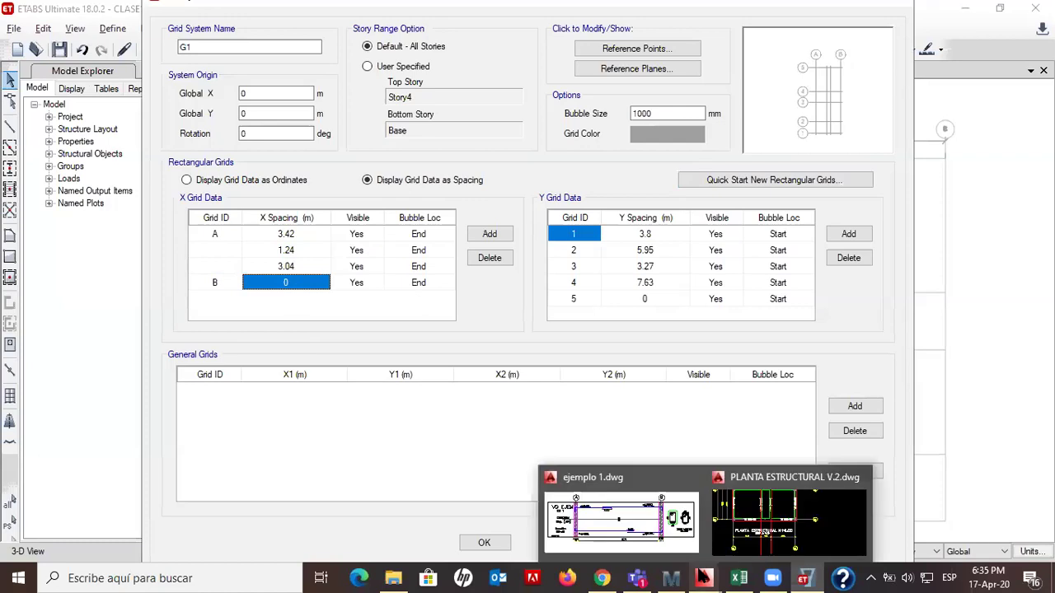
left_click(733, 537)
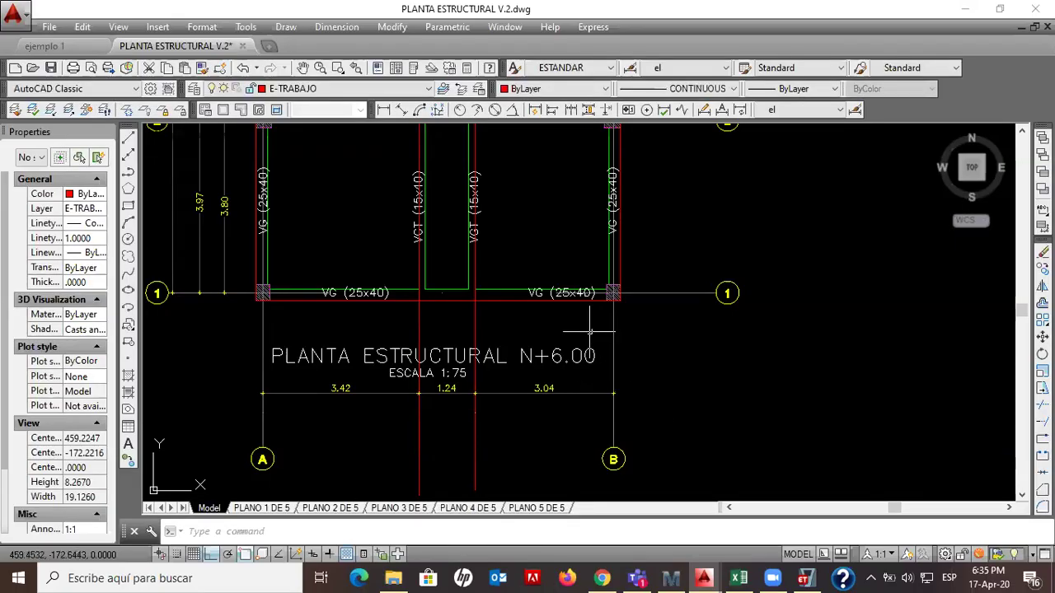
scroll(589, 332, "down", 5)
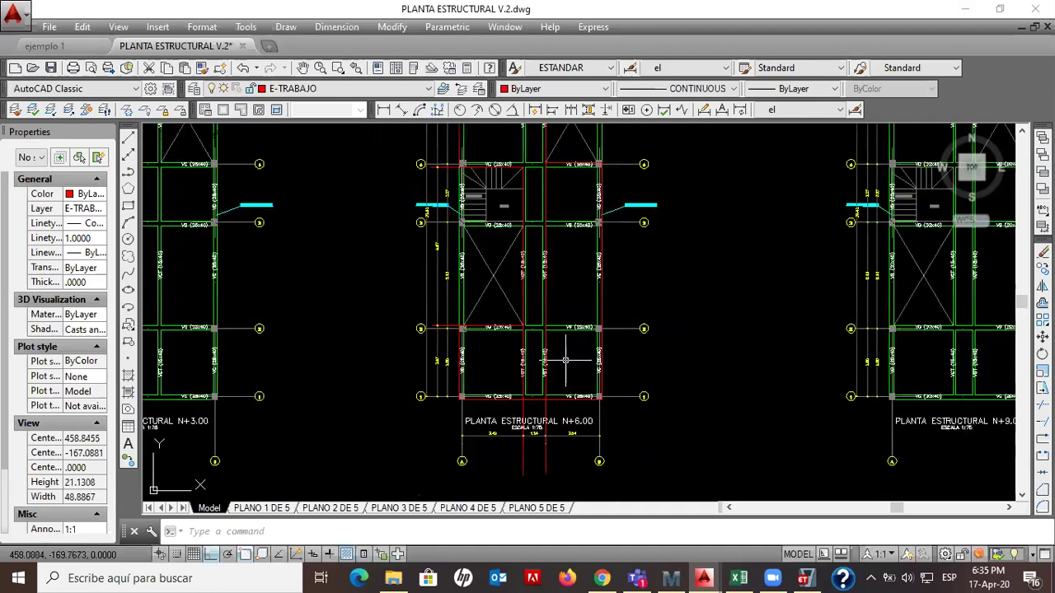
scroll(538, 447, "up", 4)
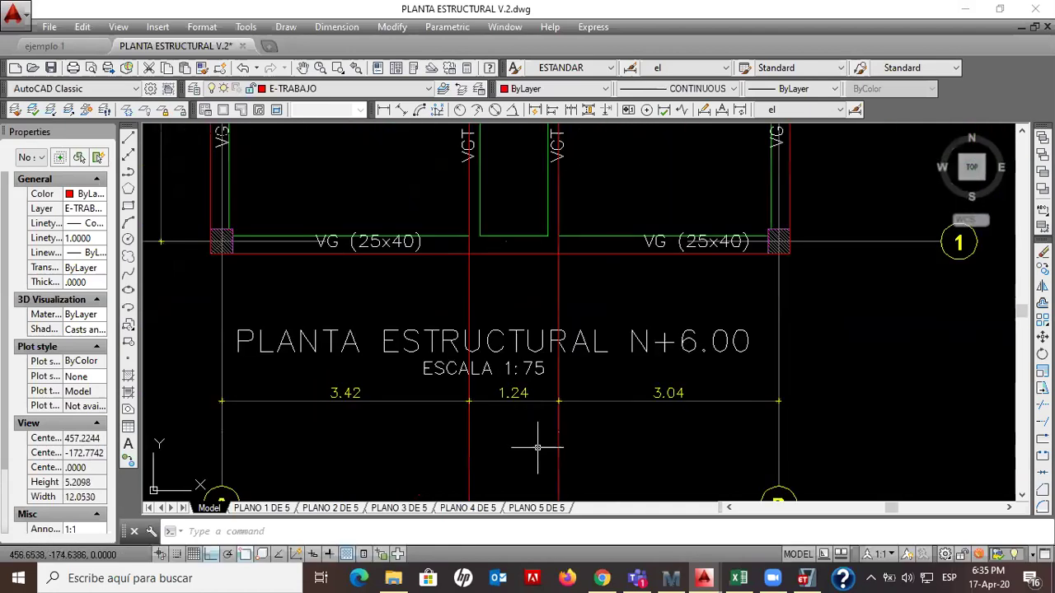
scroll(537, 448, "down", 6)
middle_click_drag(536, 305, 531, 398)
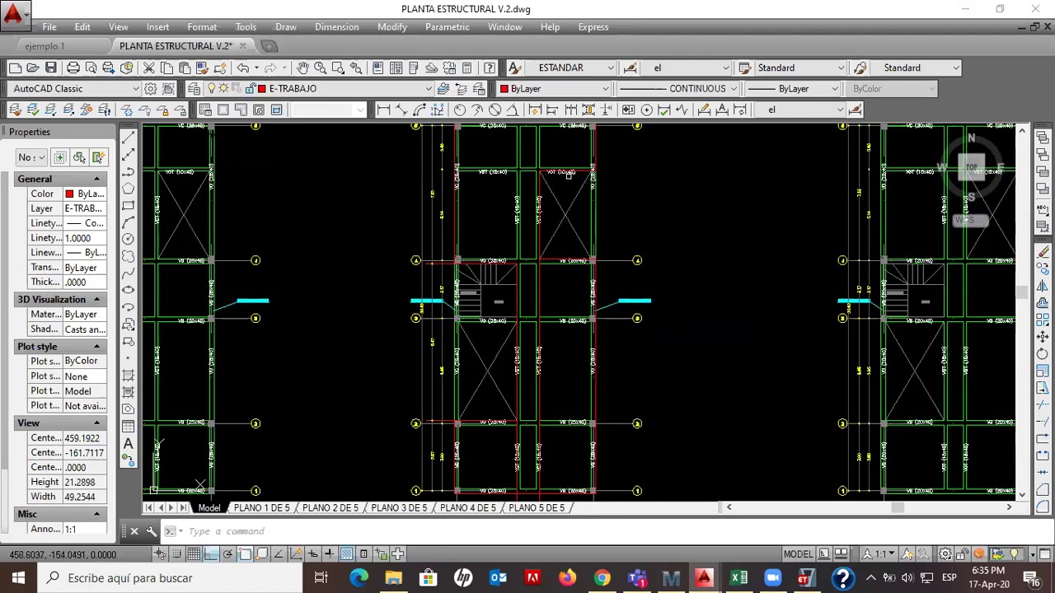
middle_click_drag(536, 301, 548, 257)
scroll(543, 452, "up", 4)
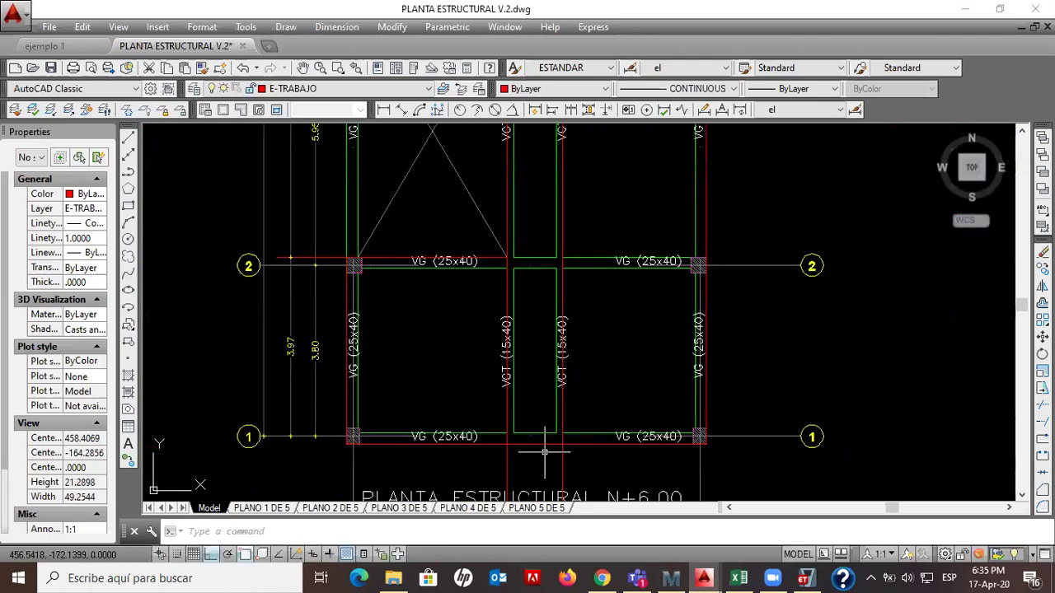
mouse_move(548, 409)
middle_mouse_down()
mouse_move(537, 302)
mouse_move(566, 445)
mouse_move(586, 456)
middle_mouse_up()
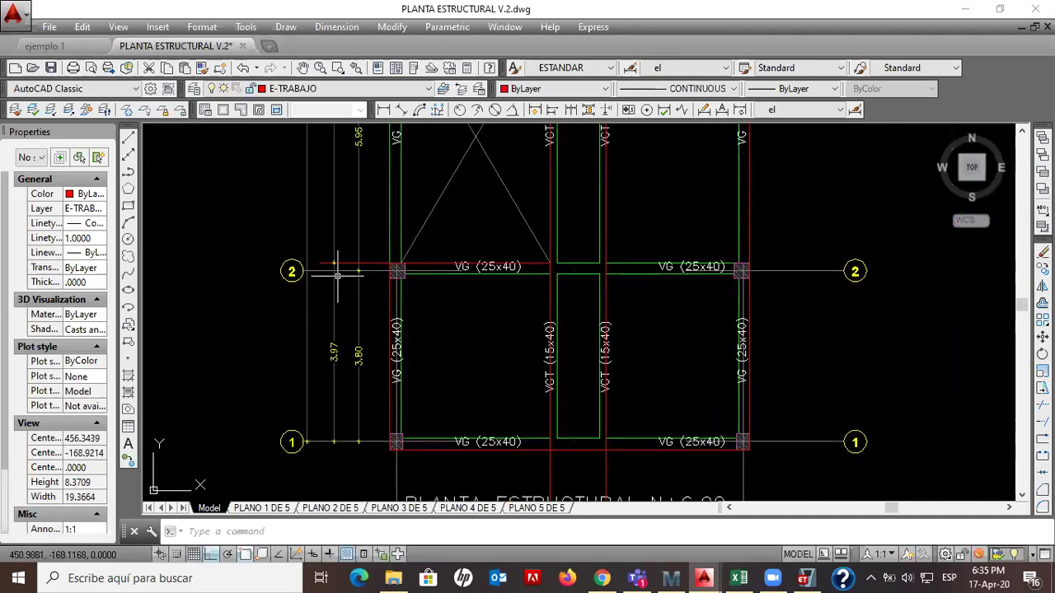
Stretch the lower end of the 3.97 dimension up to grid 2 so it spans only from grid 2 to the adjacent beam line
left_click(334, 352)
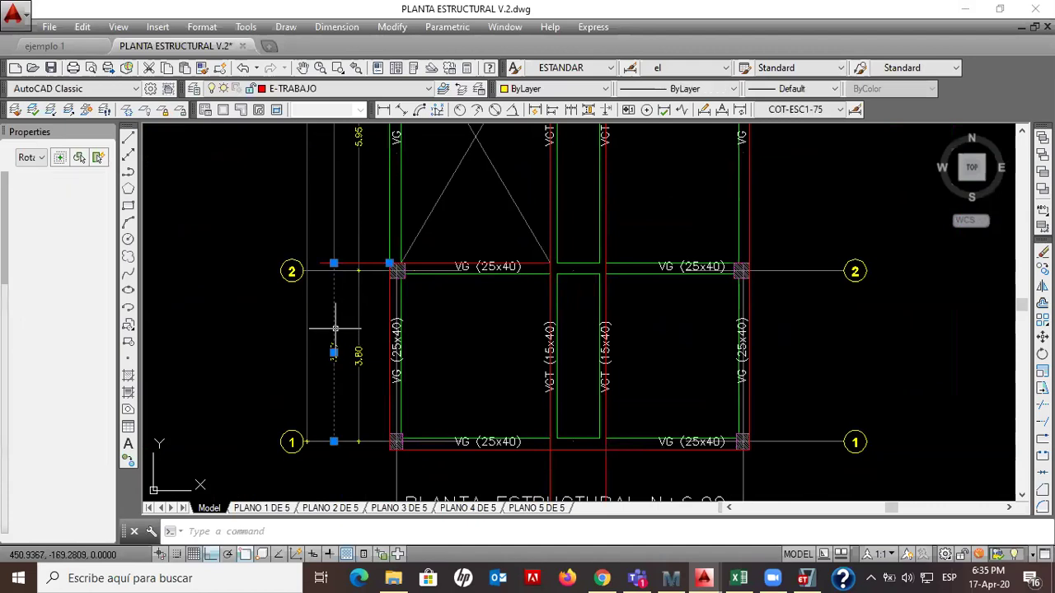
left_click(334, 441)
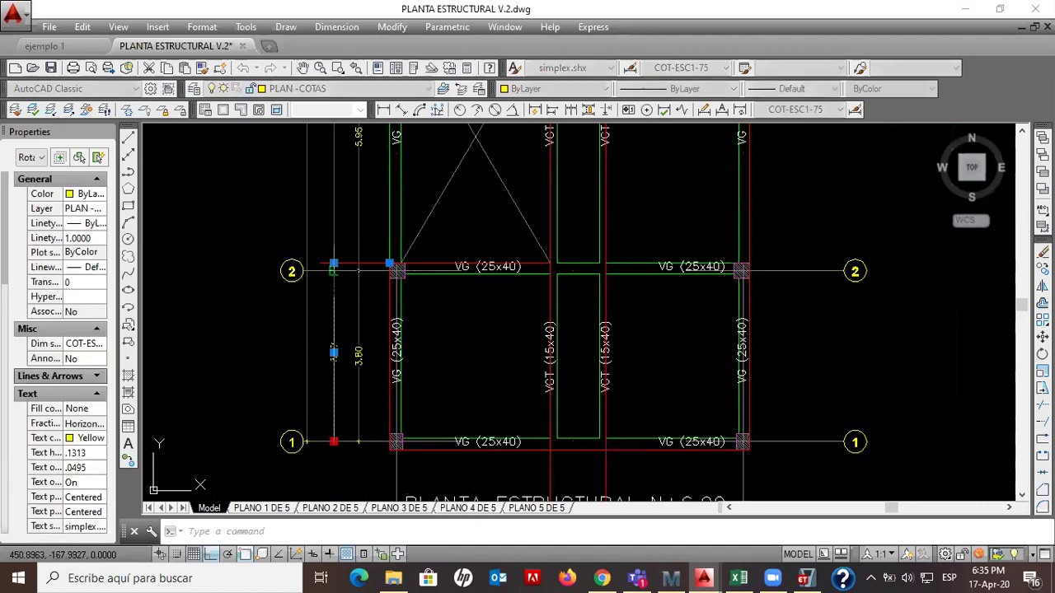
scroll(334, 274, "up", 6)
left_click(334, 256)
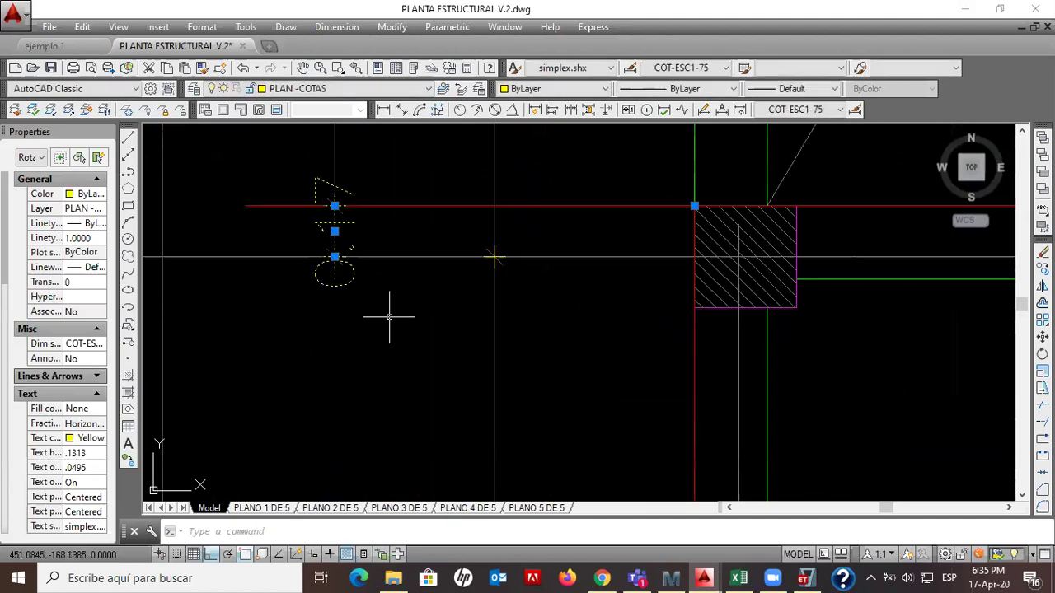
scroll(388, 316, "down", 8)
middle_click_drag(388, 316, 397, 353)
key("Escape")
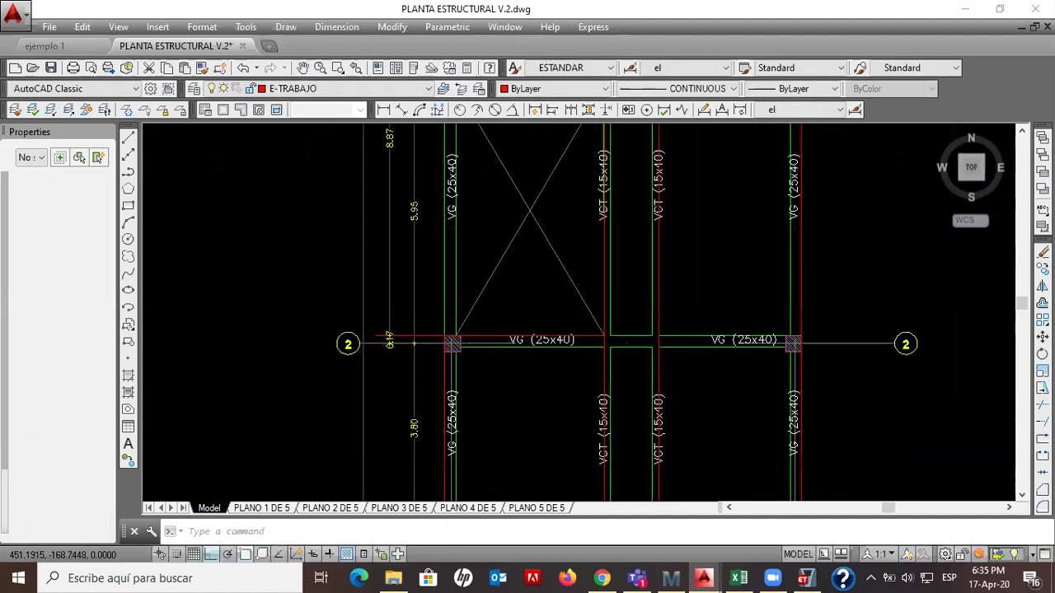
Stretch the lower end of the 5.95 dimension between grids 2 and 3 to the red beam line just above grid 2
scroll(386, 339, "up", 2)
middle_click_drag(396, 247, 407, 367)
scroll(403, 340, "down", 2)
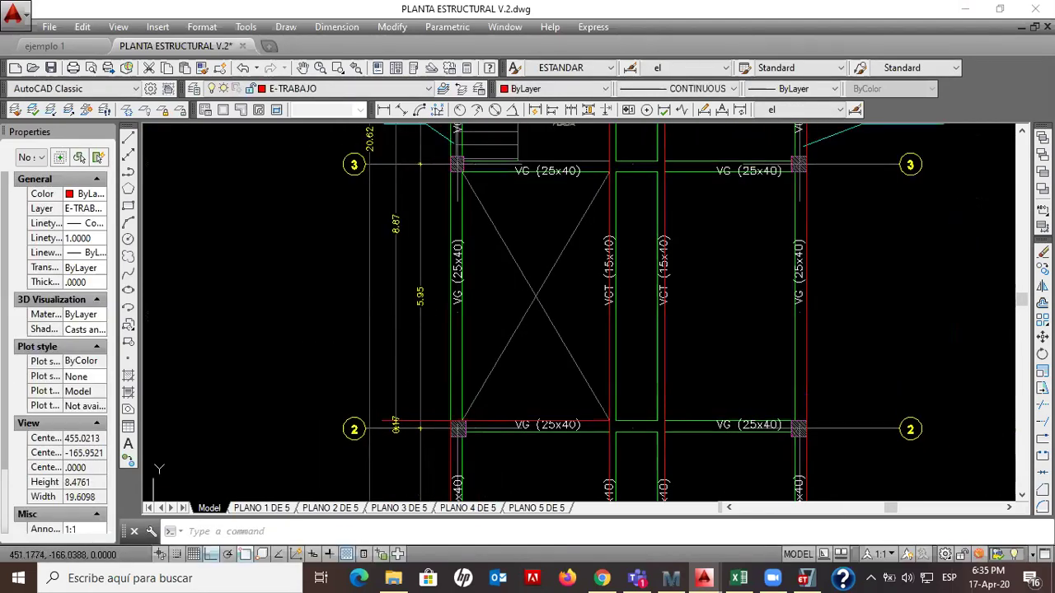
scroll(409, 370, "down", 3)
scroll(413, 303, "up", 2)
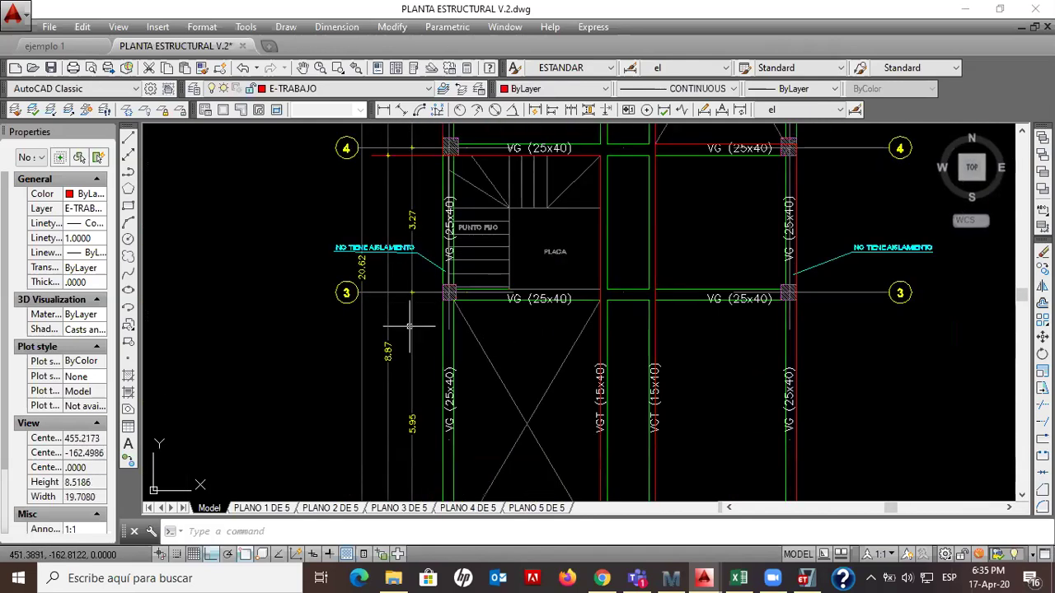
scroll(413, 307, "down", 2)
left_click(409, 455)
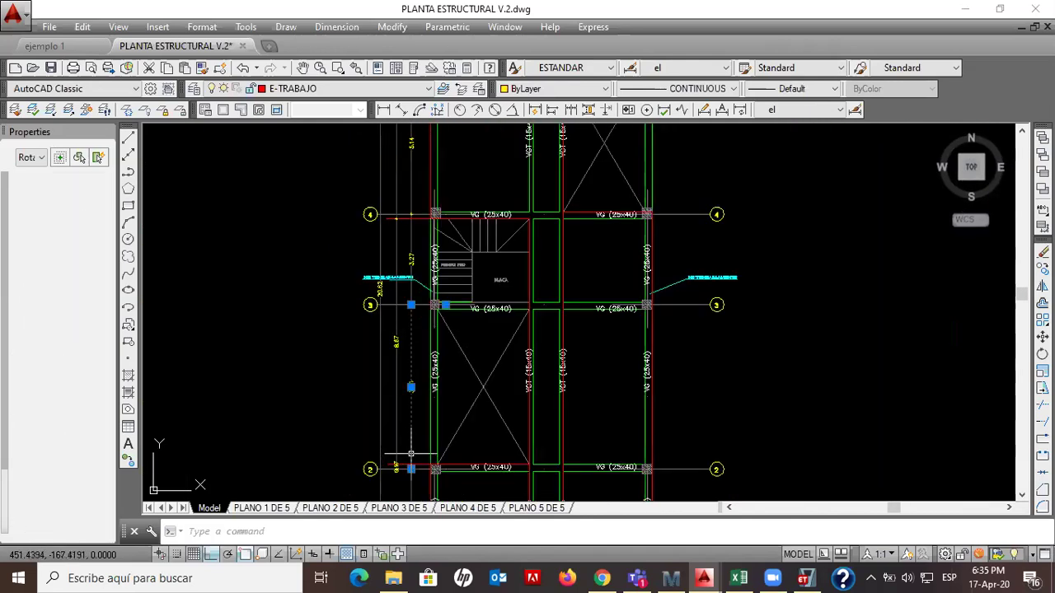
left_click(411, 469)
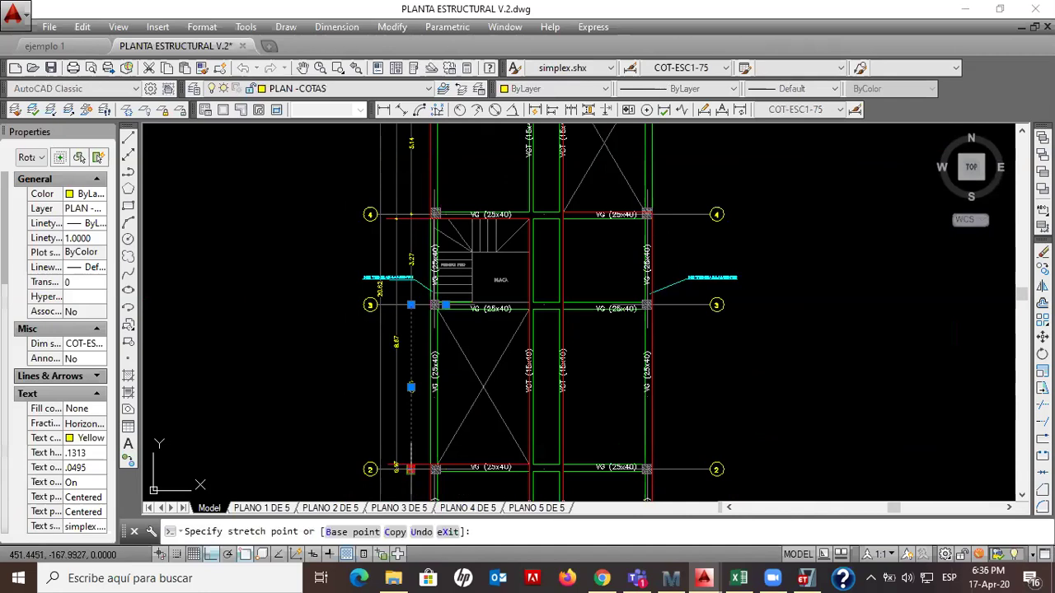
scroll(412, 470, "up", 5)
left_click(407, 435)
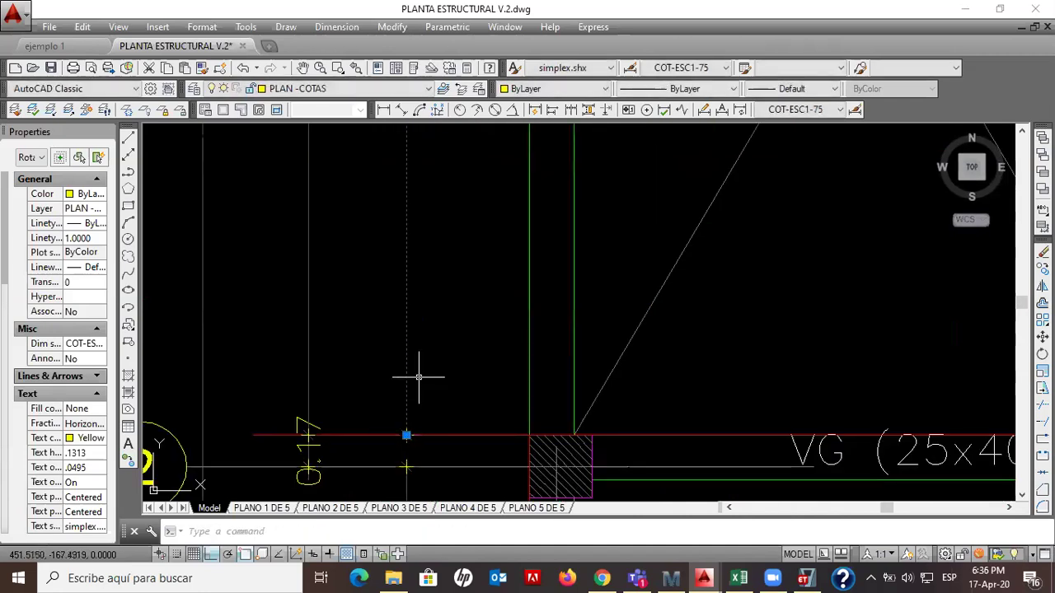
scroll(418, 376, "down", 7)
scroll(418, 315, "up", 4)
middle_click_drag(430, 263, 446, 477)
key("Escape")
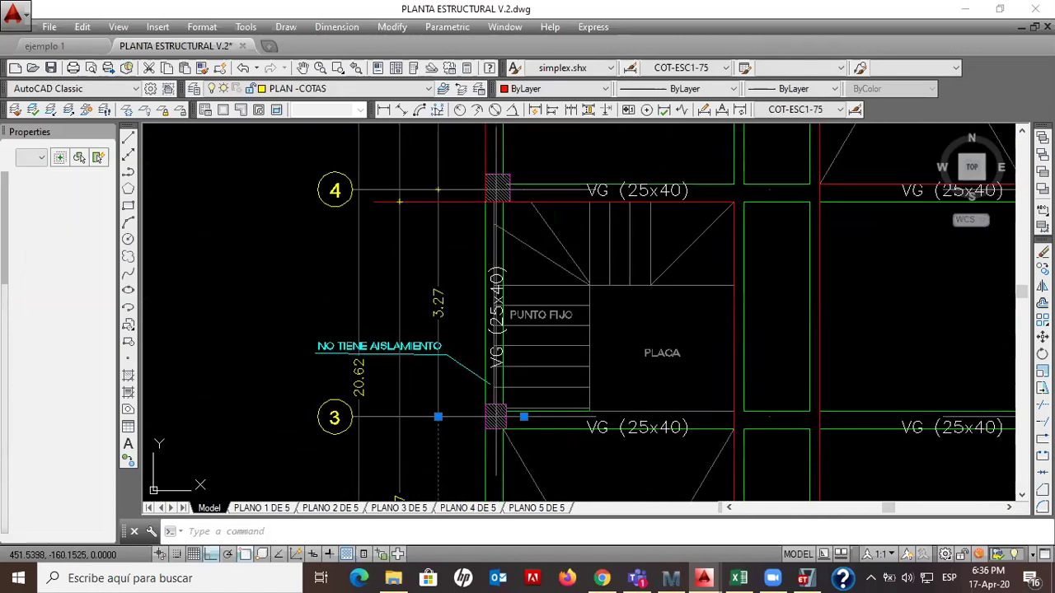
Stretch the upper end of the 3.27 dimension between grids 3 and 4 to the red beam line just below grid 4
left_click(435, 260)
left_click(423, 250)
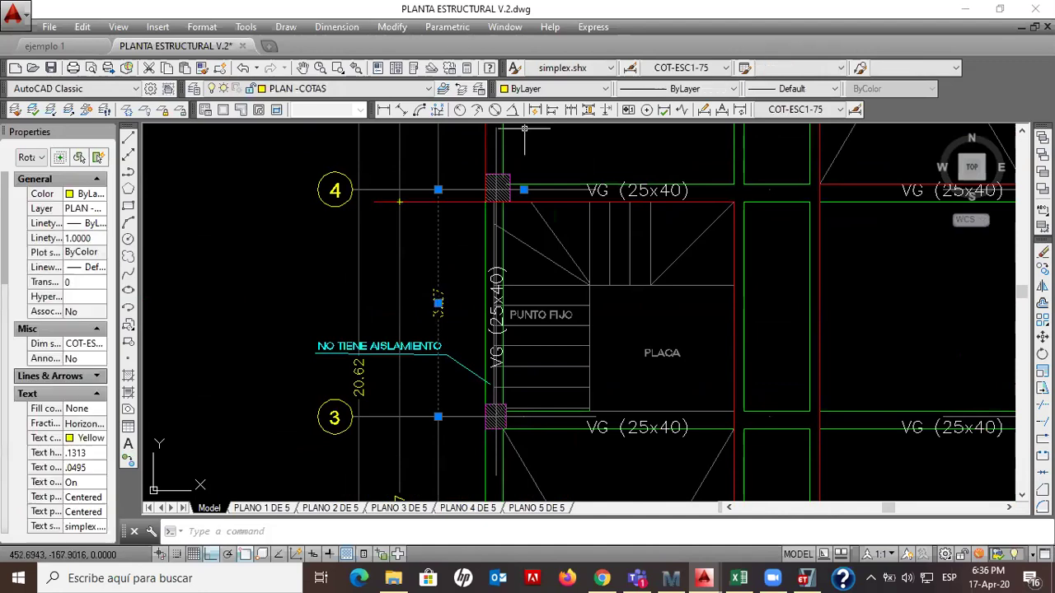
left_click(523, 190)
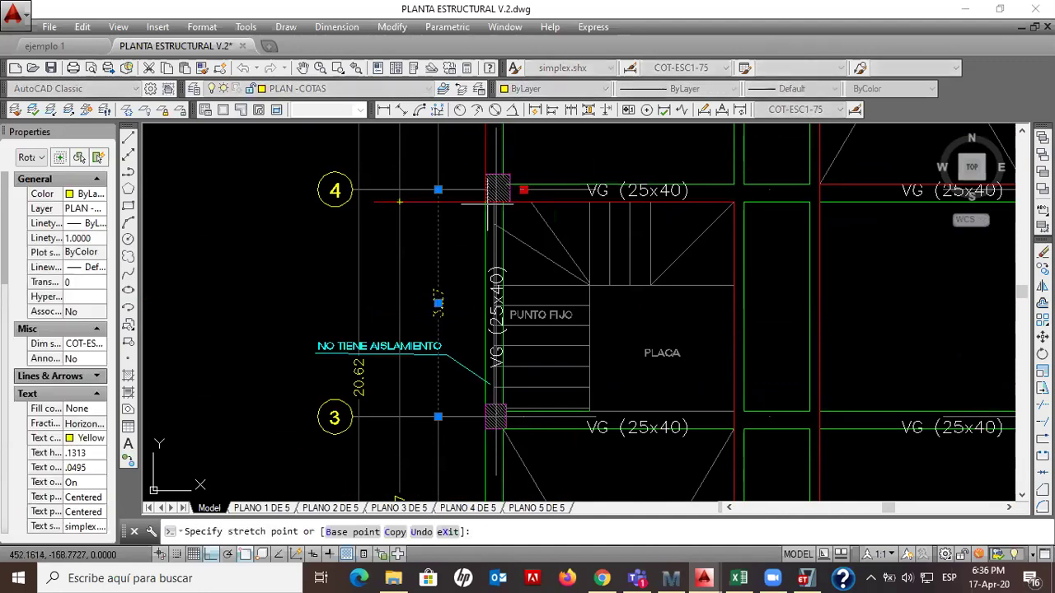
left_click(485, 202)
scroll(444, 254, "down", 2)
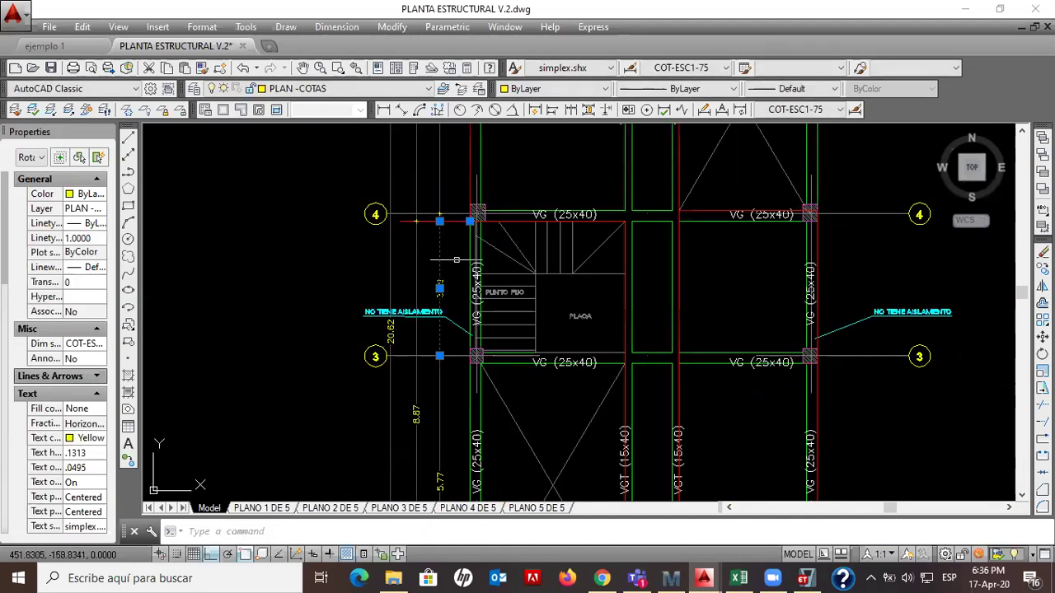
middle_click_drag(456, 260, 462, 332)
key("Escape")
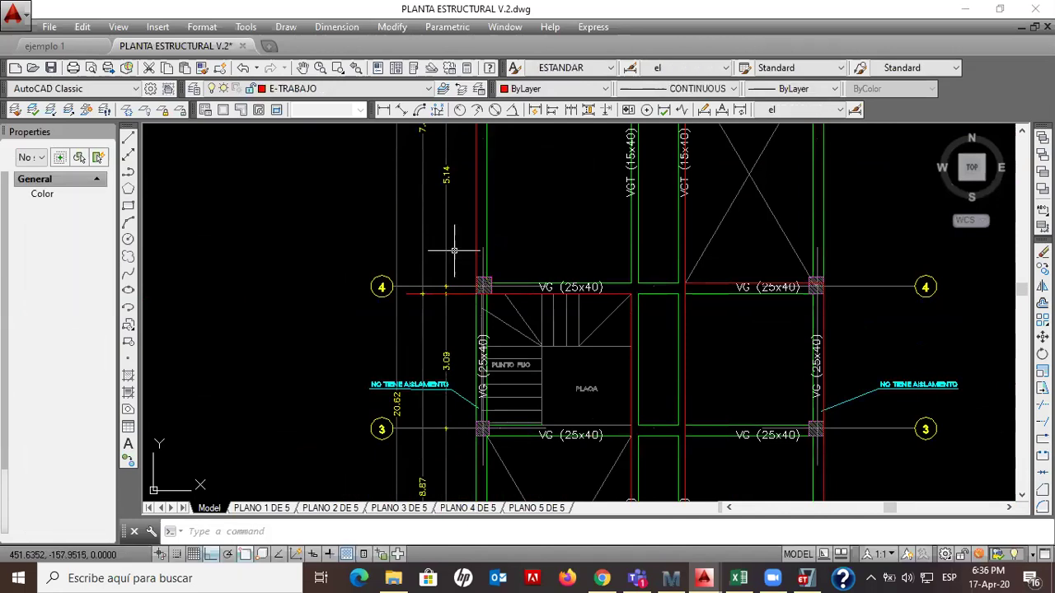
Try to stretch the lower end of the 5.14 dimension at grid 4
left_click(447, 254)
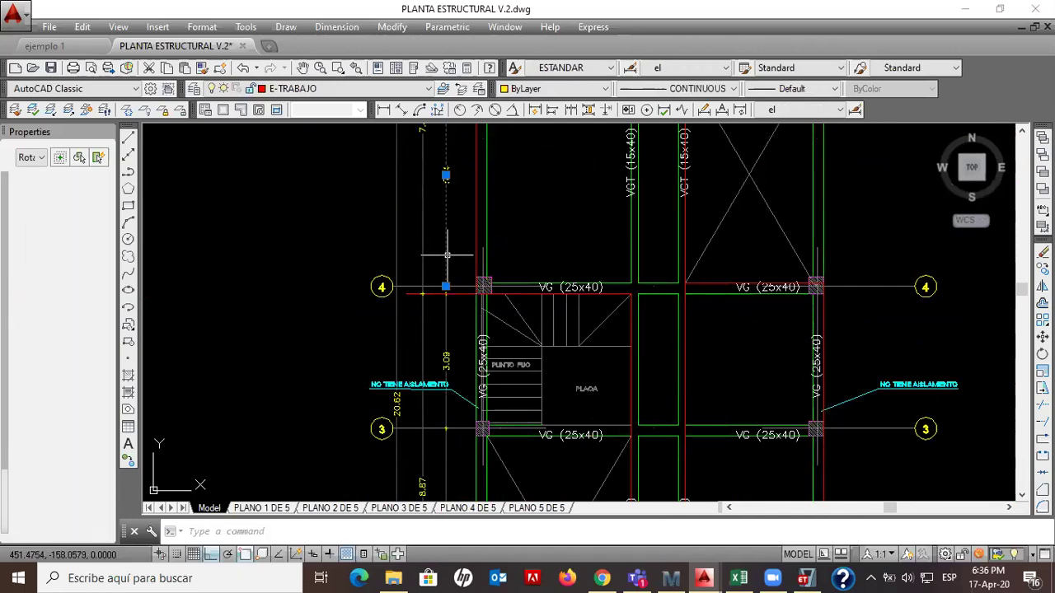
left_click(446, 175)
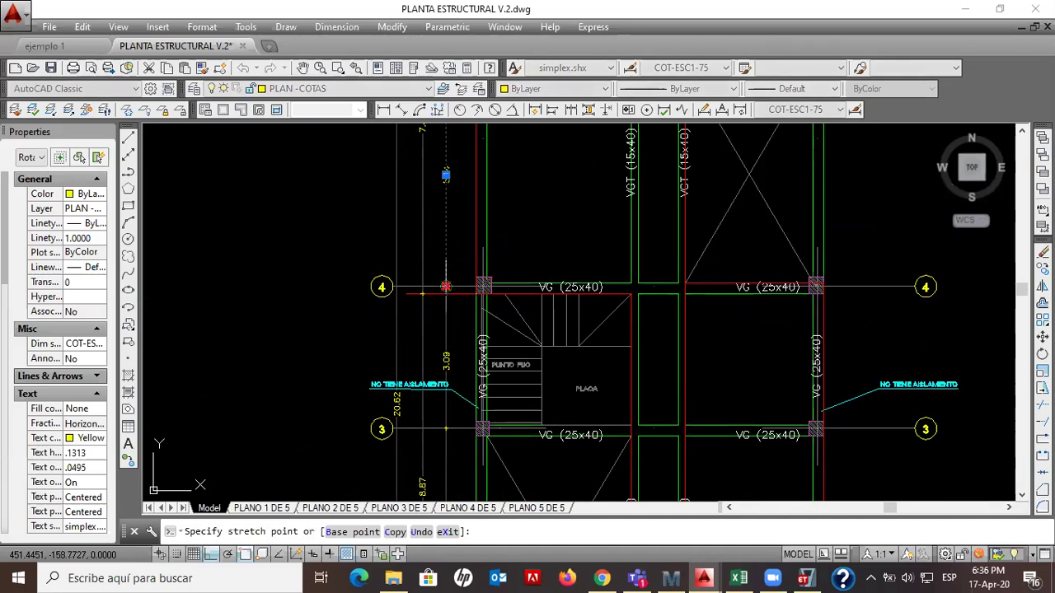
scroll(445, 288, "up", 6)
left_click(445, 286)
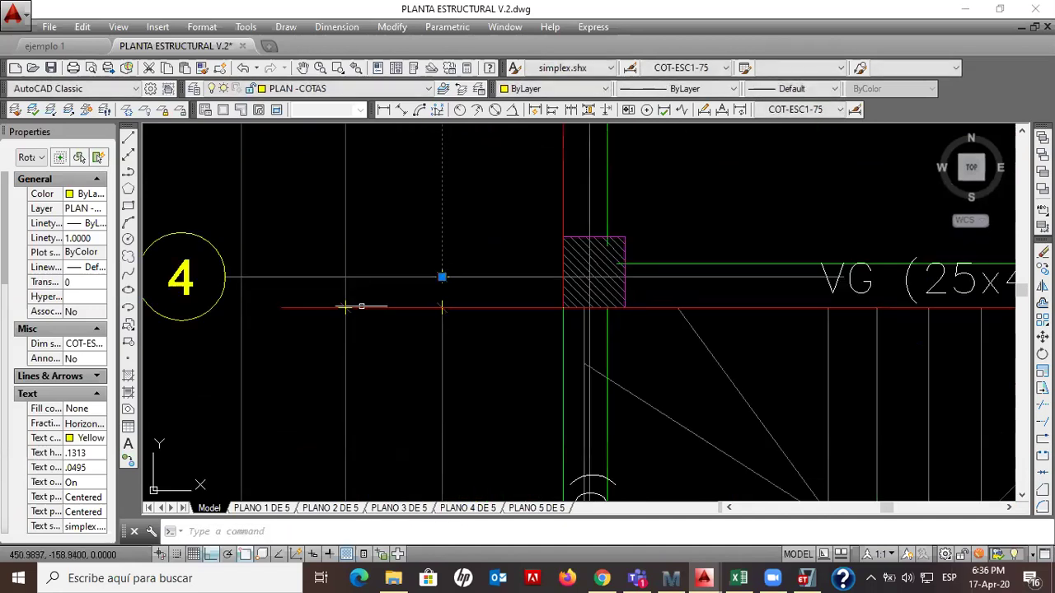
scroll(450, 365, "down", 3)
middle_click_drag(419, 388, 359, 115)
scroll(392, 350, "up", 7)
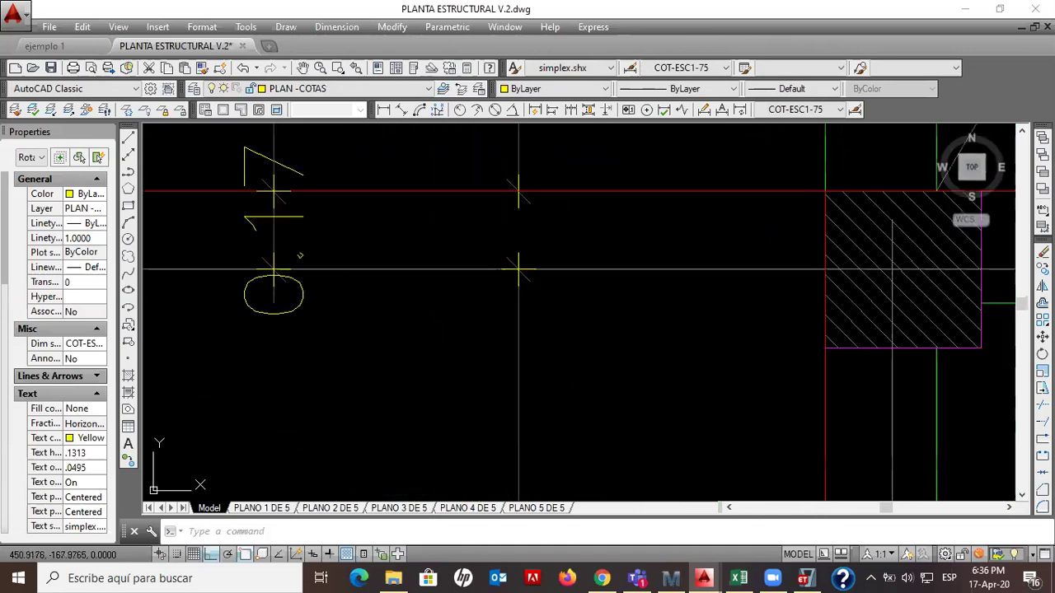
left_click(282, 218)
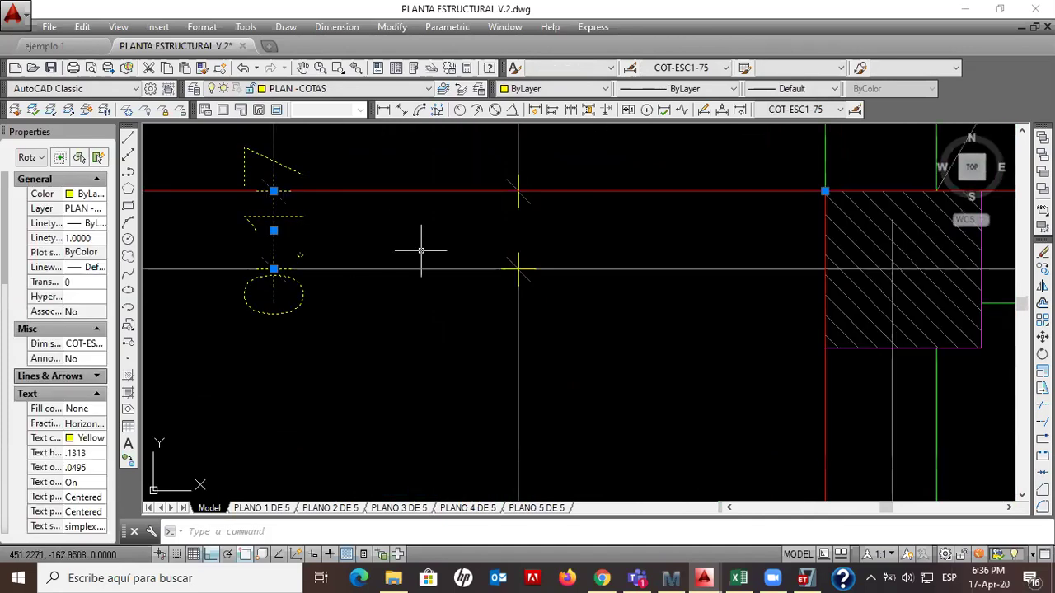
type("c")
key("Escape")
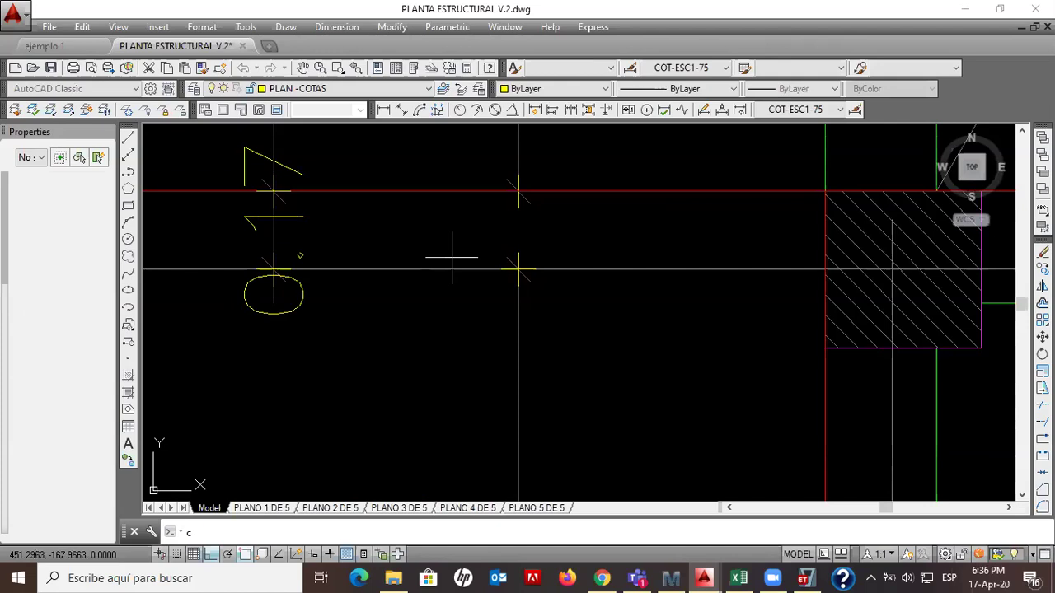
key("Return")
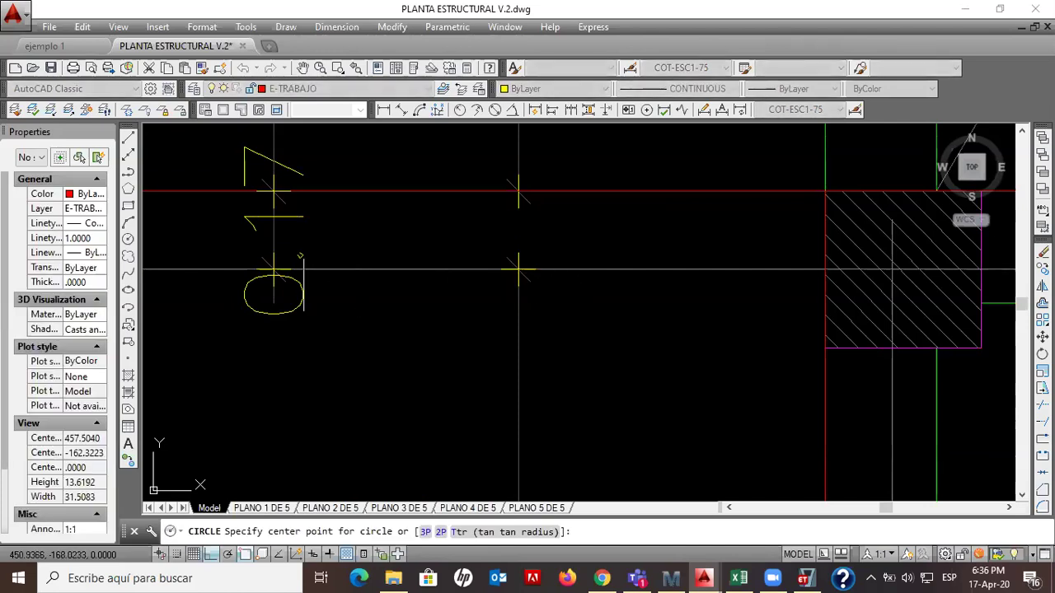
left_click(518, 270)
scroll(436, 275, "down", 5)
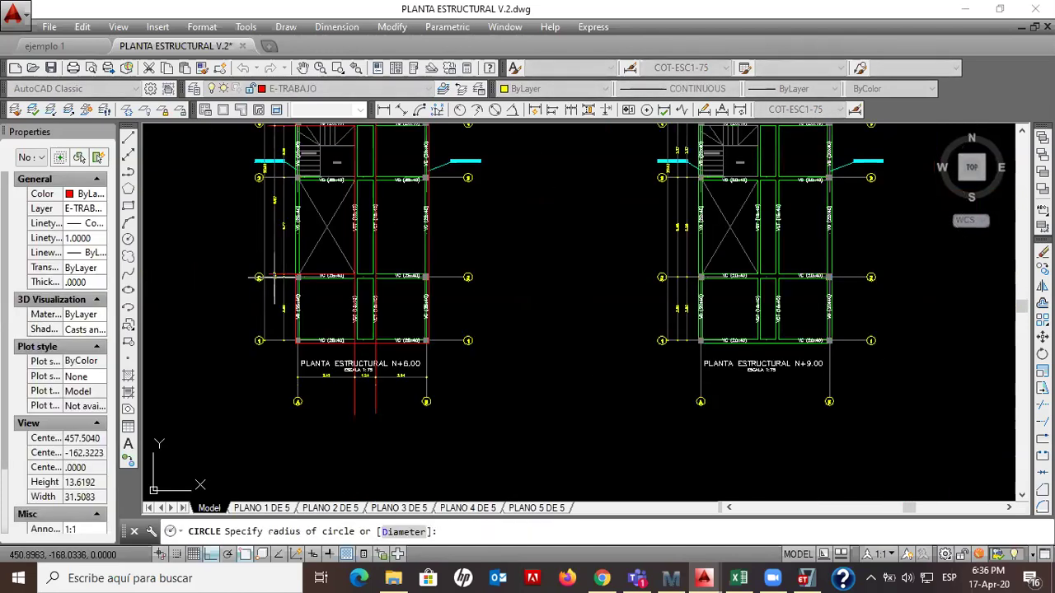
key("Escape")
Copy the 0.17 dimension at grid 2 up to grid 4, placing it between the 3.09 and 5.14 dimensions
scroll(268, 263, "up", 5)
scroll(290, 352, "up", 3)
left_click(297, 353)
left_click(249, 329)
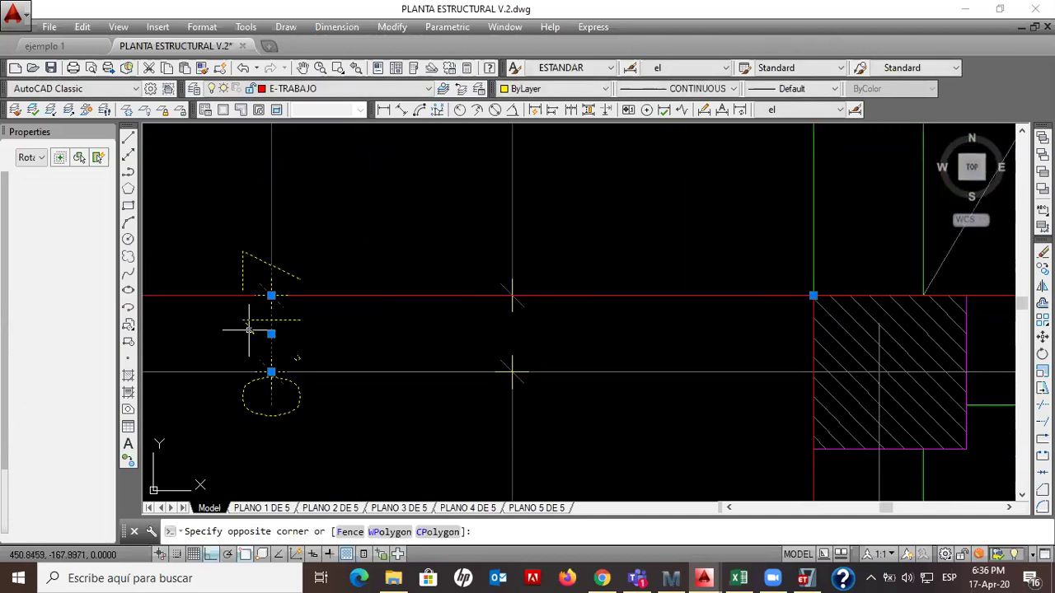
type("CP")
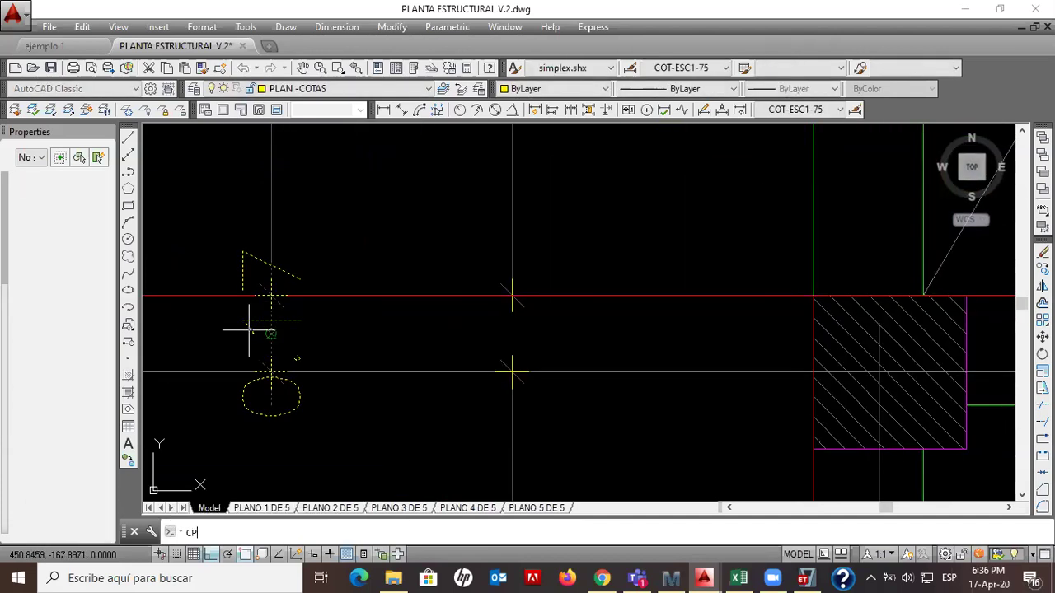
key("Return")
left_click(271, 372)
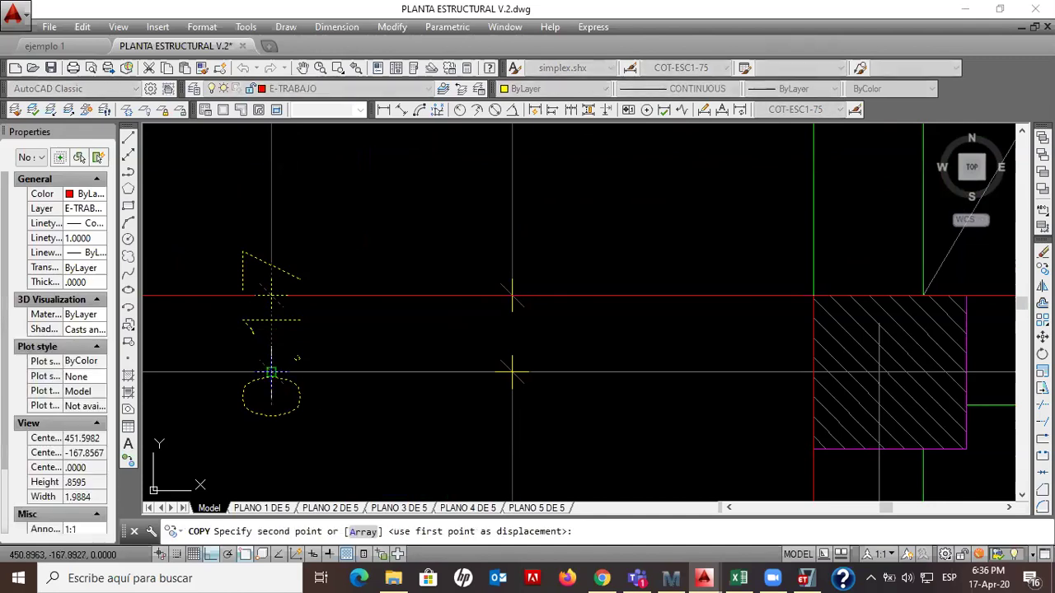
scroll(271, 371, "down", 8)
middle_click_drag(272, 288, 295, 396)
middle_click_drag(304, 223, 317, 345)
middle_click_drag(353, 205, 351, 353)
scroll(360, 206, "up", 5)
scroll(355, 206, "up", 3)
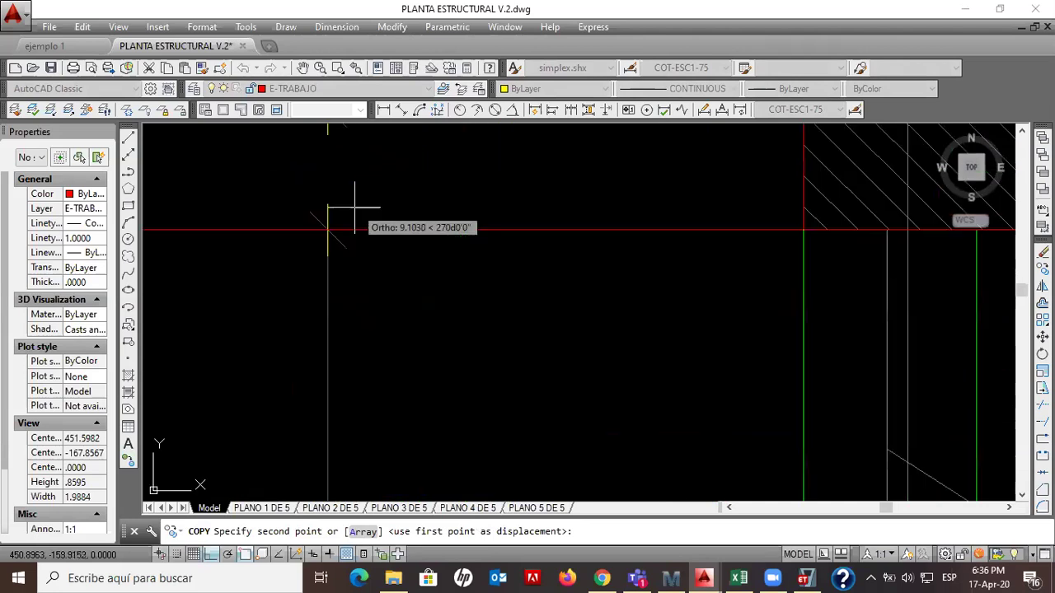
left_click(342, 216)
scroll(339, 221, "down", 3)
scroll(353, 388, "down", 6)
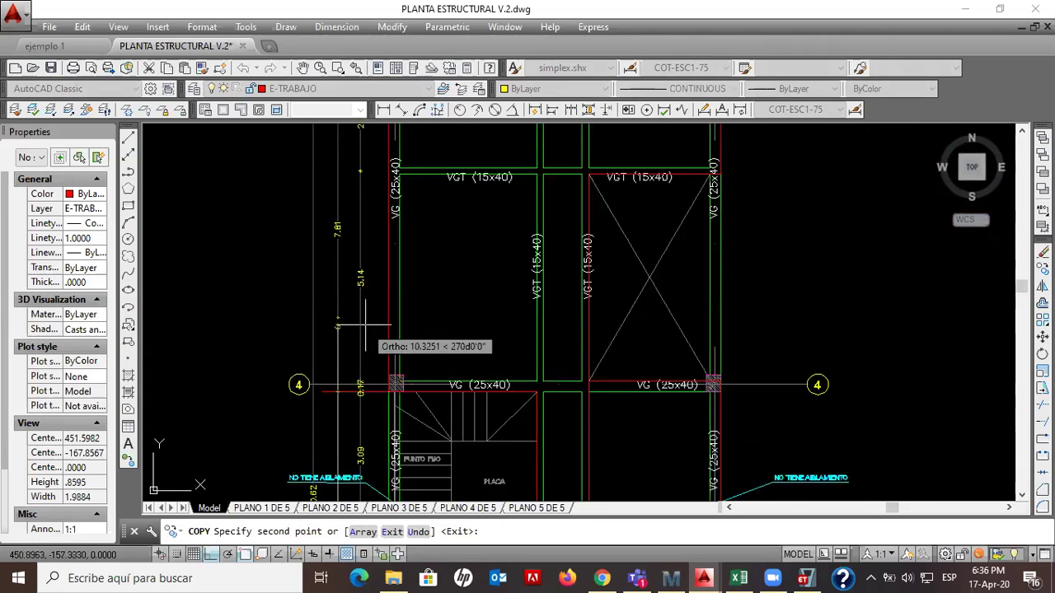
middle_click_drag(363, 365, 366, 300)
scroll(366, 330, "up", 5)
scroll(354, 325, "down", 5)
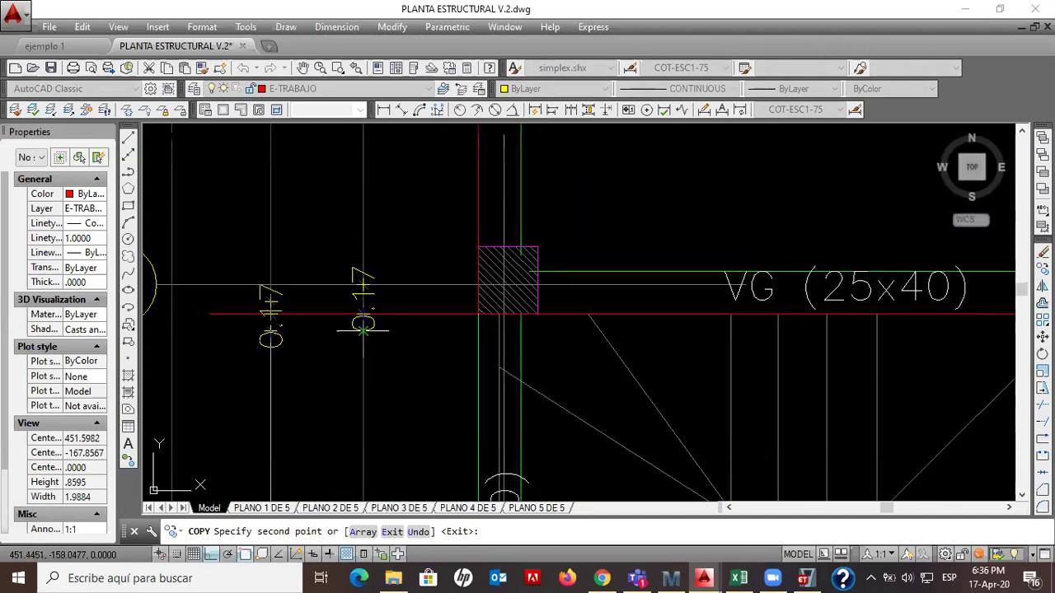
scroll(363, 330, "up", 1)
scroll(364, 330, "up", 3)
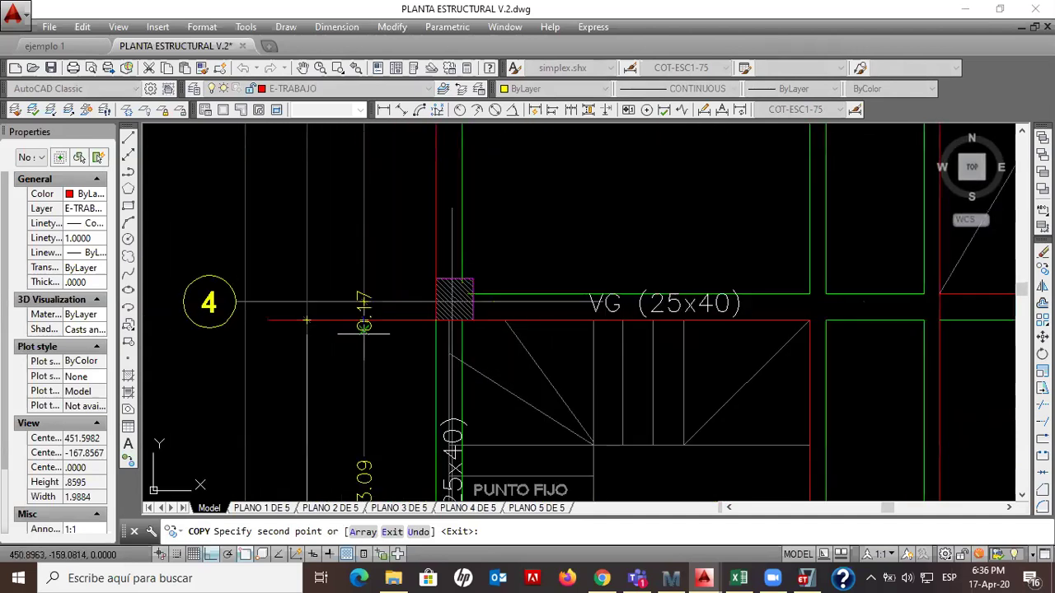
key("Return")
Draw a horizontal line from the lower edge of the VGT (15x40) beam above grid 4 leftward past the dimension chains
scroll(363, 331, "down", 5)
scroll(605, 316, "up", 5)
scroll(605, 317, "down", 5)
middle_click_drag(609, 390, 614, 446)
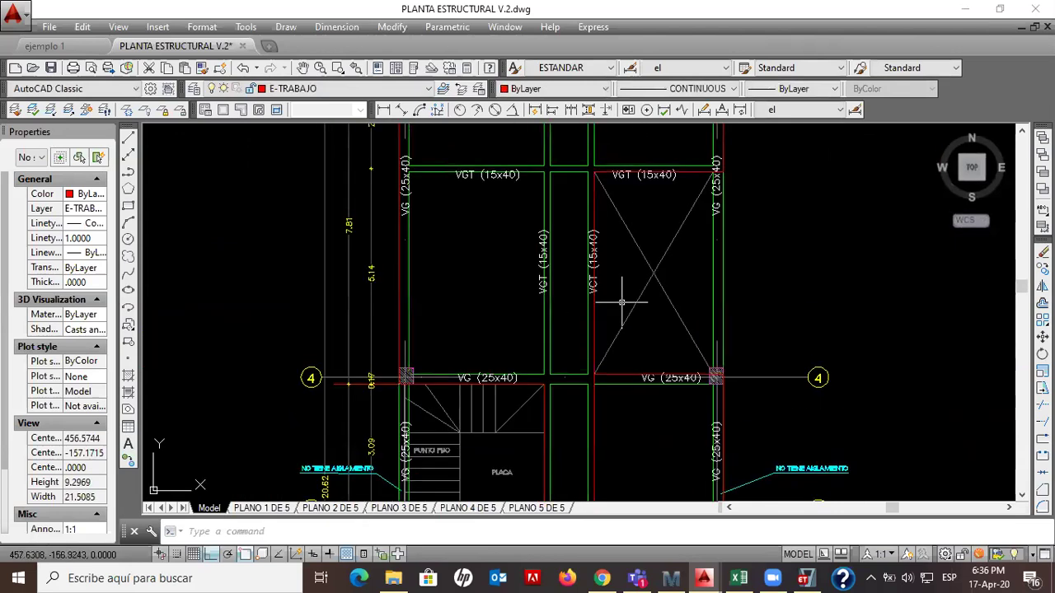
type("l")
key("Return")
left_click(594, 174)
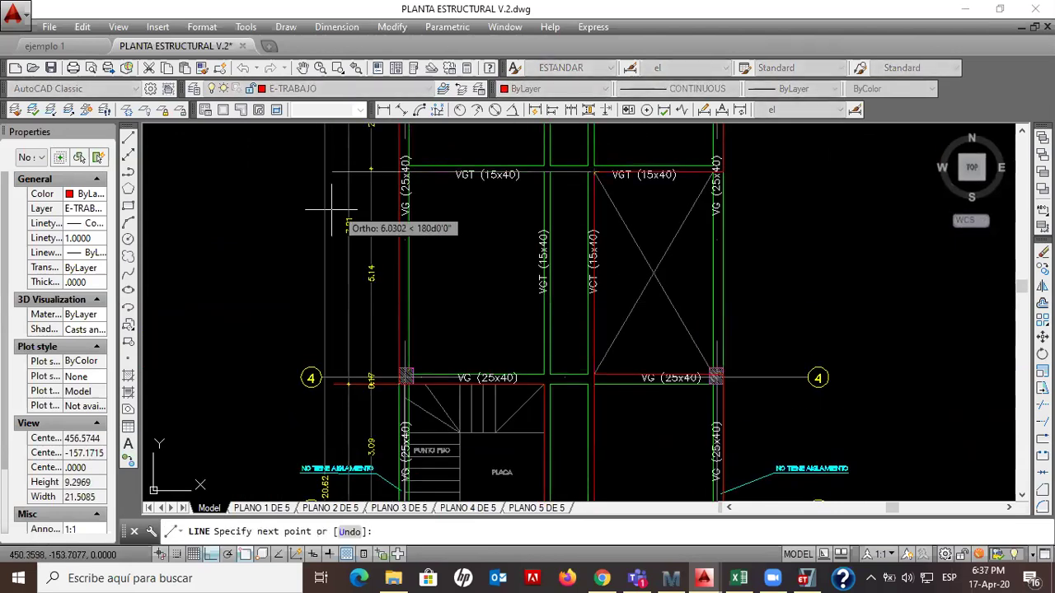
left_click(274, 209)
key("Return")
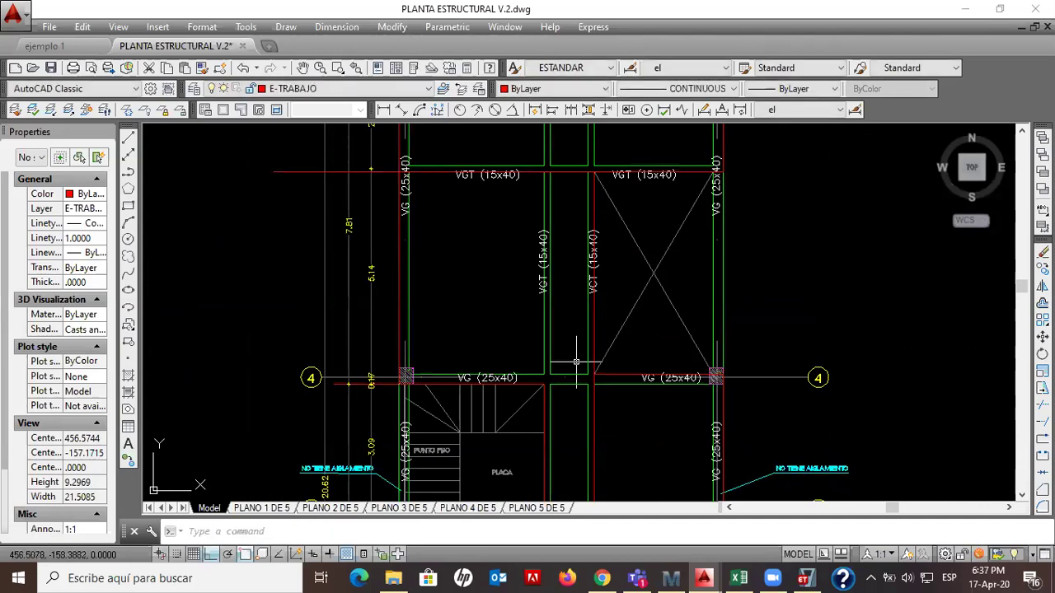
Draw a horizontal line from the upper edge of the VG (25x40) beam on grid 4 leftward past the dimension chains
key("Return")
left_click(594, 377)
left_click(274, 375)
scroll(346, 389, "up", 6)
key("Return")
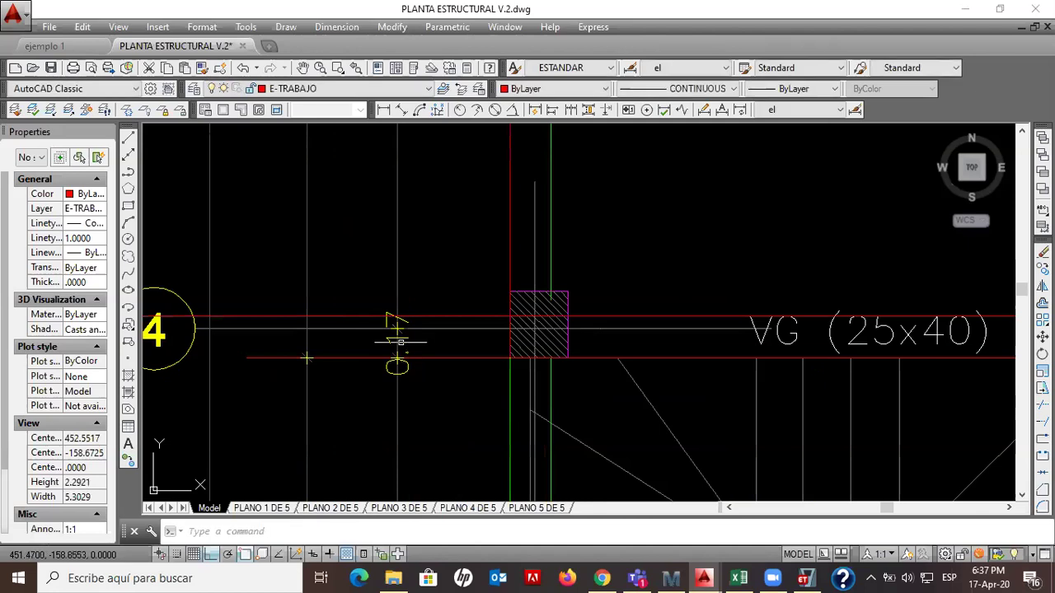
Copy the 0.17 dimension at grid 4 onto the 7.81 dimension chain, with its lower end on grid 4
left_click(398, 338)
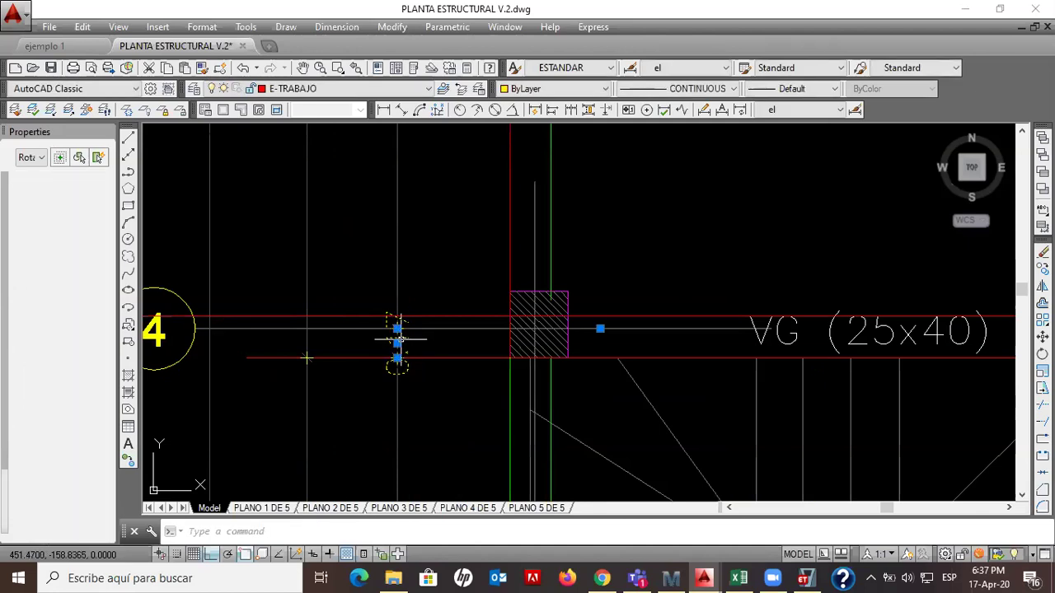
type("cp")
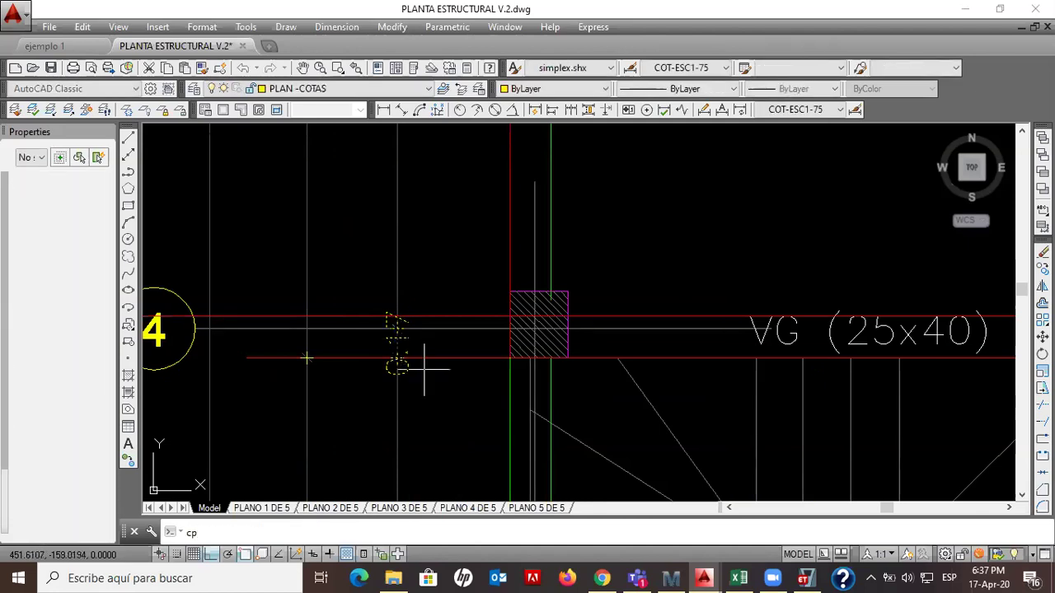
key("Return")
left_click(370, 358)
key("Return")
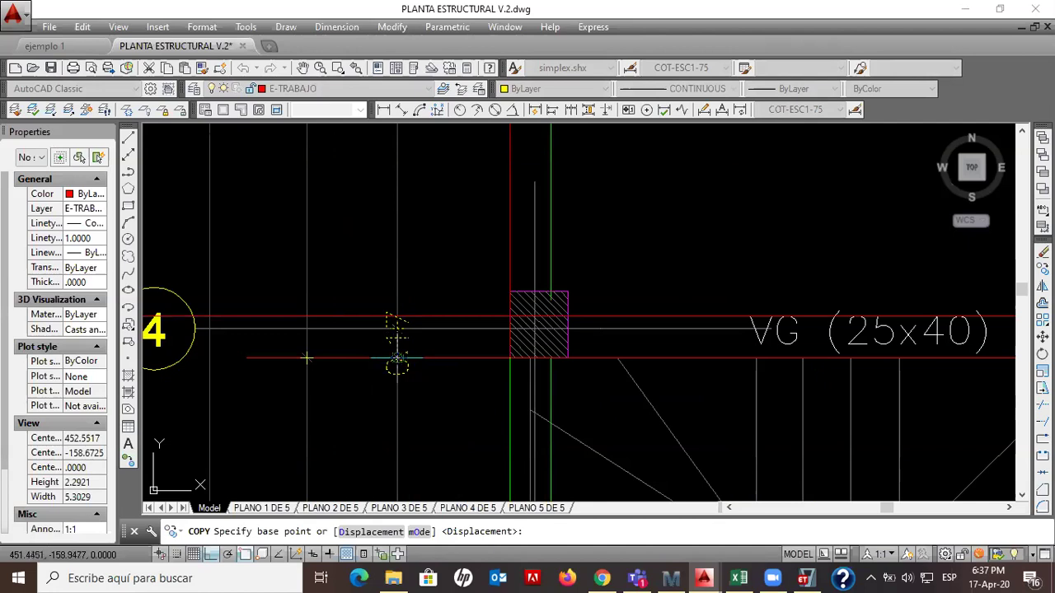
left_click(396, 357)
left_click(307, 358)
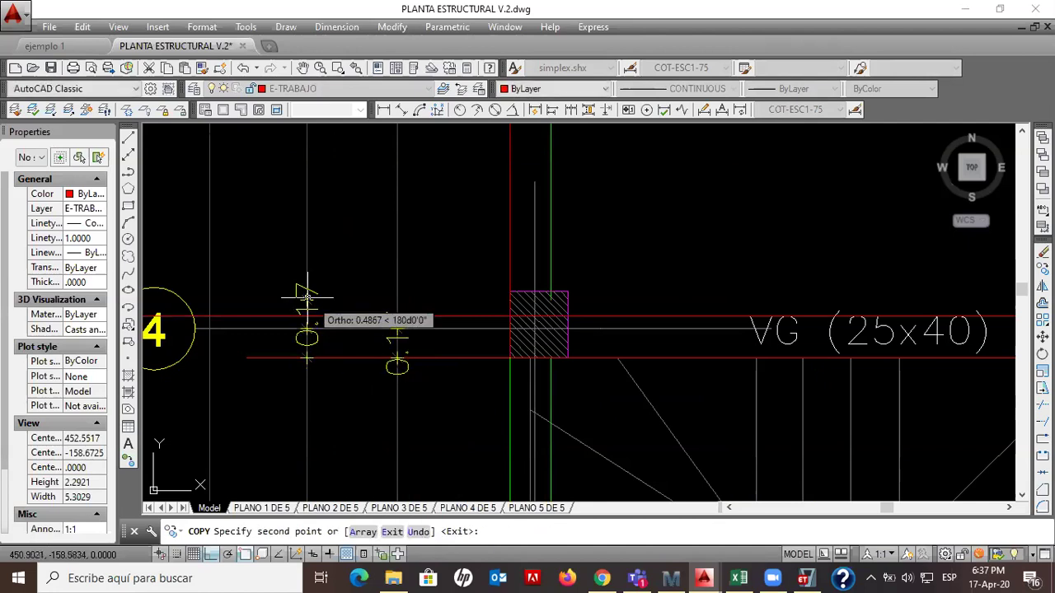
key("Return")
Stretch the upper end of the copied 0.17 dimension to the red beam line just above grid 4
left_click(294, 294)
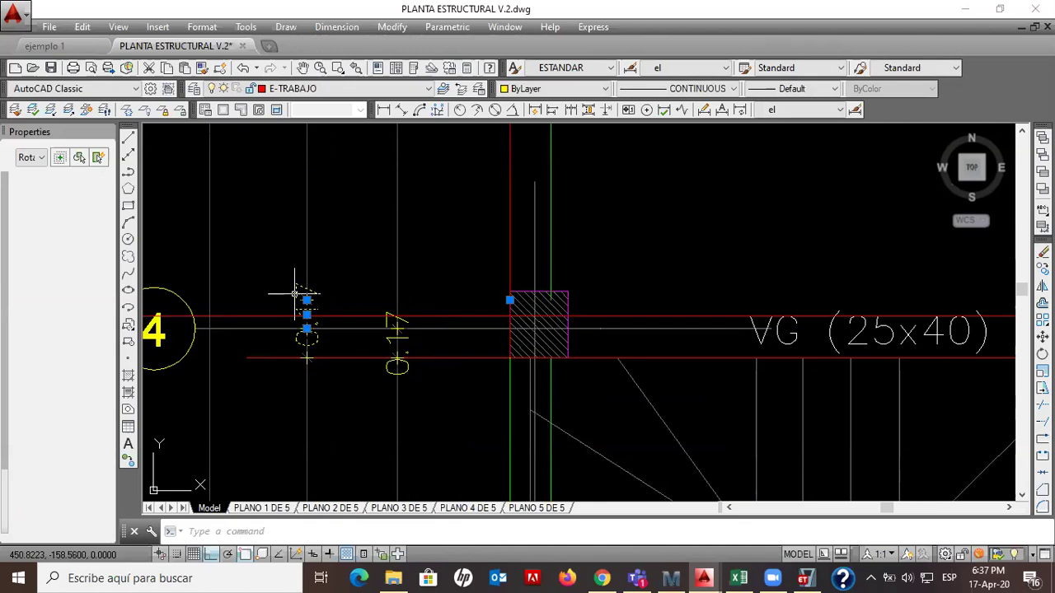
left_click(306, 299)
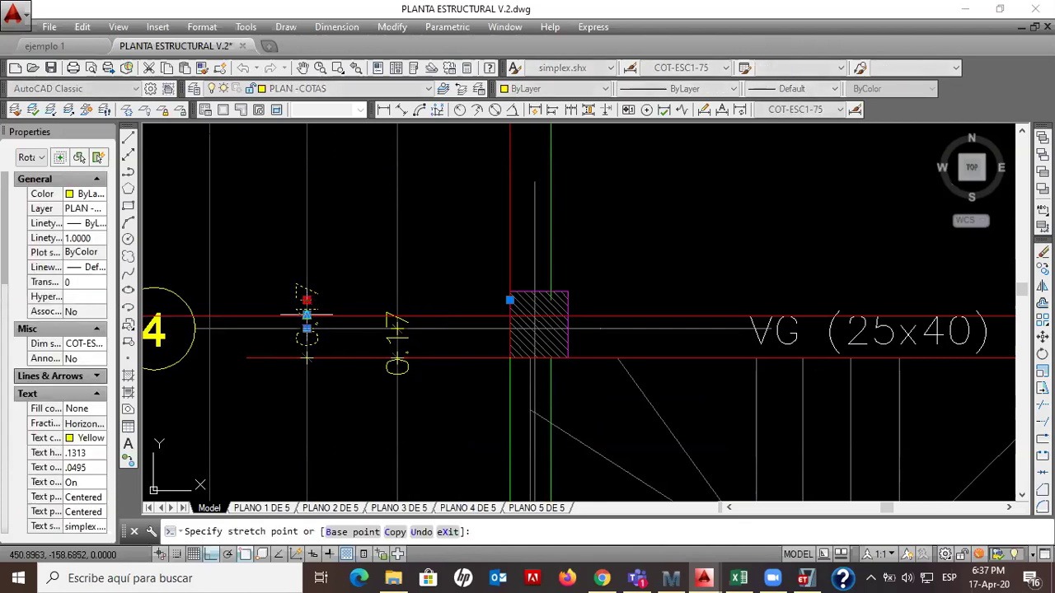
scroll(306, 313, "up", 5)
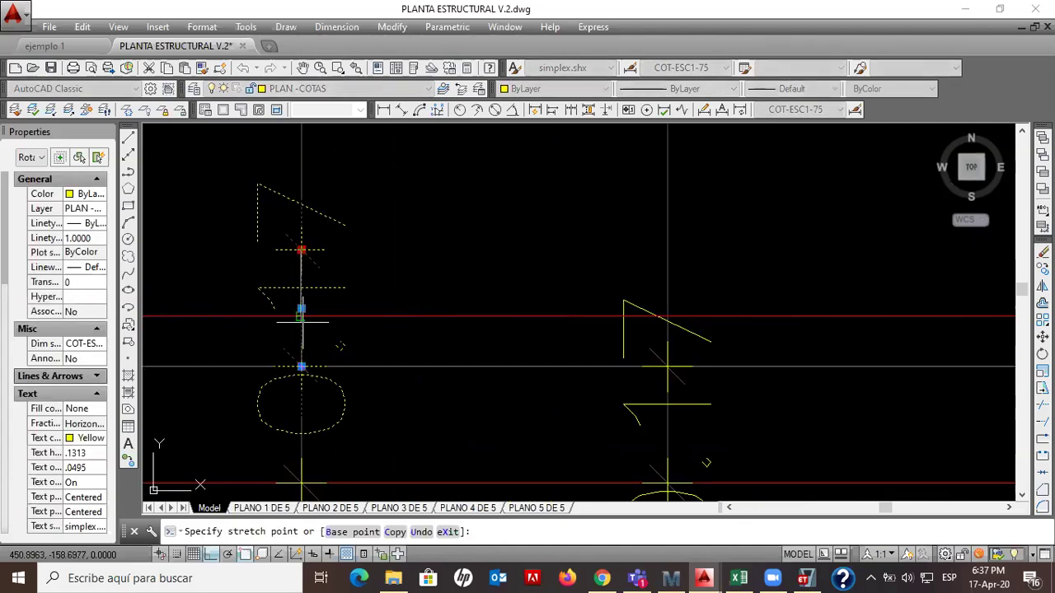
key("Escape")
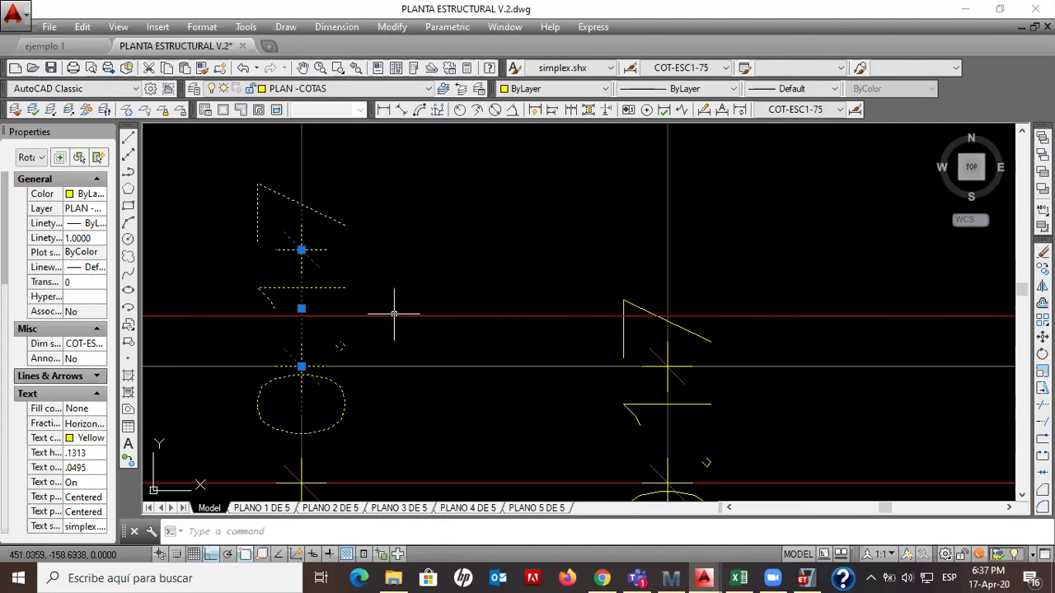
left_click(301, 250)
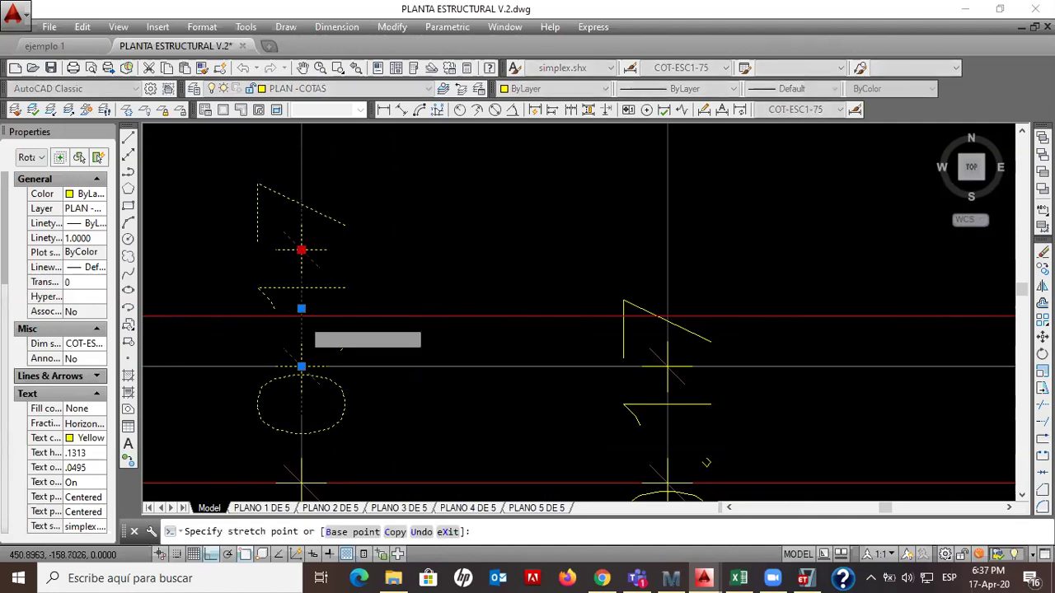
scroll(304, 317, "up", 4)
key("Escape")
scroll(349, 327, "down", 6)
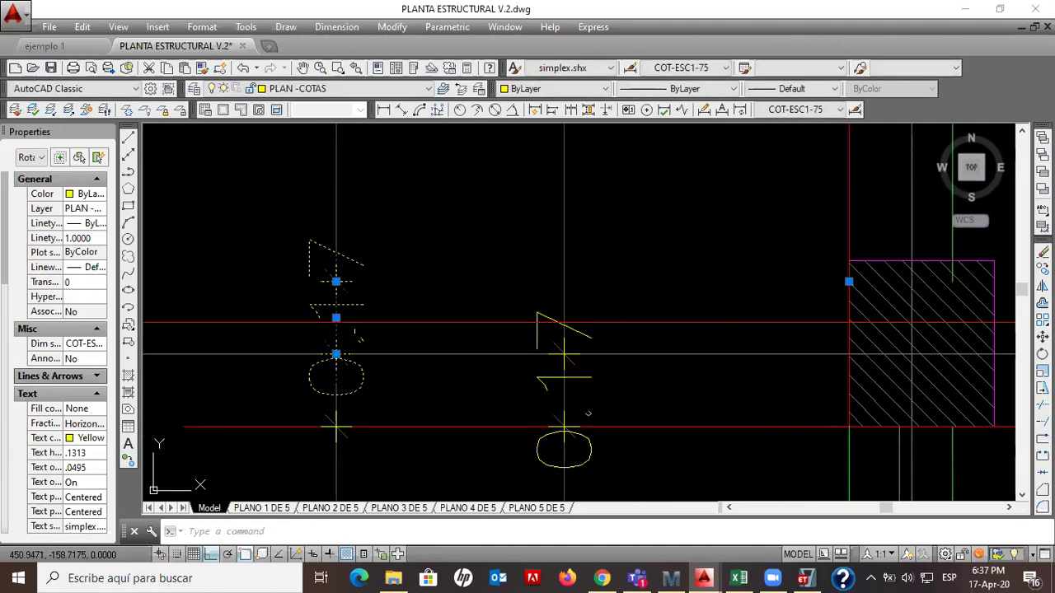
left_click(849, 282)
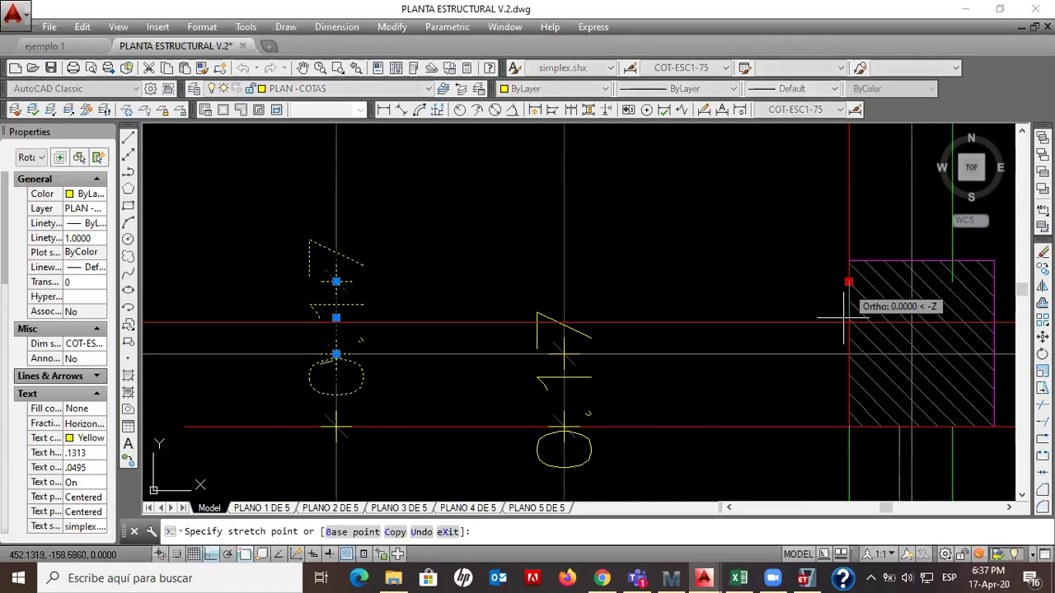
left_click(848, 320)
key("Escape")
Stretch the lower end of the 5.14 dimension from grid 4 to the red beam line just above it
scroll(691, 266, "down", 5)
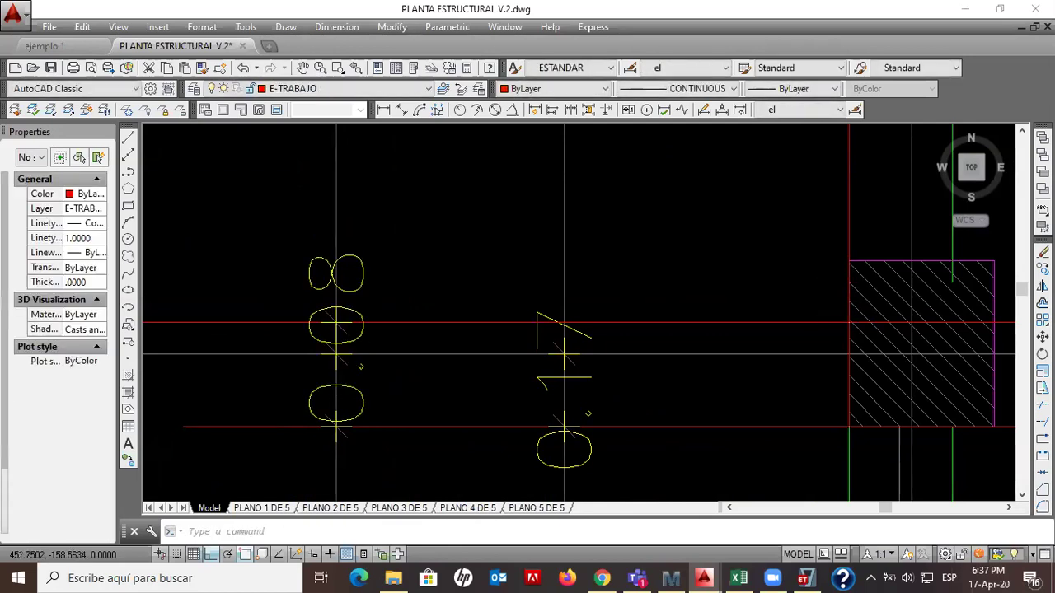
middle_click_drag(684, 266, 656, 379)
scroll(656, 379, "down", 3)
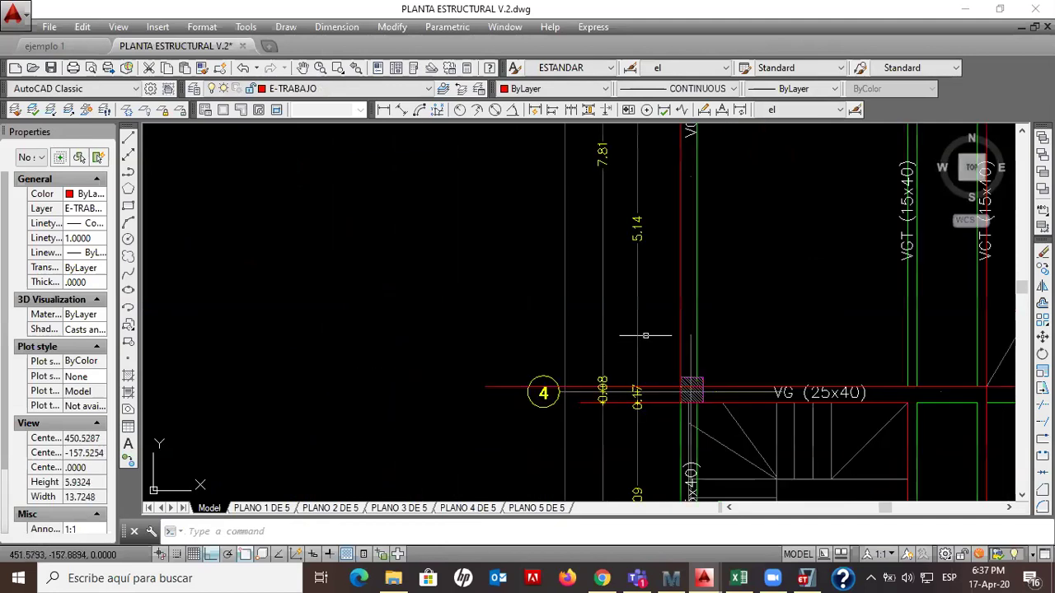
left_click(645, 336)
left_click(624, 321)
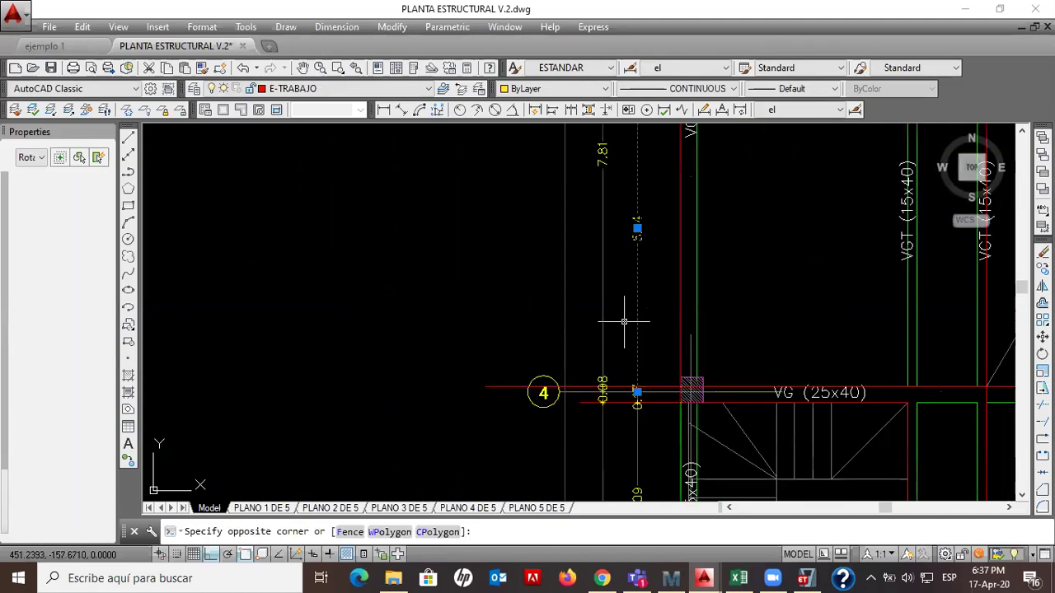
left_click(637, 392)
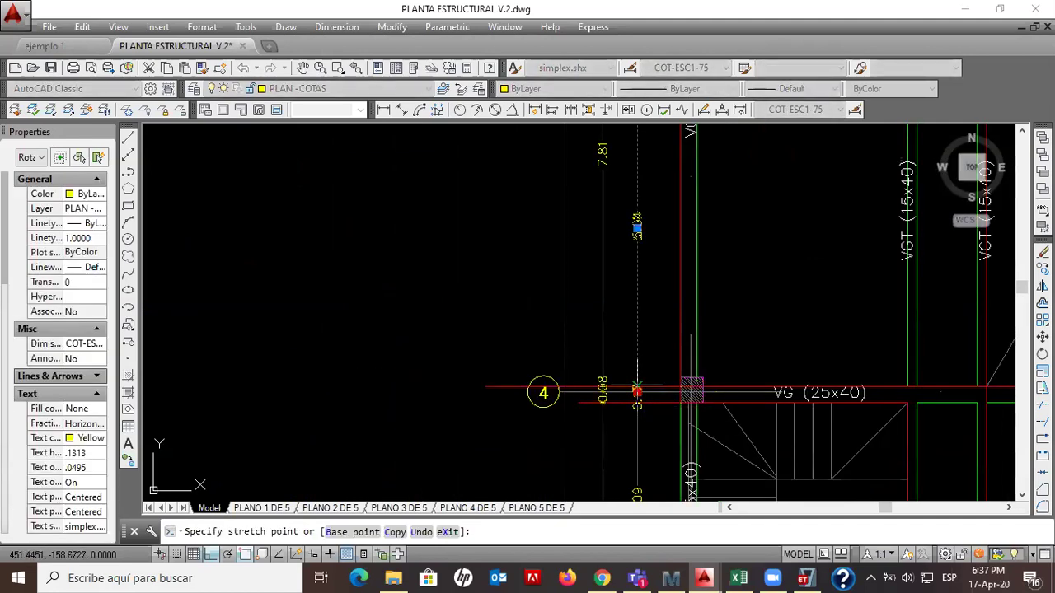
left_click(638, 385)
middle_click_drag(643, 291, 640, 465)
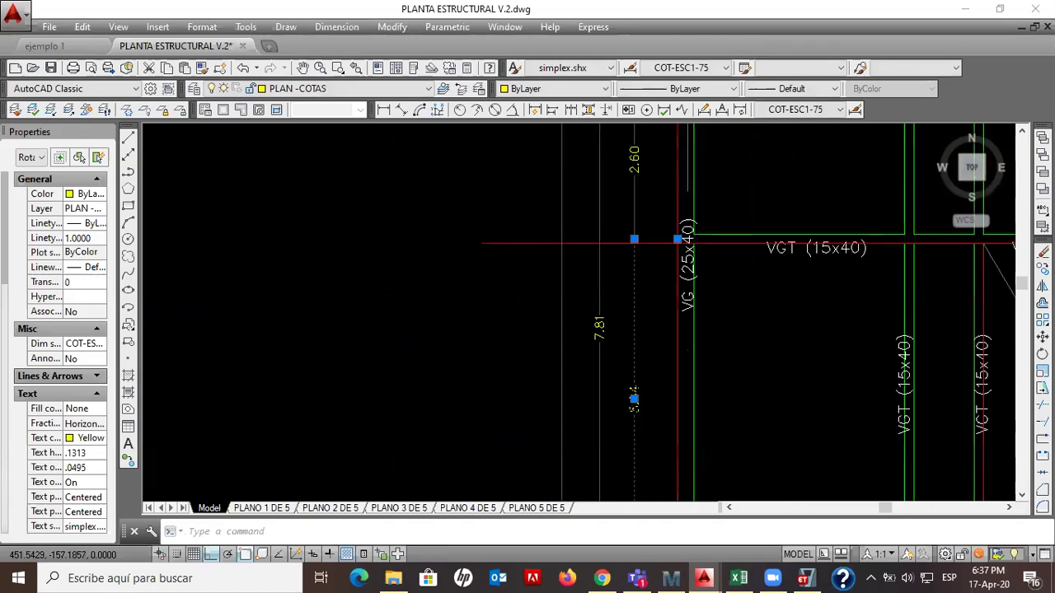
Stretch the upper end of the dimension that rises from grid 4 to the red line along the VGT (15x40) beam
left_click(678, 239)
left_click(678, 244)
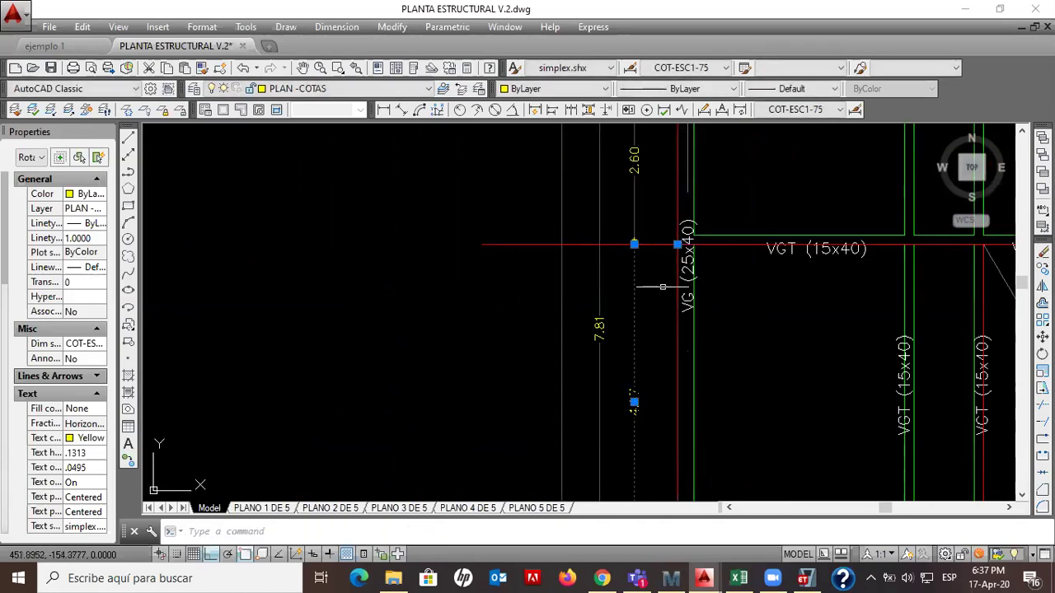
middle_click_drag(662, 287, 626, 354)
scroll(618, 357, "down", 2)
scroll(604, 321, "up", 3)
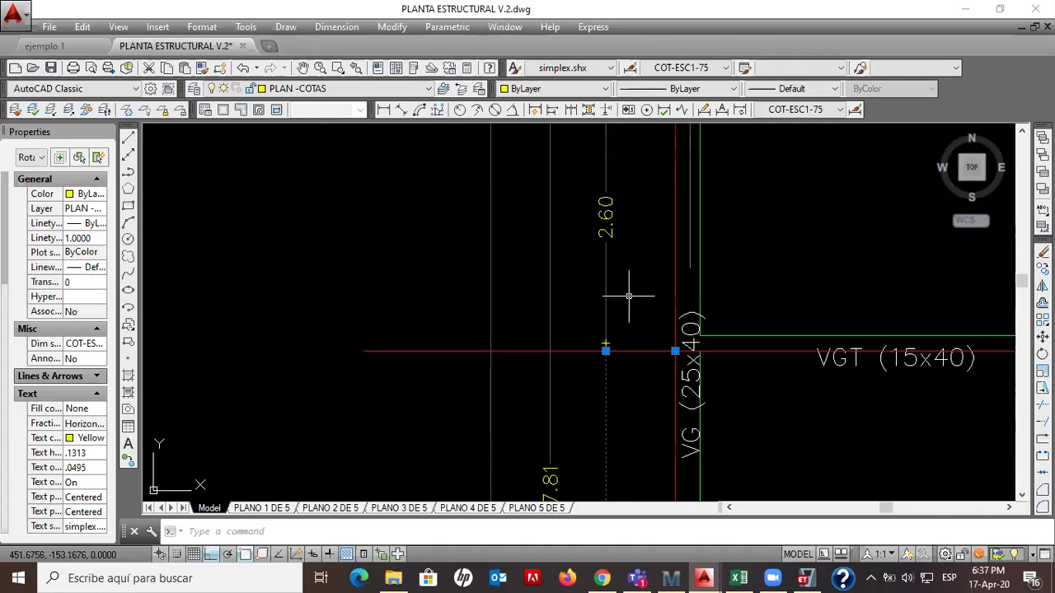
Stretch the lower end of the 2.60 dimension below grid 5 to the same red VGT (15x40) beam line
left_click(585, 270)
left_click(620, 396)
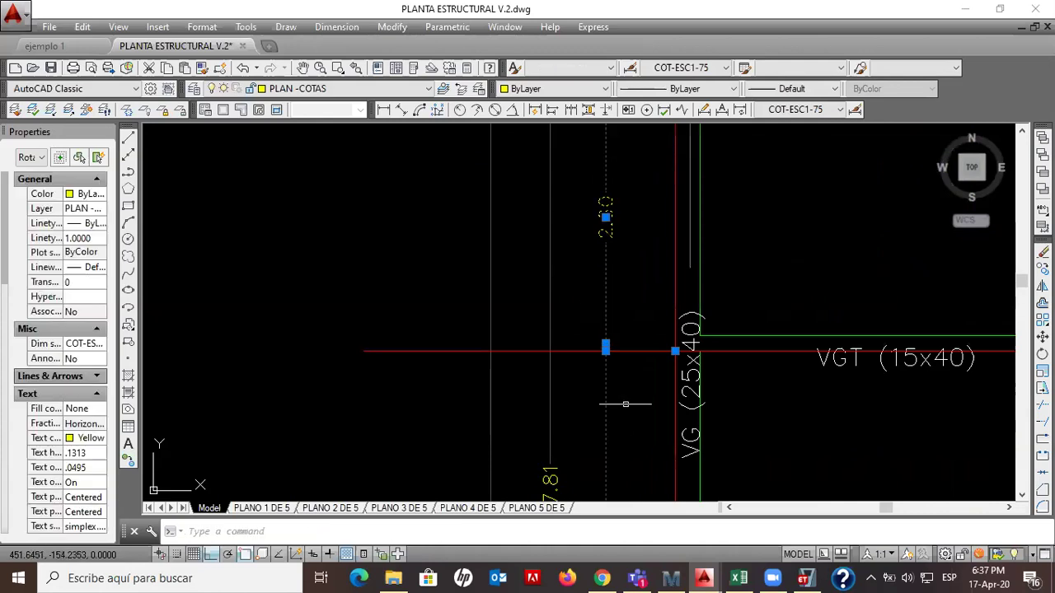
scroll(607, 353, "up", 2)
left_click(595, 269)
left_click(594, 270)
left_click(595, 270)
left_click(595, 301)
scroll(646, 350, "down", 3)
scroll(646, 350, "down", 4)
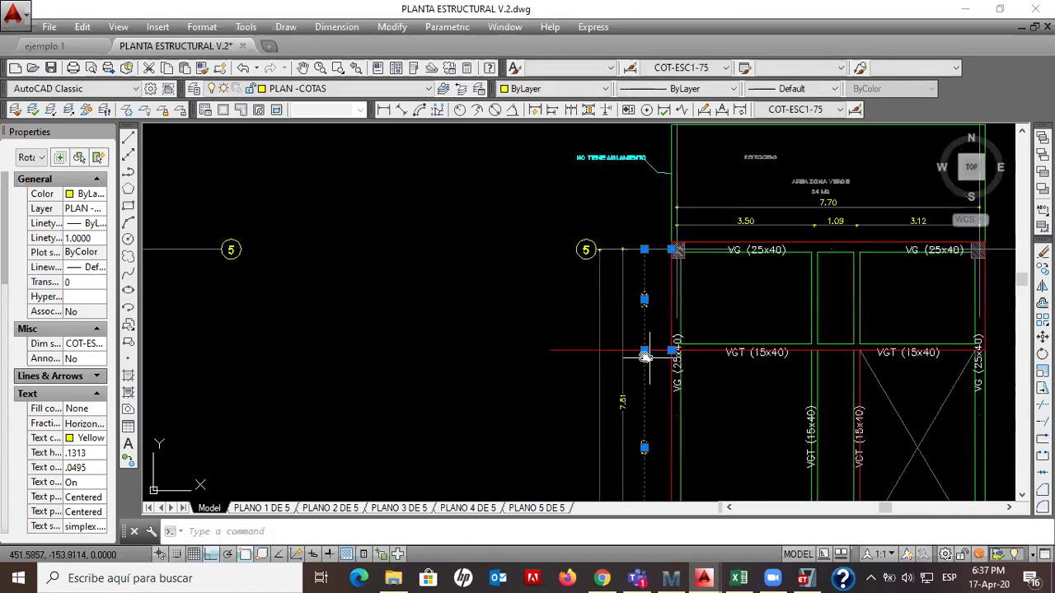
key("Escape")
Examine the vertical dimension chain from grid 5 down to grid 1 and compare the grid 1 to 2 distance with the ETABS Y spacings
middle_click_drag(597, 317, 539, 255)
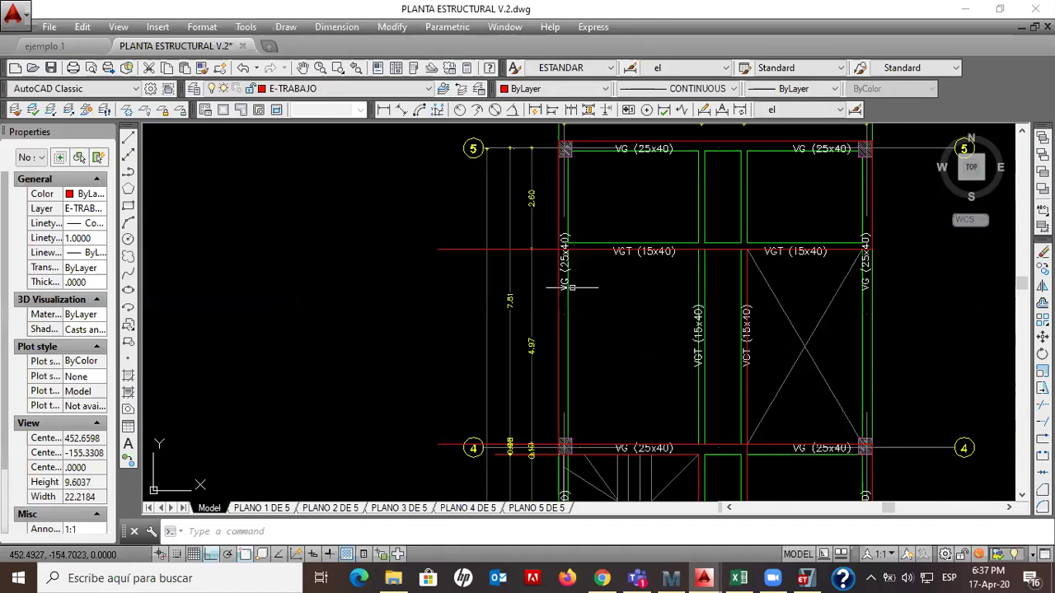
scroll(590, 285, "down", 2)
middle_click_drag(588, 293, 574, 251)
middle_click_drag(528, 396, 521, 328)
middle_click_drag(524, 429, 508, 332)
middle_click_drag(519, 494, 508, 330)
scroll(508, 330, "up", 4)
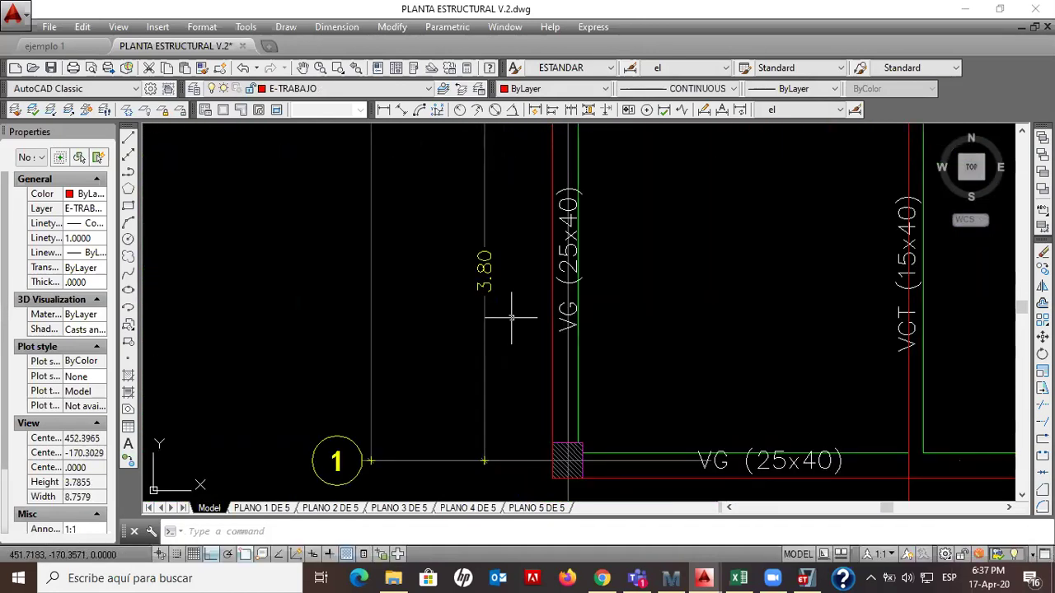
scroll(508, 331, "down", 2)
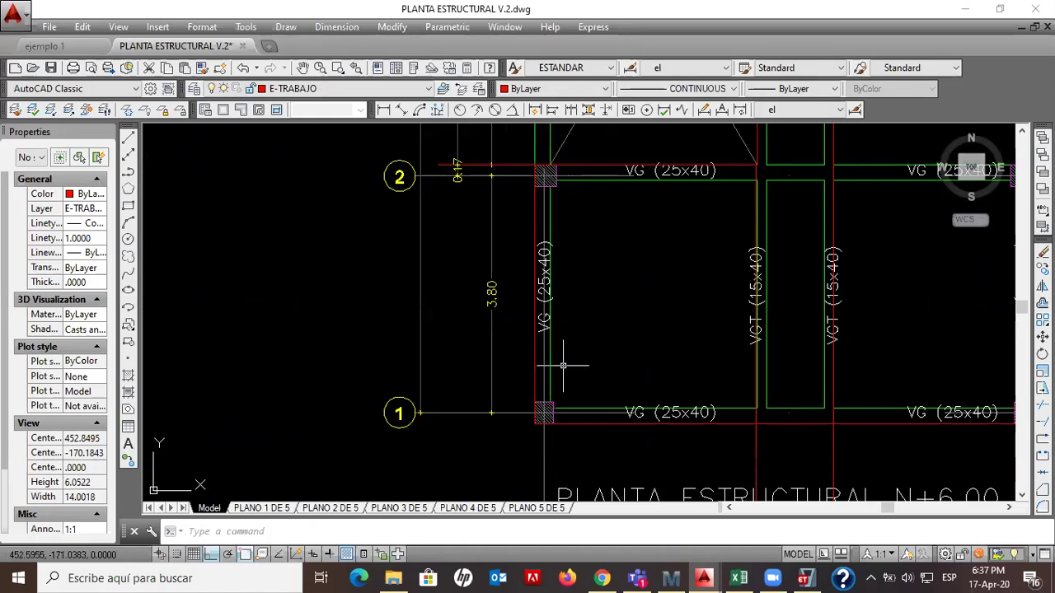
left_click(804, 577)
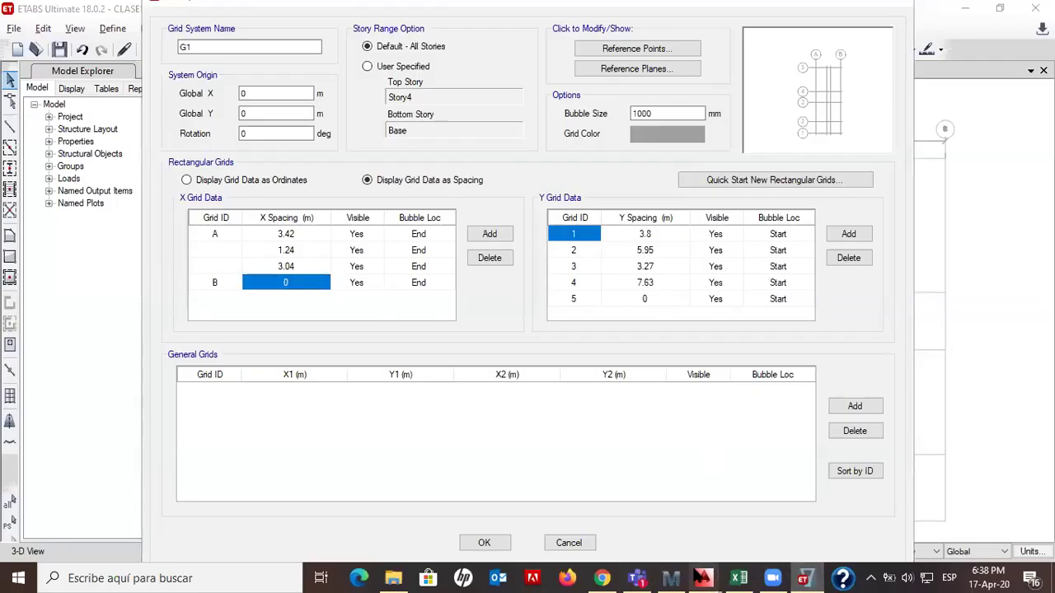
mouse_move(703, 578)
left_click(730, 521)
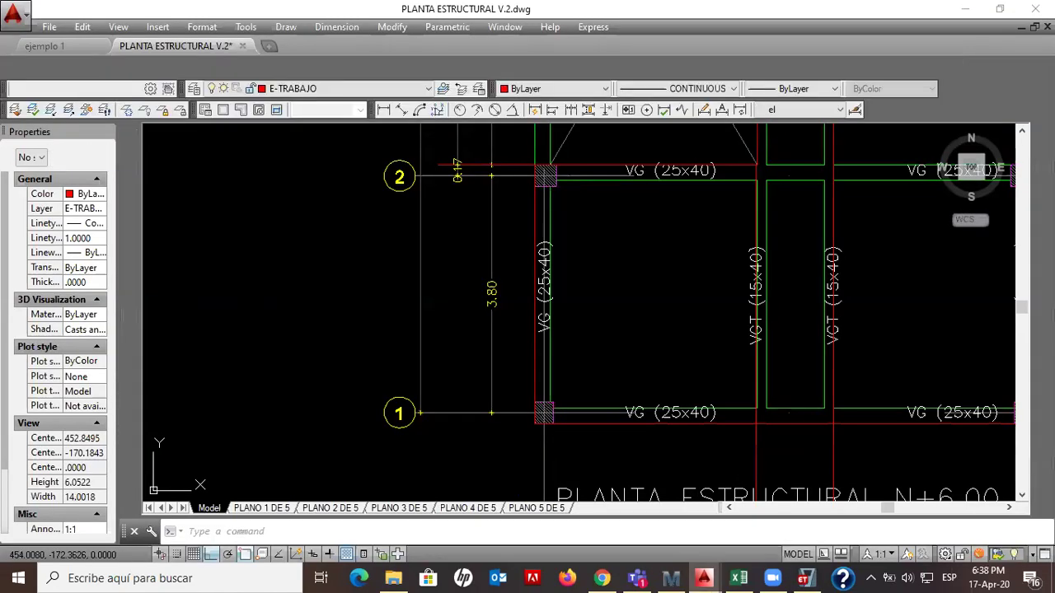
middle_click_drag(488, 190, 486, 310)
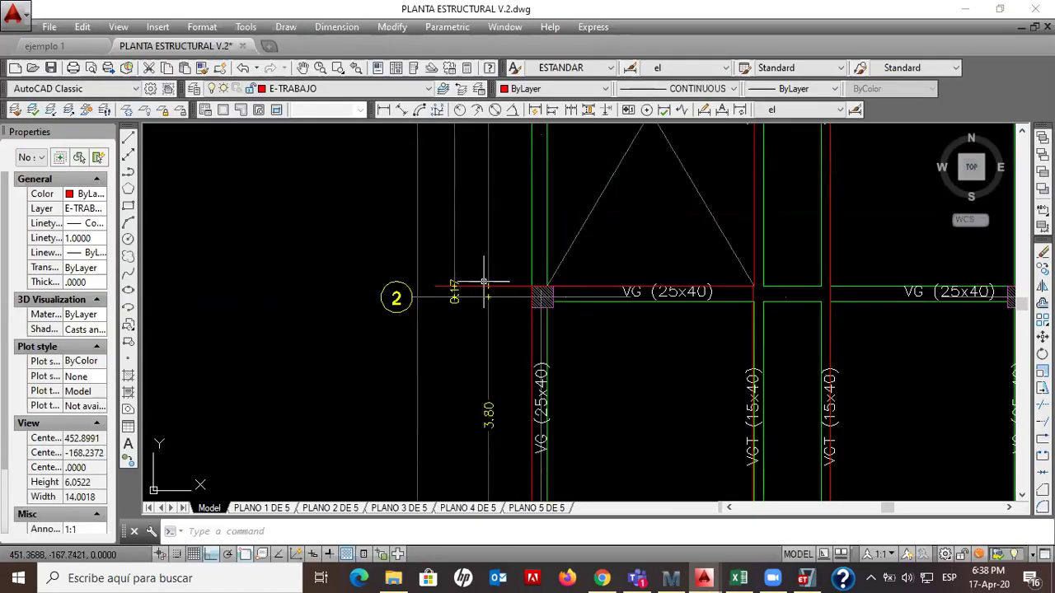
In the ETABS grid data, add a Y grid row and copy the IDs and spacings of grids 3, 4 and 5 one row down
left_click(806, 578)
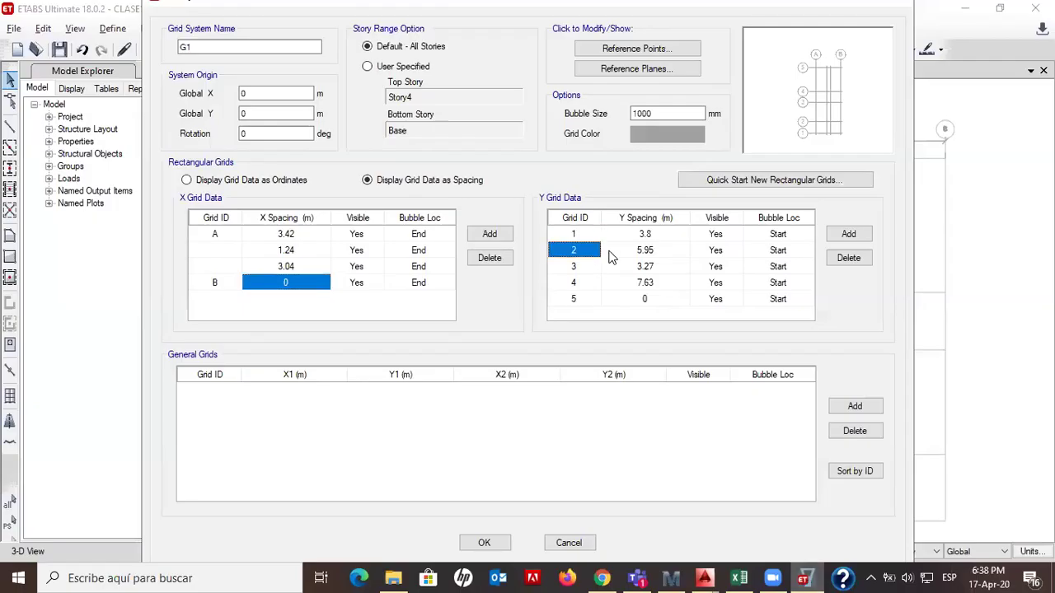
left_click(847, 235)
left_click(844, 237)
scroll(809, 258, "up", 1)
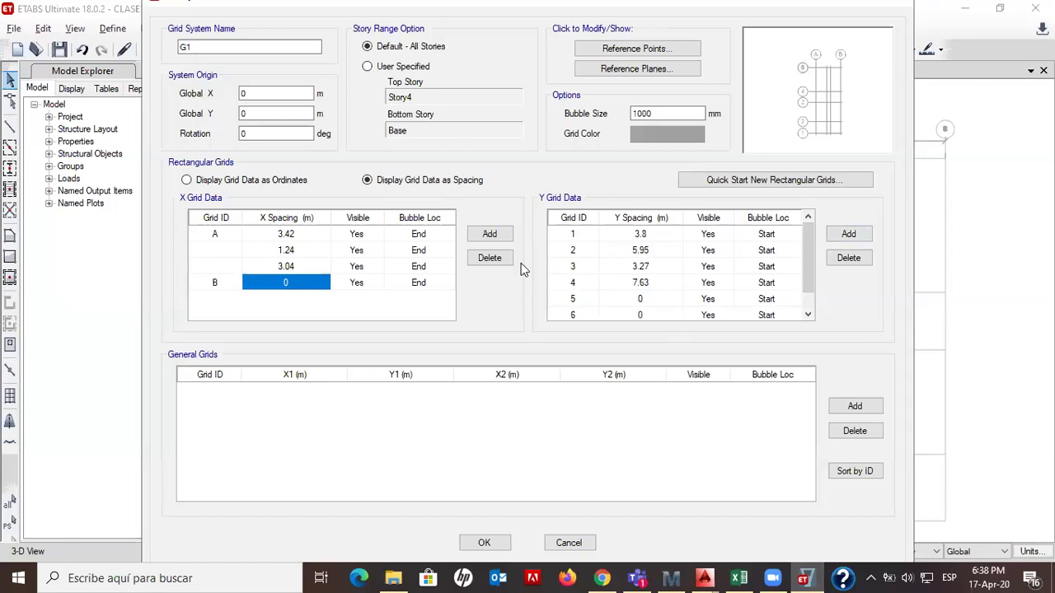
left_click(574, 252)
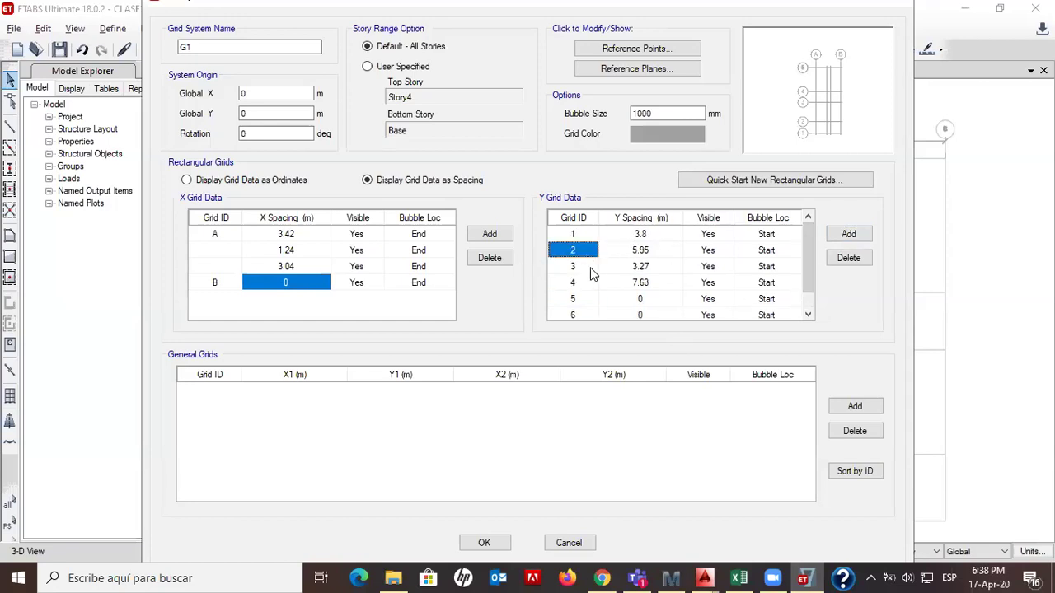
left_click_drag(581, 281, 639, 303)
key("ctrl+c")
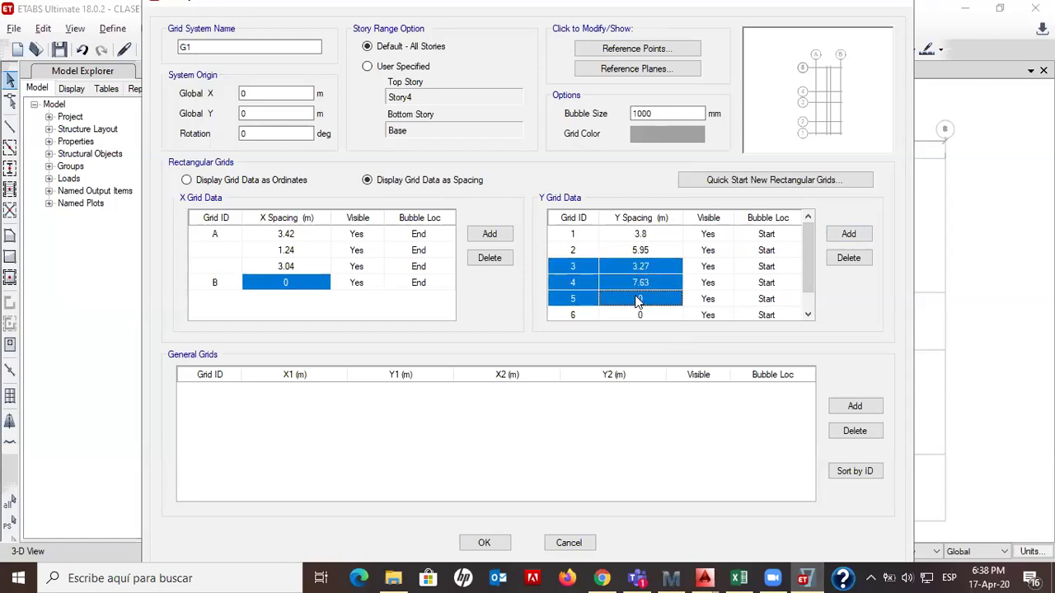
left_click(582, 290)
key("ctrl+v")
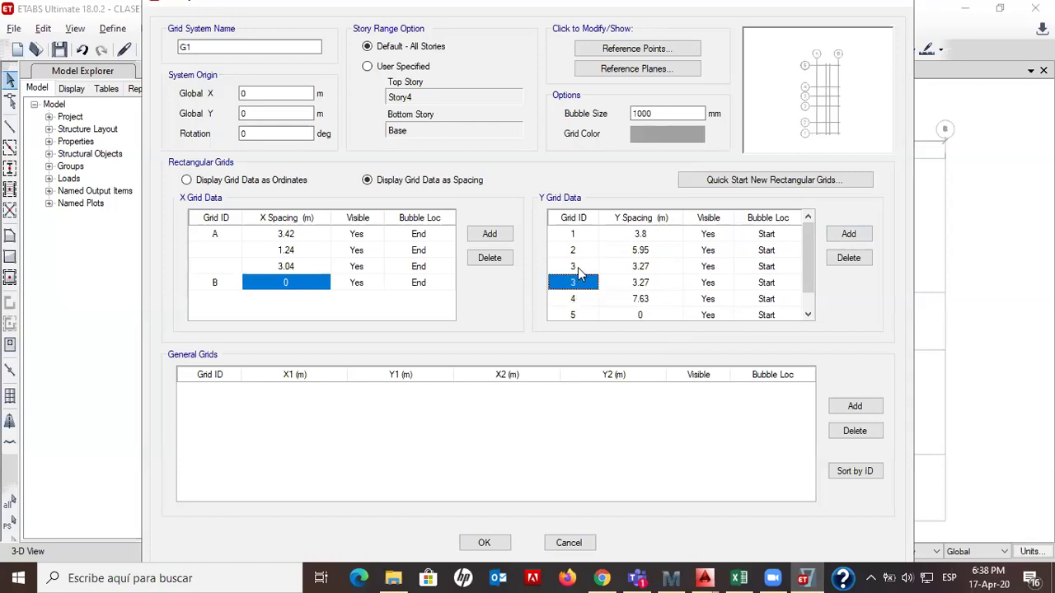
Clear the grid ID of the duplicate row between grids 2 and 3 and set its Y spacing to 0.17 m
left_click(580, 267)
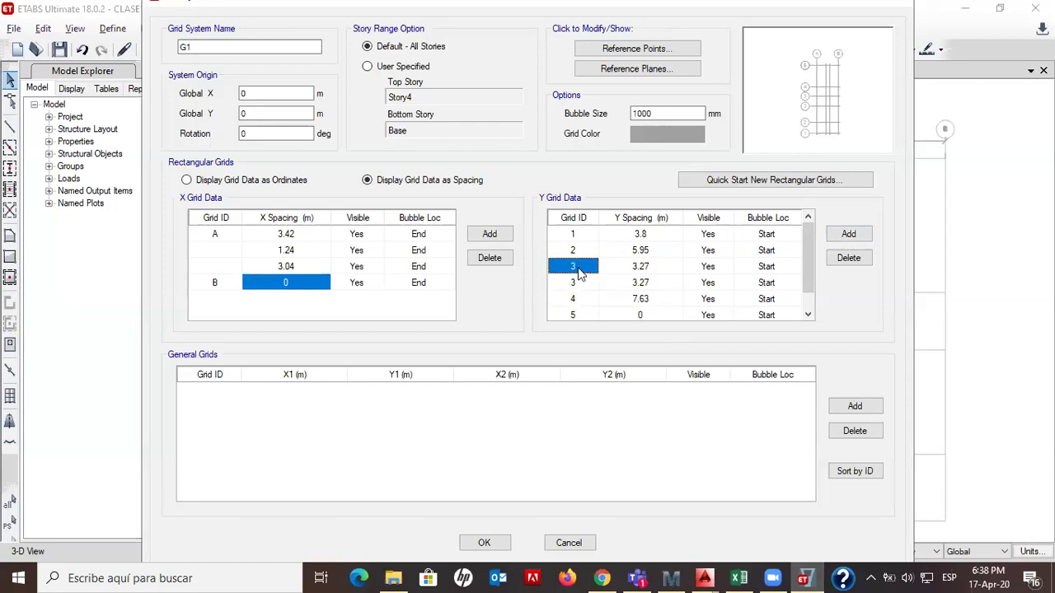
left_click(579, 267)
key("alt+Tab")
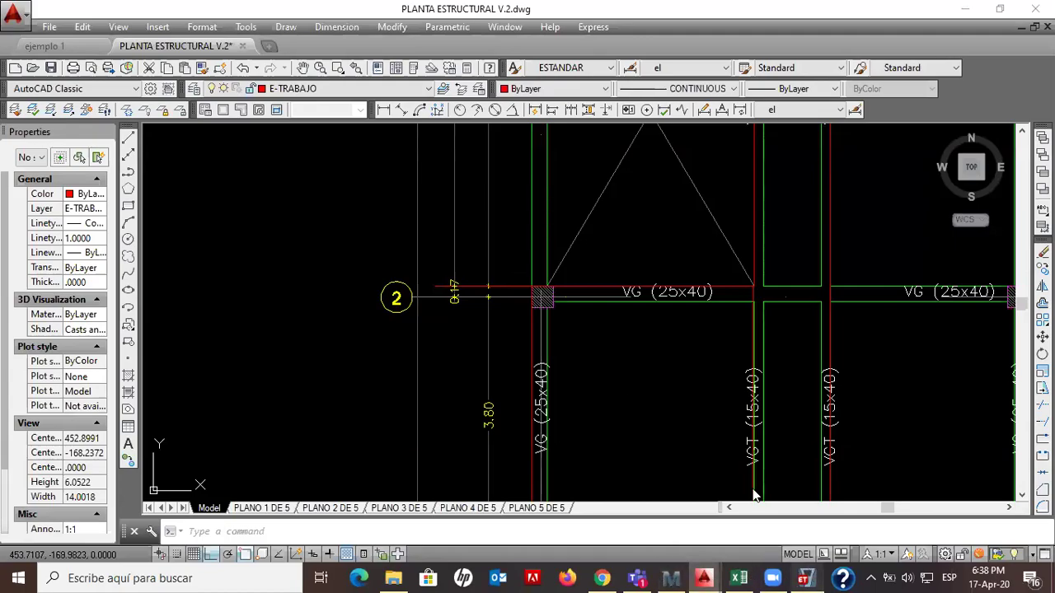
left_click(804, 577)
left_click(630, 267)
type("0.1")
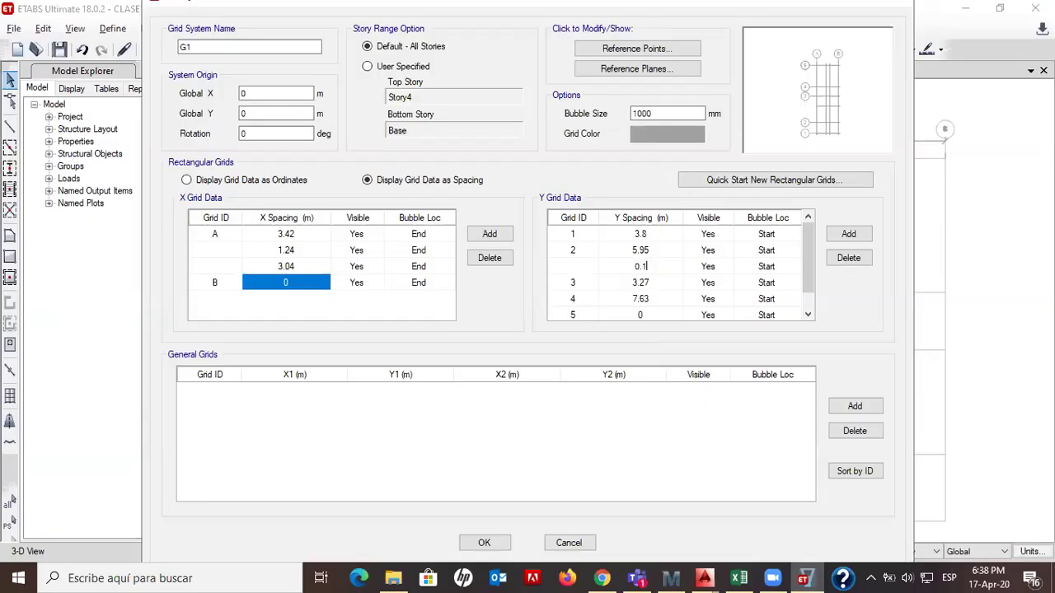
left_click(637, 285)
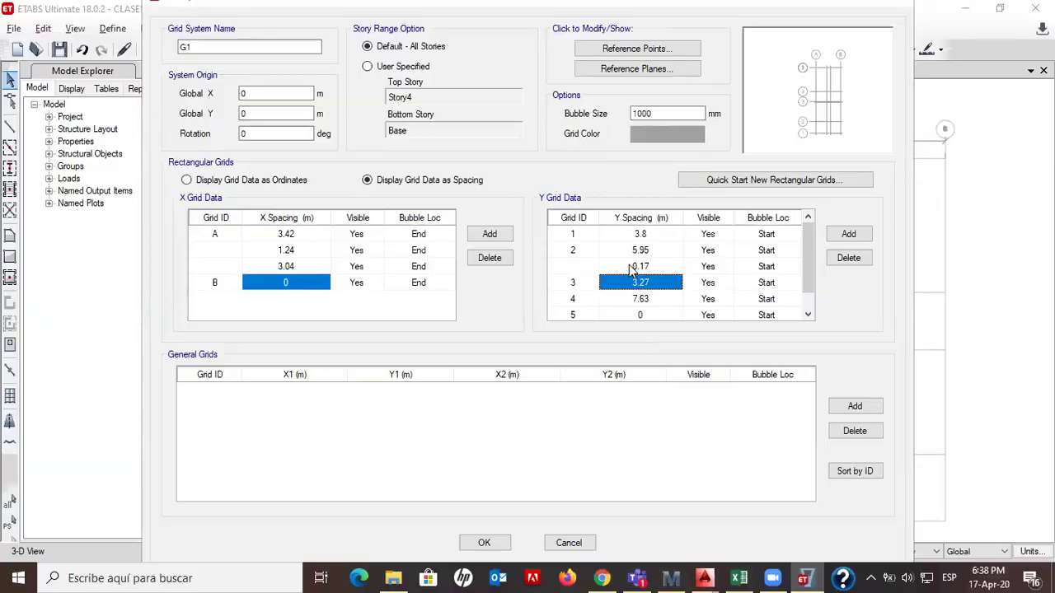
Check the AutoCAD dimension below grid 3 and set the Y spacing of grid 3 to 5.77 m in ETABS
left_click(703, 578)
middle_click_drag(509, 285, 513, 387)
middle_click_drag(484, 322, 490, 419)
middle_click_drag(495, 250, 500, 341)
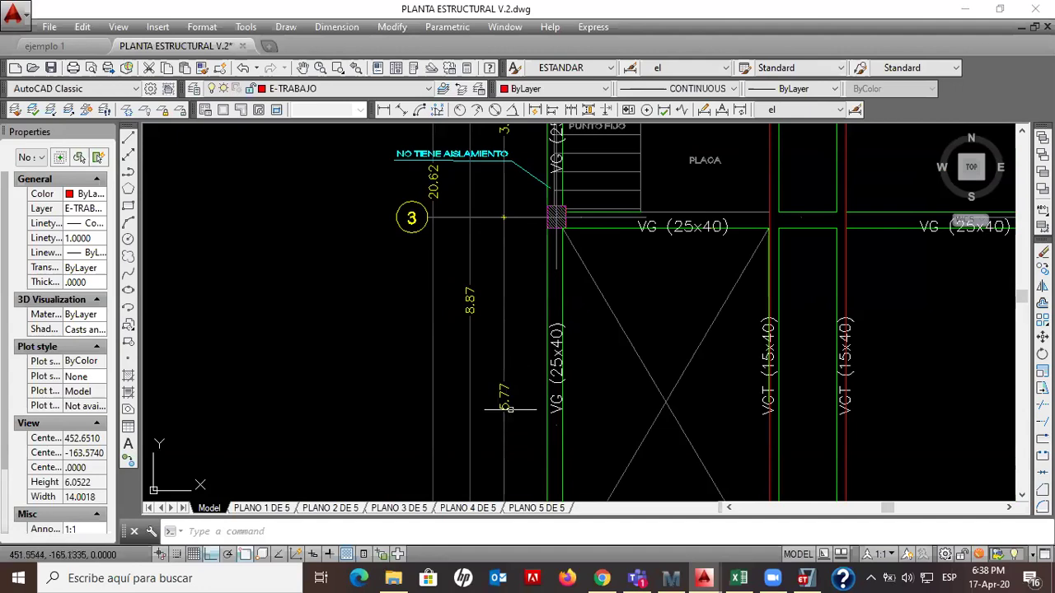
left_click(805, 578)
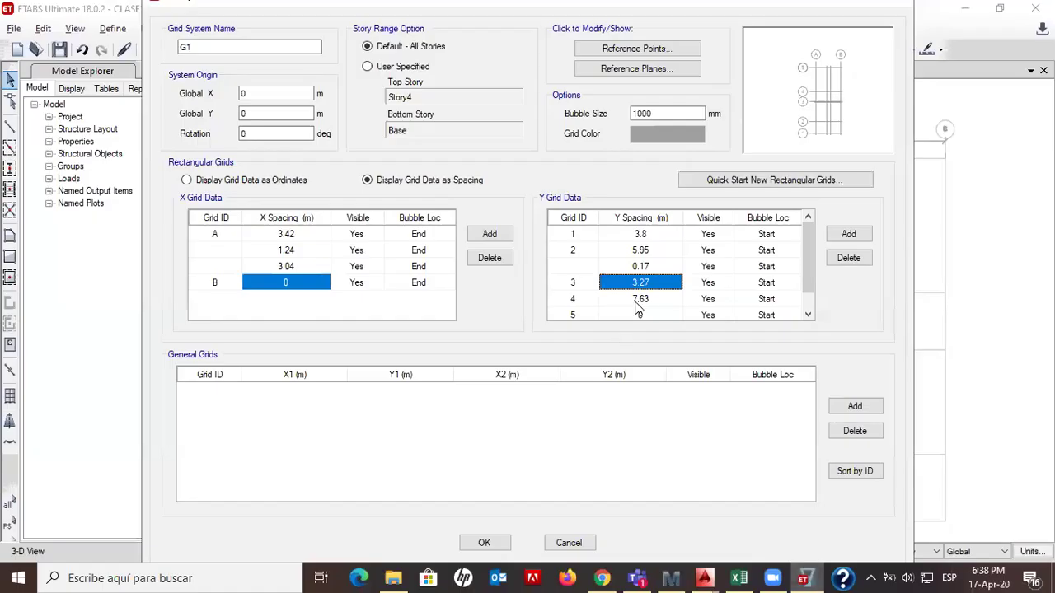
type("5")
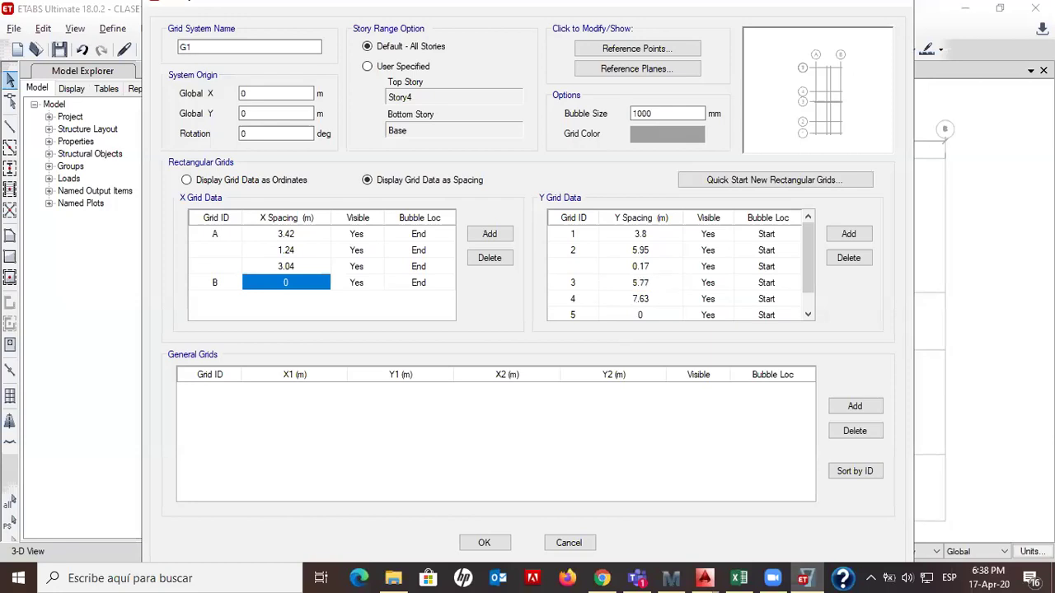
left_click(655, 301)
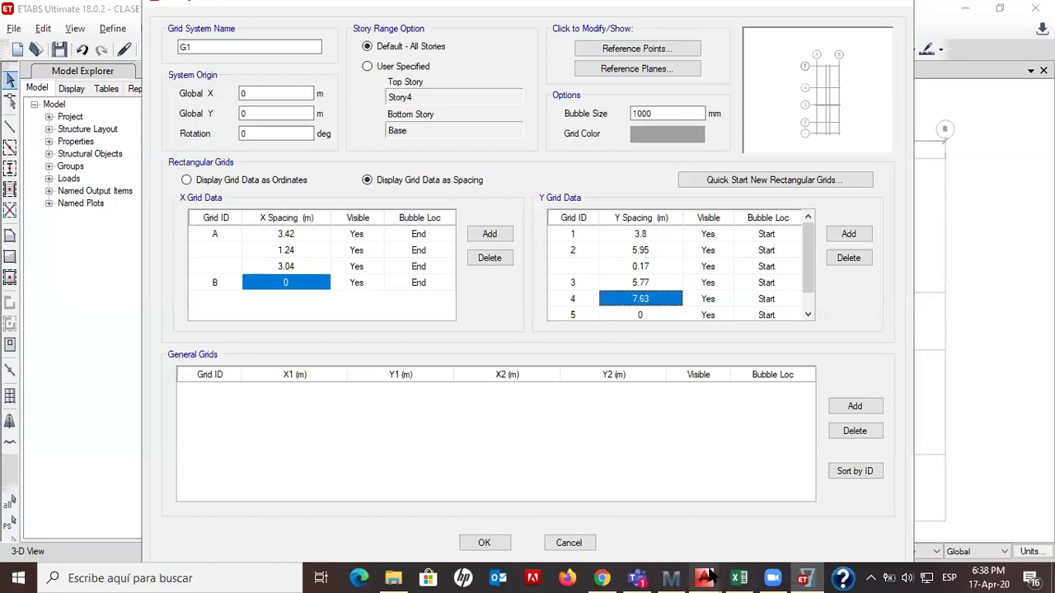
Inspect the AutoCAD dimension between grids 3 and 4, add another Y grid row in ETABS and clear the ID of row 4
mouse_move(705, 578)
left_click(797, 515)
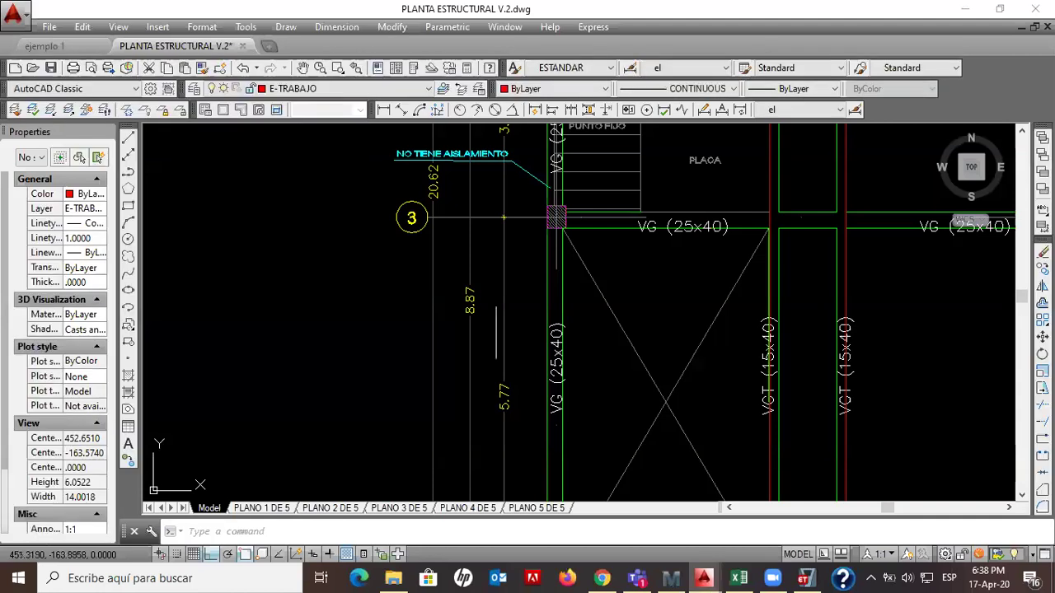
scroll(496, 335, "down", 2)
middle_click_drag(496, 336, 498, 404)
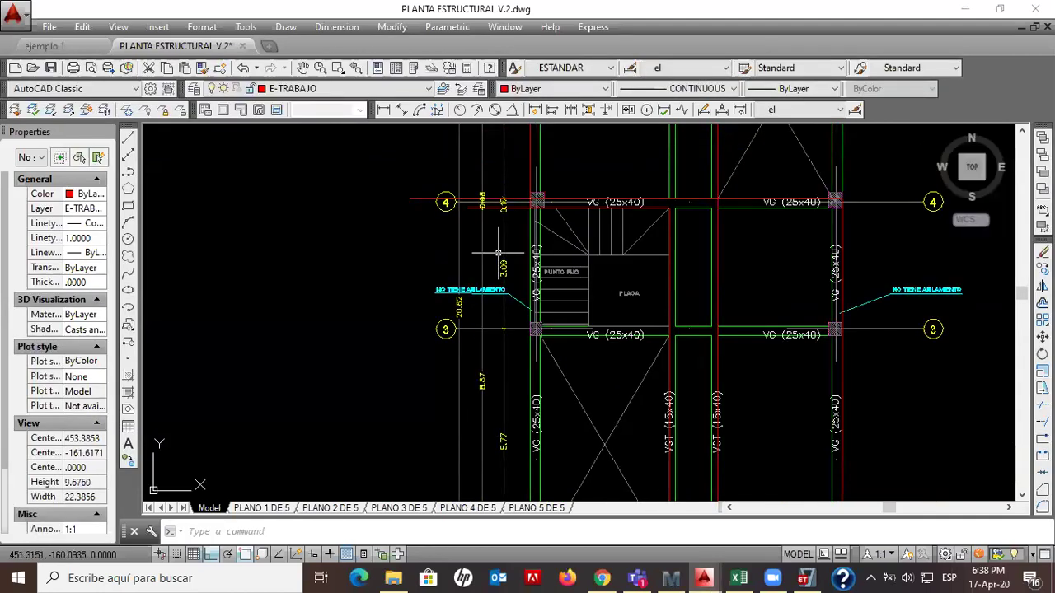
scroll(501, 216, "up", 4)
middle_click_drag(508, 334, 477, 277)
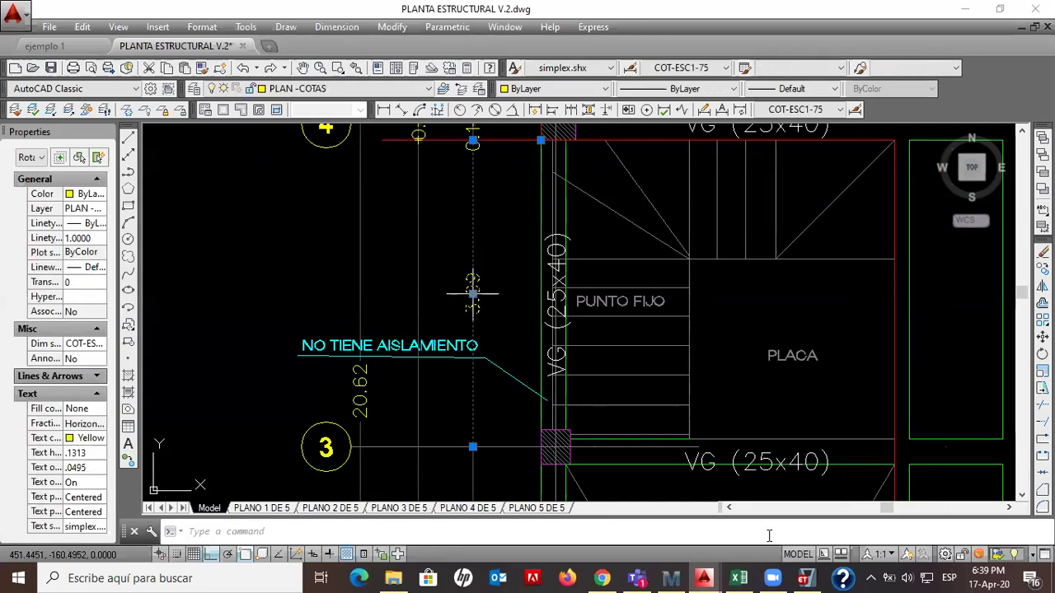
left_click(805, 578)
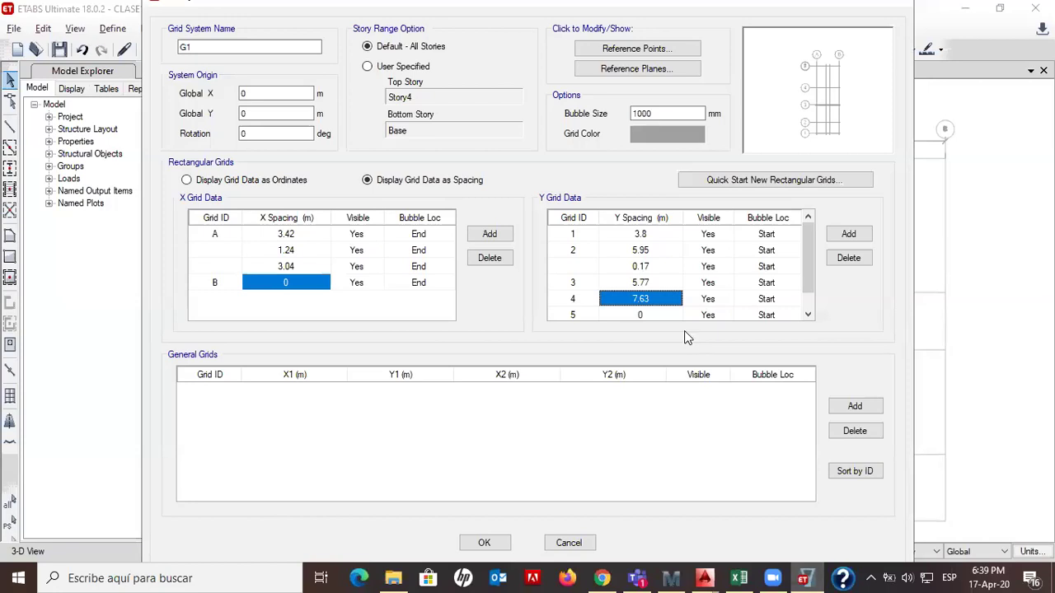
left_click(848, 236)
scroll(635, 284, "up", 1)
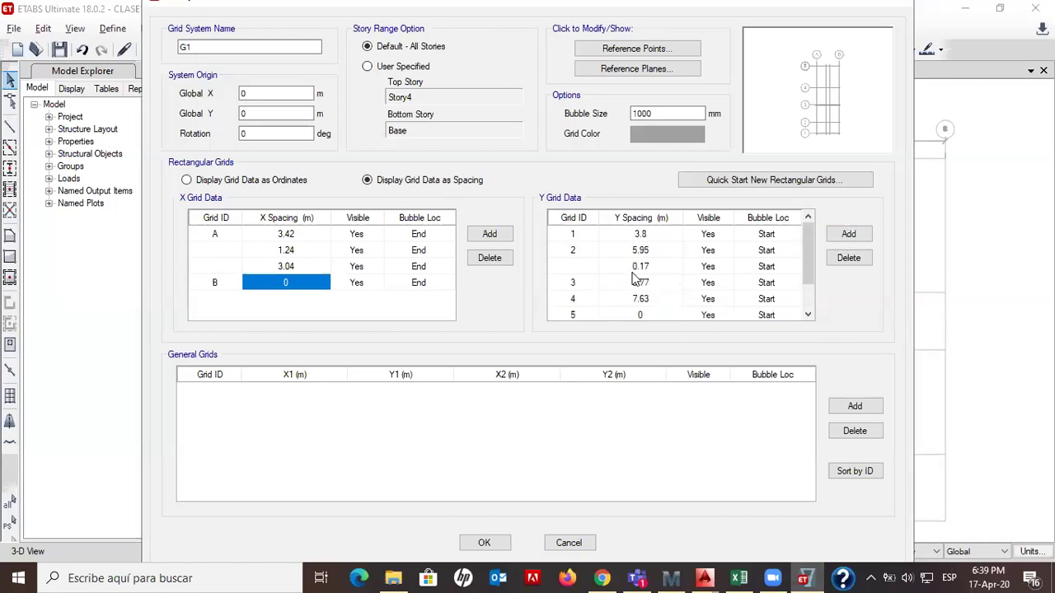
left_click(577, 299)
key("BackSpace")
Enter 3.17 m as the Y spacing of the unlabelled row below grid 3, recheck the AutoCAD dimension and correct it to 3.09 m
left_click(651, 299)
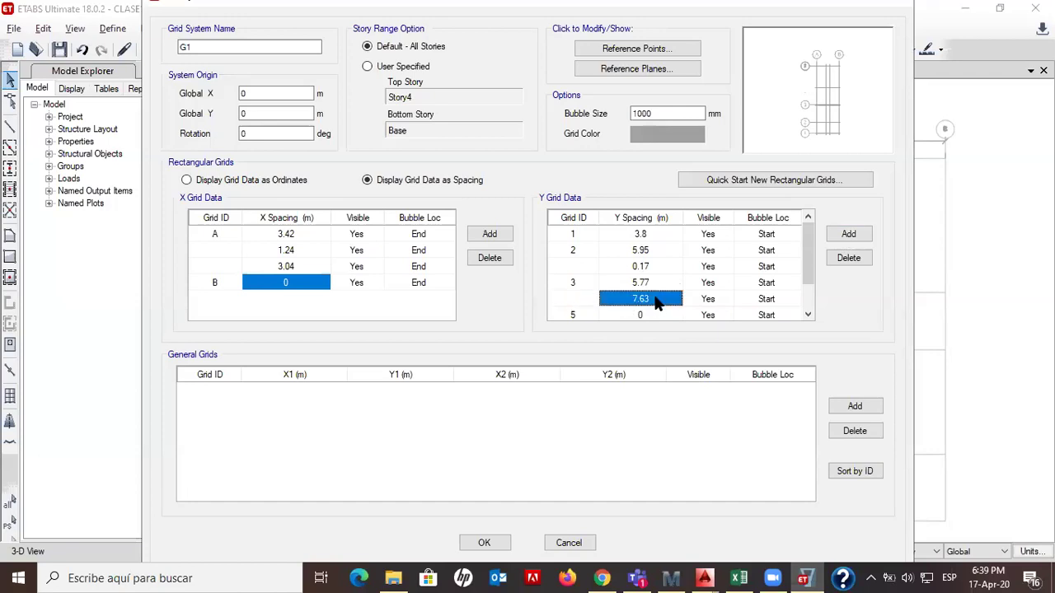
type("3.17")
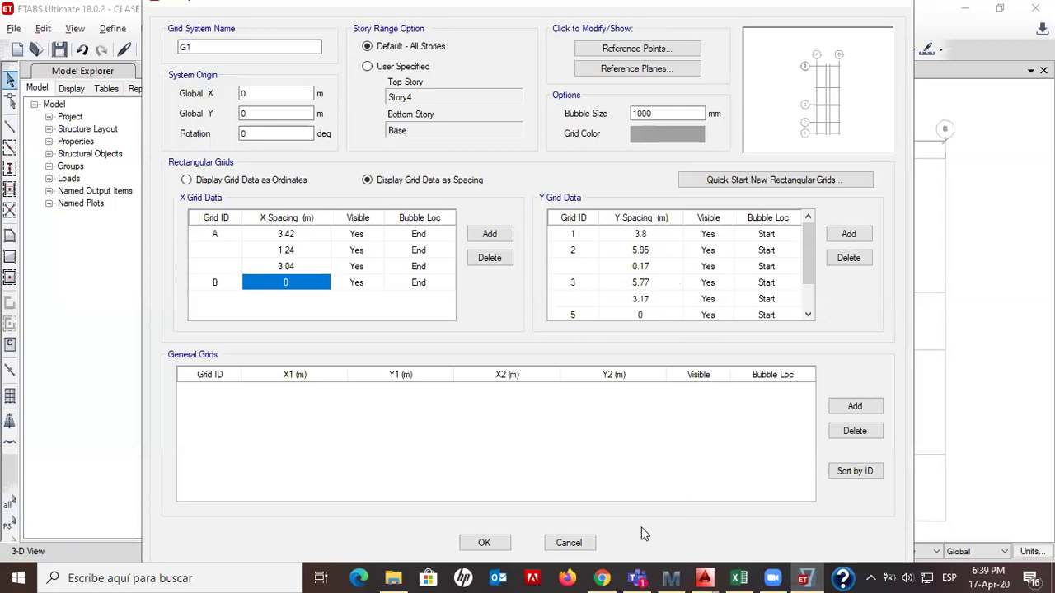
mouse_move(703, 578)
left_click(715, 471)
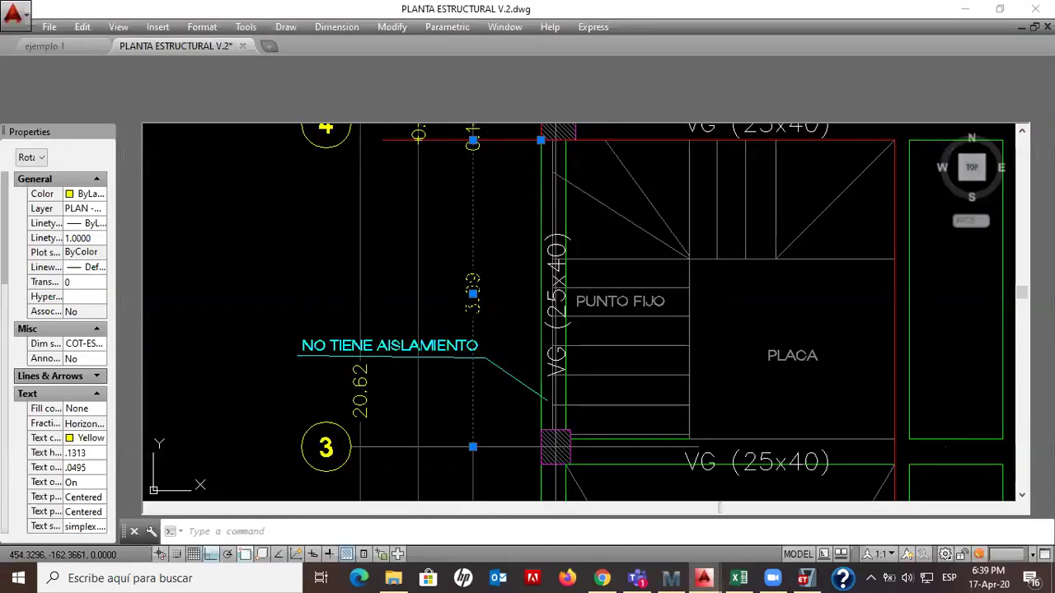
key("Escape")
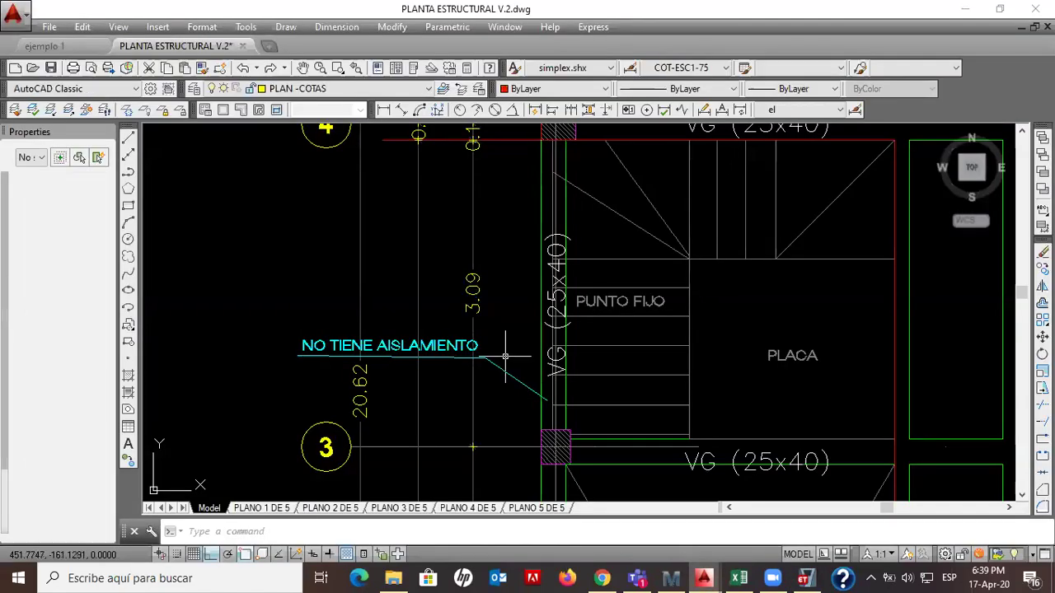
left_click(805, 578)
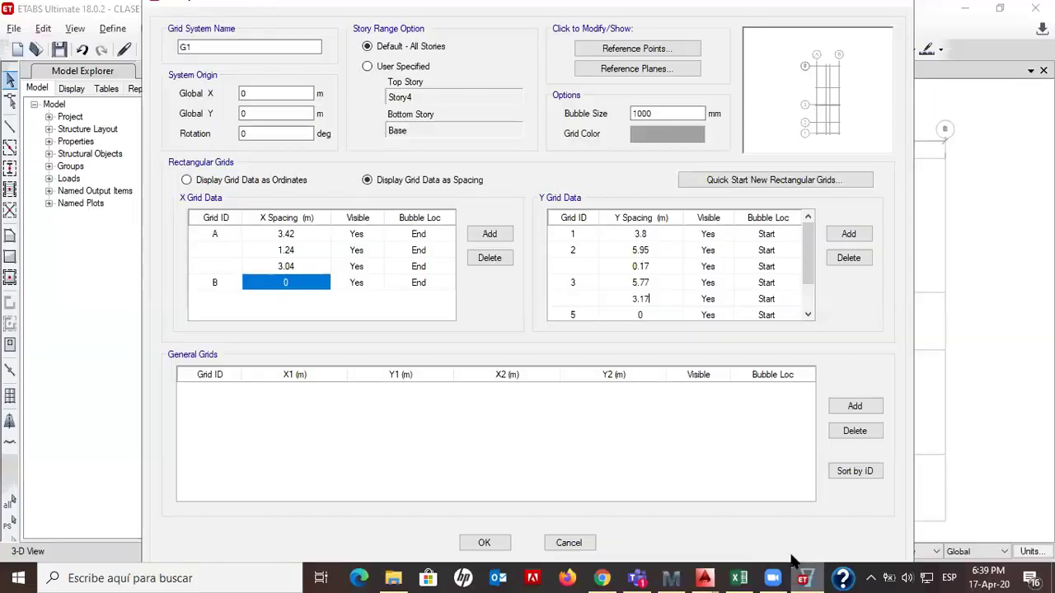
left_click(636, 316)
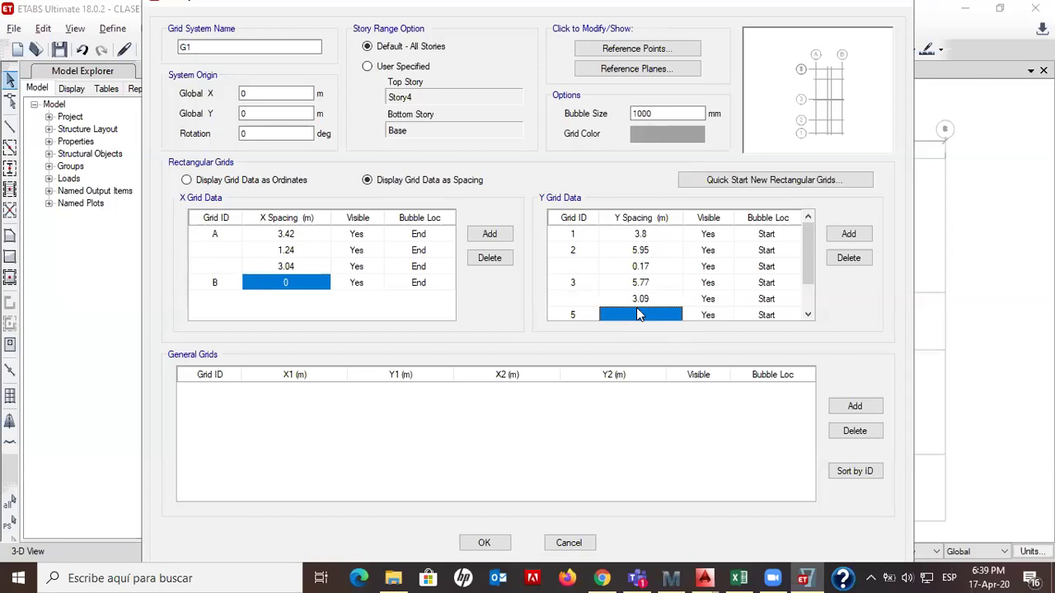
Check the AutoCAD dimension at grid 4, clear the ID of Y grid row 5 in ETABS and set its spacing to 0.17 m
key("alt+Tab")
middle_click_drag(463, 331, 470, 347)
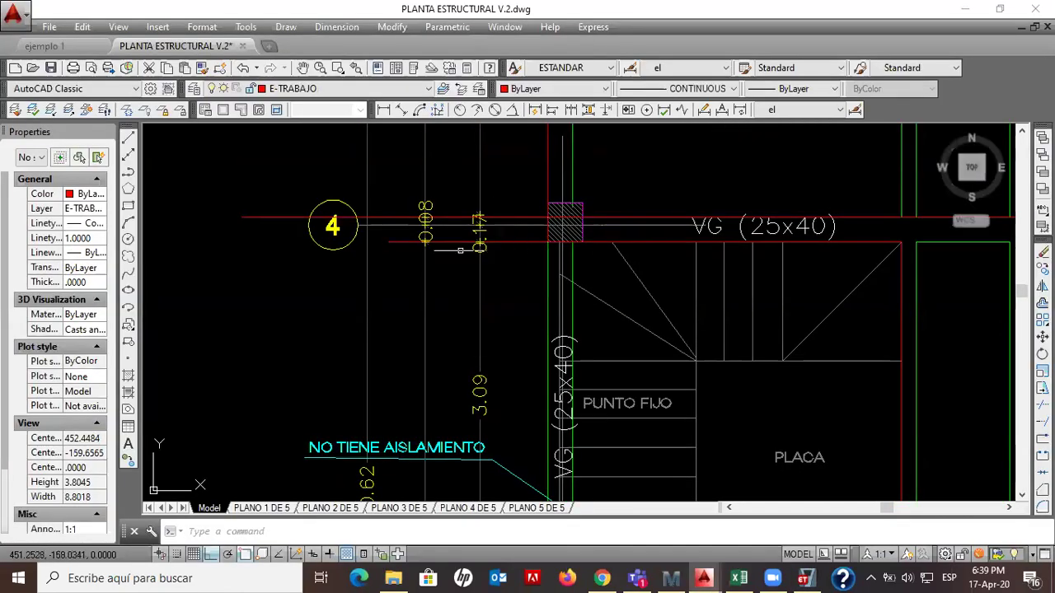
scroll(458, 243, "up", 2)
scroll(493, 268, "up", 2)
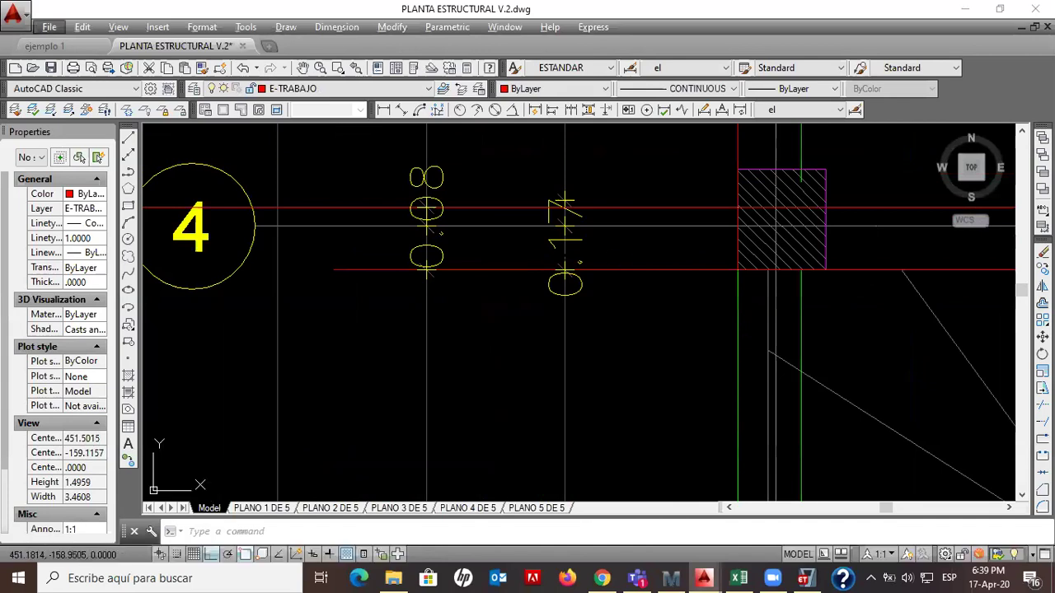
left_click(805, 578)
left_click(587, 318)
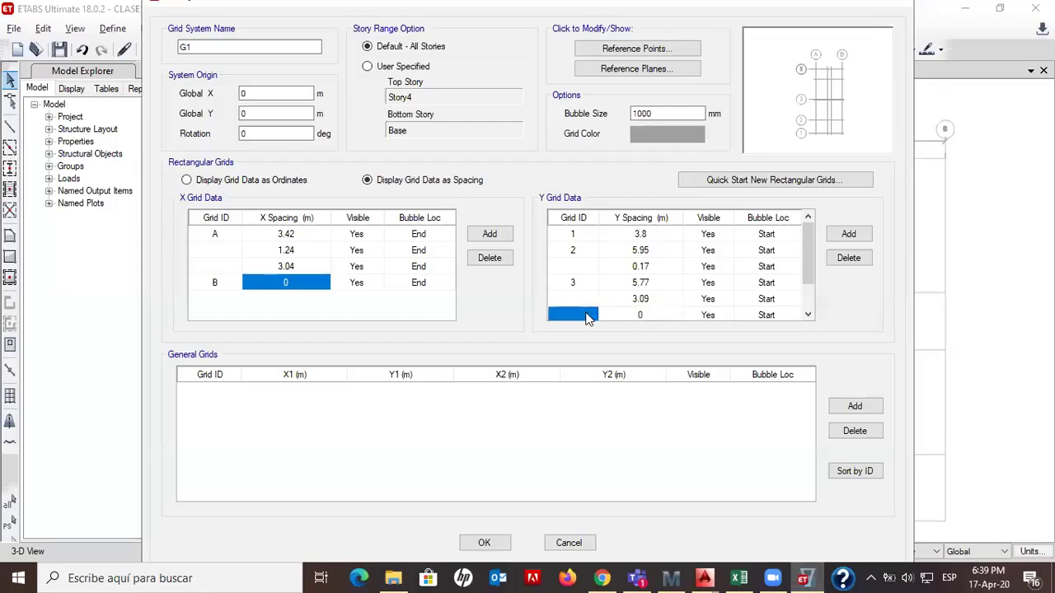
left_click(588, 317)
left_click(641, 314)
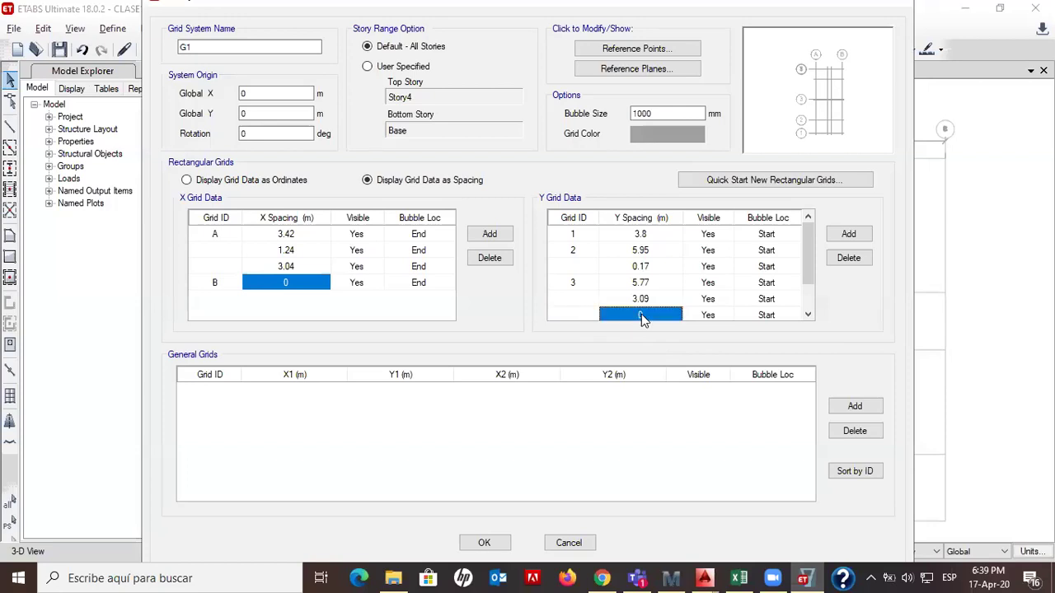
type("0.17")
left_click(635, 315)
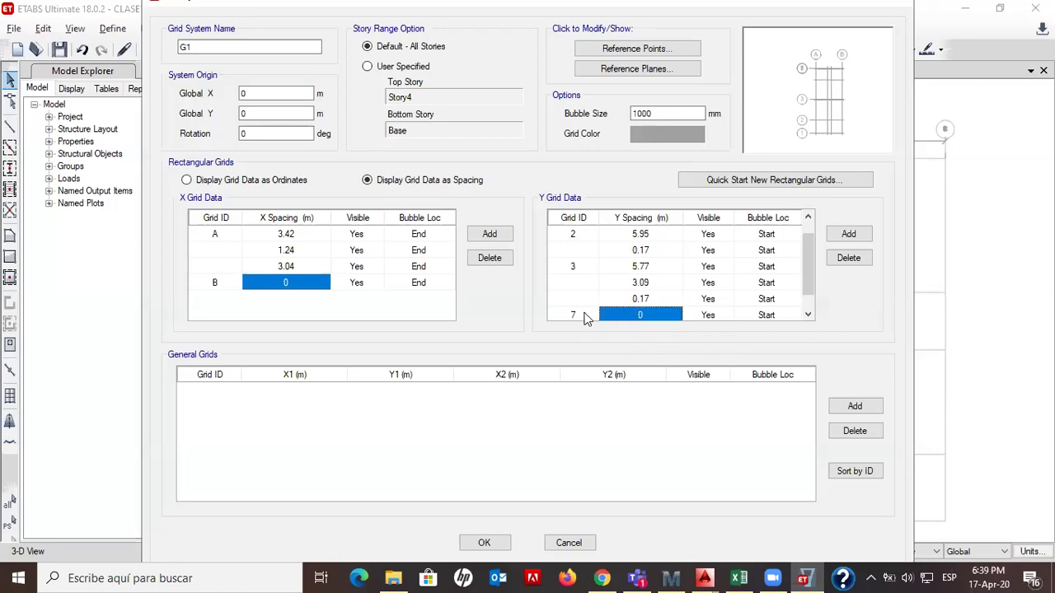
Recheck the dimensions beside grid 4 in AutoCAD and change the ID of Y grid row 7 to 4 in ETABS
key("alt+Tab")
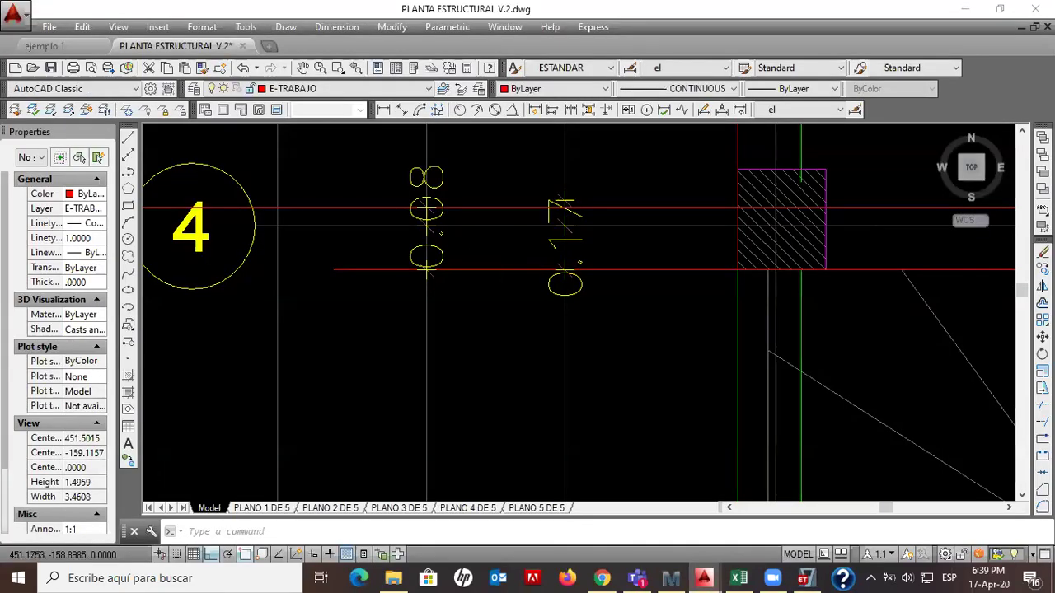
scroll(494, 256, "down", 2)
scroll(466, 250, "up", 2)
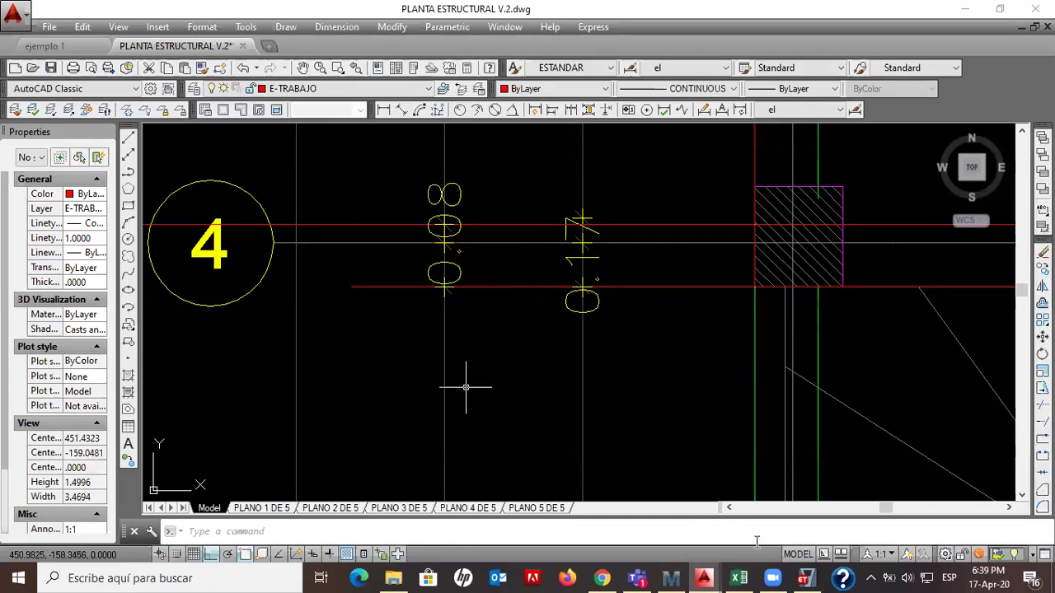
key("alt+Tab")
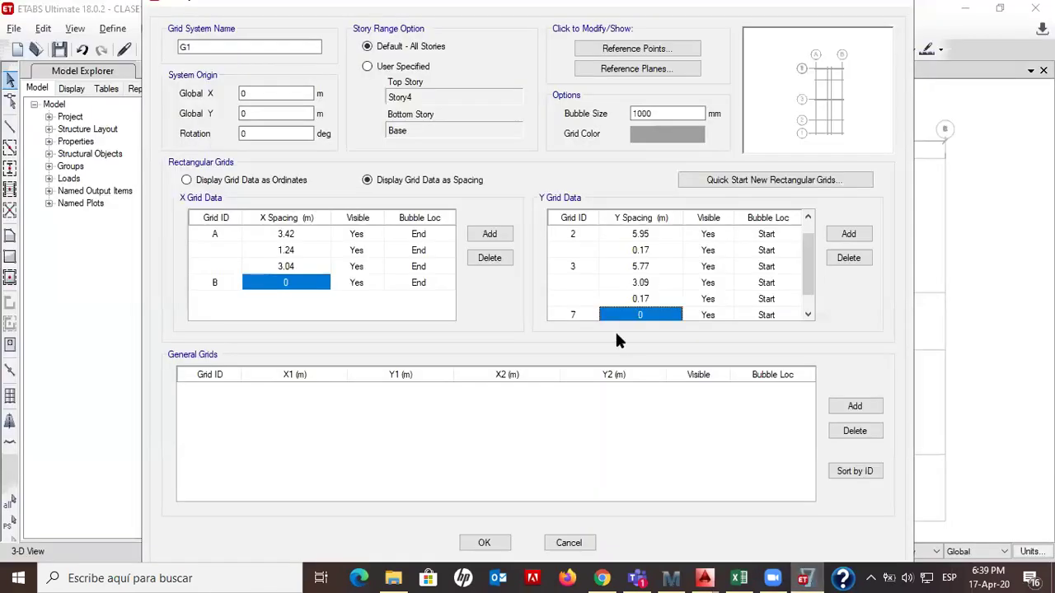
scroll(569, 305, "up", 1)
scroll(569, 303, "down", 1)
left_click(575, 284)
left_click(576, 284)
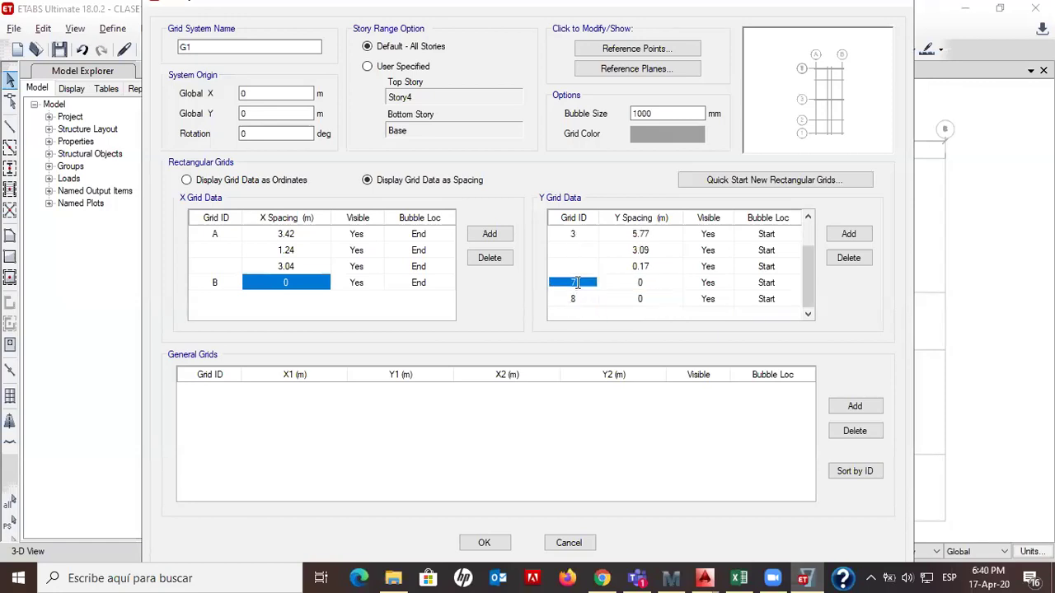
left_click(587, 286)
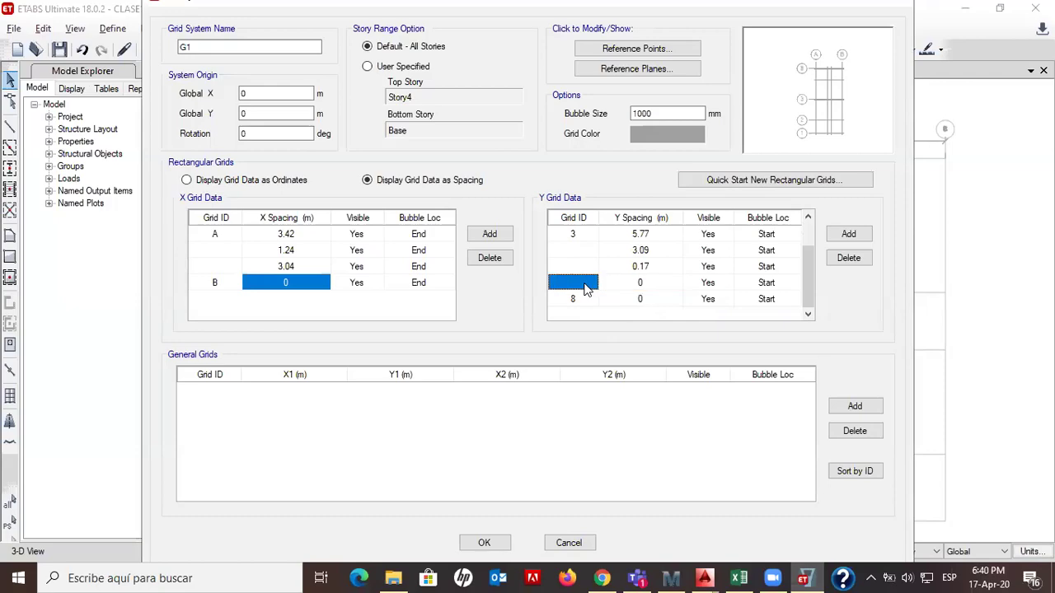
type("4")
key("Tab")
Set the Y spacing of grid 4 to 0.08 m and clear the ID of the last Y grid row
key("alt+Tab")
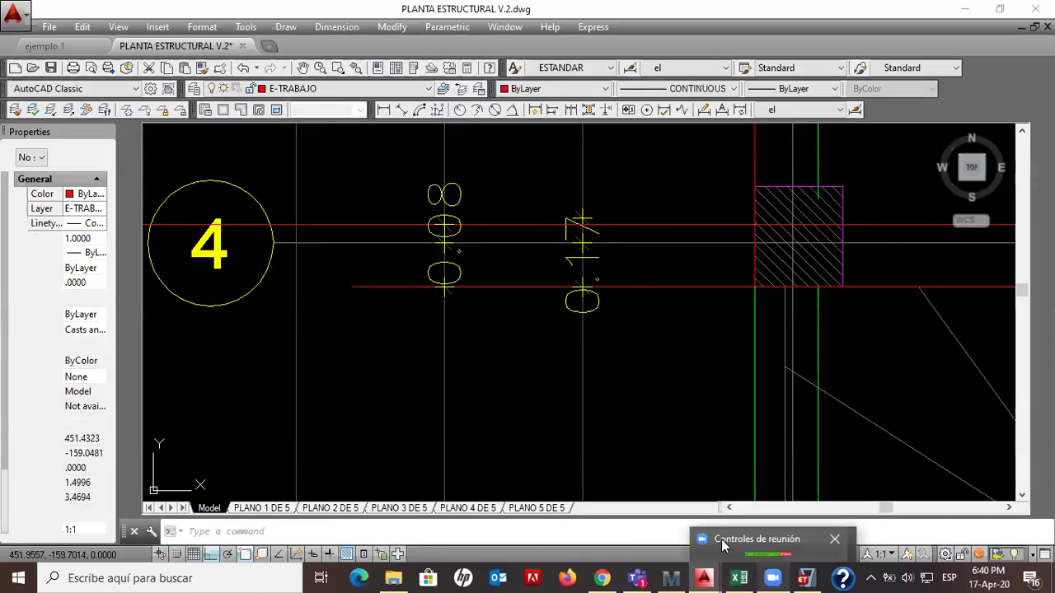
left_click(804, 578)
type("0.08")
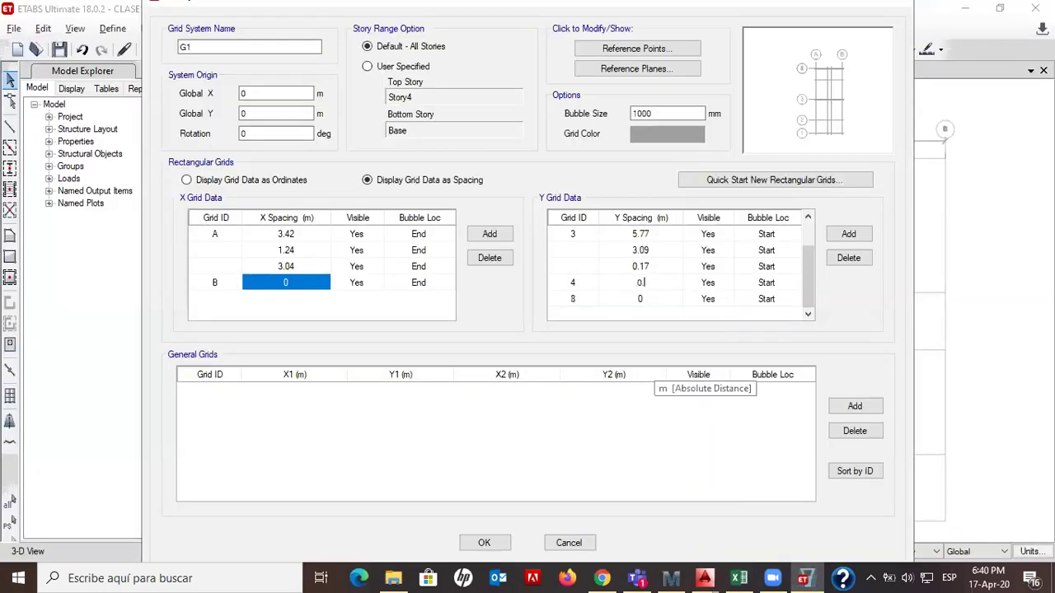
left_click(588, 298)
left_click(576, 298)
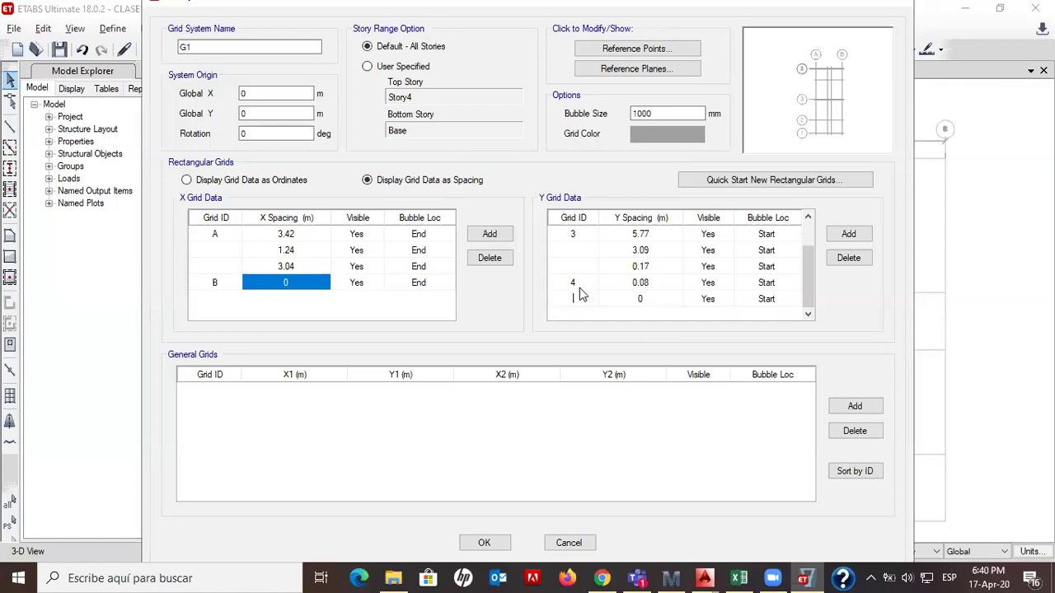
left_click(579, 285)
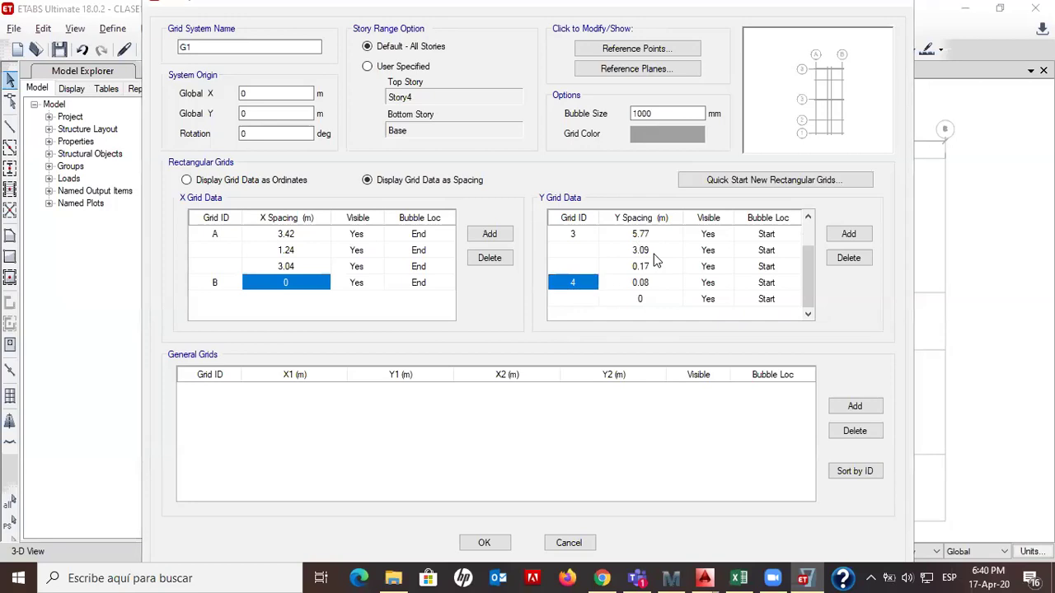
Compare the AutoCAD dimensions between grids 1 and 2 and just above grid 2 with the first Y spacings in ETABS
key("alt+Tab")
scroll(529, 332, "down", 2)
scroll(604, 278, "down", 2)
scroll(604, 279, "down", 1)
middle_click_drag(580, 311, 539, 253)
scroll(538, 226, "up", 1)
scroll(532, 227, "down", 2)
middle_click_drag(537, 301, 508, 210)
middle_click_drag(470, 436, 420, 194)
middle_click_drag(439, 366, 442, 412)
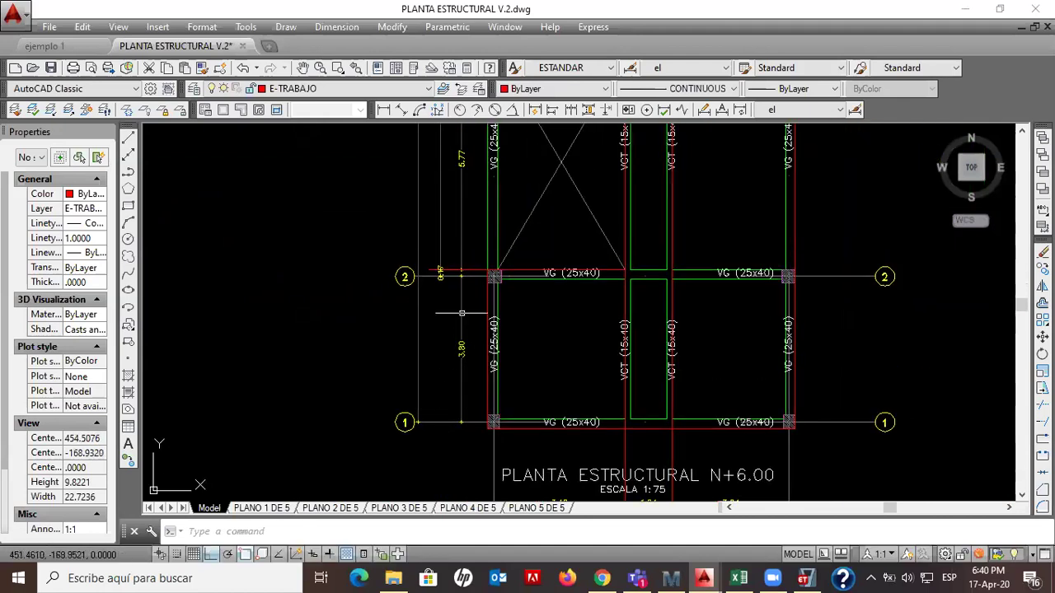
left_click(811, 577)
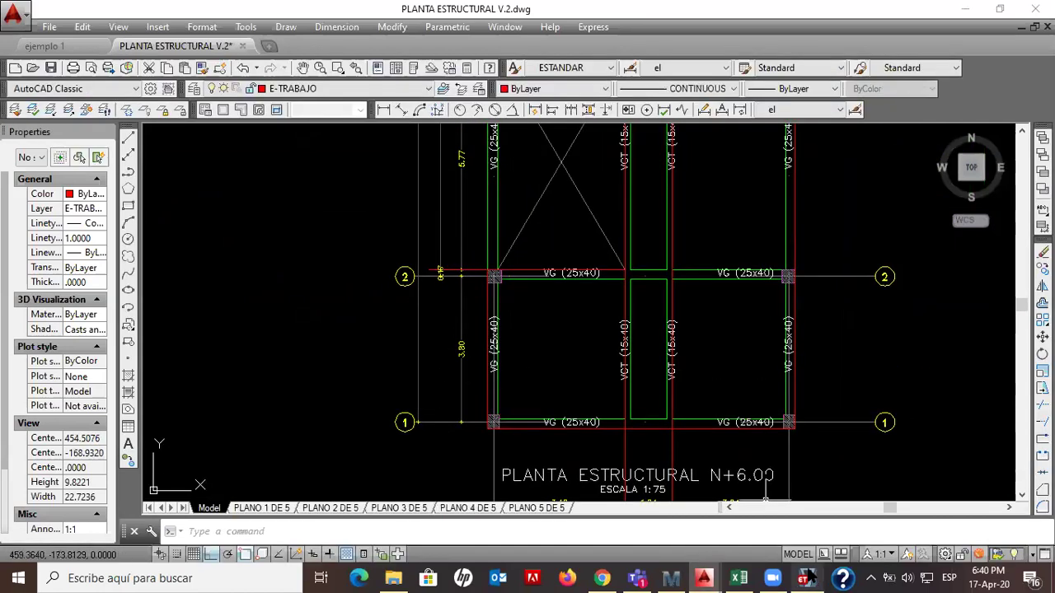
left_click(805, 573)
left_click_drag(805, 254, 794, 206)
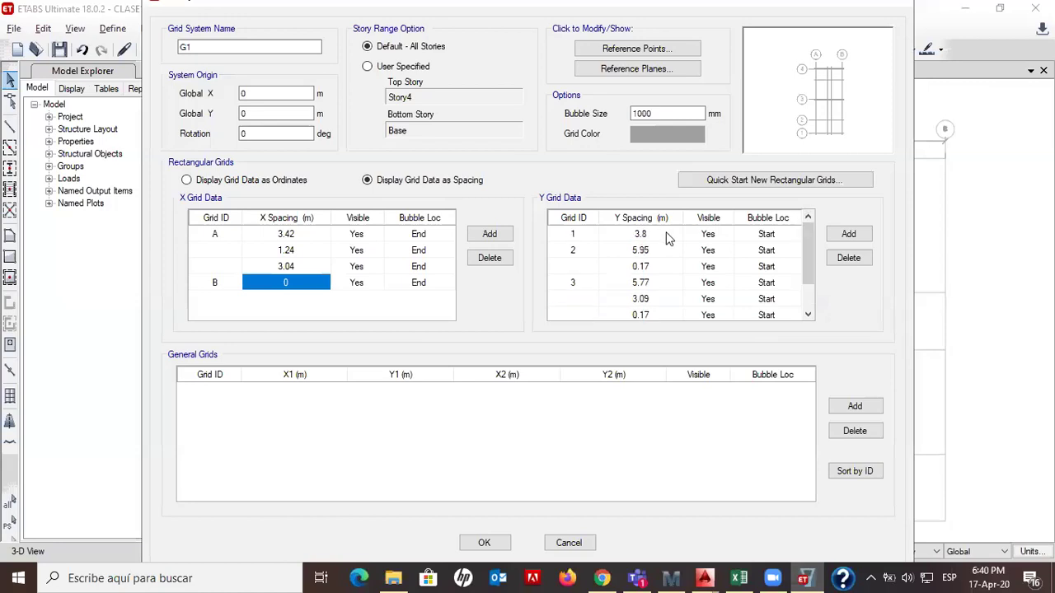
key("alt+Tab")
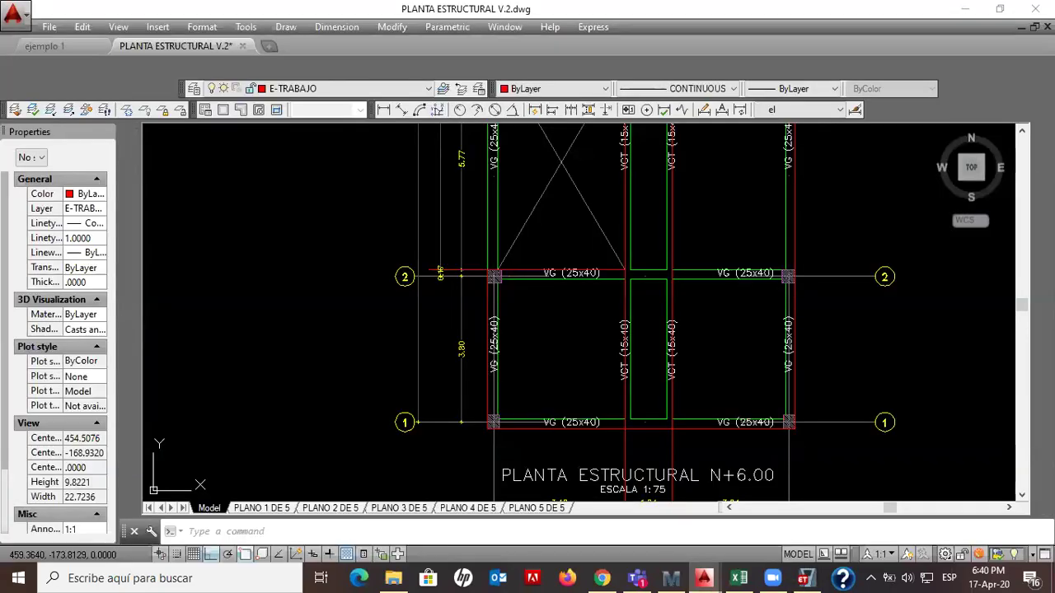
key("alt+Tab")
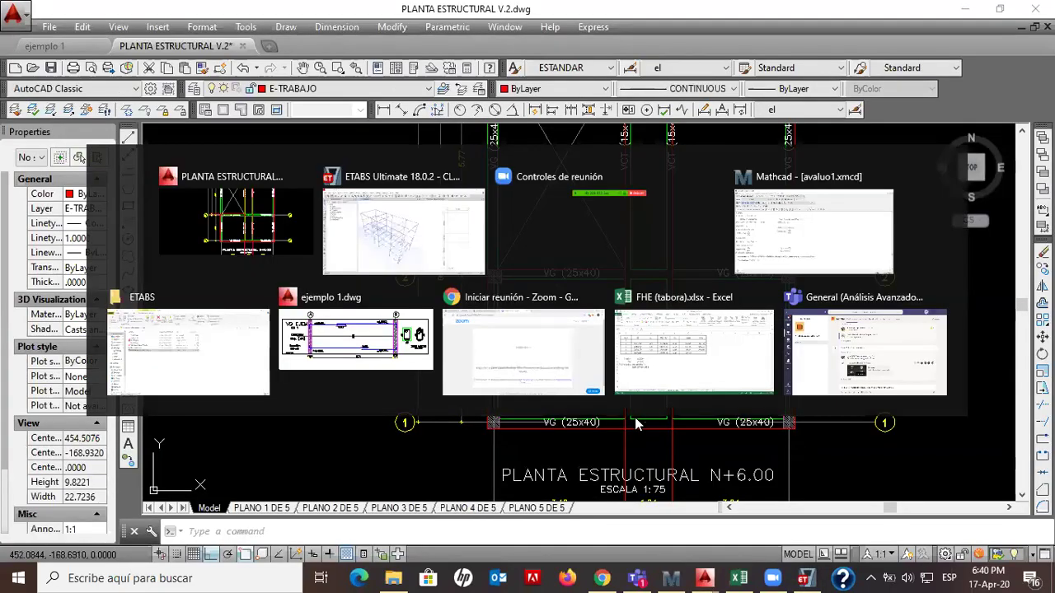
Set the Y spacing of grid 2 to 0.17 m and of the unlabelled row below it to 5.77 m, checking both against the AutoCAD plan
left_click(805, 578)
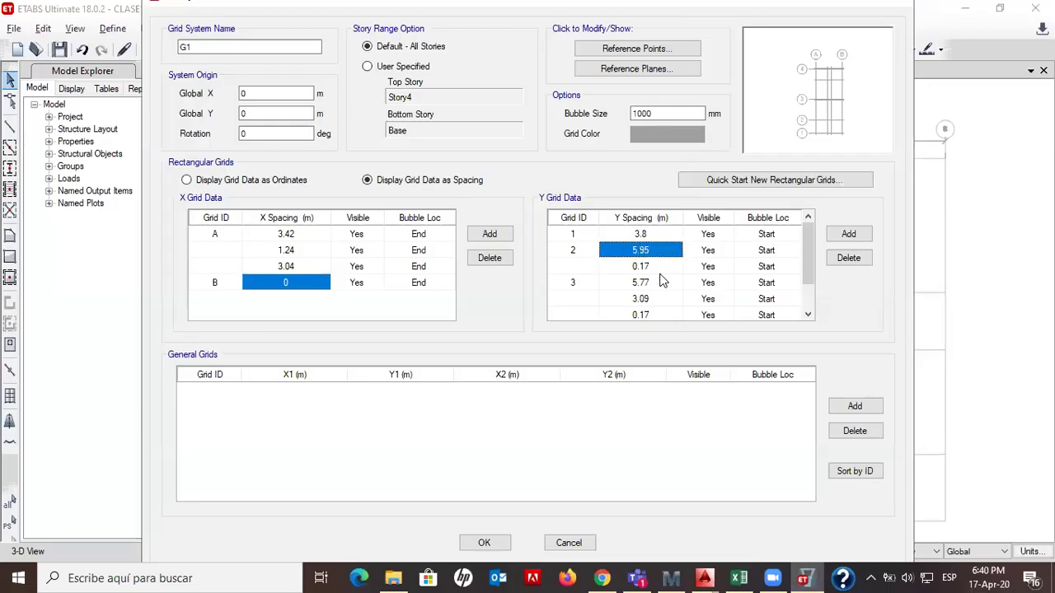
key("alt+Tab")
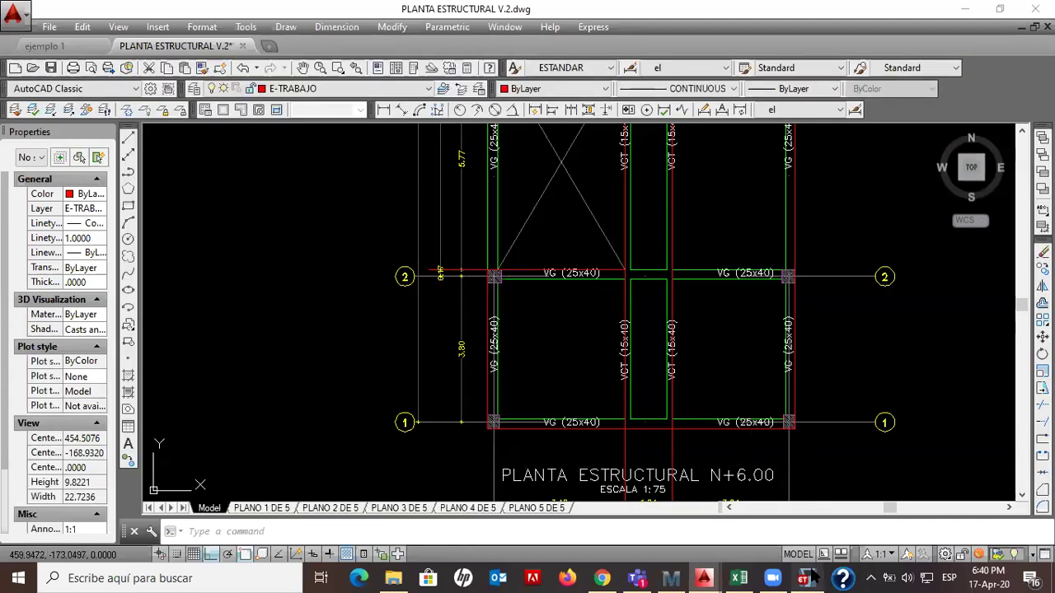
key("alt+Tab")
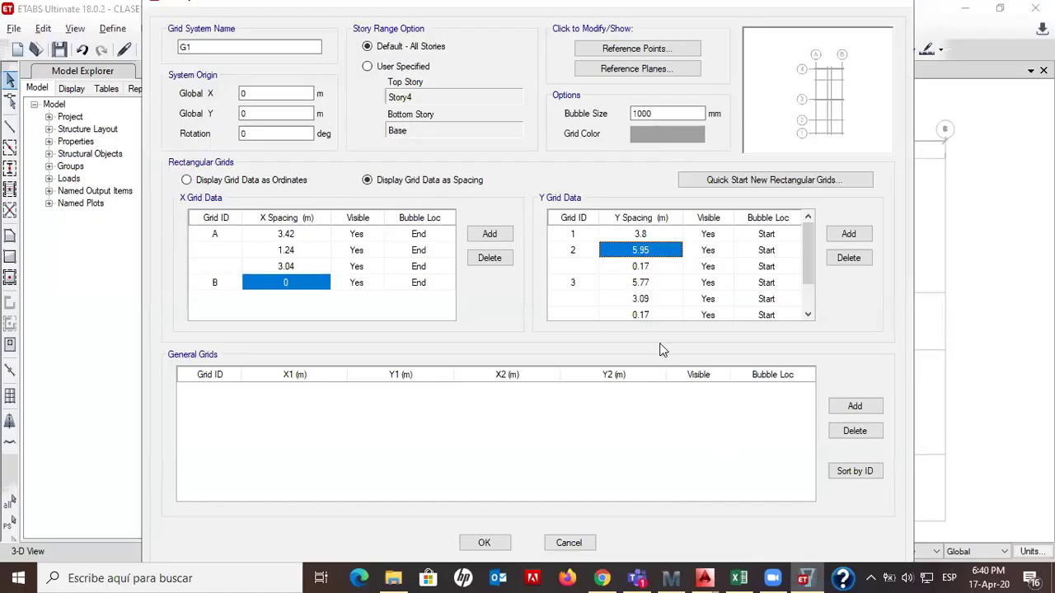
left_click(657, 250)
left_click_drag(652, 264, 657, 285)
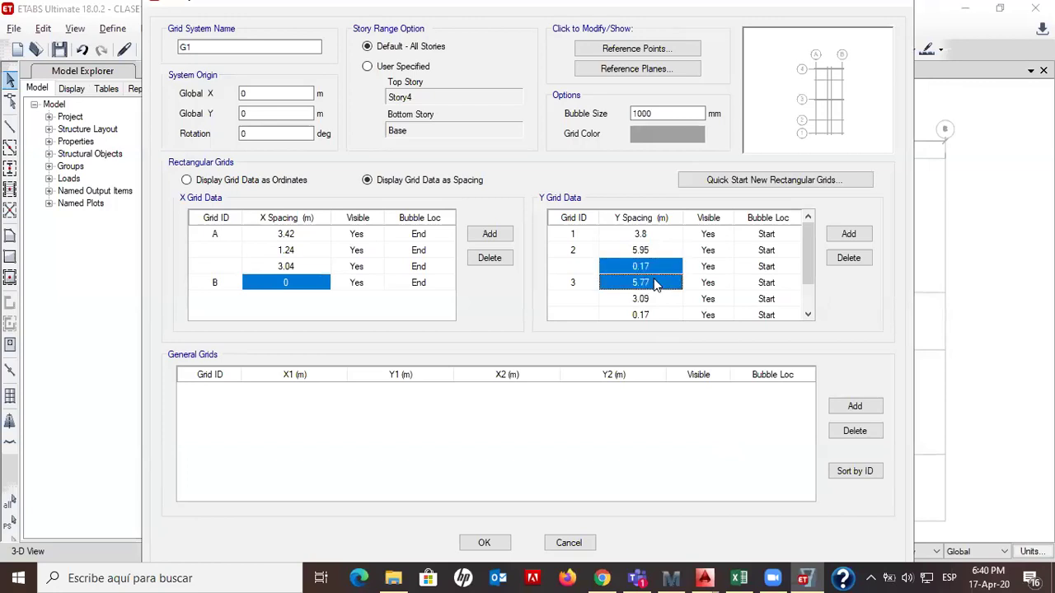
left_click(649, 250)
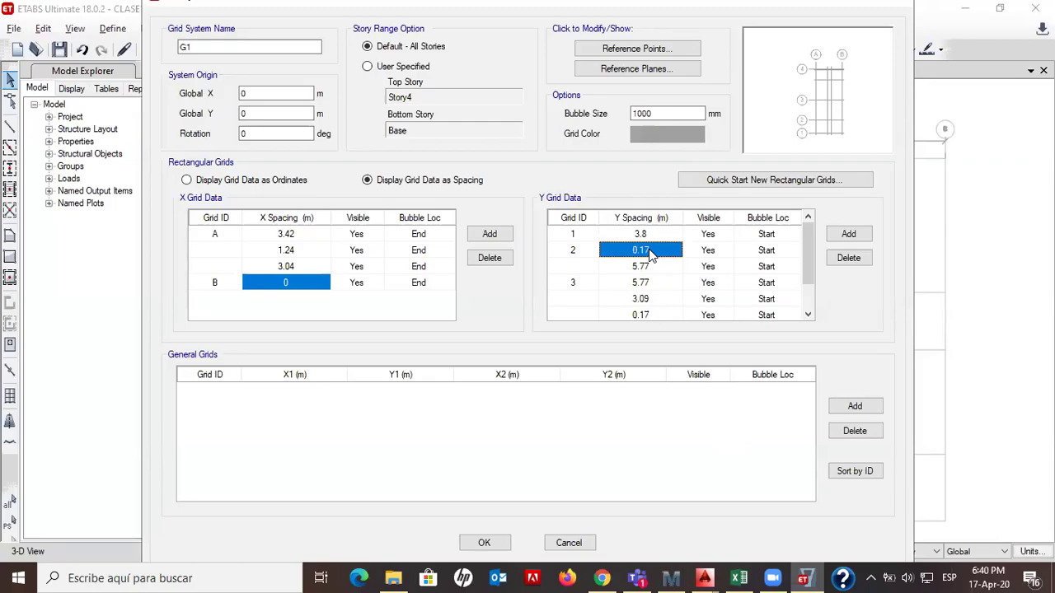
key("alt+Tab")
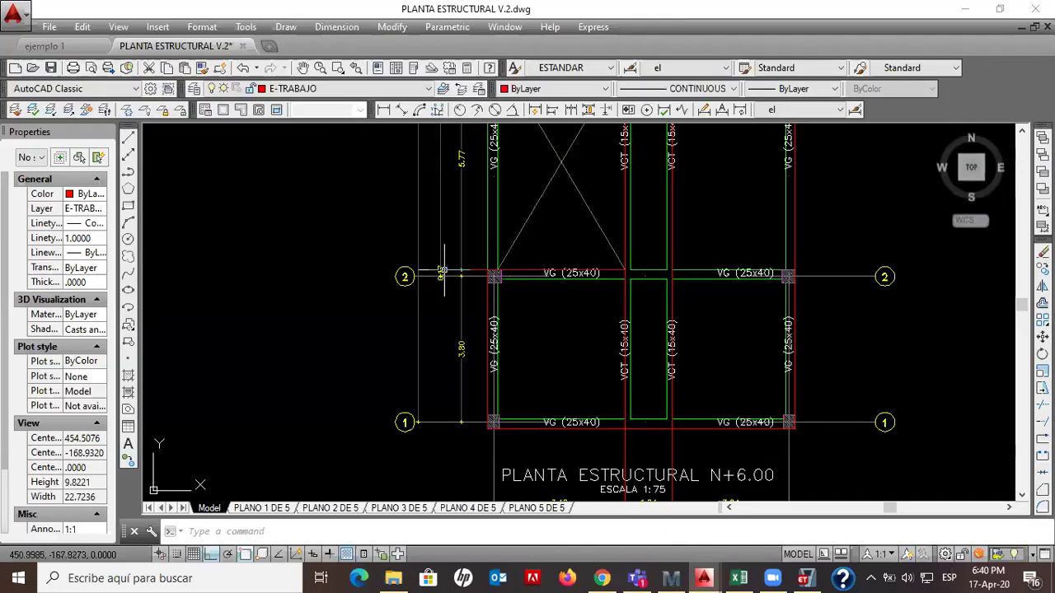
mouse_move(454, 238)
middle_mouse_down()
mouse_move(469, 357)
mouse_move(463, 417)
middle_mouse_up()
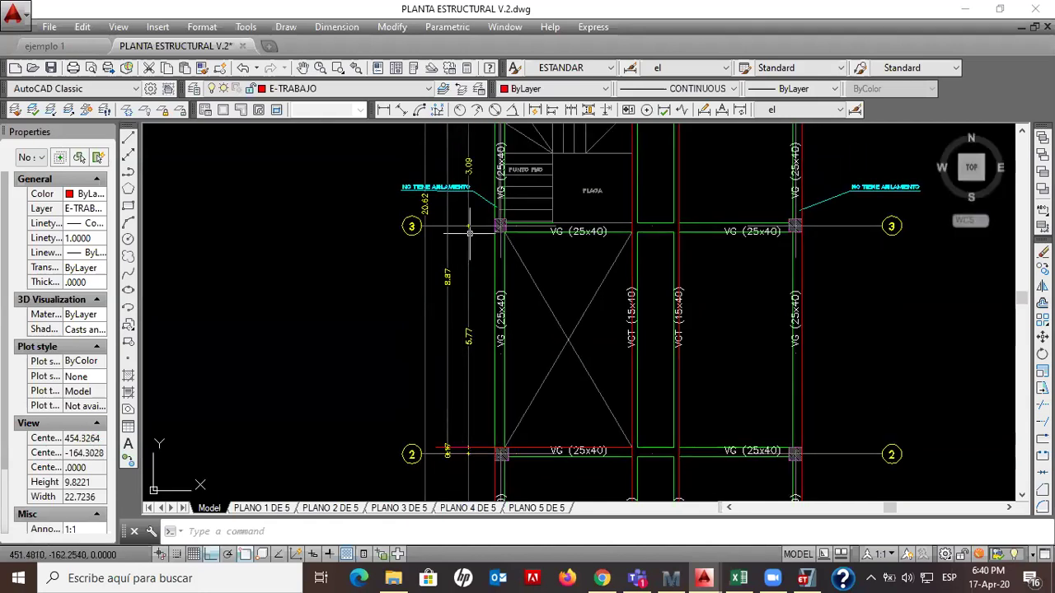
left_click(46, 47)
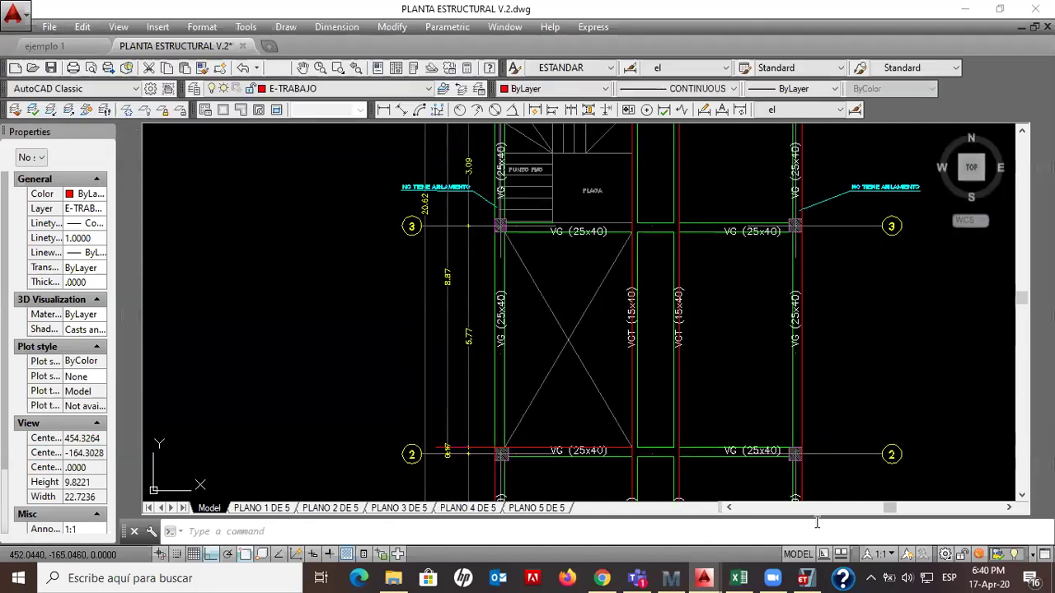
left_click(803, 577)
left_click(638, 267)
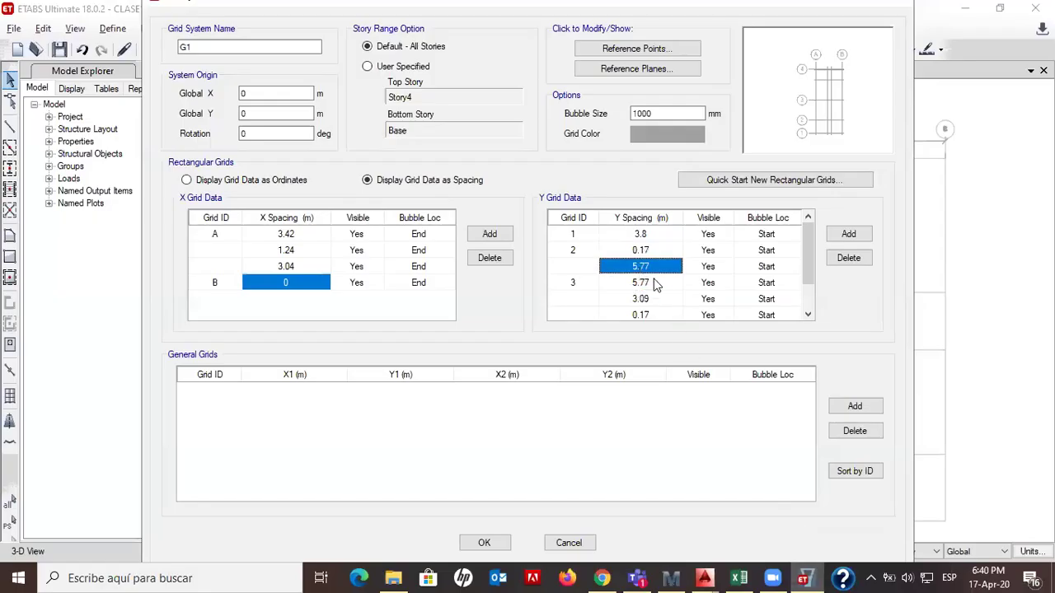
Check the AutoCAD dimension above grid 3, set the Y spacing of grid 3 to 3.09 m in ETABS and consult the plan again
left_click(648, 283)
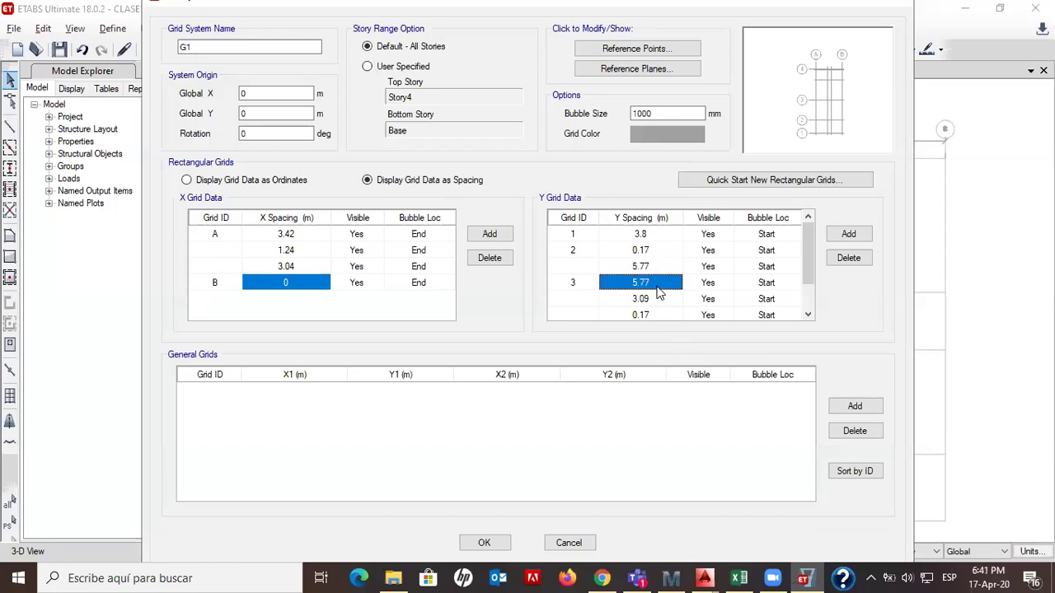
key("alt+Tab")
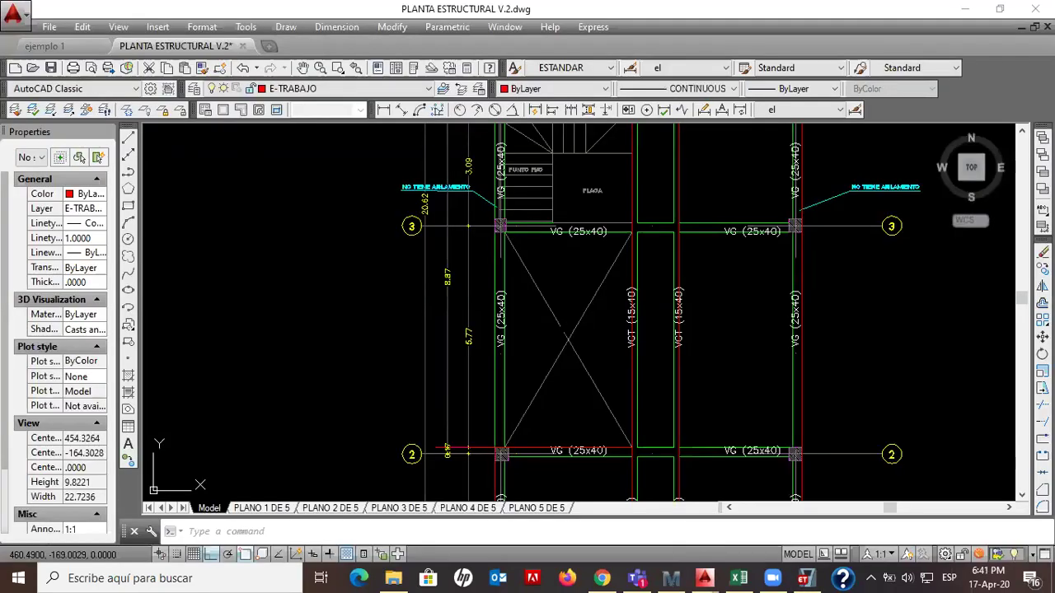
middle_click_drag(472, 210, 475, 384)
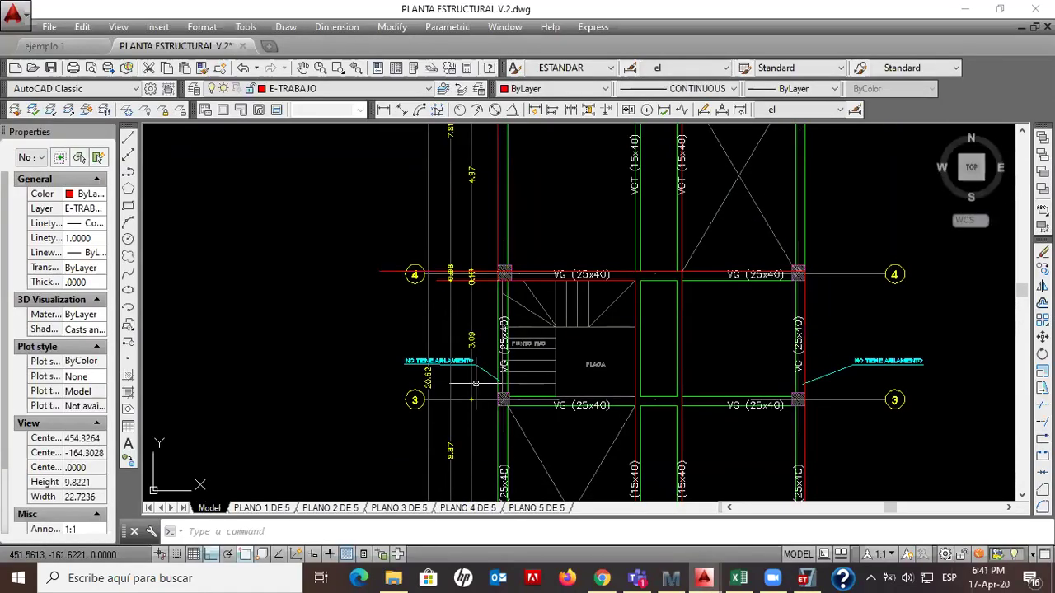
key("alt+Tab")
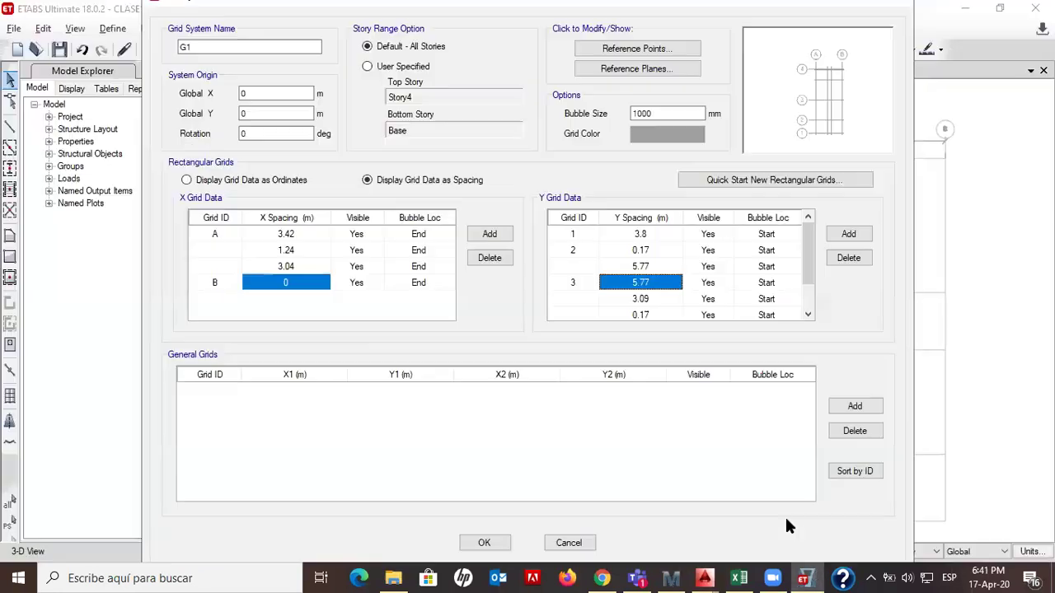
type("3.09")
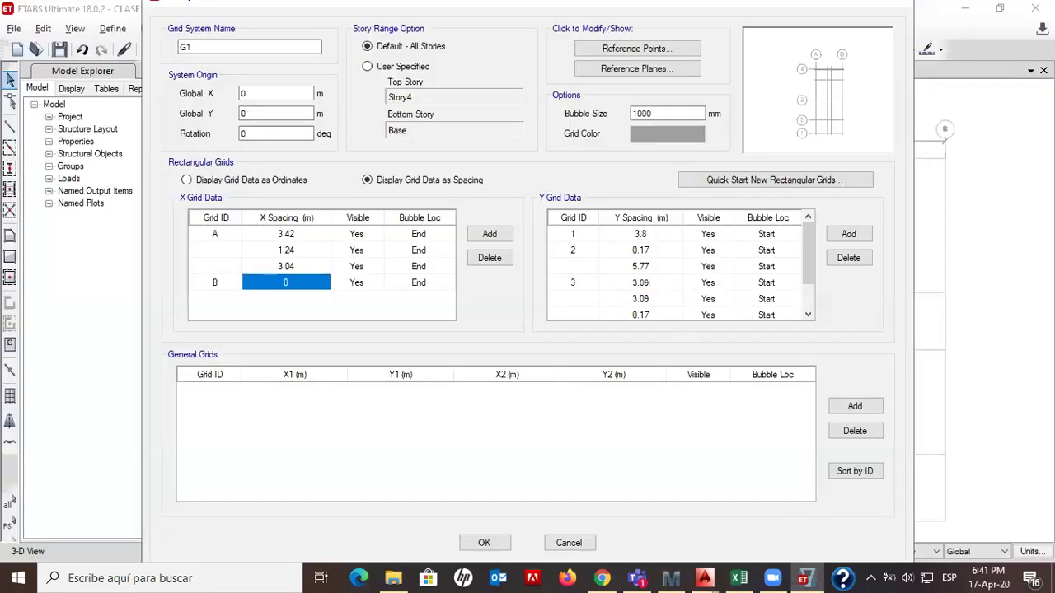
key("Return")
key("alt+Tab")
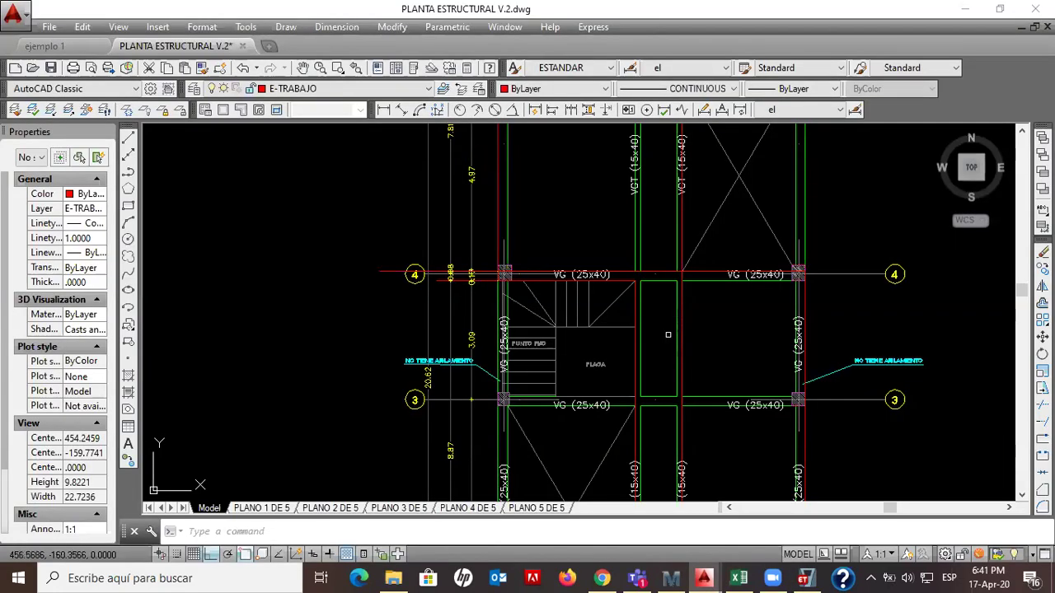
left_click(804, 578)
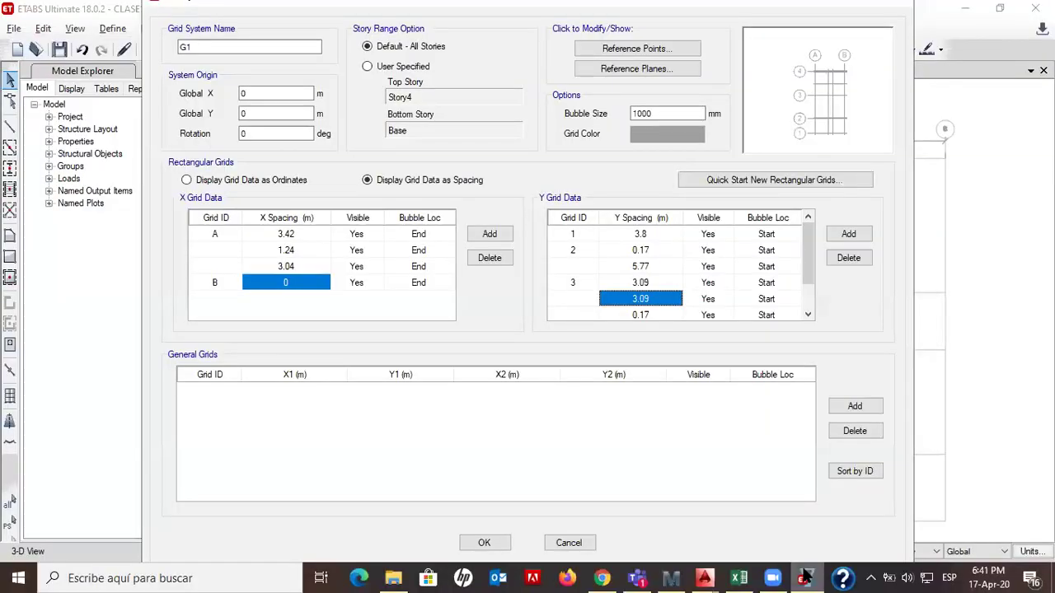
Set the Y spacing of the unlabelled row below grid 3 to 0.17 m and give the following row the ID 4
type("0.17")
key("Return")
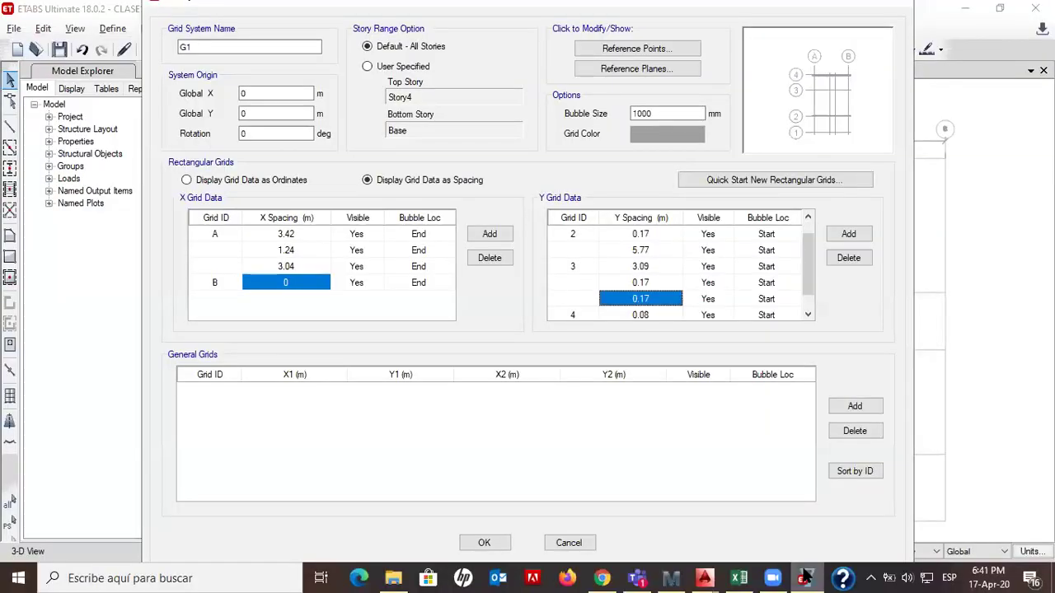
key("Left")
type("4")
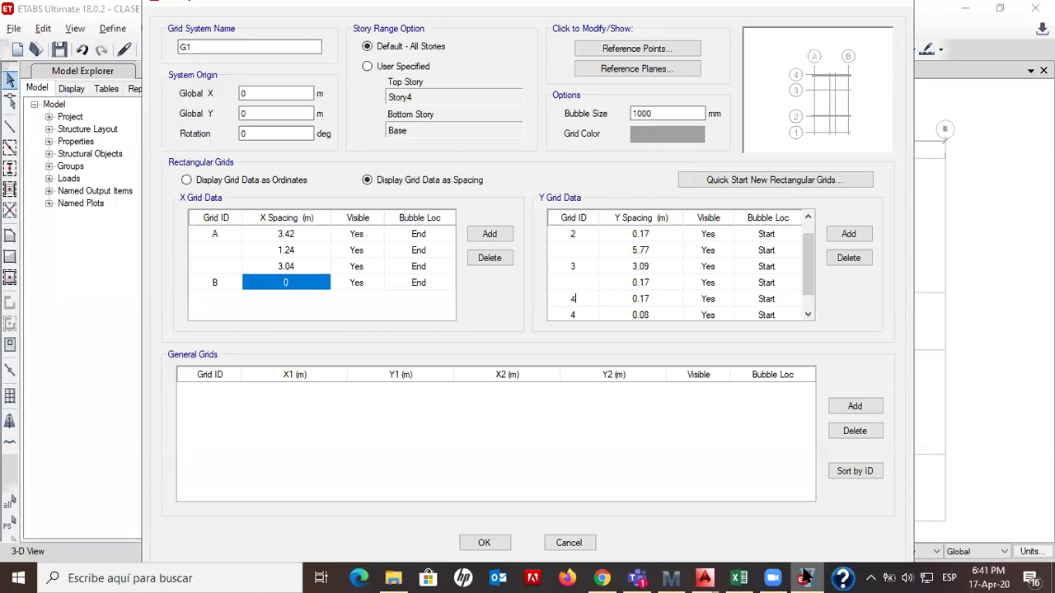
key("Return")
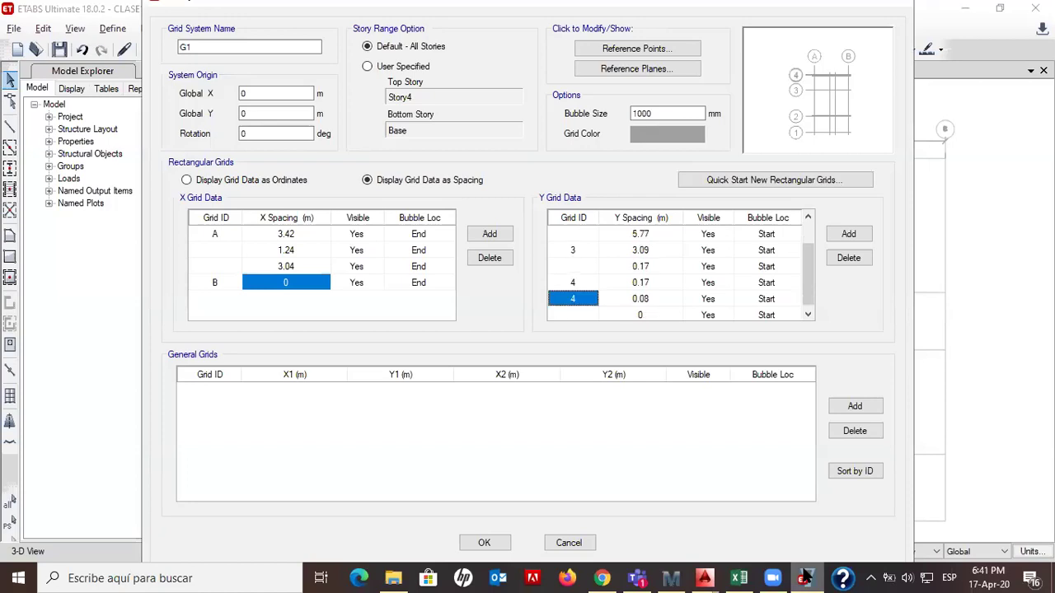
Set the Y spacing of the newly labelled grid 4 to 0.08 m and clear the duplicate ID 4 in the row below
left_click(658, 285)
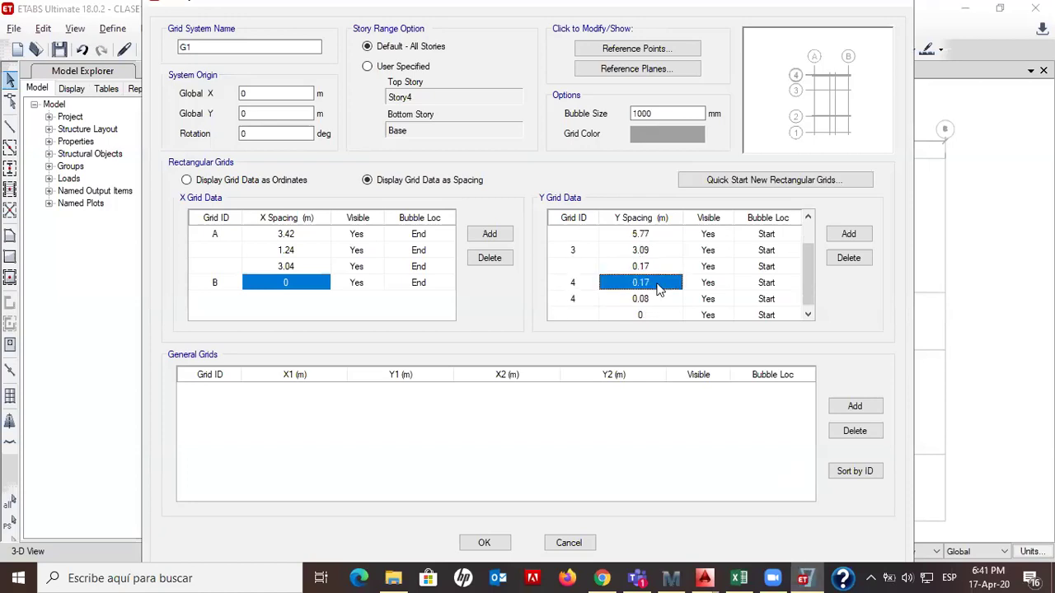
type("0")
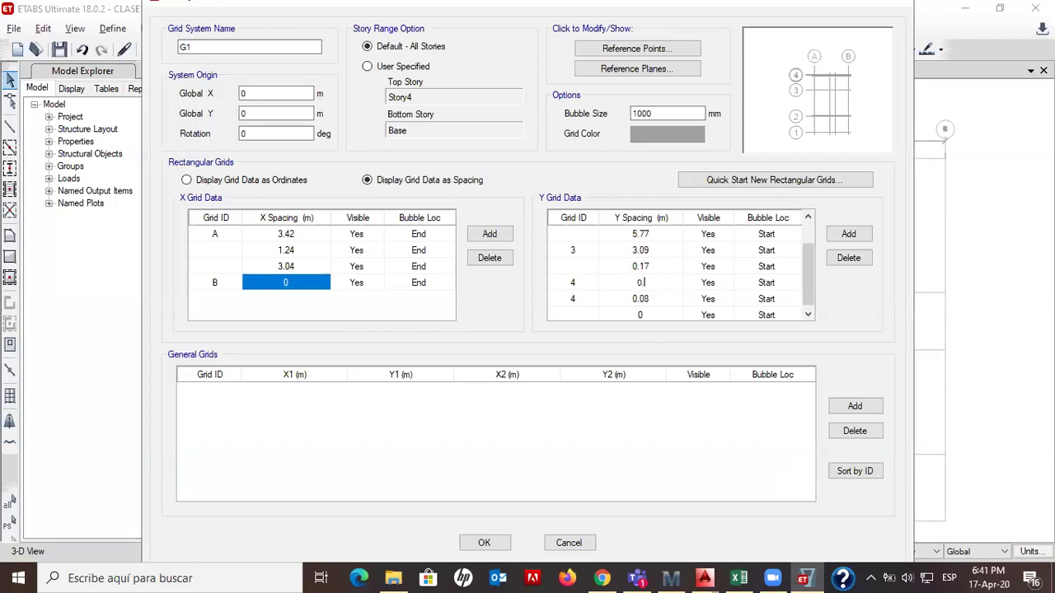
type(".08")
left_click(589, 302)
key("BackSpace")
Check the dimension above grid 4 in the AutoCAD plan and set the Y spacing of the unlabelled row below grid 4 to 4.97 m in ETABS
left_click(636, 302)
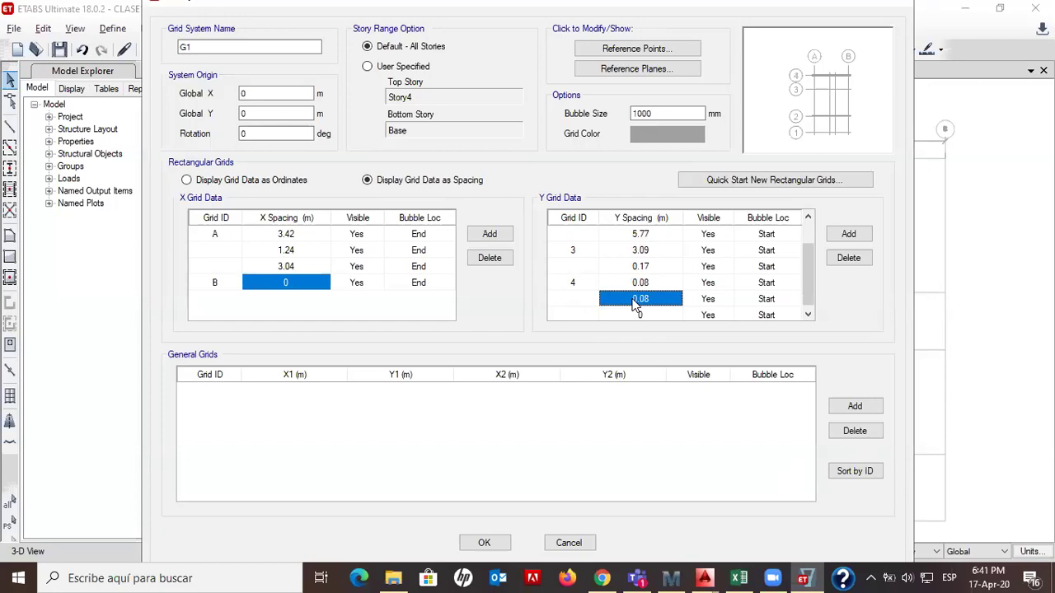
key("alt+Tab")
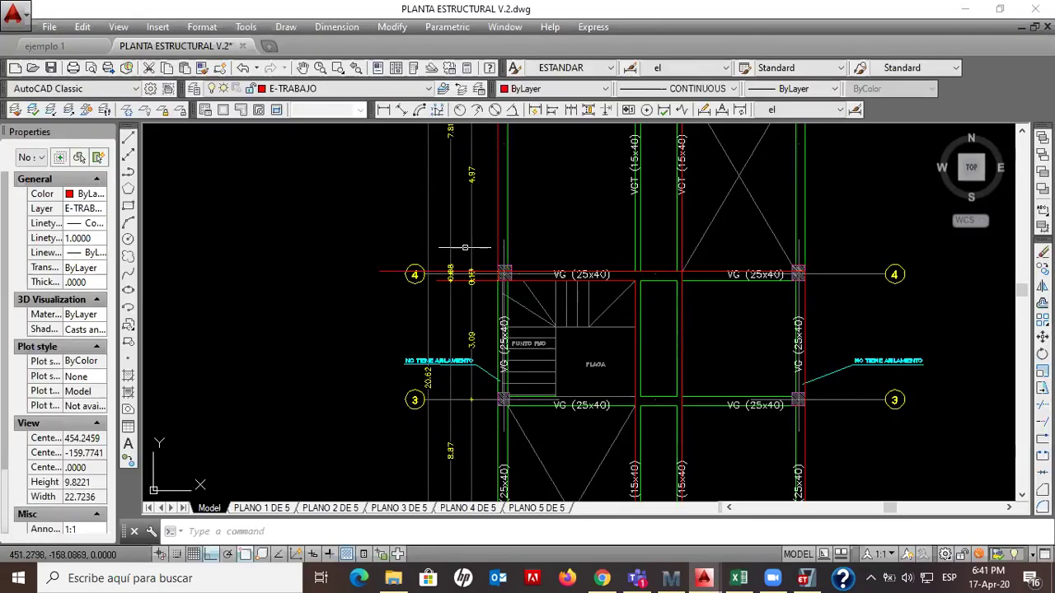
middle_click_drag(452, 244, 453, 354)
middle_click_drag(471, 224, 464, 269)
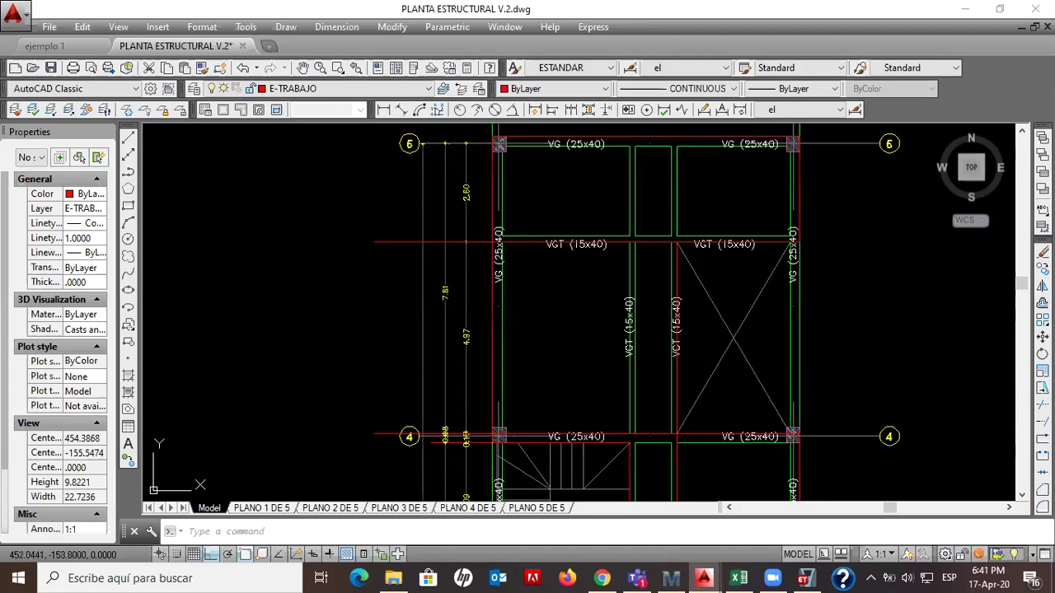
left_click(808, 577)
type("4.97")
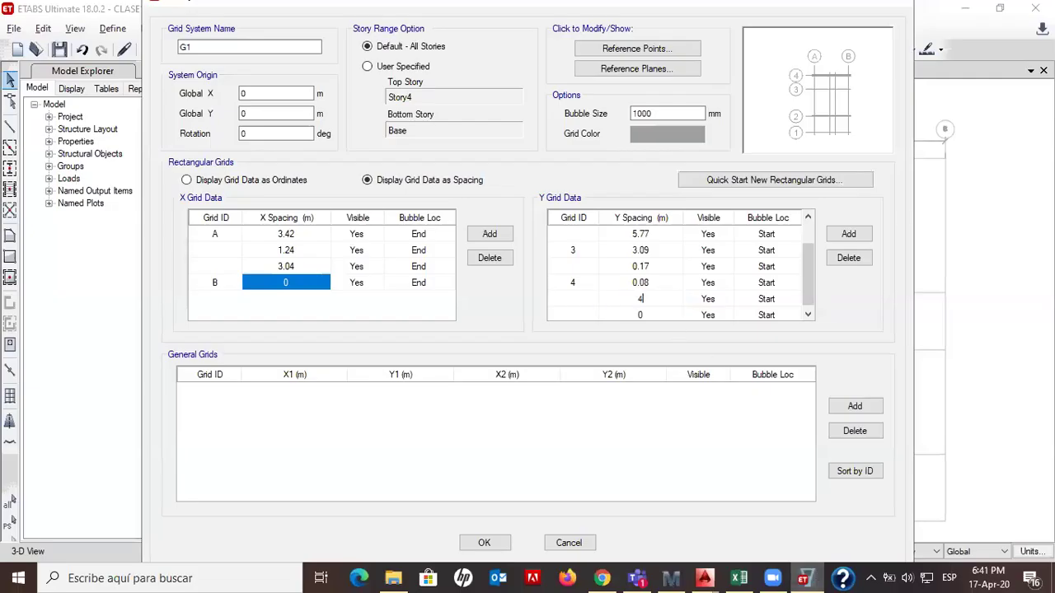
Check the AutoCAD dimension just below grid 5, try 2.60 m as the last Y spacing in ETABS and add another Y grid row
left_click(659, 315)
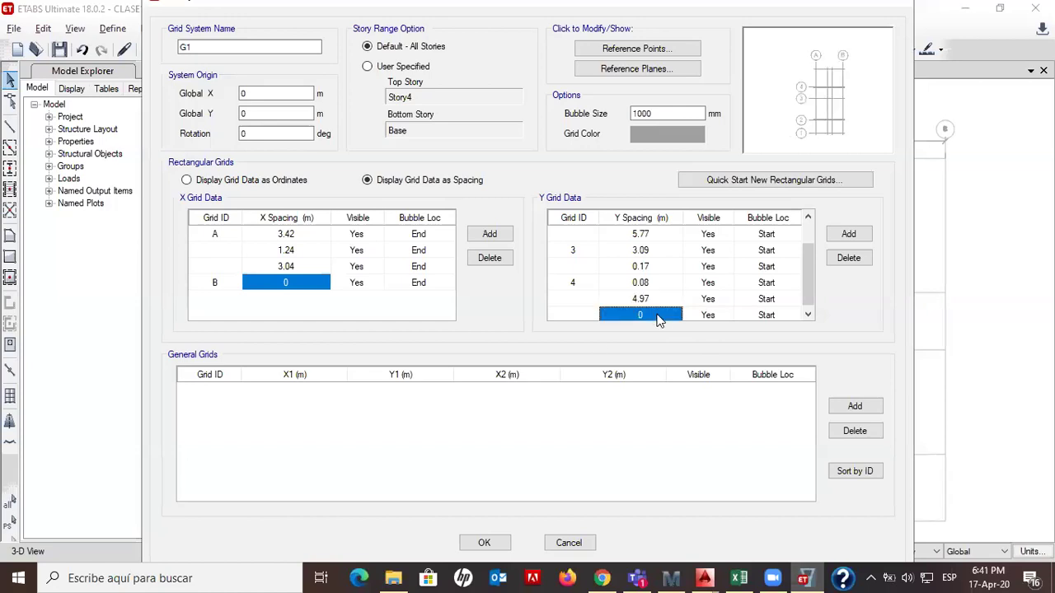
key("alt+Tab")
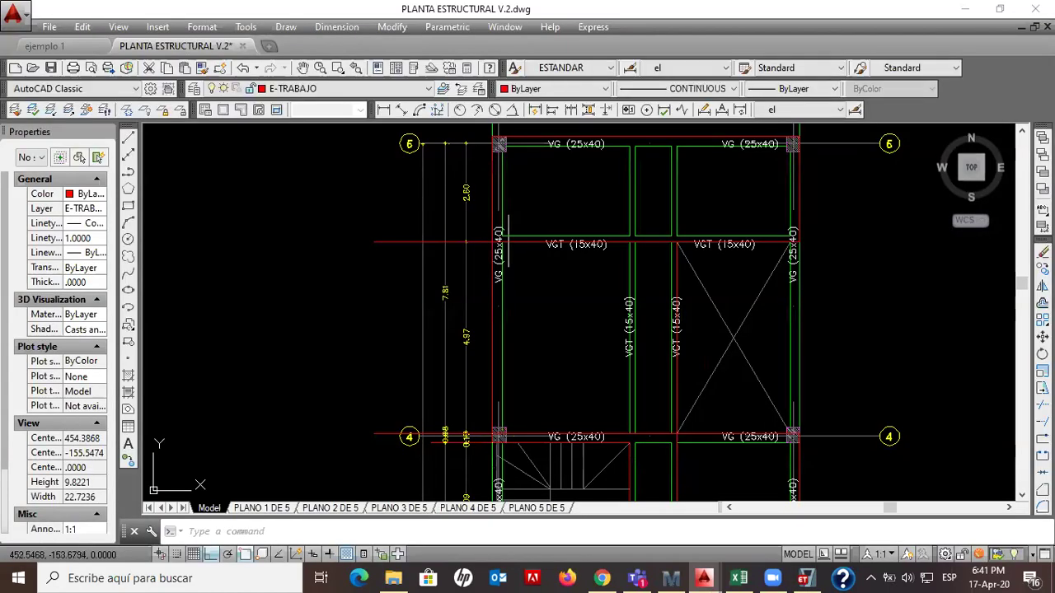
scroll(468, 239, "up", 4)
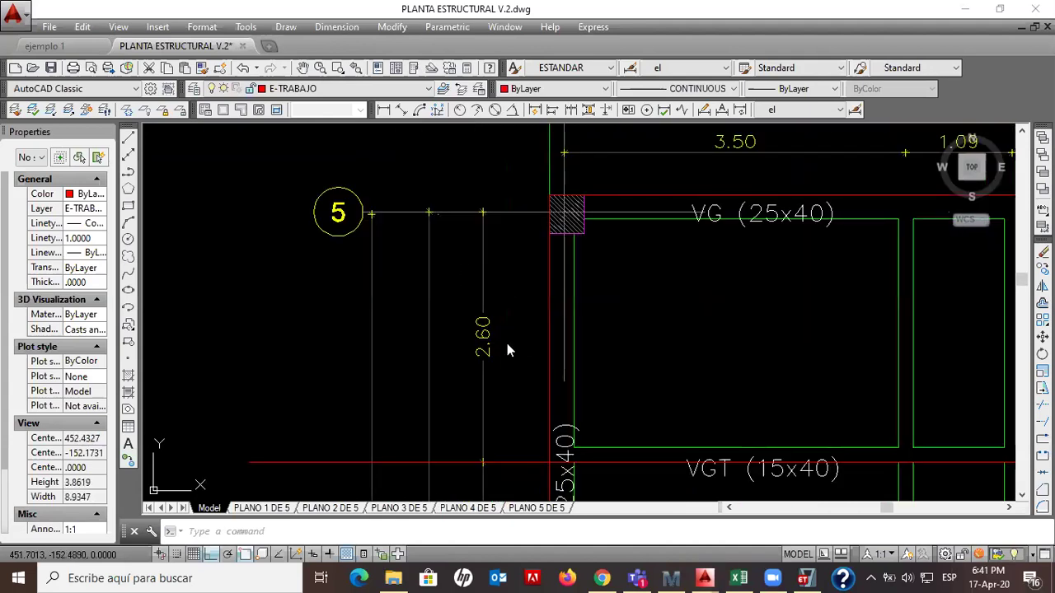
left_click(805, 578)
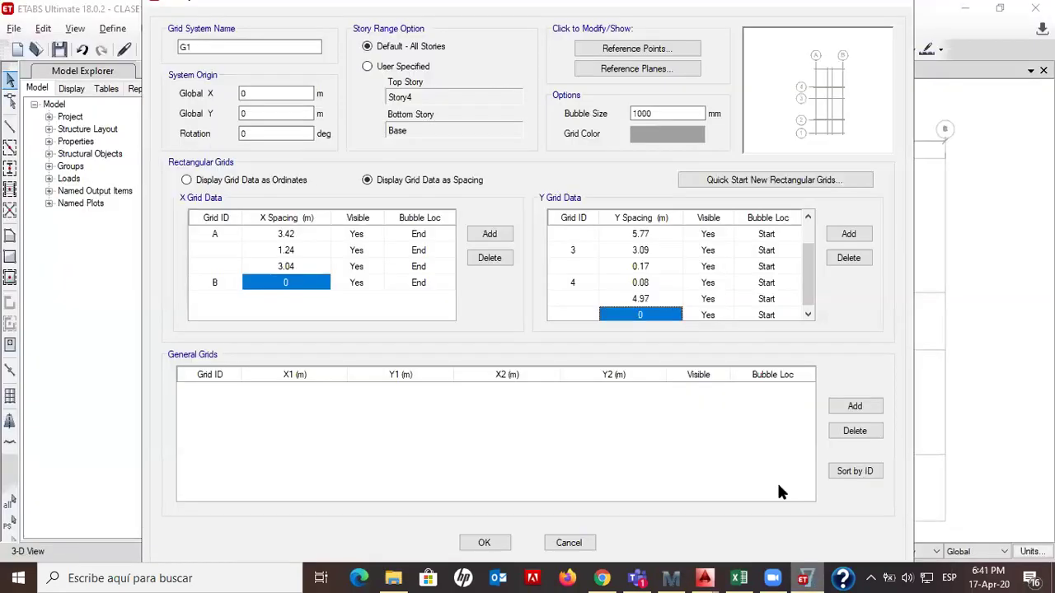
type("2.60")
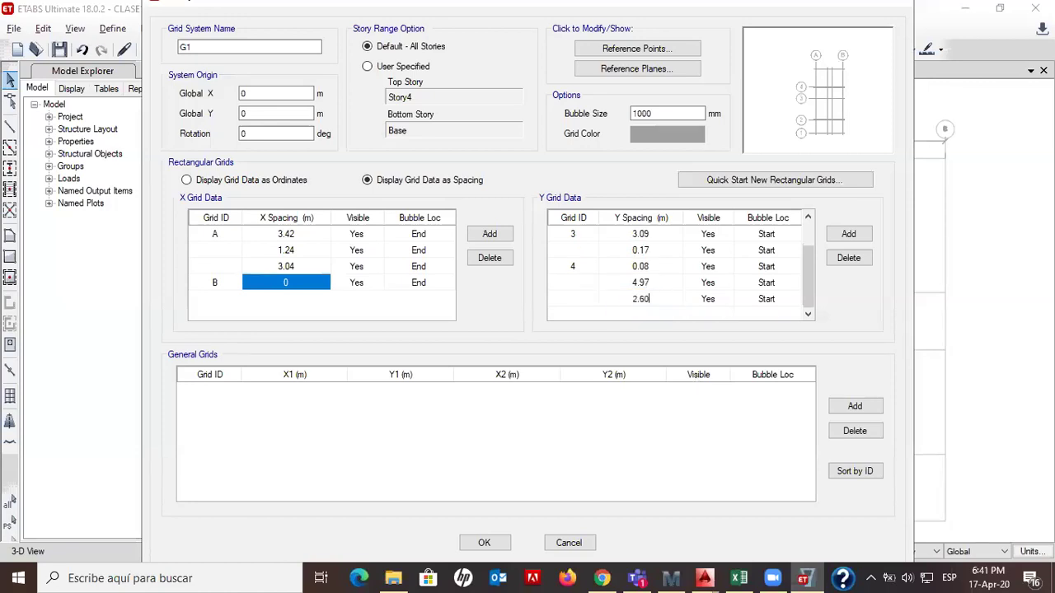
left_click(849, 234)
left_click(626, 283)
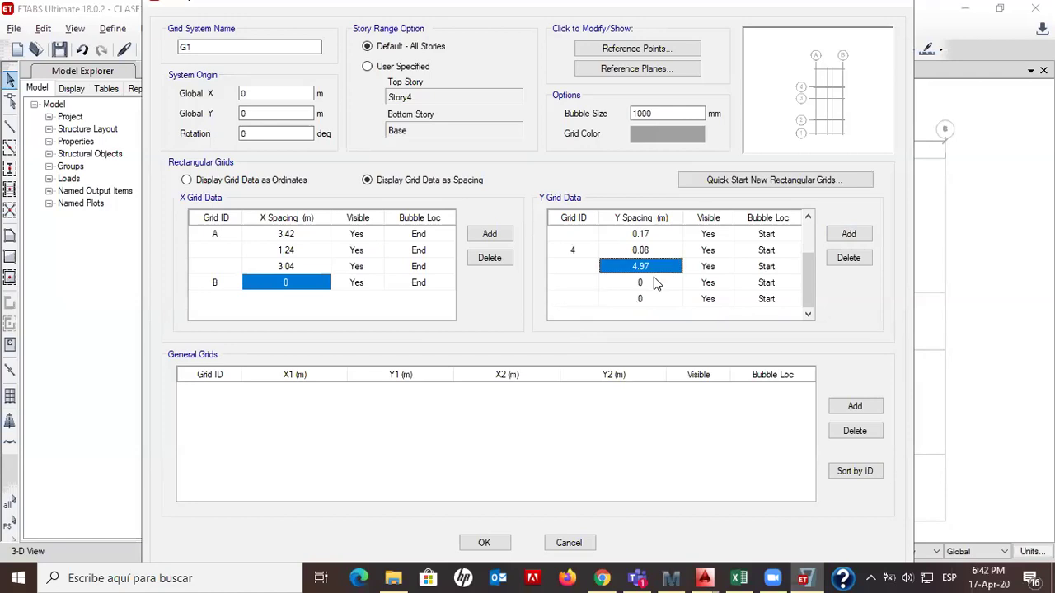
Recheck the AutoCAD plan, set the Y spacing of the row below 4.97 to 2.6 m and give the last Y row the ID 5
key("alt+Tab")
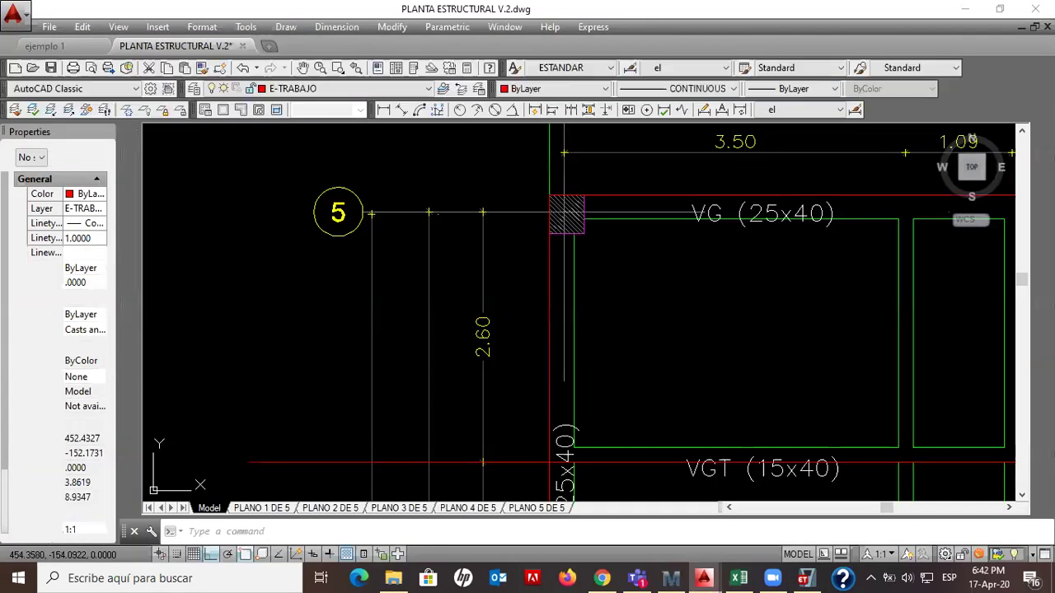
scroll(539, 424, "down", 2)
mouse_move(537, 426)
middle_mouse_down()
mouse_move(523, 261)
mouse_move(521, 273)
middle_mouse_up()
key("alt+Tab")
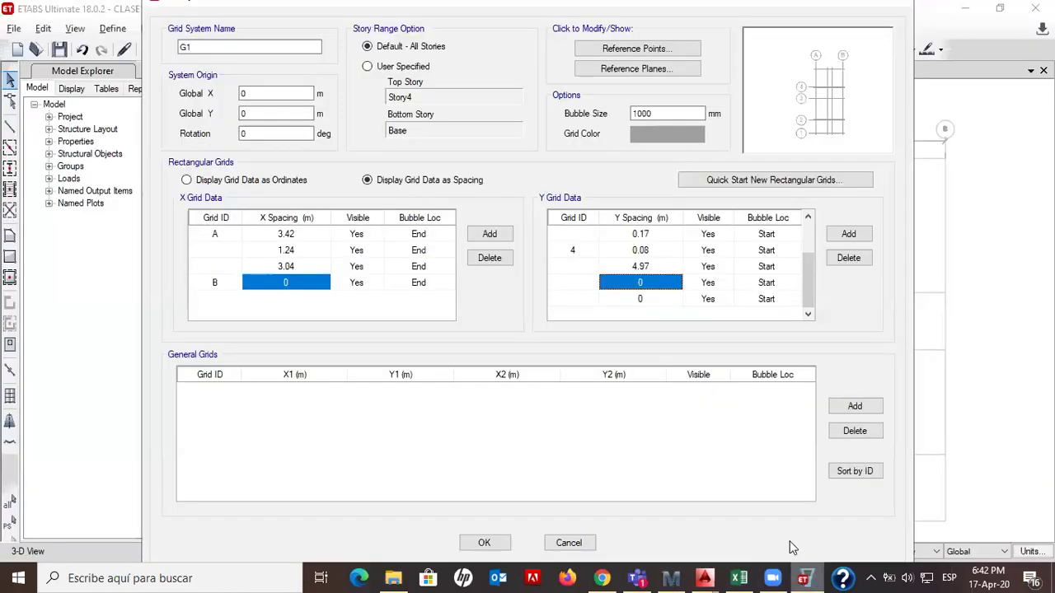
type("2.6")
left_click(641, 299)
left_click(577, 302)
type("5")
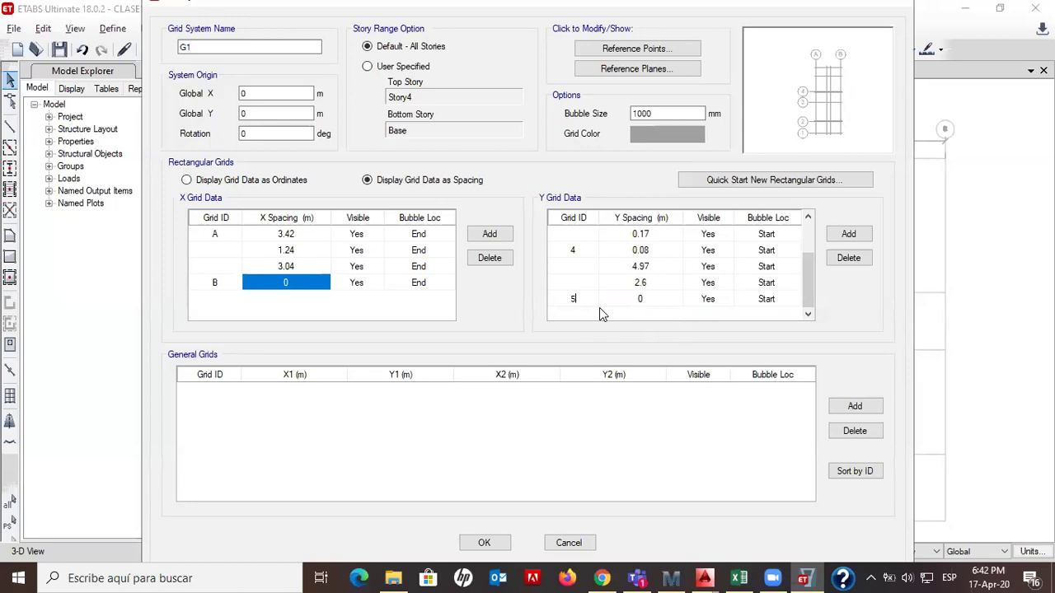
left_click(602, 270)
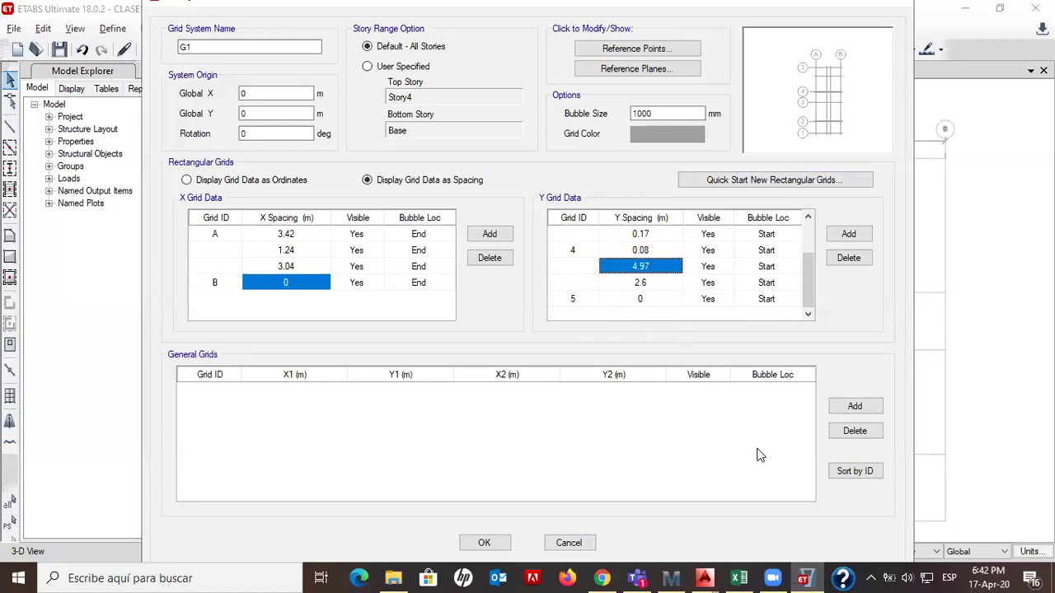
Accept the grid system and story edits and refresh the model views
left_click(484, 542)
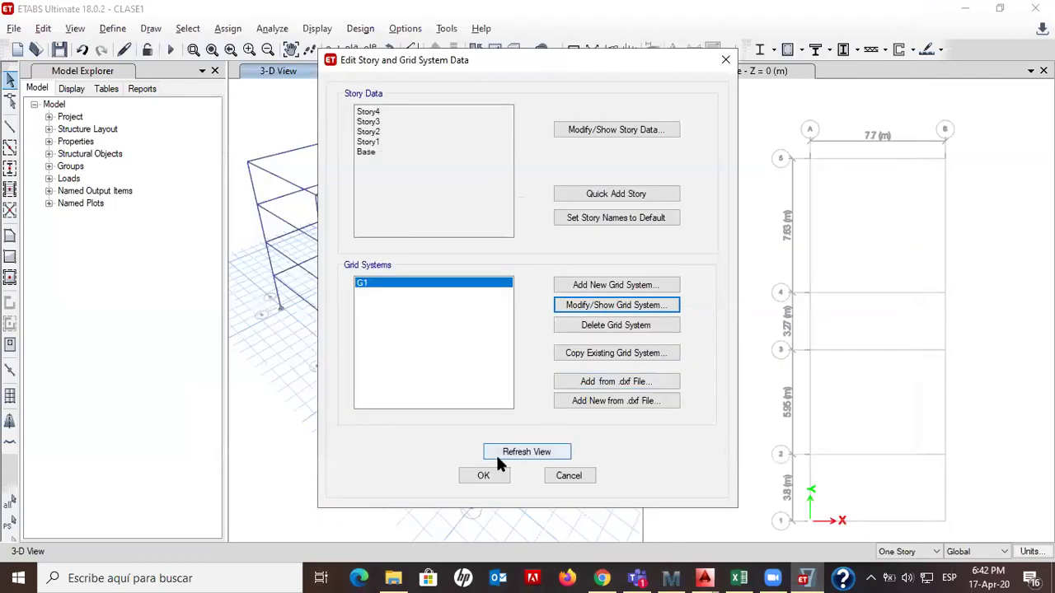
left_click(485, 475)
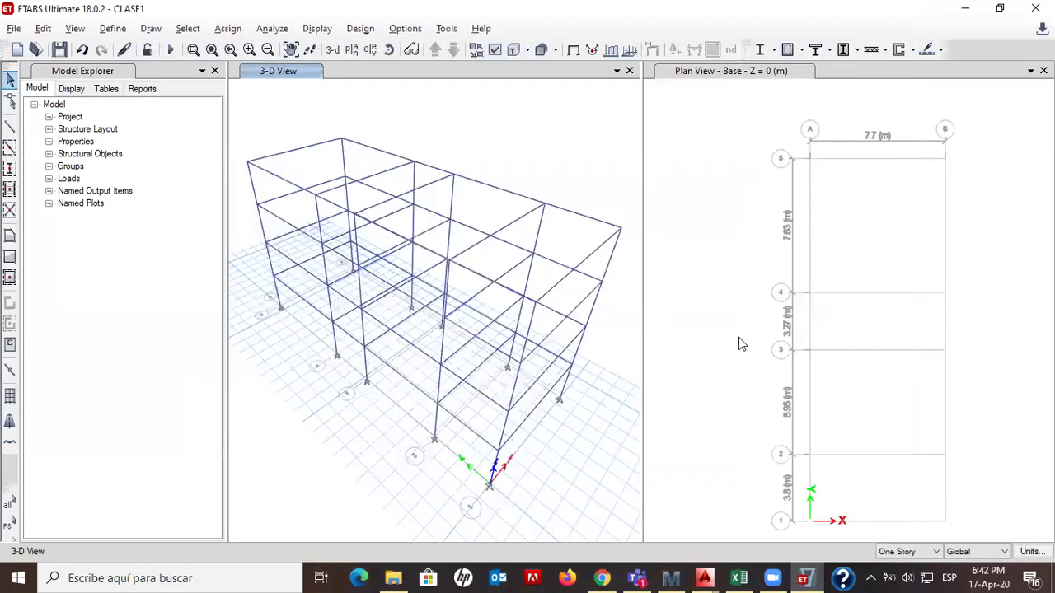
left_click(123, 51)
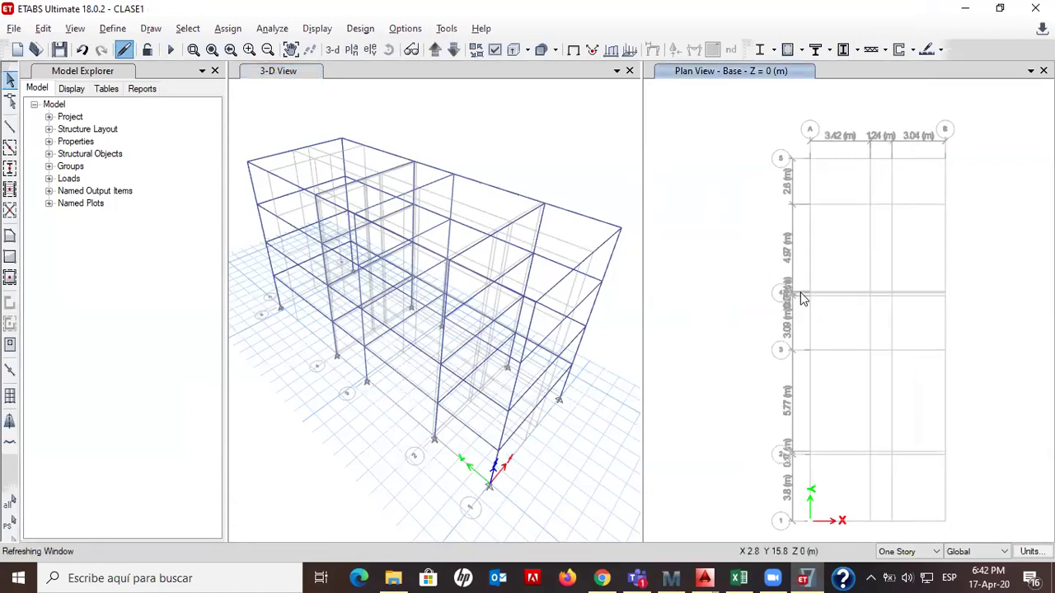
Examine the secondary grid lines around grids 4 and 5 and the complete grid layout in the Base plan view
scroll(801, 299, "up", 2)
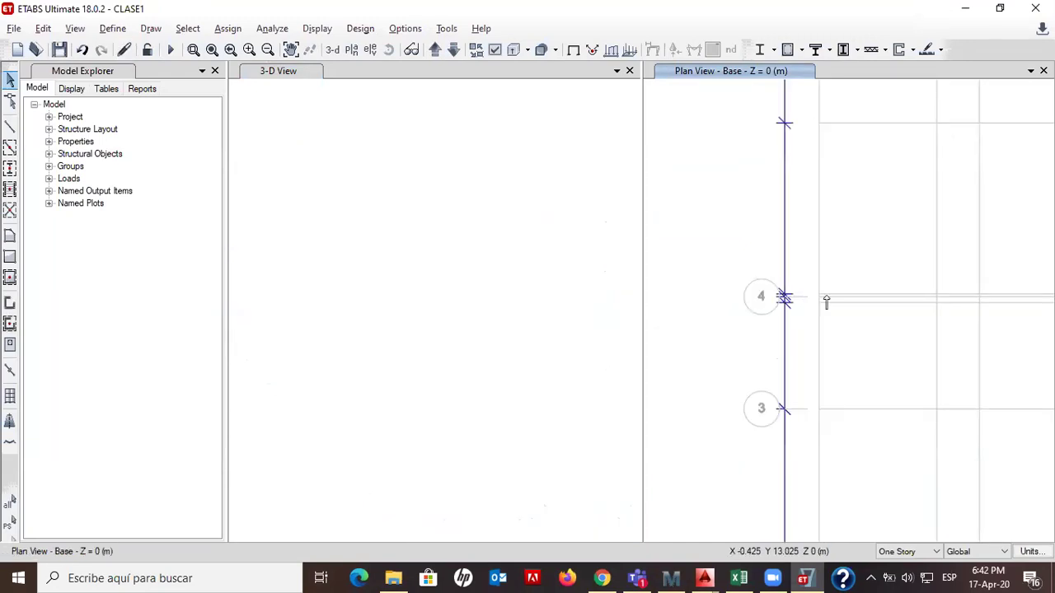
scroll(826, 302, "up", 3)
scroll(840, 305, "down", 1)
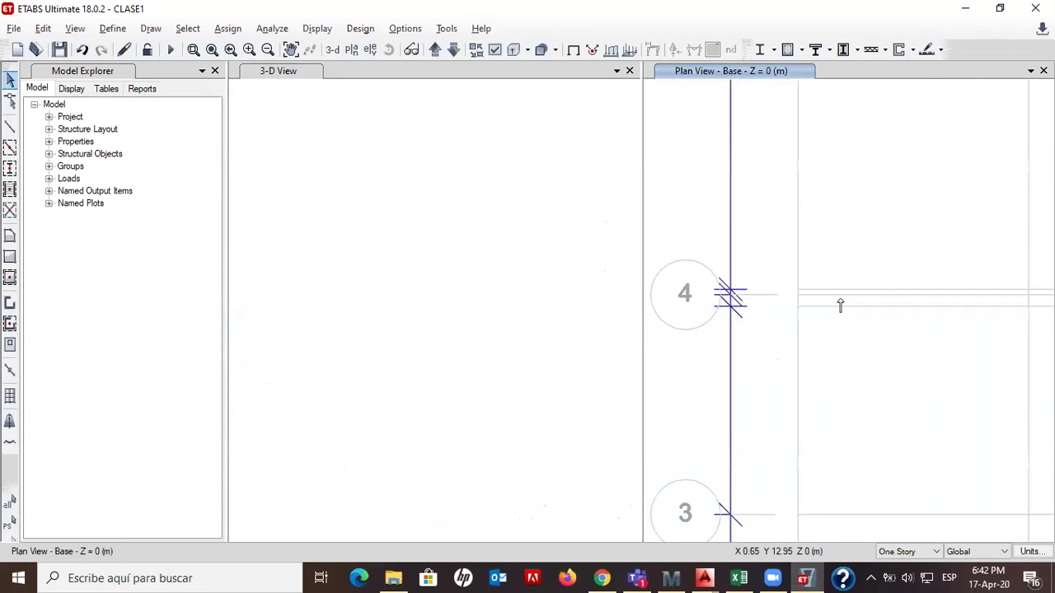
scroll(840, 304, "down", 3)
scroll(880, 297, "up", 2)
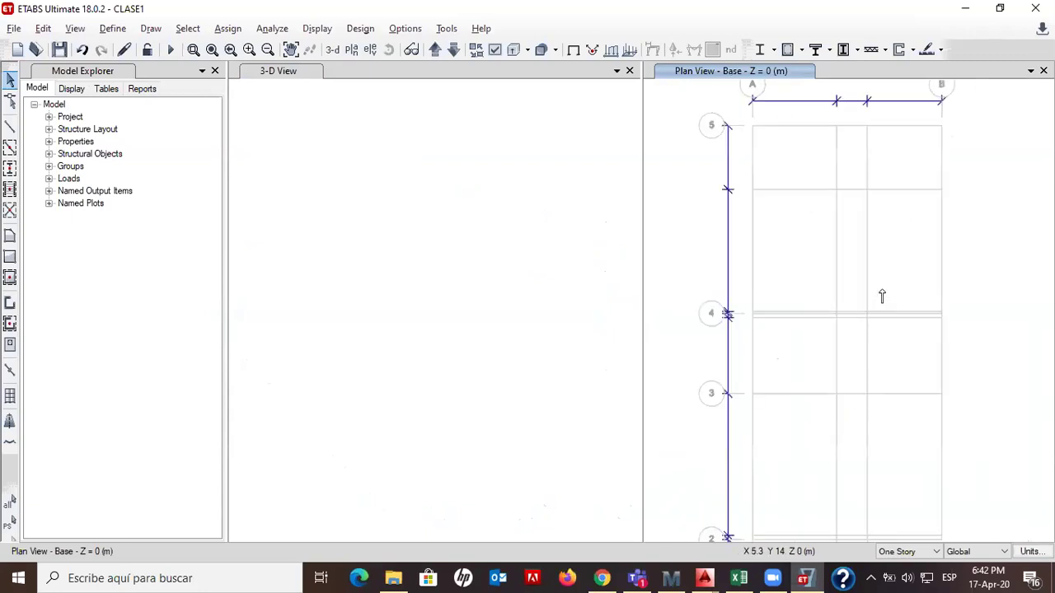
scroll(841, 299, "down", 3)
scroll(814, 250, "up", 3)
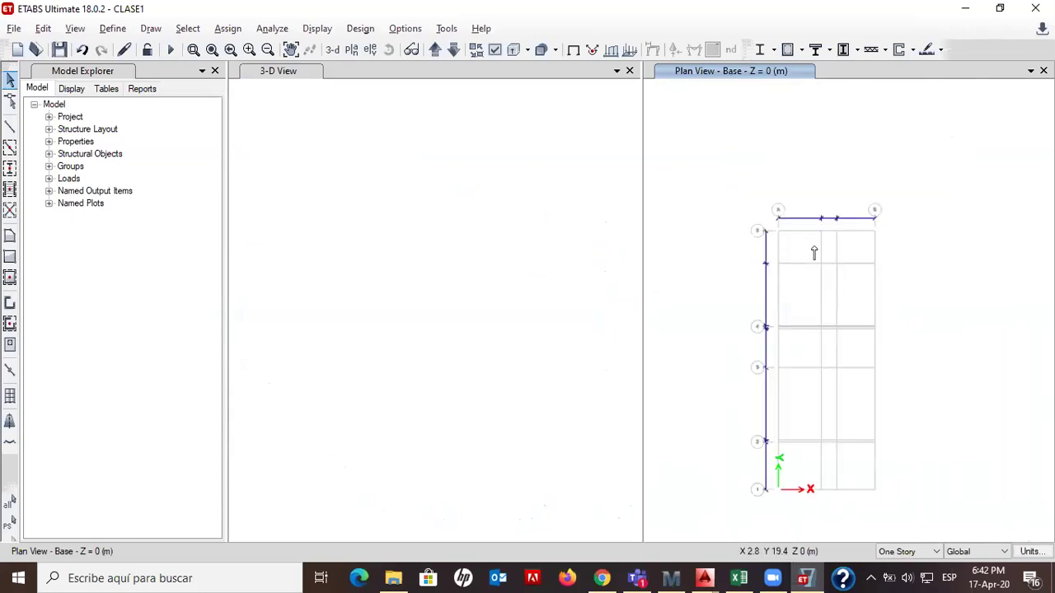
scroll(789, 212, "up", 1)
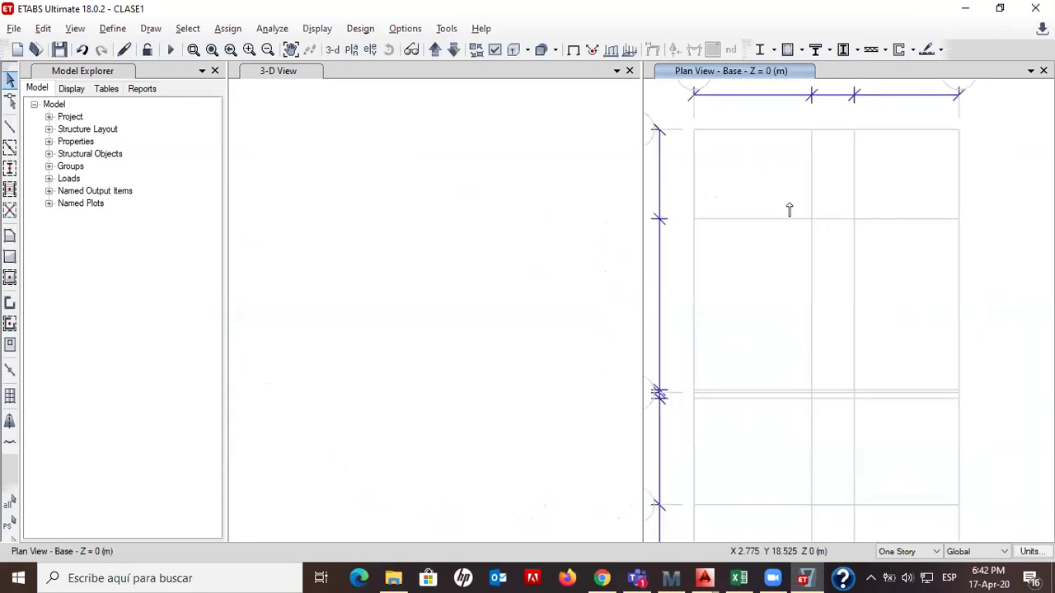
scroll(788, 212, "down", 3)
middle_click_drag(798, 253, 791, 219)
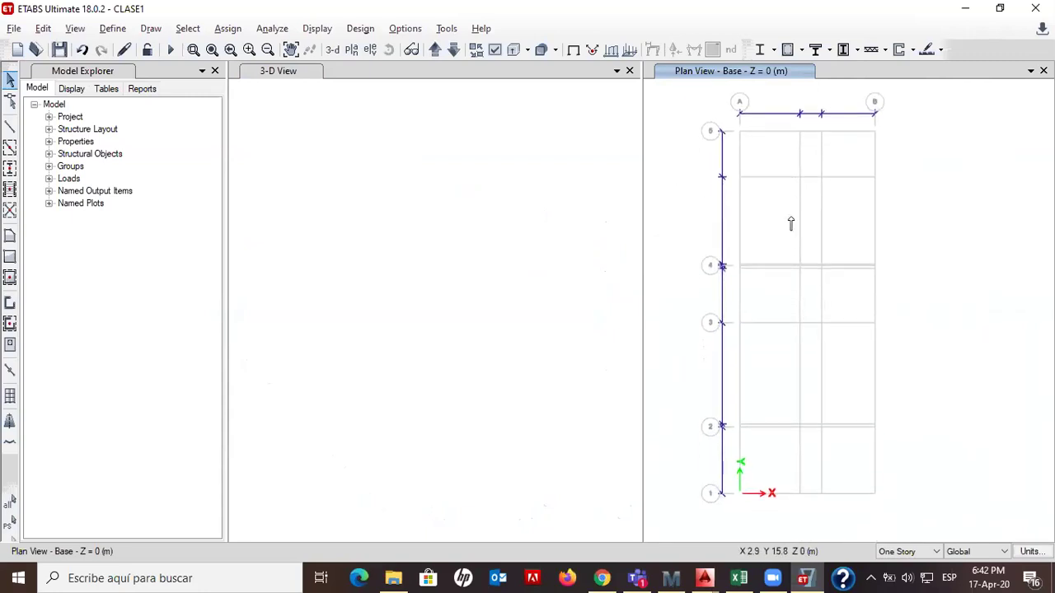
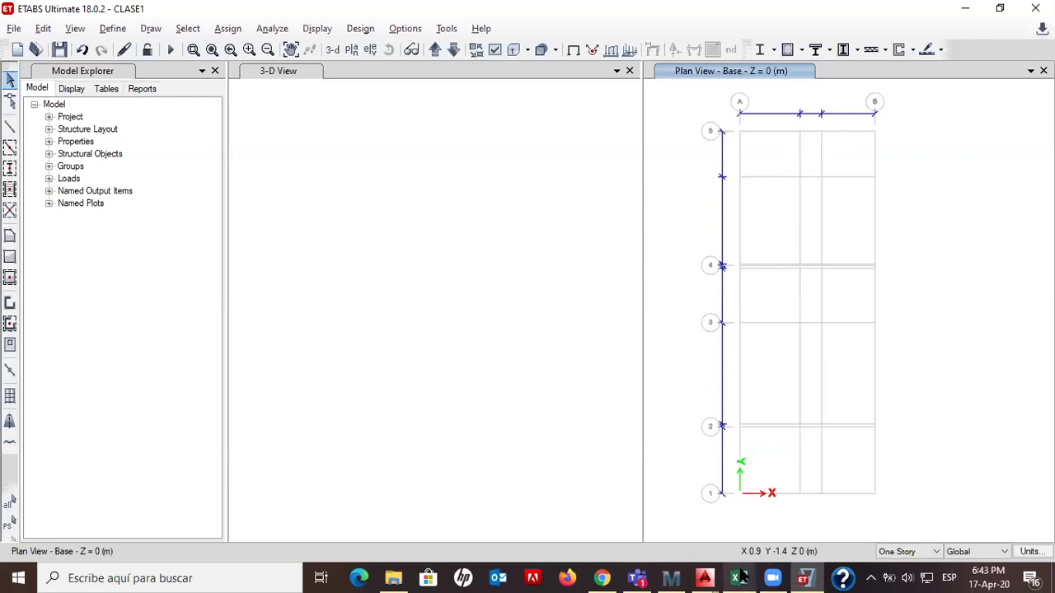
Switch to the Excel workbook FHE (tabora).xlsx and show the CARGAS MODELO sheet
mouse_move(740, 577)
left_click(742, 508)
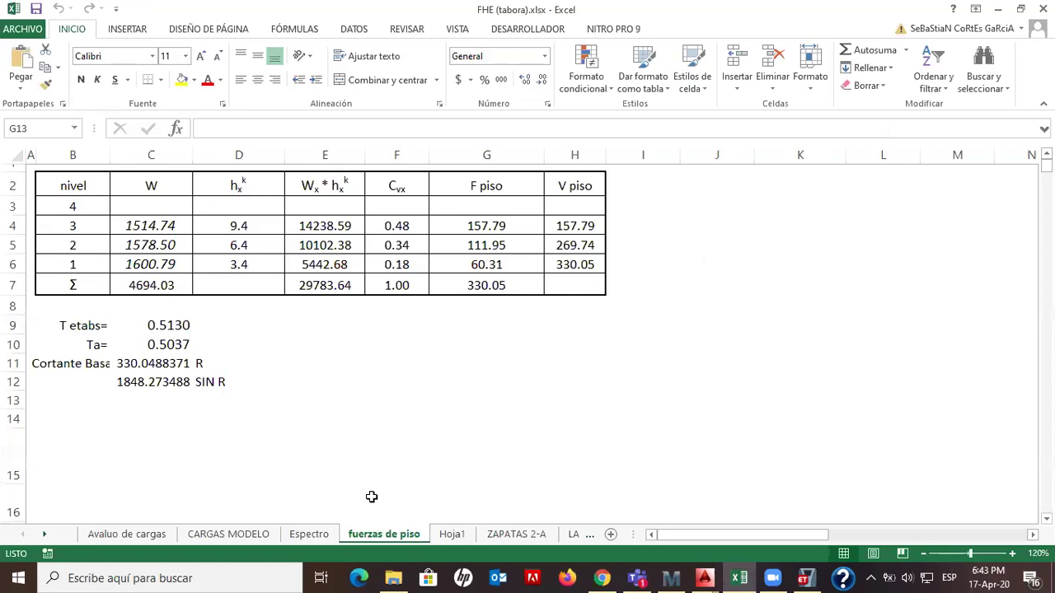
left_click(272, 534)
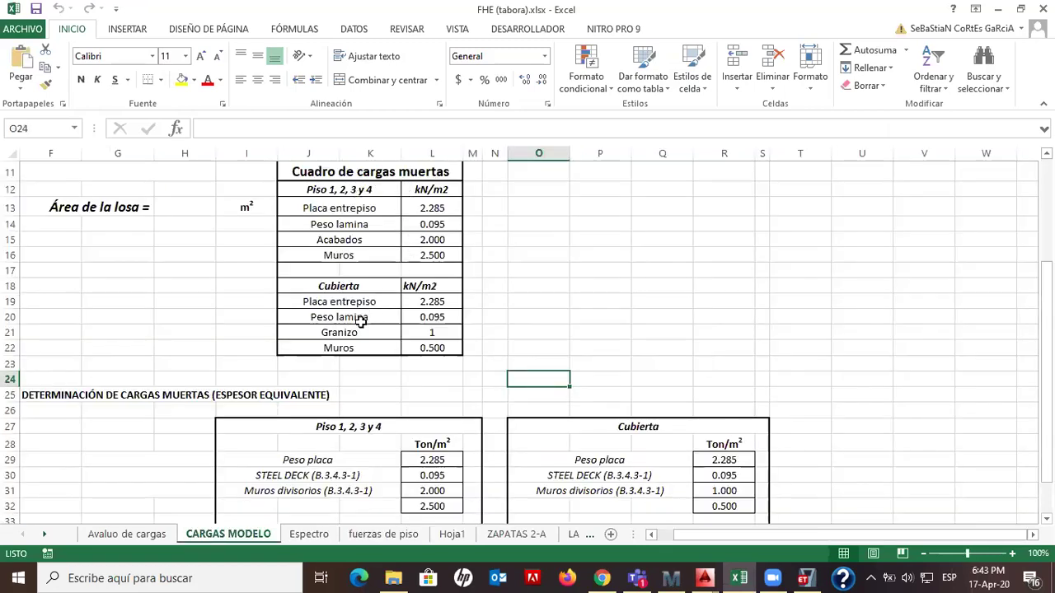
Clear the Peso lamina labels in cells J14 and J20 of the Cuadro de cargas muertas table
left_click_drag(344, 206, 353, 239)
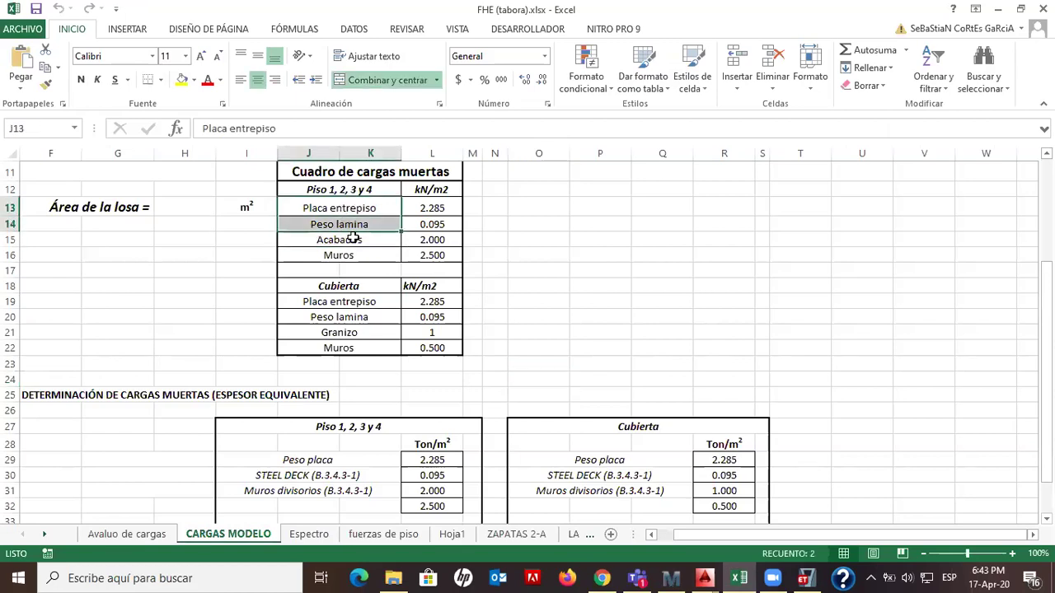
left_click(369, 225)
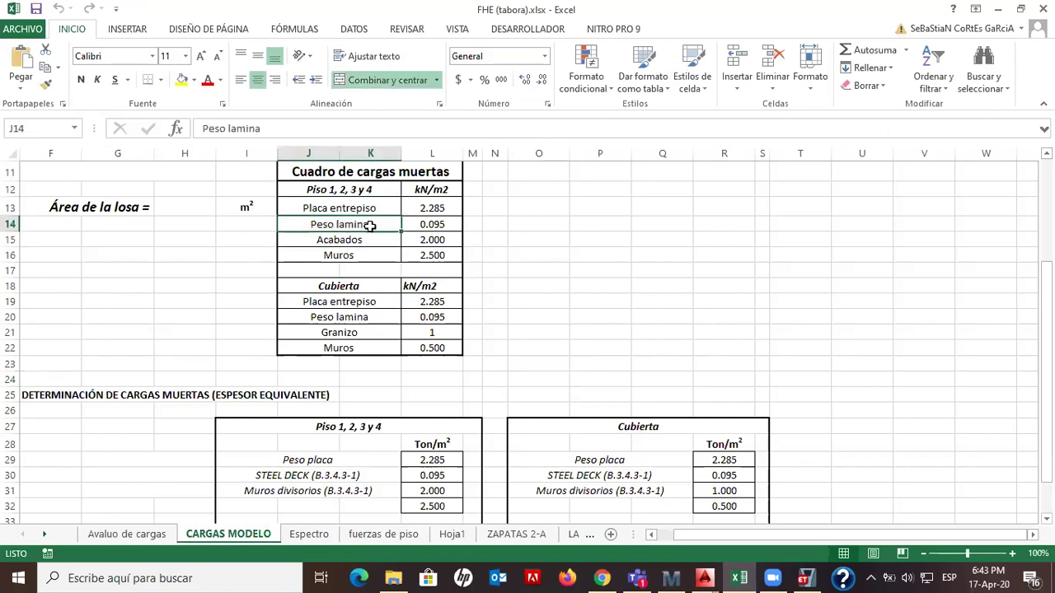
key("Delete")
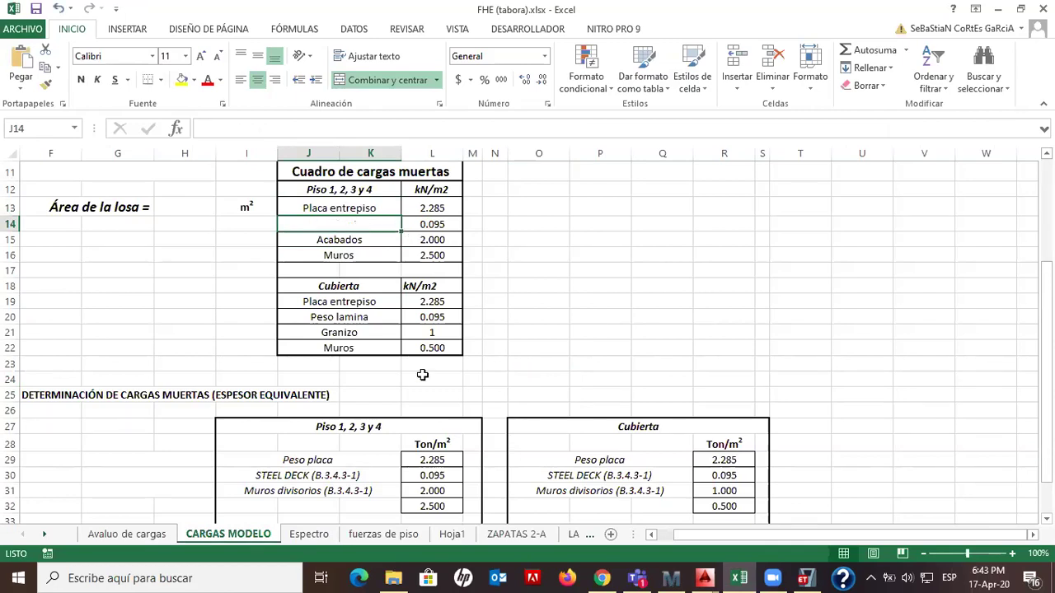
left_click(367, 317)
key("Delete")
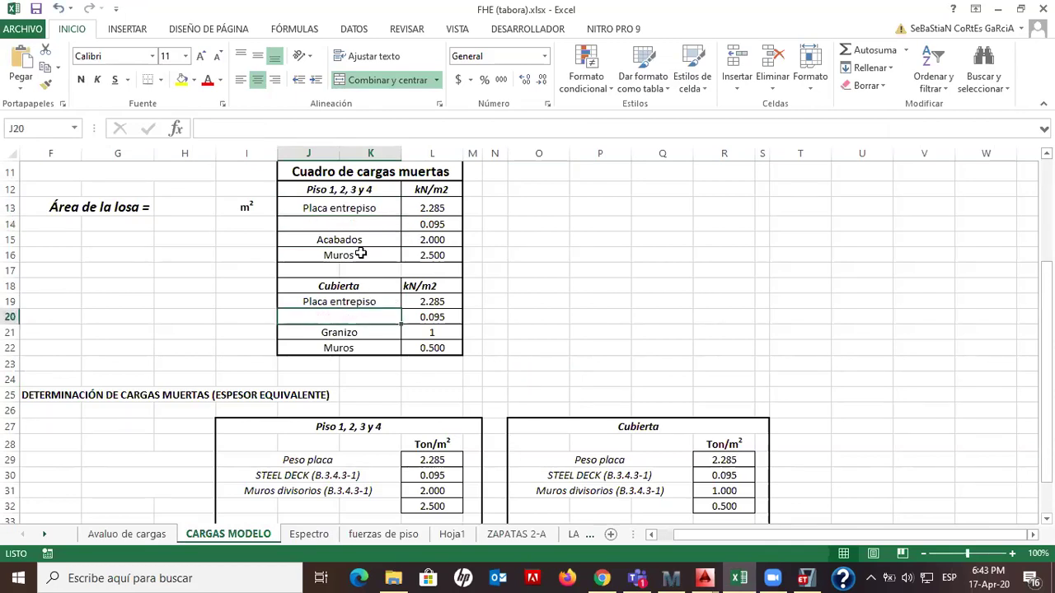
Set the Área de la losa value in cell H13 to 120.42 m², as given in the Mathcad load calculation
left_click(389, 195)
left_click(442, 210)
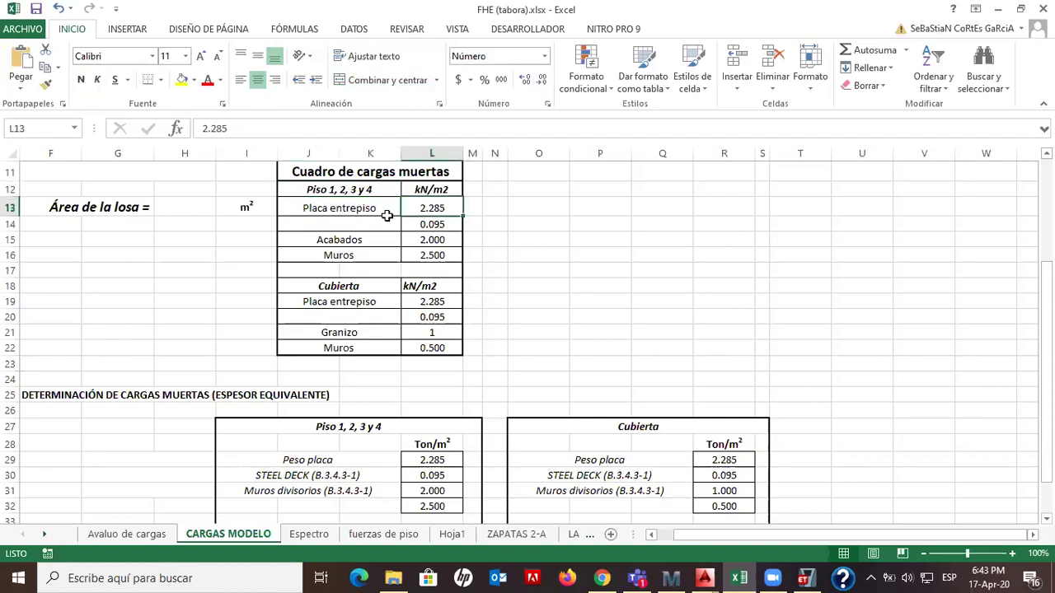
left_click(193, 211)
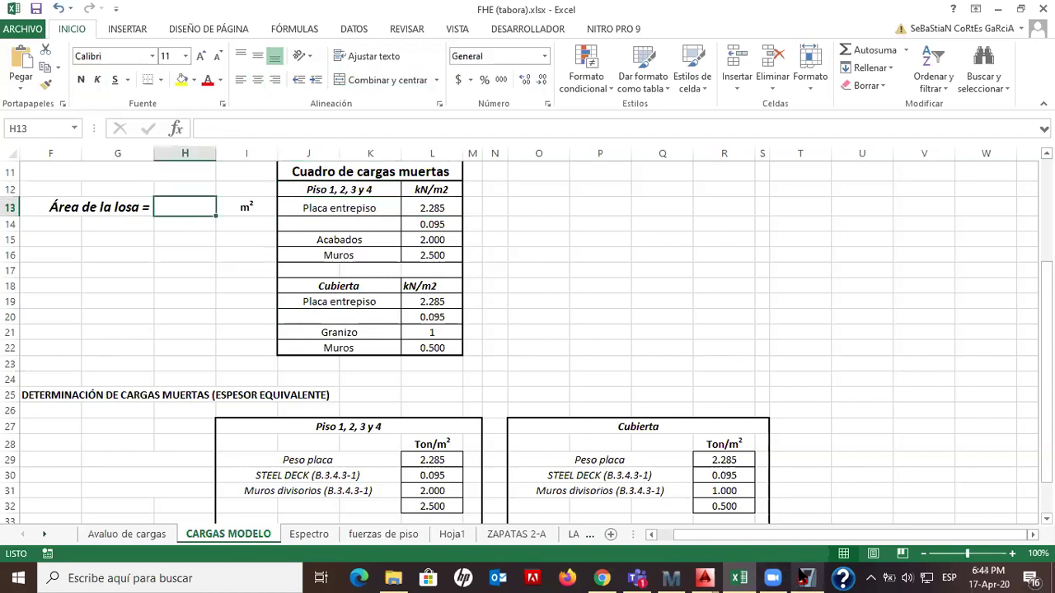
left_click(671, 577)
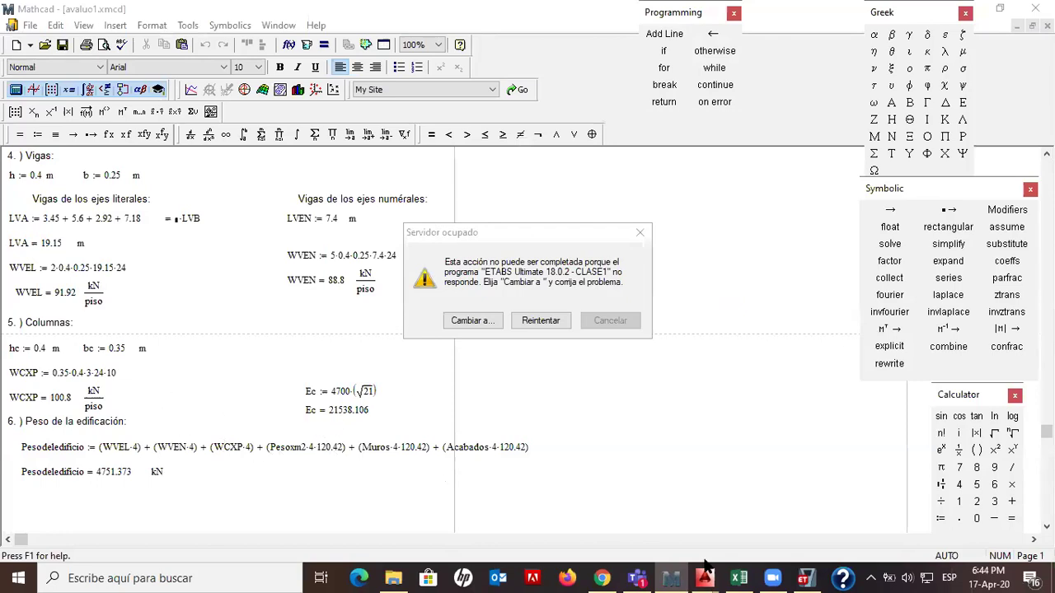
left_click(739, 577)
type("120")
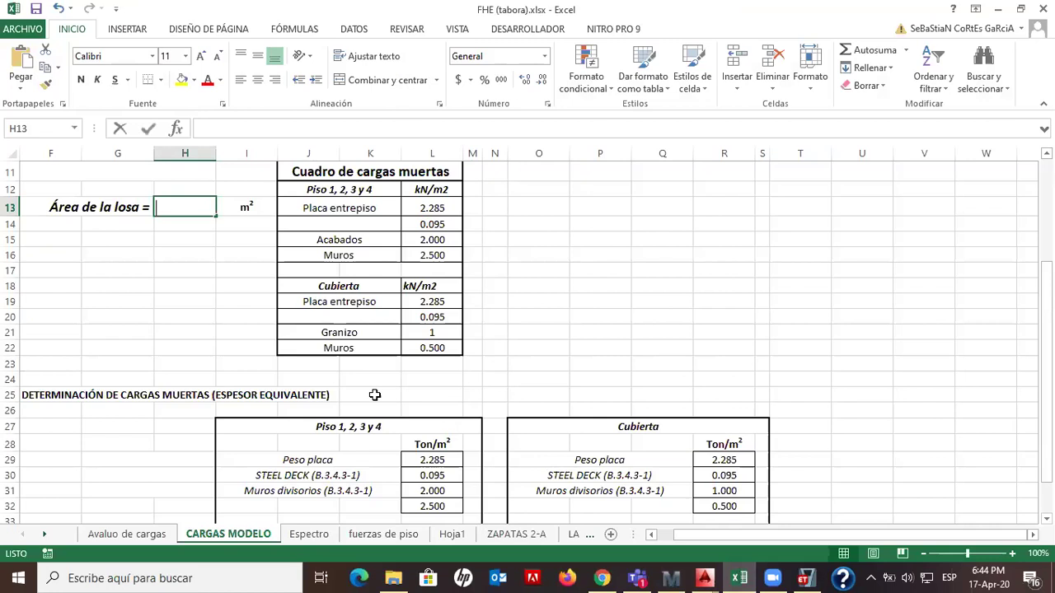
type("42")
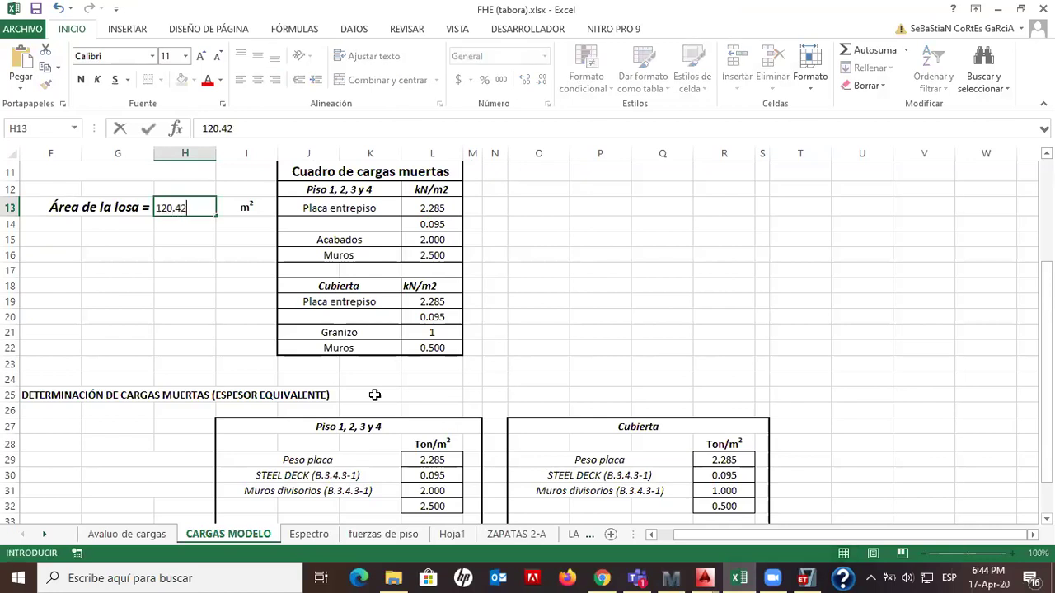
left_click(219, 300)
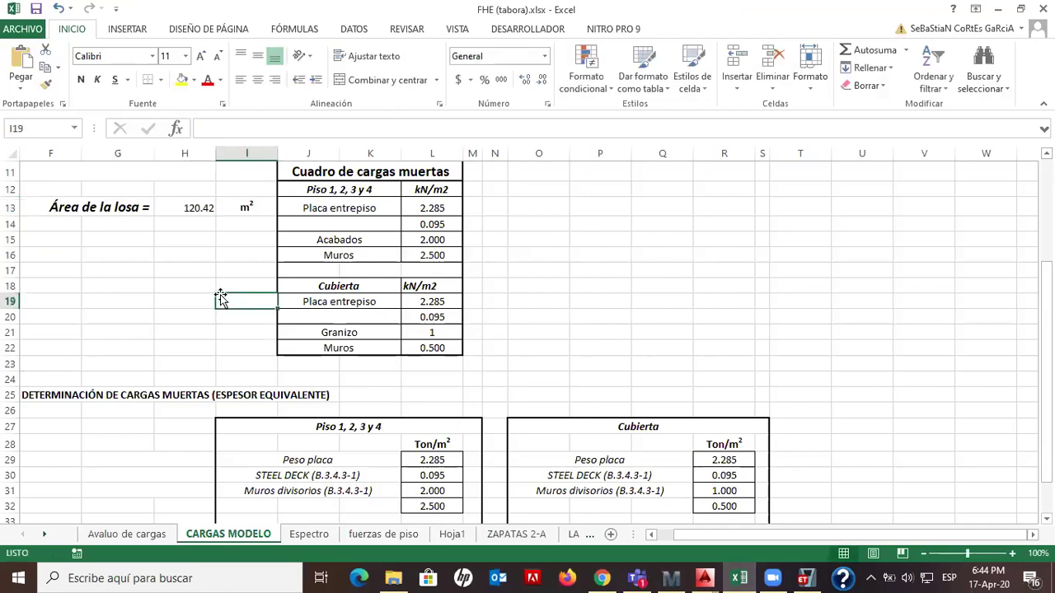
Set the Placa entrepiso load for Piso 1, 2, 3 y 4 to the Mathcad slab weight of 2.926 and clear cell L14
left_click(424, 210)
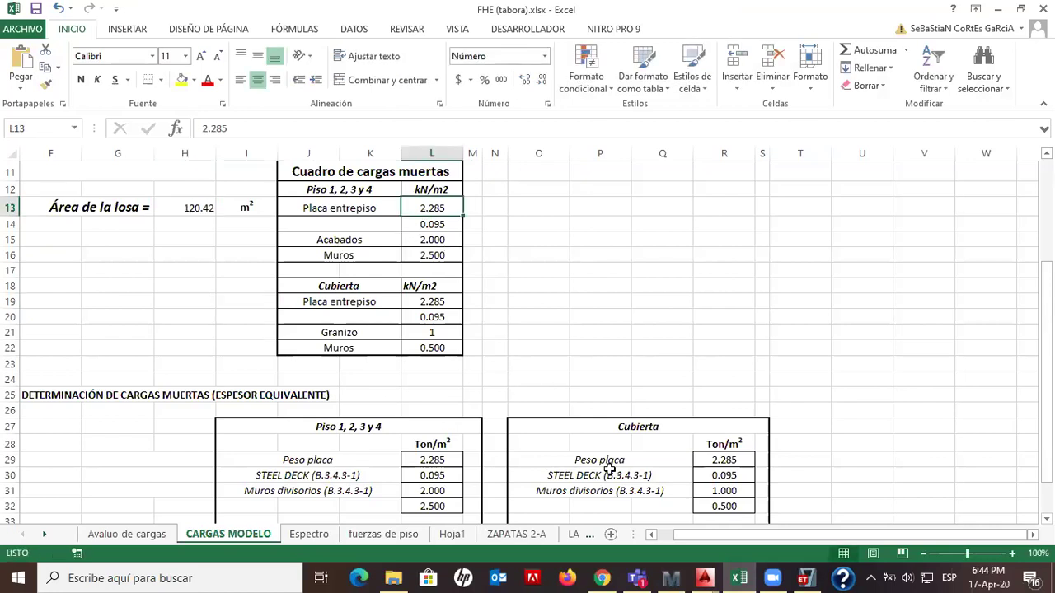
left_click(671, 578)
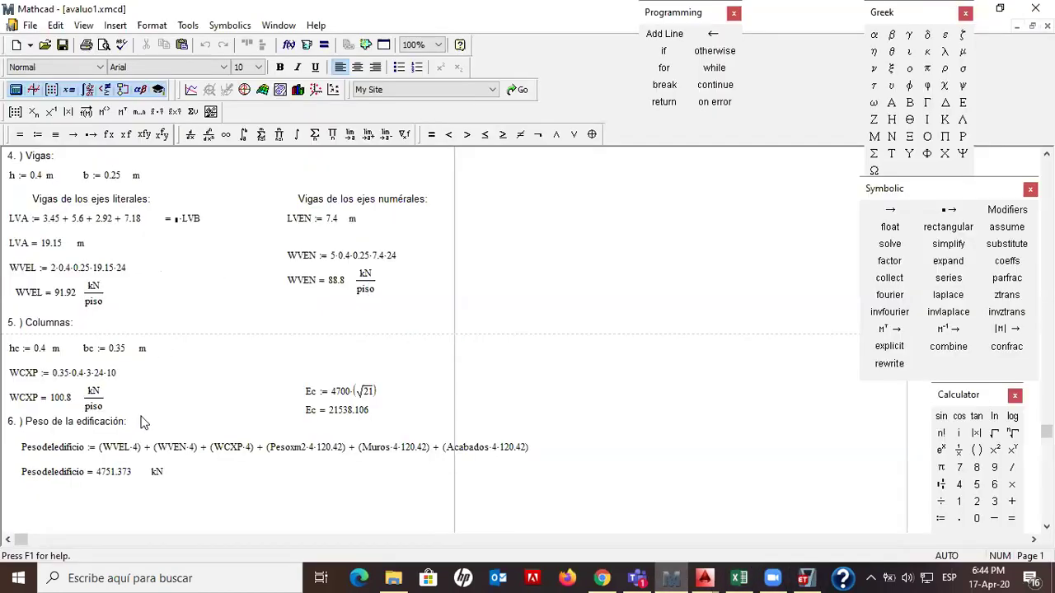
scroll(140, 422, "up", 1)
scroll(137, 427, "up", 2)
scroll(136, 430, "up", 5)
scroll(136, 274, "up", 6)
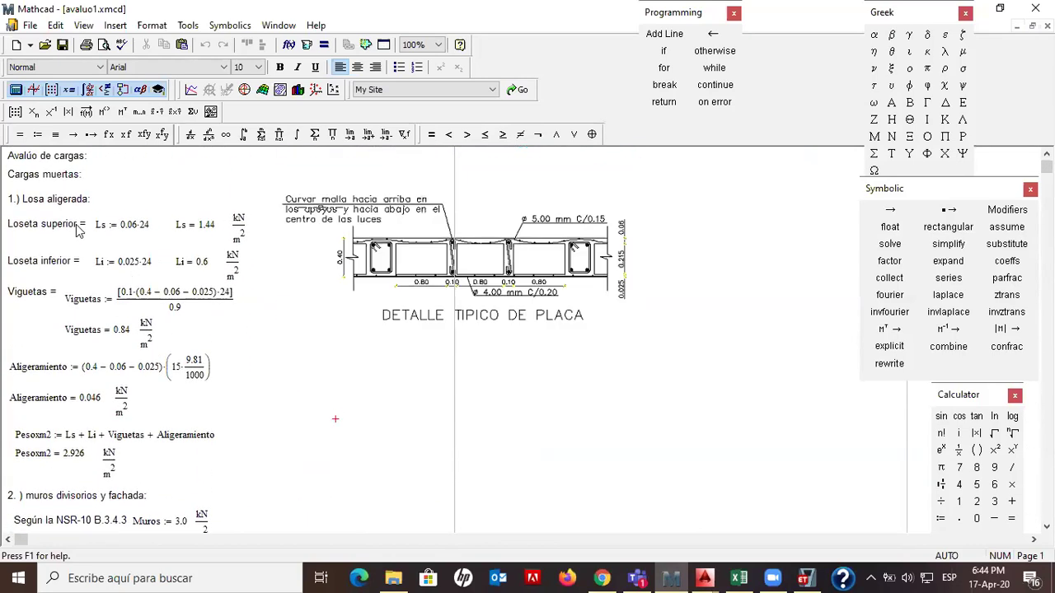
scroll(66, 462, "down", 1)
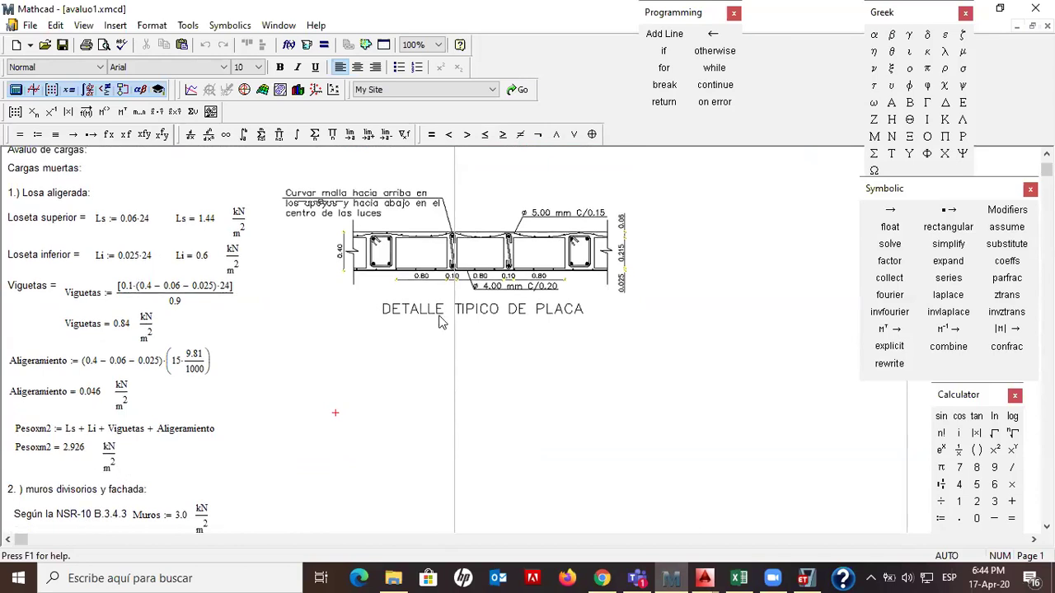
key("alt+Tab")
type("2.926")
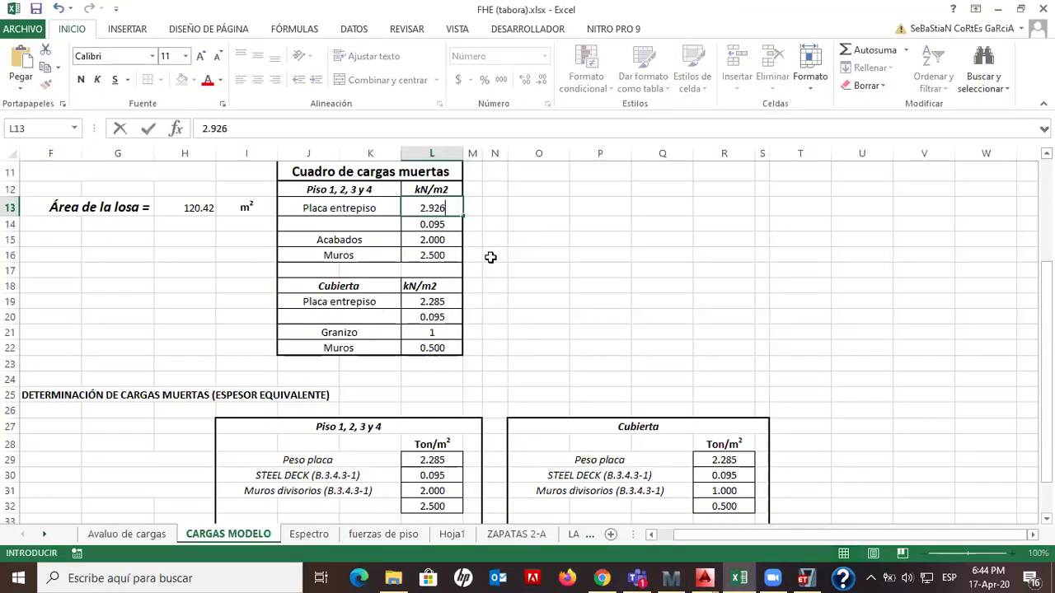
key("alt+Tab")
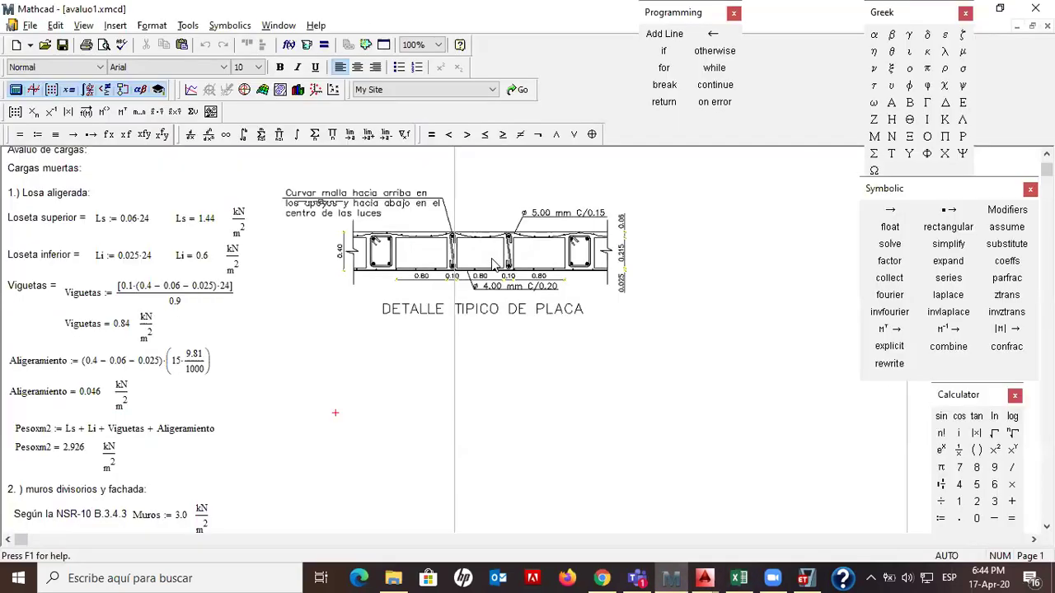
key("alt+Tab")
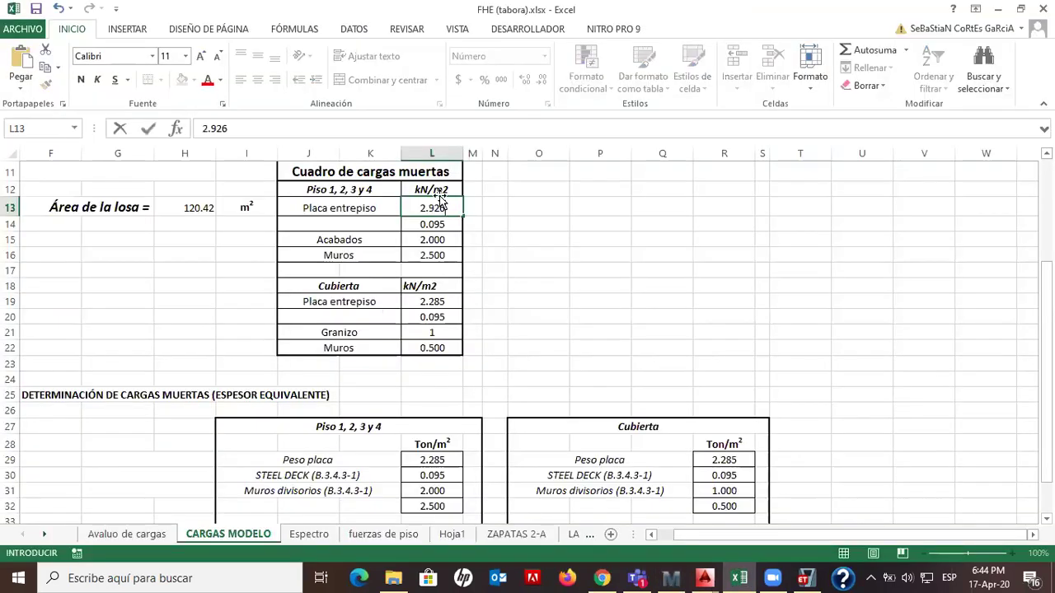
left_click(447, 228)
key("Delete")
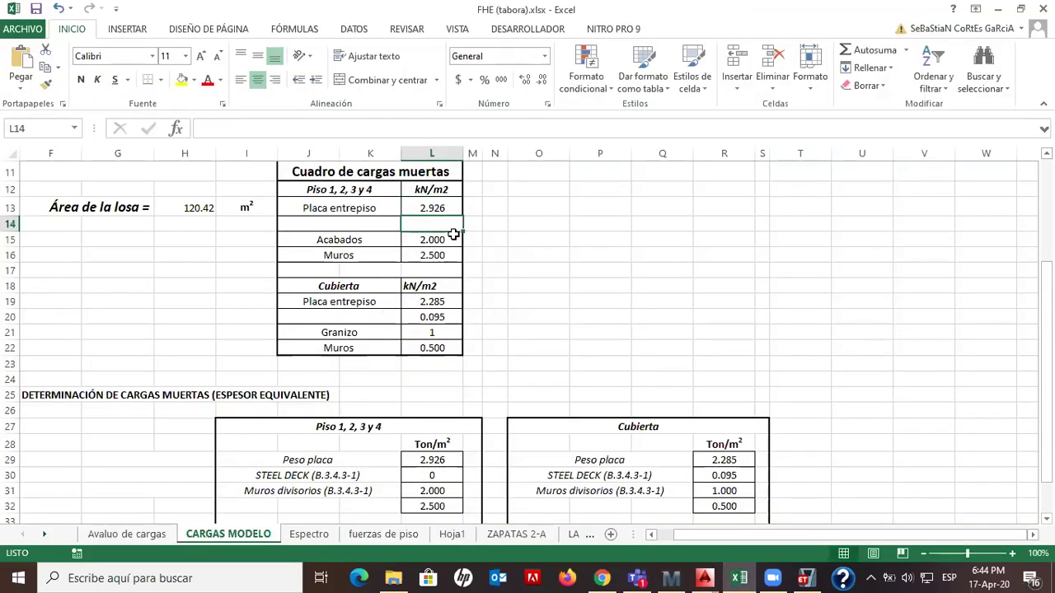
Set the Acabados load for Piso 1, 2, 3 y 4 to 1.6 kN/m2, as given in the Mathcad sheet
left_click(443, 241)
key("alt+Tab")
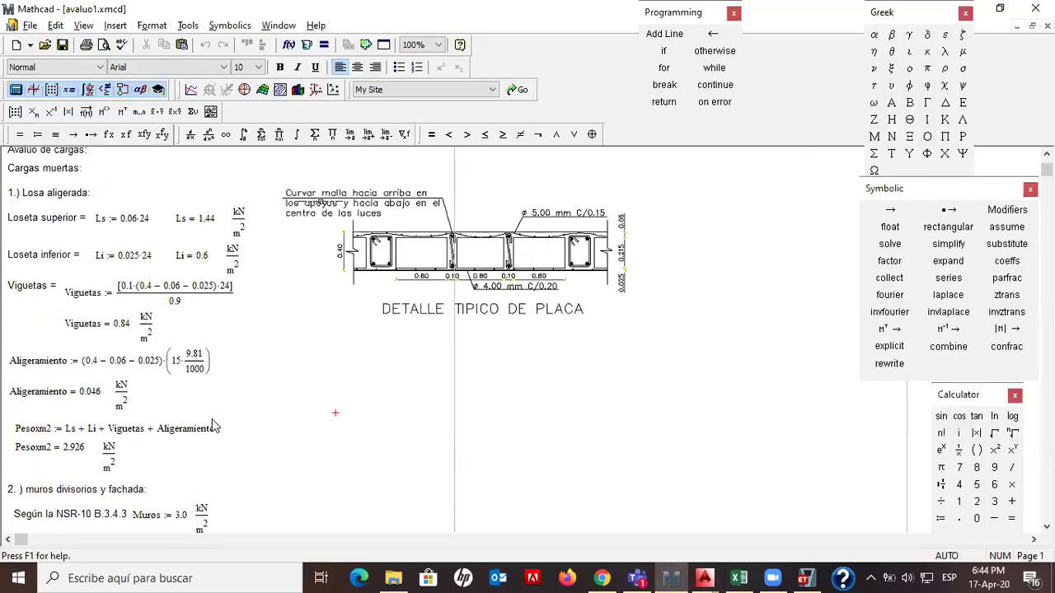
scroll(211, 419, "down", 3)
scroll(211, 423, "down", 3)
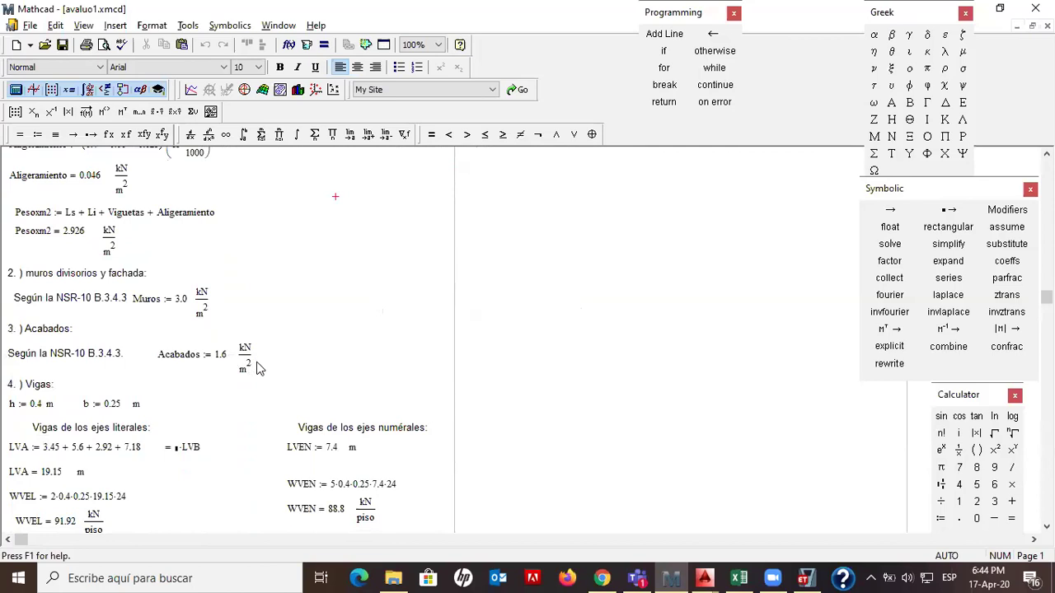
key("alt+Tab")
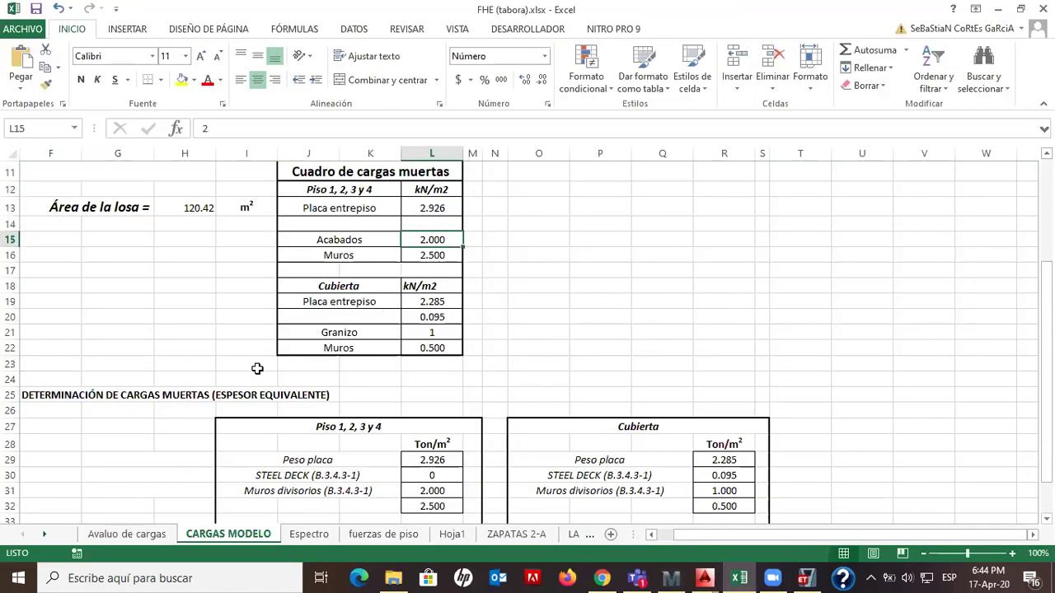
type("1.6")
key("Return")
Set the Muros load for Piso 1, 2, 3 y 4 to 3.0 kN/m2, matching the Mathcad sheet
key("alt+Tab")
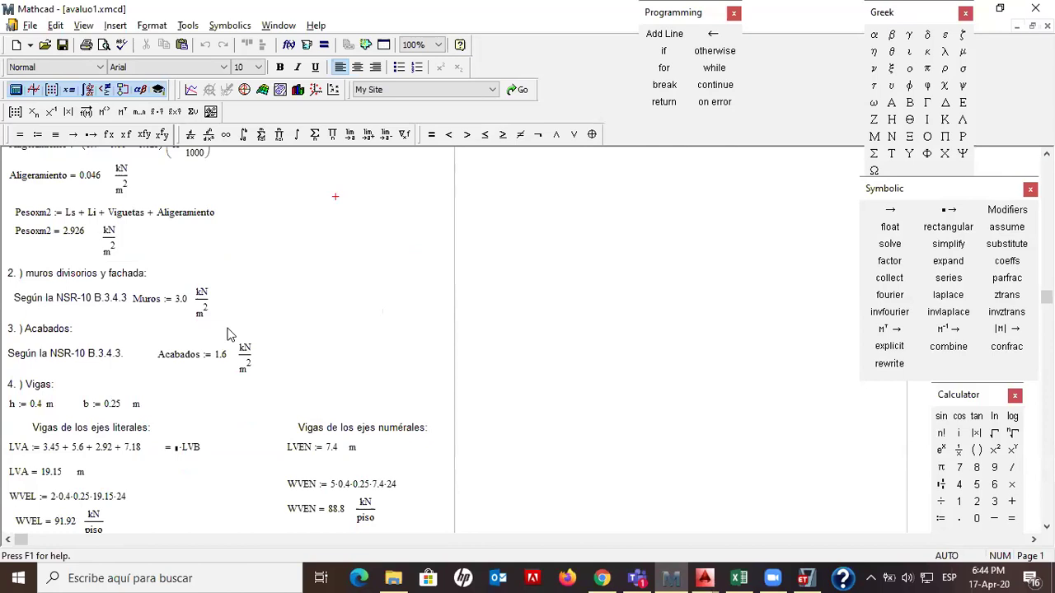
key("alt+Tab")
type("3.0")
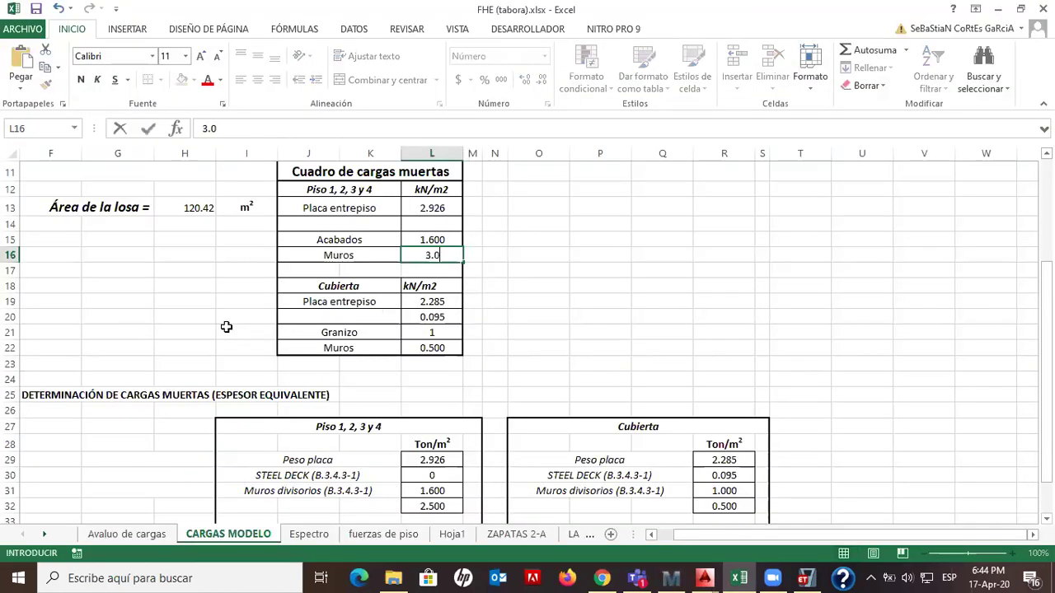
key("Return")
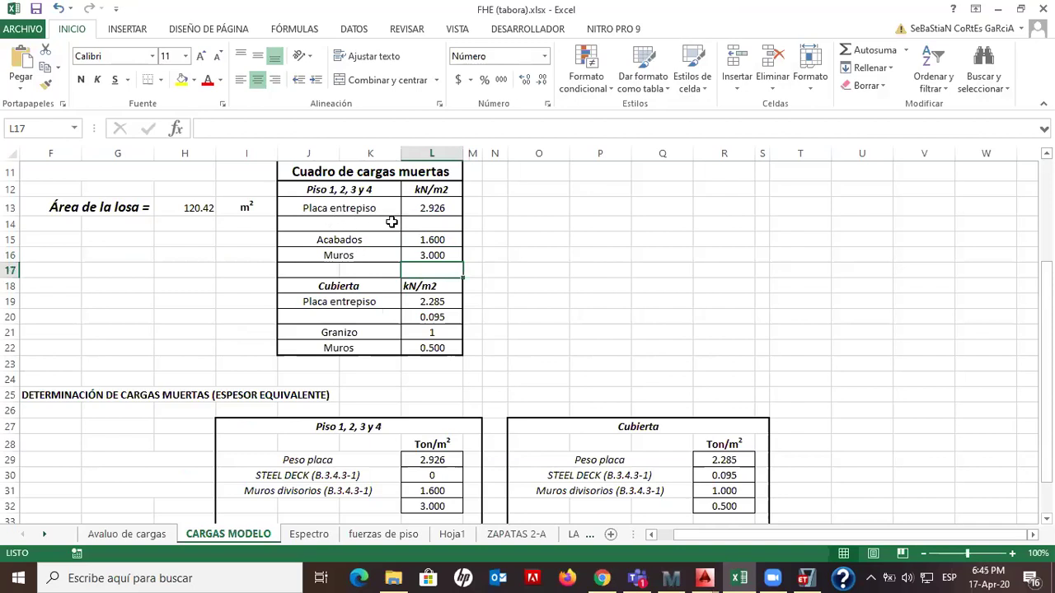
Compare the Piso 1, 2, 3 y 4 loads with the Cubierta loads, especially the Granizo, Acabados and Muros rows
left_click_drag(435, 208, 357, 260)
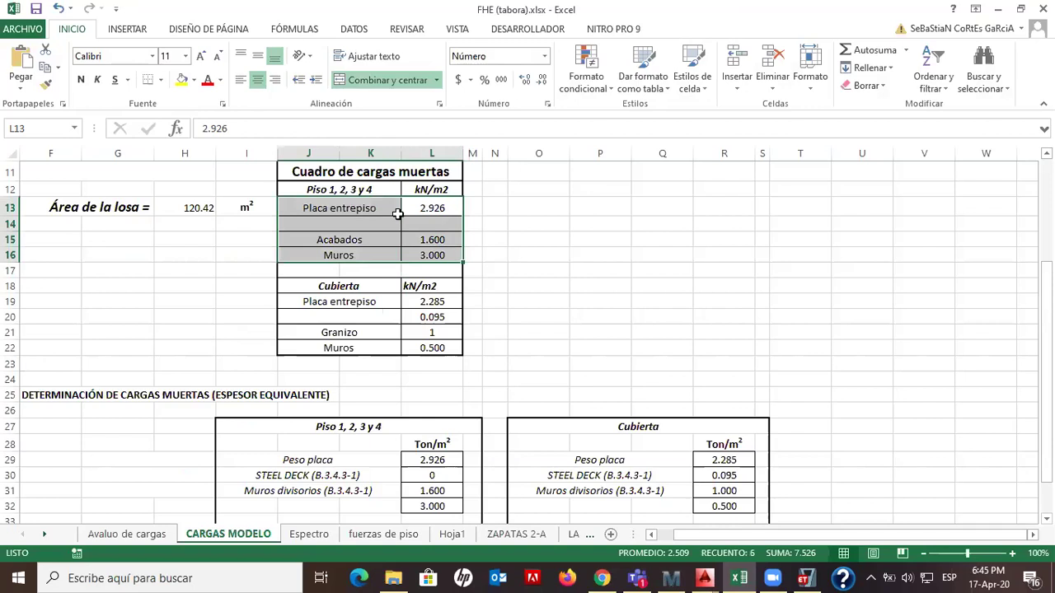
left_click_drag(339, 304, 409, 327)
left_click_drag(350, 209, 462, 257)
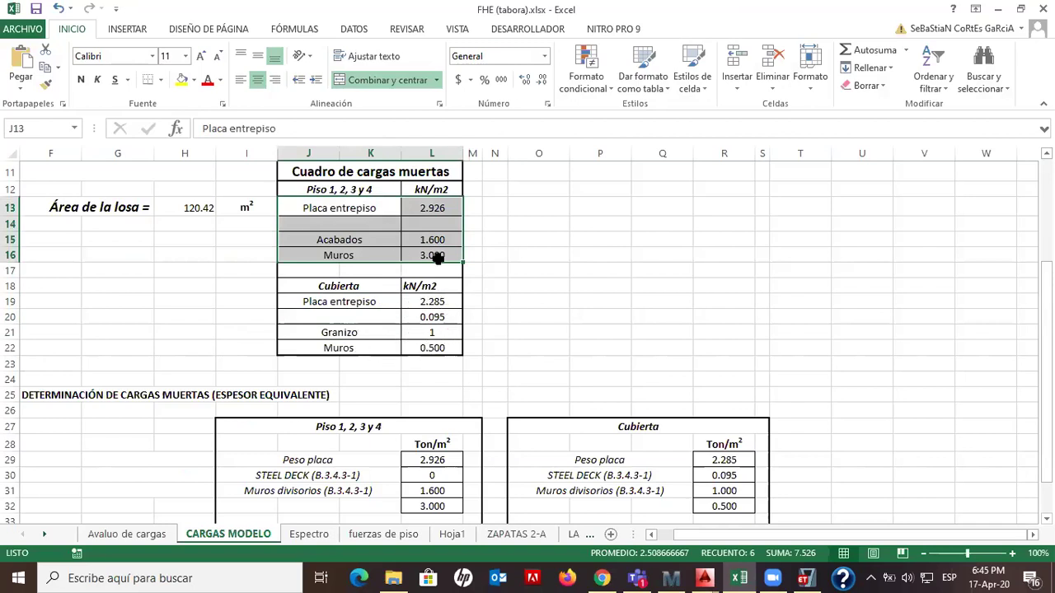
left_click_drag(392, 334, 427, 333)
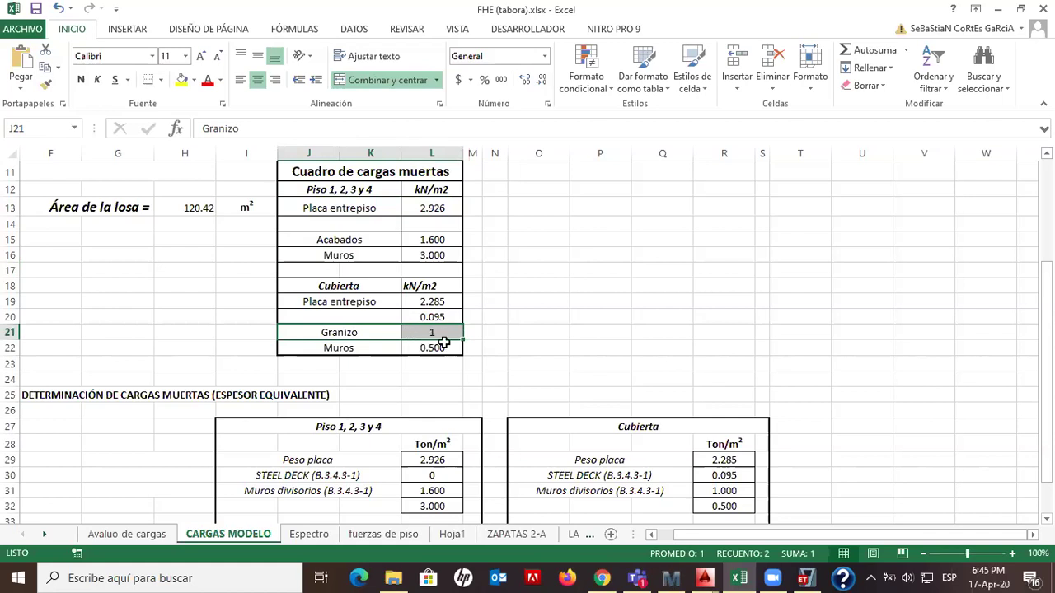
left_click(375, 244)
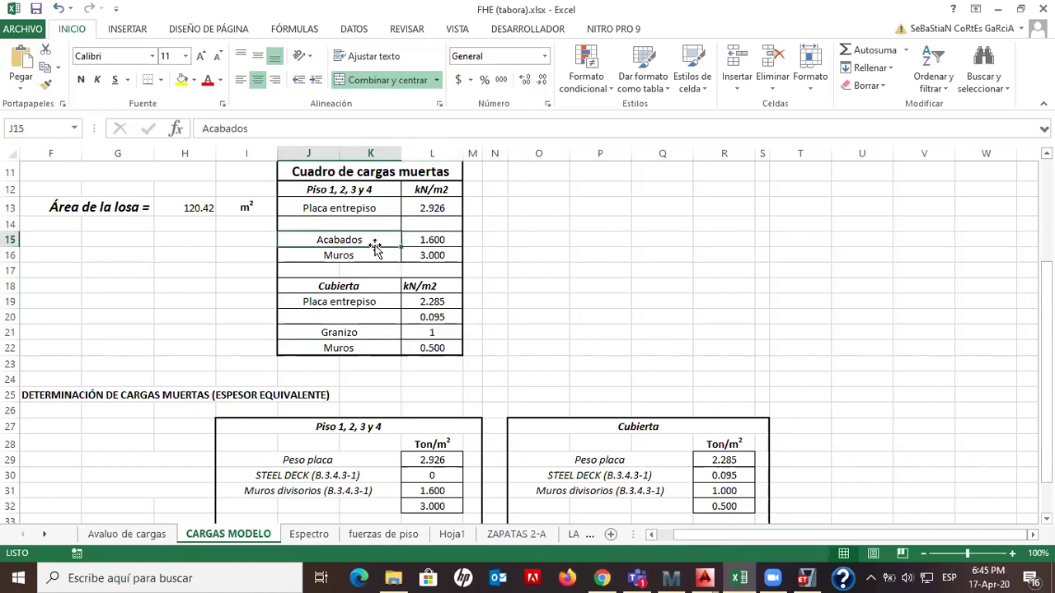
left_click(376, 254)
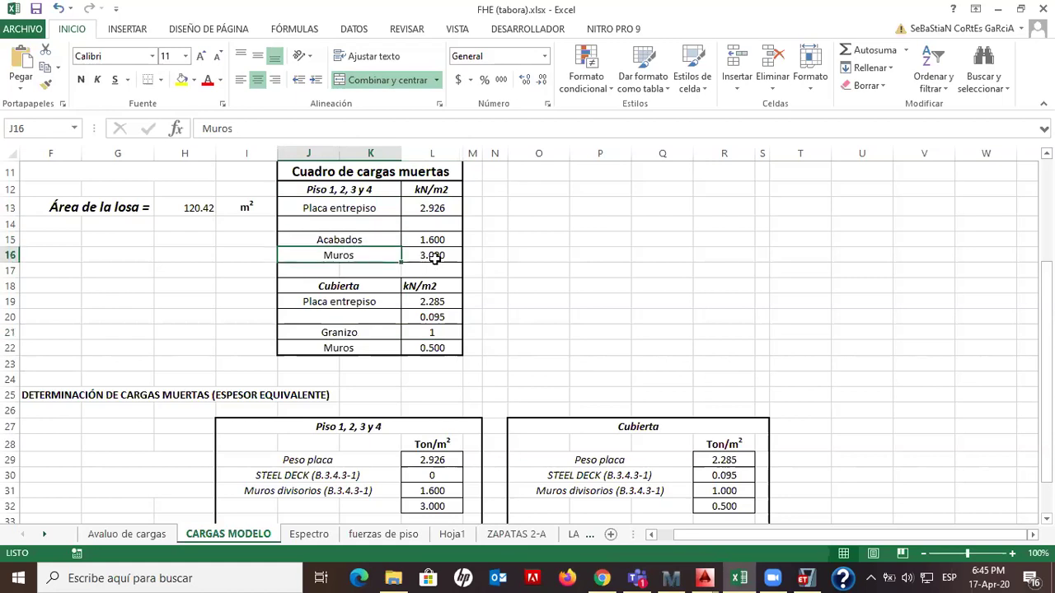
left_click(430, 255)
left_click(376, 255)
left_click(422, 257)
left_click(379, 259)
left_click(421, 255)
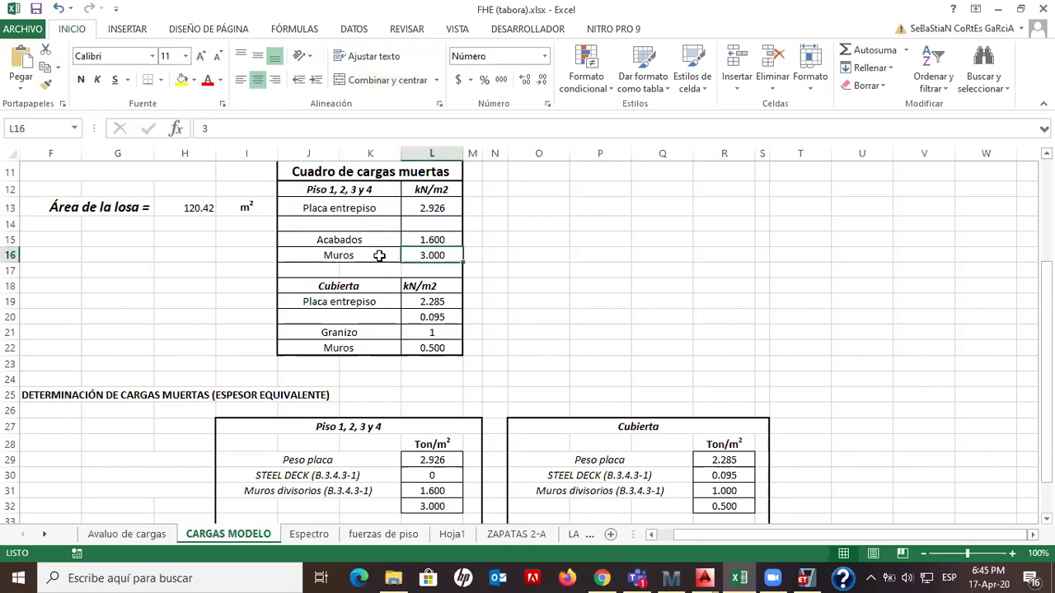
left_click(379, 255)
left_click(414, 251)
left_click(379, 254)
left_click(427, 255)
left_click(381, 255)
left_click(425, 255)
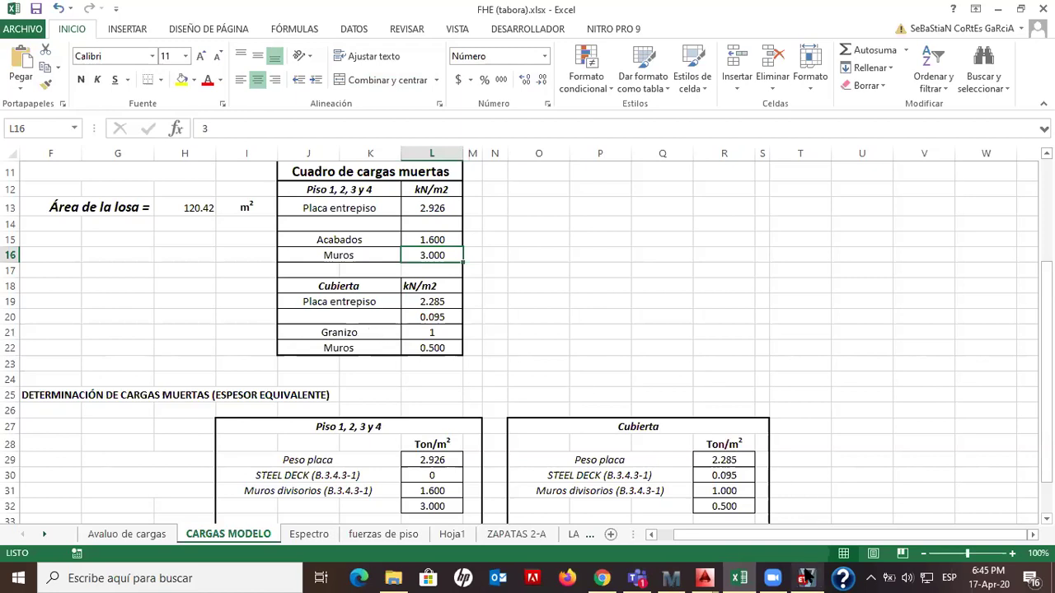
mouse_move(807, 575)
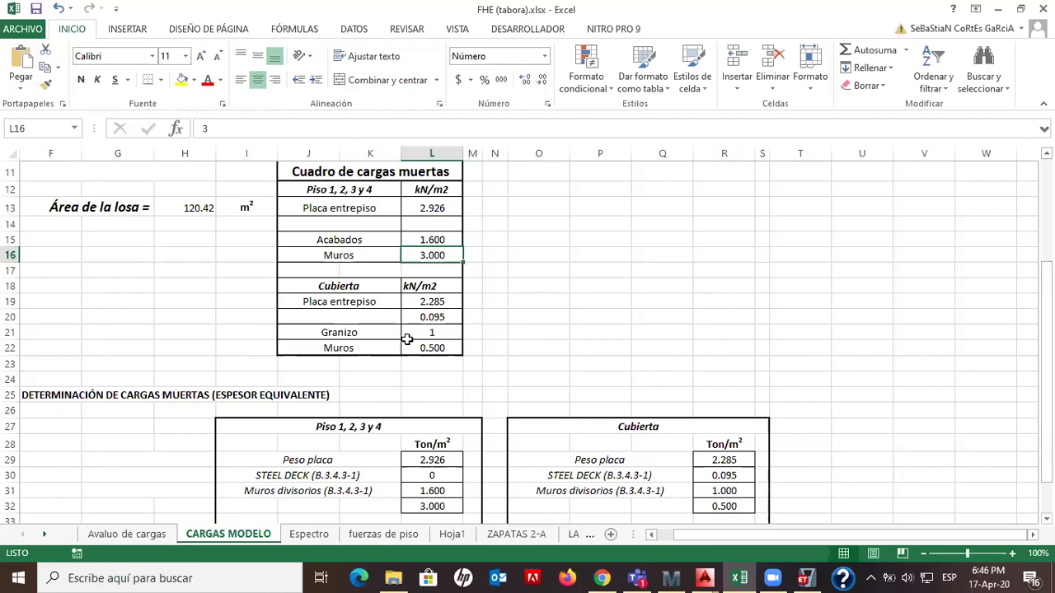
Copy the Piso 1, 2, 3 y 4 load rows J13:L16 over the Cubierta rows J19:L22
left_click_drag(341, 240, 426, 254)
left_click_drag(341, 212, 438, 257)
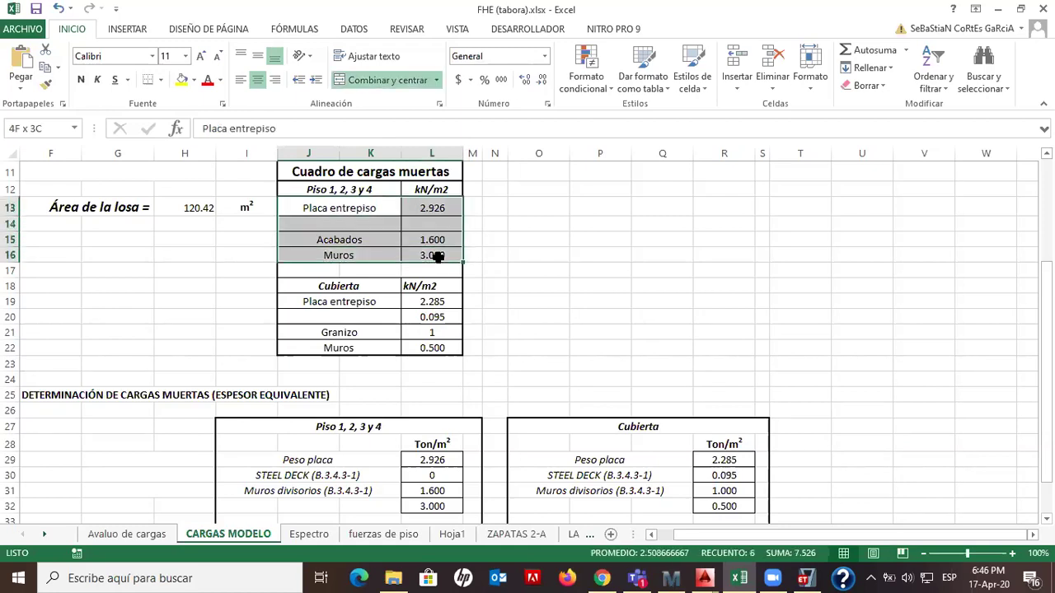
key("ctrl+c")
left_click_drag(349, 302, 435, 340)
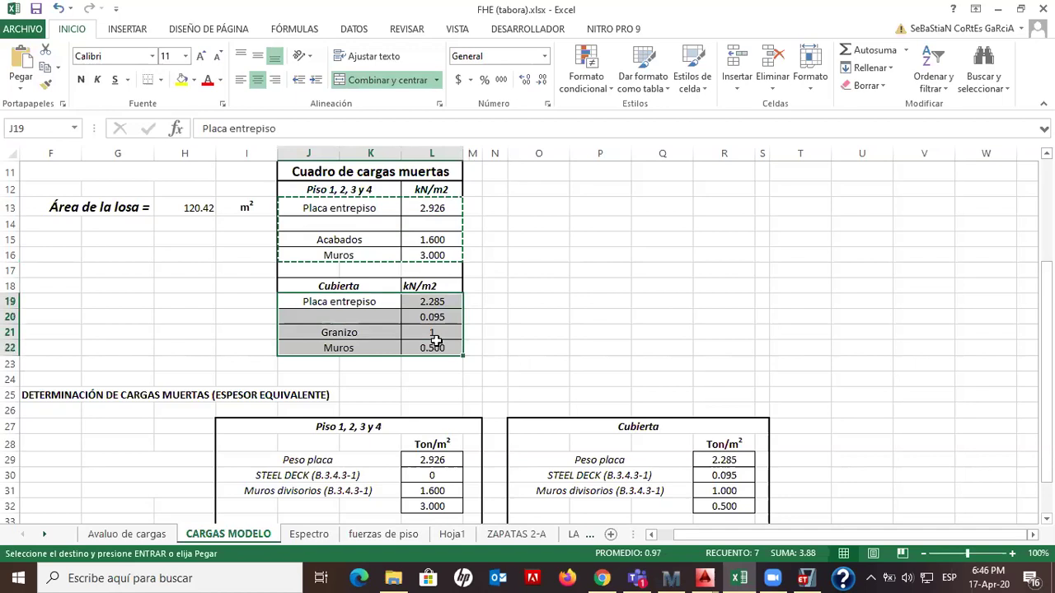
key("ctrl+v")
left_click(530, 322)
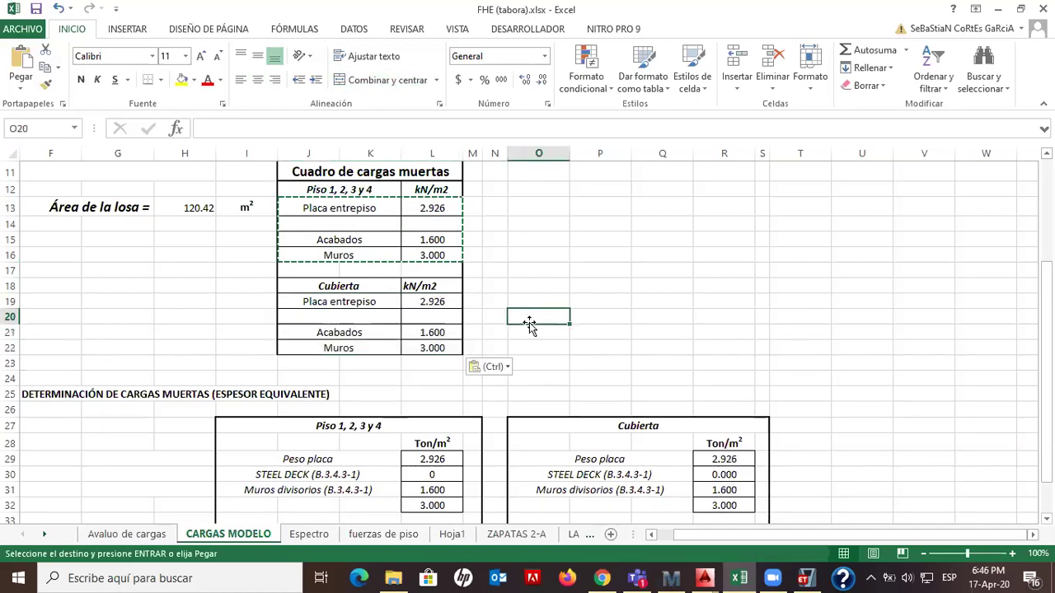
left_click(539, 237)
key("Escape")
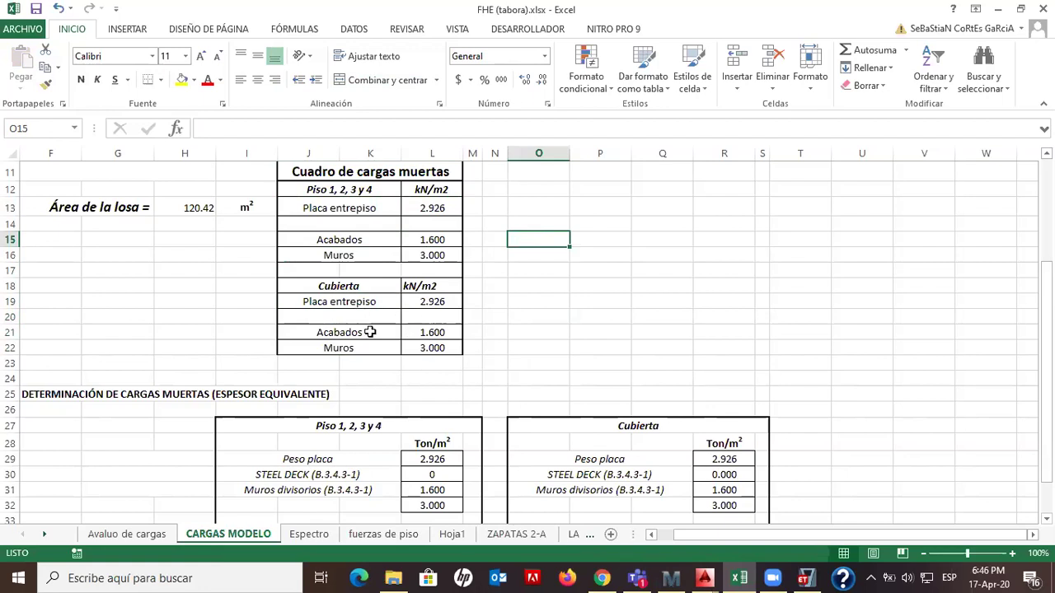
Apply a thick outside border to the dead-load table range J12:L22
left_click_drag(288, 189, 437, 346)
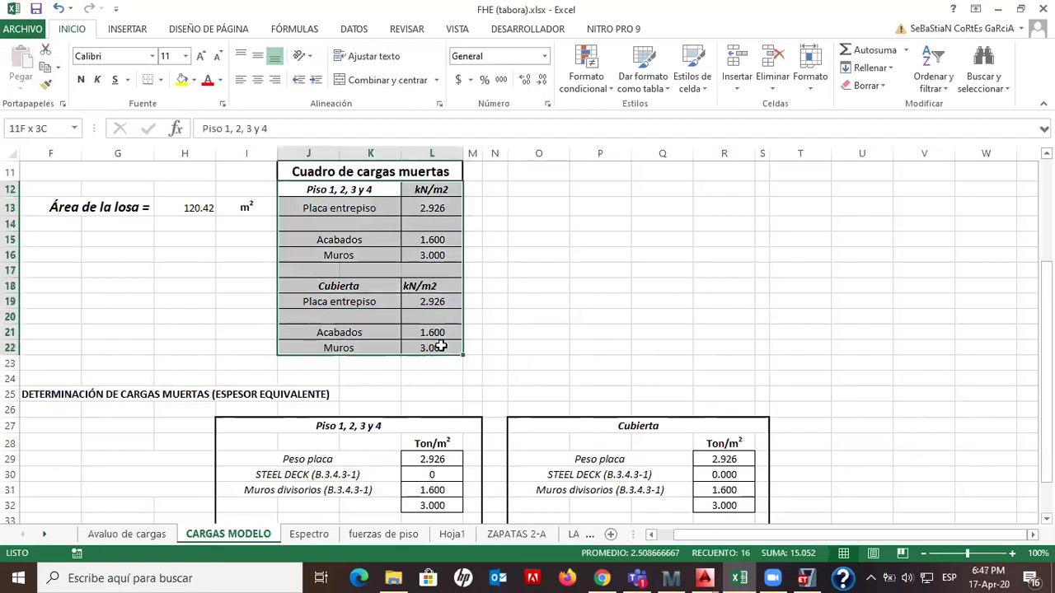
left_click(163, 80)
left_click(206, 249)
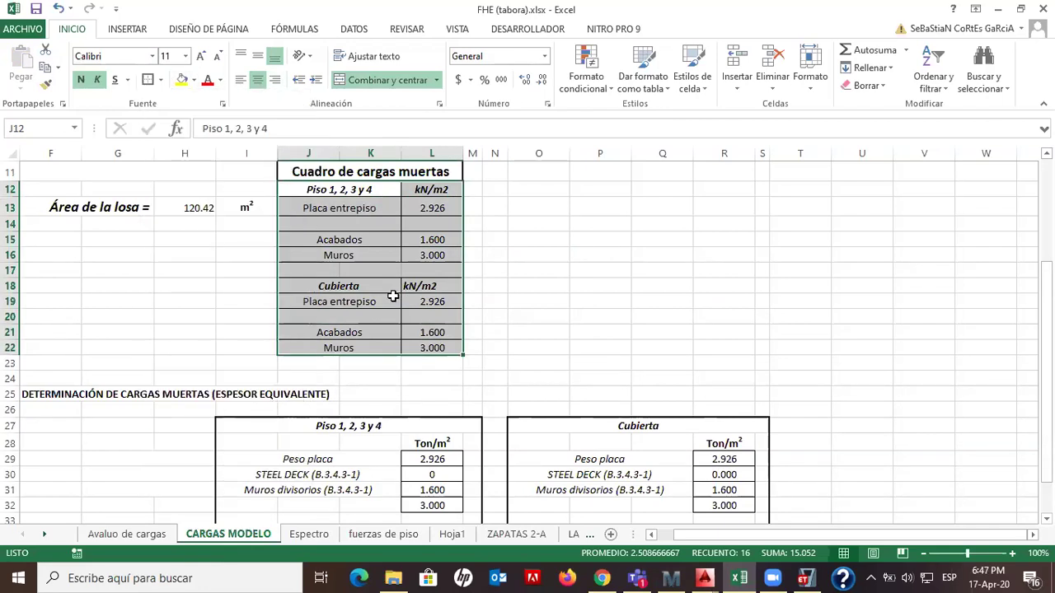
left_click(449, 334)
left_click(429, 320)
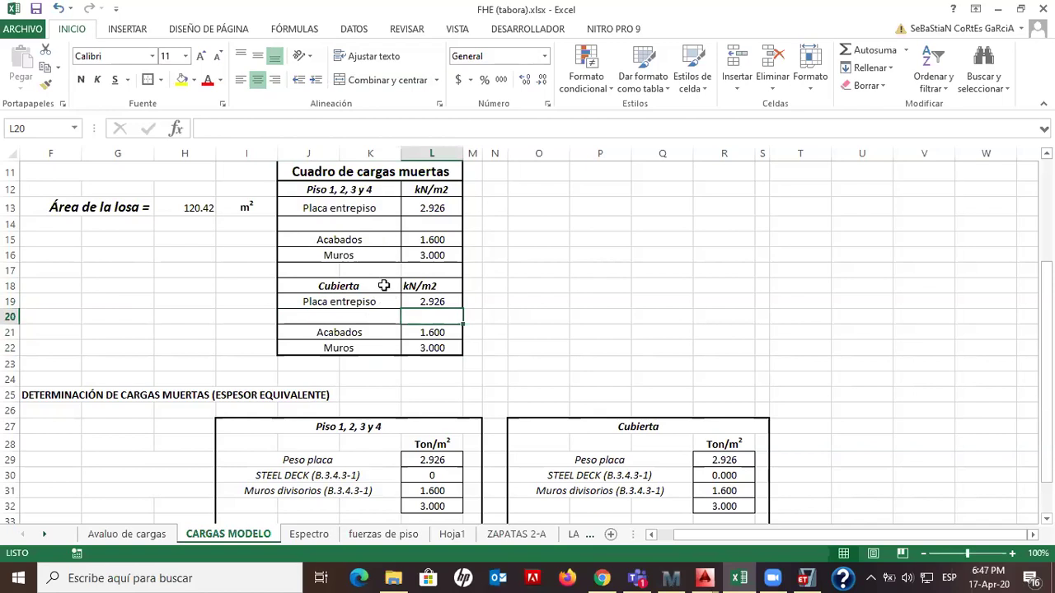
Review the Placa entrepiso, Acabados and Muros rows of the Cubierta loads against the equivalent-thickness tables below
scroll(400, 312, "down", 2)
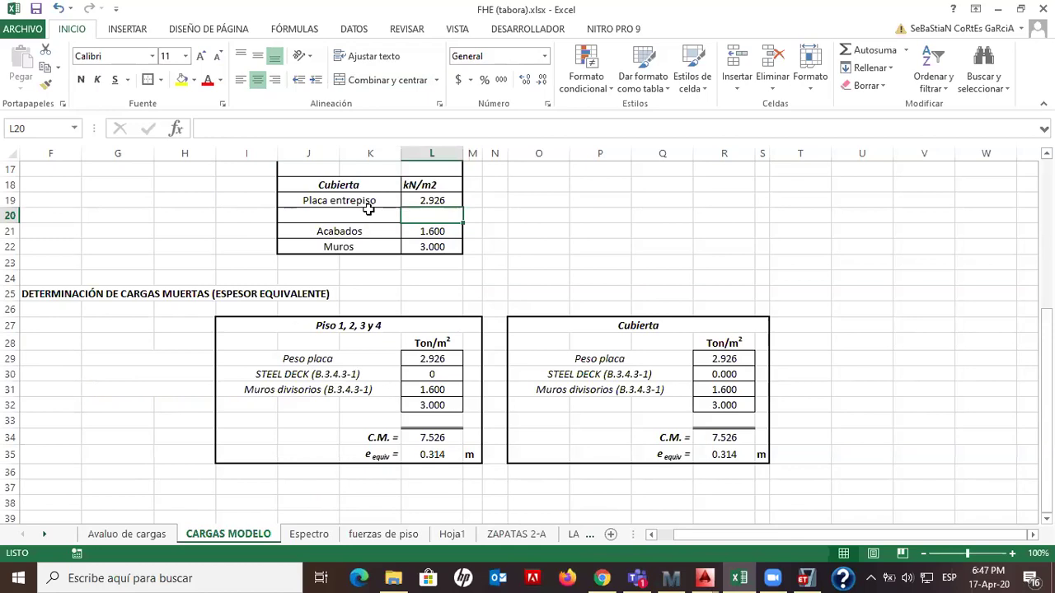
left_click_drag(373, 214, 424, 212)
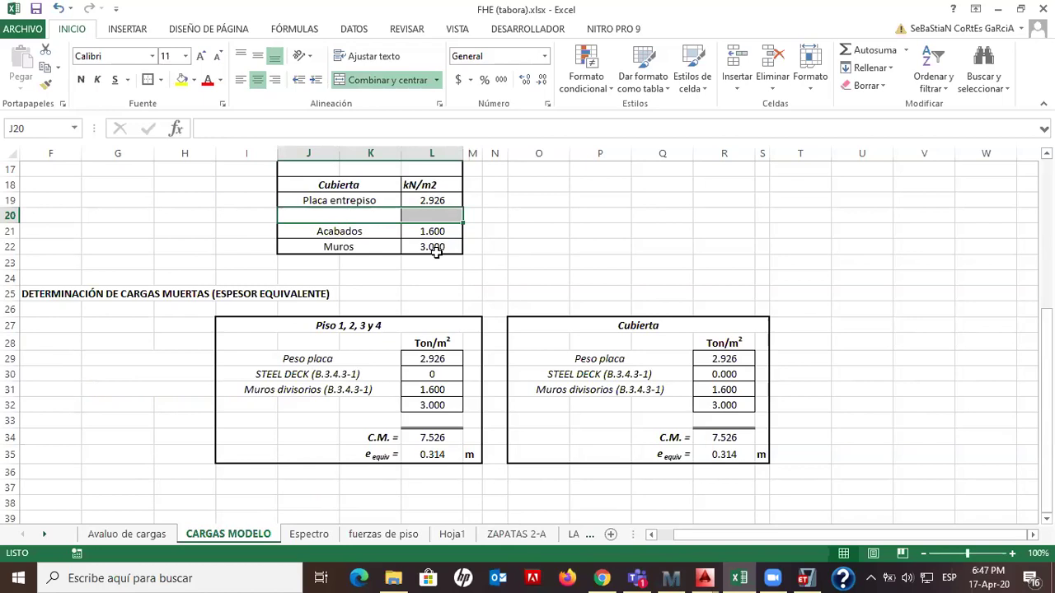
left_click_drag(336, 232, 431, 230)
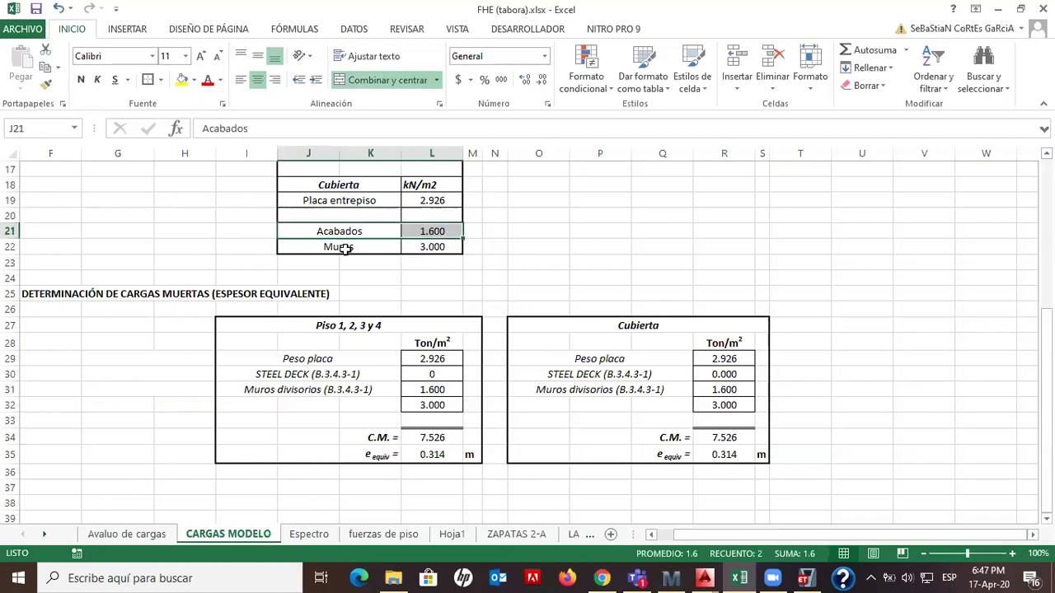
left_click_drag(339, 251, 431, 247)
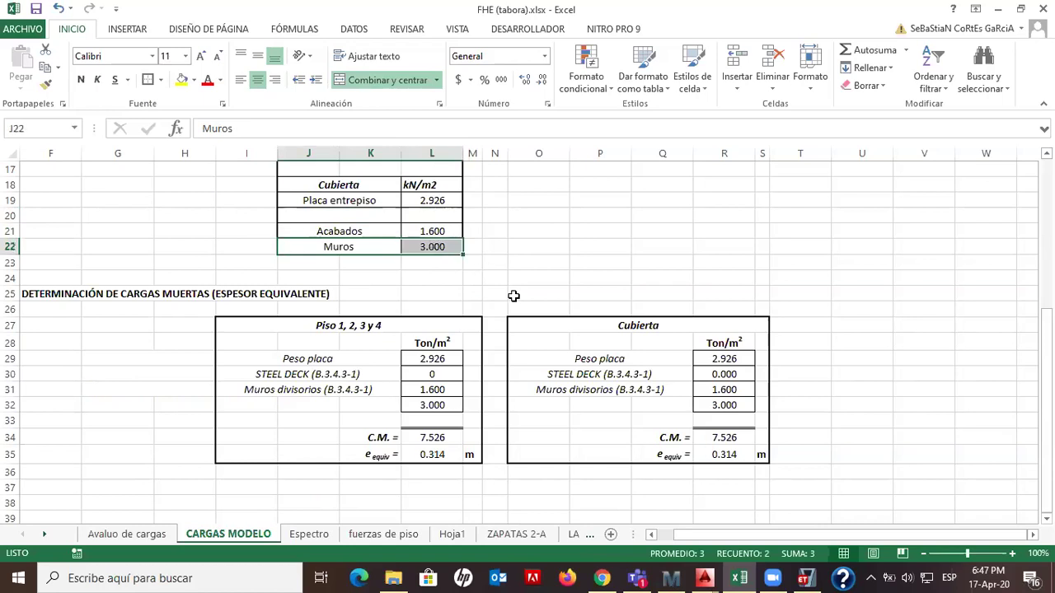
scroll(384, 299, "up", 2)
scroll(384, 299, "down", 2)
scroll(432, 338, "up", 2)
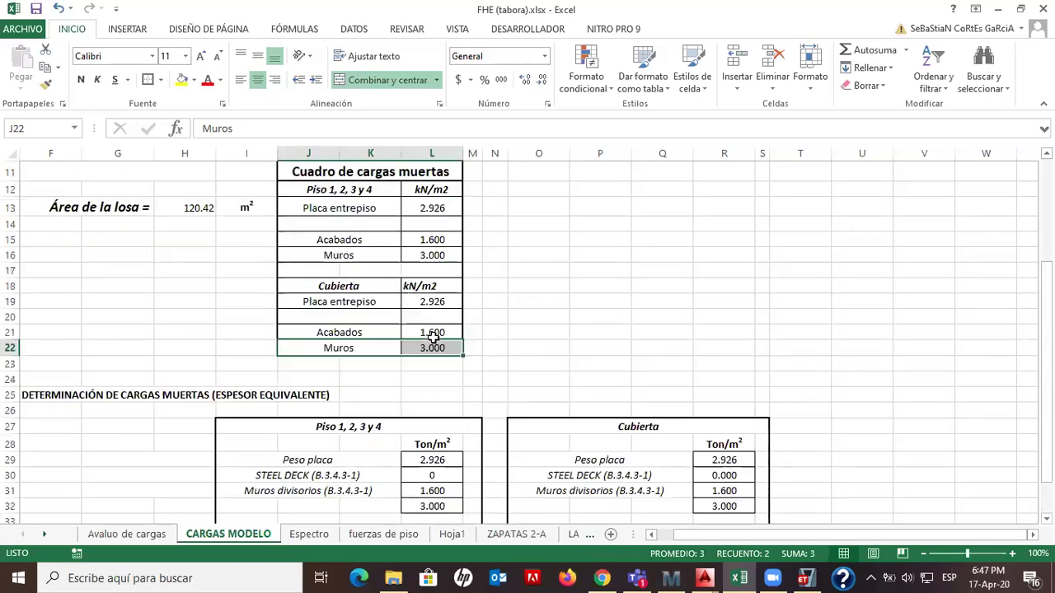
Copy the kN/m2 unit heading from L12 over the Ton/m2 headings in L28 and R28 of the equivalent-thickness tables
left_click(429, 197)
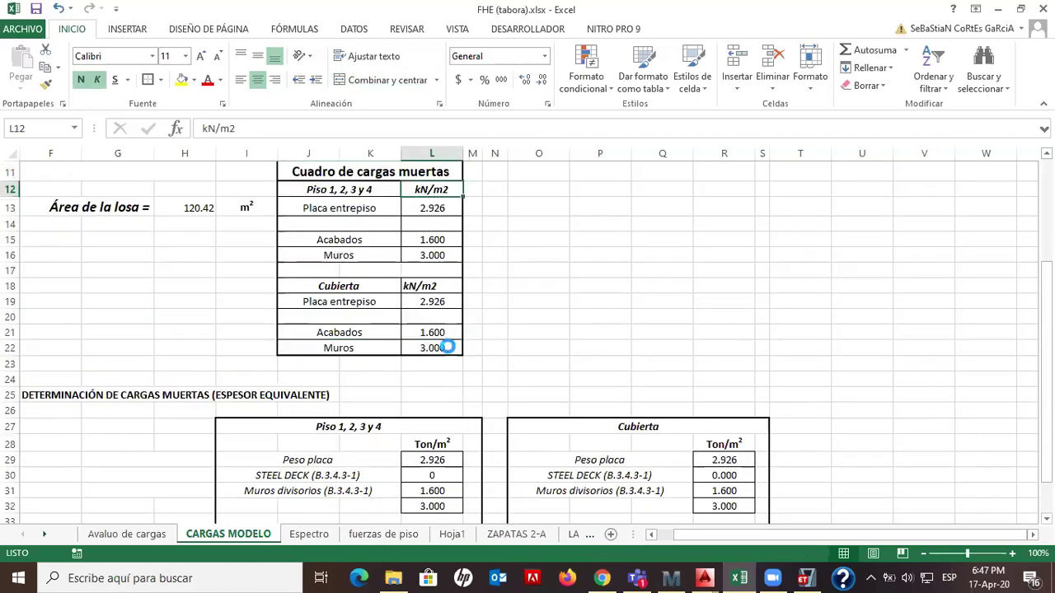
key("ctrl+c")
left_click(436, 443)
key("ctrl+v")
left_click(502, 349)
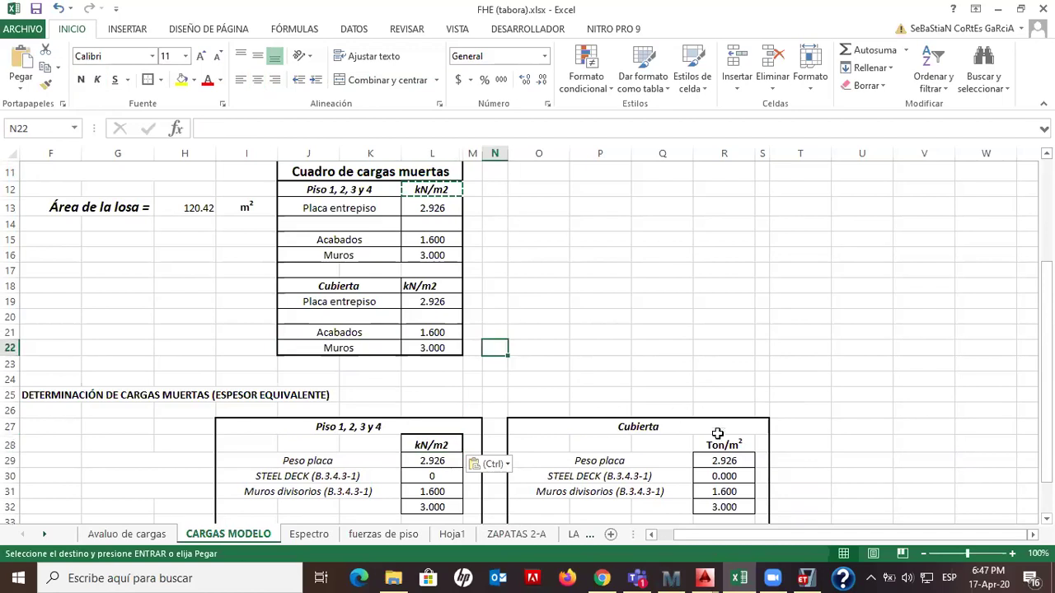
left_click(718, 437)
key("ctrl+v")
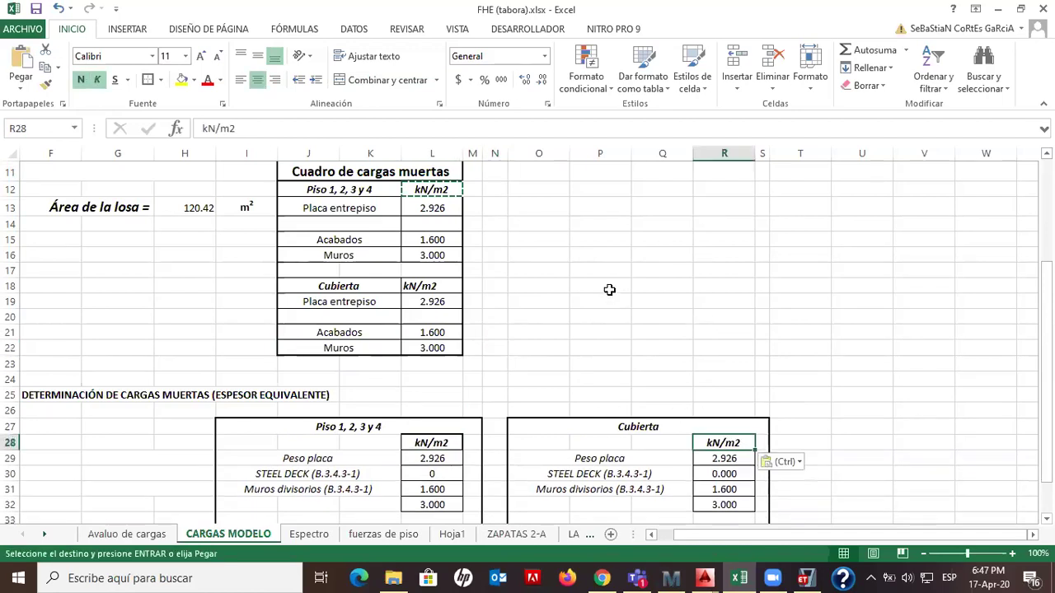
Replace the STEEL DECK label in the Piso 1, 2, 3 y 4 thickness table with a reference to that floor group's Acabados label
scroll(607, 288, "down", 4)
scroll(444, 294, "up", 1)
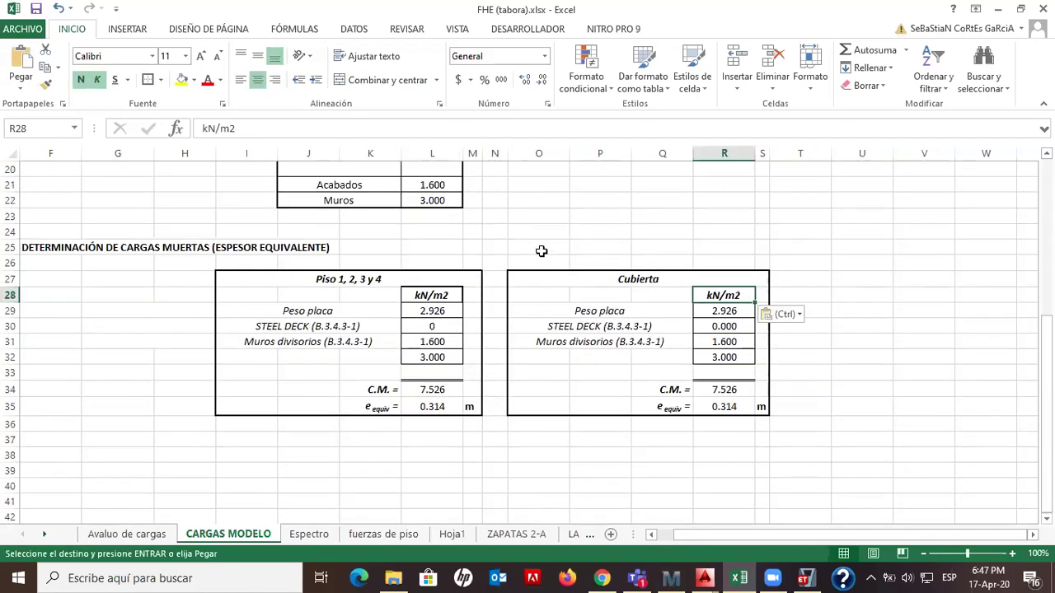
left_click(441, 312)
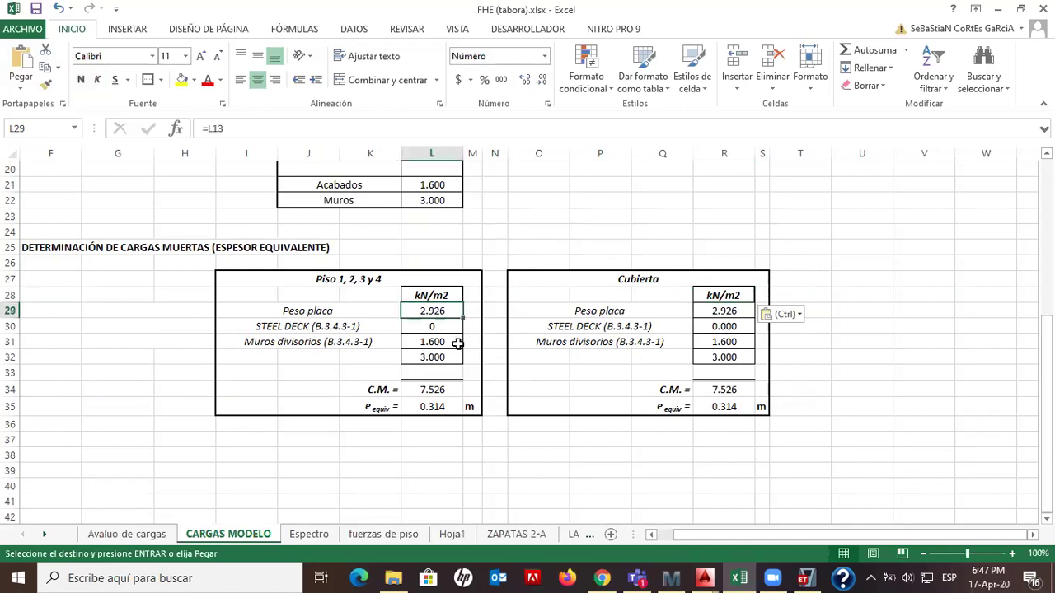
scroll(437, 346, "up", 2)
scroll(422, 350, "up", 2)
scroll(355, 429, "down", 2)
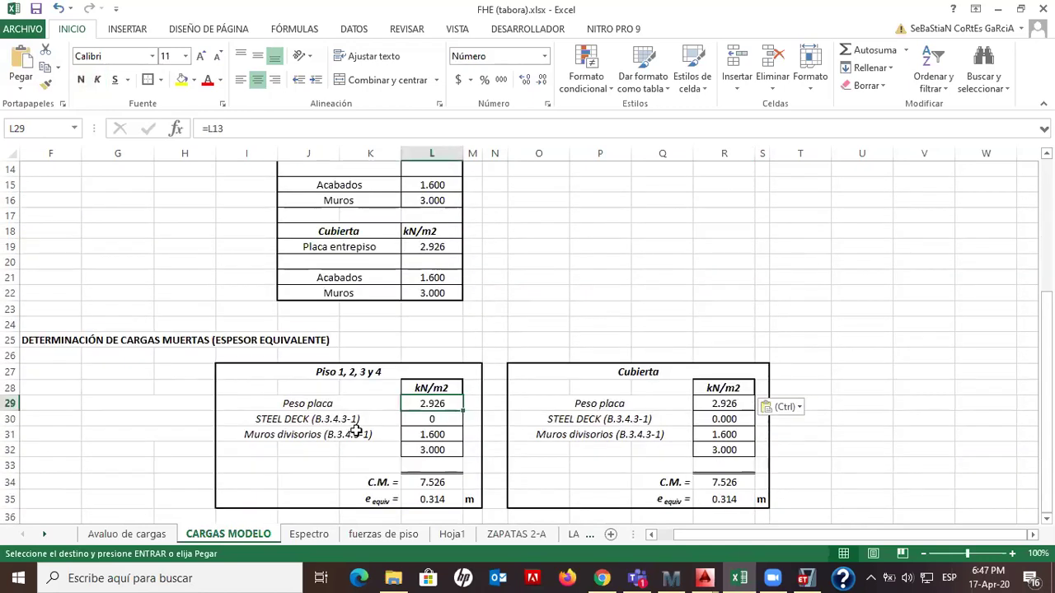
double_click(298, 419)
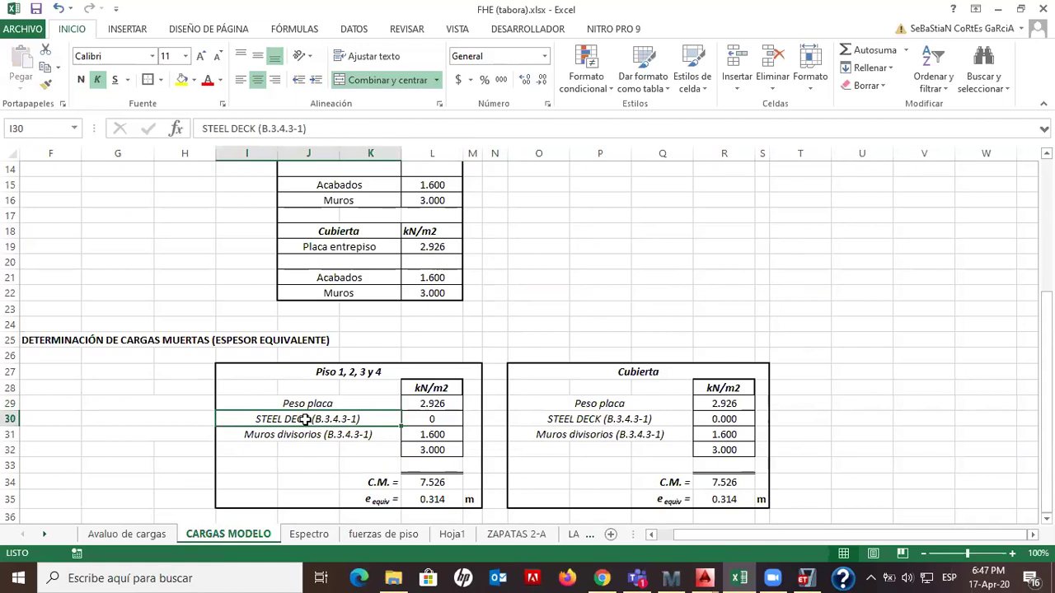
key("BackSpace")
key("BackSpace")
key("BackSpace")
key("BackSpace")
type("=")
scroll(330, 330, "up", 1)
left_click(338, 239)
key("Return")
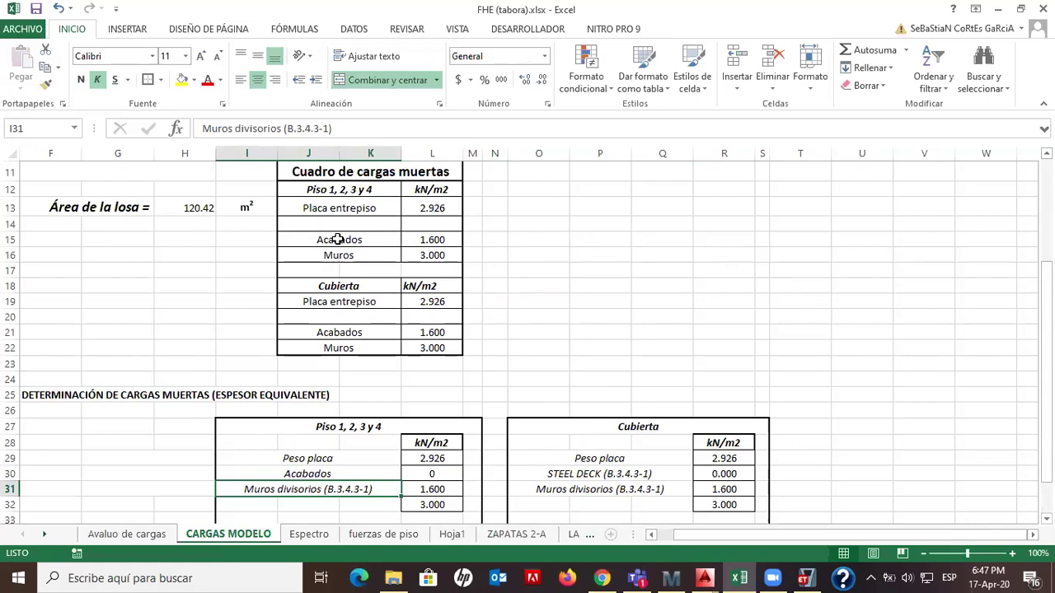
Replace the STEEL DECK label in the Cubierta thickness table with a reference to the Acabados label of the Cubierta loads
left_click(567, 472)
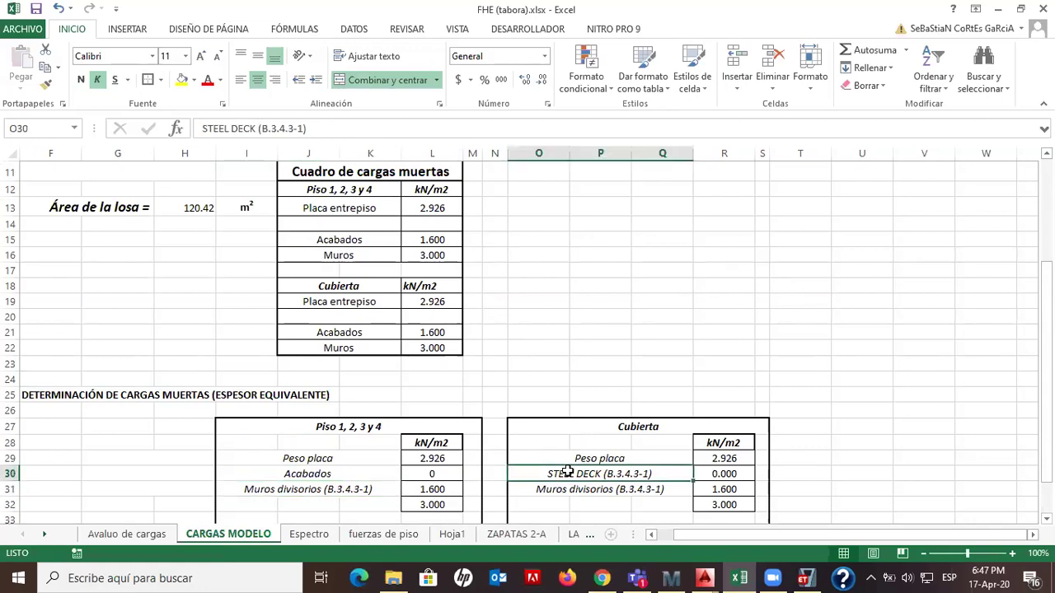
type("=")
left_click(353, 333)
key("Return")
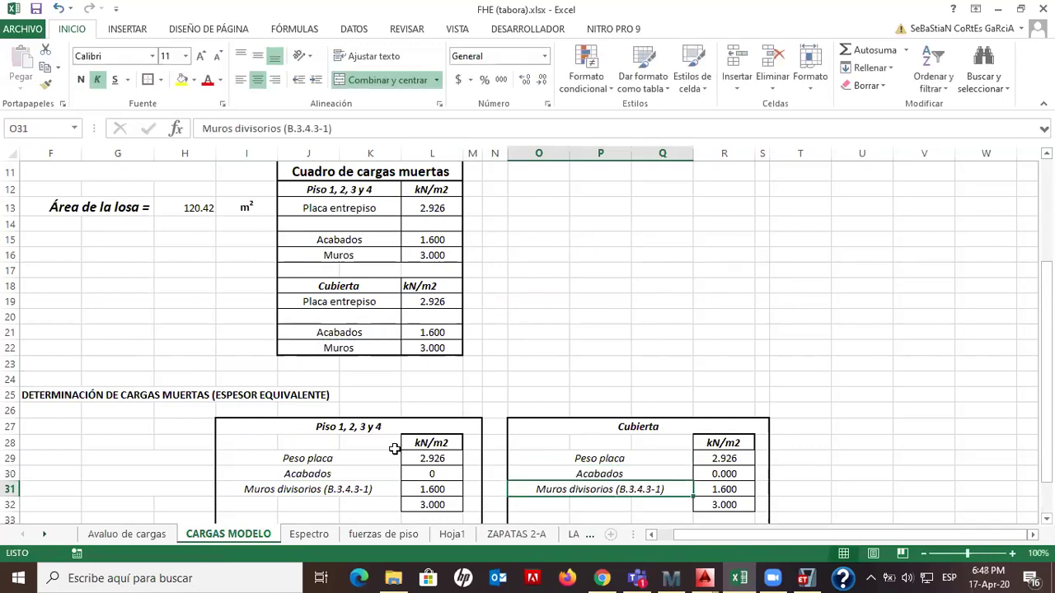
Check the C.M. and equivalent-thickness formulas for Piso 1, 2, 3 y 4, and switch to ETABS
scroll(395, 448, "down", 1)
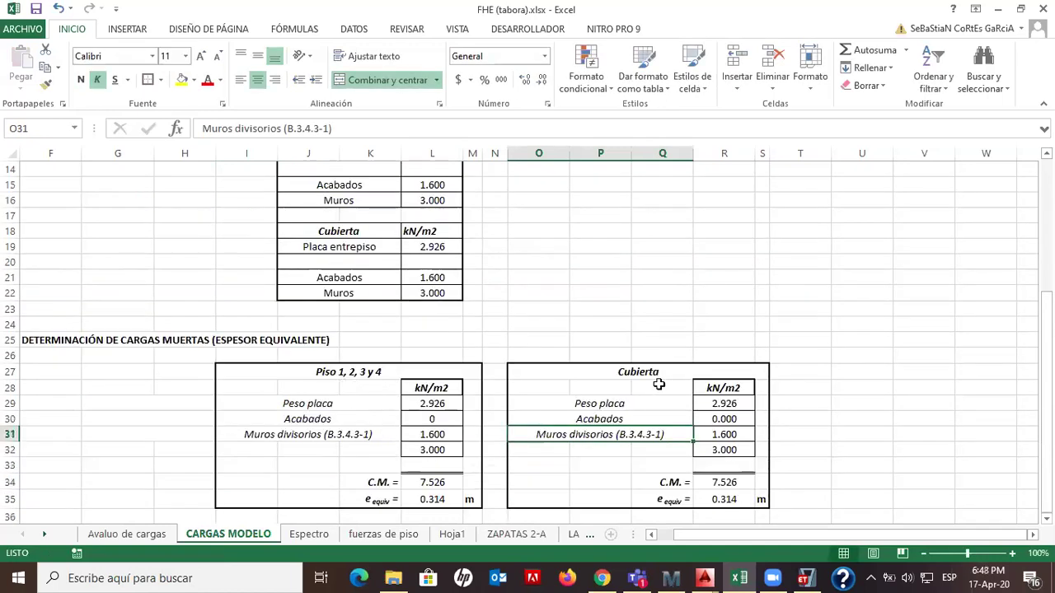
left_click(439, 484)
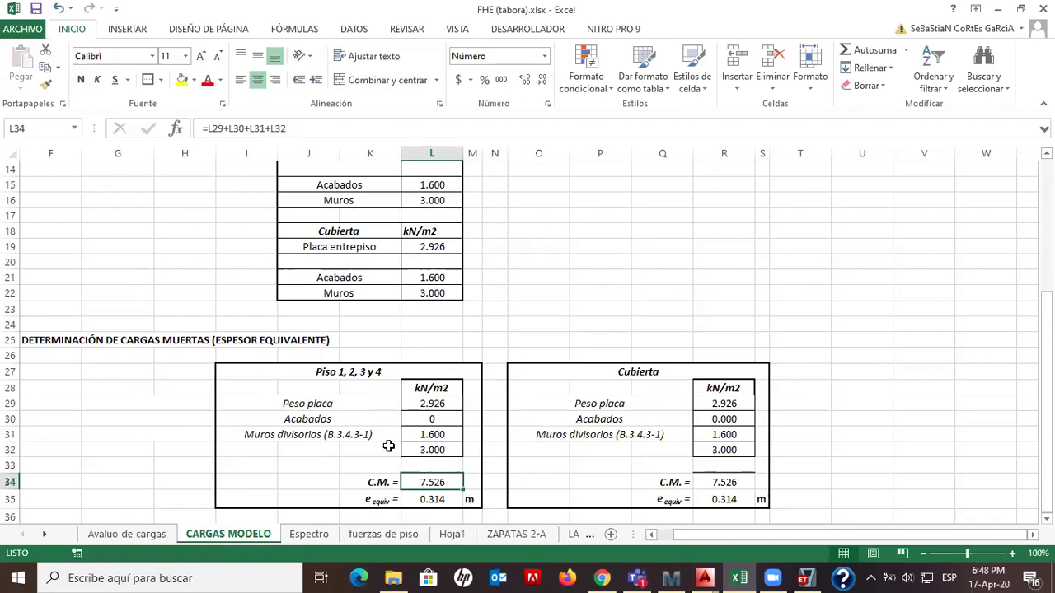
left_click(430, 500)
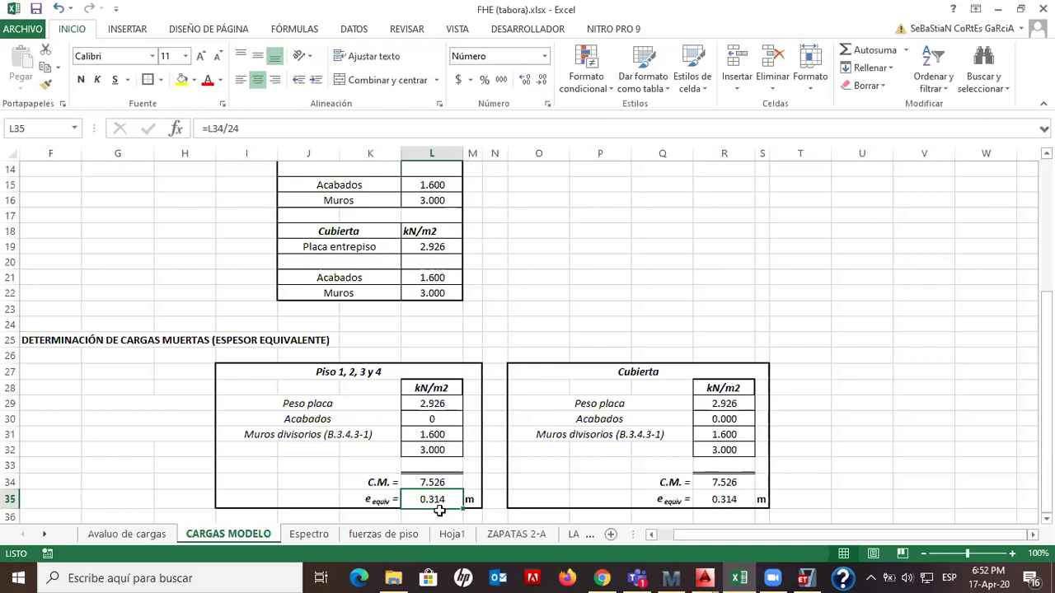
left_click(808, 577)
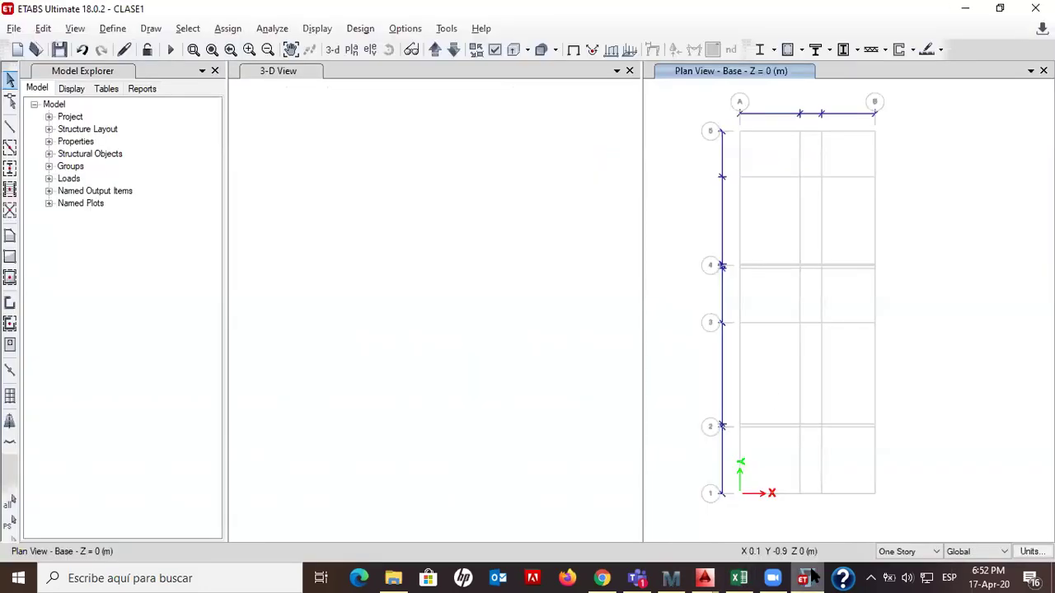
left_click(113, 28)
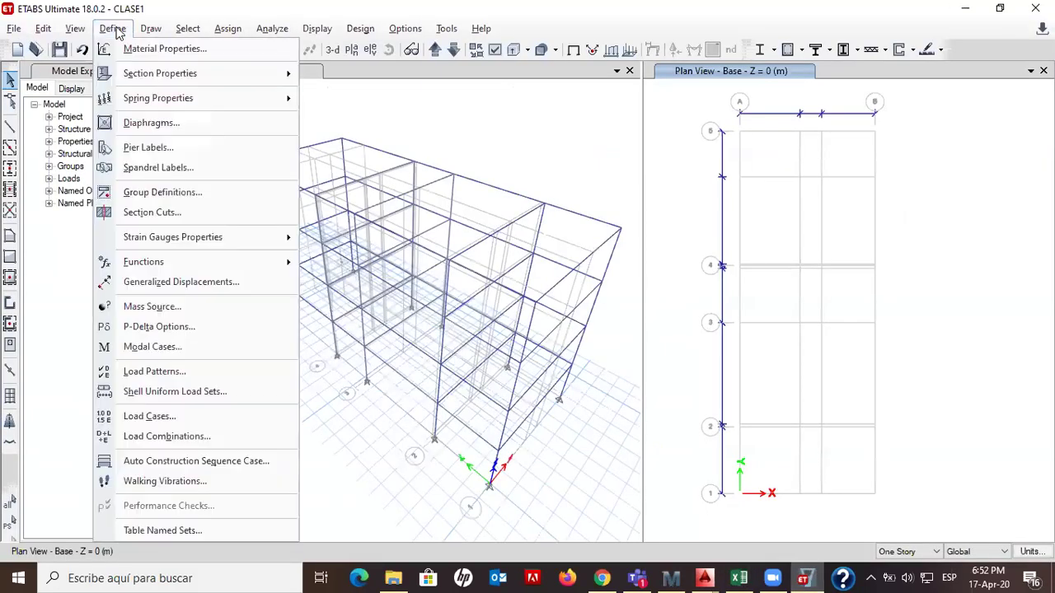
mouse_move(154, 83)
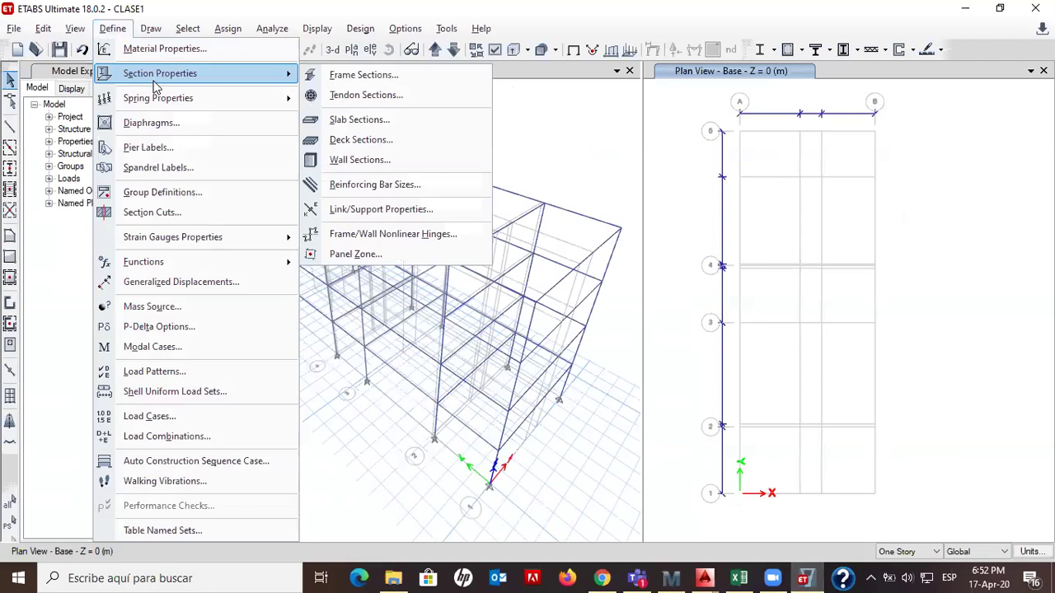
left_click(377, 122)
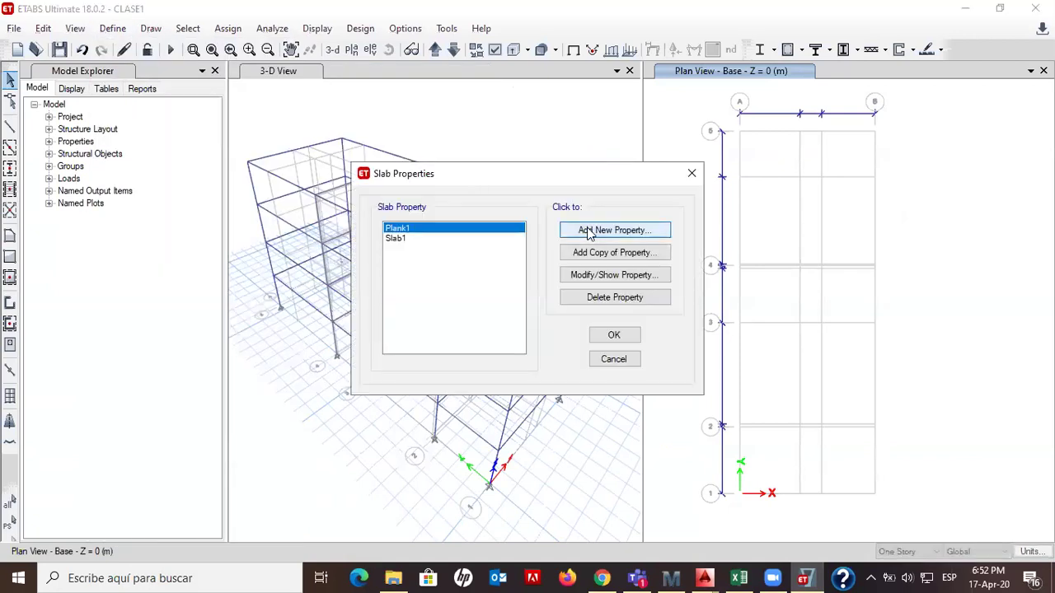
left_click(614, 231)
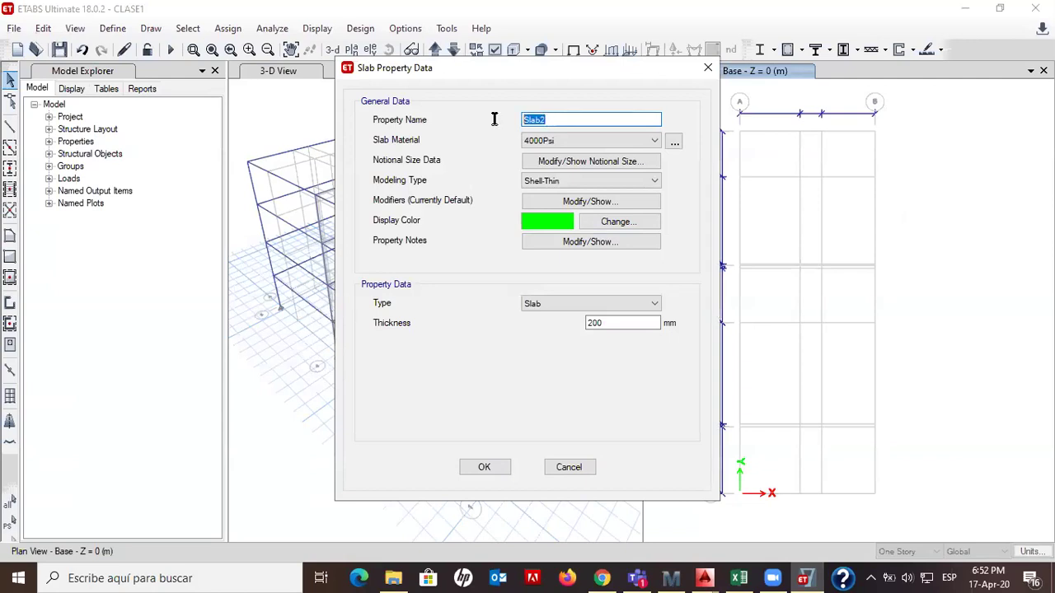
type("Losa e=equivalente")
left_click(706, 70)
left_click(693, 173)
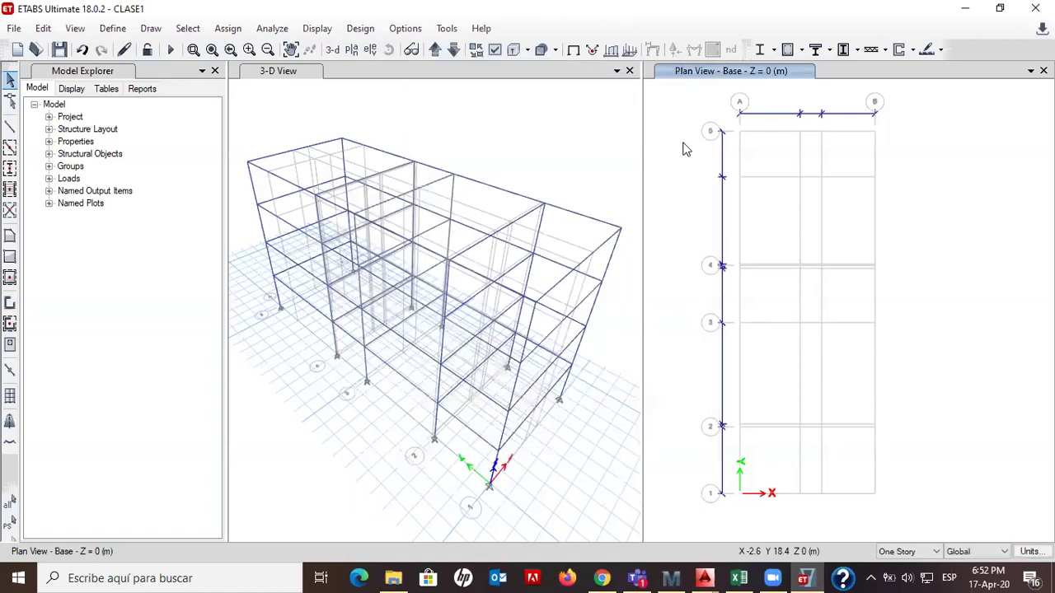
Start a new slab section property named "Losa e=equivalente" with Concreto 21 MPa as its material
left_click(113, 30)
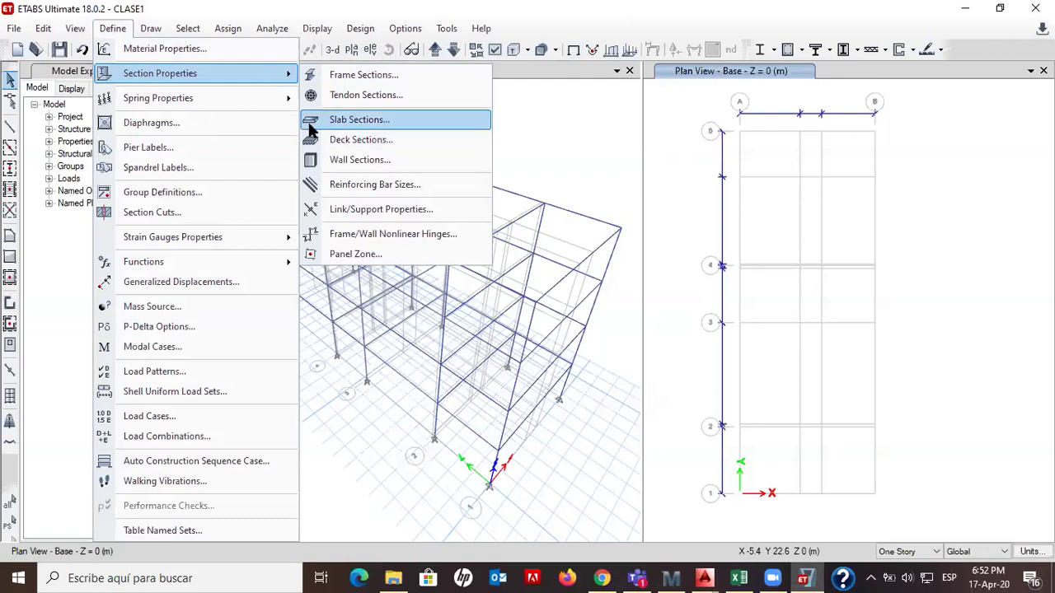
left_click(360, 123)
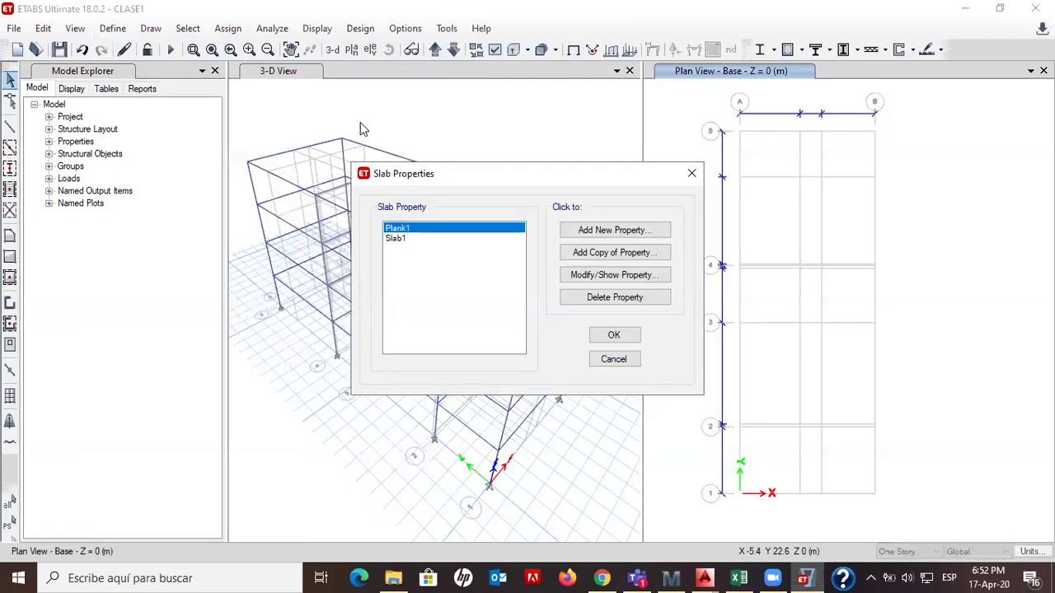
left_click(604, 233)
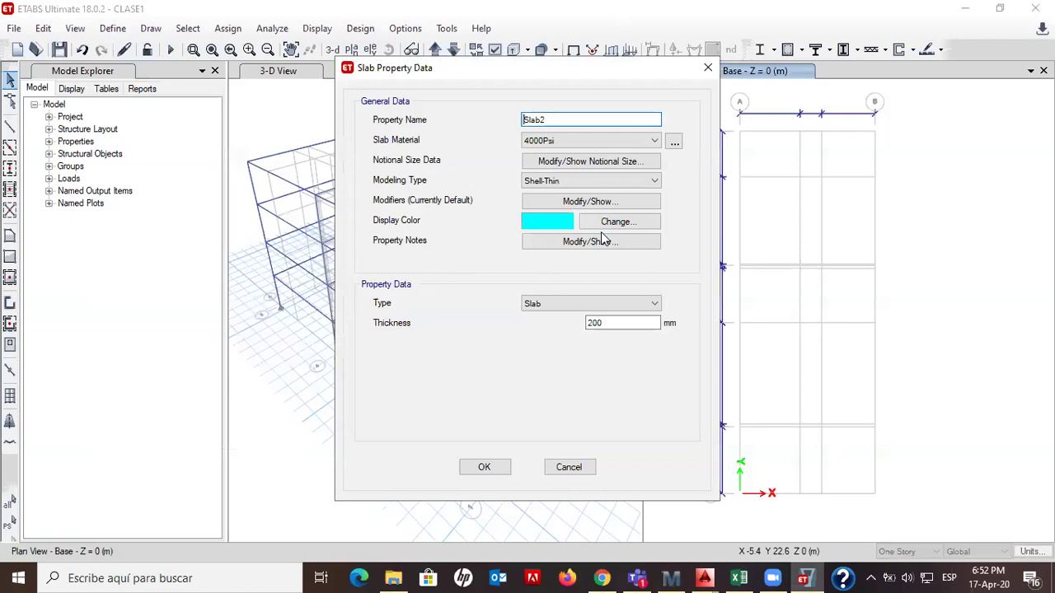
left_click_drag(560, 119, 495, 114)
type("Losa e=equivalente")
left_click(545, 141)
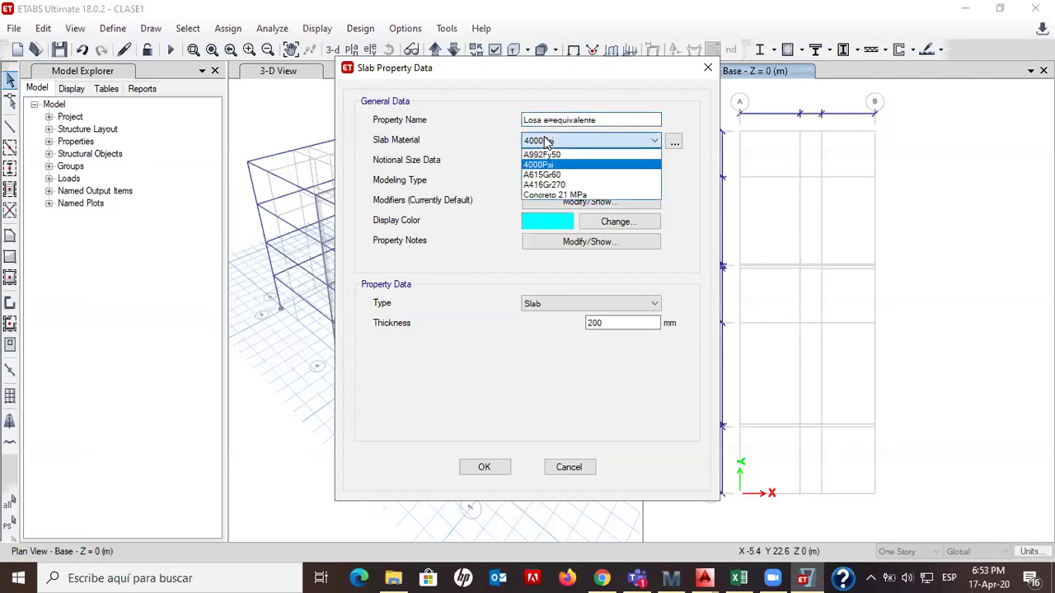
left_click(591, 196)
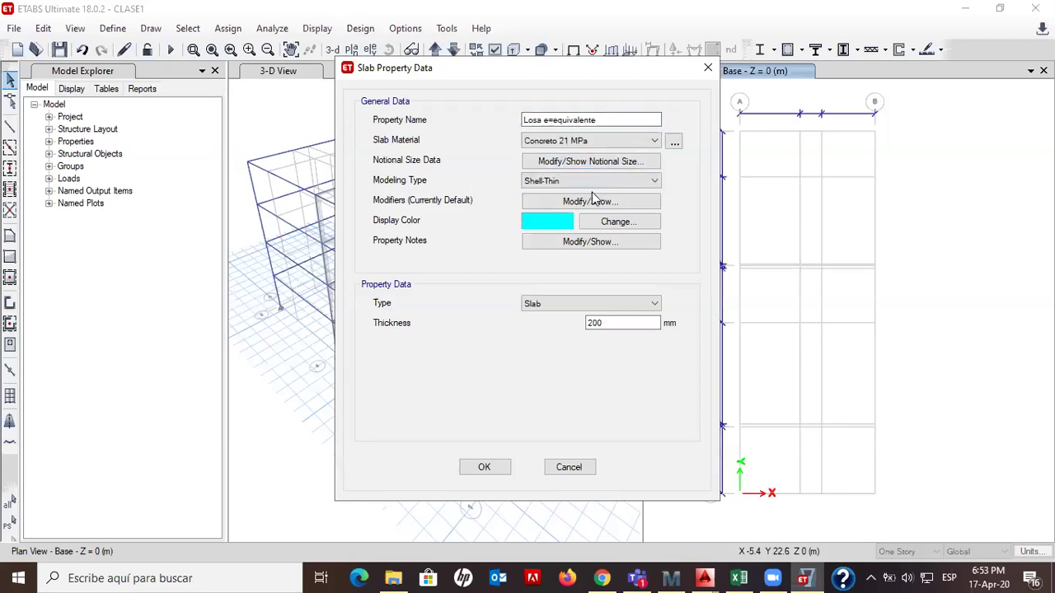
Choose Shell-Thin as the new slab property's modeling type and Slab as its type
left_click(555, 183)
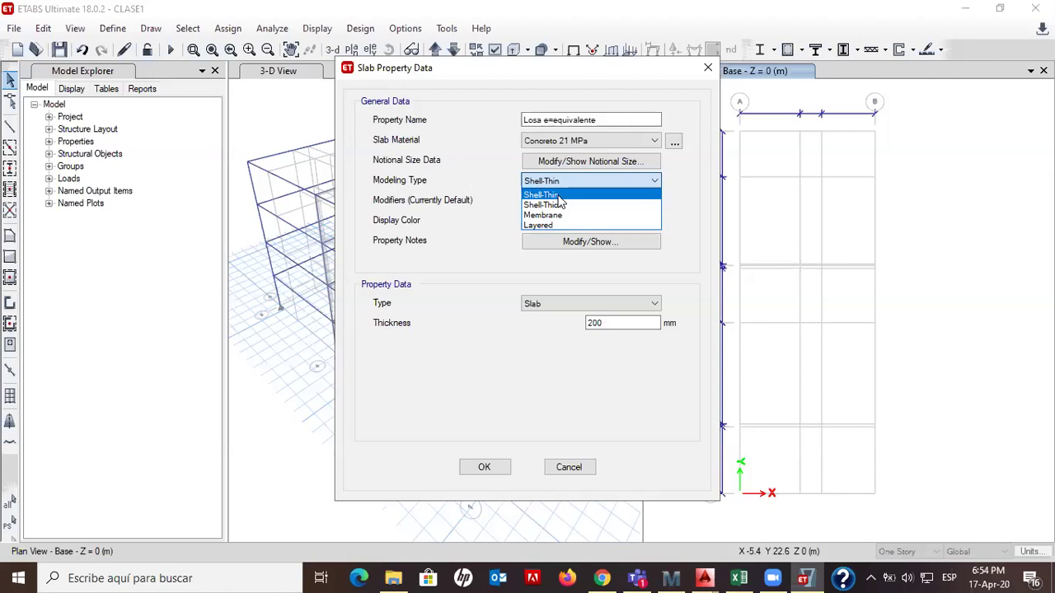
left_click(558, 196)
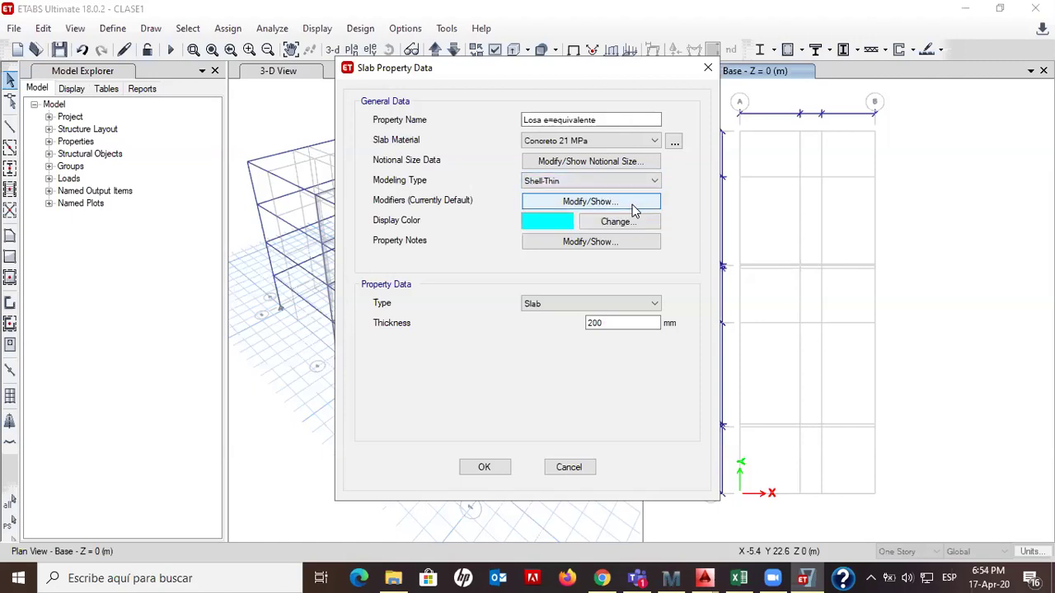
left_click(549, 307)
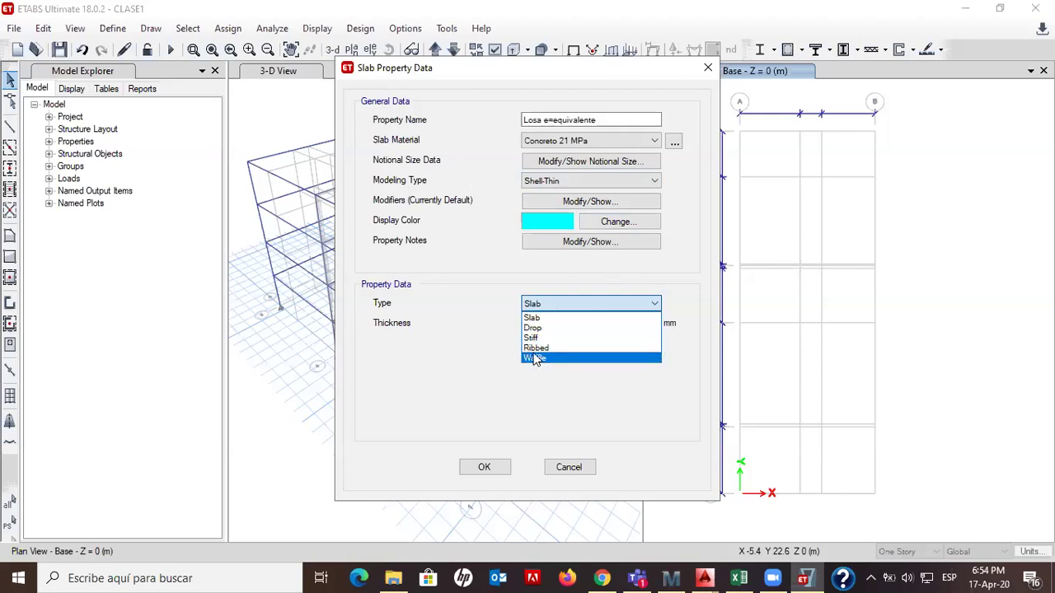
left_click(533, 318)
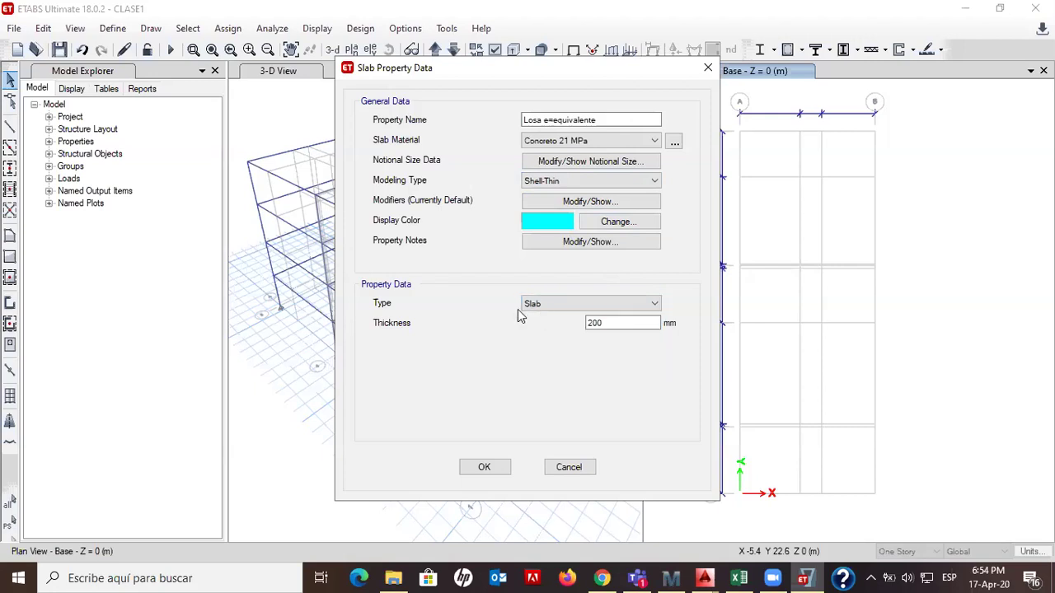
Set the slab property's thickness to 314 mm, matching the equivalent thickness in the Excel load sheet
left_click(608, 323)
left_click(740, 577)
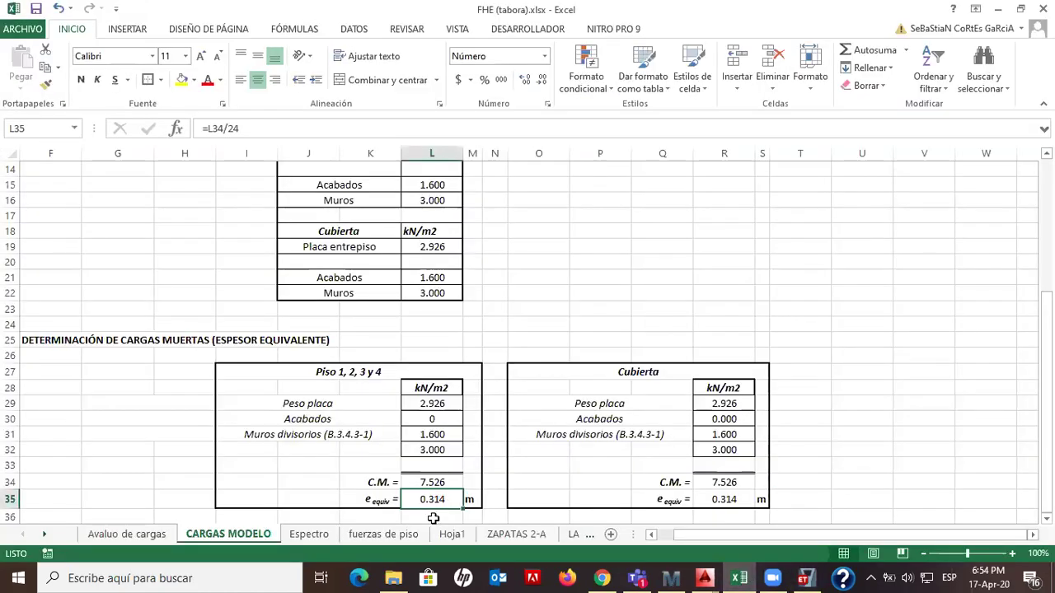
left_click(735, 576)
double_click(588, 323)
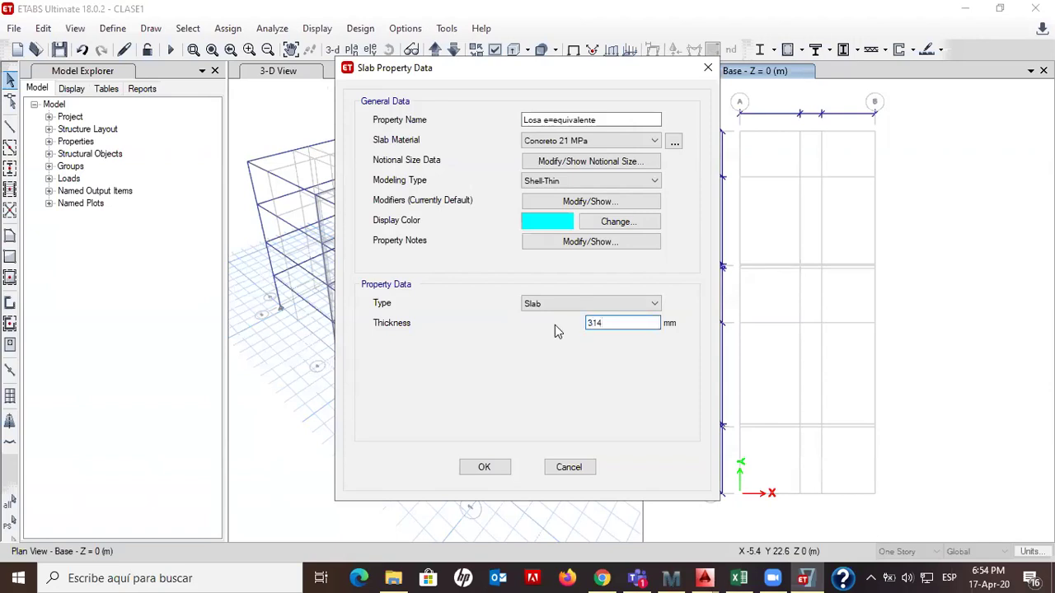
Accept the "Losa e=equivalente" slab property and close the slab property definitions
left_click(598, 121)
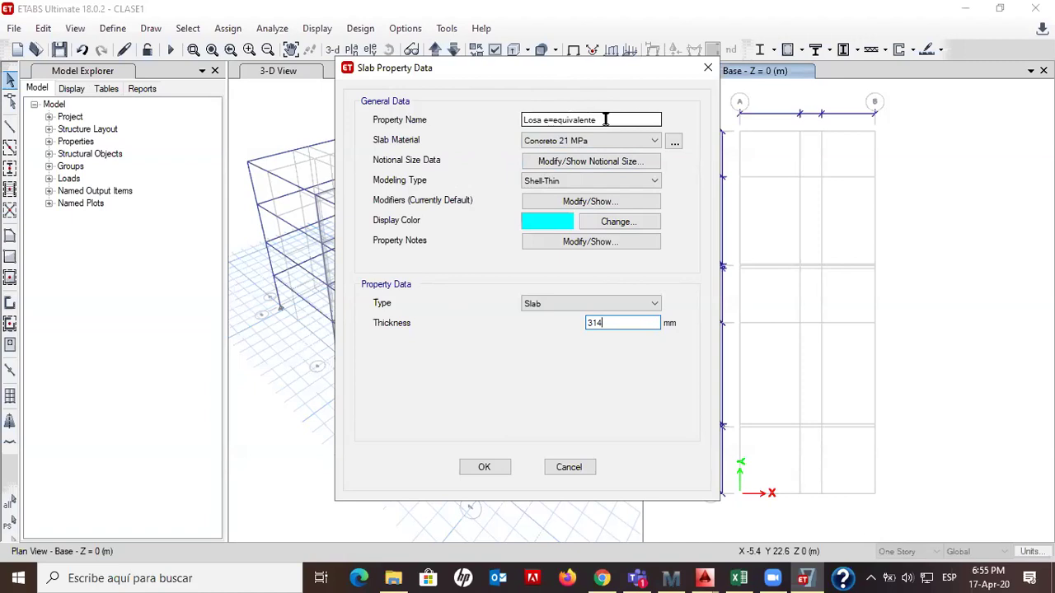
left_click(497, 472)
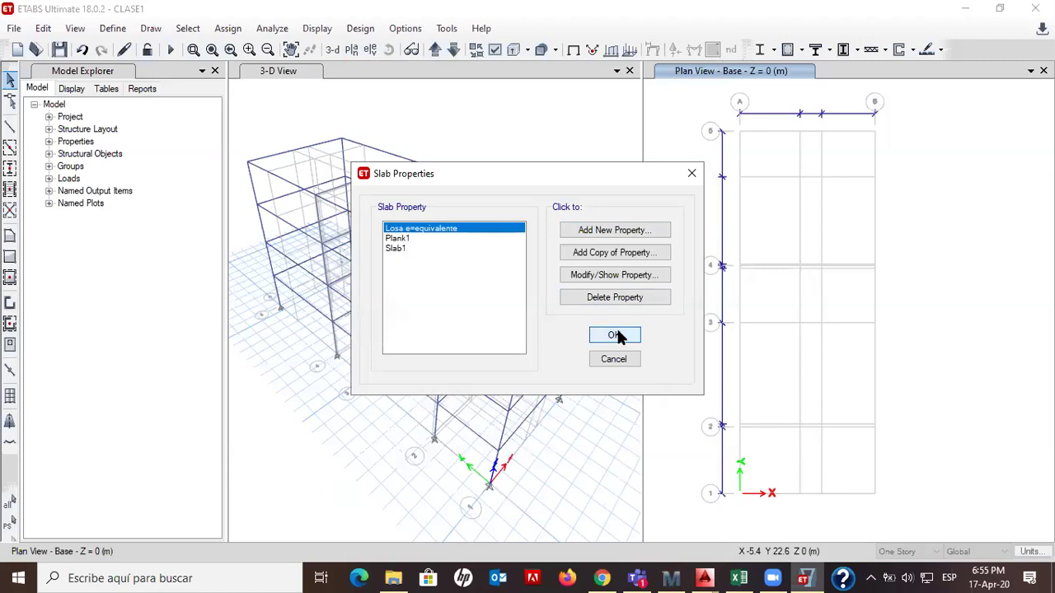
left_click(617, 336)
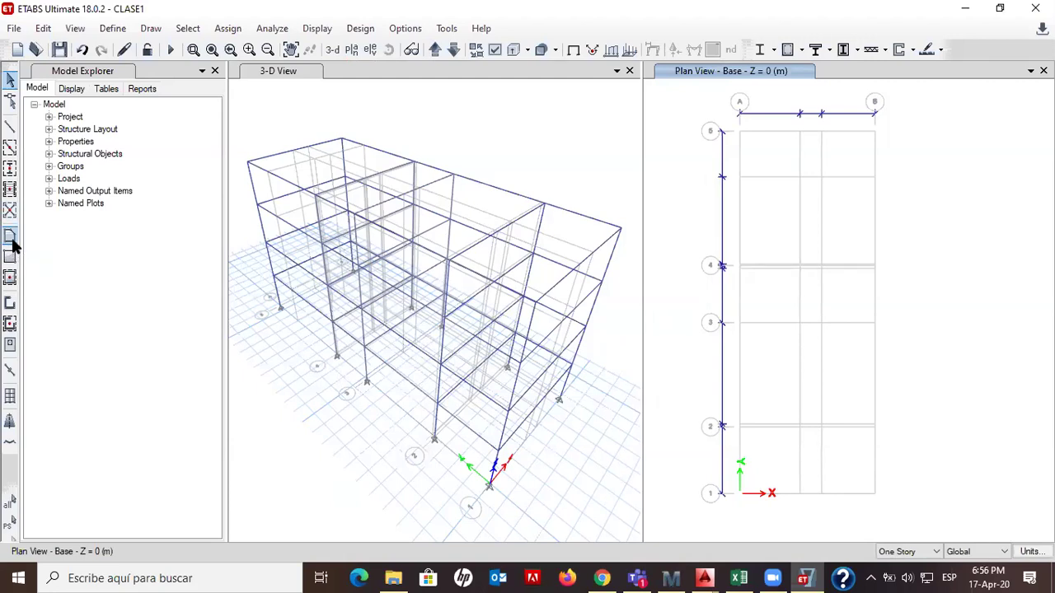
Start drawing a floor area with the "Losa e=equivalente" property and bring the plan view up to Story1
left_click(11, 238)
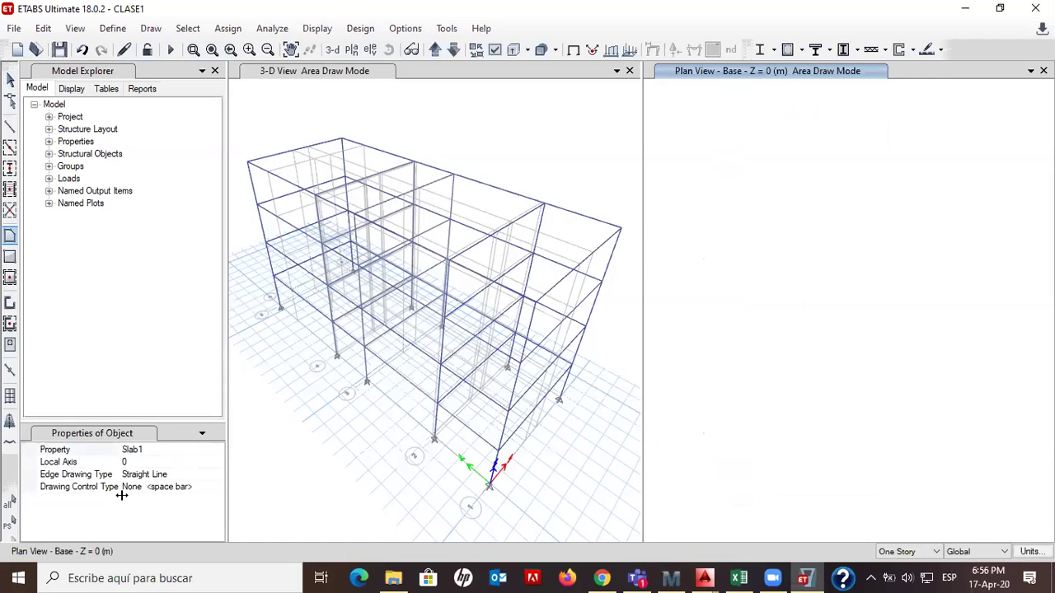
left_click(147, 450)
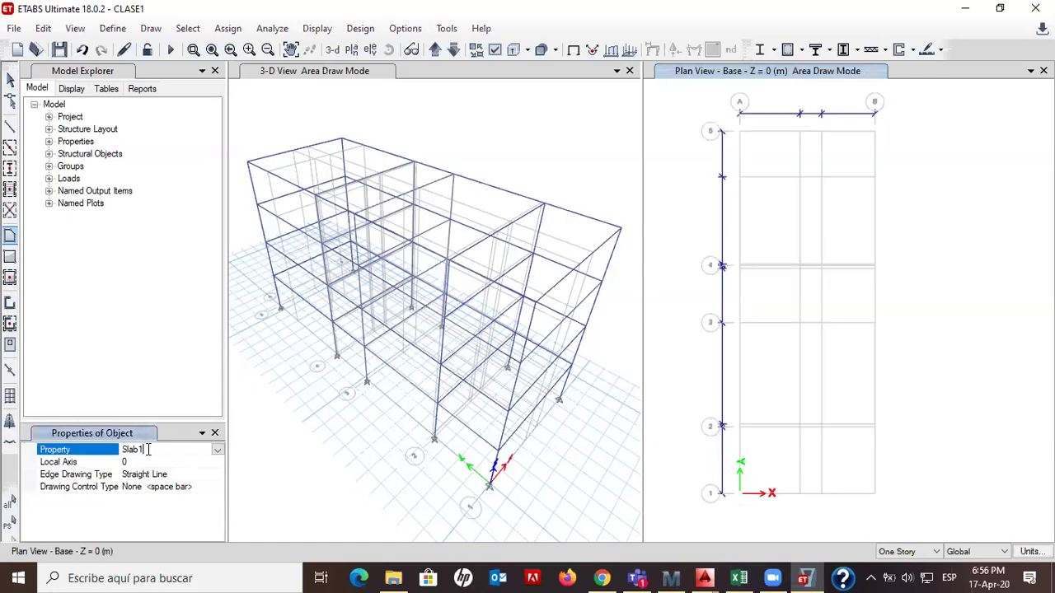
left_click(218, 451)
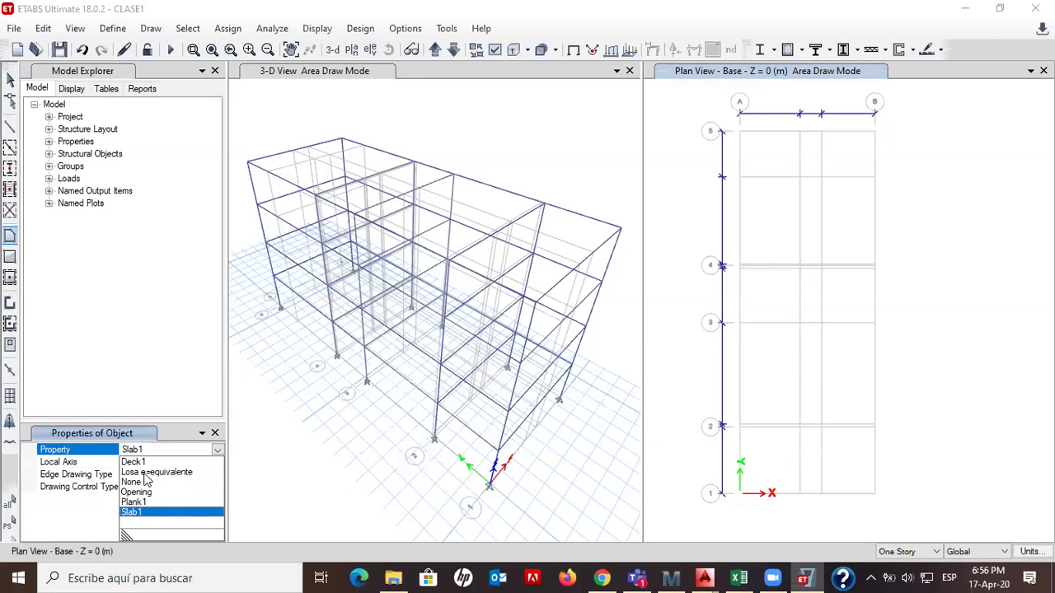
left_click(164, 472)
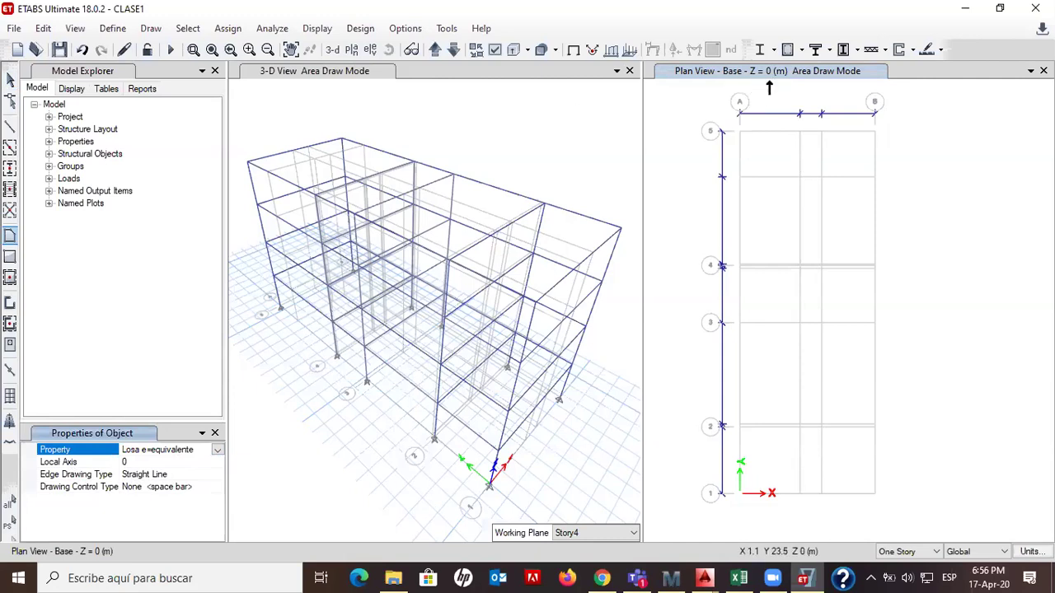
left_click(436, 50)
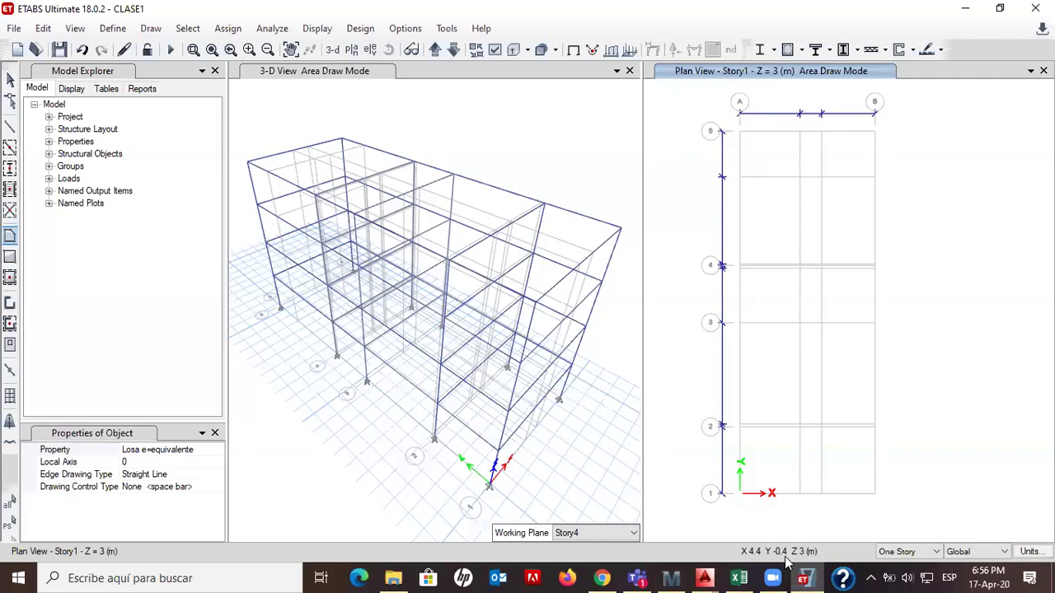
Switch to AutoCAD and examine the beam layout, stairwell and crossed-out openings on the N+6.00 structural plan between axes 1 and 5
mouse_move(703, 578)
left_click(740, 518)
scroll(688, 381, "down", 3)
mouse_move(688, 381)
middle_mouse_down()
mouse_move(626, 335)
mouse_move(569, 267)
mouse_move(473, 213)
middle_mouse_up()
scroll(568, 266, "down", 3)
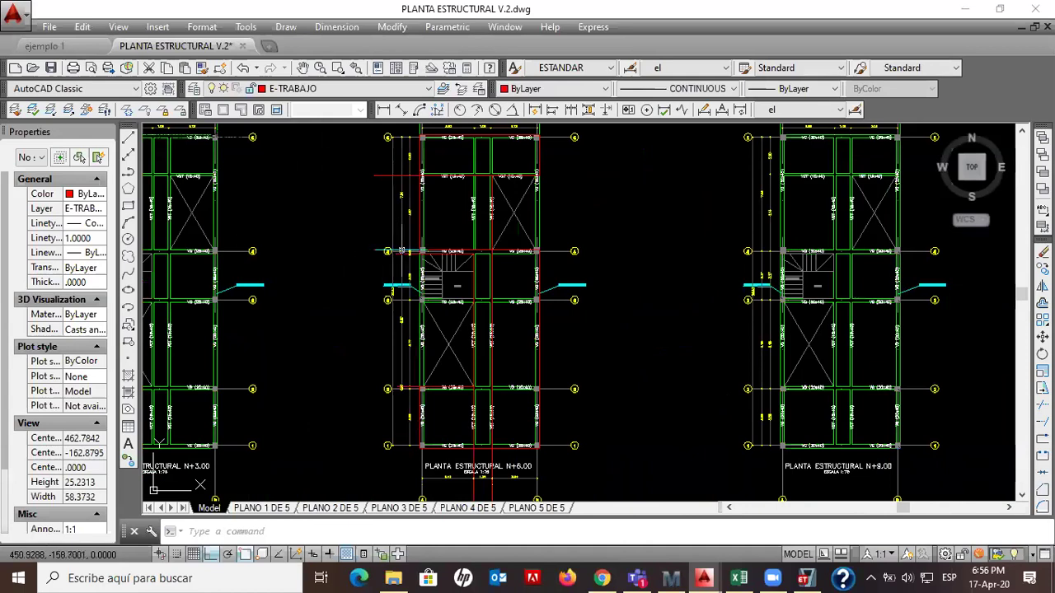
scroll(571, 140, "up", 5)
scroll(571, 140, "down", 4)
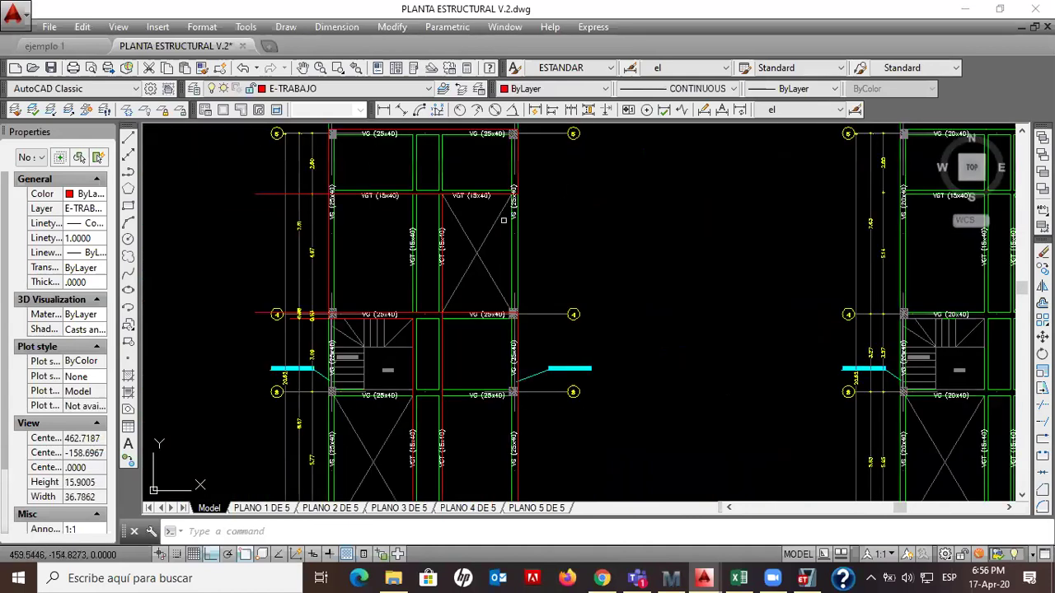
middle_click_drag(409, 329, 388, 209)
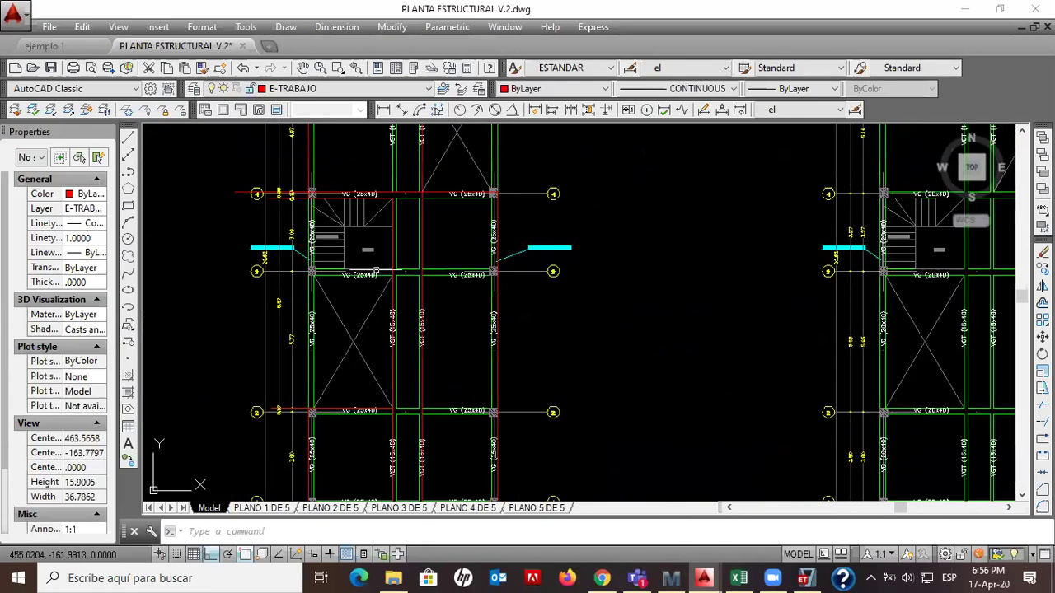
middle_click_drag(383, 333, 389, 430)
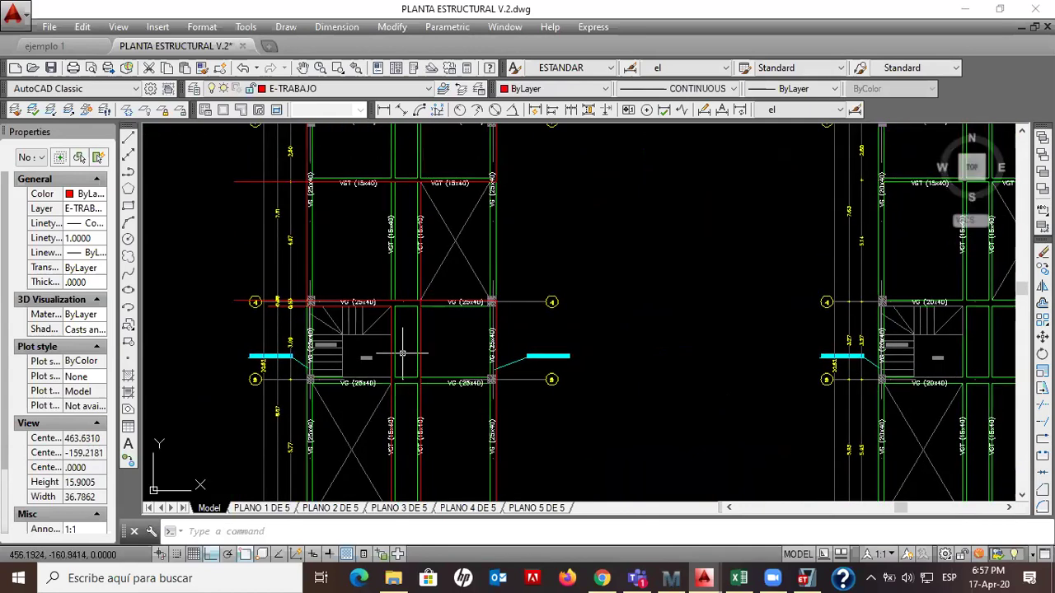
mouse_move(434, 371)
middle_mouse_down()
mouse_move(485, 402)
mouse_move(452, 320)
mouse_move(480, 353)
mouse_move(457, 263)
middle_mouse_up()
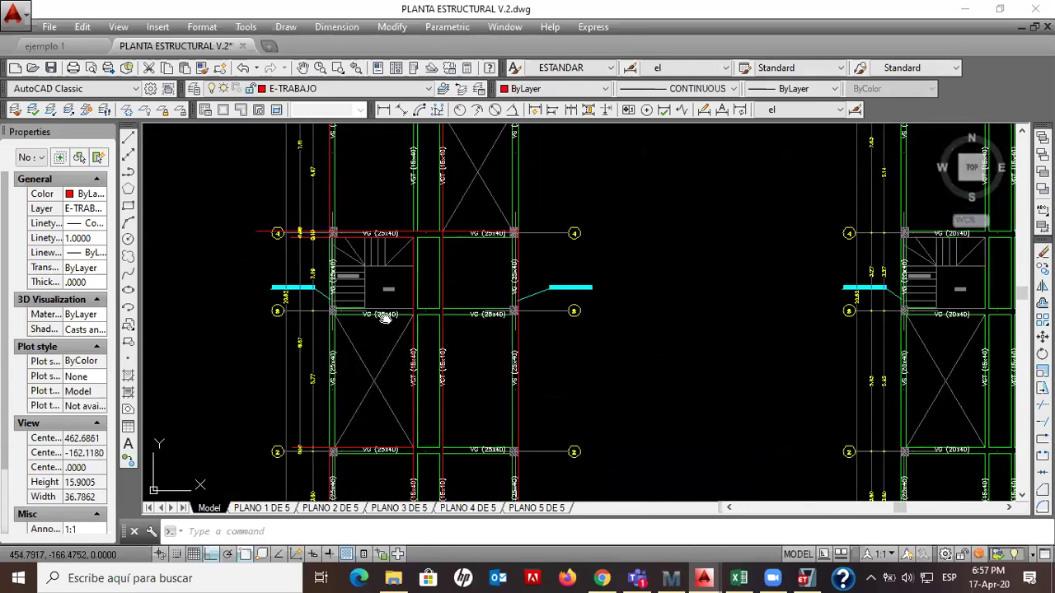
middle_click_drag(386, 319, 372, 166)
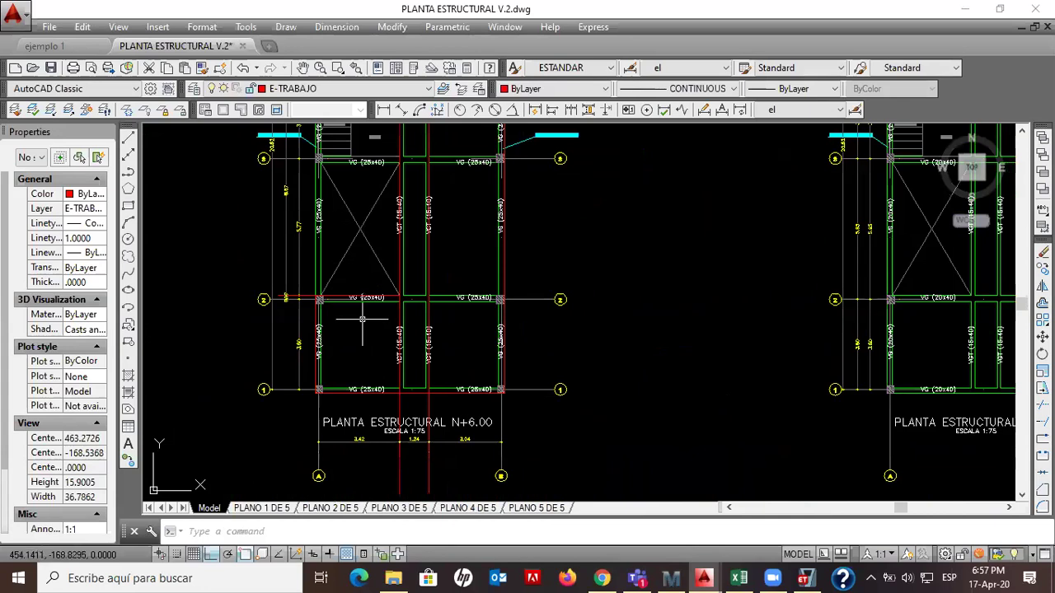
mouse_move(356, 217)
middle_mouse_down()
mouse_move(356, 332)
mouse_move(346, 229)
mouse_move(339, 333)
middle_mouse_up()
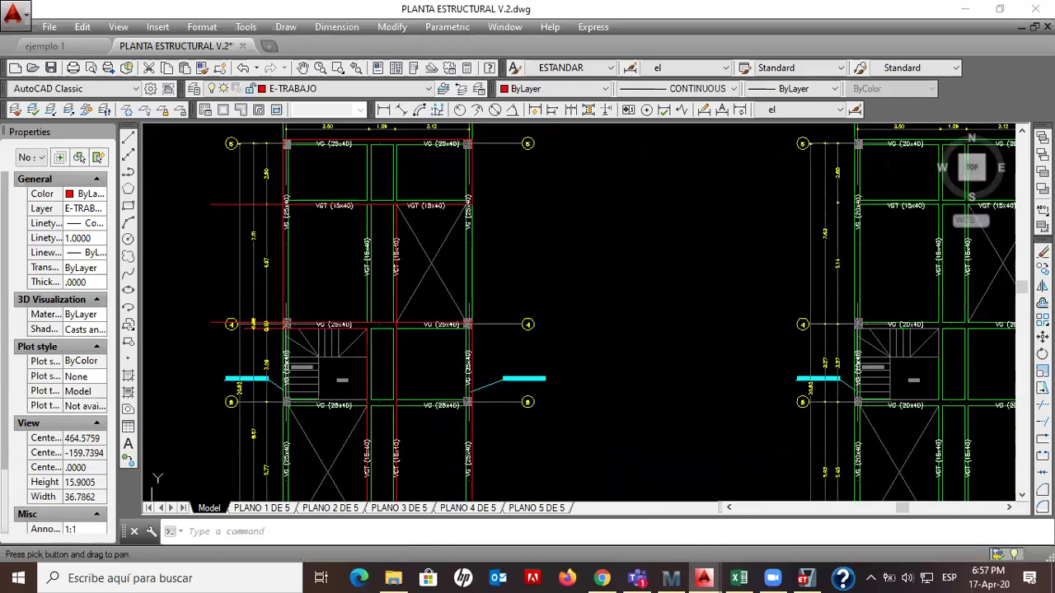
middle_click_drag(338, 264, 339, 279)
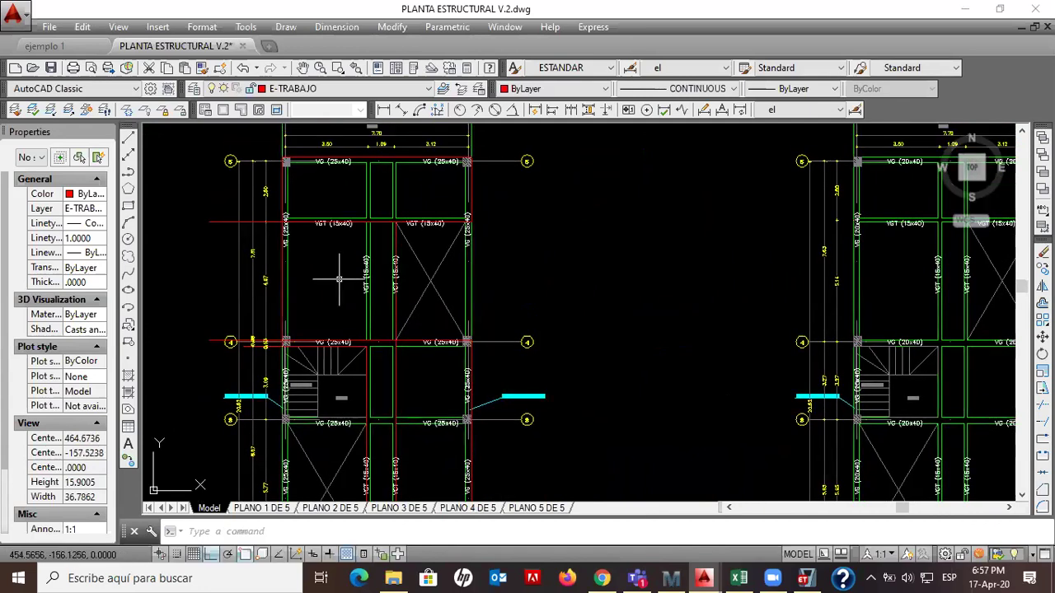
middle_click_drag(404, 310, 404, 286)
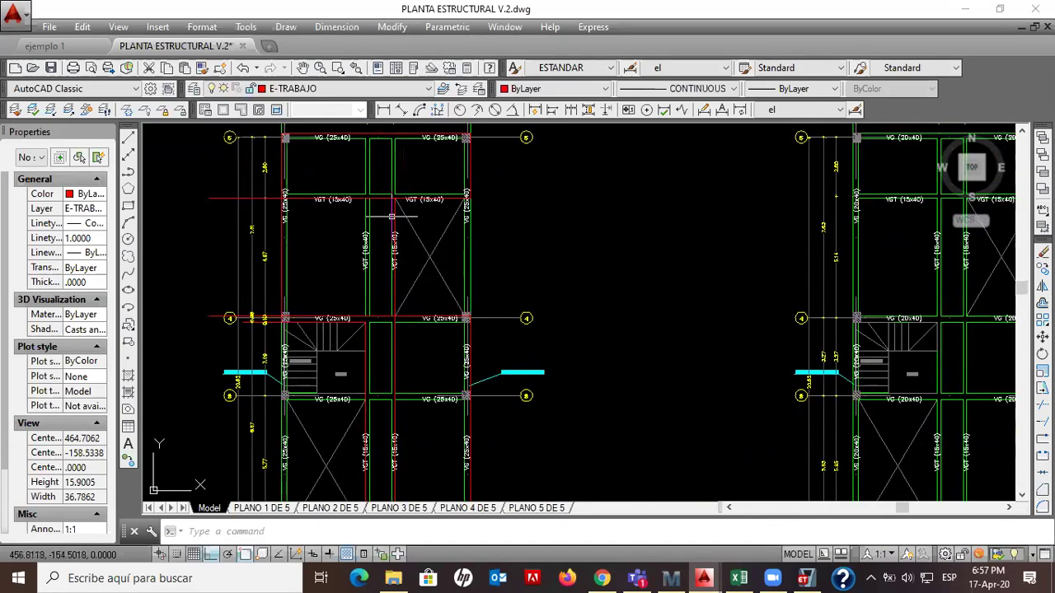
middle_click_drag(401, 236, 395, 204)
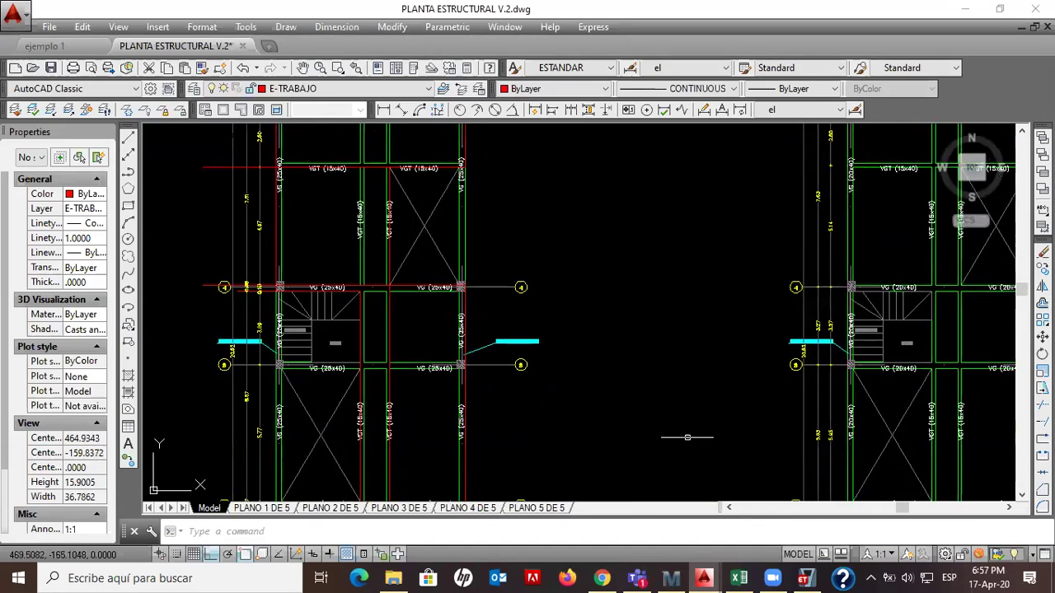
Return to ETABS and try to draw the Story1 slab outline from grid point A-5 to B-5 and 2.6 m along grid B
left_click(804, 578)
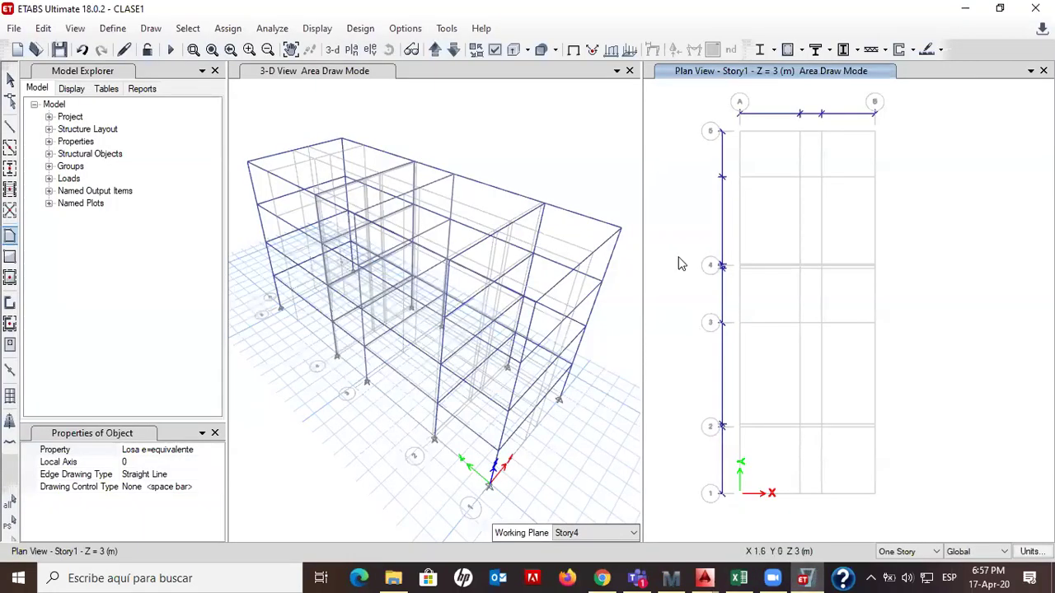
left_click(739, 134)
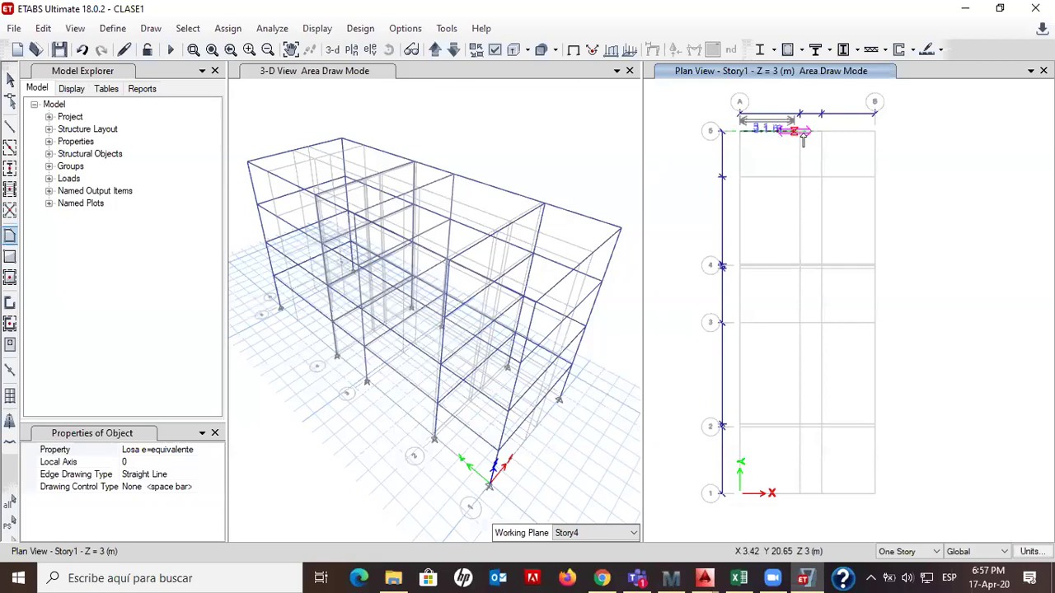
scroll(874, 125, "up", 1)
scroll(875, 125, "up", 2)
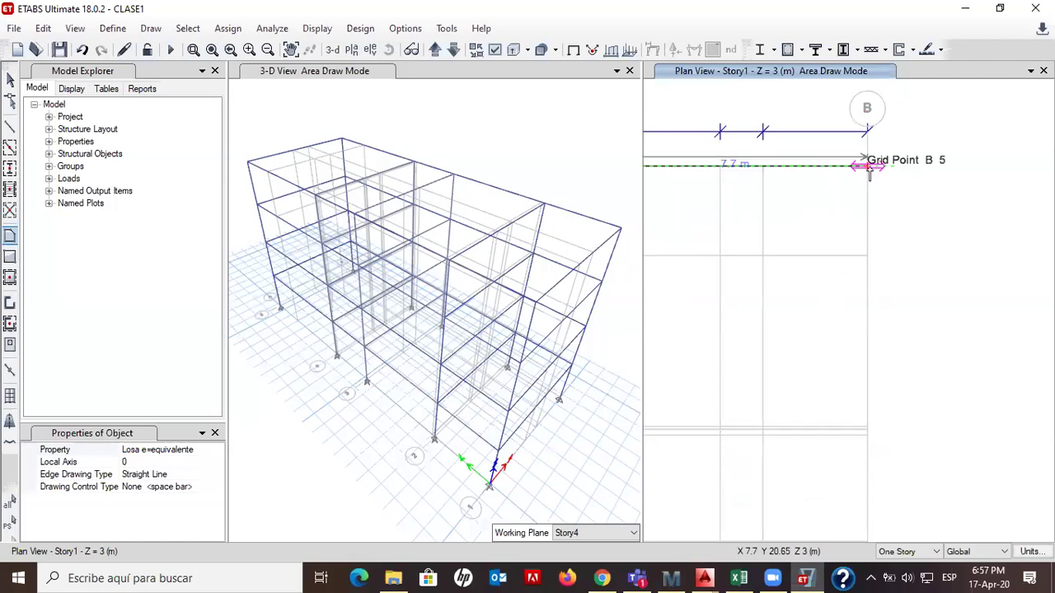
left_click(869, 168)
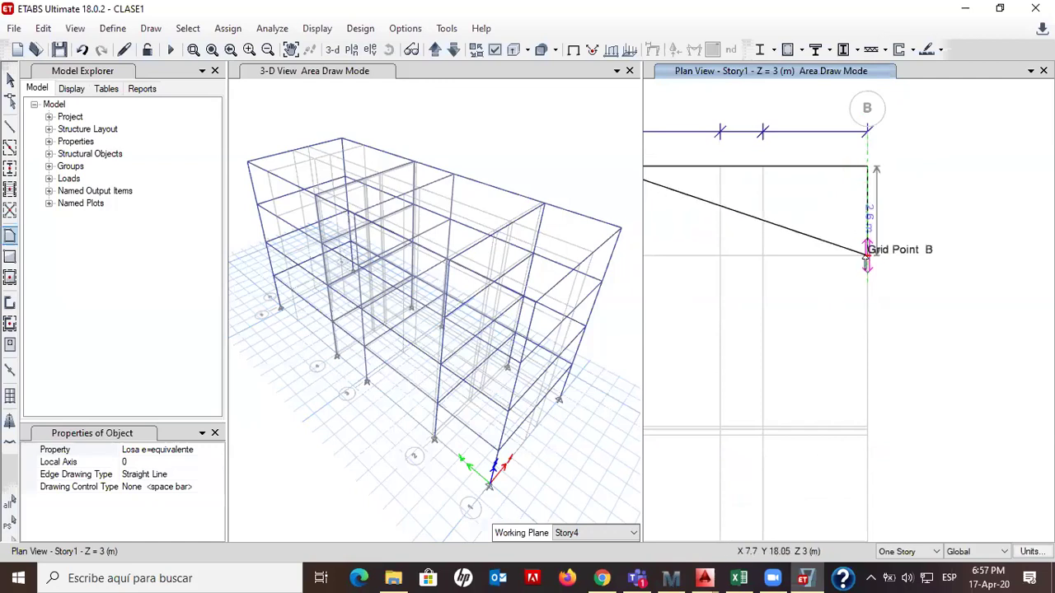
left_click(867, 254)
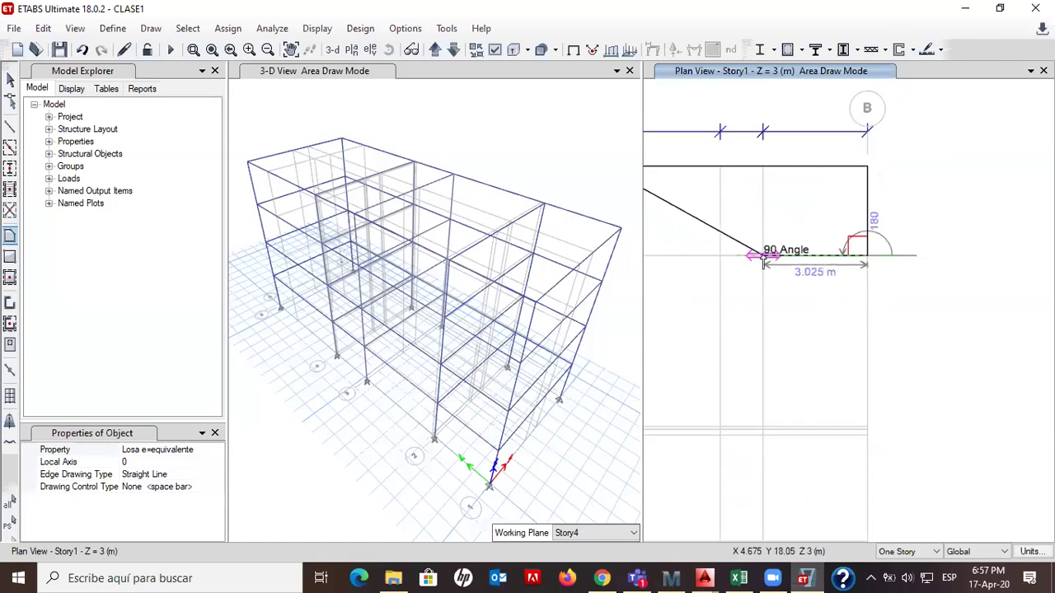
scroll(749, 243, "up", 3)
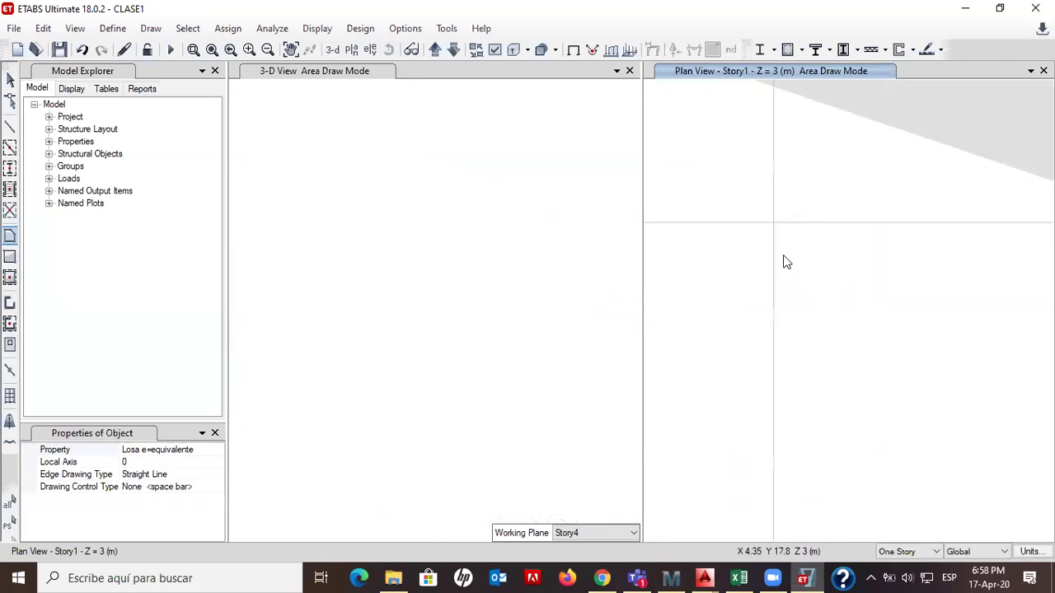
scroll(784, 226, "down", 4)
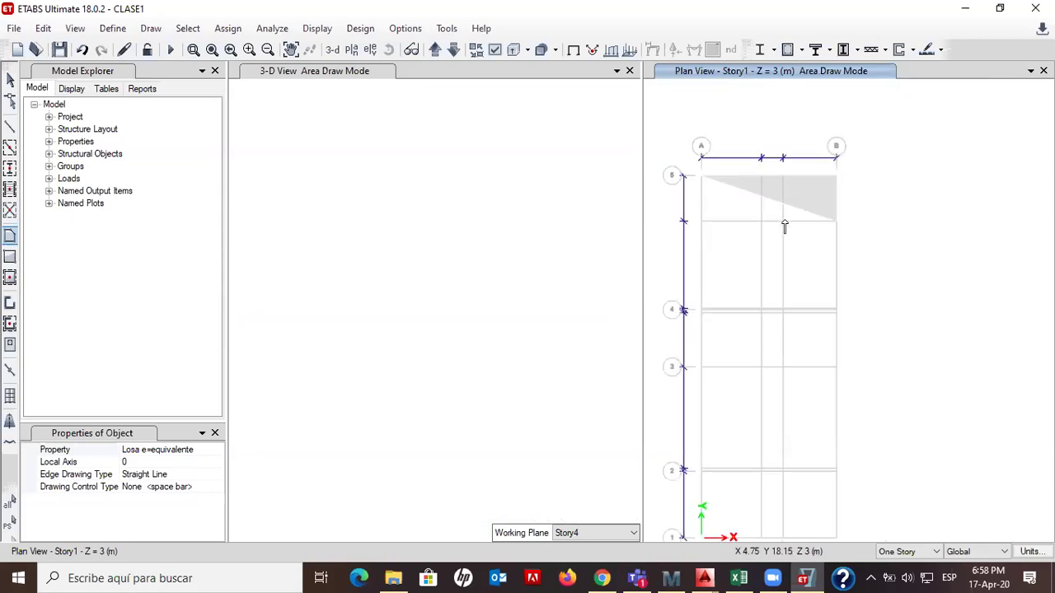
key("Escape")
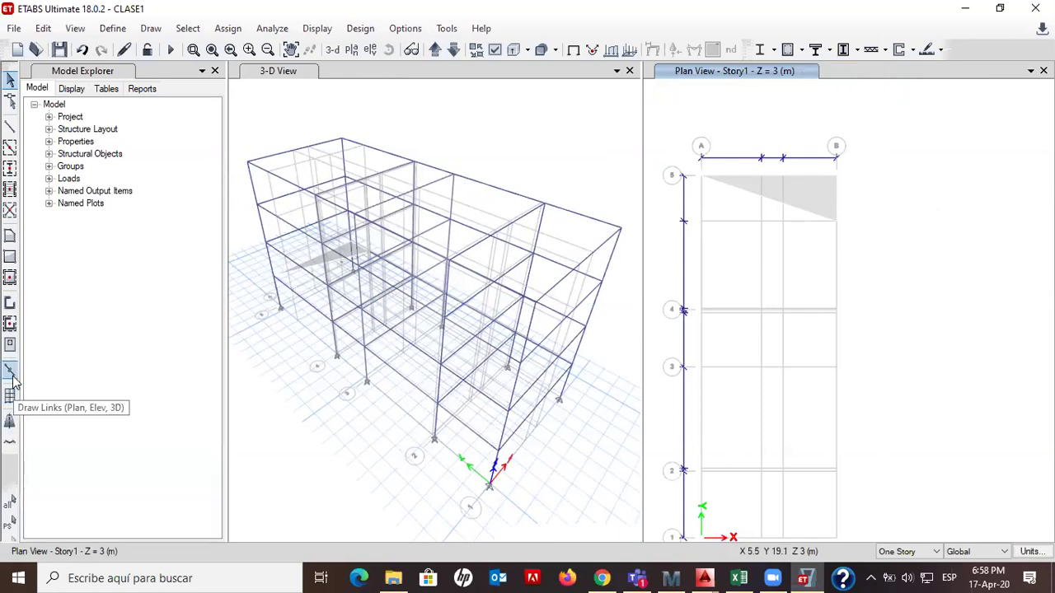
Check the triangular slab's assignments on Story1 and delete it
left_click(797, 197)
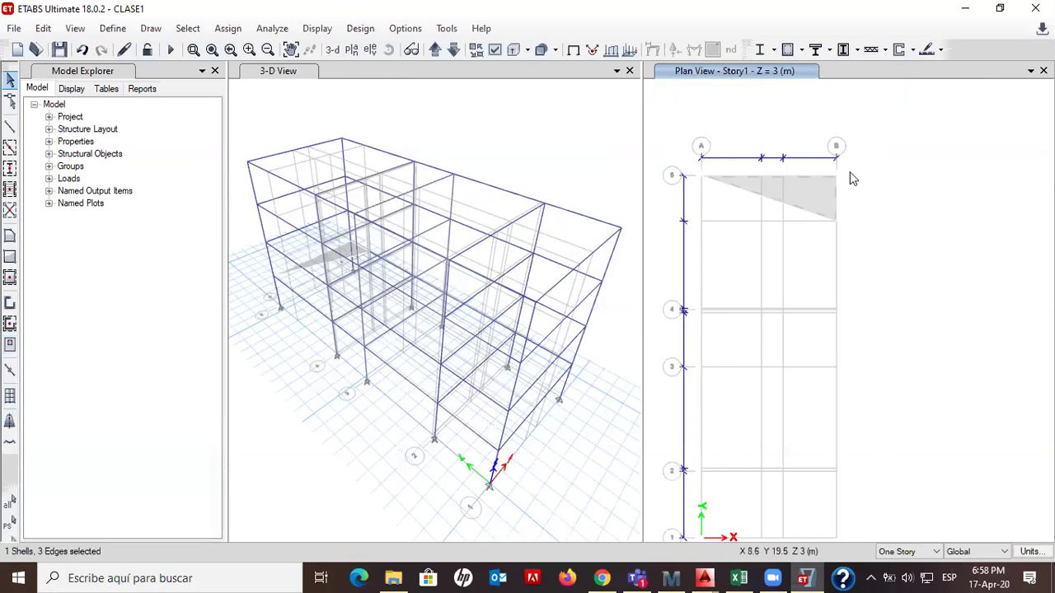
right_click(814, 203)
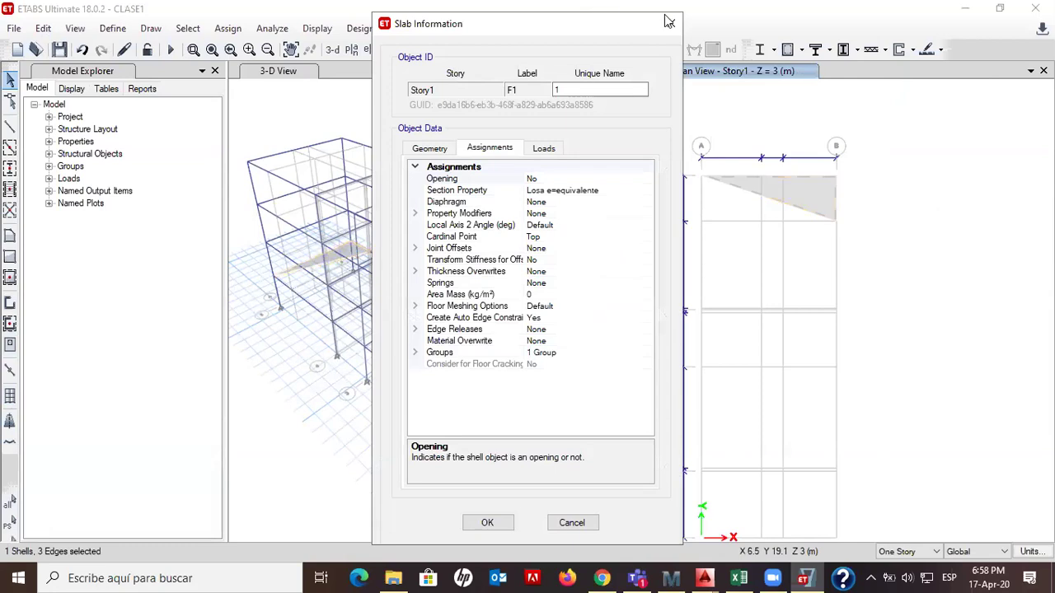
left_click(668, 22)
left_click(45, 28)
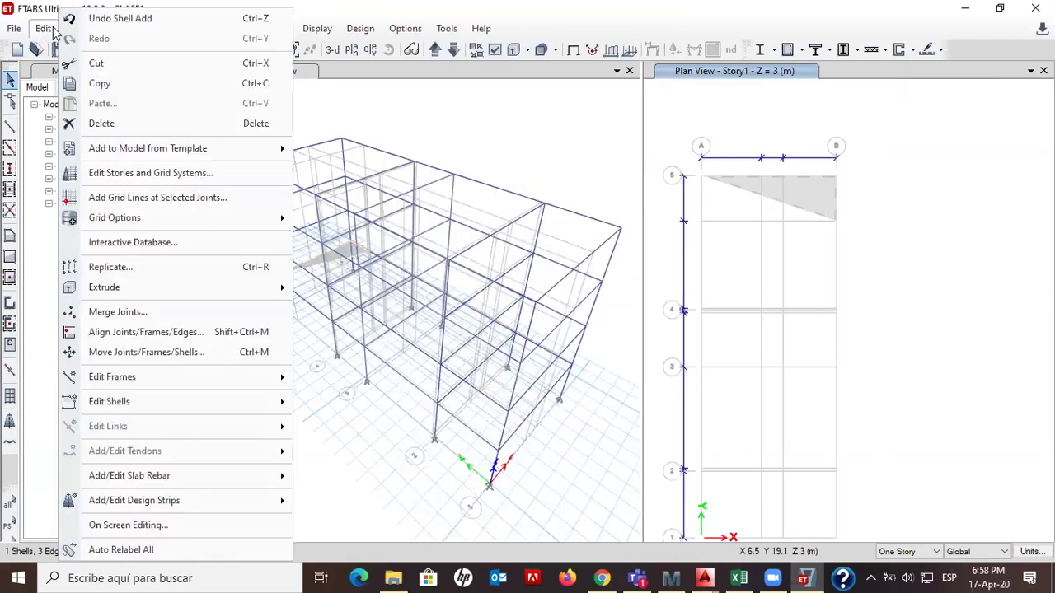
left_click(97, 123)
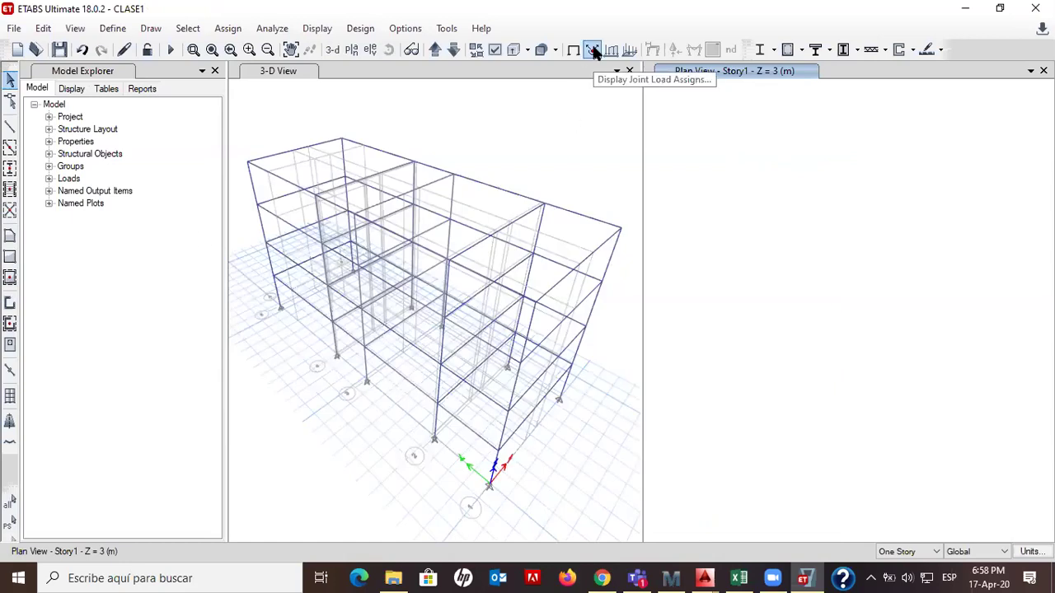
left_click(47, 31)
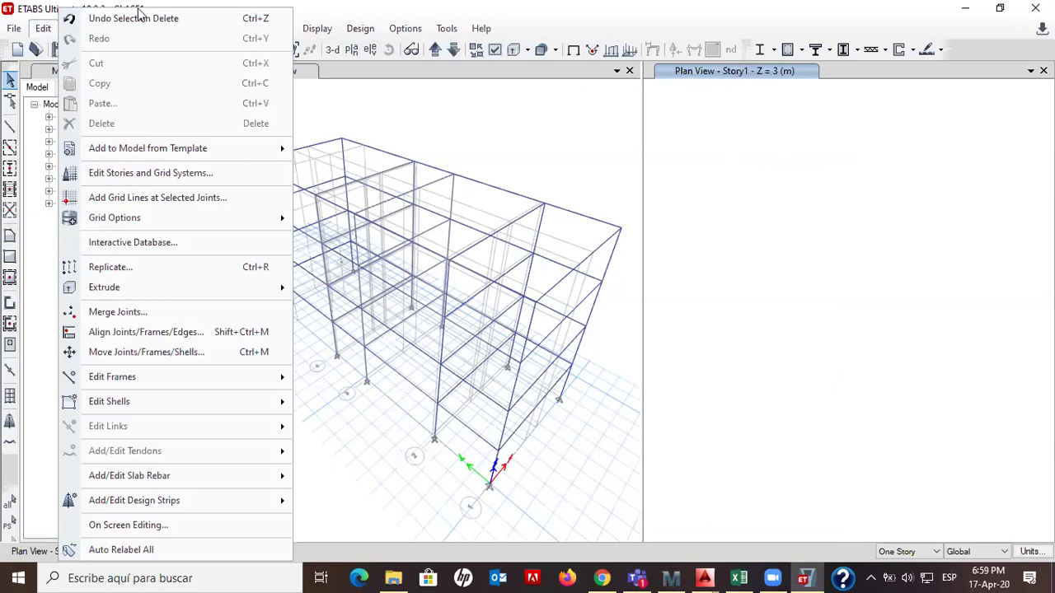
left_click(341, 8)
left_click(81, 30)
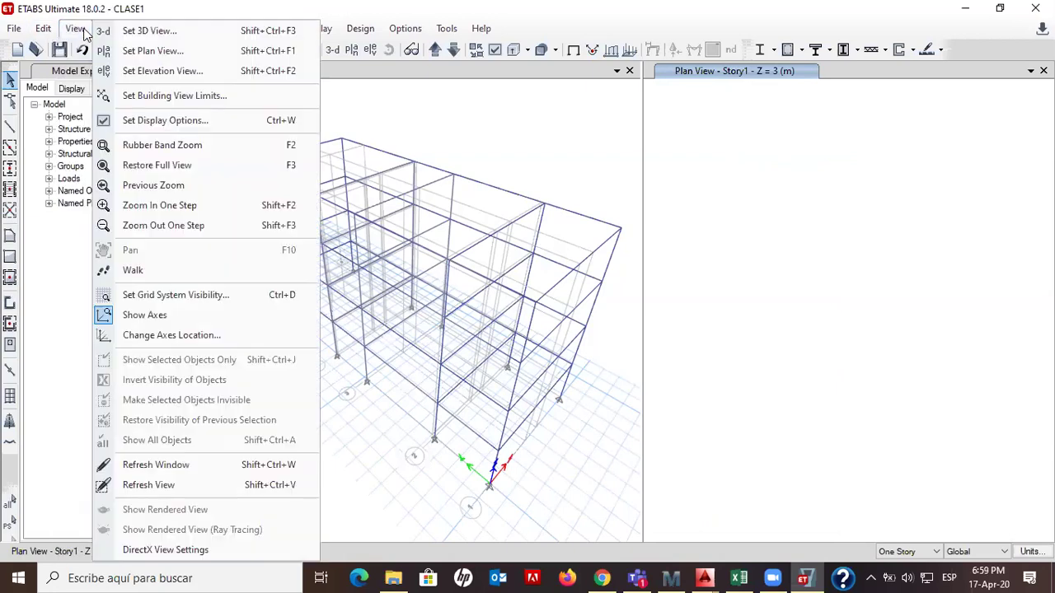
left_click(218, 8)
left_click(156, 29)
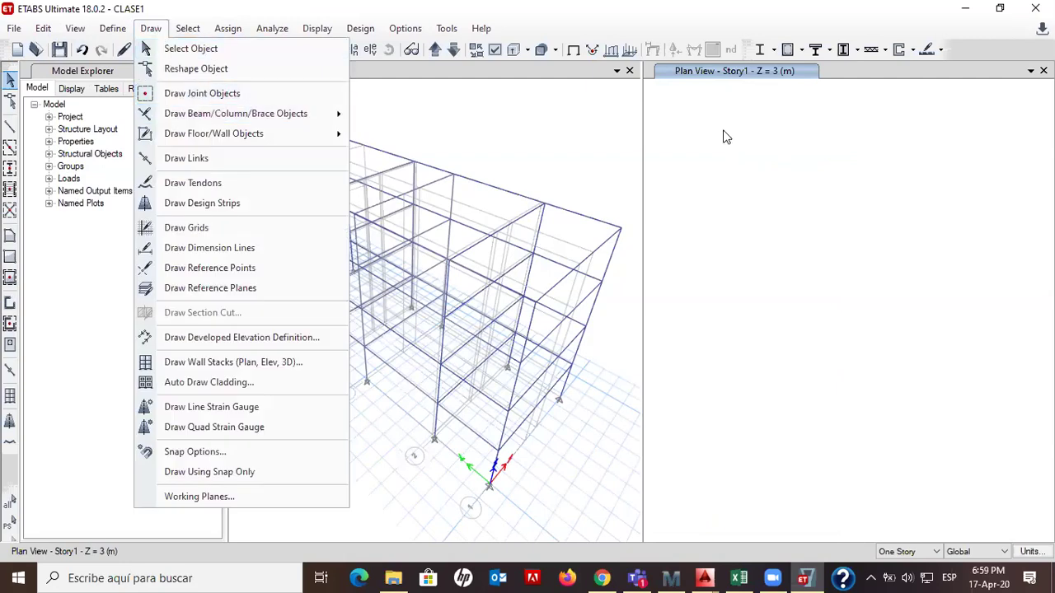
left_click(702, 135)
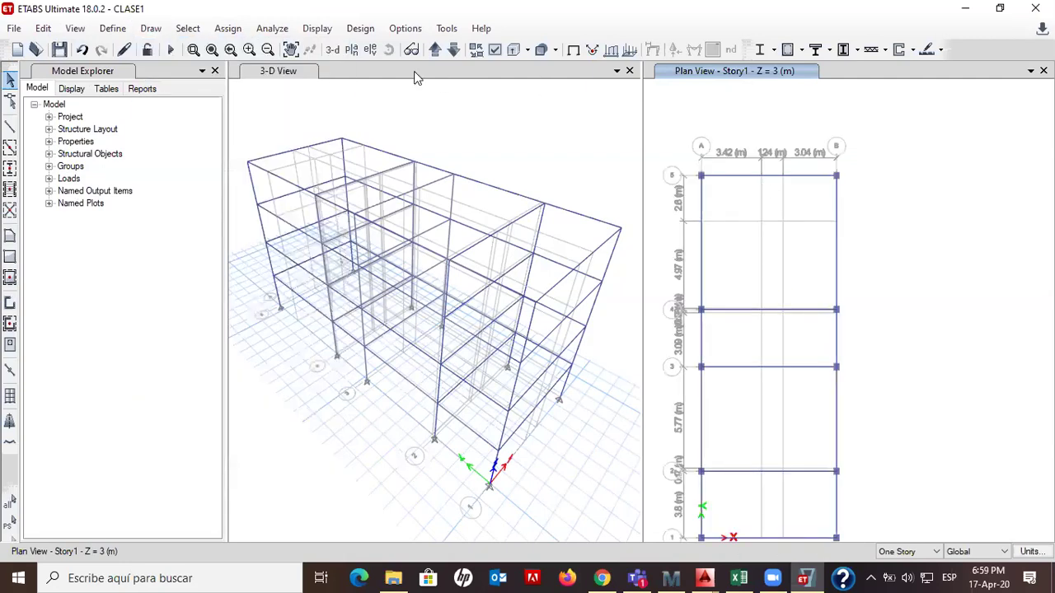
left_click(208, 56)
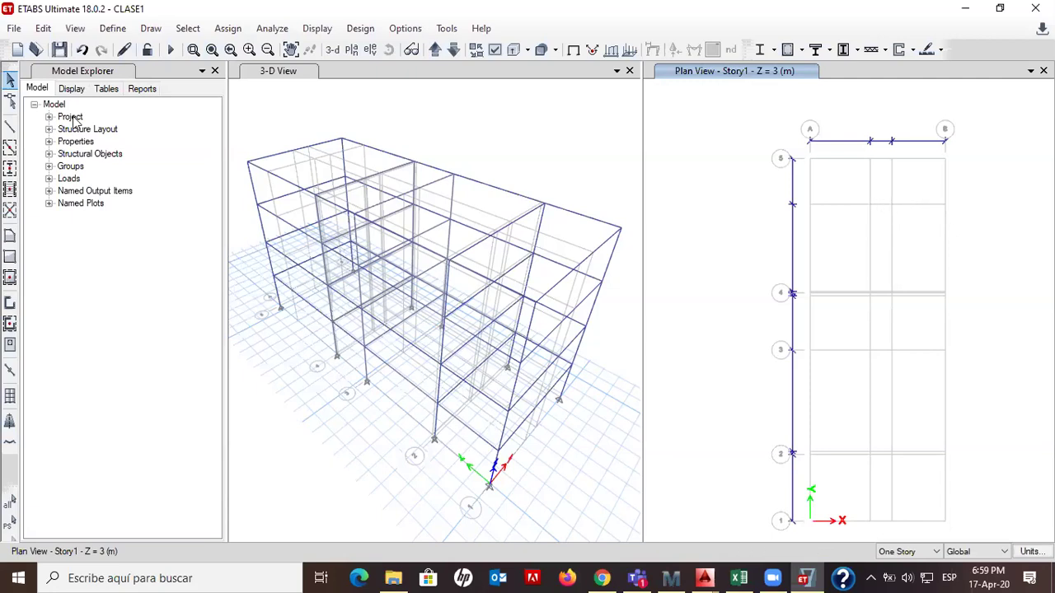
left_click(151, 30)
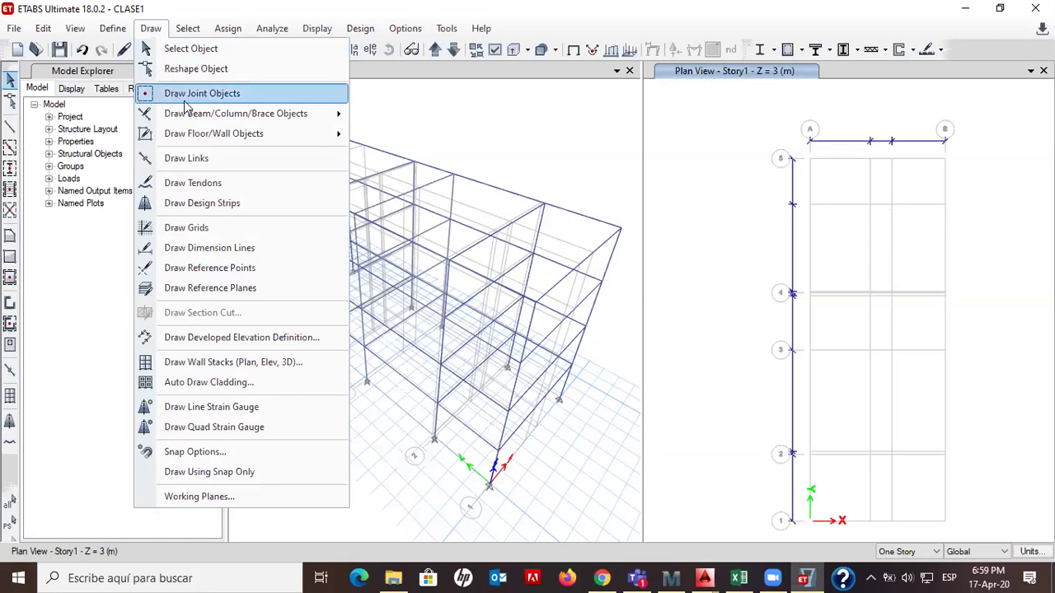
left_click(145, 31)
left_click(148, 35)
left_click(198, 94)
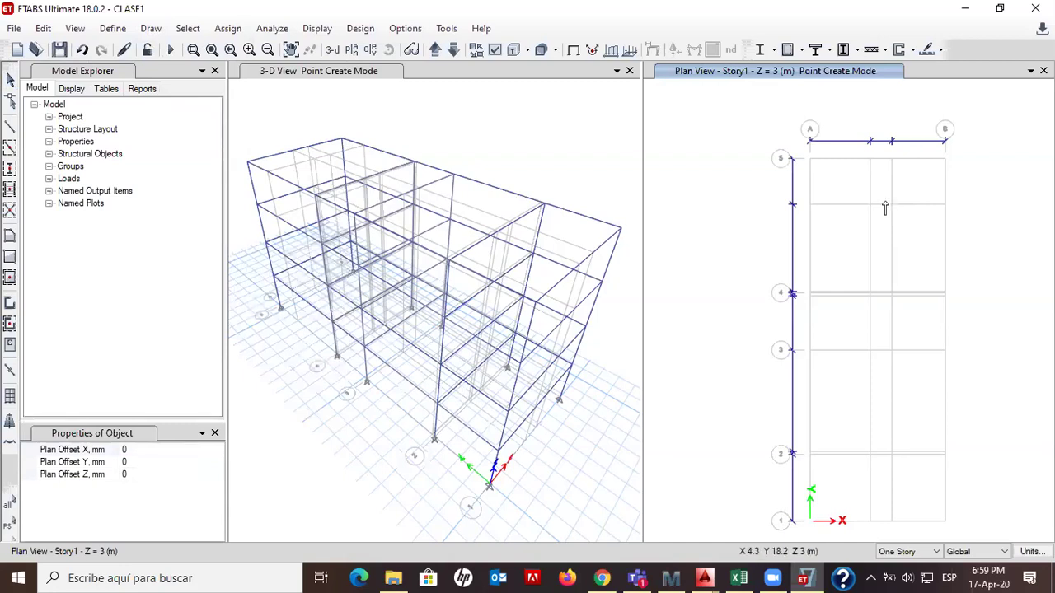
scroll(885, 208, "up", 3)
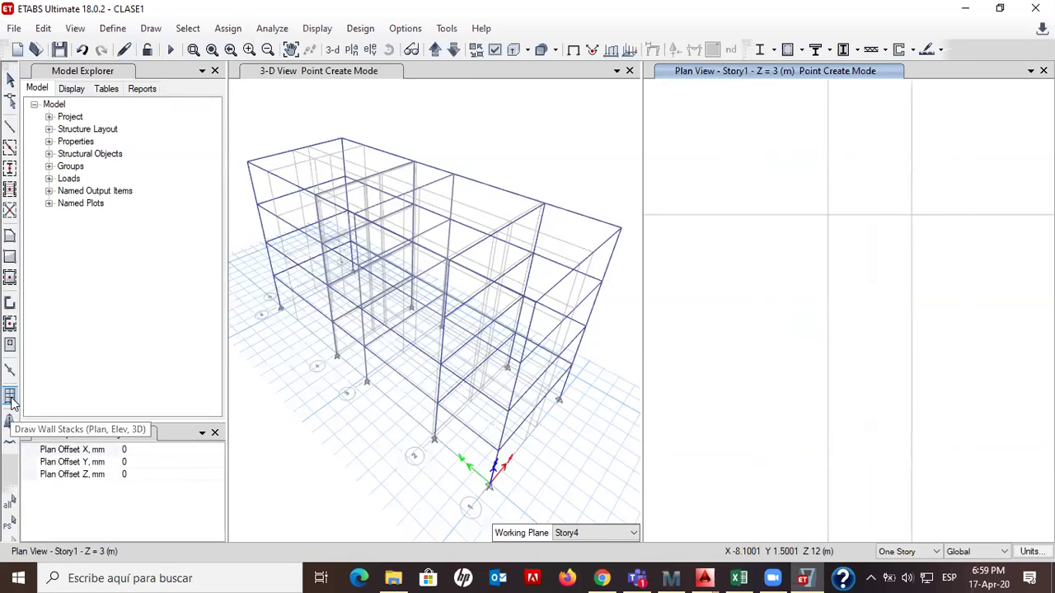
left_click(113, 28)
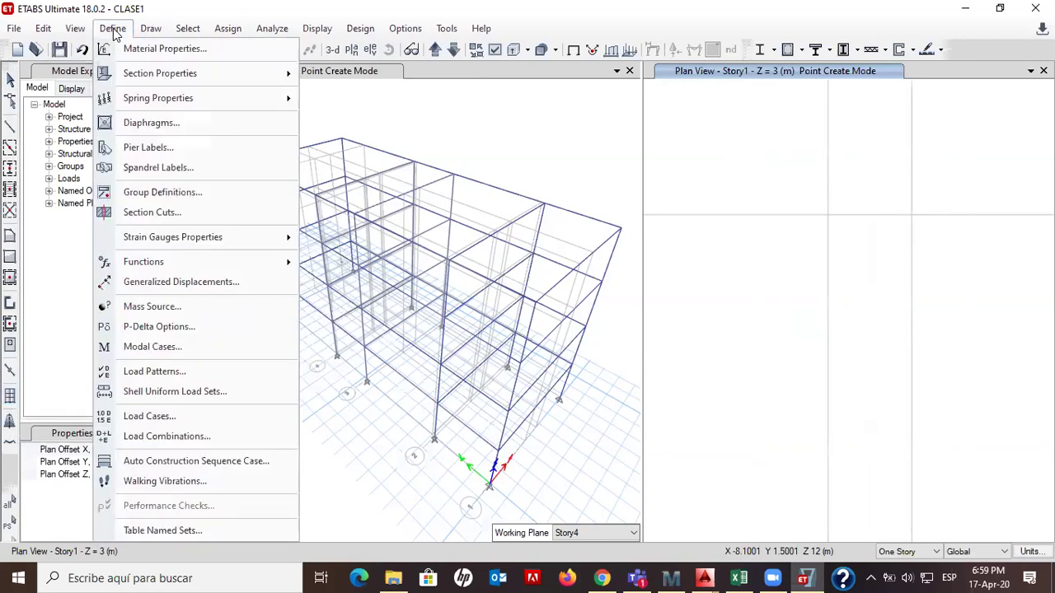
mouse_move(70, 35)
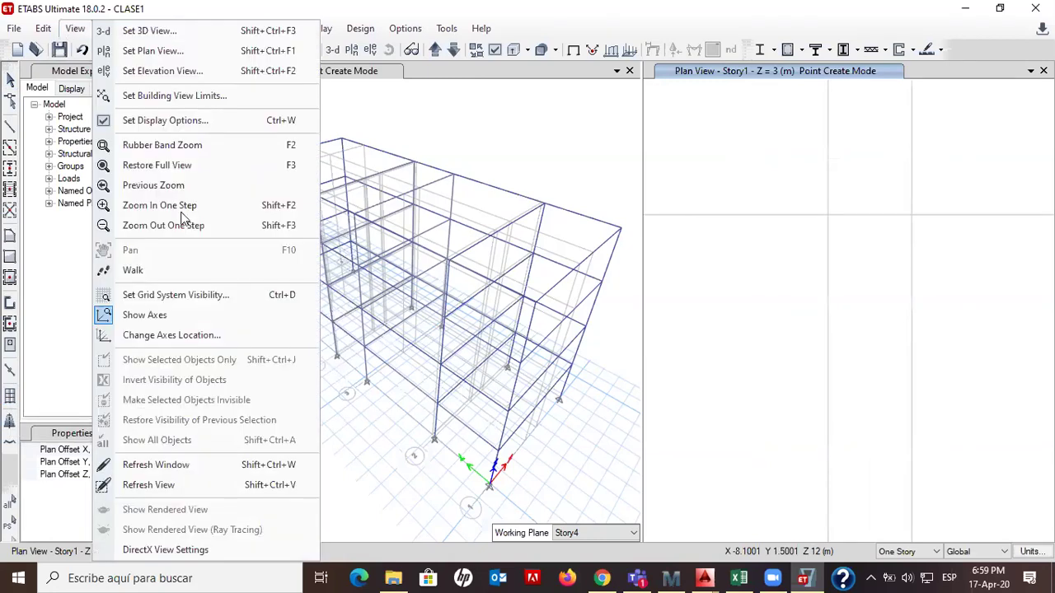
left_click(182, 297)
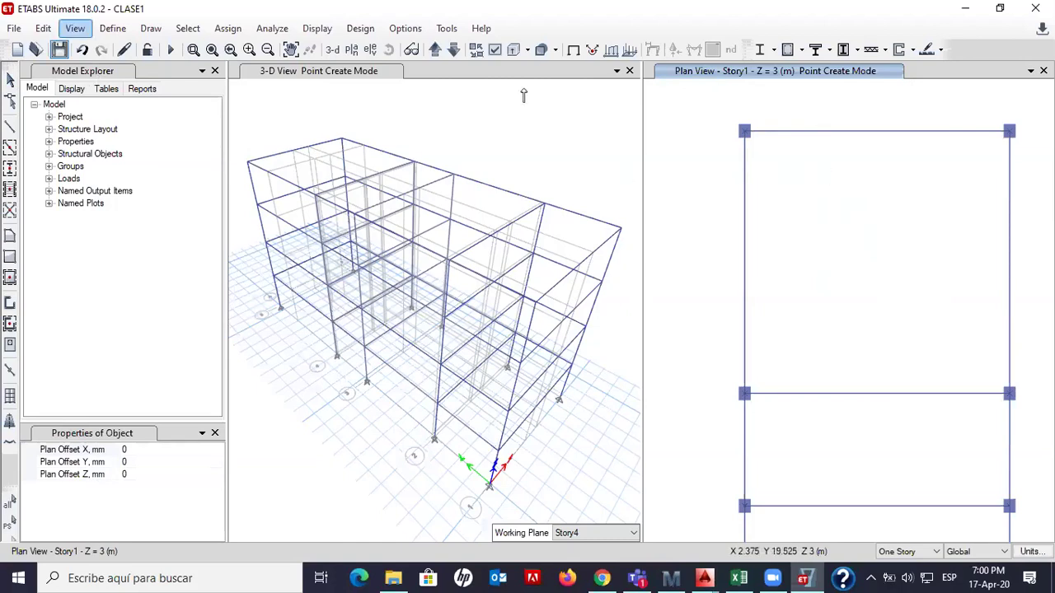
left_click(80, 30)
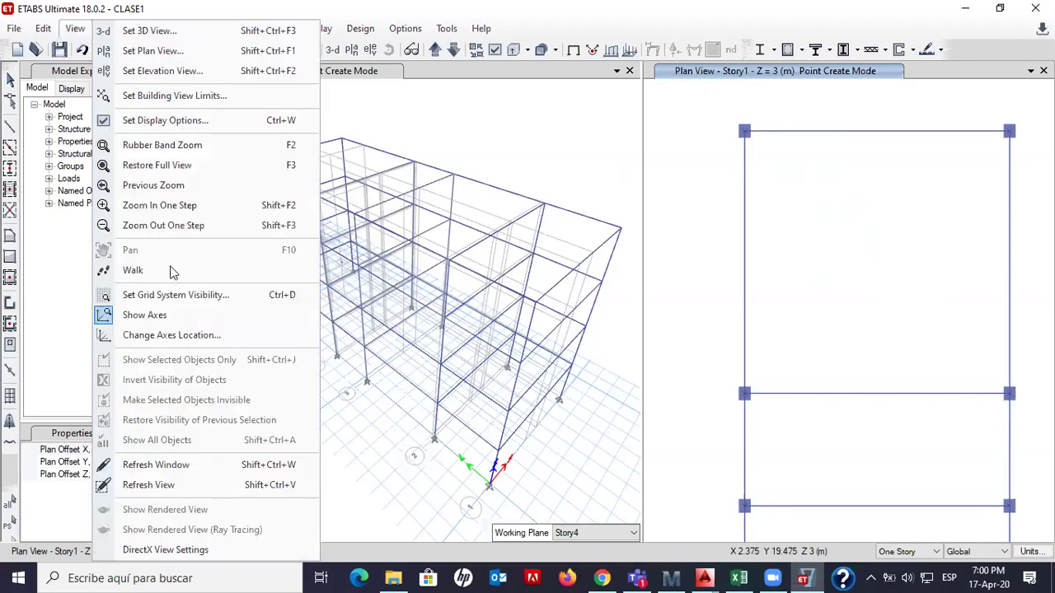
left_click(162, 296)
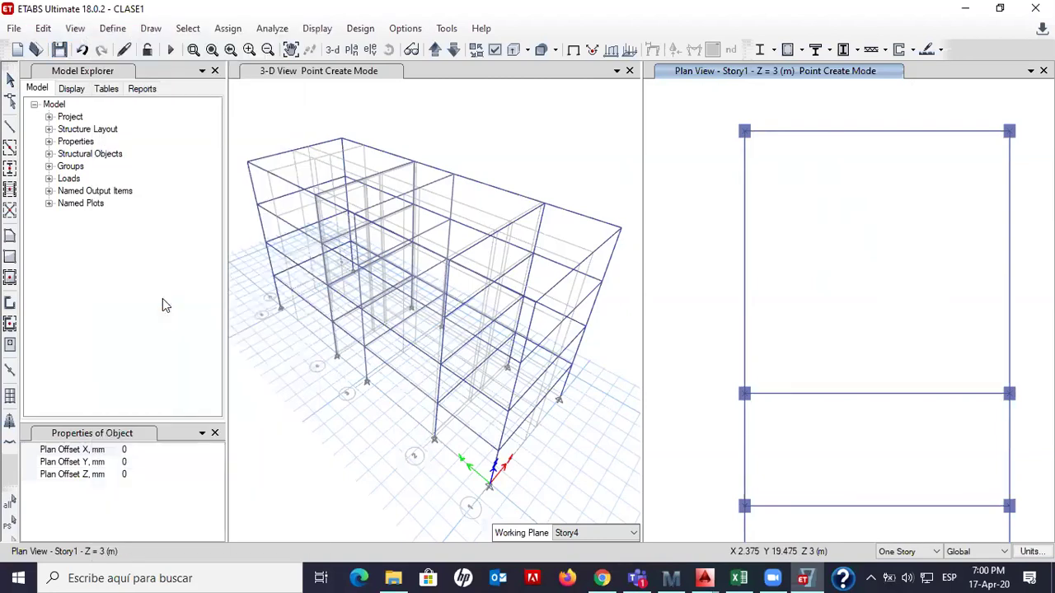
left_click(150, 28)
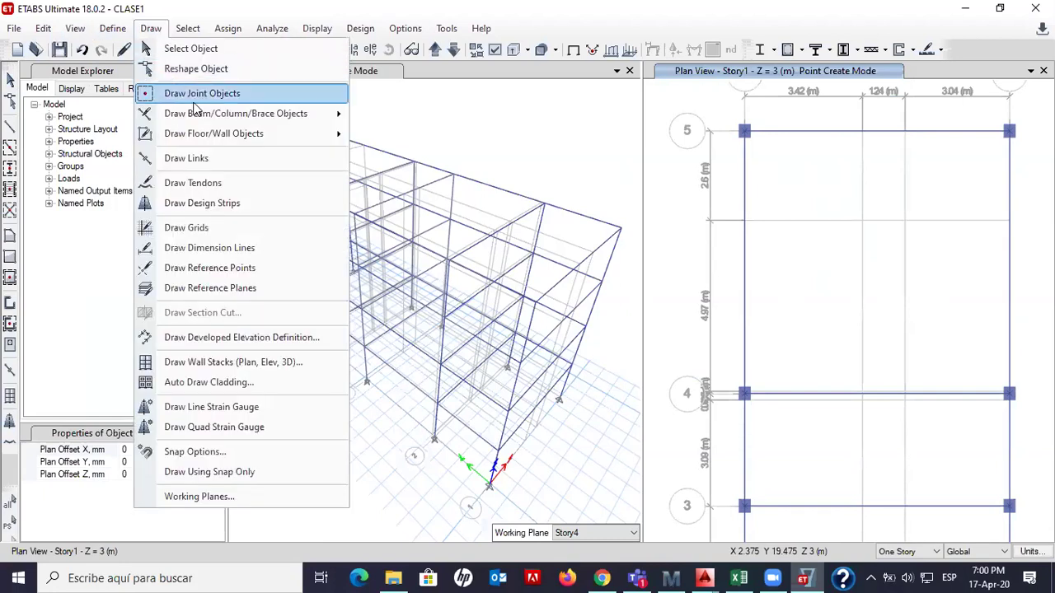
left_click(196, 97)
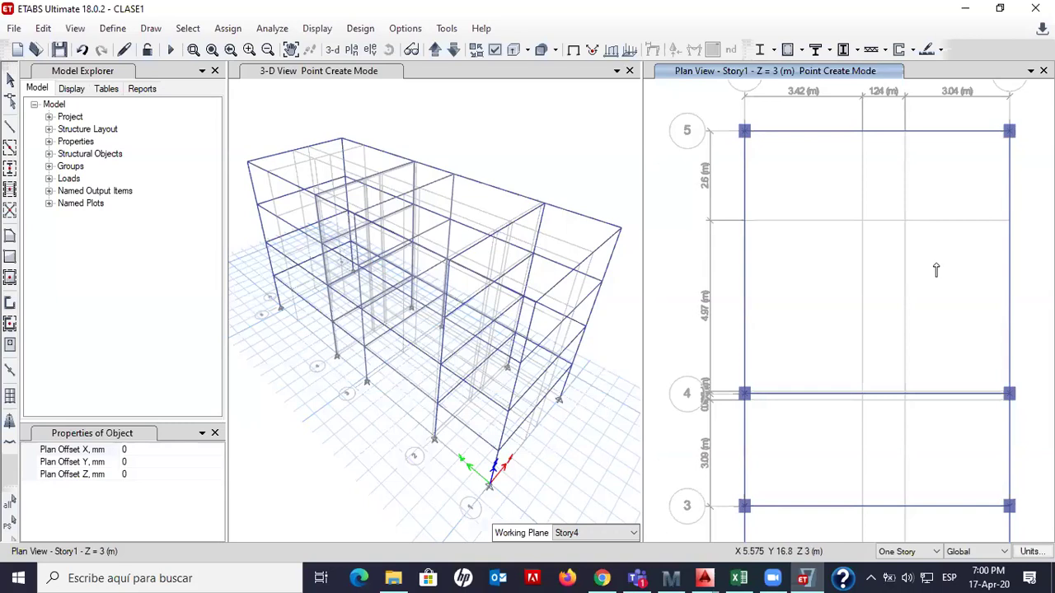
left_click(10, 127)
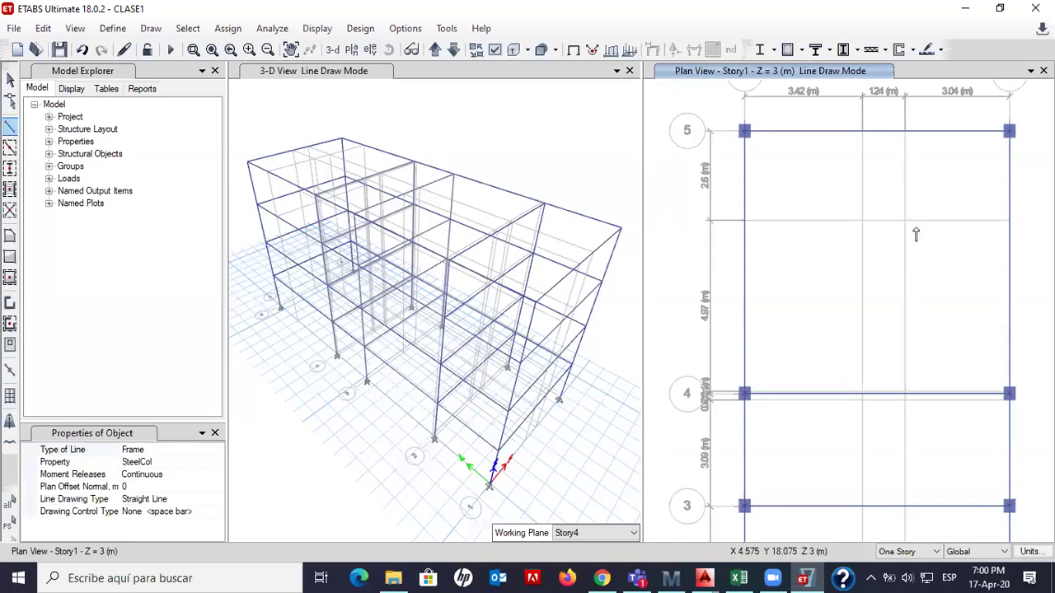
left_click(10, 147)
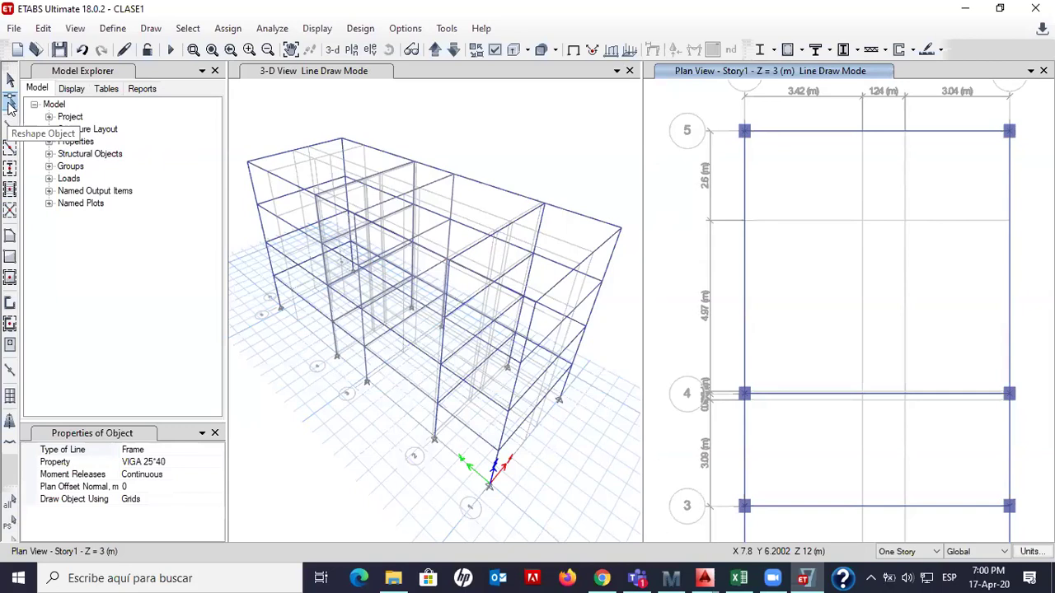
left_click(10, 103)
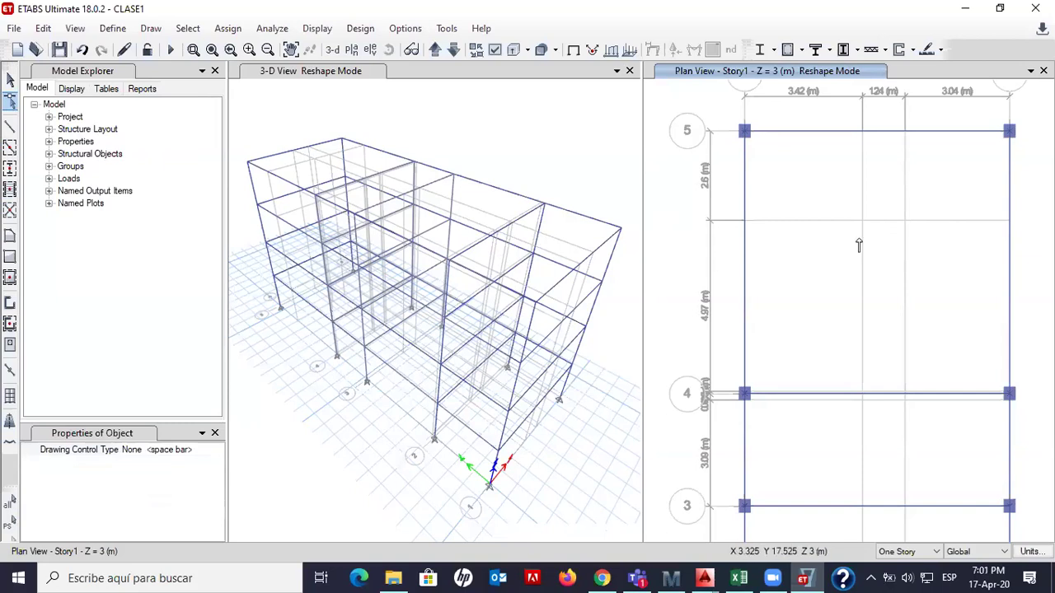
scroll(858, 239, "down", 2)
middle_click_drag(859, 239, 816, 201)
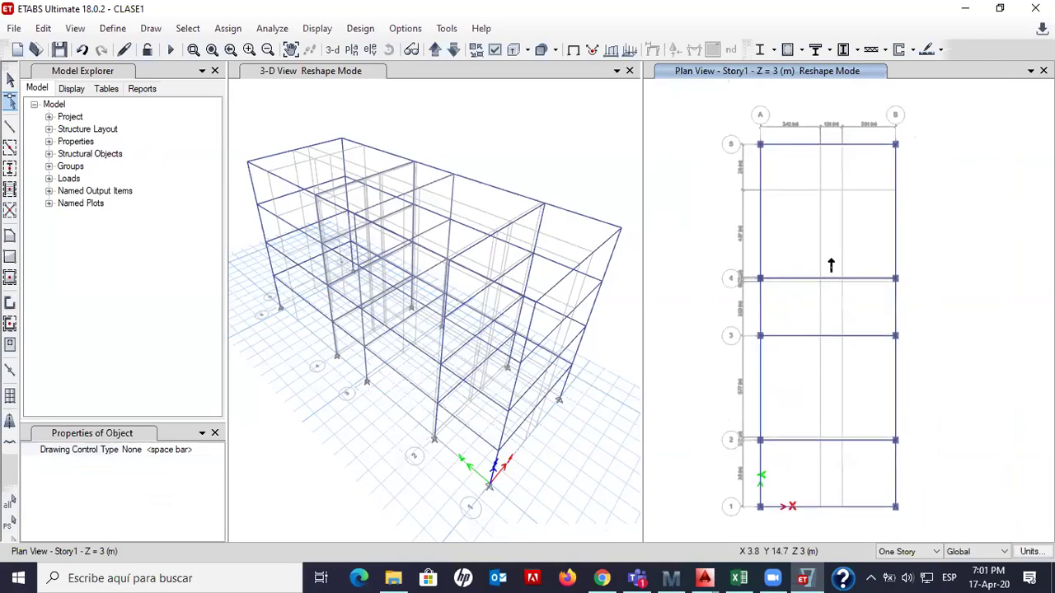
scroll(833, 269, "up", 2)
scroll(830, 269, "down", 2)
middle_click_drag(830, 269, 824, 254)
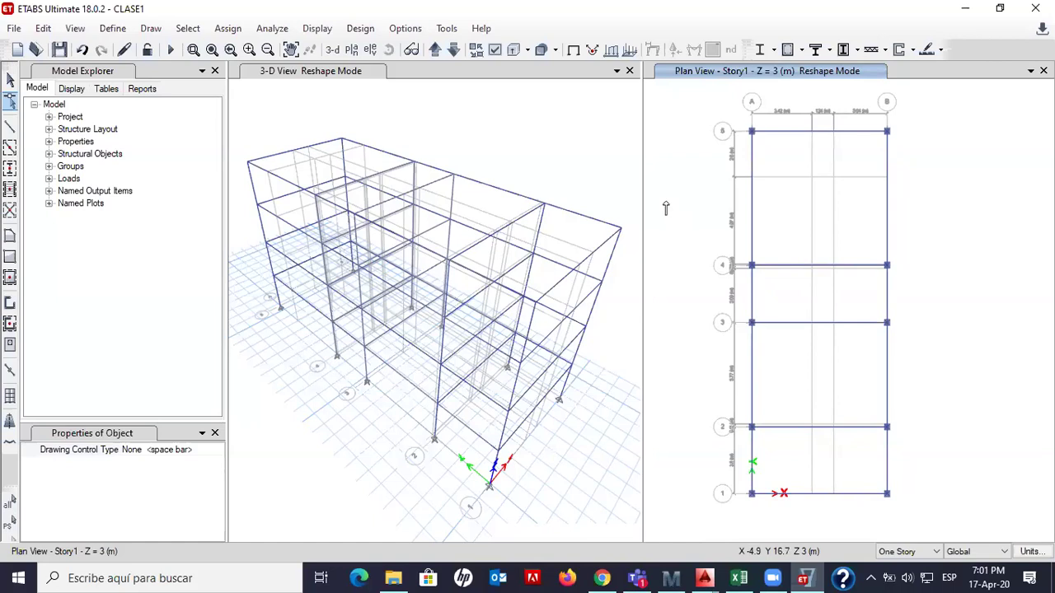
key("Escape")
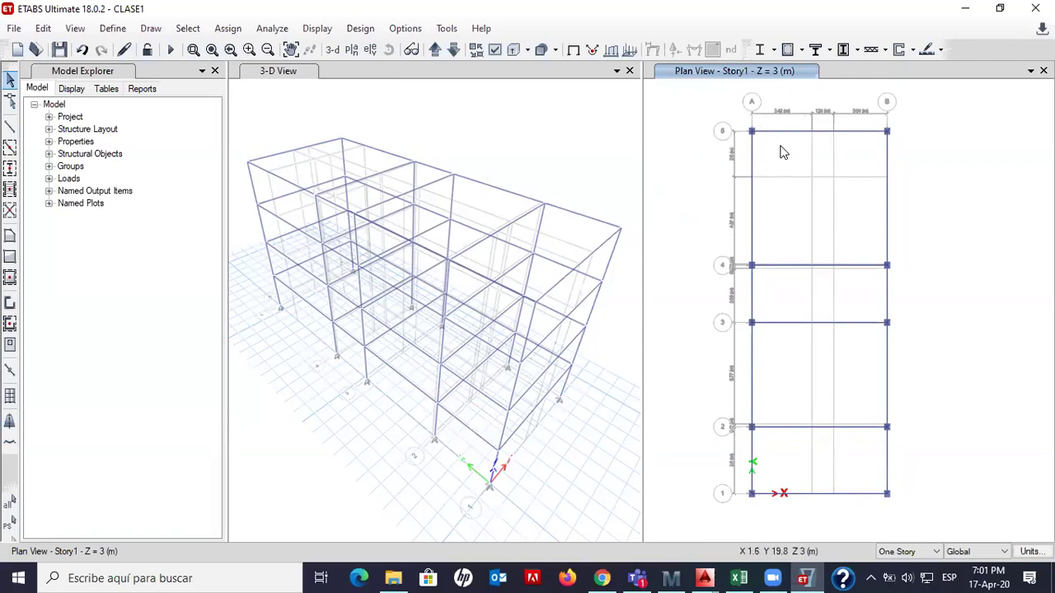
left_click(78, 29)
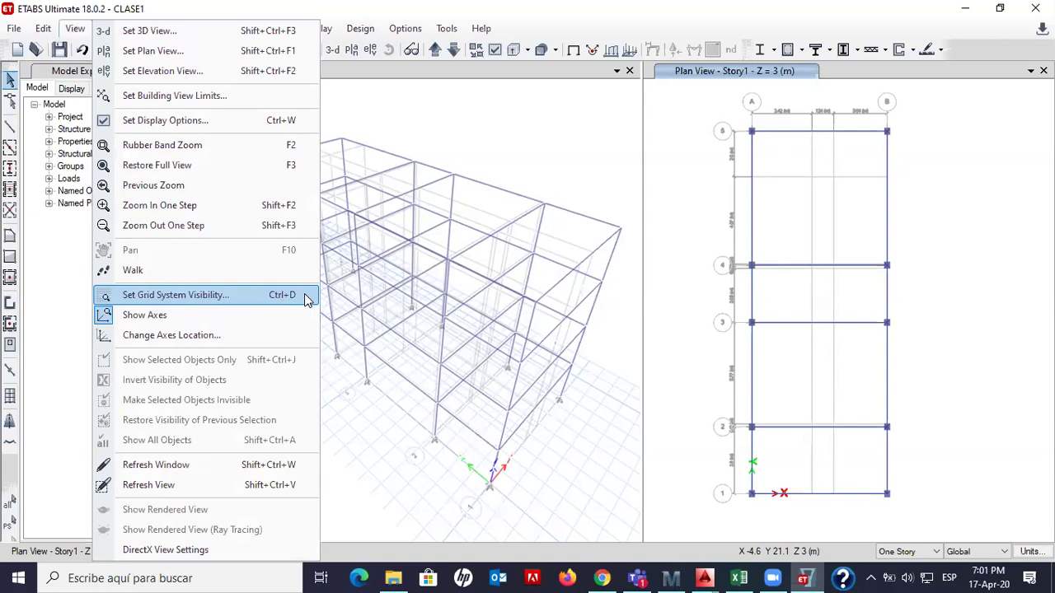
left_click(636, 185)
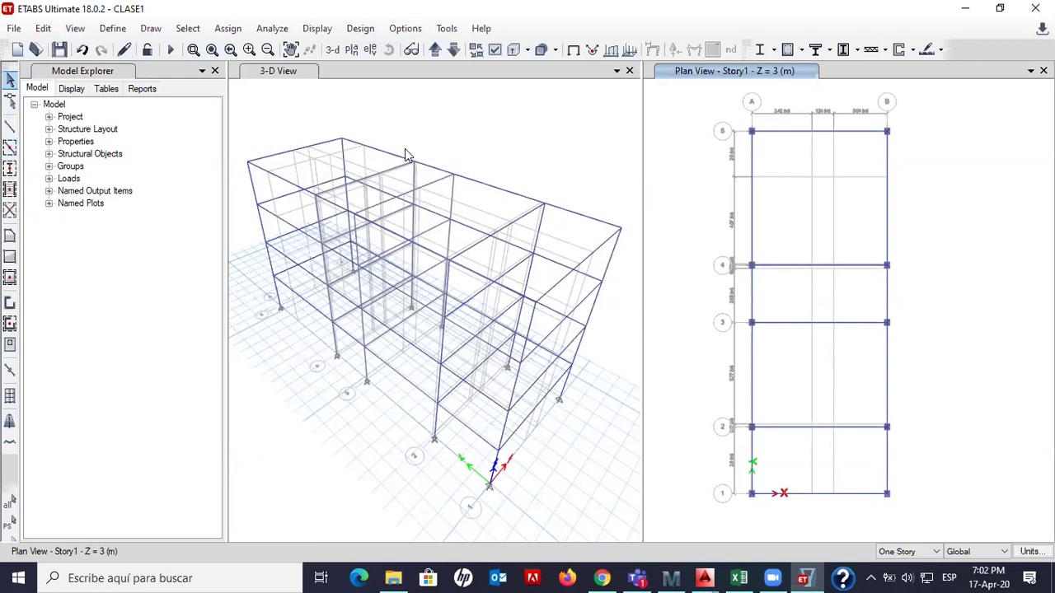
Examine the X and Y ordinates of grid system G1 in the story and grid system data
left_click(433, 136)
right_click(433, 136)
left_click(494, 147)
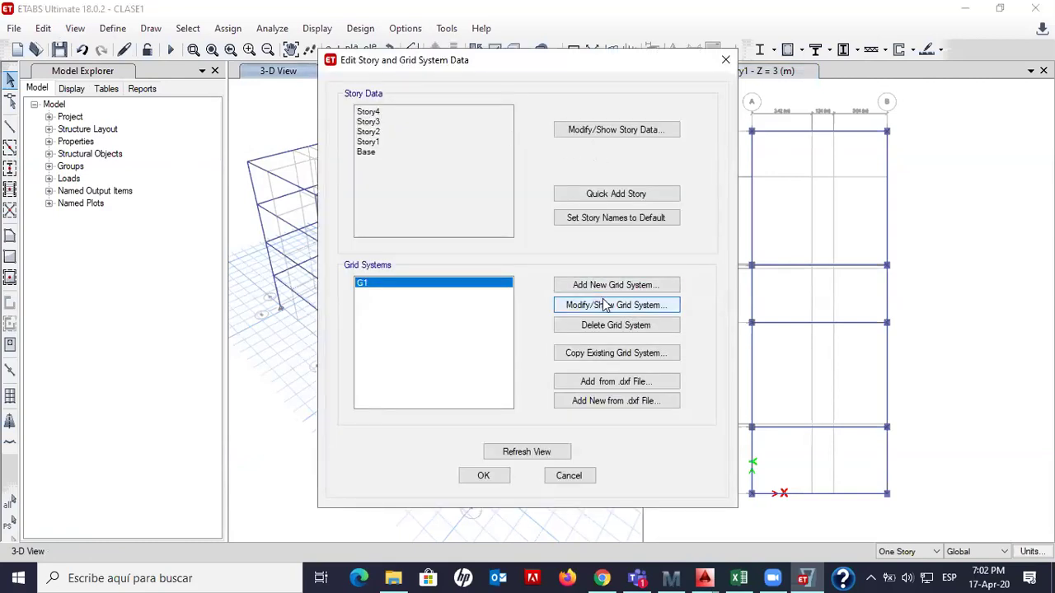
left_click(604, 306)
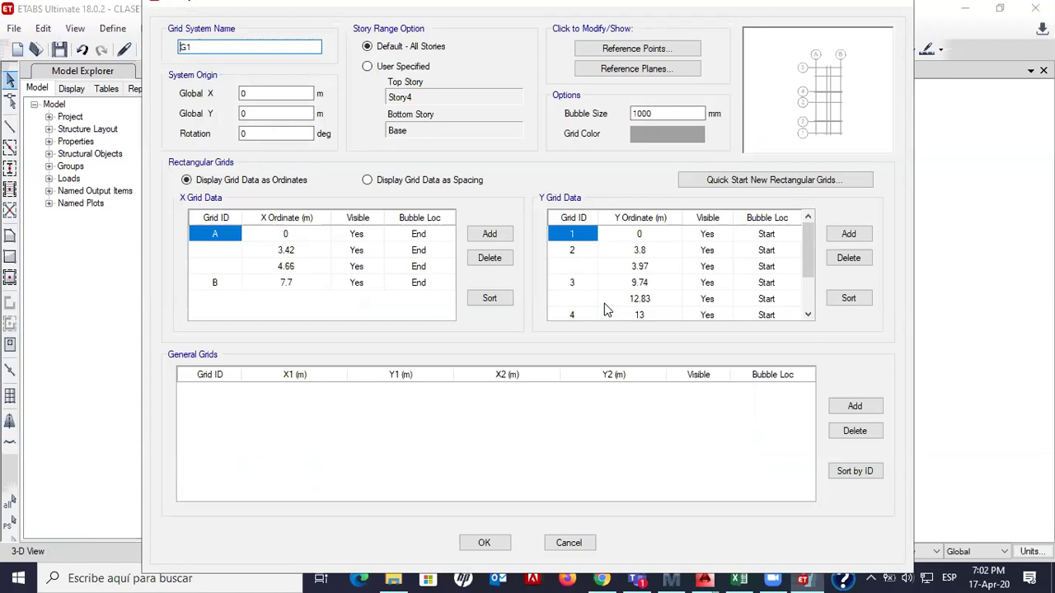
left_click_drag(806, 2, 810, 28)
left_click(906, 22)
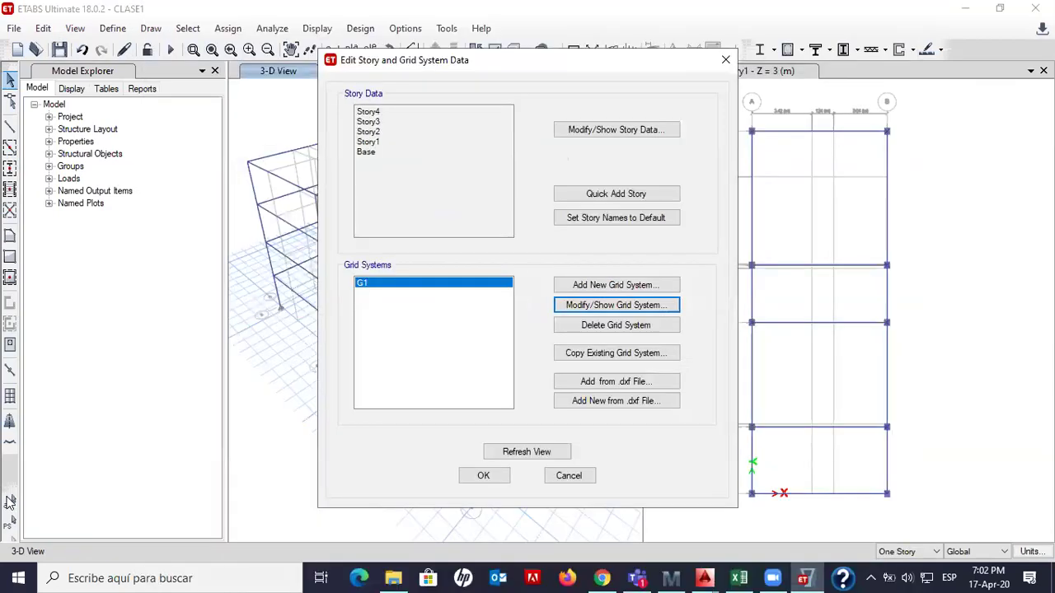
left_click(558, 478)
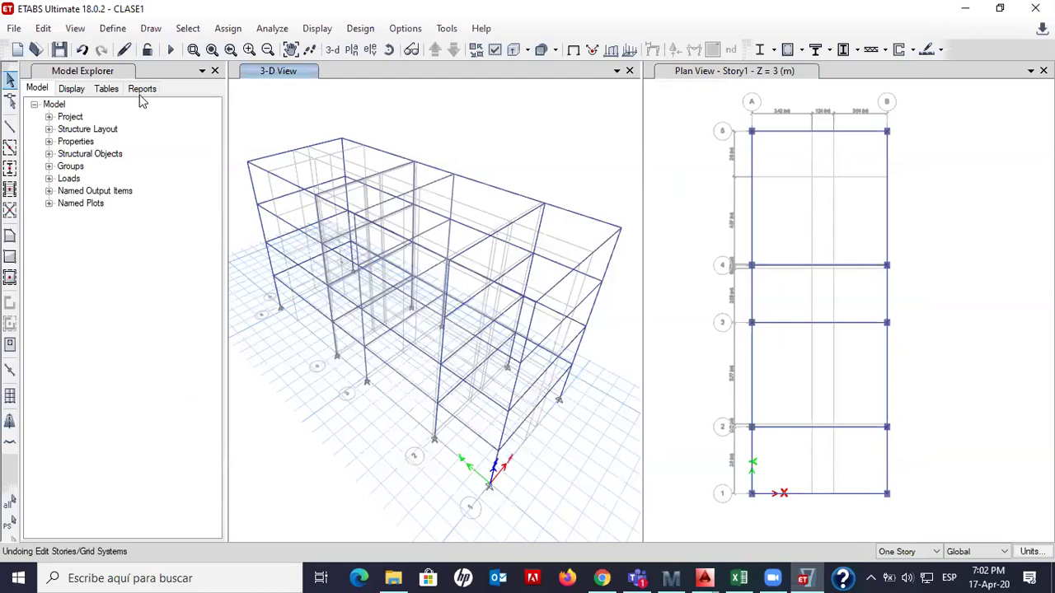
Quick-draw VIGA 25*40 beams on Story1: the intermediate grid line between axes 4 and 5 up to axis B, and the 4.66 m line to axis 4
left_click(9, 150)
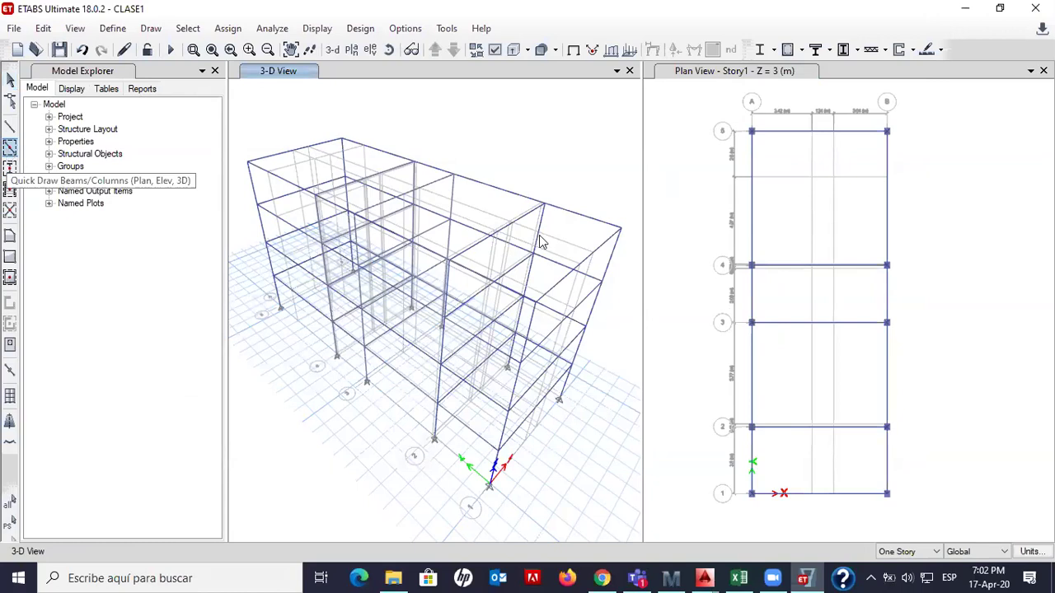
left_click(865, 180)
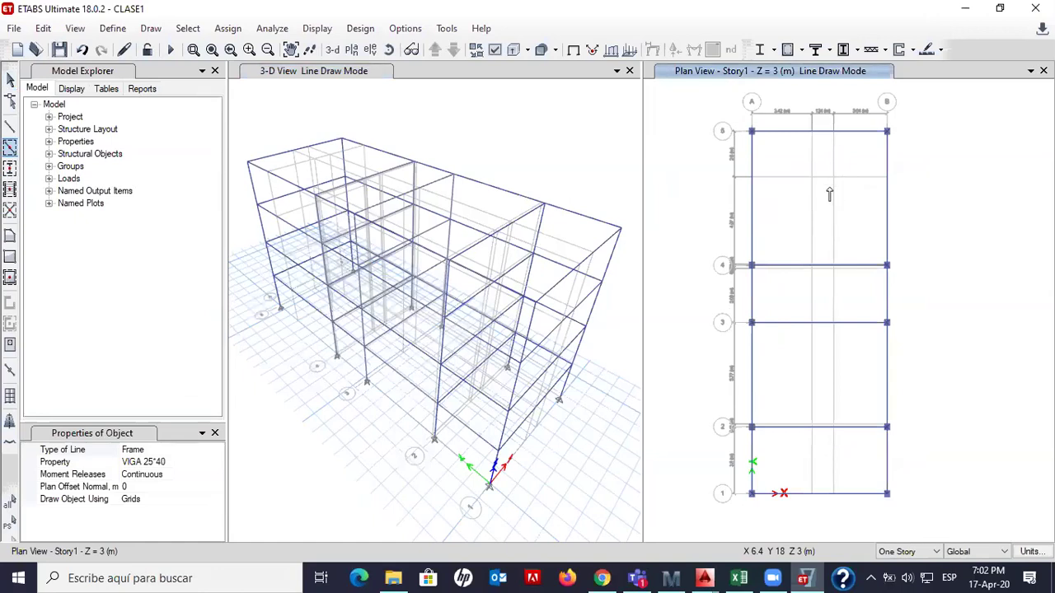
left_click(851, 178)
left_click(835, 202)
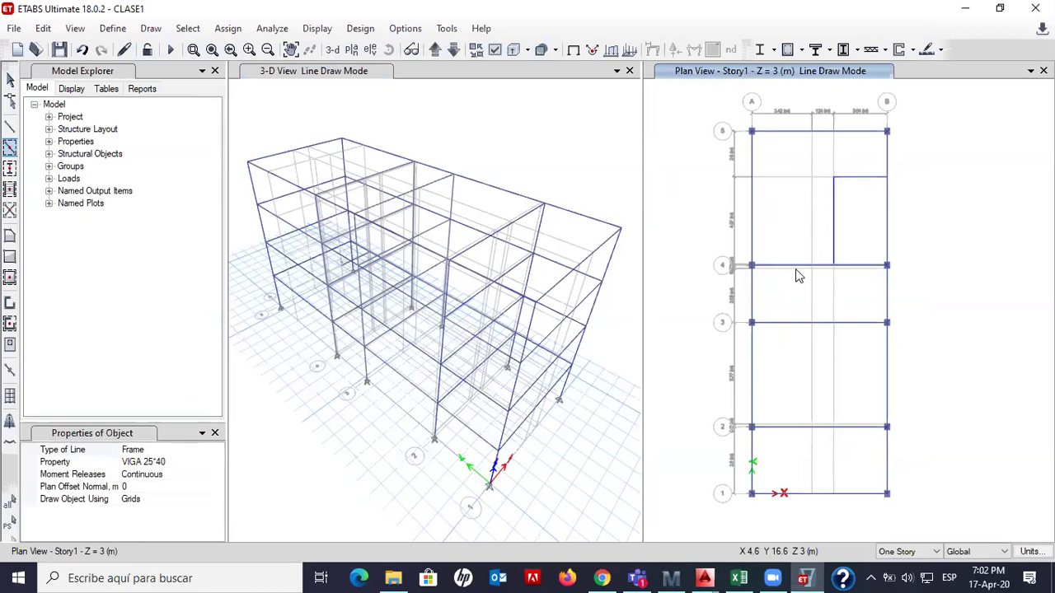
Quick-draw VIGA 25*40 beams along the 12.83 m grid line from axis A, and along the 3.42 m line down to axis 3
scroll(777, 271, "up", 5)
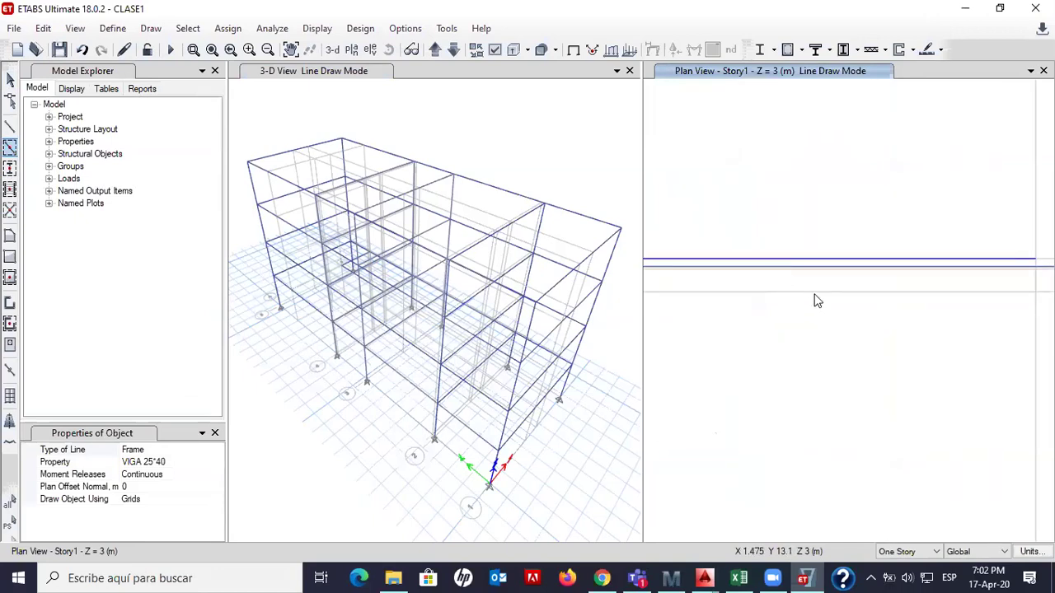
left_click(807, 293)
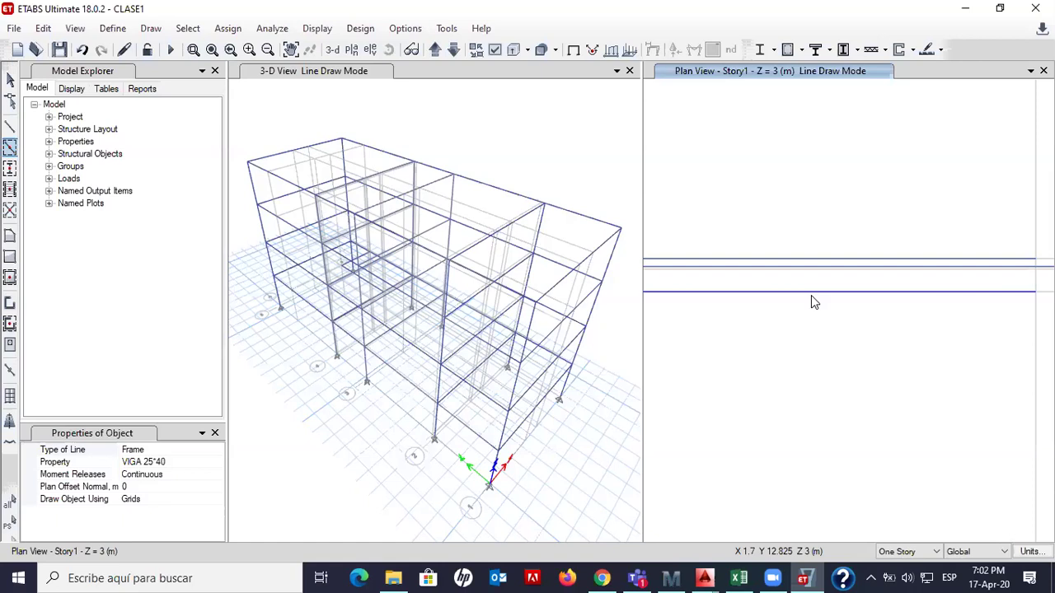
scroll(812, 297, "down", 3)
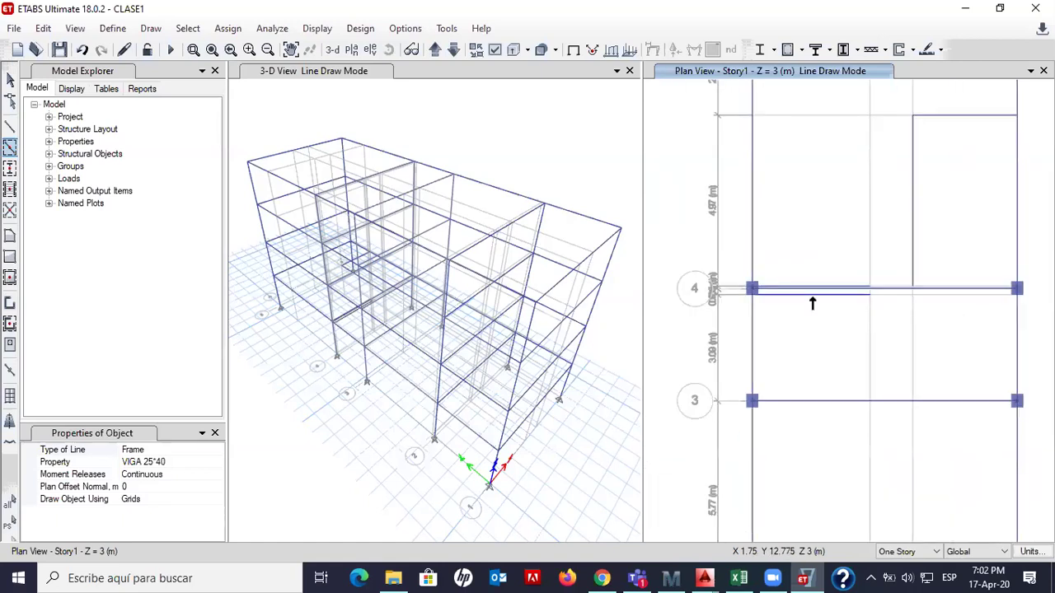
scroll(812, 302, "up", 3)
scroll(813, 302, "down", 3)
left_click(870, 354)
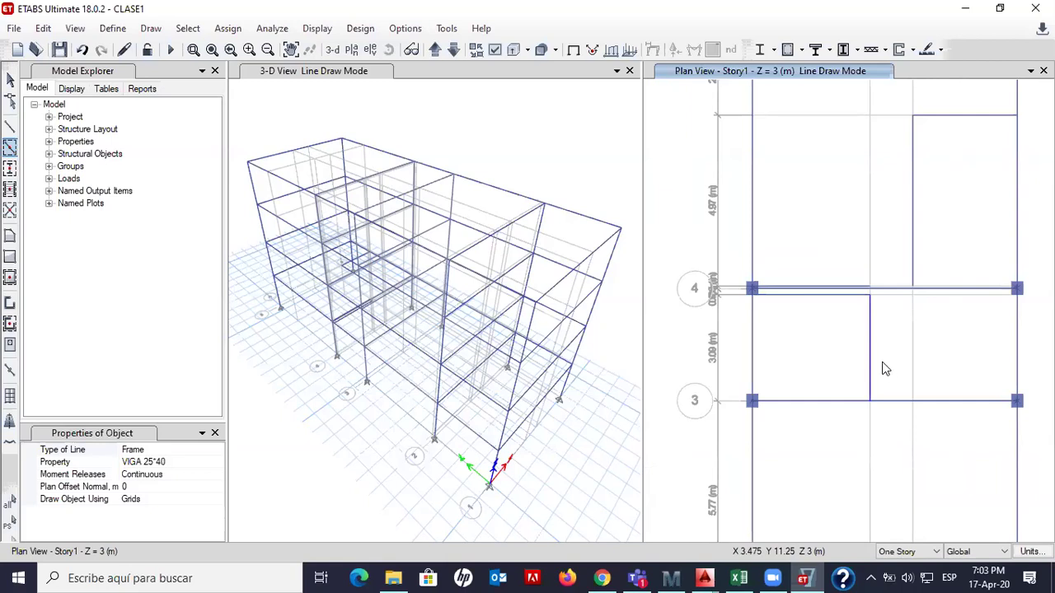
Continue the VIGA 25*40 beams along the 3.42 m line from axis 3 to the 3.97 m grid line, and along that line to axis A
middle_click_drag(885, 368, 803, 171)
left_click(789, 284)
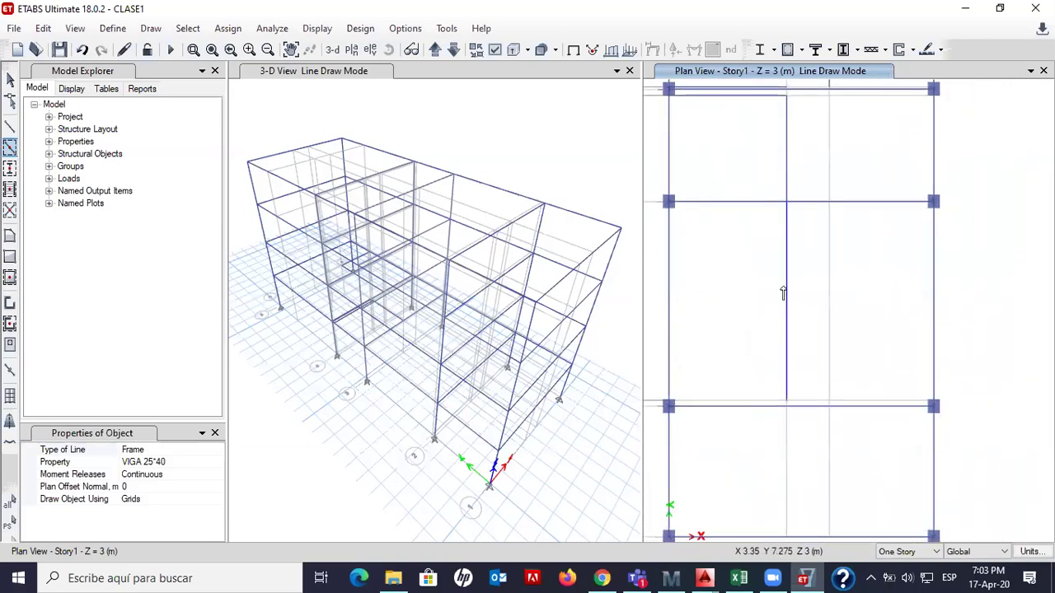
left_click(749, 402)
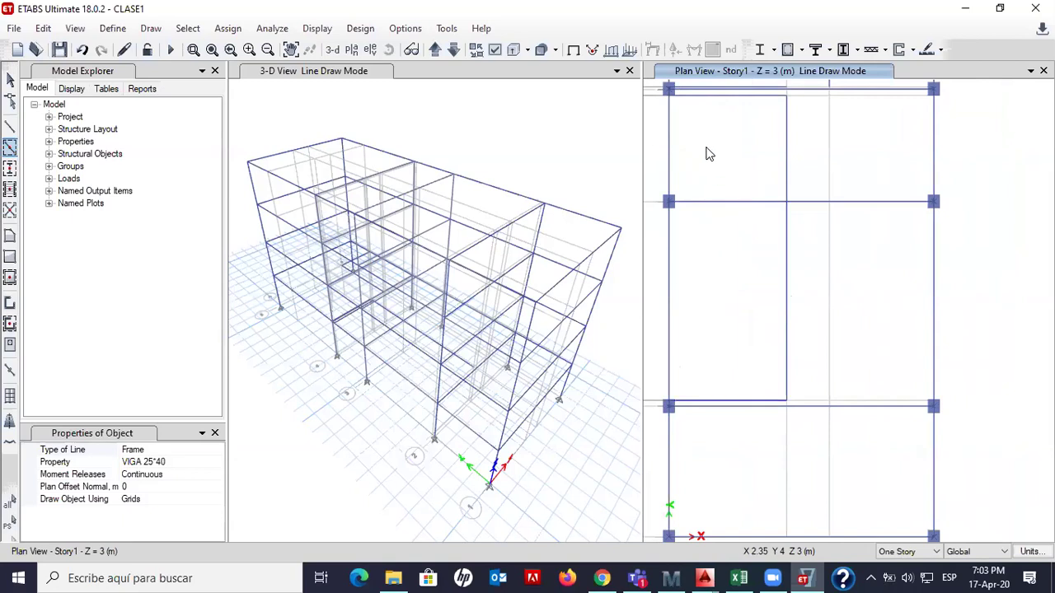
Leave beam drawing and delete the stray beam just above axis 4, between axis A and the 3.42 m grid line
middle_click_drag(702, 122, 764, 215)
scroll(792, 177, "up", 3)
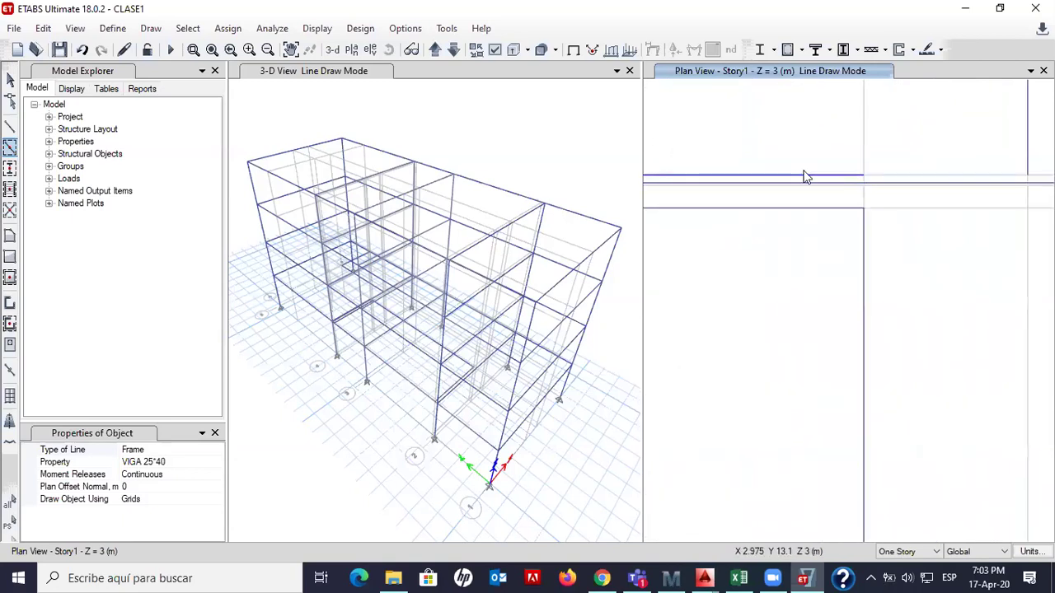
key("Escape")
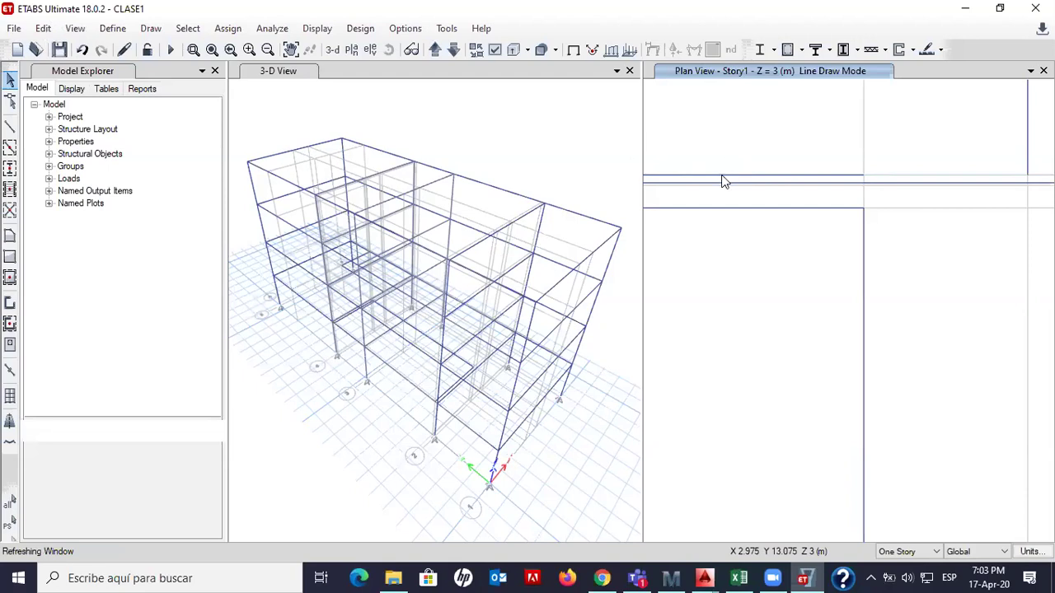
scroll(799, 141, "down", 6)
mouse_move(768, 142)
middle_mouse_down()
mouse_move(757, 156)
mouse_move(843, 240)
middle_mouse_up()
scroll(777, 159, "down", 3)
scroll(790, 191, "up", 4)
scroll(850, 252, "up", 4)
scroll(821, 238, "down", 4)
scroll(821, 243, "up", 2)
scroll(820, 243, "up", 1)
scroll(821, 240, "down", 2)
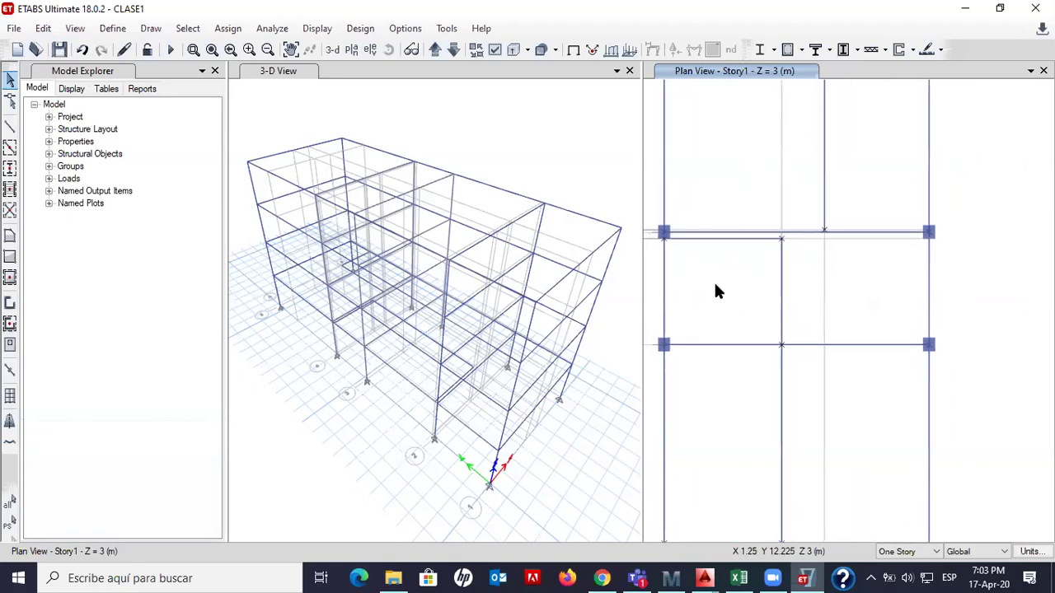
Start a Losa e=equivalente floor area on Story1 through A-5, B-5, the intermediate line between axes 4 and 5 on axis B, and the 4.66 m line
scroll(715, 280, "down", 3)
scroll(718, 286, "down", 1)
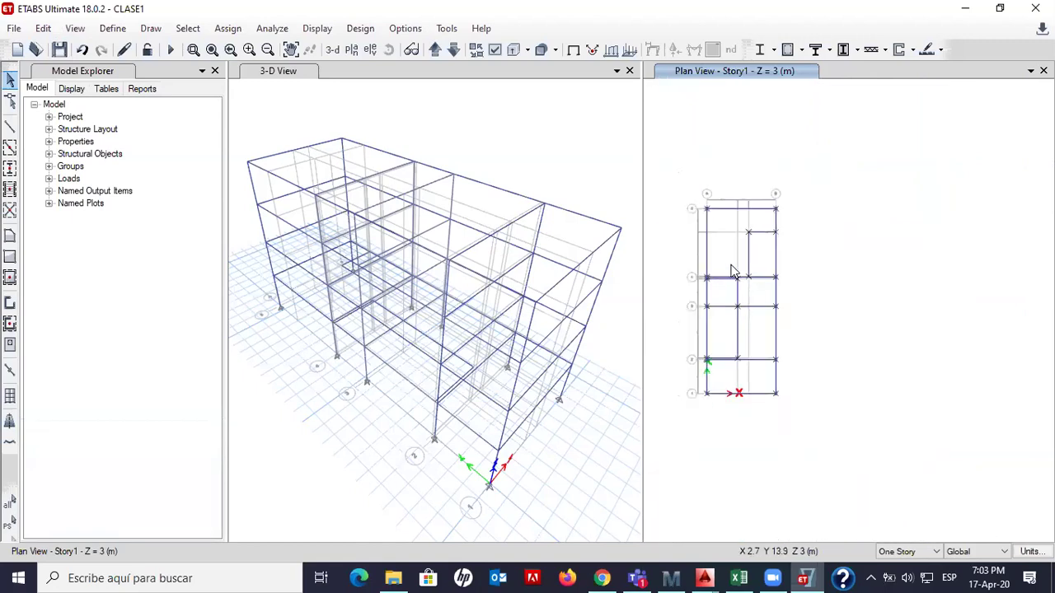
left_click(11, 238)
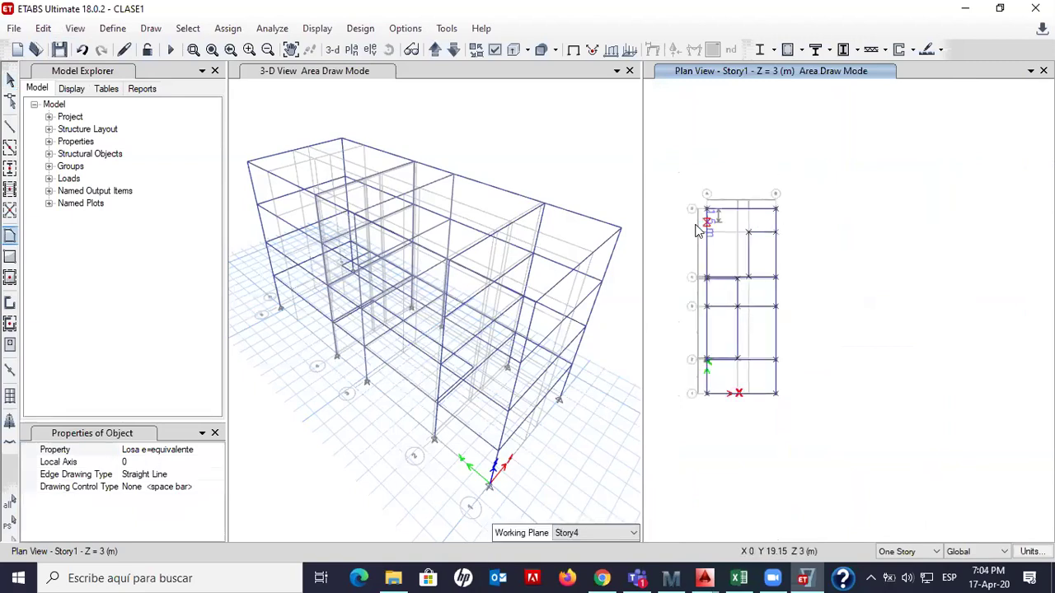
scroll(709, 213, "up", 5)
scroll(760, 216, "down", 2)
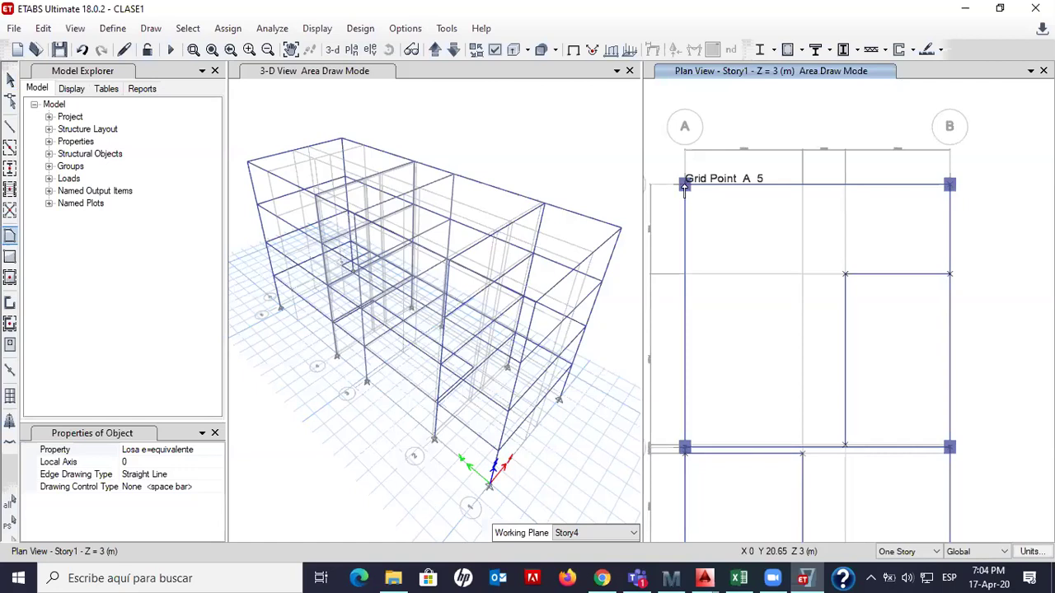
left_click(685, 185)
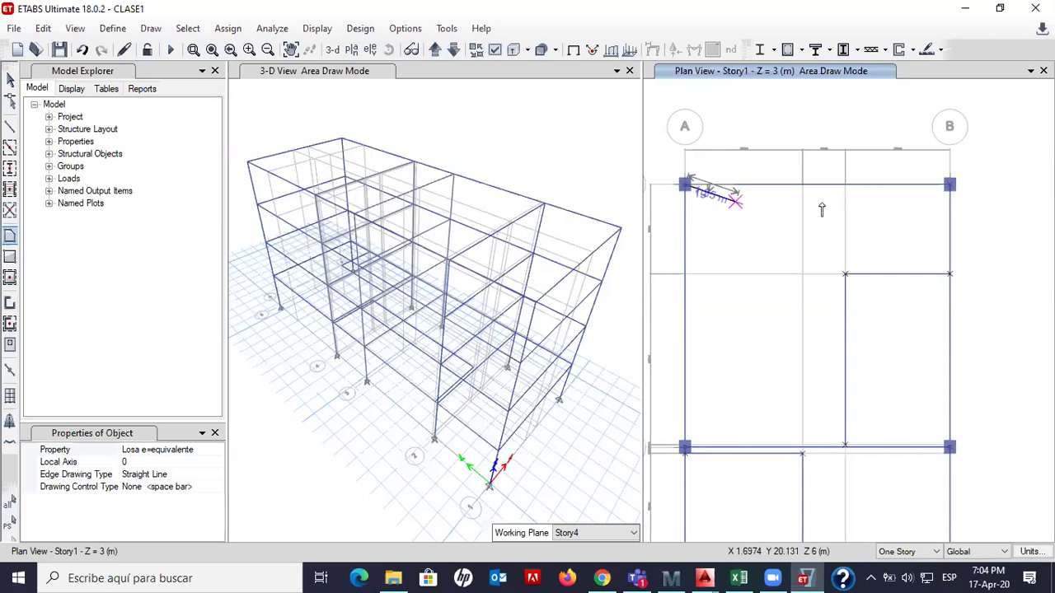
scroll(950, 185, "up", 4)
left_click(949, 183)
scroll(952, 234, "down", 3)
scroll(943, 226, "up", 3)
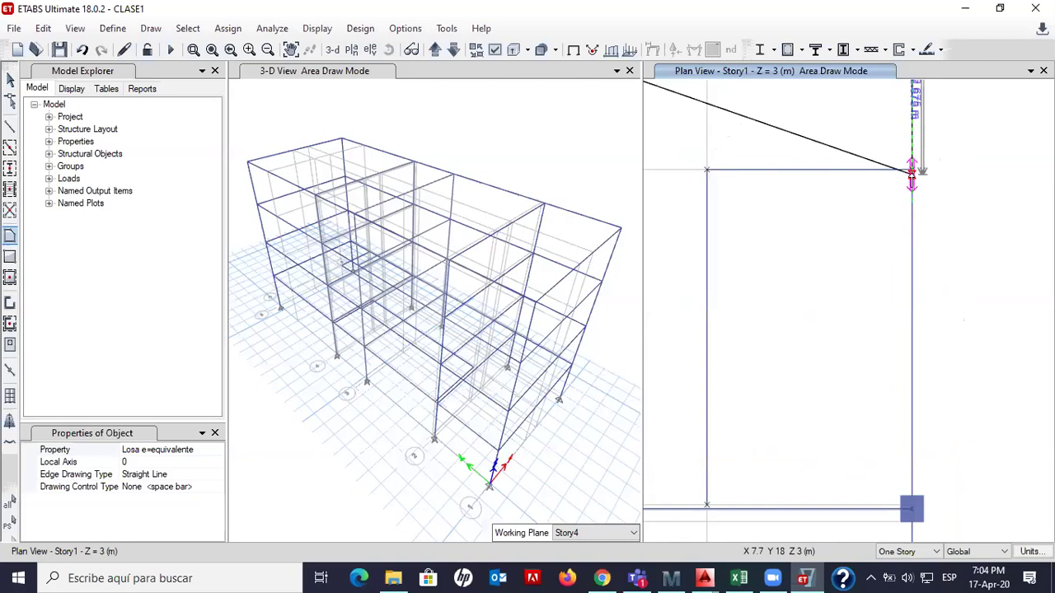
left_click(911, 169)
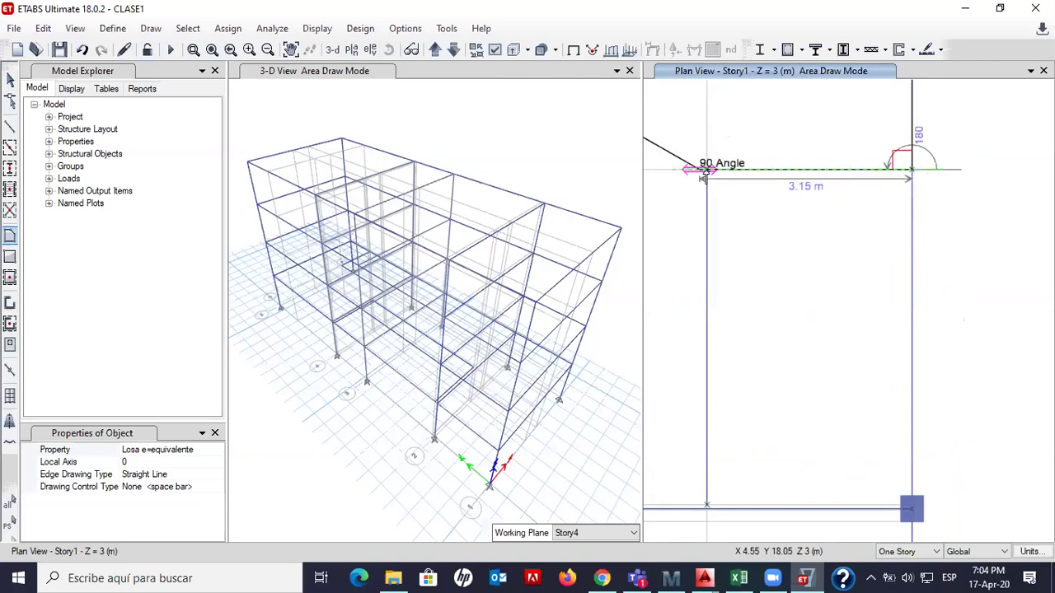
left_click(706, 169)
Continue the floor area down the 4.66 m line to the grid line just above axis 4, across to axis B, and down to B-1
scroll(722, 255, "down", 2)
scroll(723, 264, "up", 3)
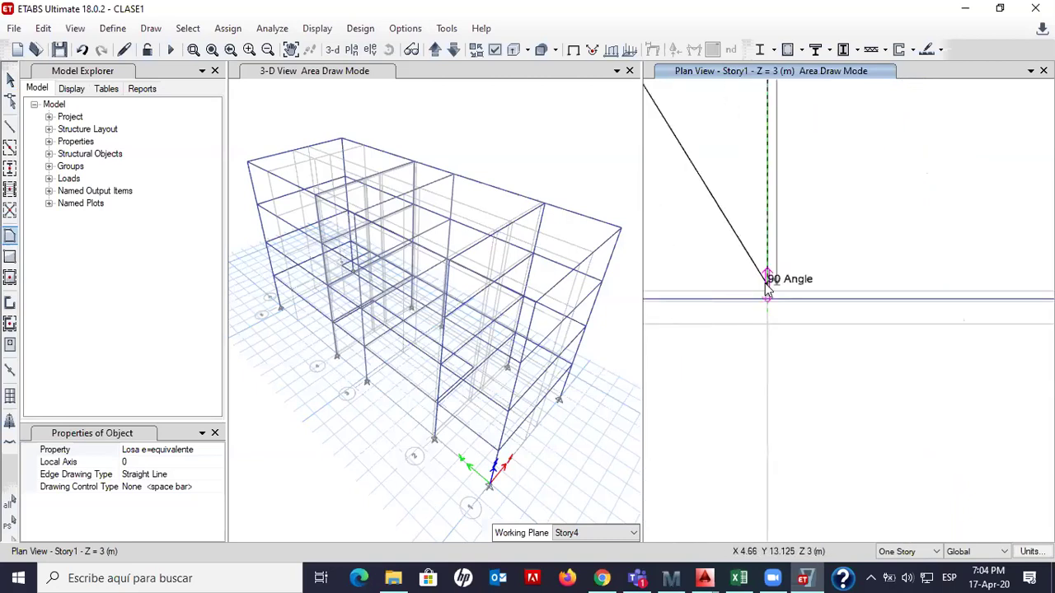
scroll(871, 288, "up", 4)
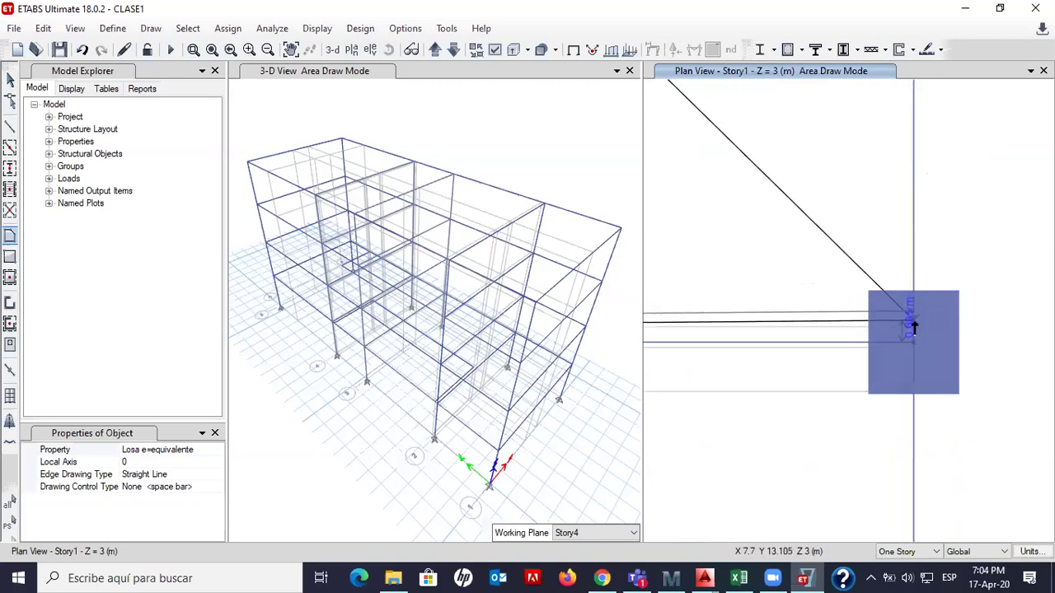
left_click(914, 285)
scroll(892, 251, "down", 6)
middle_click_drag(872, 233, 820, 114)
scroll(853, 360, "up", 5)
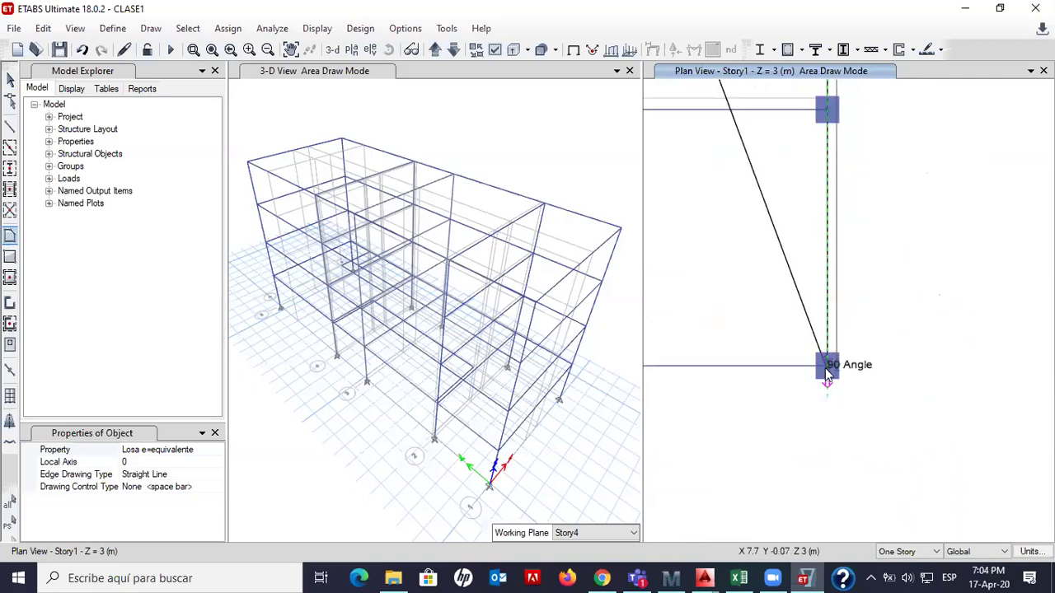
left_click(826, 371)
Extend the floor area from B-1 to A-1, up axis A to the 3.97 m line, and across to the 3.42 m line
scroll(808, 362, "down", 4)
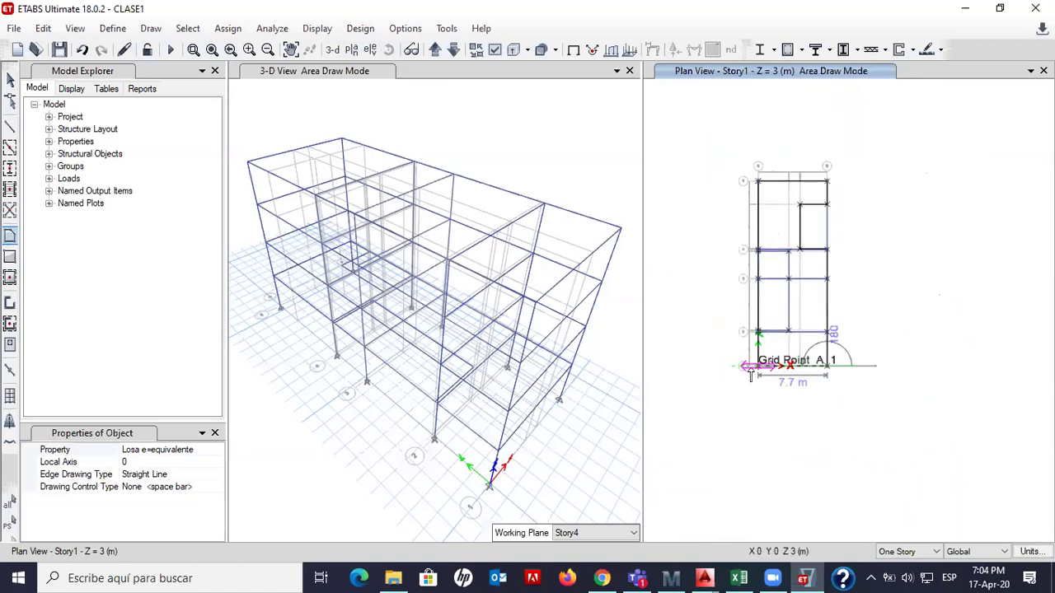
scroll(791, 358, "up", 5)
left_click(818, 355)
scroll(817, 353, "down", 5)
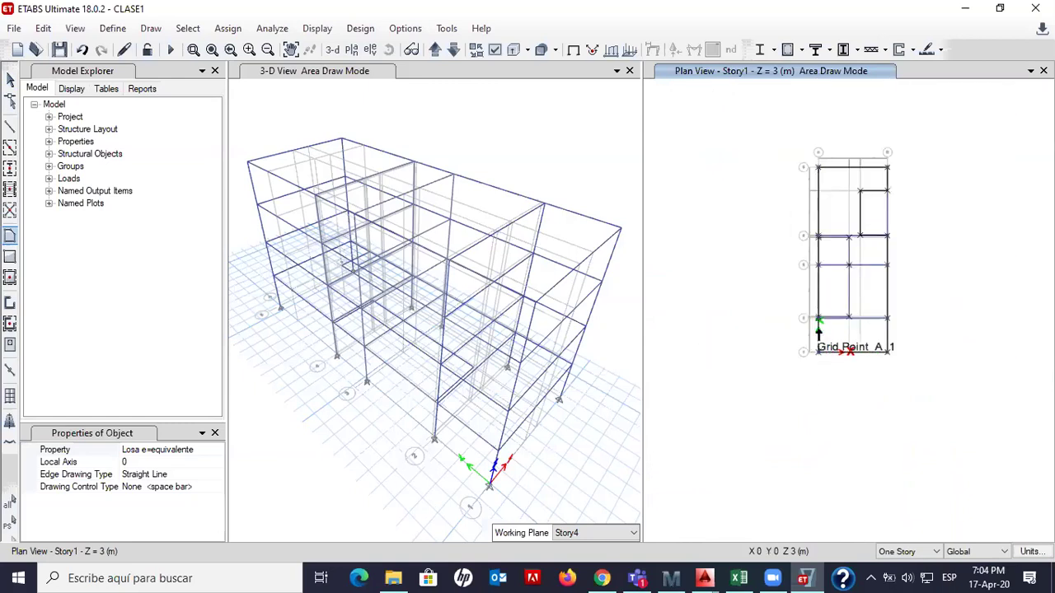
scroll(791, 335, "up", 6)
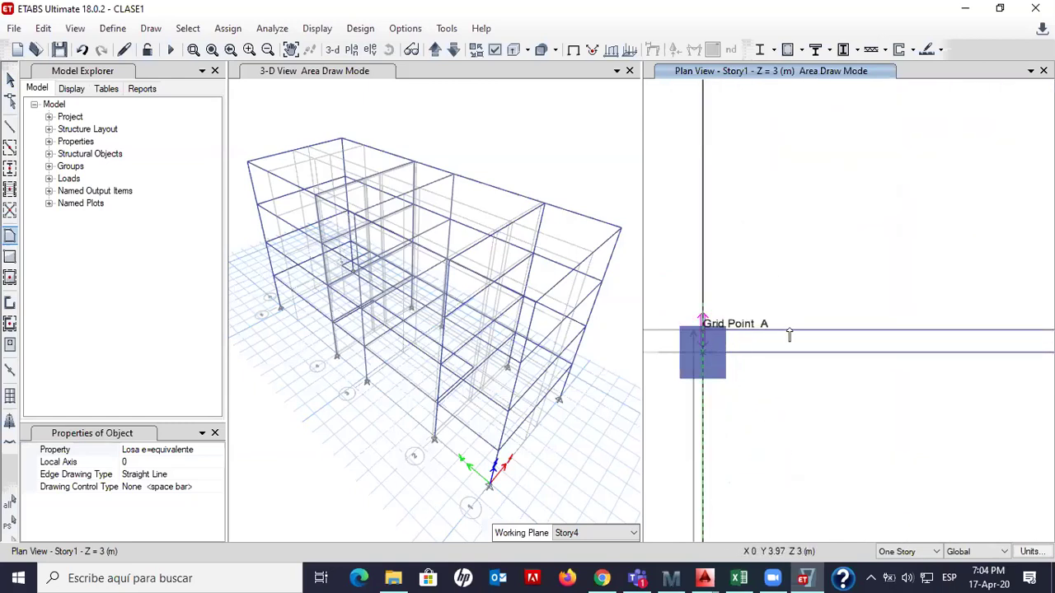
scroll(789, 334, "down", 3)
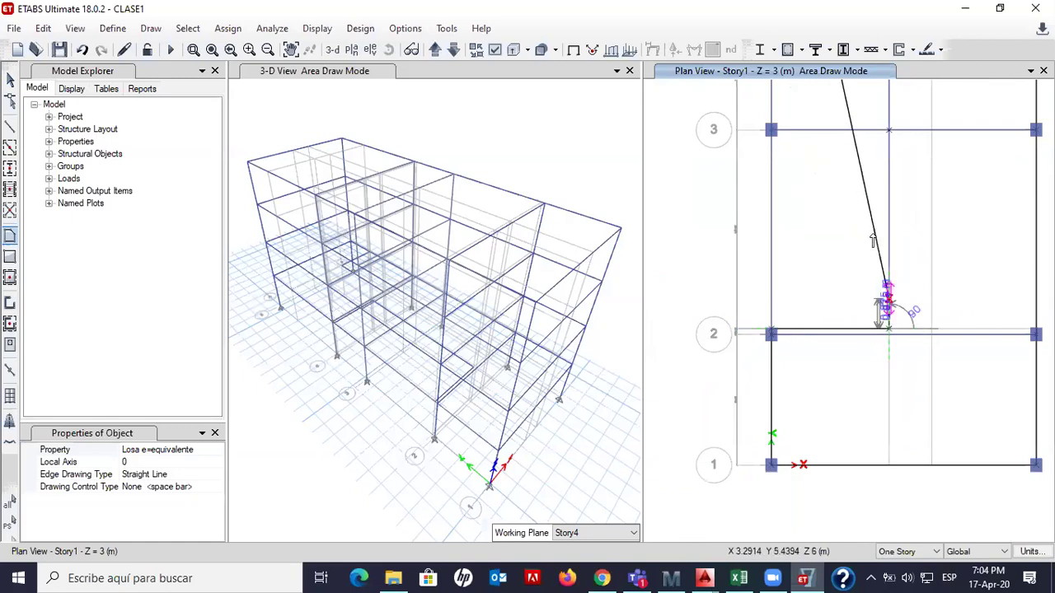
middle_click_drag(873, 239, 903, 353)
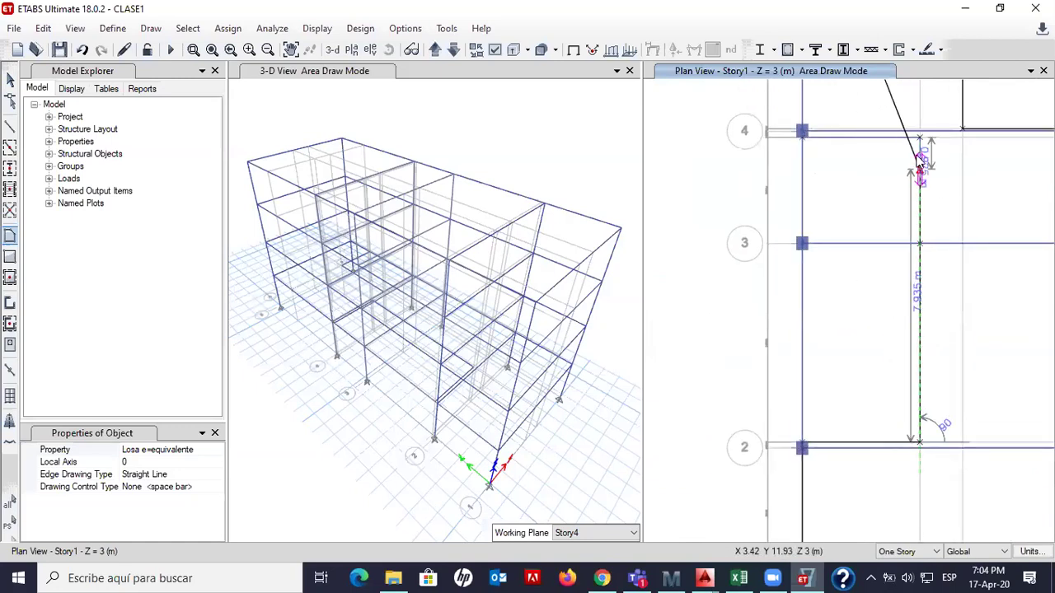
Close the floor area up the 3.42 m line to the grid line just below axis 4 and across to axis A, and leave area drawing
scroll(919, 147, "up", 3)
left_click(920, 164)
scroll(805, 183, "down", 3)
middle_click_drag(666, 196, 814, 227)
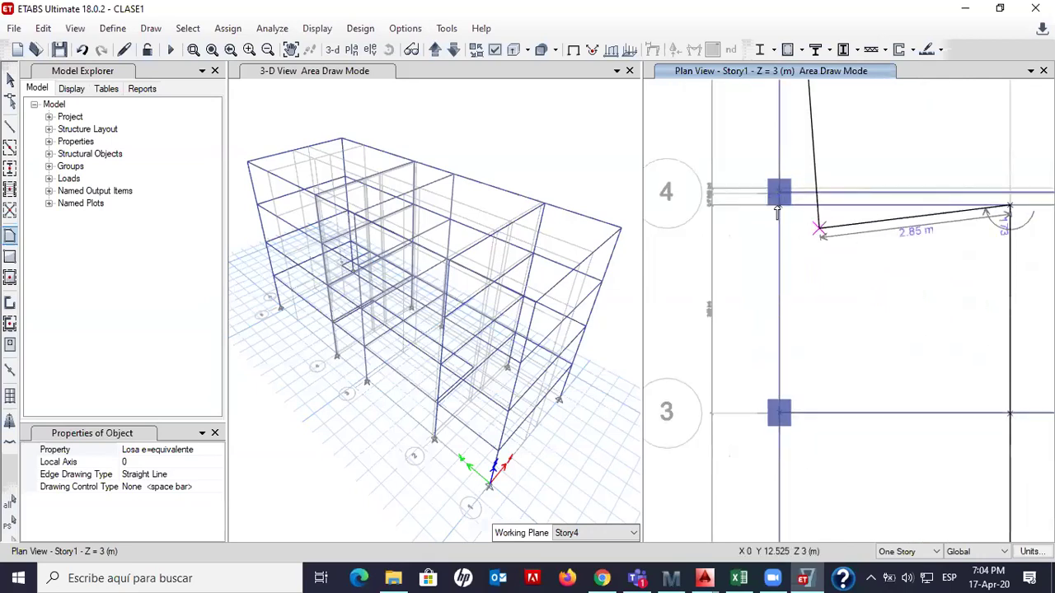
scroll(776, 212, "up", 5)
left_click(715, 290)
scroll(717, 280, "down", 5)
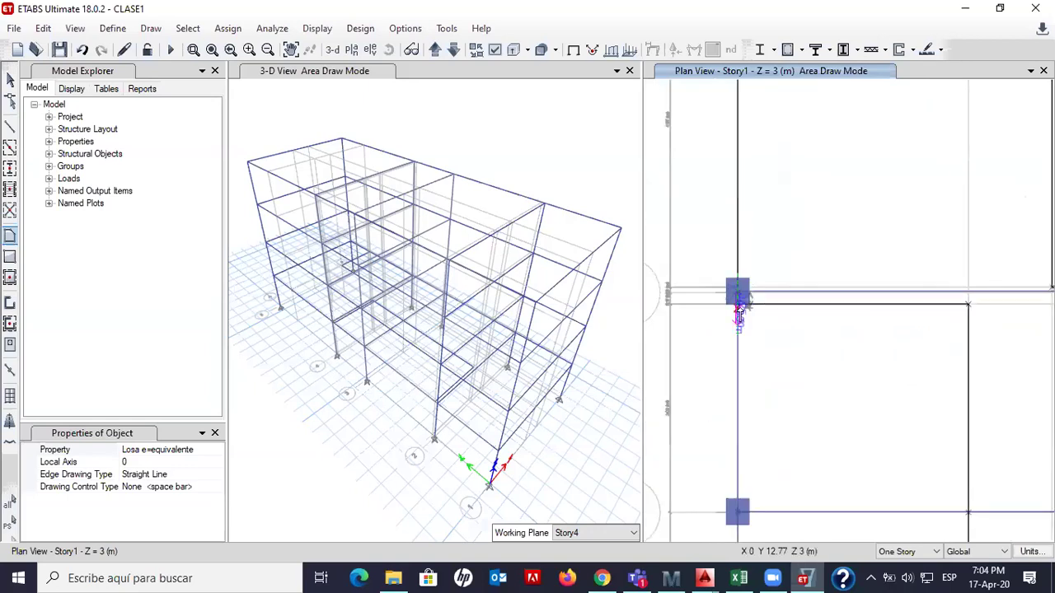
scroll(740, 313, "down", 4)
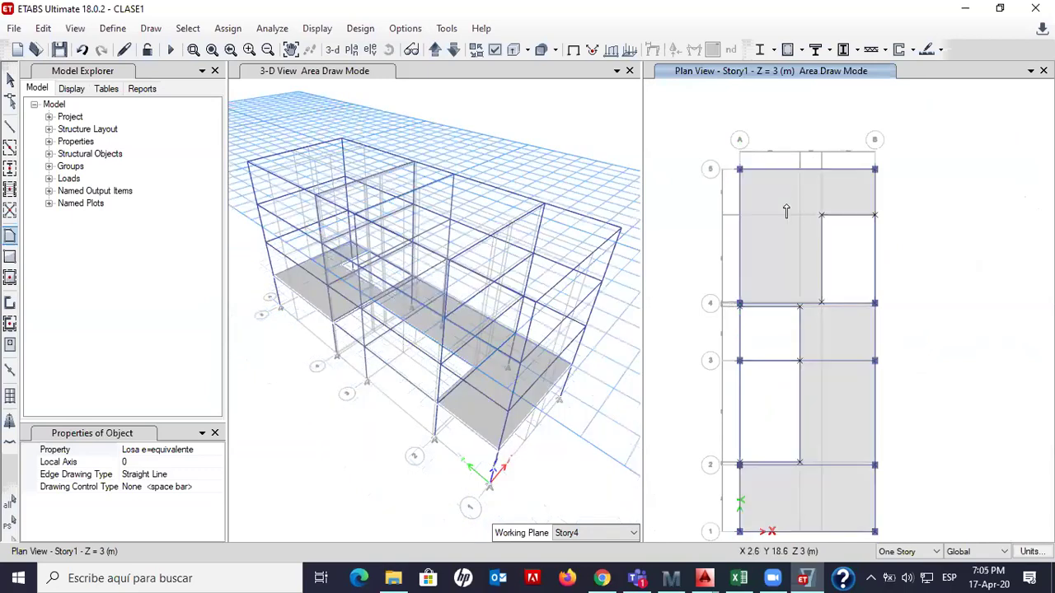
key("Escape")
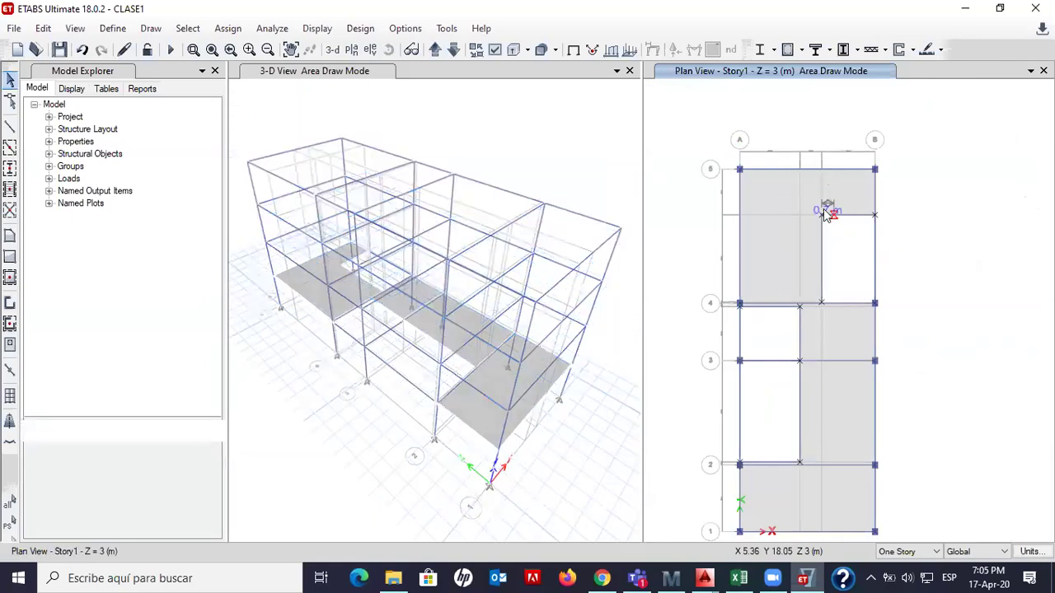
Delete the beam along the 4.66 m line beside the opening between axes 4 and 5, and undo the deletion
left_click(830, 259)
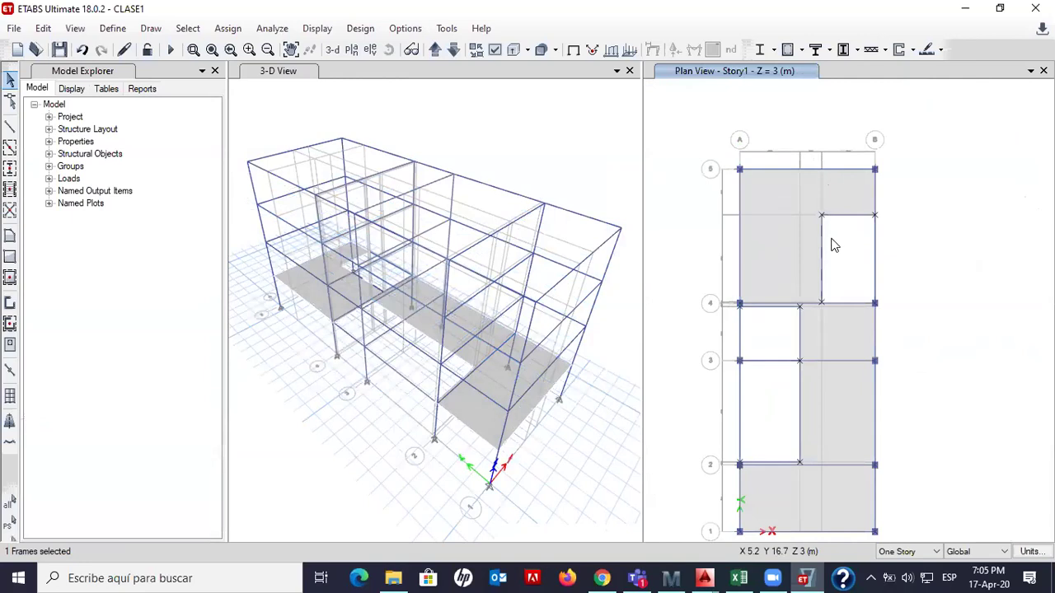
scroll(831, 239, "up", 5)
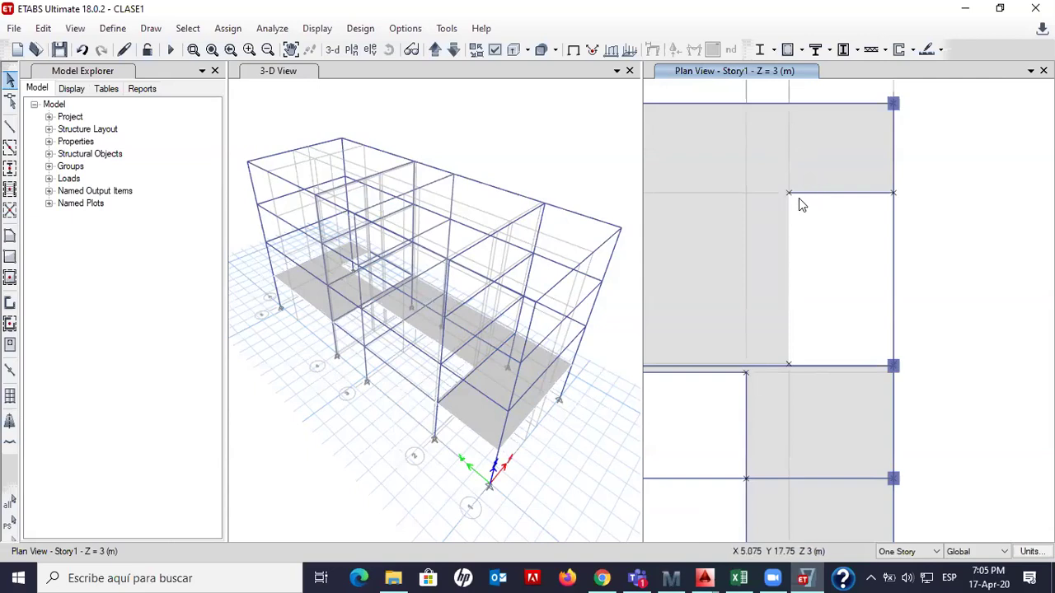
middle_click_drag(807, 261, 860, 261)
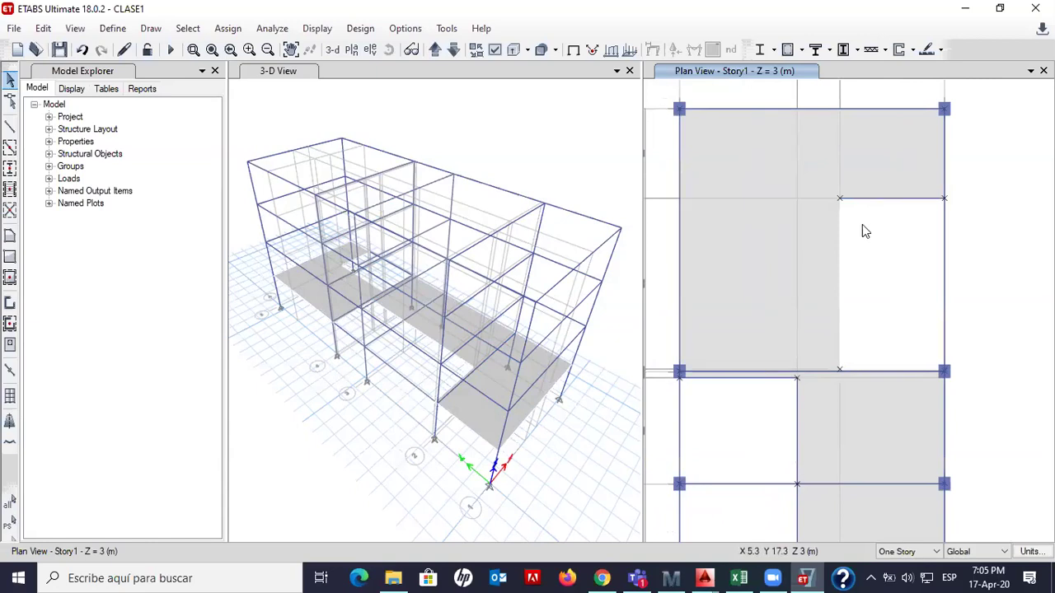
key("ctrl+z")
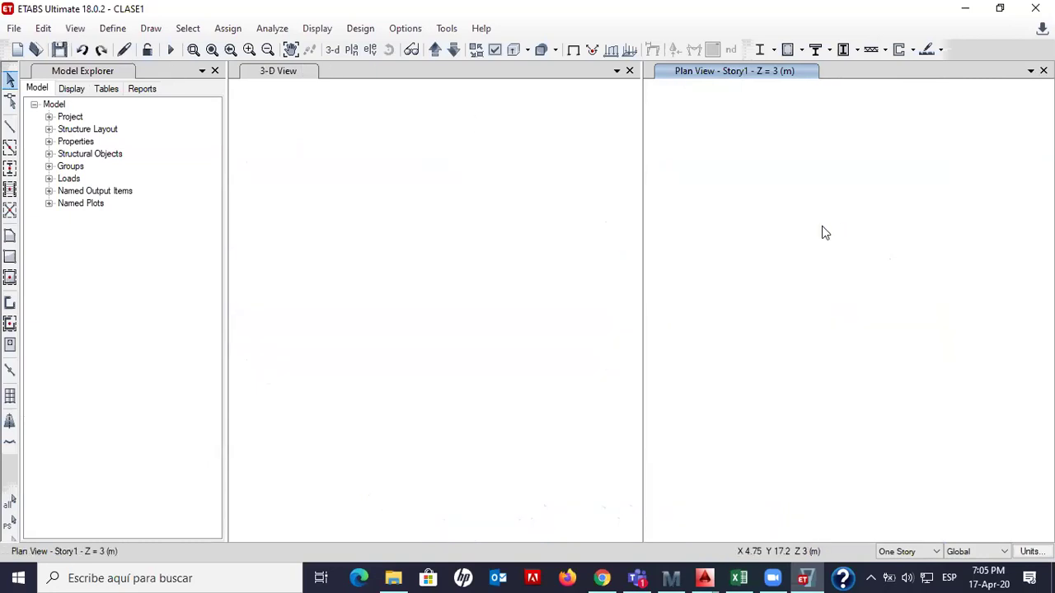
Select the Story1 floor slab that surrounds the openings and delete it
left_click(811, 260)
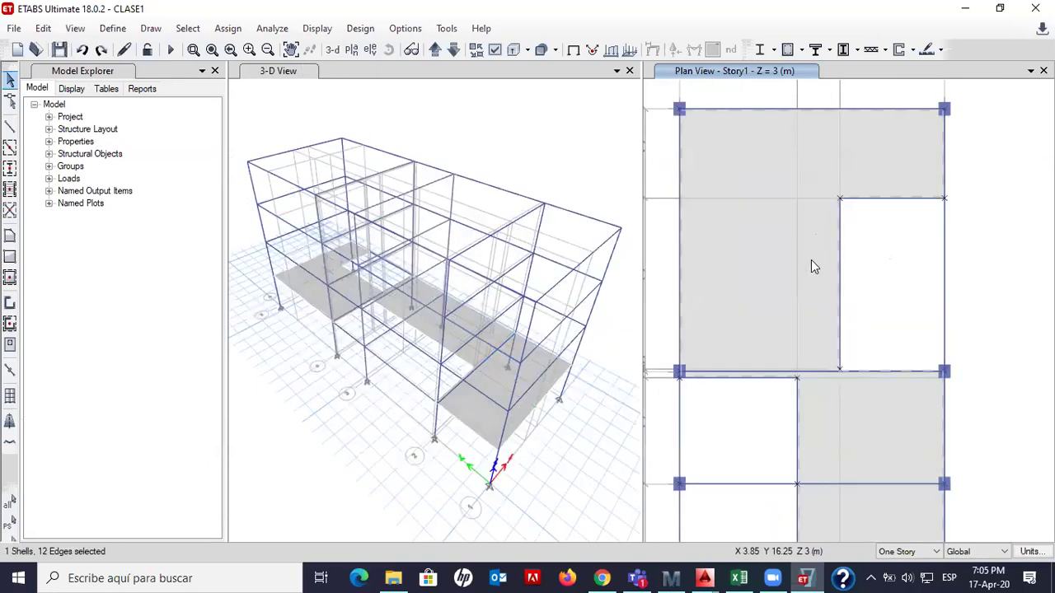
left_click(760, 252)
left_click(759, 255)
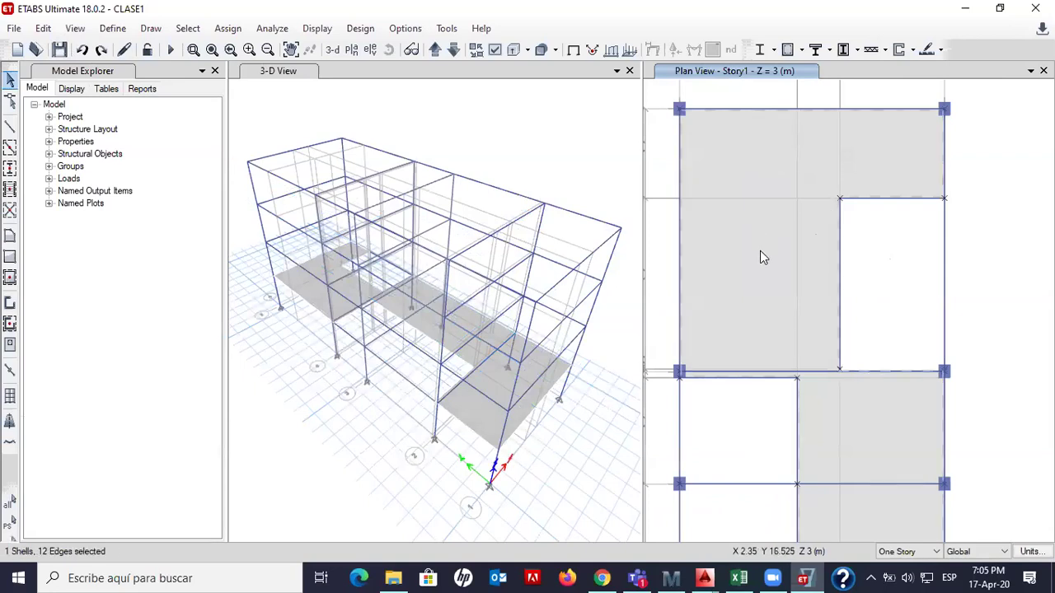
left_click(43, 28)
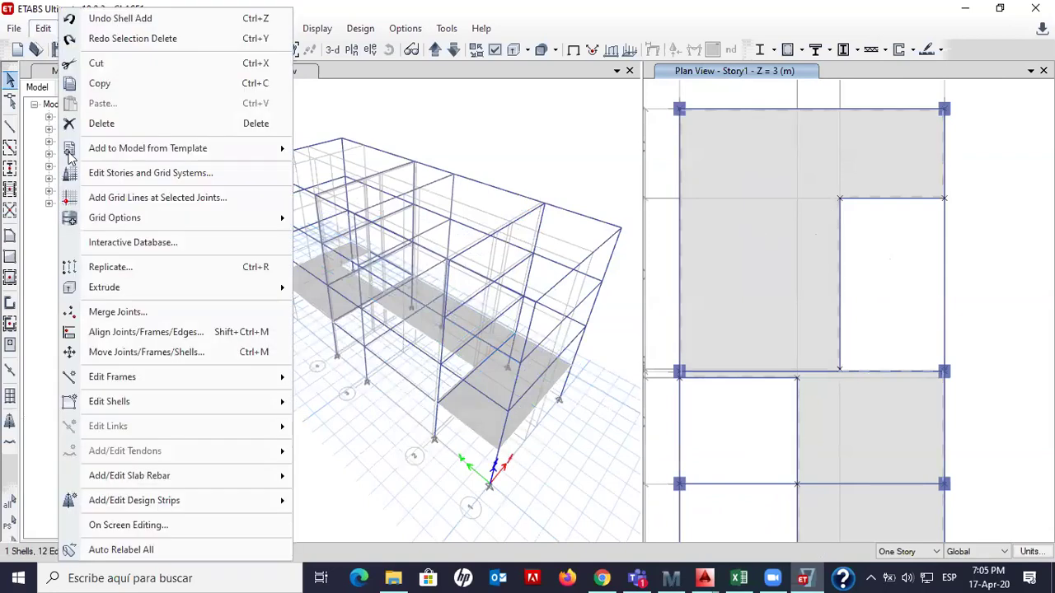
left_click(101, 123)
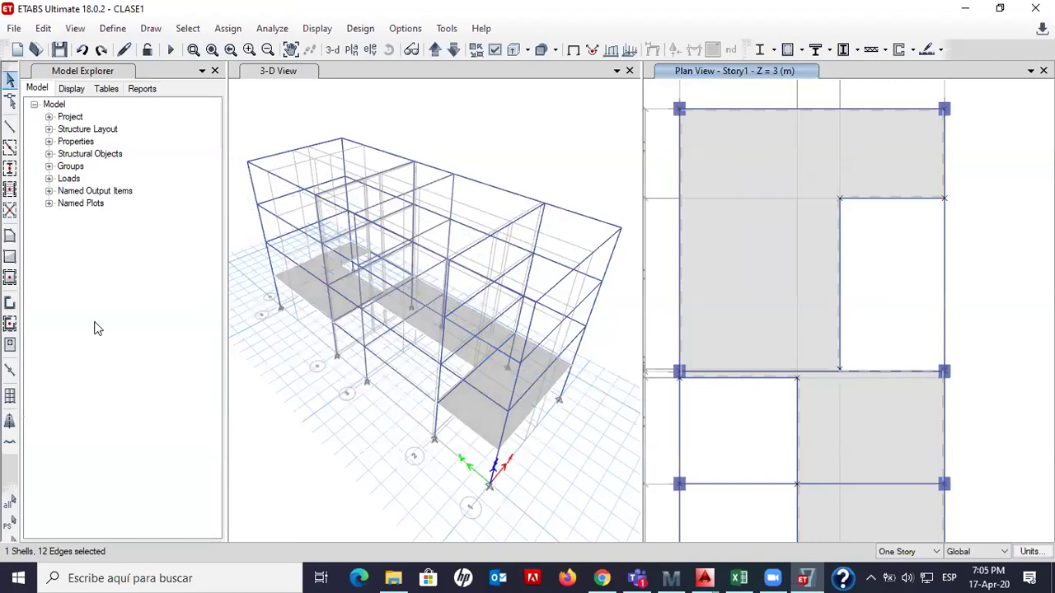
left_click(8, 240)
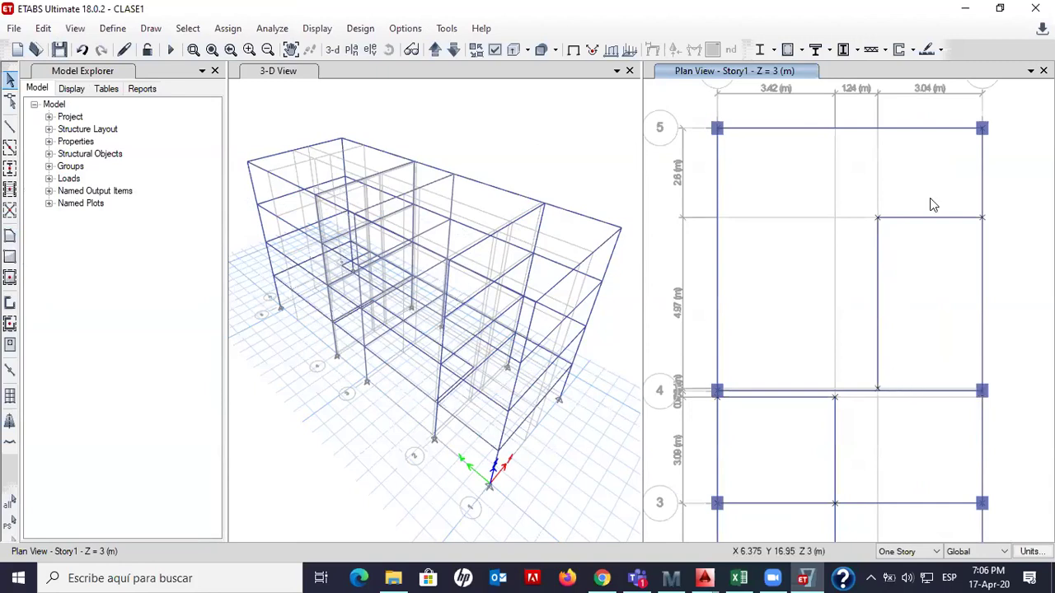
Switch to PLANTA ESTRUCTURAL V.2.dwg in AutoCAD, examine the openings, stair and beams between axes 2 and 5, and return to ETABS
left_click(702, 577)
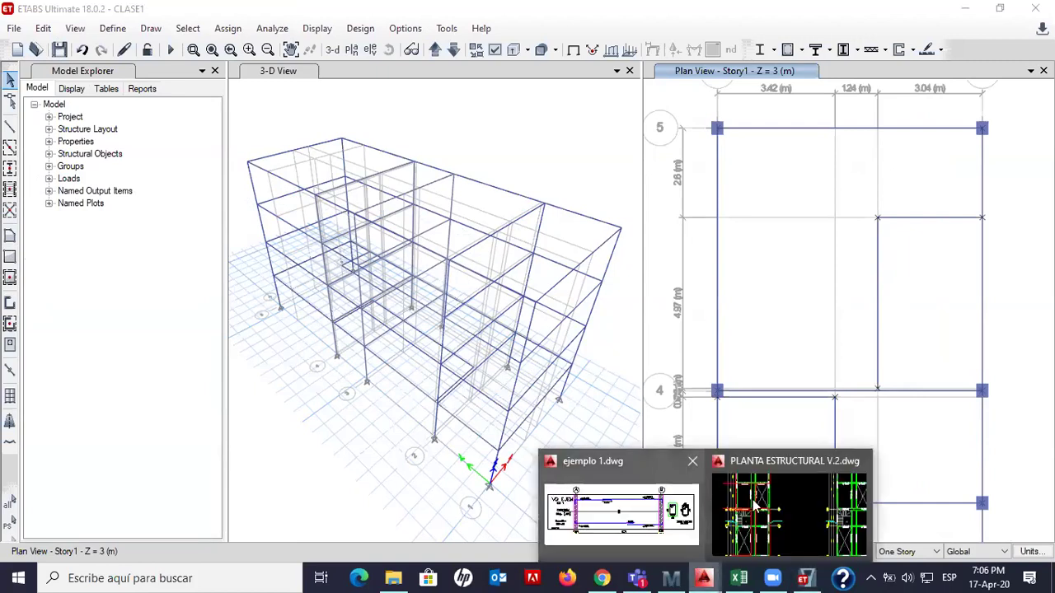
left_click(789, 511)
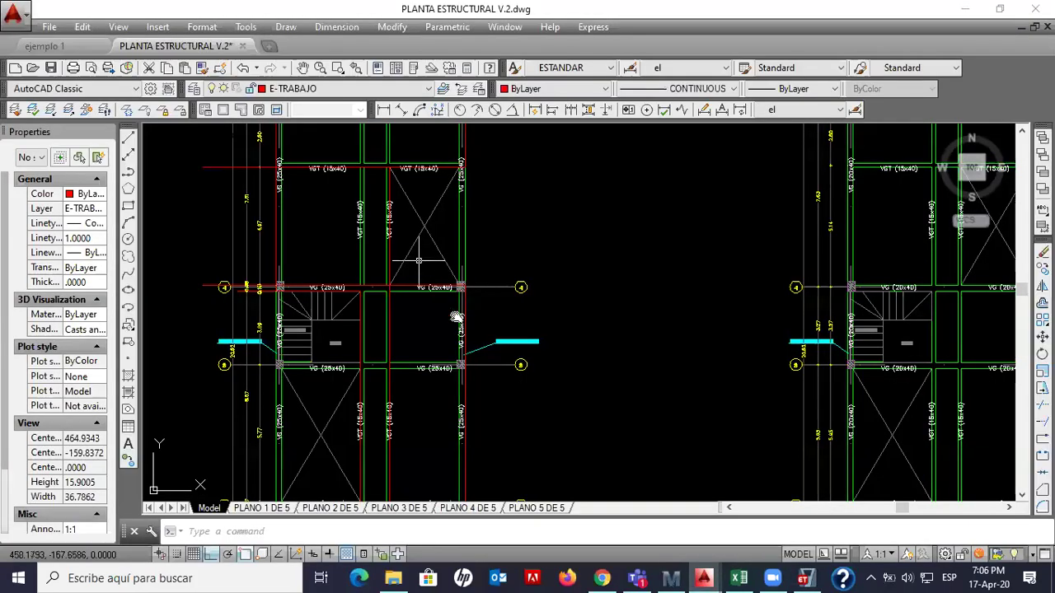
middle_click_drag(456, 316, 501, 317)
mouse_move(396, 396)
middle_mouse_down()
mouse_move(440, 252)
mouse_move(450, 303)
middle_mouse_up()
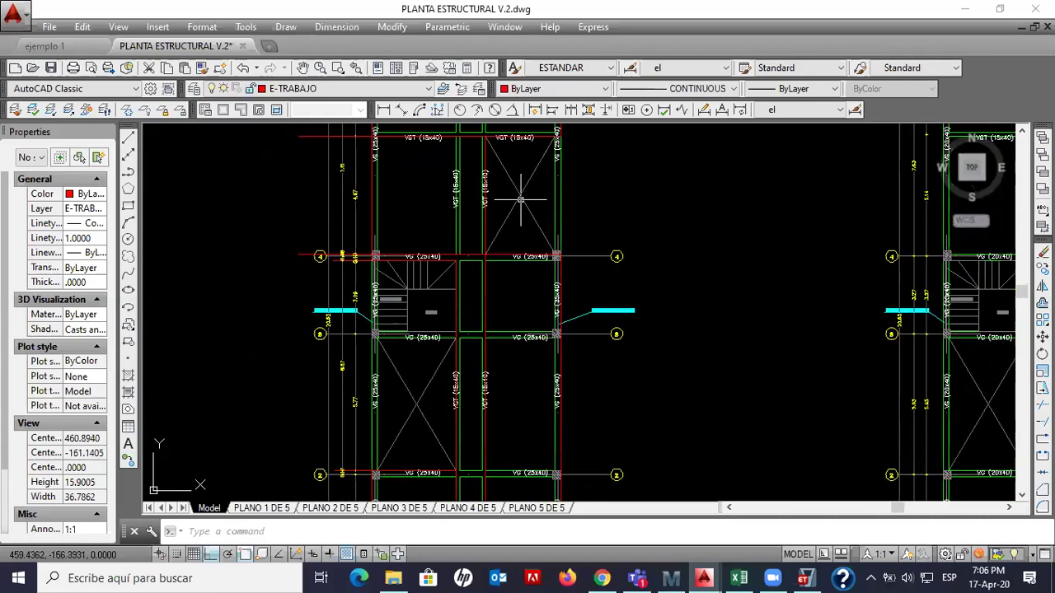
scroll(446, 277, "up", 5)
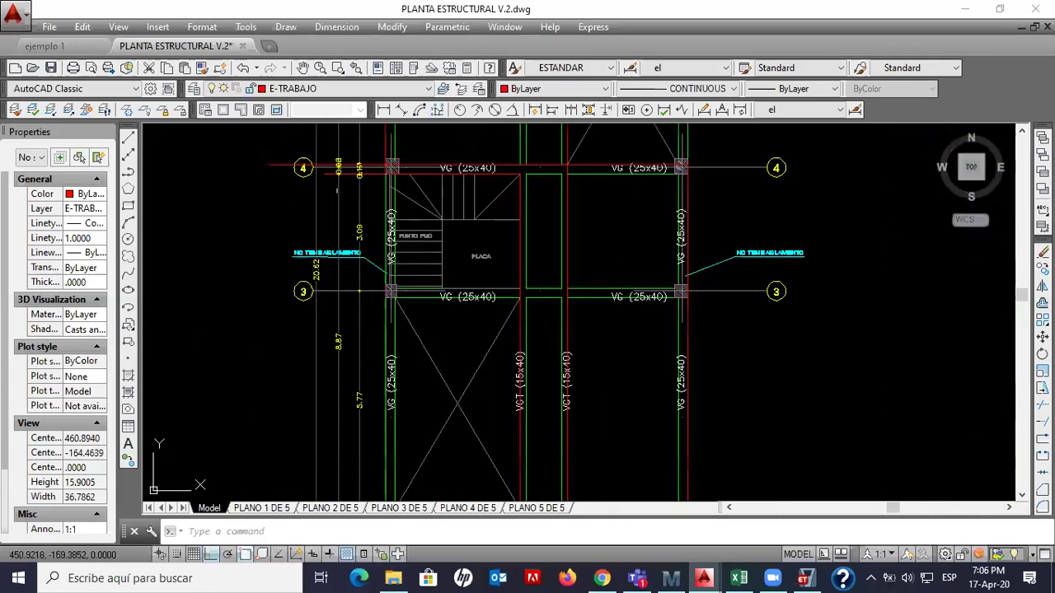
scroll(338, 412, "down", 5)
scroll(330, 353, "up", 5)
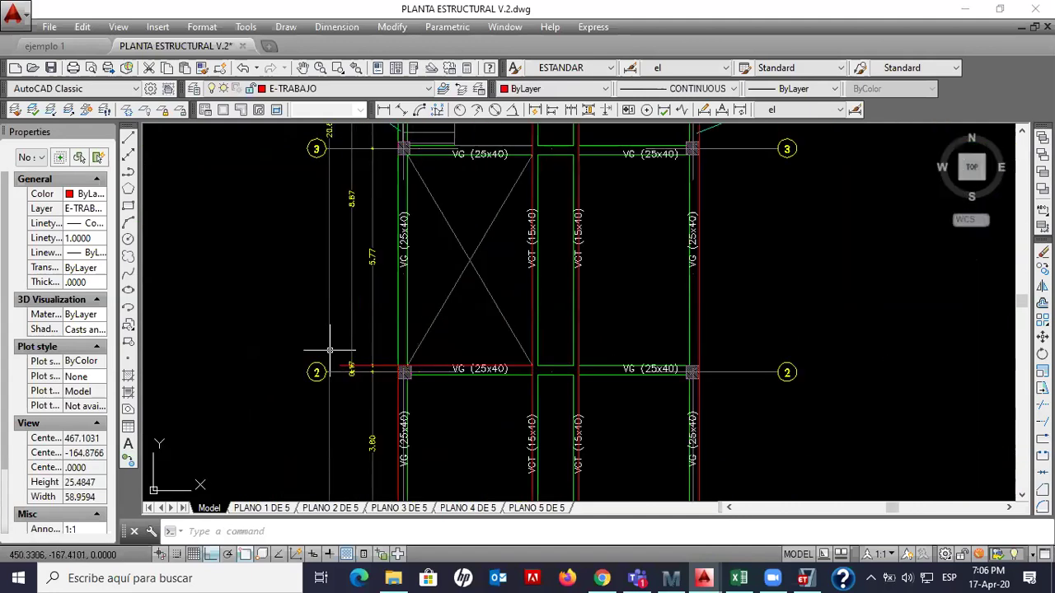
middle_click_drag(435, 200, 459, 299)
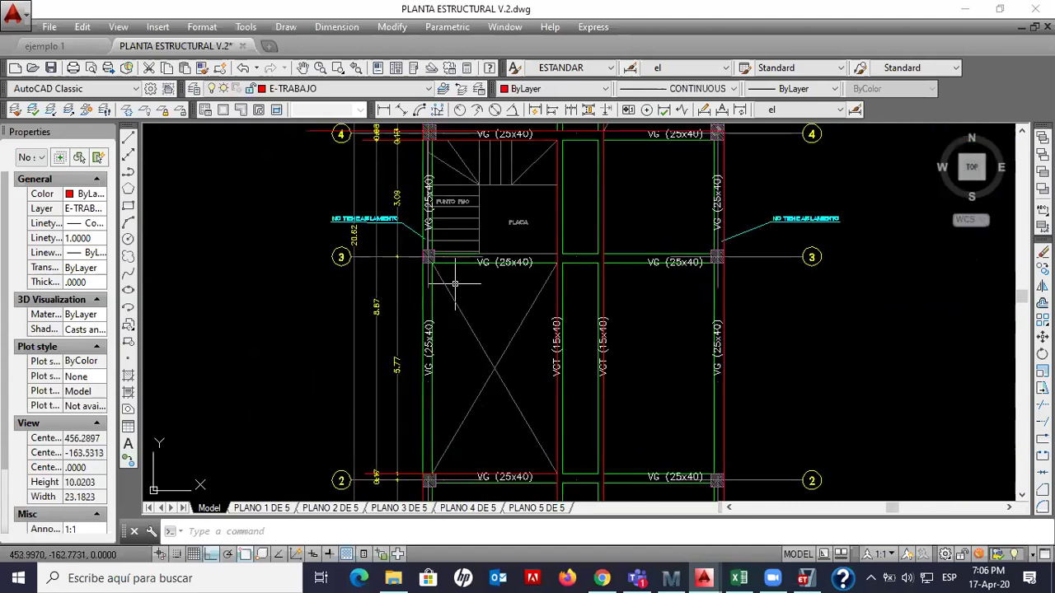
middle_click_drag(481, 382, 464, 412)
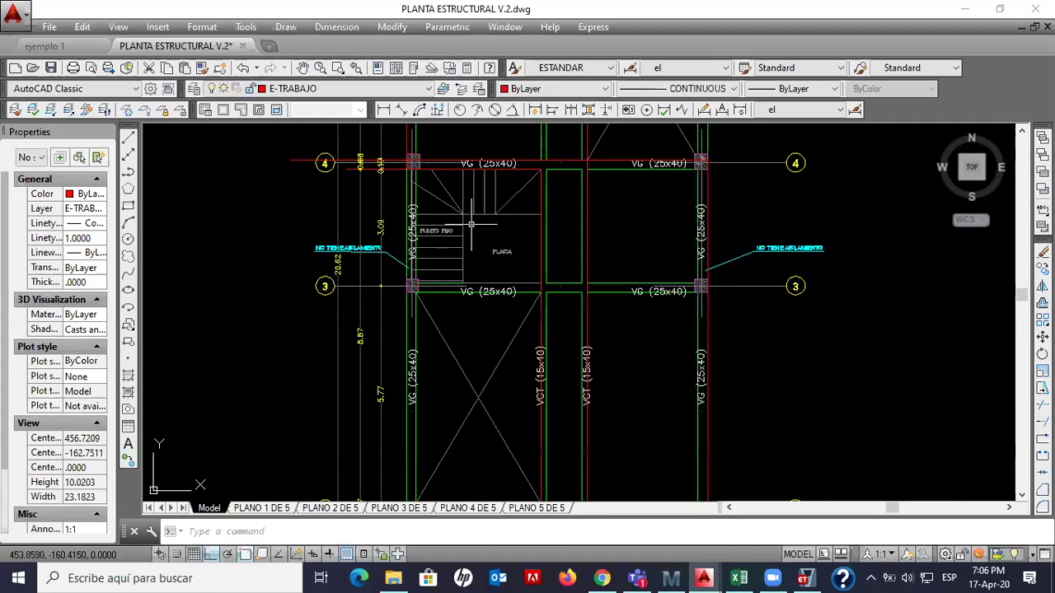
left_click(803, 577)
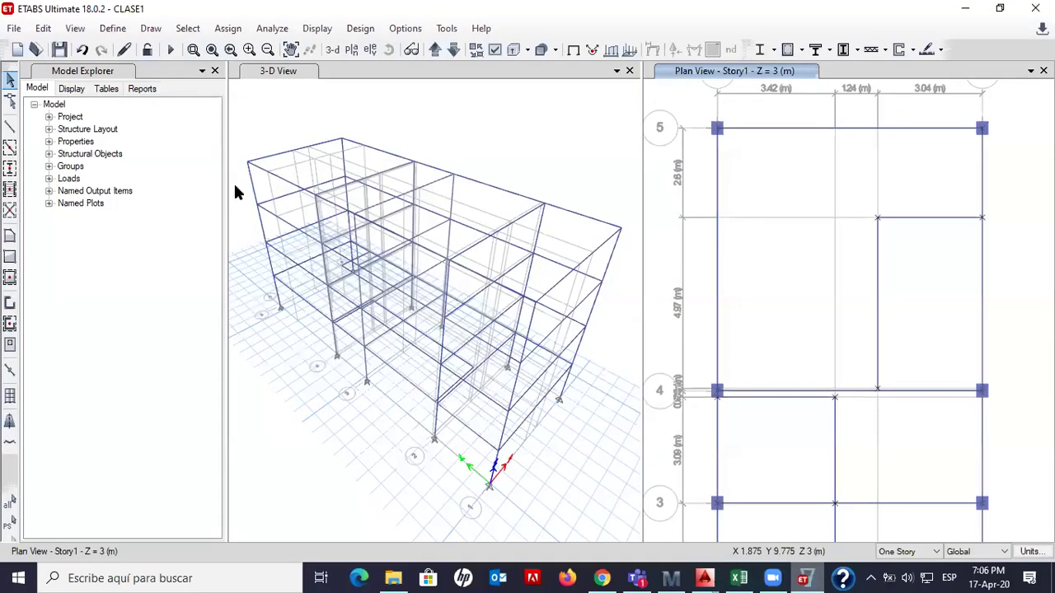
Start a Losa e=equivalente floor area along axis 5 from A to B, down 2.6 m, and around the opening to axis B just above axis 4
left_click(10, 238)
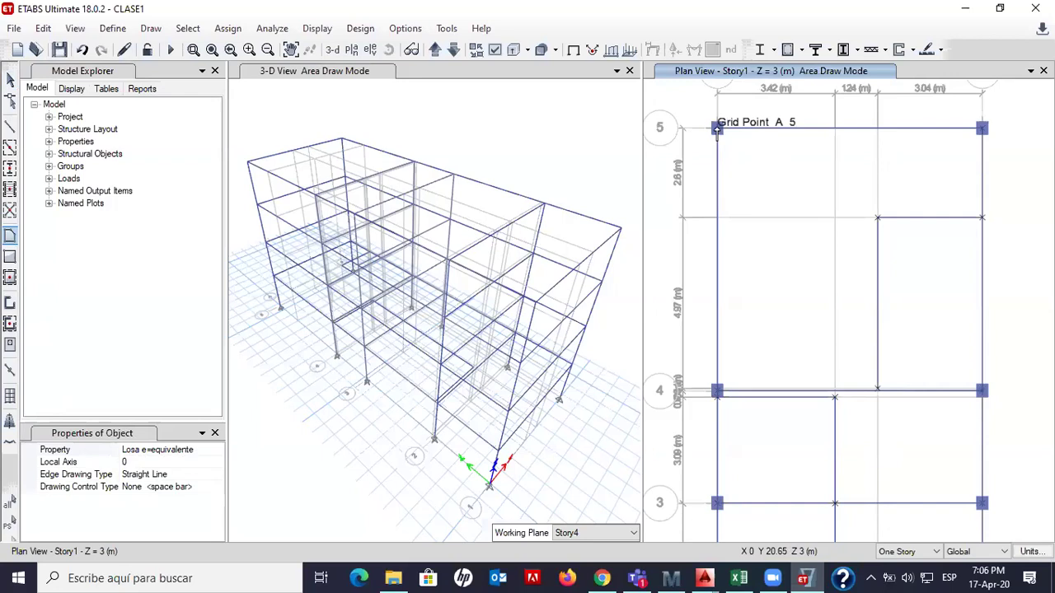
left_click(716, 128)
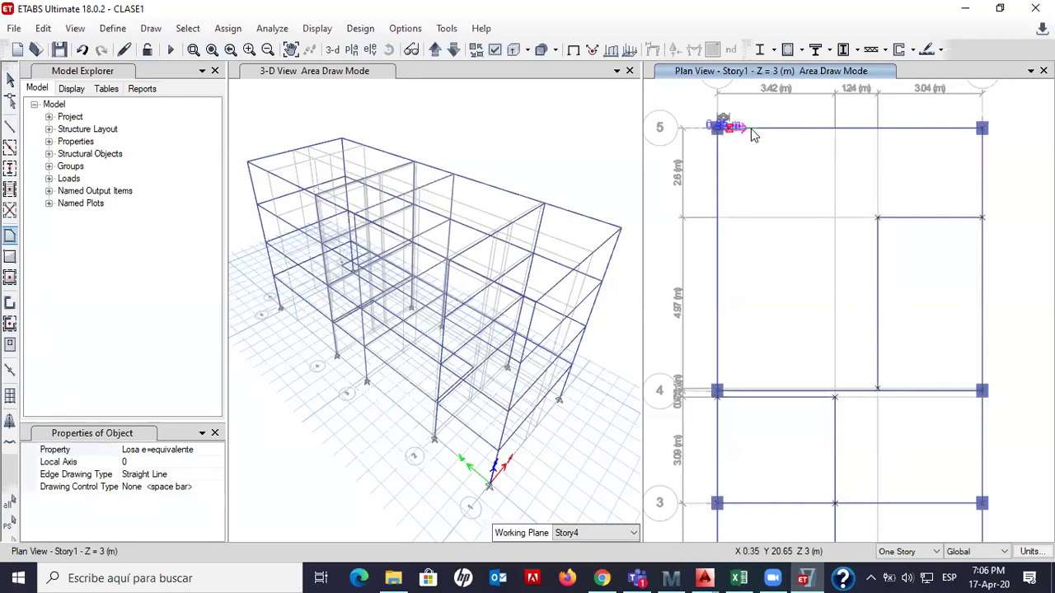
left_click(982, 129)
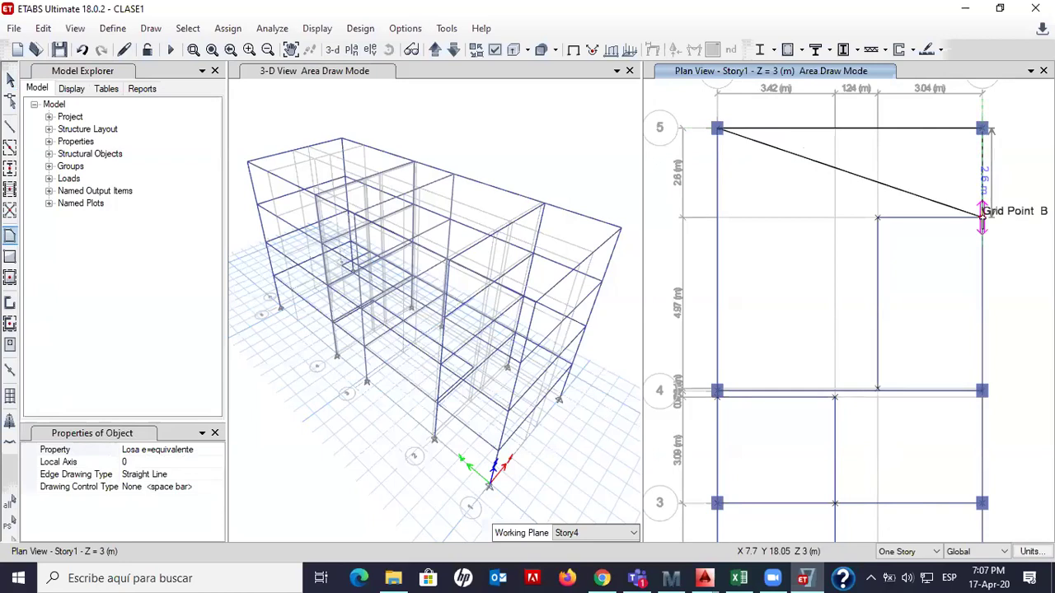
left_click(982, 218)
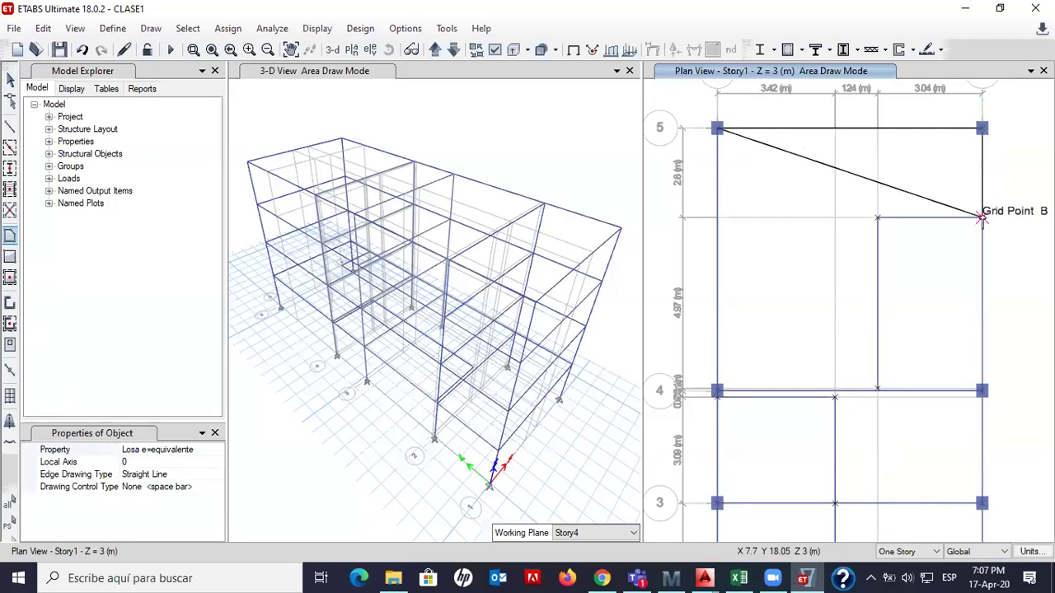
left_click(879, 218)
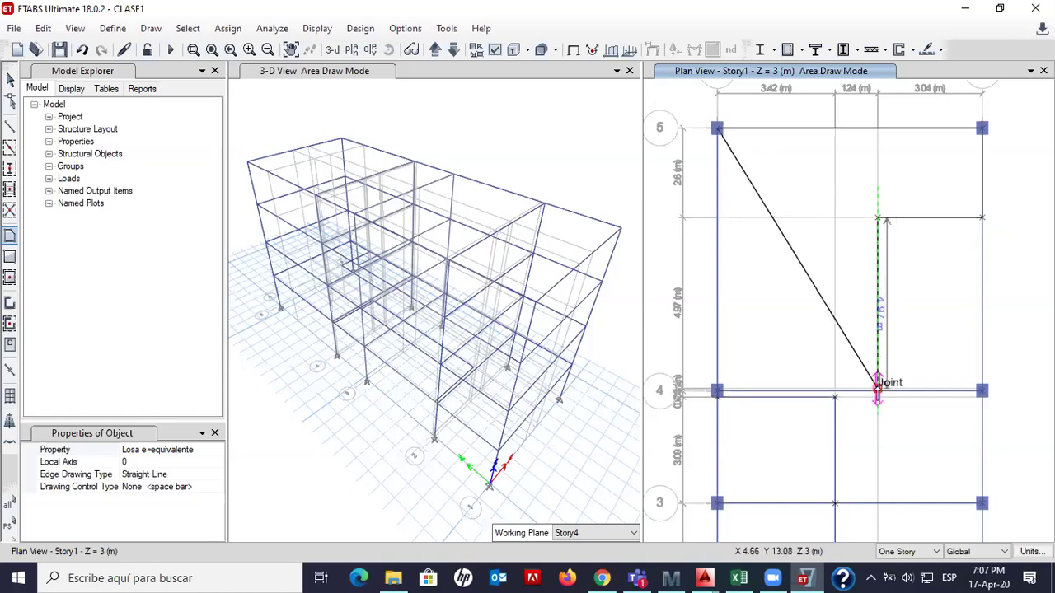
left_click(878, 389)
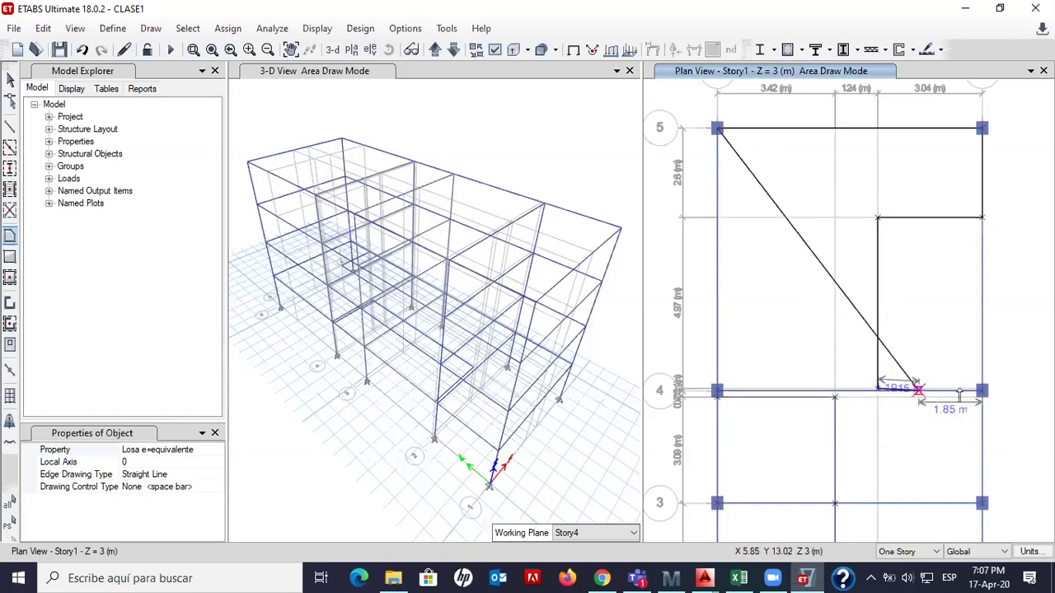
scroll(913, 414, "up", 3)
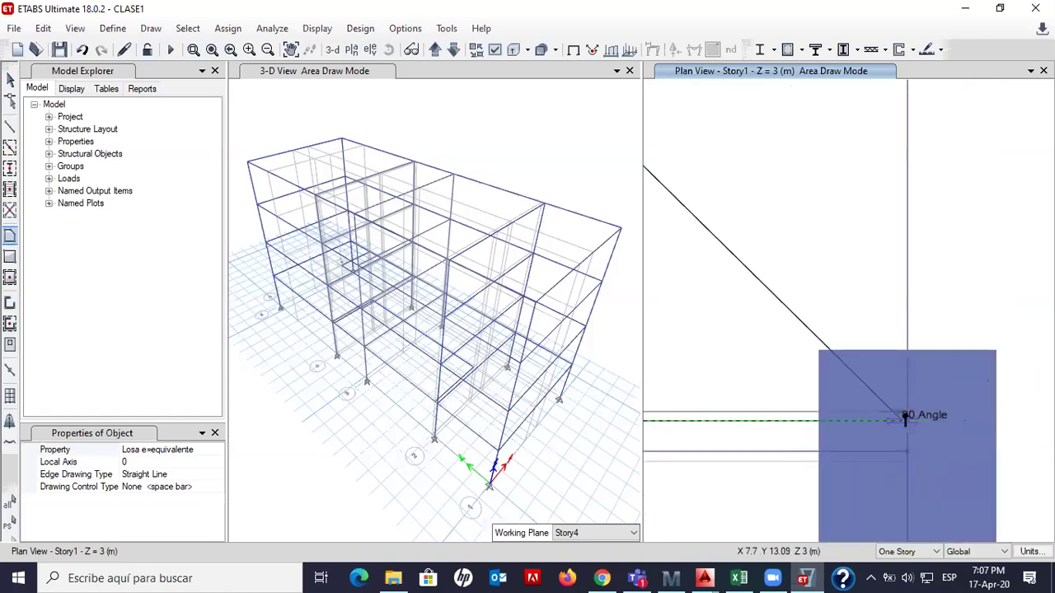
left_click(908, 421)
Continue the floor area outline down axis B to grid point B-1 and along axis 1 to grid point A-1
scroll(896, 340, "down", 5)
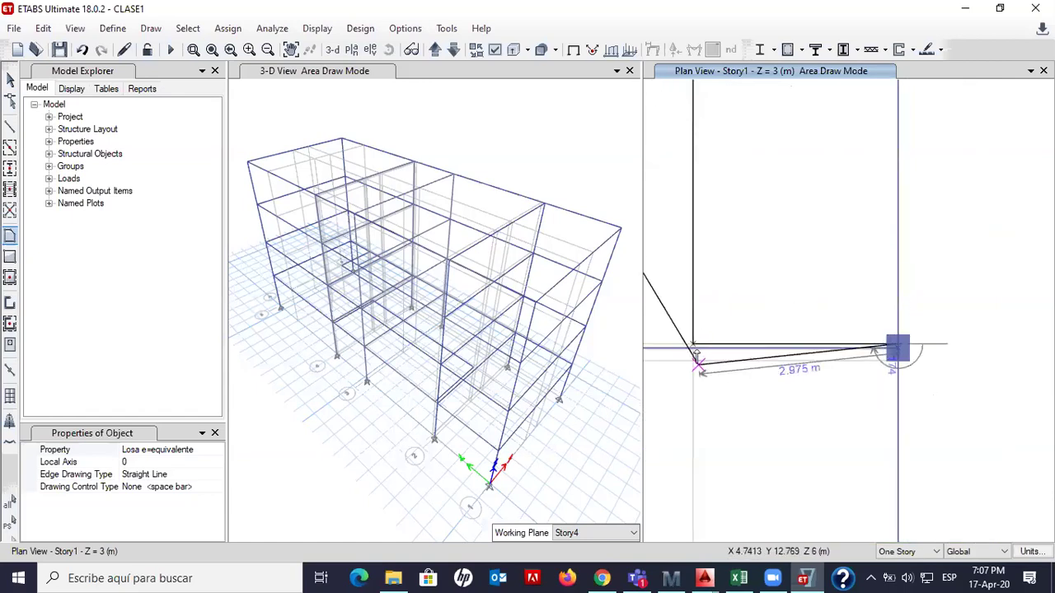
scroll(902, 351, "down", 2)
scroll(777, 349, "down", 4)
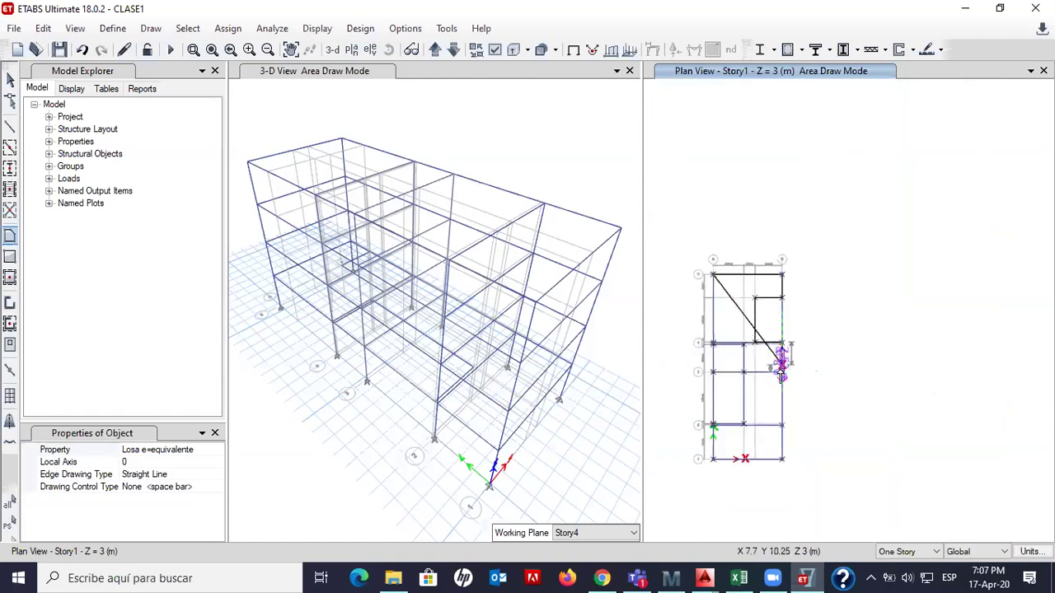
scroll(773, 466, "up", 3)
scroll(839, 430, "down", 5)
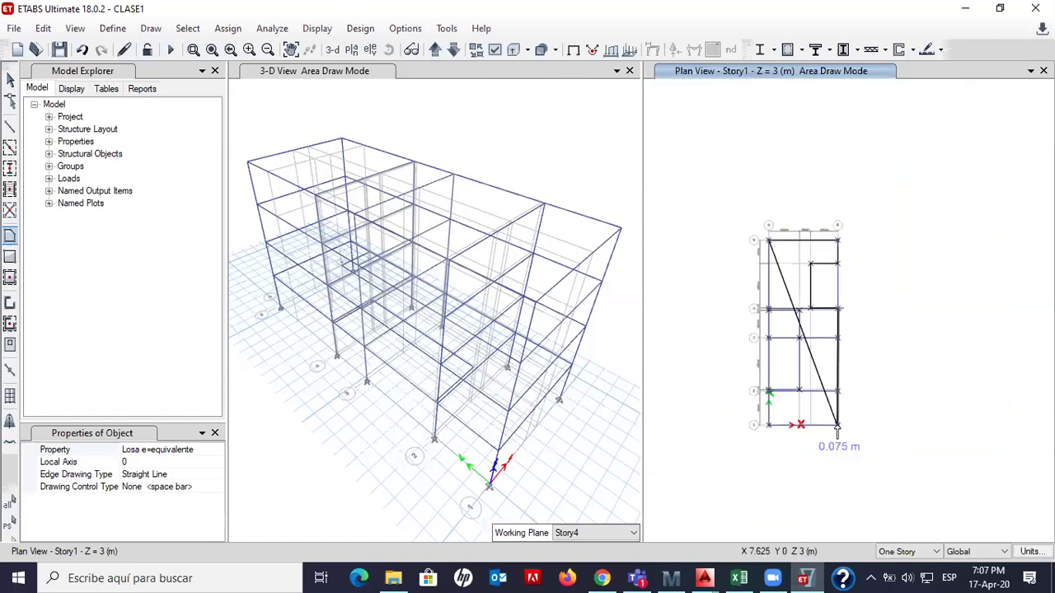
scroll(837, 429, "up", 3)
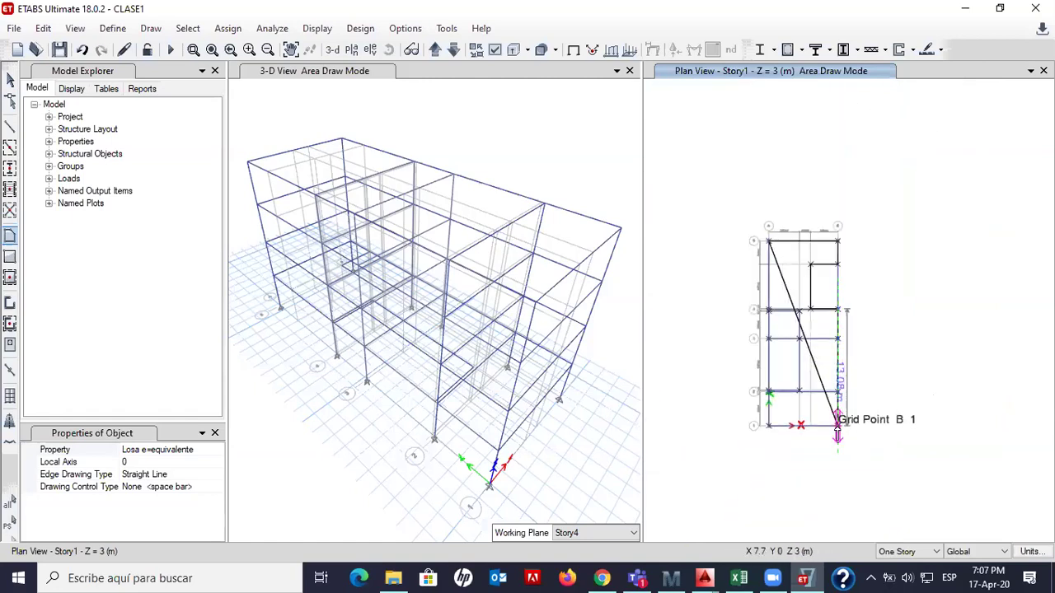
scroll(837, 425, "up", 2)
scroll(835, 424, "up", 3)
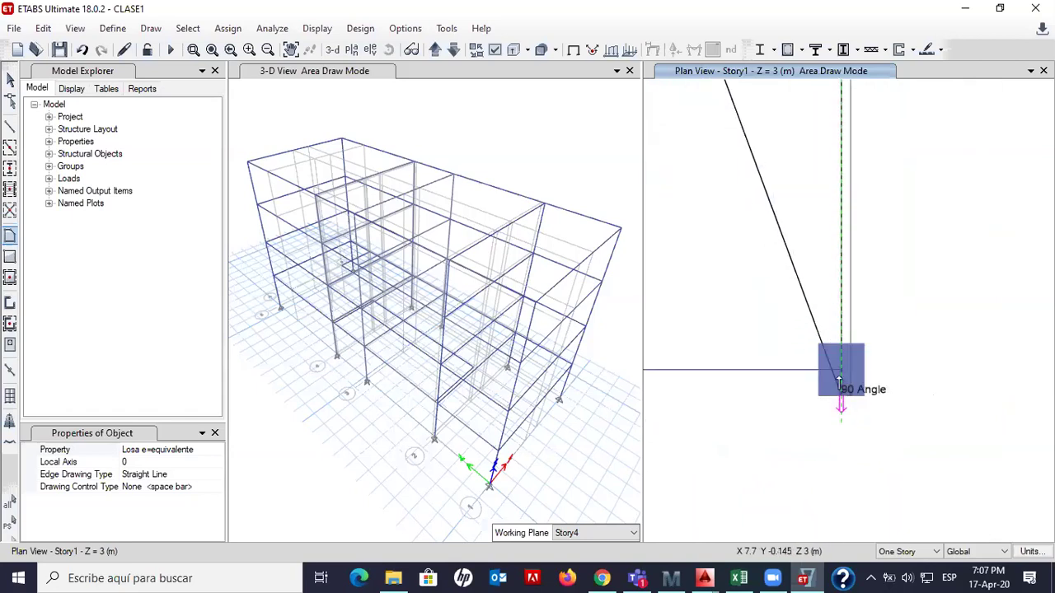
scroll(839, 376, "down", 4)
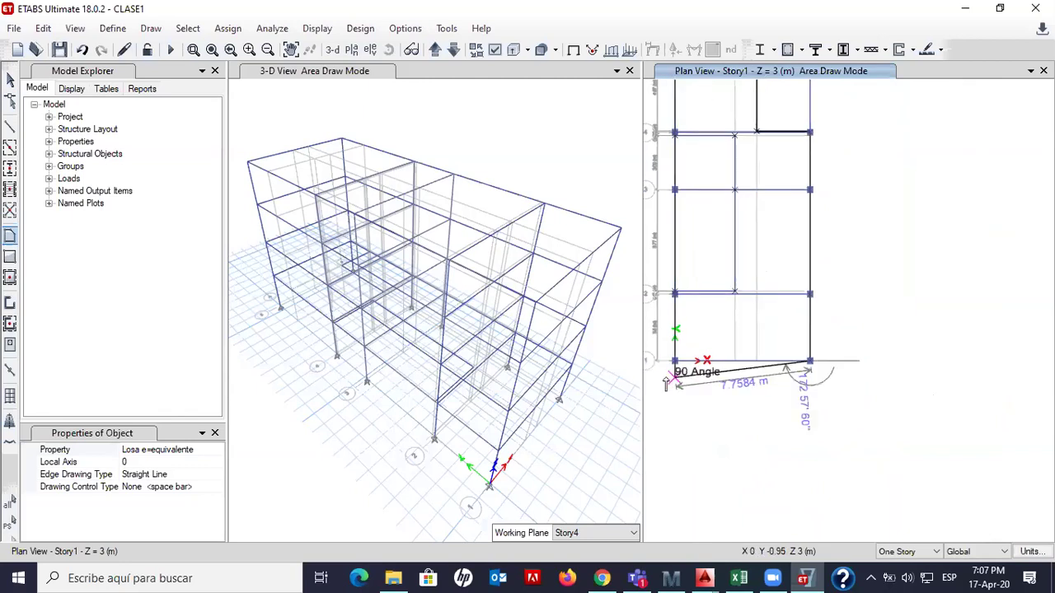
scroll(678, 388, "up", 5)
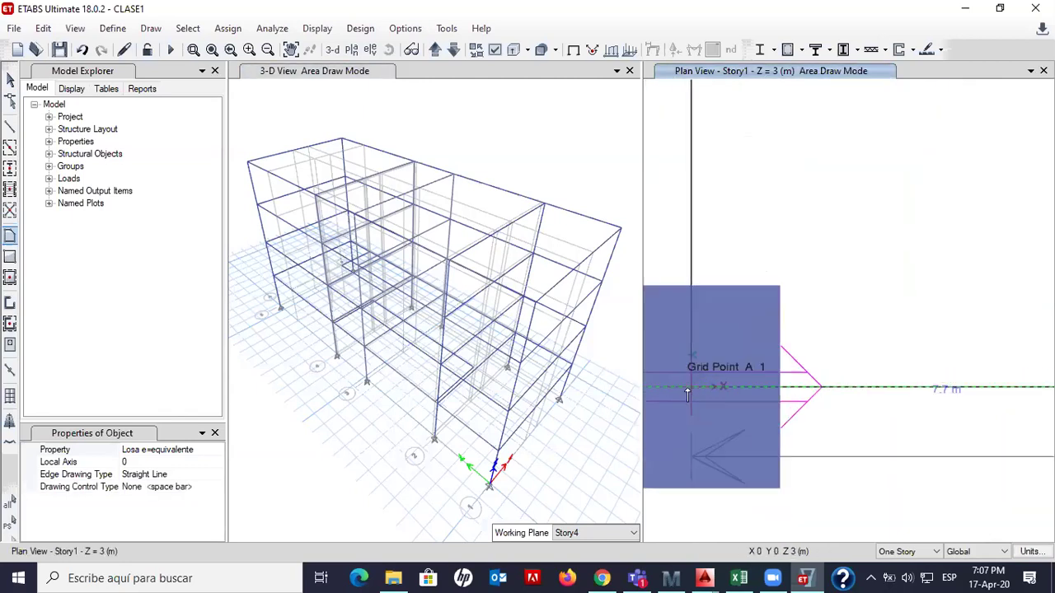
scroll(691, 396, "down", 4)
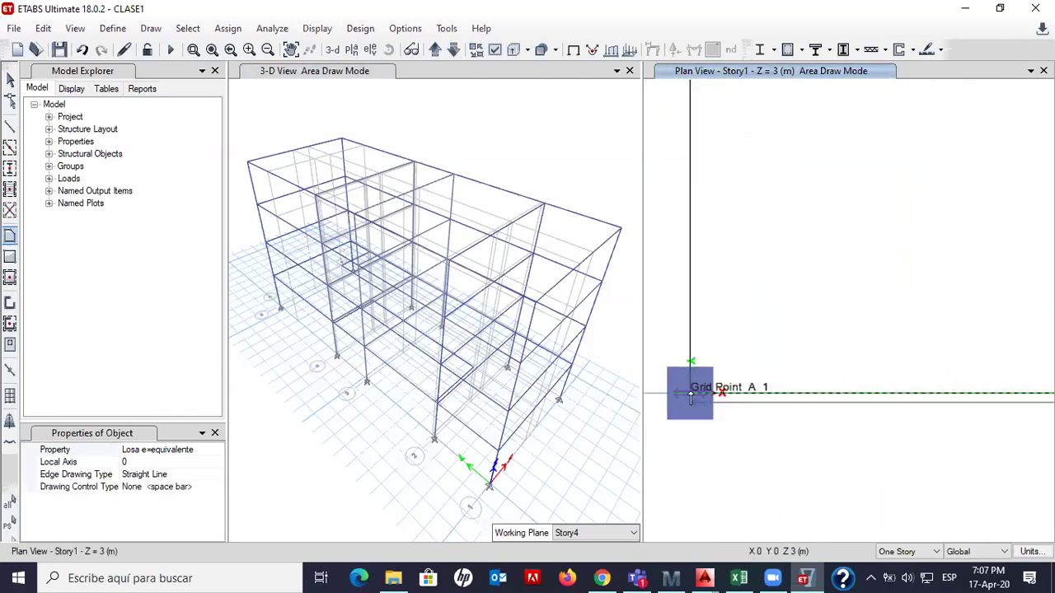
left_click(689, 396)
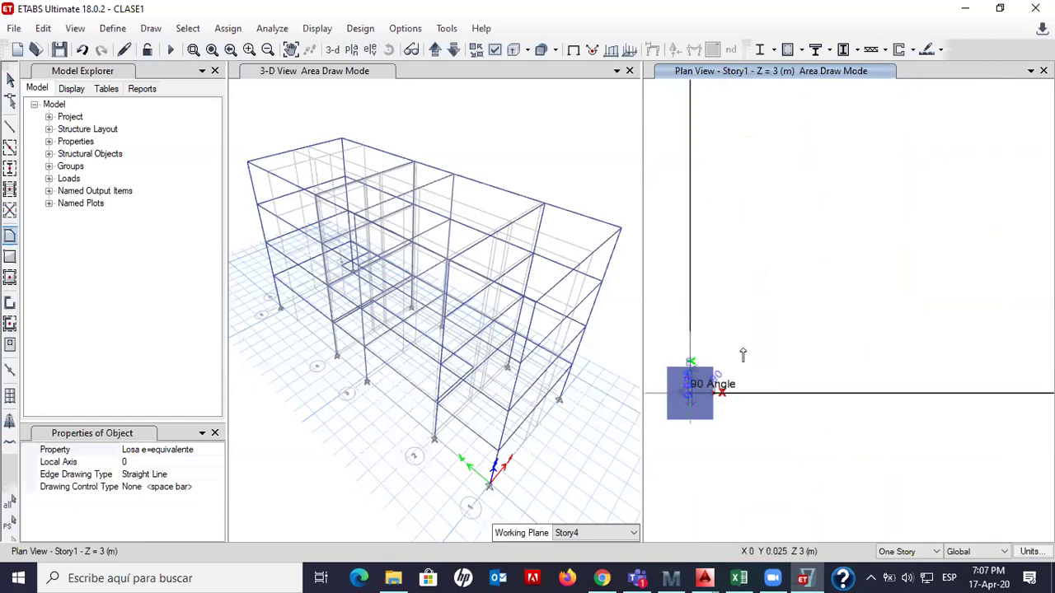
Run the floor outline up axis A to the grid line just above axis 2 and across to the joint on the 3.42 m line
scroll(739, 310, "down", 6)
scroll(727, 251, "up", 4)
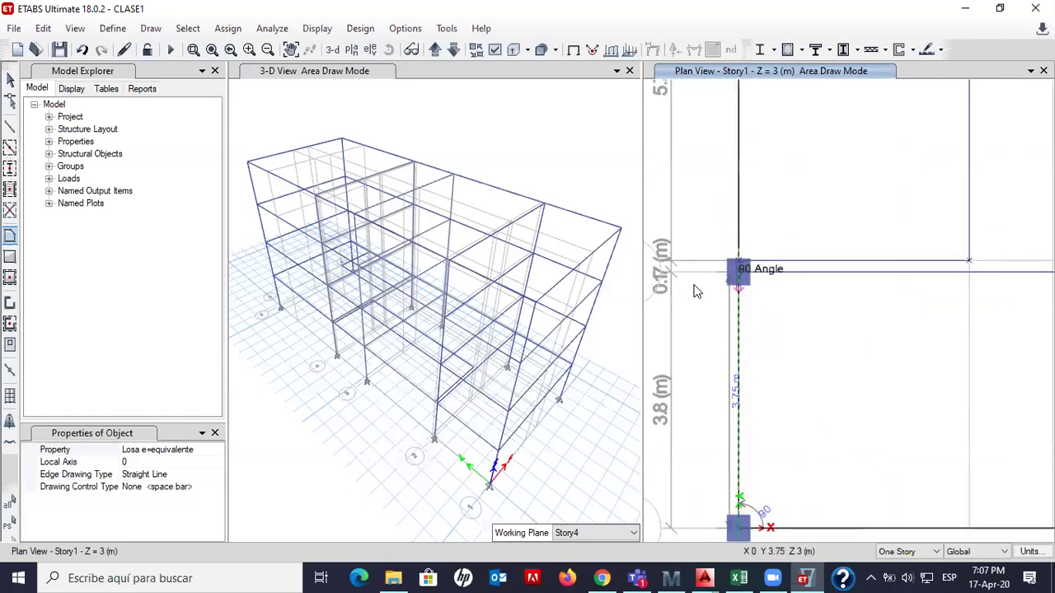
scroll(701, 297, "down", 3)
scroll(713, 330, "up", 3)
scroll(721, 268, "down", 3)
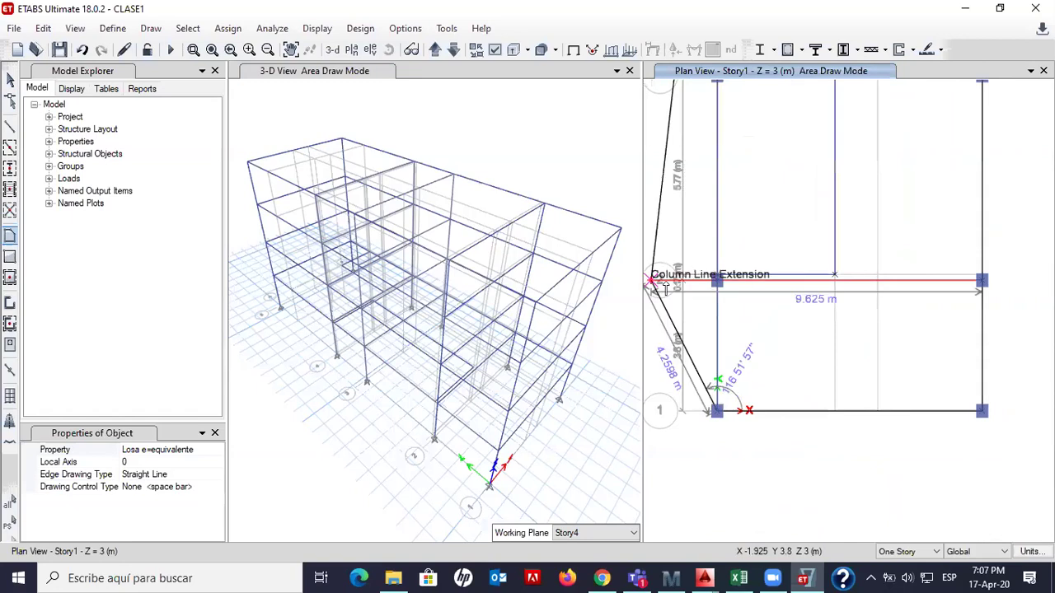
scroll(717, 279, "up", 4)
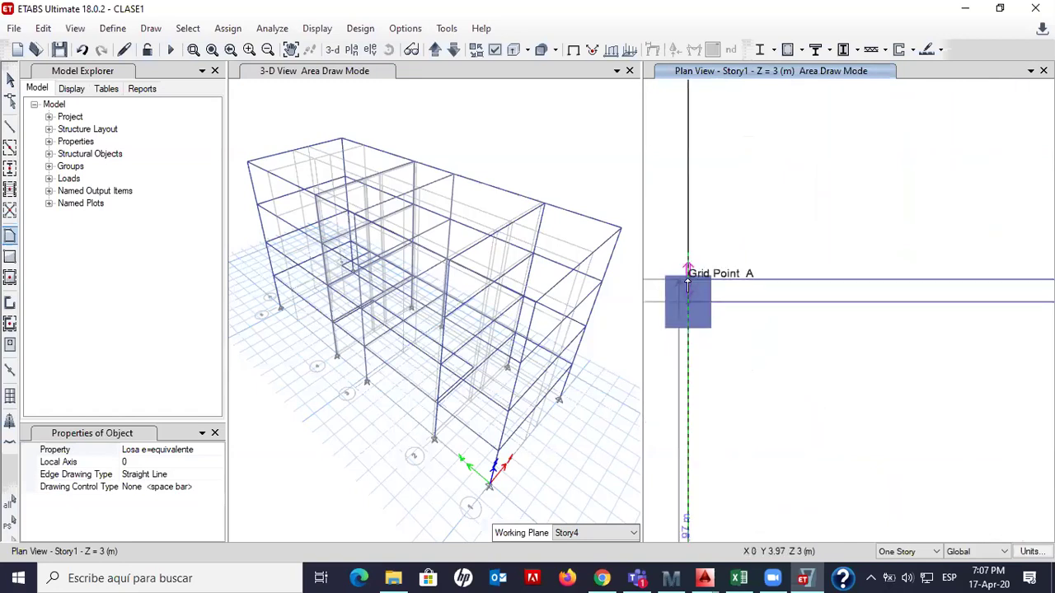
left_click(688, 282)
scroll(717, 296, "down", 4)
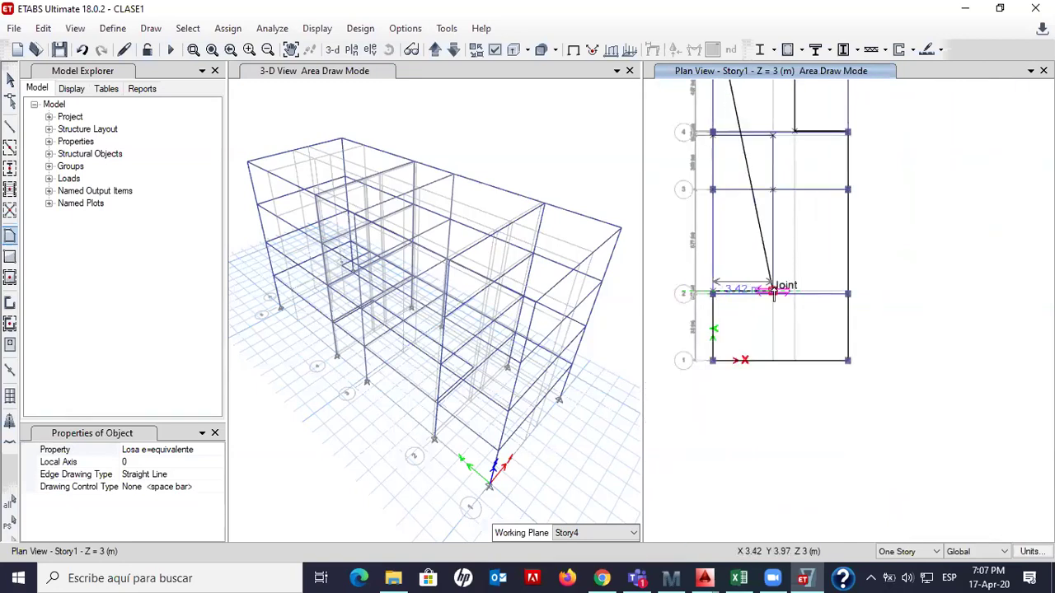
scroll(773, 290, "up", 4)
scroll(766, 309, "down", 4)
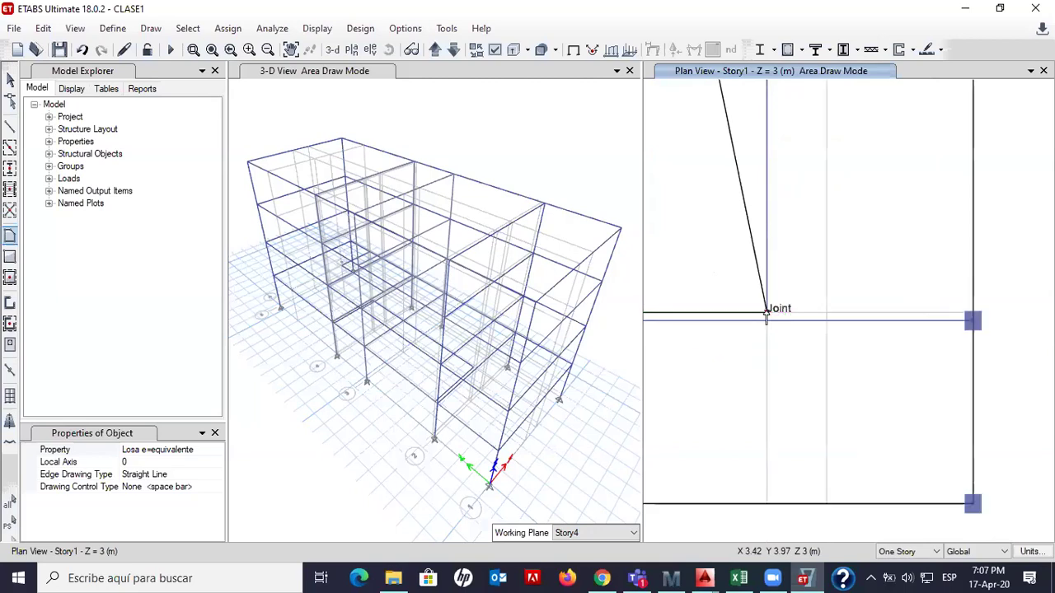
scroll(764, 158, "up", 3)
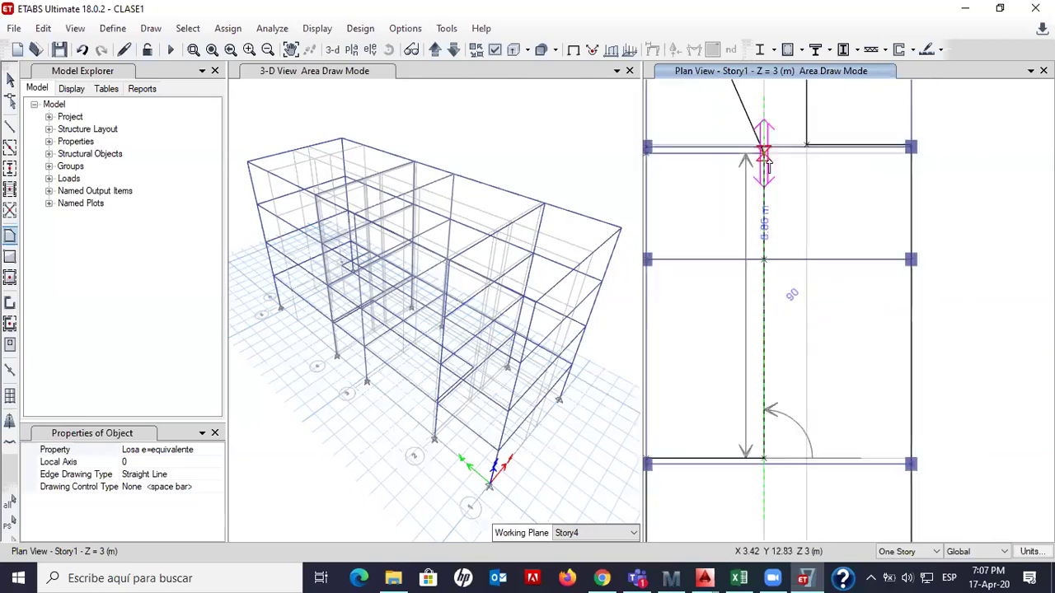
Close the floor area up the 3.42 m line to just below axis 4 and back to axis A, and leave area drawing
left_click(758, 150)
scroll(758, 152, "down", 2)
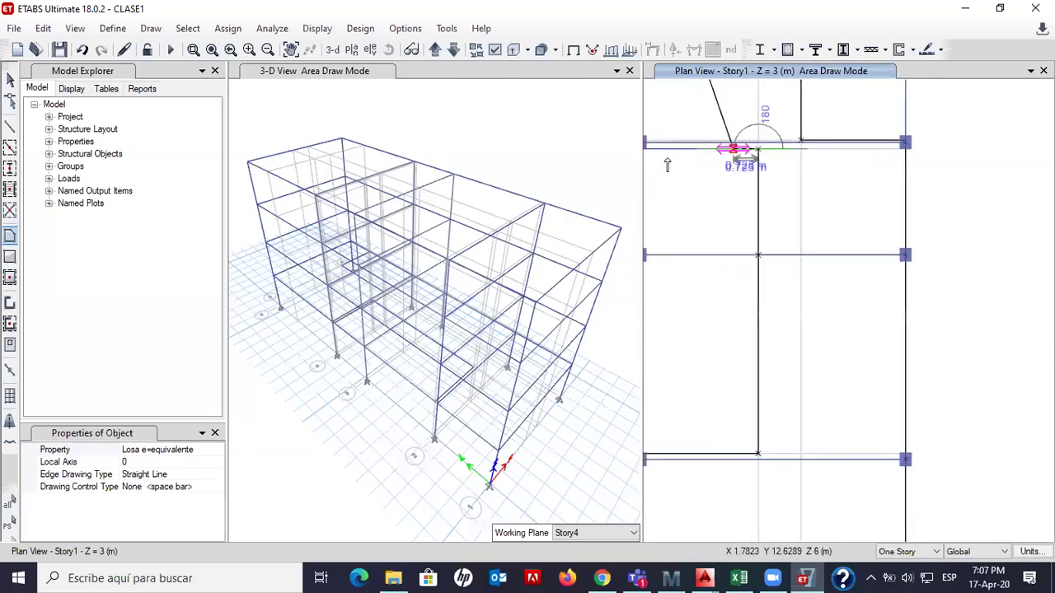
middle_click_drag(732, 163, 744, 161)
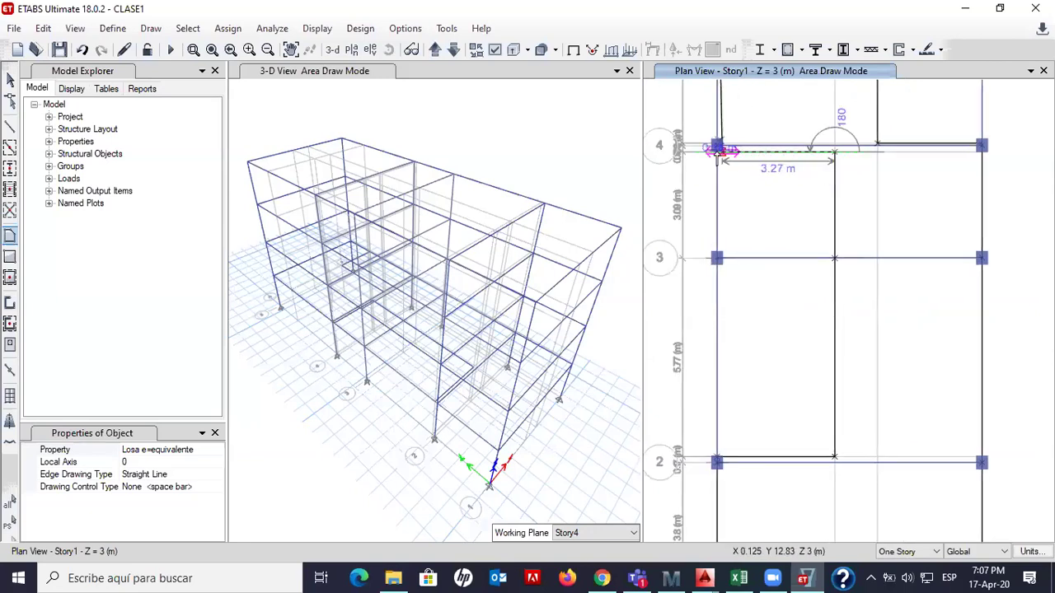
left_click(717, 150)
scroll(725, 177, "down", 3)
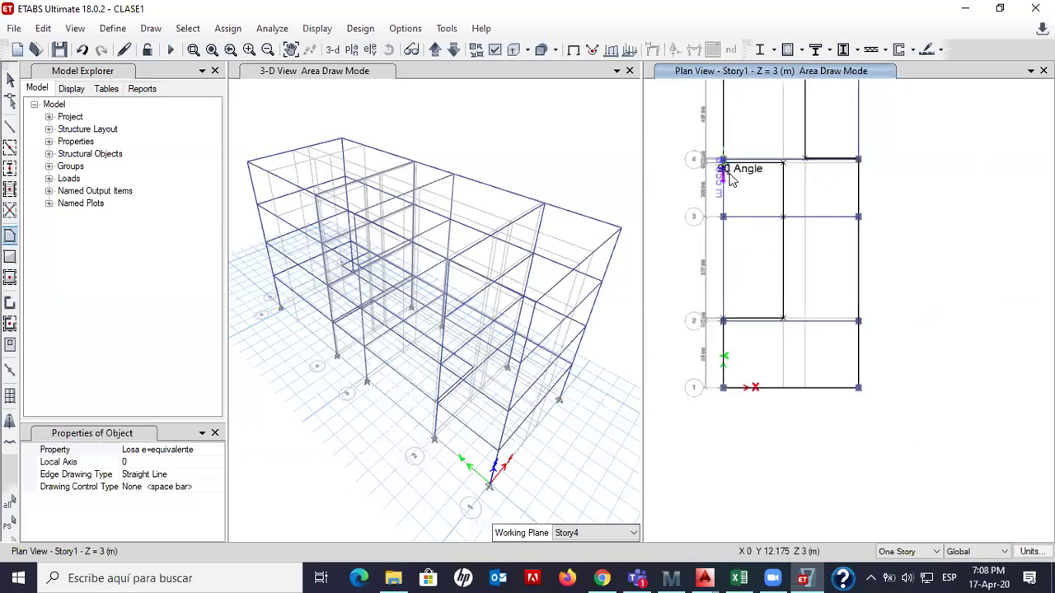
middle_click_drag(697, 164, 716, 241)
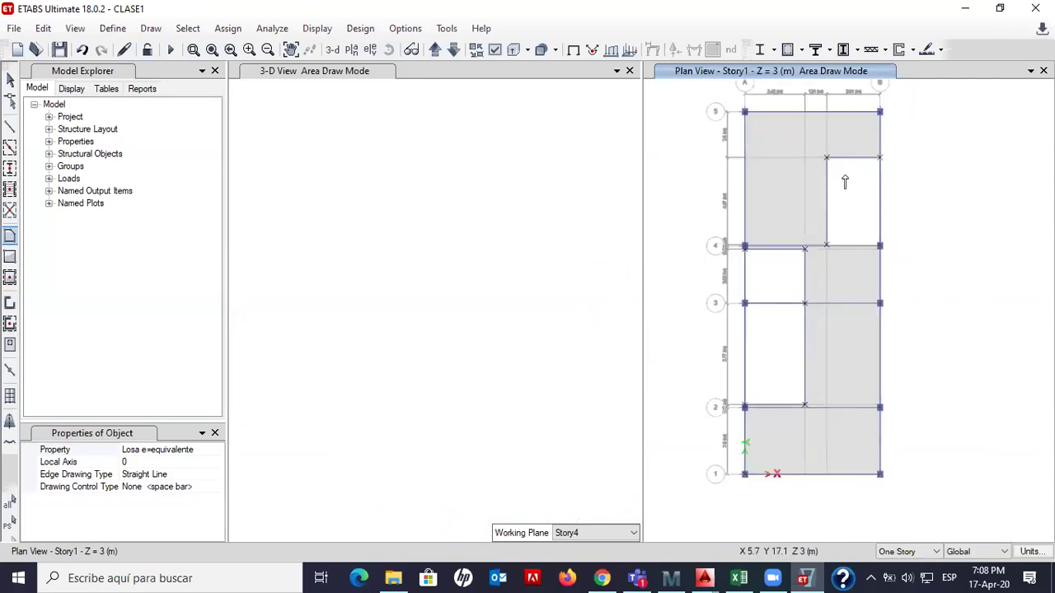
left_click(10, 78)
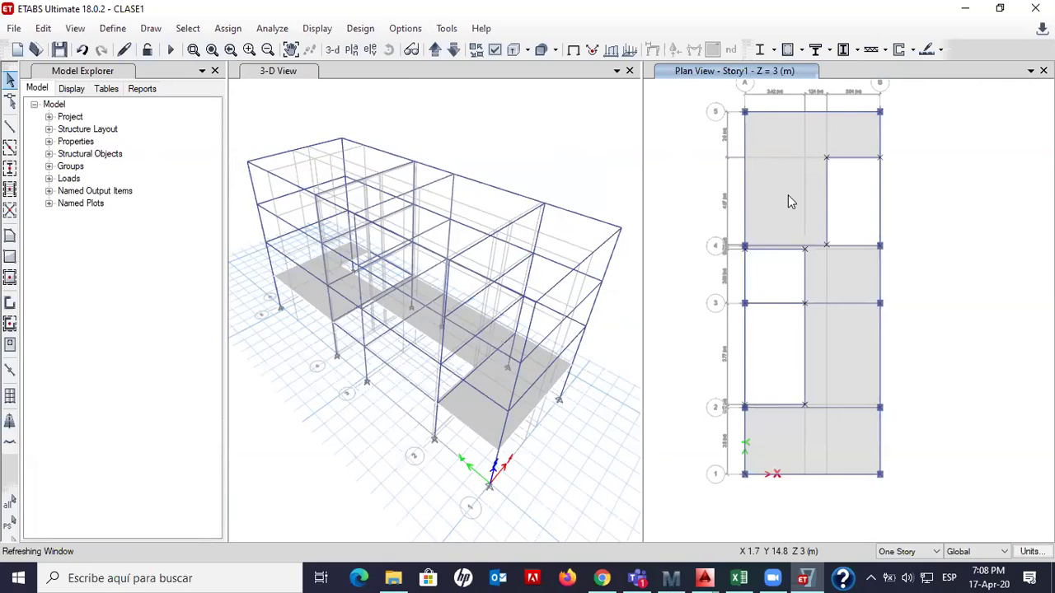
Select the new Story1 floor slab and replicate it on Story2, Story3 and Story4
scroll(788, 182, "up", 2)
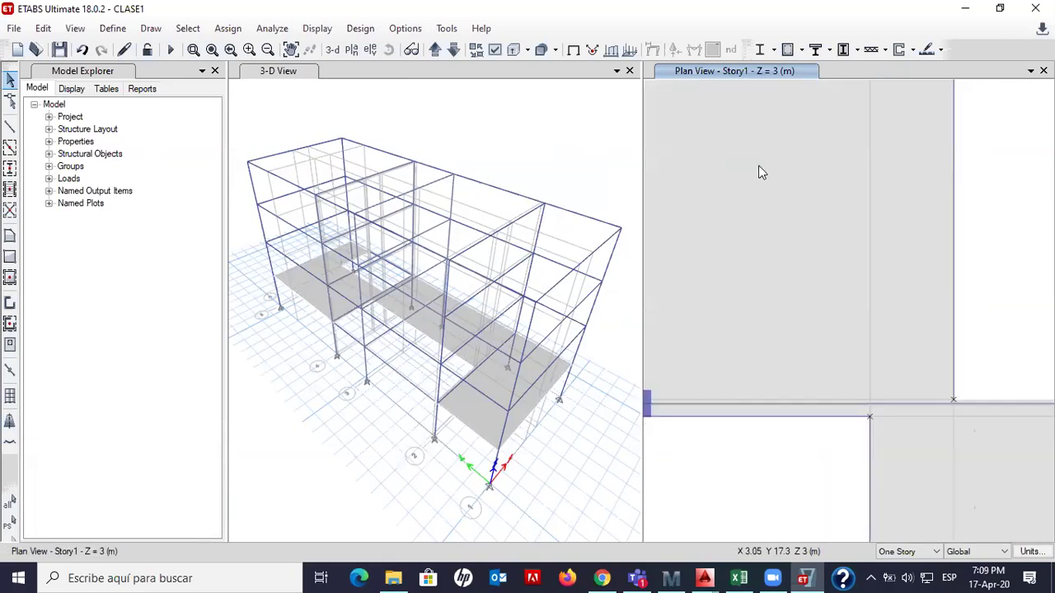
left_click(808, 276)
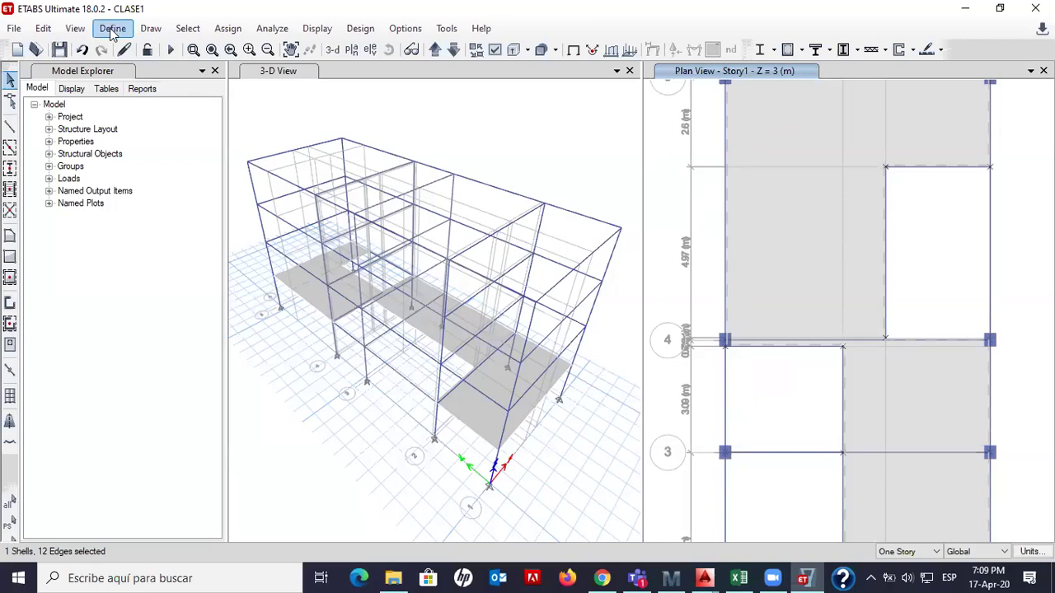
left_click(43, 28)
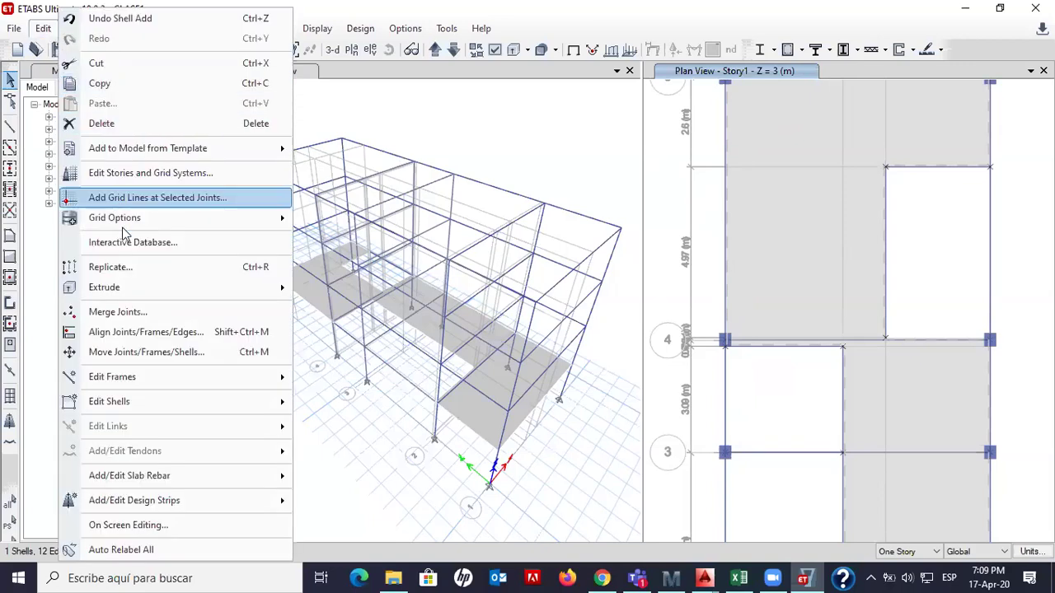
left_click(145, 272)
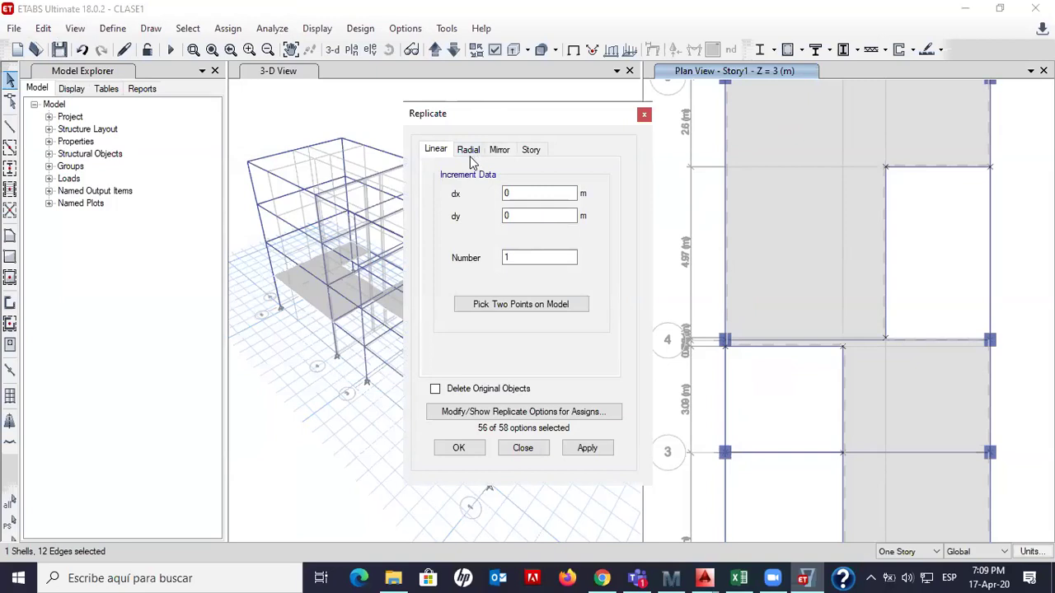
left_click(532, 154)
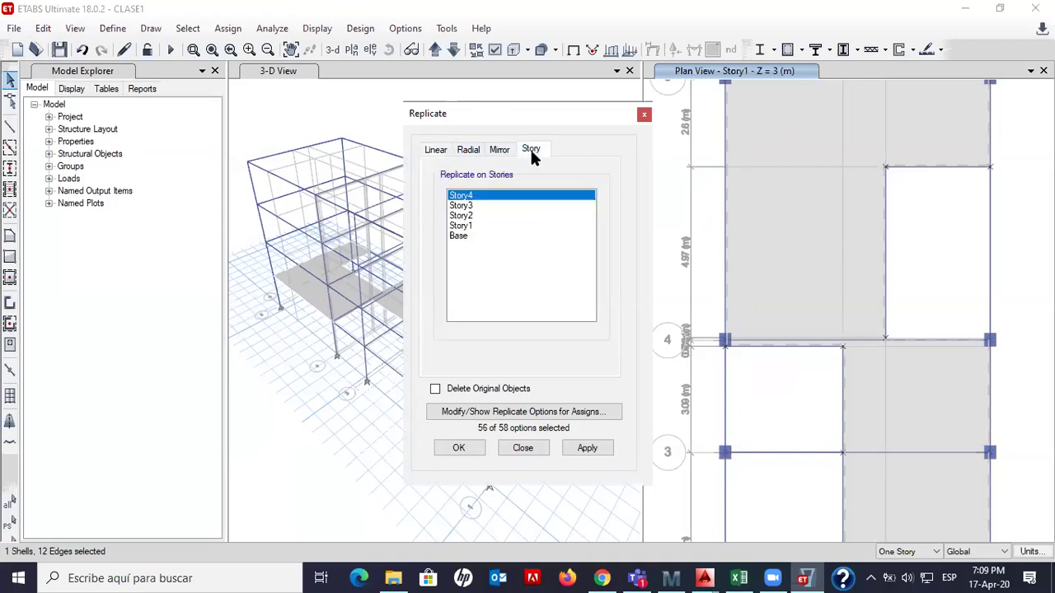
left_click(470, 206, "ctrl")
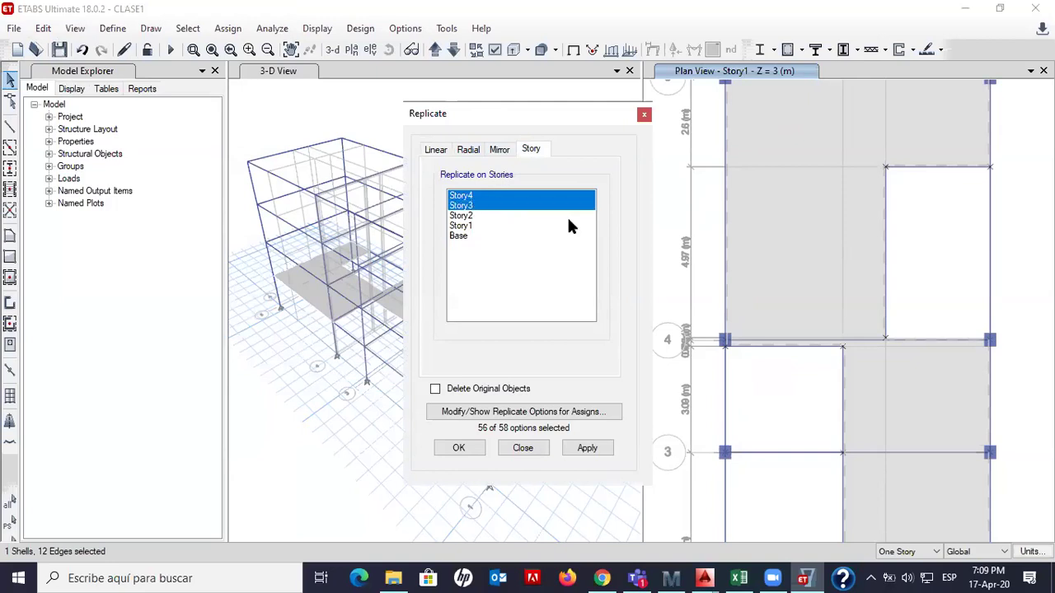
left_click(475, 216, "ctrl")
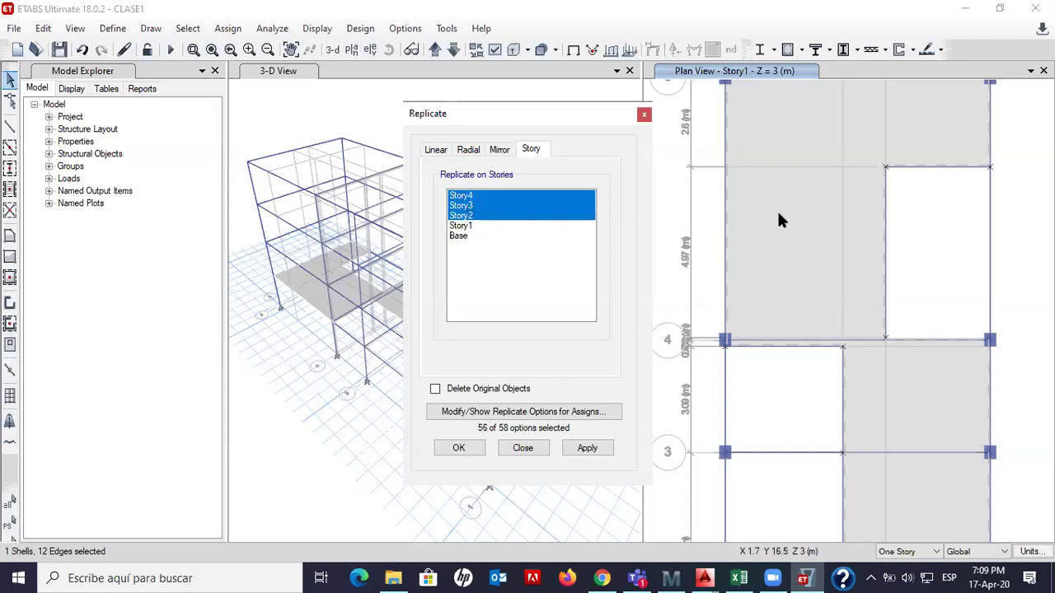
left_click(580, 448)
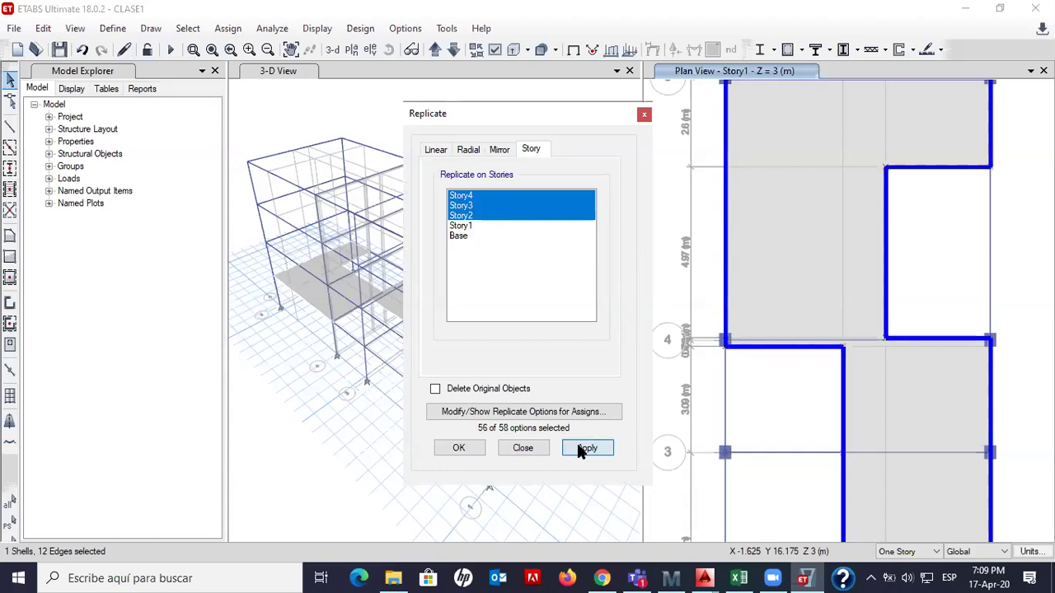
Finish the slab replication on Story2, Story3 and Story4 and make the 3-D view active
left_click(462, 448)
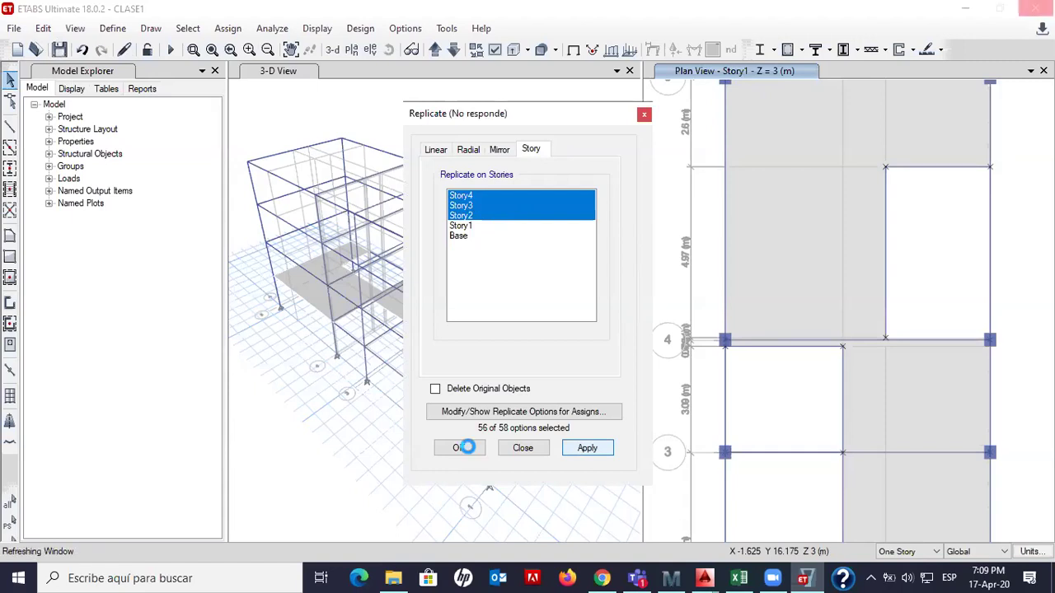
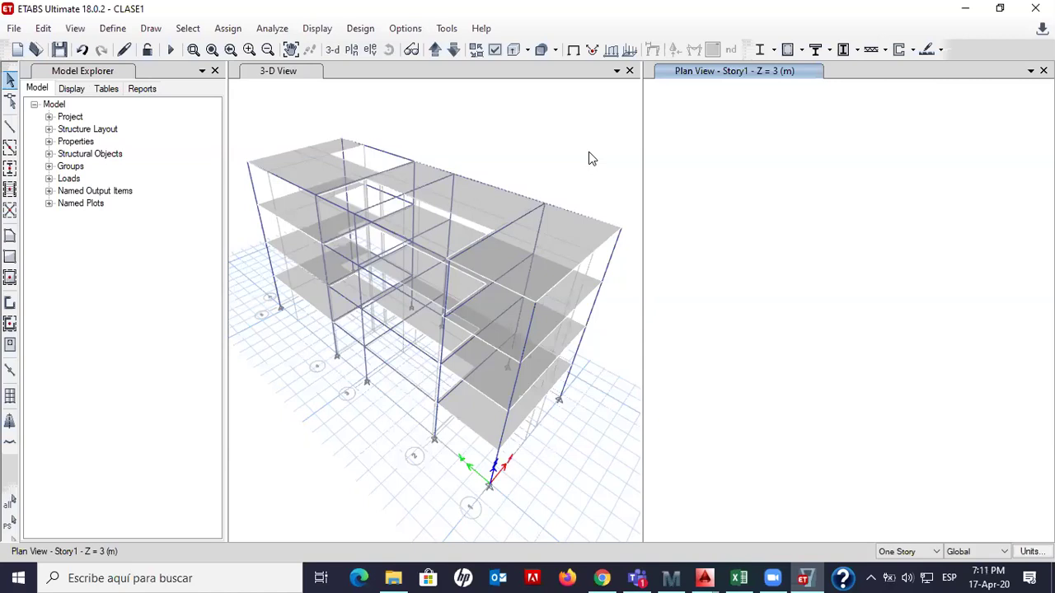
left_click(570, 162)
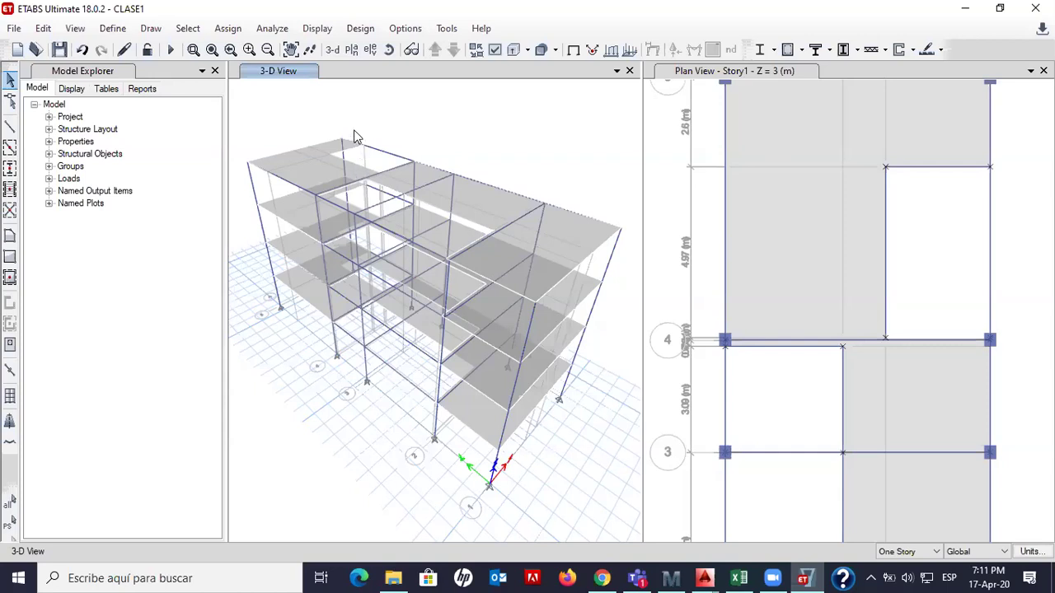
Rename the Dead load pattern as MUERTA, keeping type Dead and a self-weight multiplier of 1
left_click(112, 31)
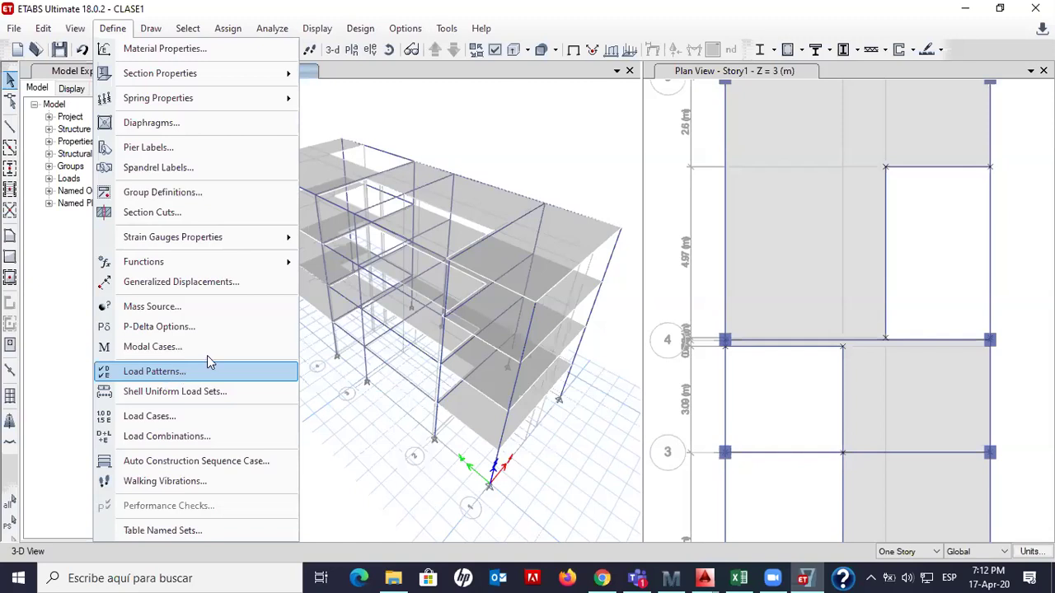
left_click(164, 374)
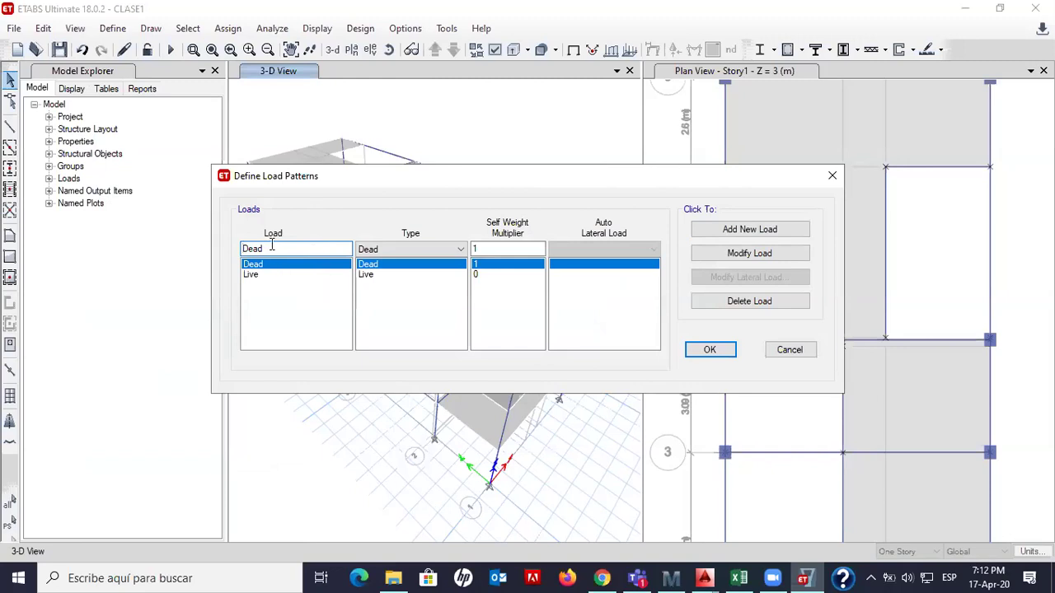
left_click_drag(272, 249, 241, 254)
type("MUERTA")
left_click(416, 250)
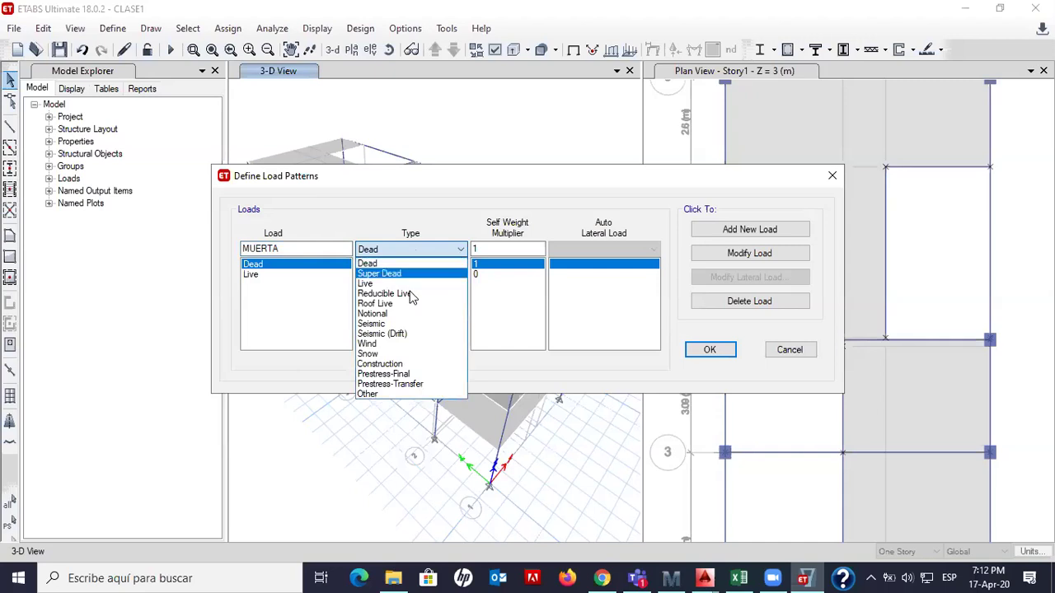
left_click(381, 265)
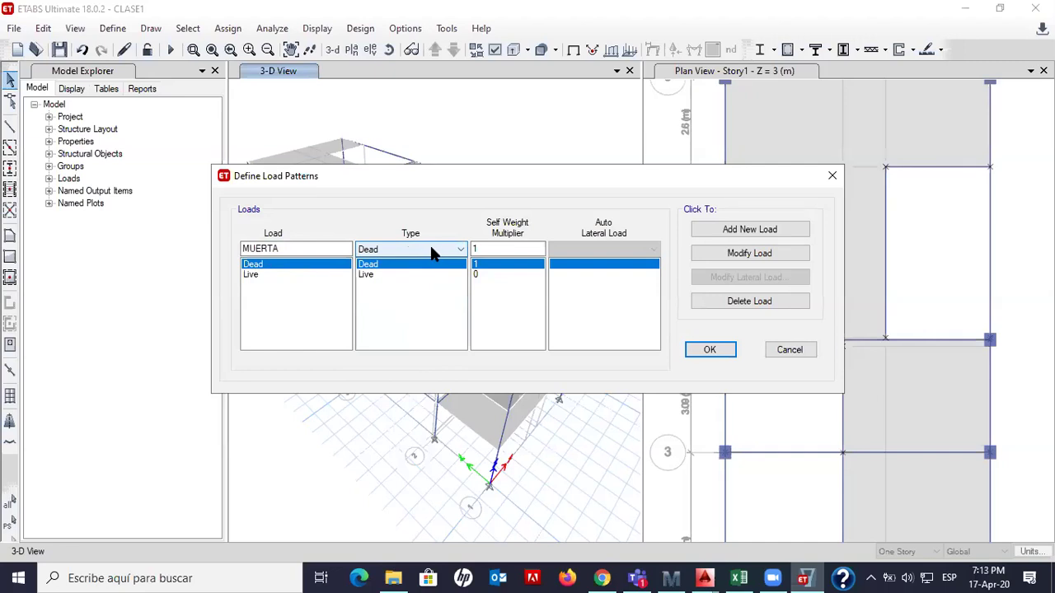
left_click(473, 252)
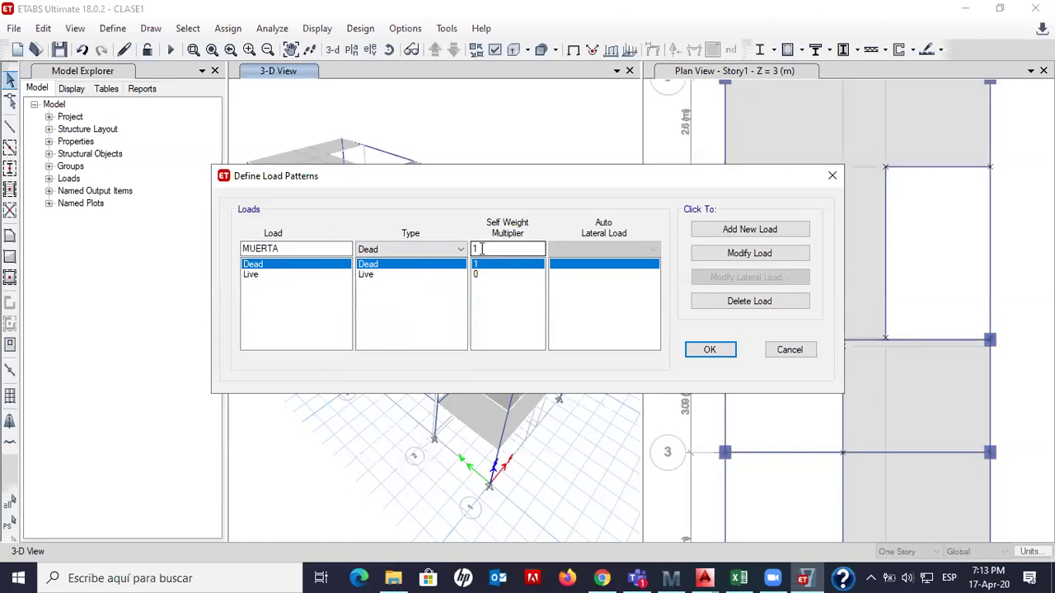
left_click(283, 250)
left_click(715, 256)
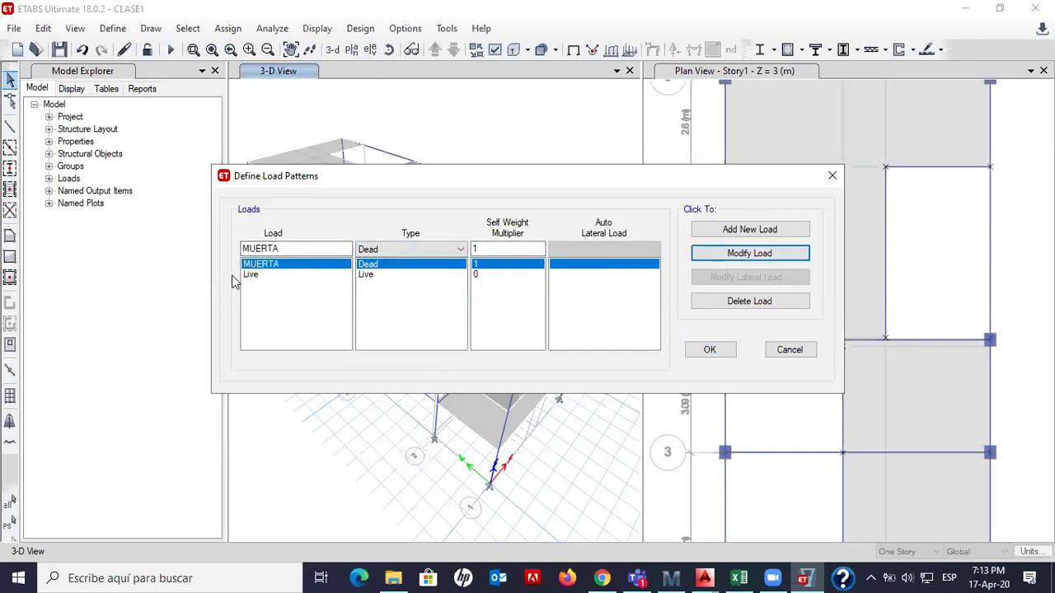
Rename the Live load pattern as VIVA, keeping type Live and a self-weight multiplier of 0
left_click(255, 276)
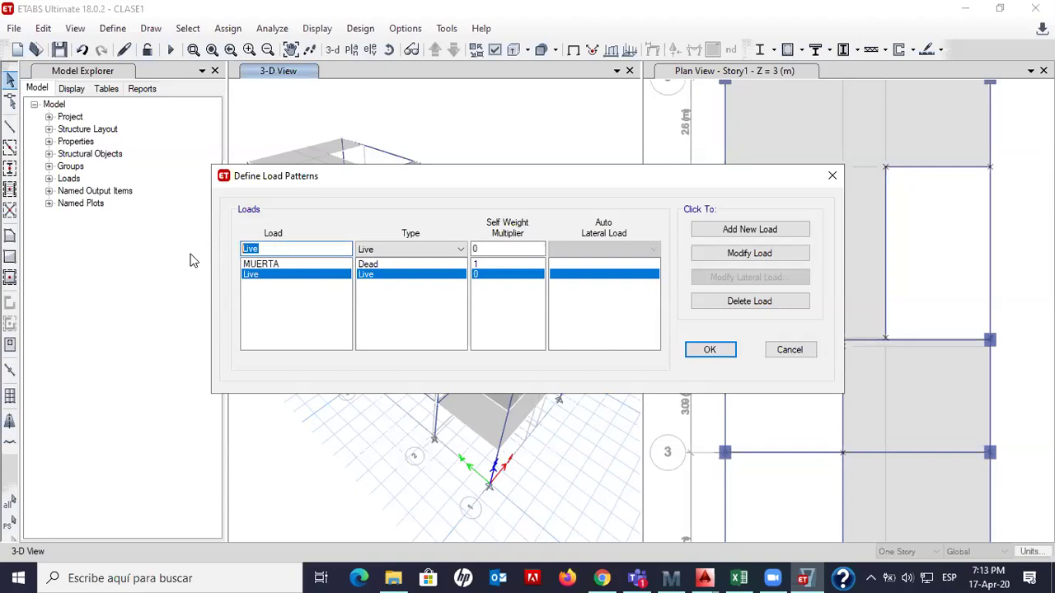
type("VIVA")
left_click(733, 254)
Add two load patterns, SISMO X and SISMO Y, of type Seismic (Drift) with a self-weight multiplier of 0
left_click_drag(274, 249, 233, 254)
type("SISMO X")
left_click(395, 249)
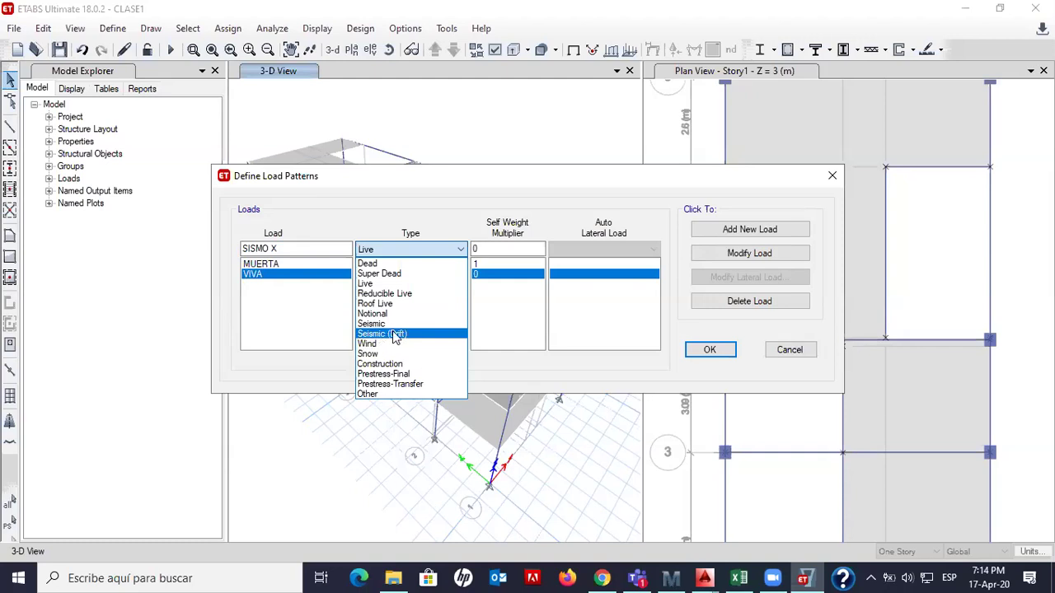
left_click(394, 335)
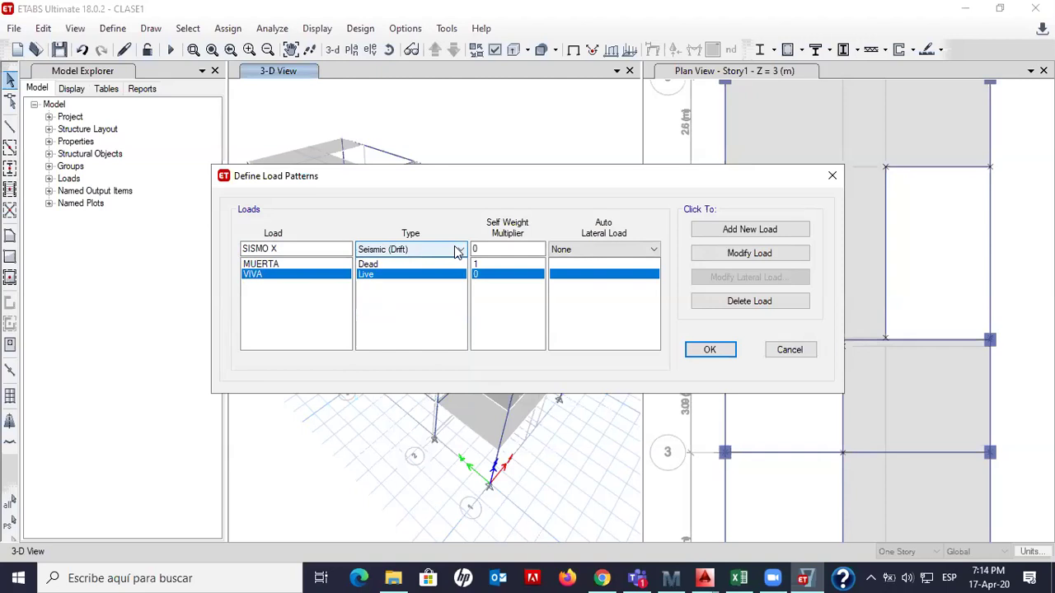
left_click(725, 234)
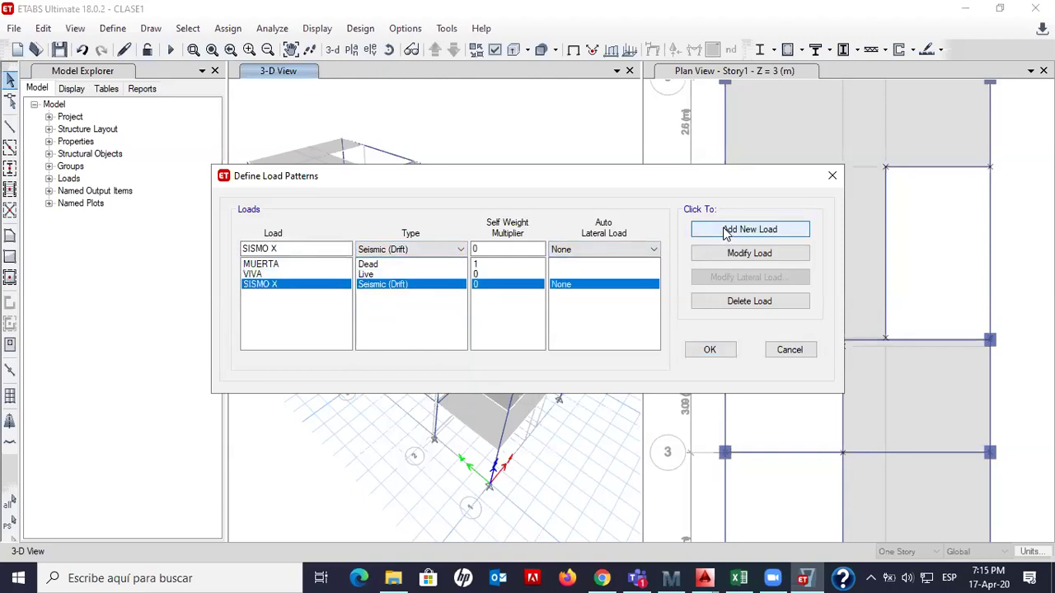
double_click(273, 249)
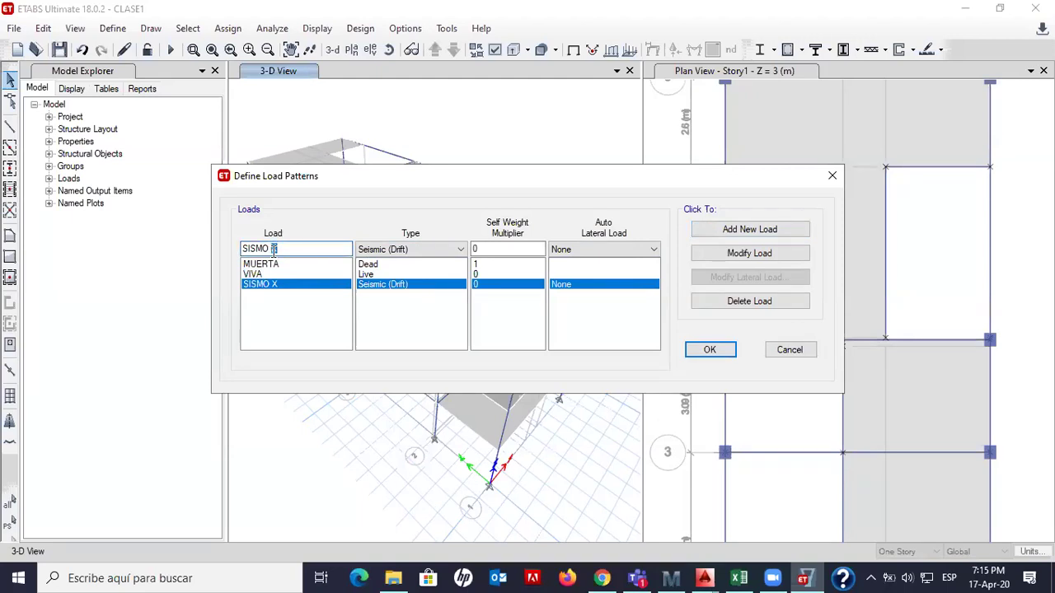
type("Y")
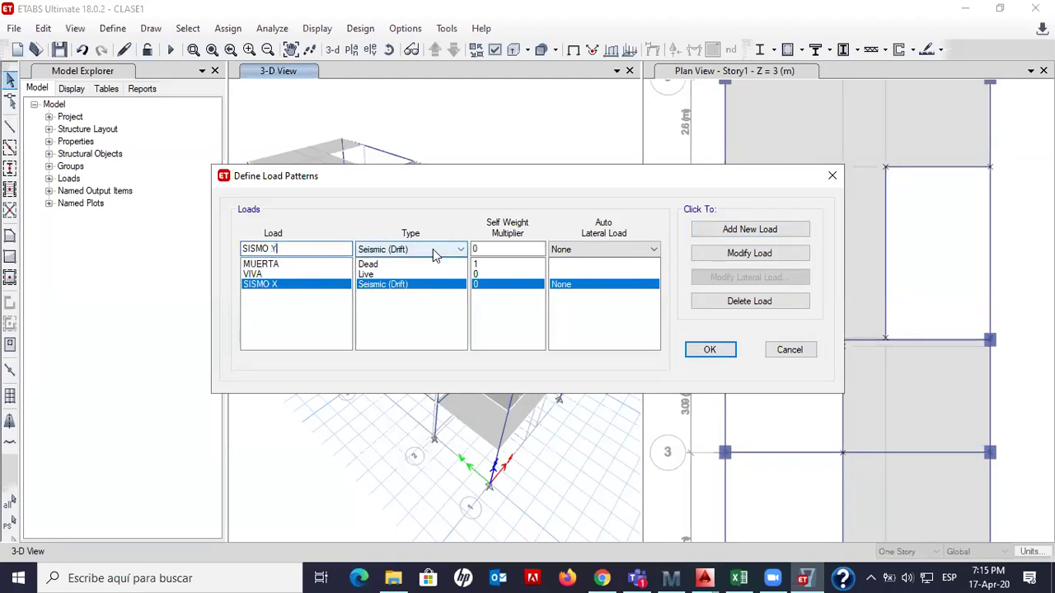
left_click(734, 235)
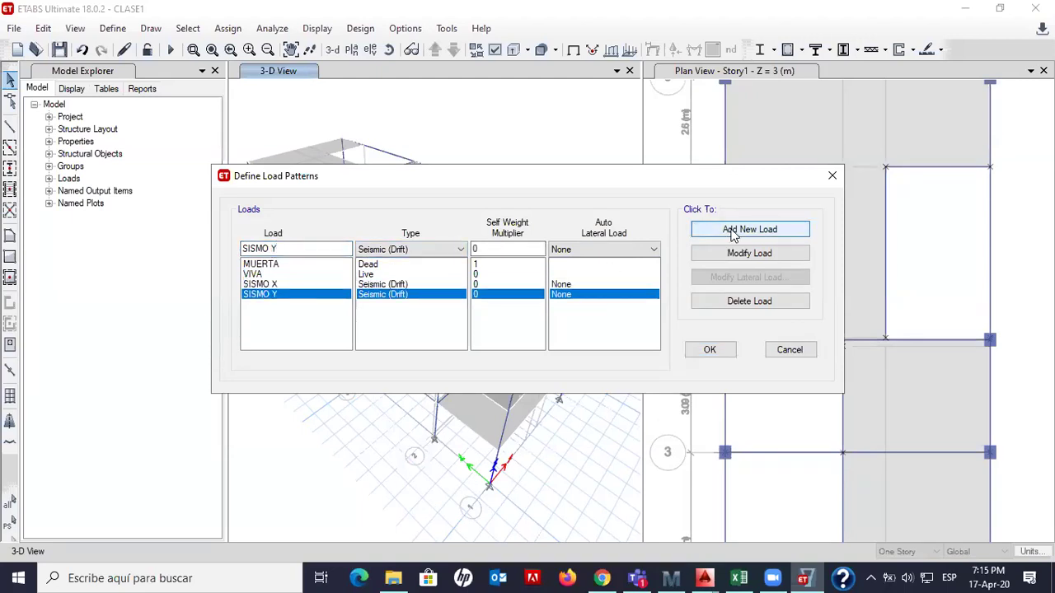
Set the auto lateral load of the SISMO X and SISMO Y patterns to User Coefficient
left_click(276, 285)
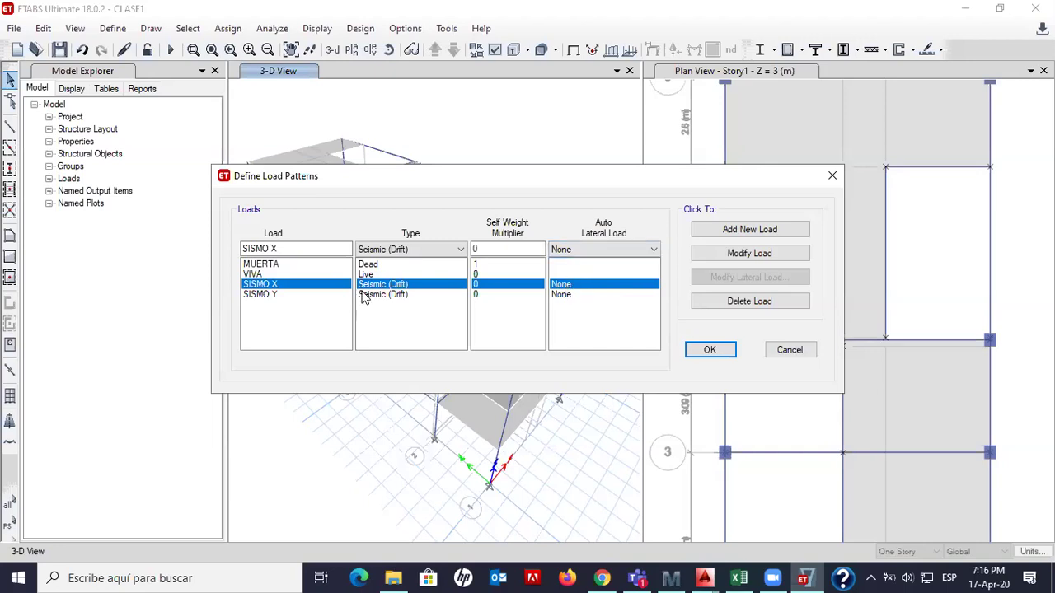
left_click(558, 251)
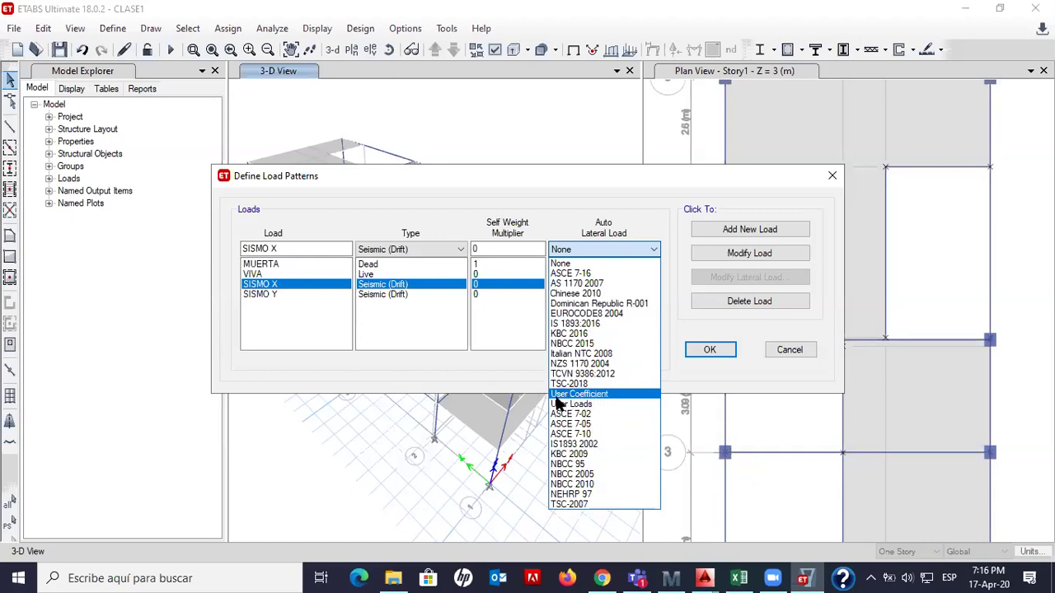
left_click(615, 394)
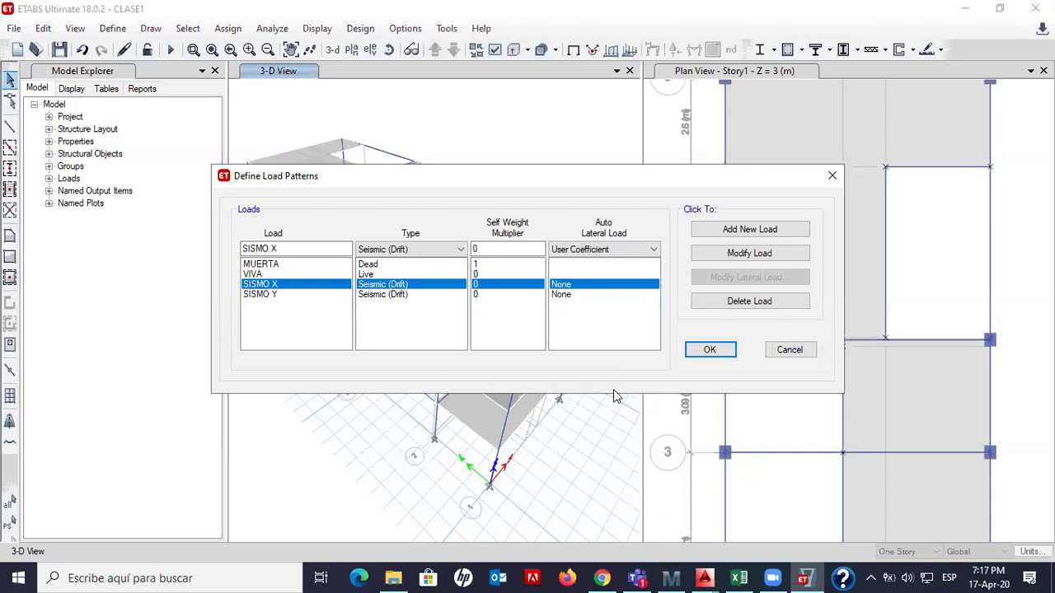
left_click(733, 255)
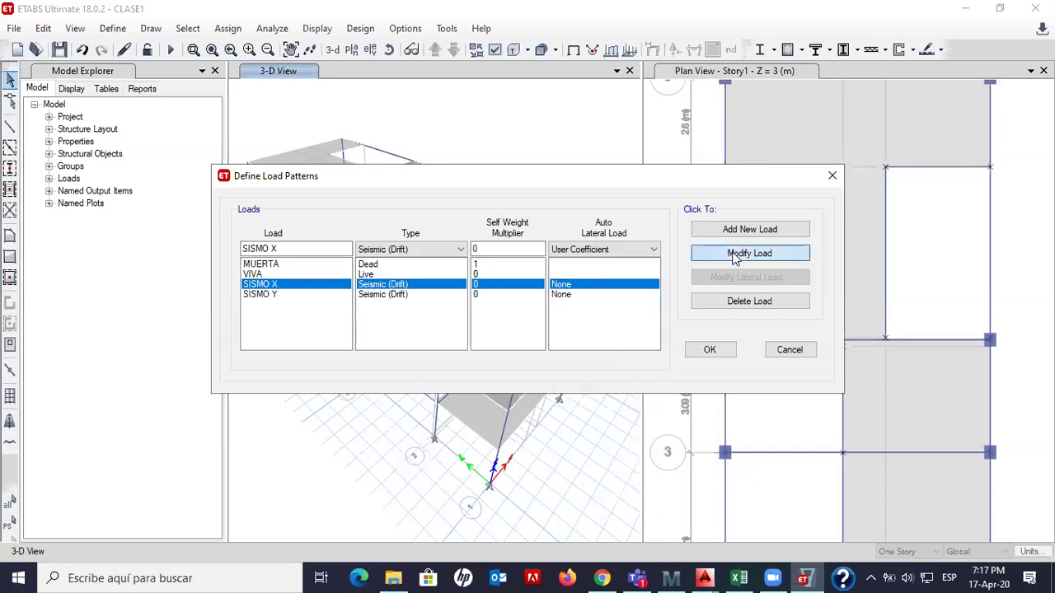
left_click(575, 294)
left_click(594, 247)
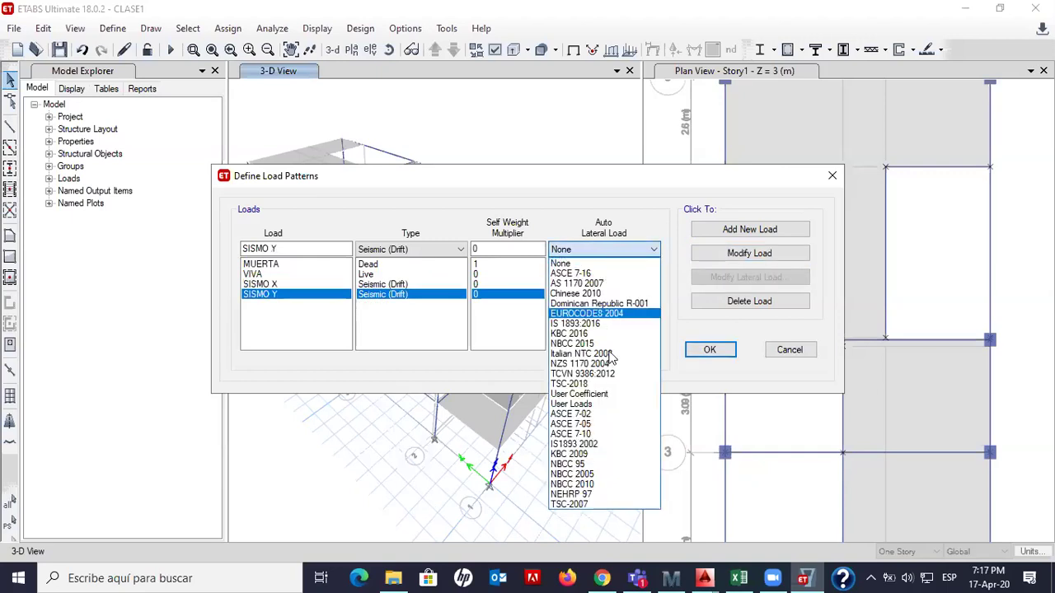
left_click(610, 394)
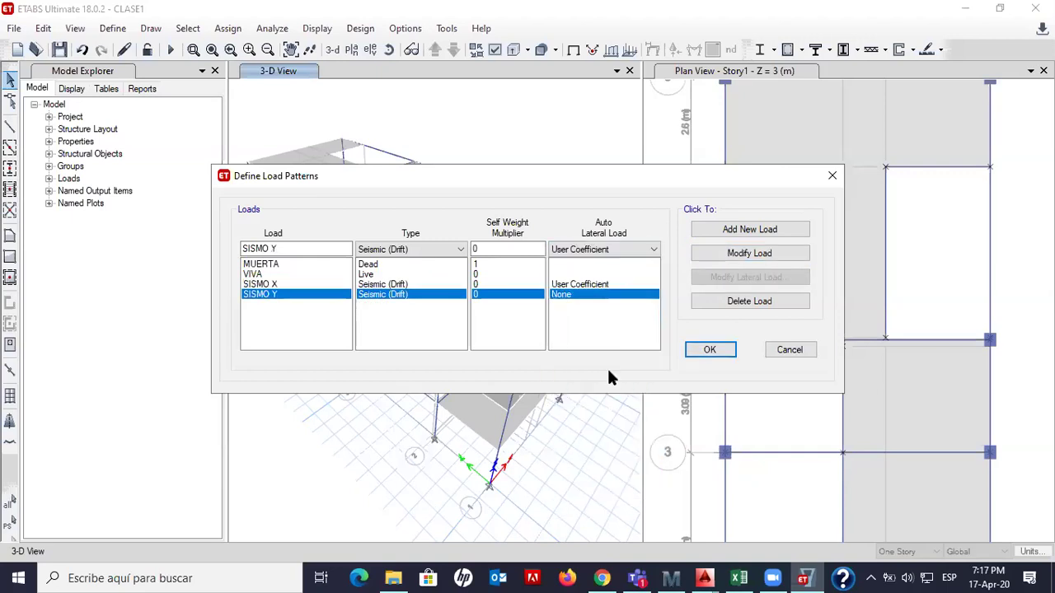
left_click(715, 256)
Open the lateral load definition of SISMO X and leave only X Dir + Eccentricity enabled
left_click(604, 286)
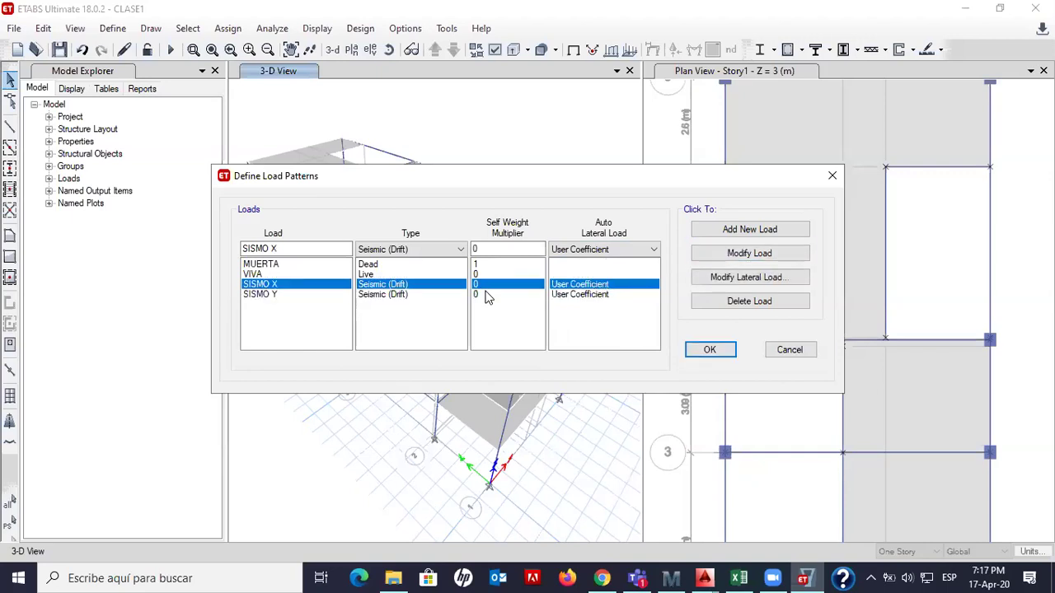
left_click(710, 282)
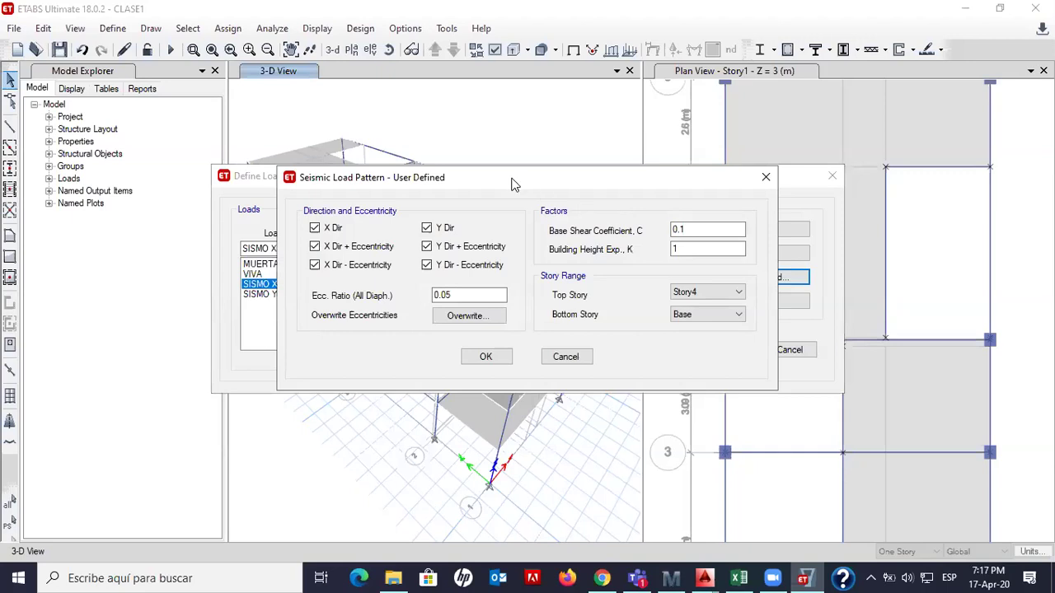
left_click_drag(426, 183, 556, 175)
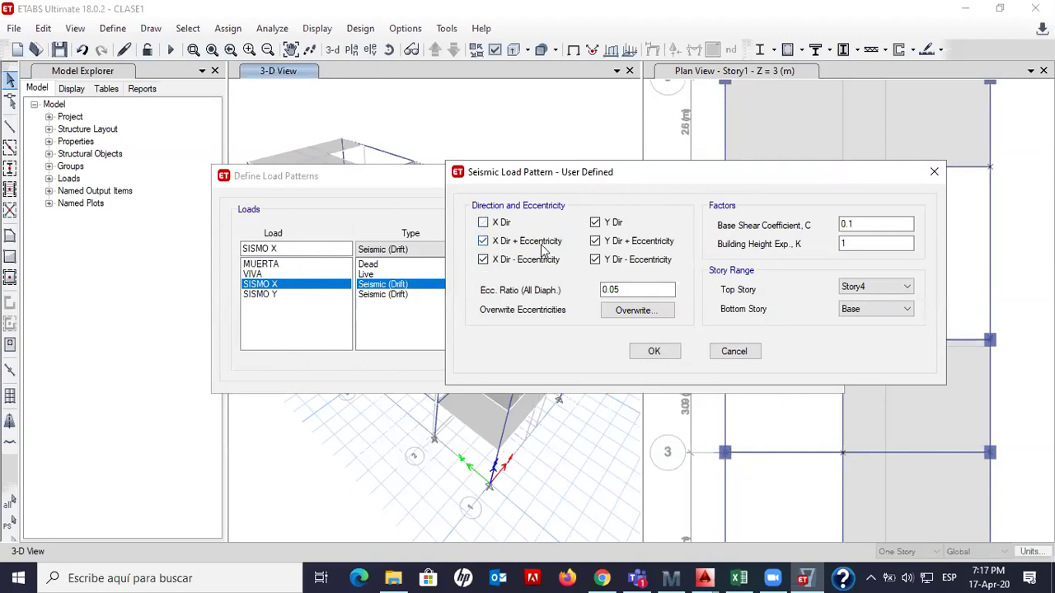
left_click(596, 225)
Try to enter Sa as the base shear coefficient C of the SISMO X load pattern
double_click(855, 224)
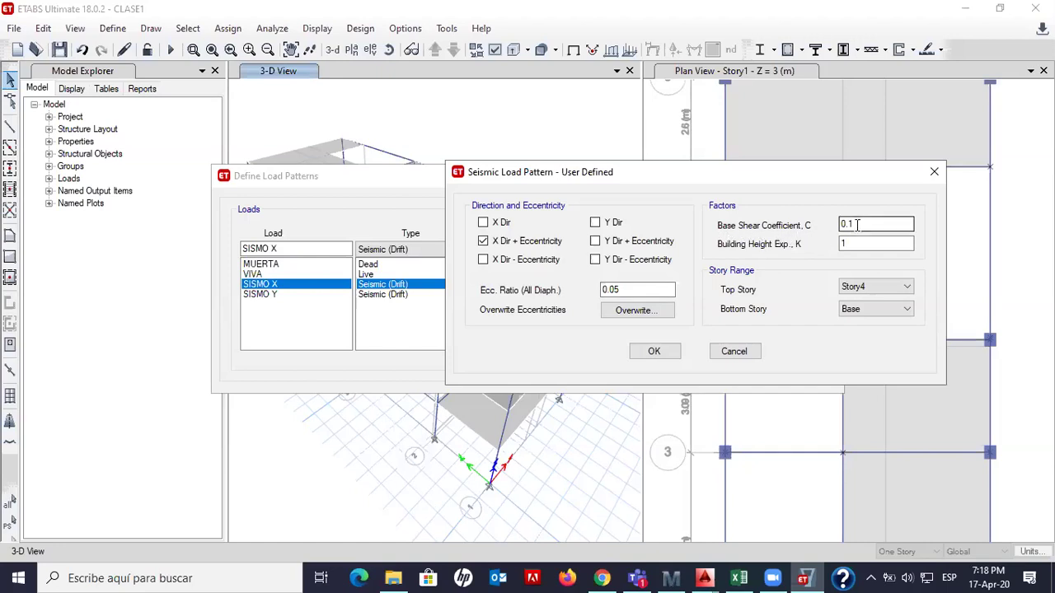
type("Sa")
left_click(871, 238)
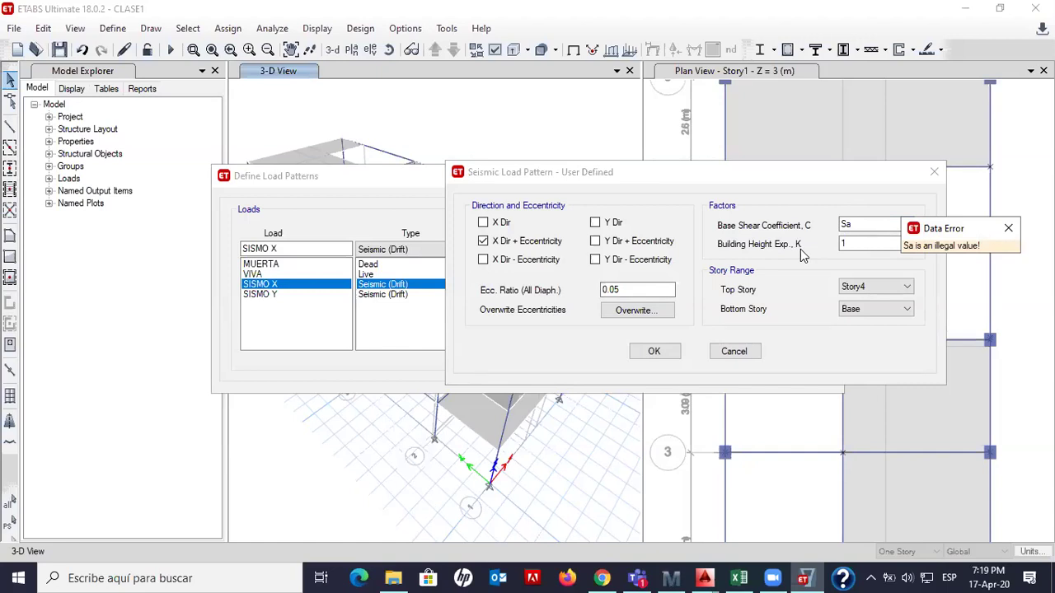
Switch to File Explorer and open NSR 10 titulo A.pdf from the Toshiba > NSR-10 folder on drive E:
left_click(392, 578)
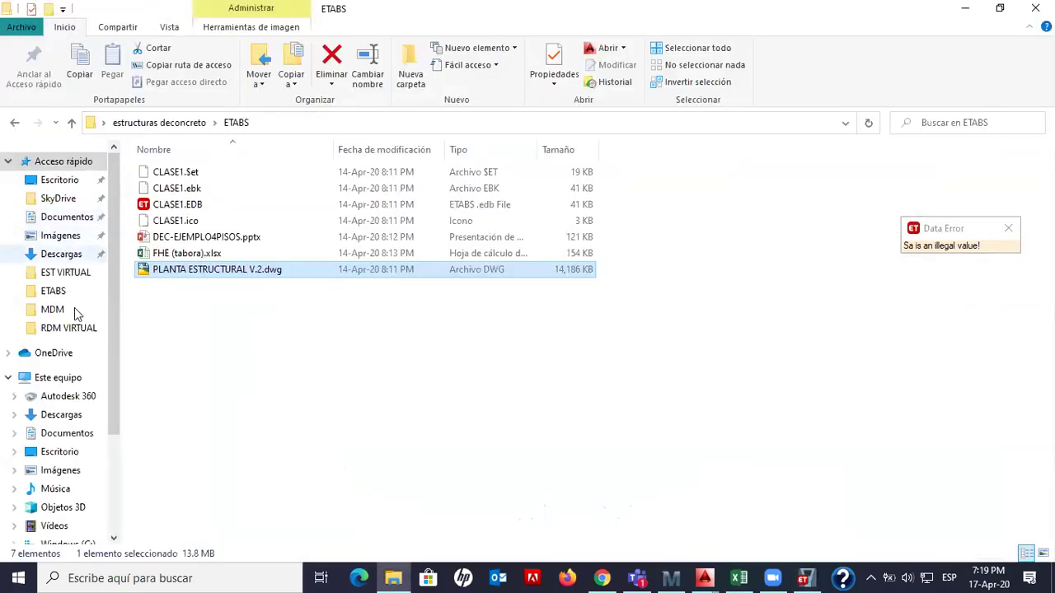
scroll(74, 313, "down", 3)
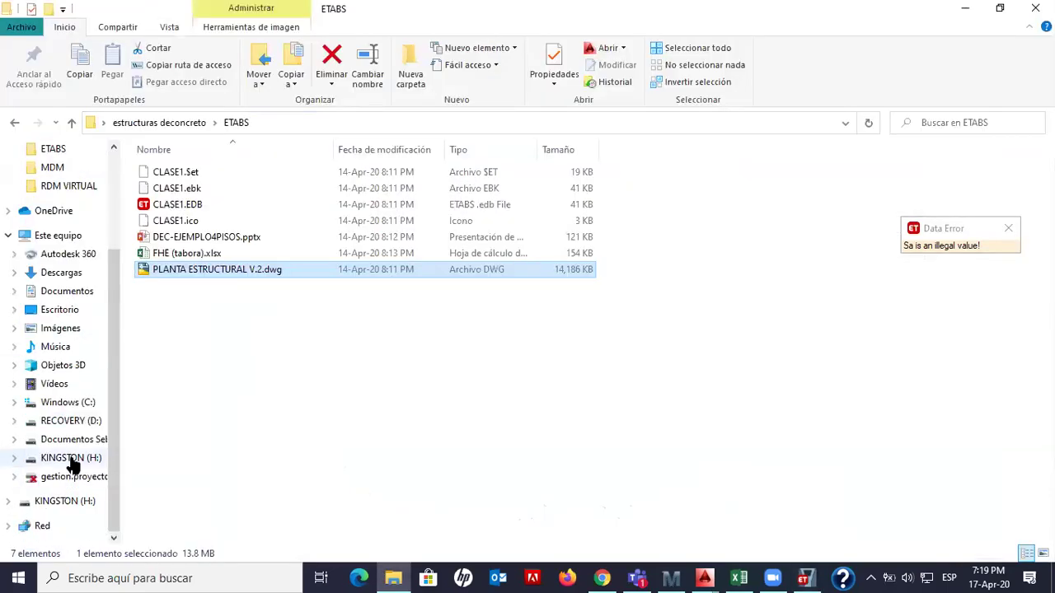
left_click(62, 501)
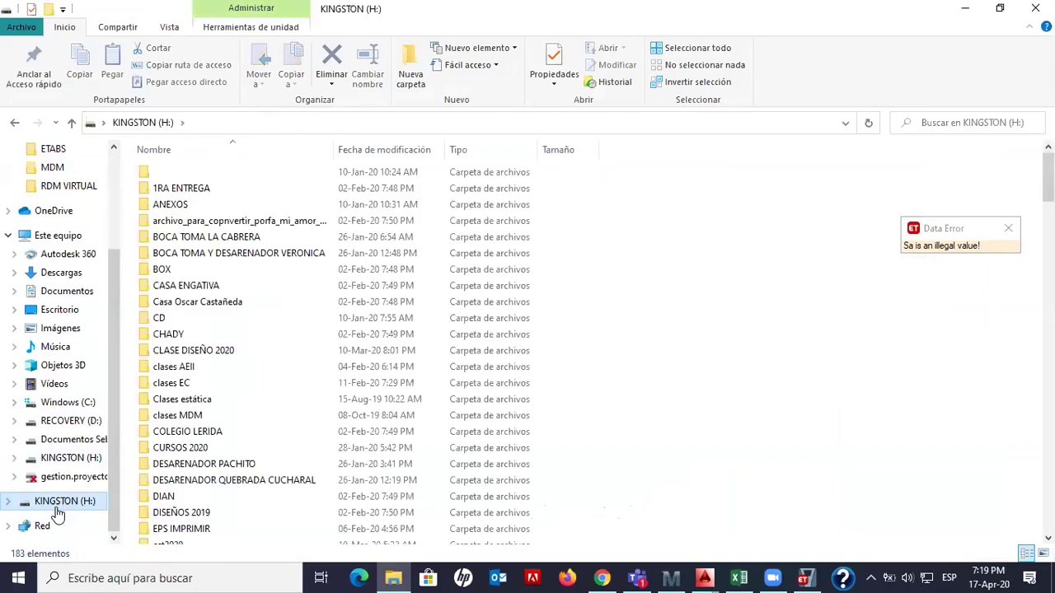
left_click(32, 236)
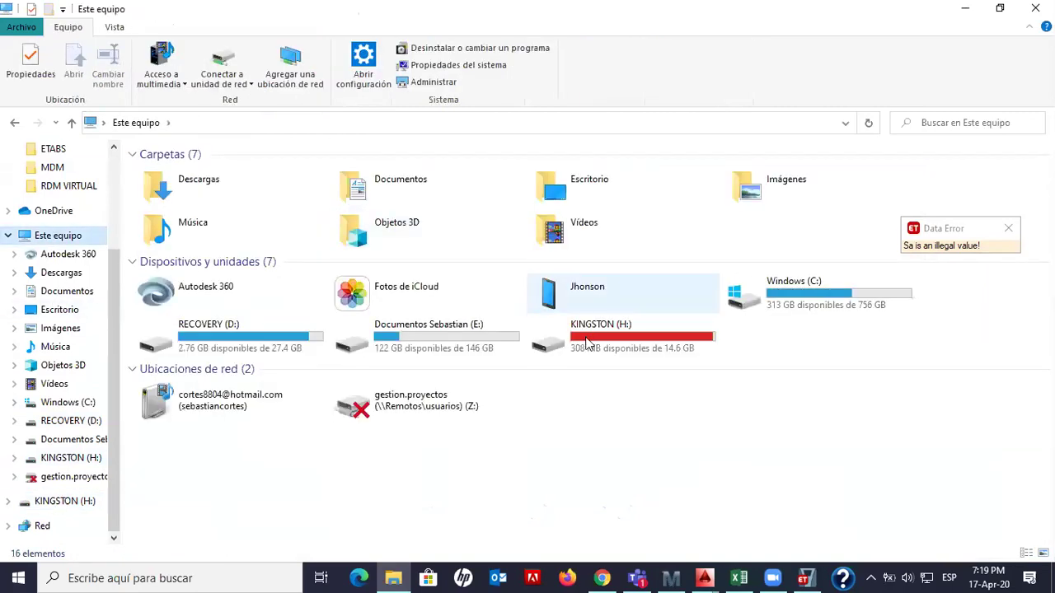
left_click(397, 350)
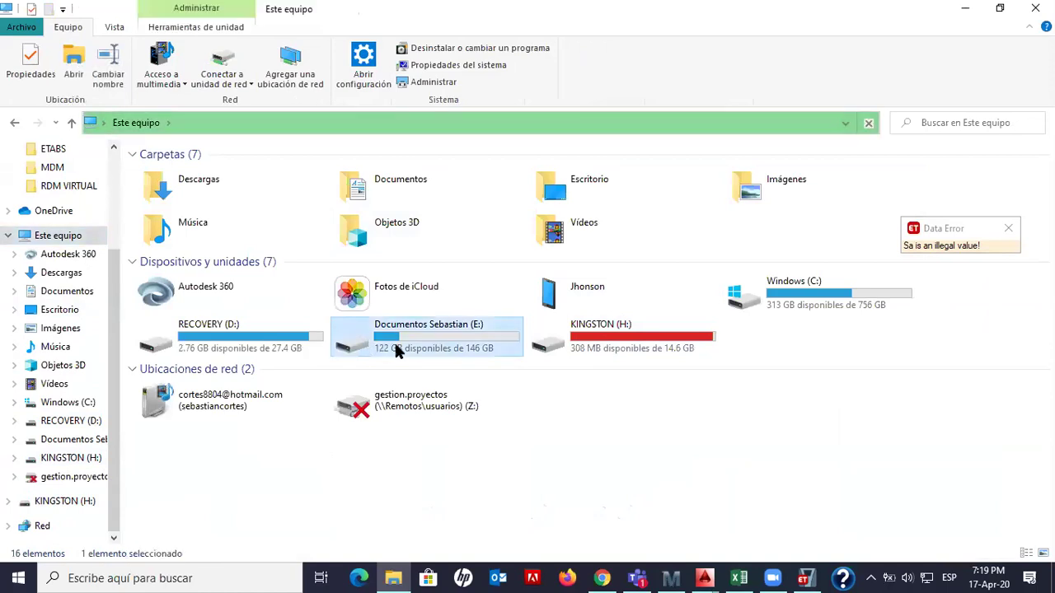
double_click(396, 350)
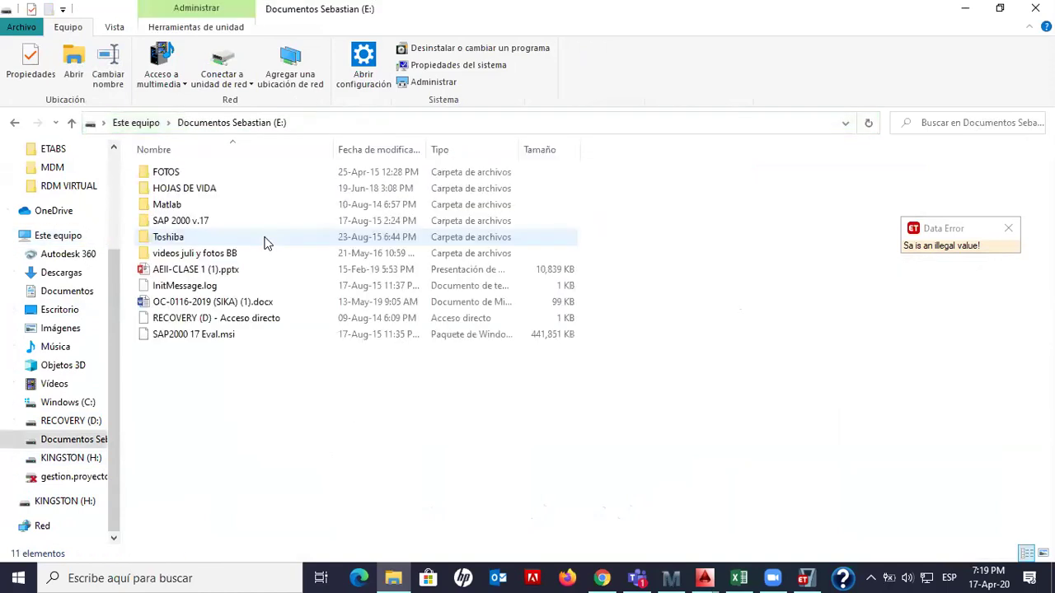
left_click(187, 239)
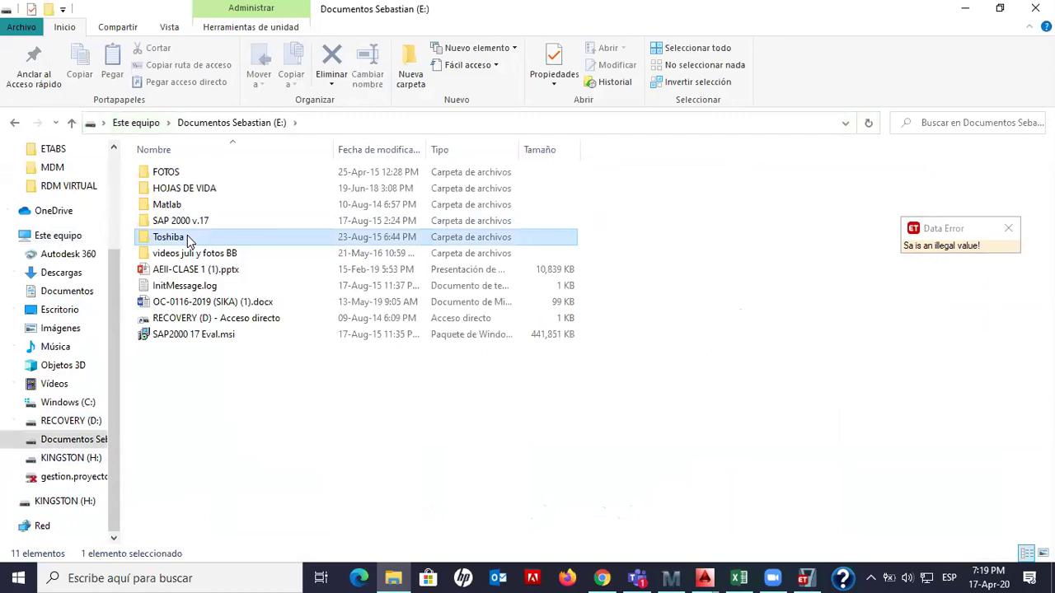
double_click(189, 237)
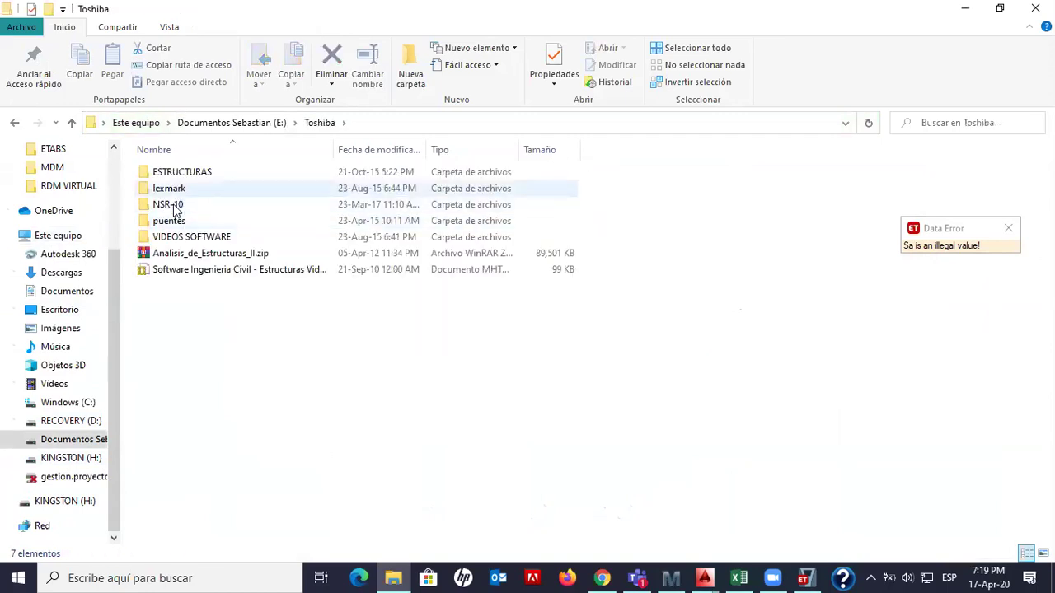
double_click(173, 208)
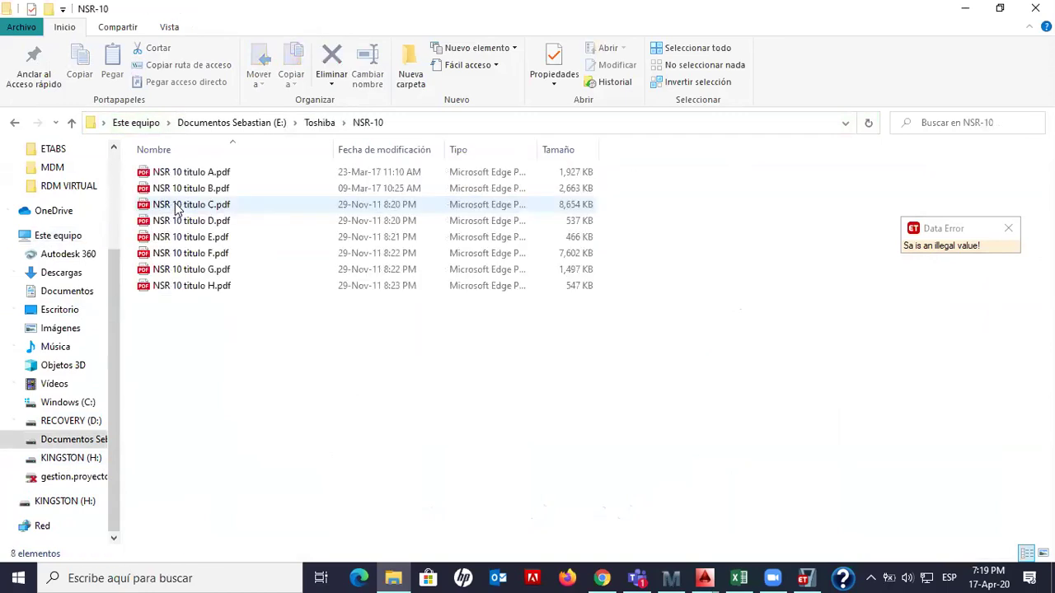
left_click(183, 176)
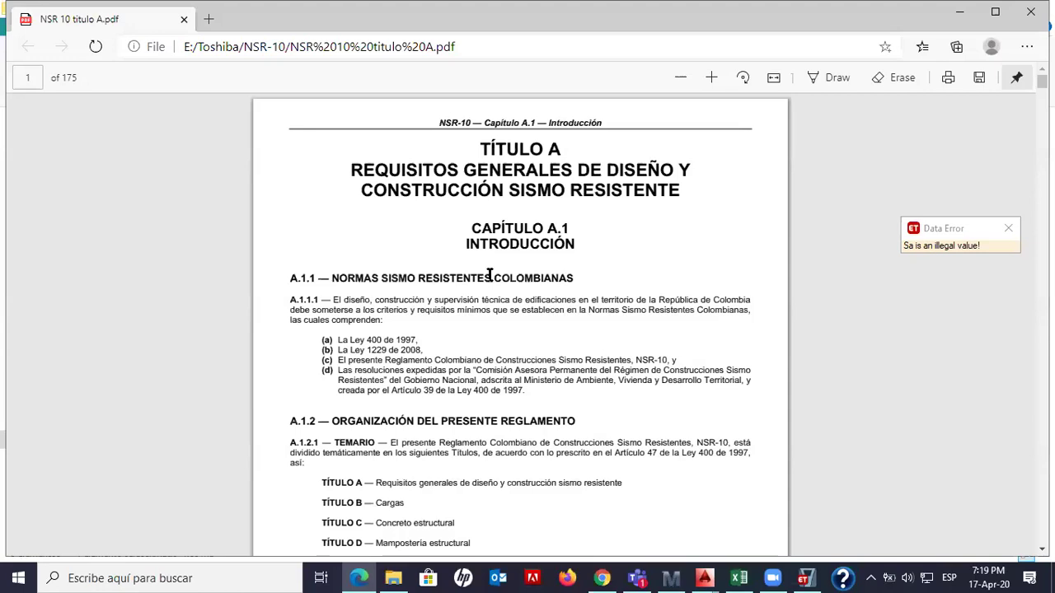
Find the elastic design acceleration spectrum, Figura A.2.6-1, on page 27 of NSR-10 Título A and examine its Sa formulas
scroll(489, 275, "up", 2, "ctrl")
scroll(489, 276, "up", 2, "ctrl")
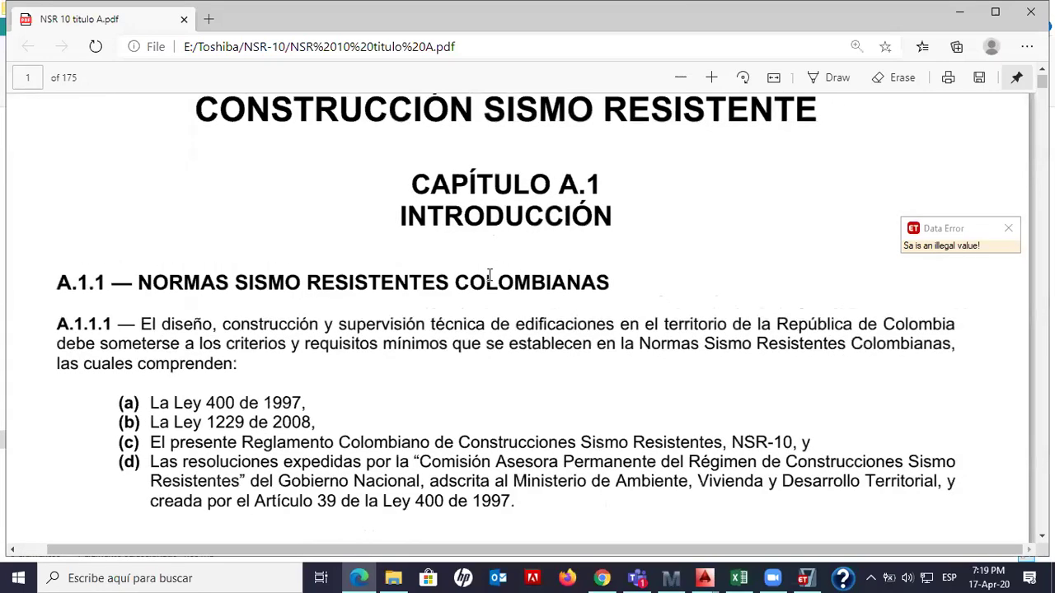
scroll(489, 275, "down", 2, "ctrl")
scroll(490, 275, "down", 10)
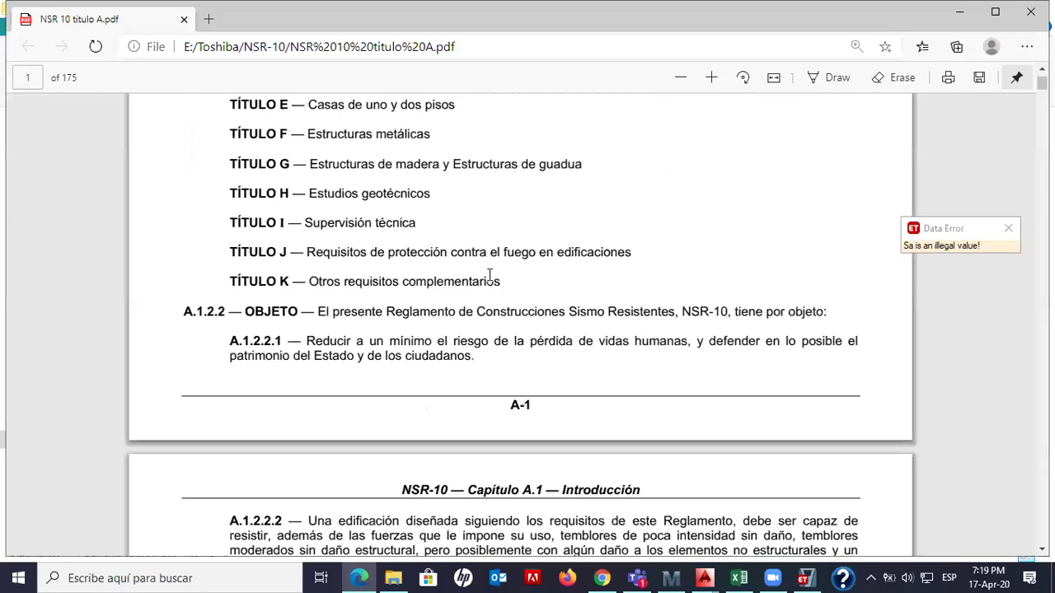
scroll(988, 181, "down", 5)
left_click_drag(1041, 85, 1042, 149)
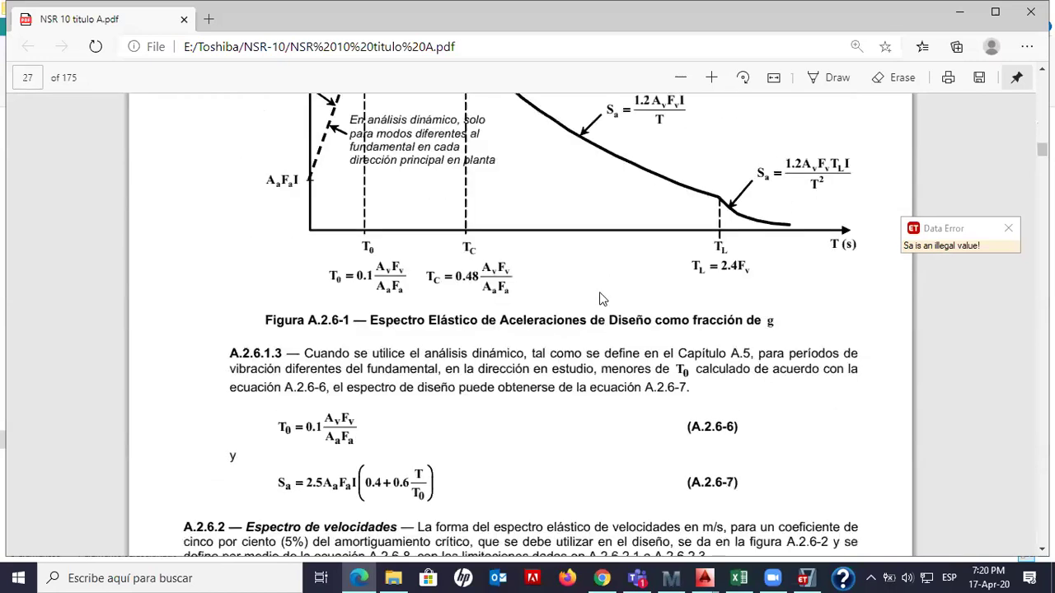
scroll(589, 305, "up", 3)
scroll(588, 311, "down", 1)
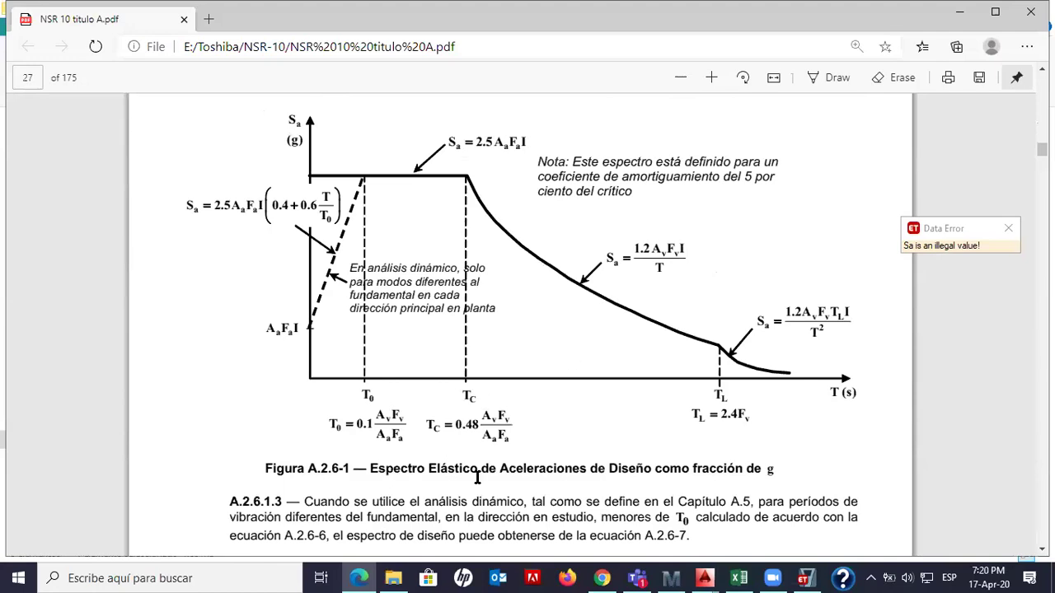
scroll(609, 326, "up", 1)
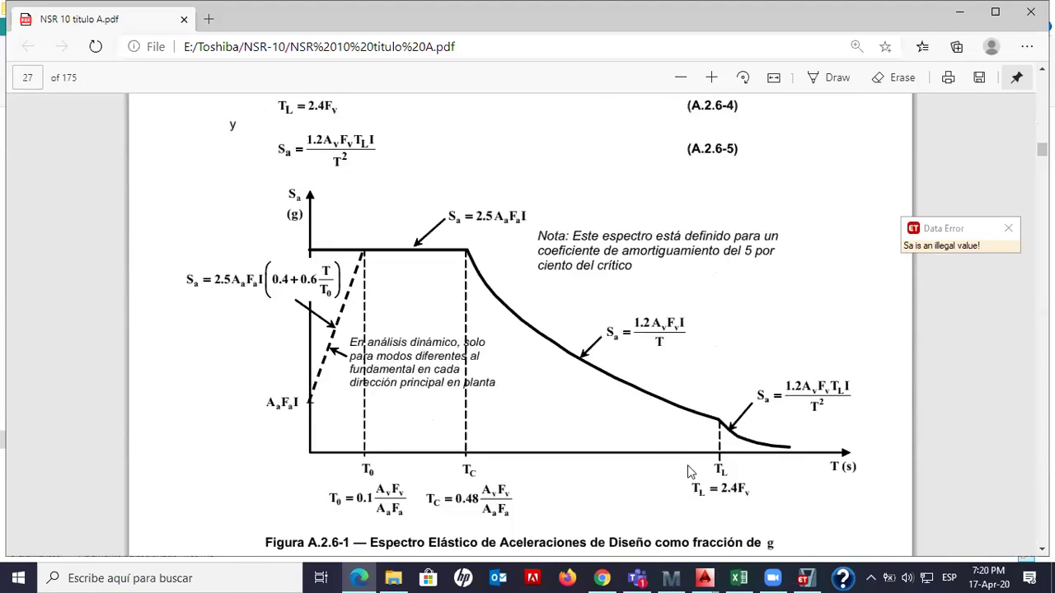
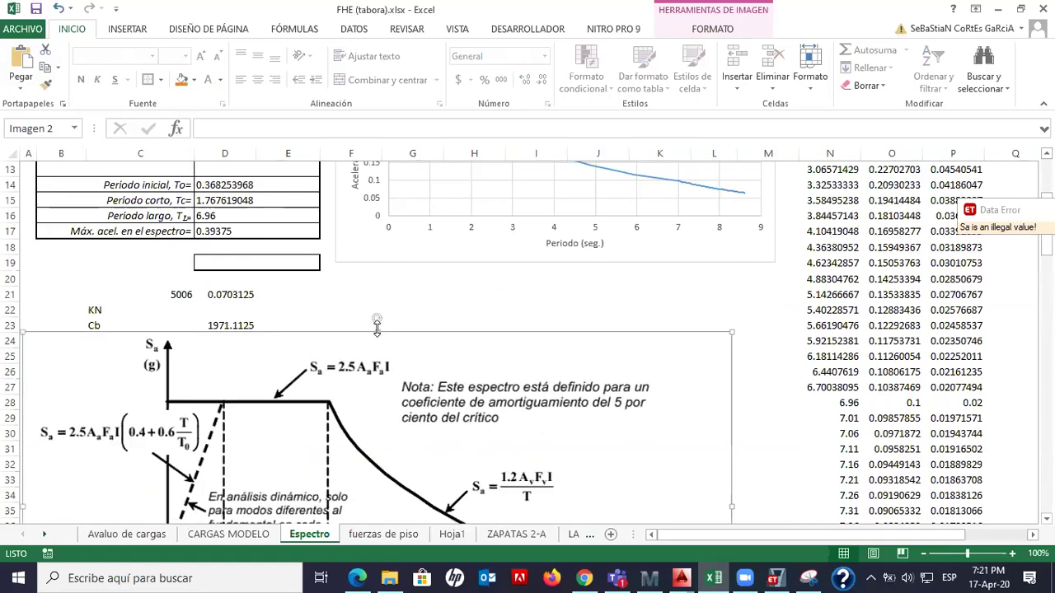
Move the spectrum figure on the Espectro sheet of FHE (tabora).xlsx up to row 20, just below the parameter table
left_click_drag(198, 370, 198, 322)
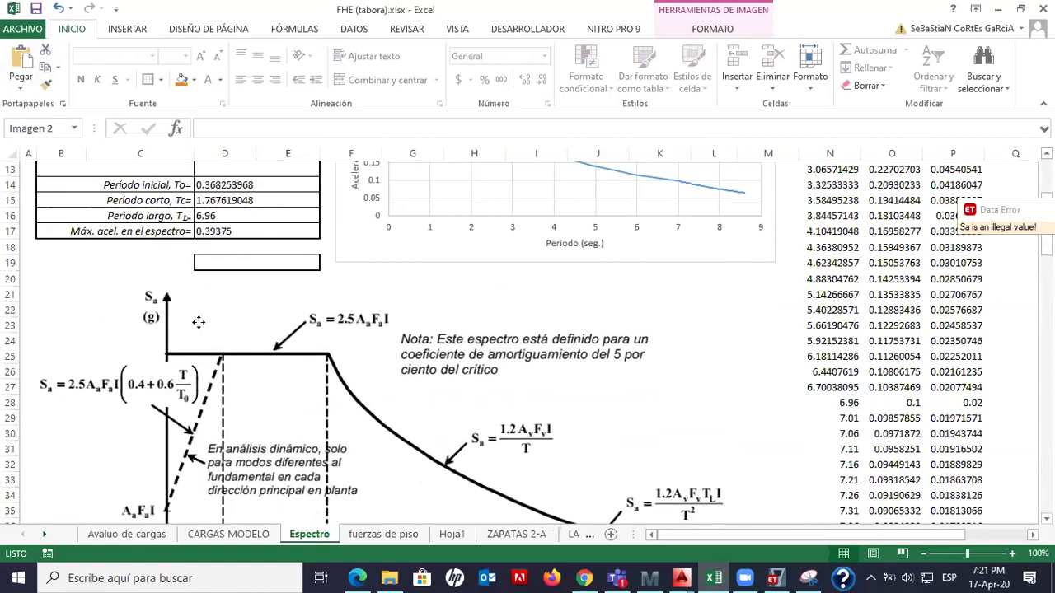
left_click(779, 372)
scroll(785, 418, "up", 4)
scroll(785, 419, "down", 6)
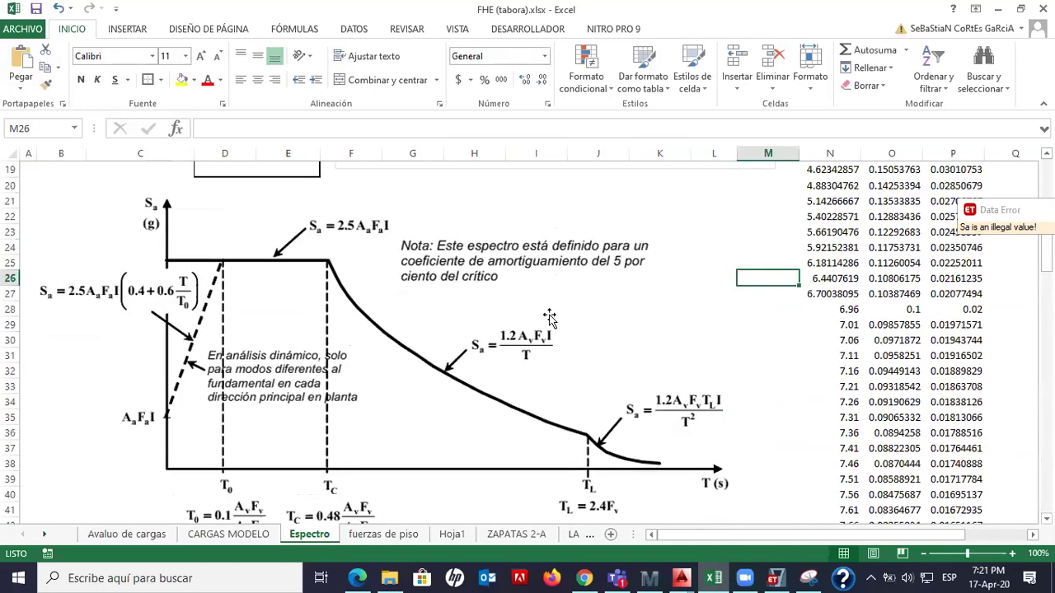
scroll(881, 330, "up", 6)
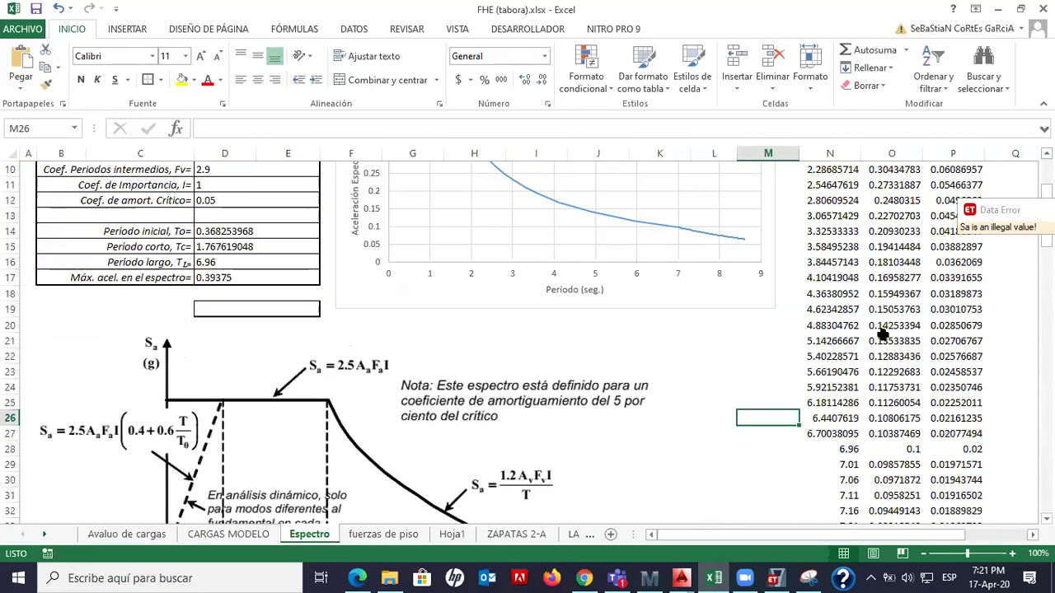
Compare the Espectro de diseño parameter table with the Sa, T0, TC and TL formulas in the spectrum figure
scroll(592, 420, "down", 10)
scroll(592, 420, "up", 10)
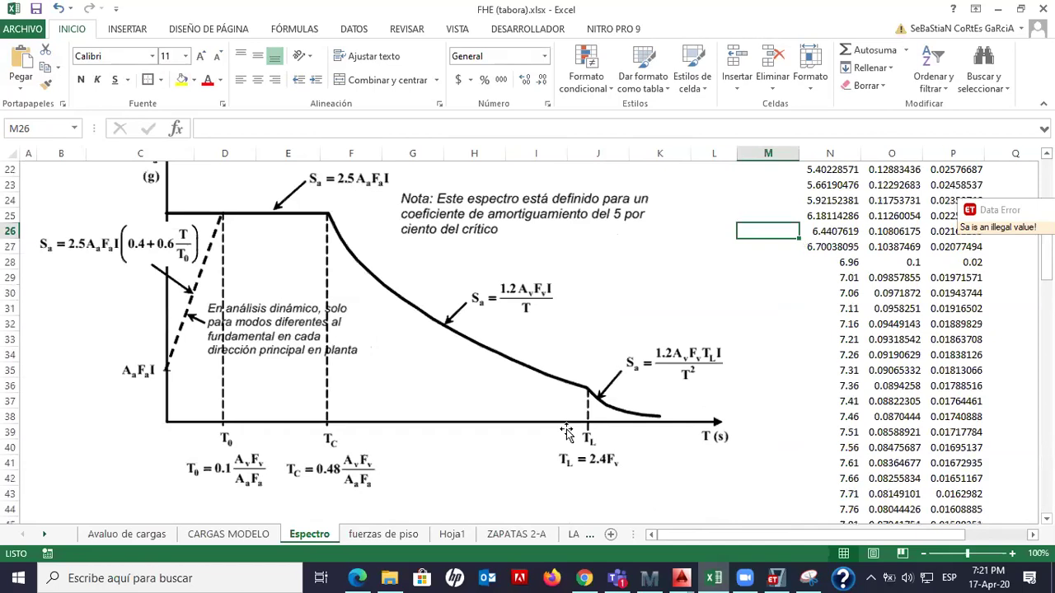
left_click_drag(227, 223, 245, 420)
left_click(224, 239)
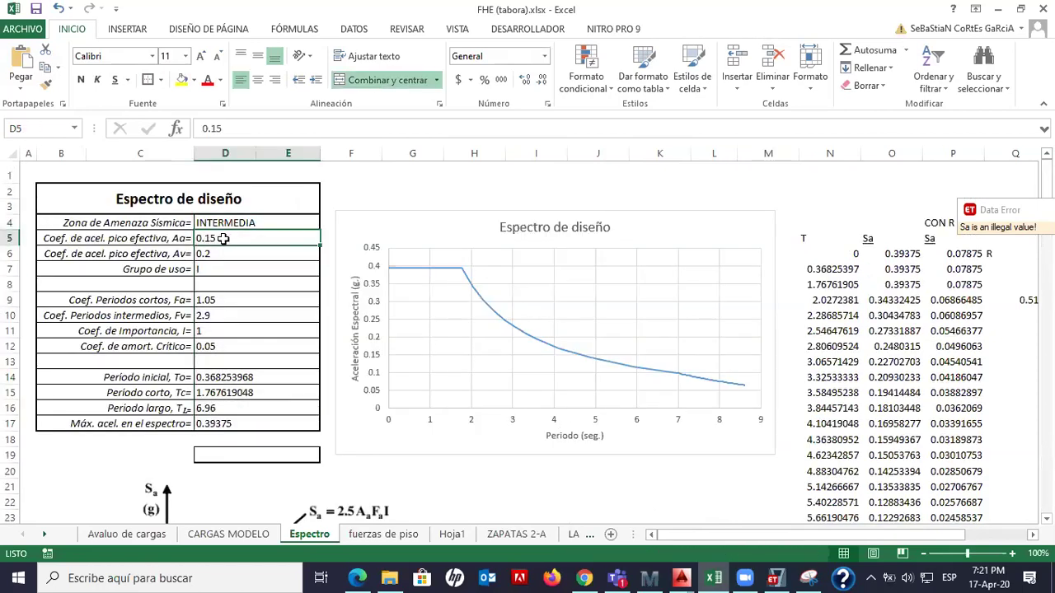
scroll(219, 333, "down", 4)
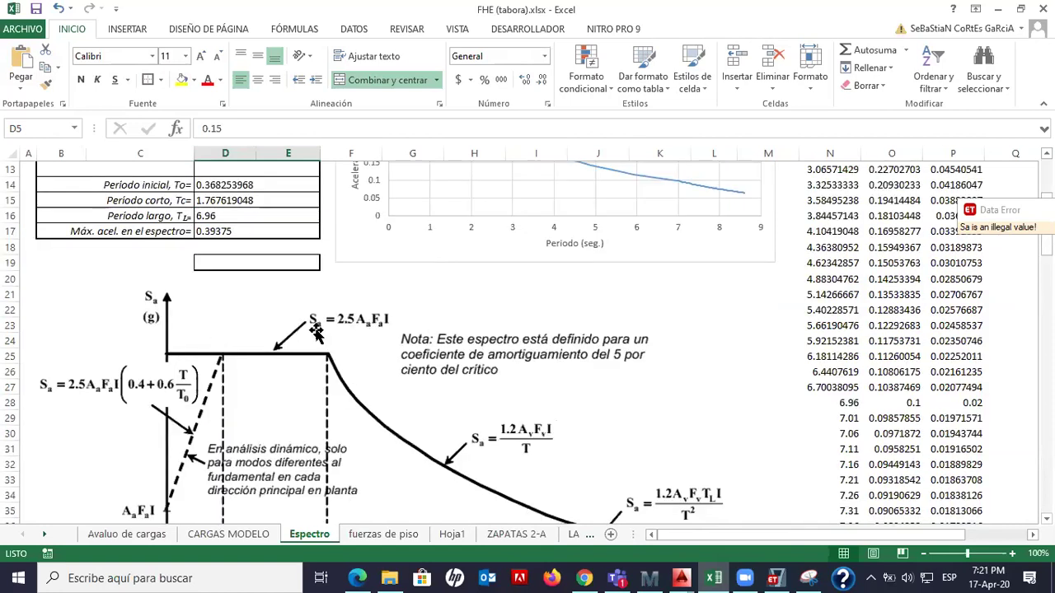
scroll(330, 346, "down", 3)
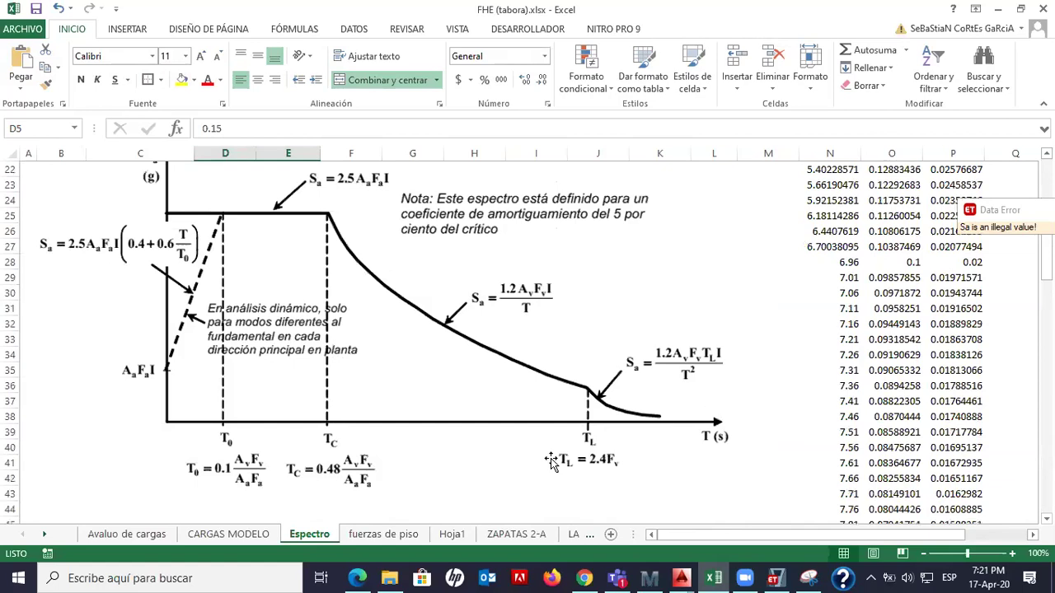
scroll(602, 461, "up", 7)
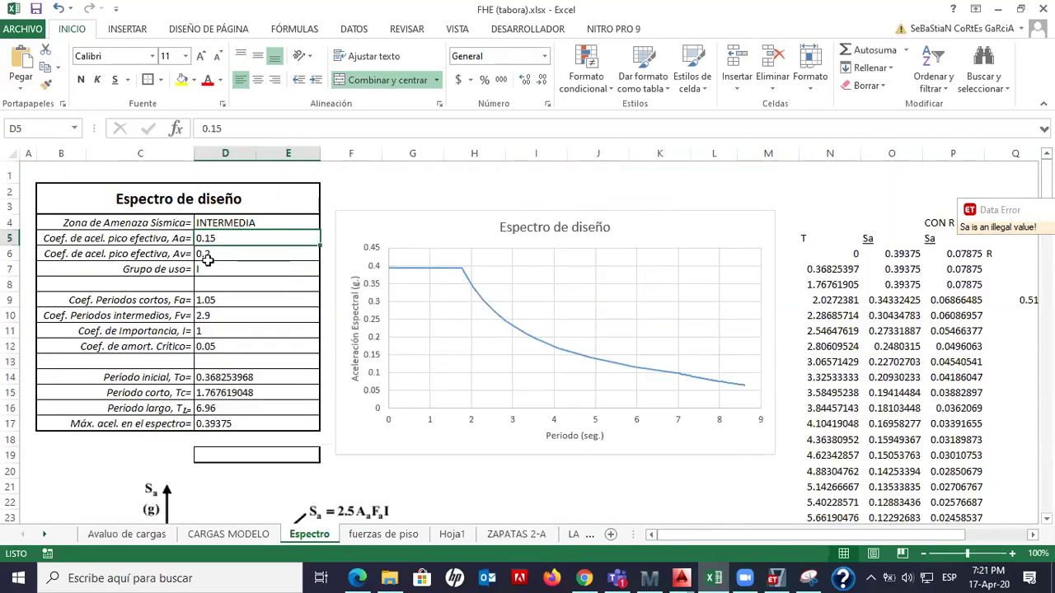
Review the Av, Fv, Fa and Aa coefficient cells in the Espectro de diseño table
left_click(214, 258)
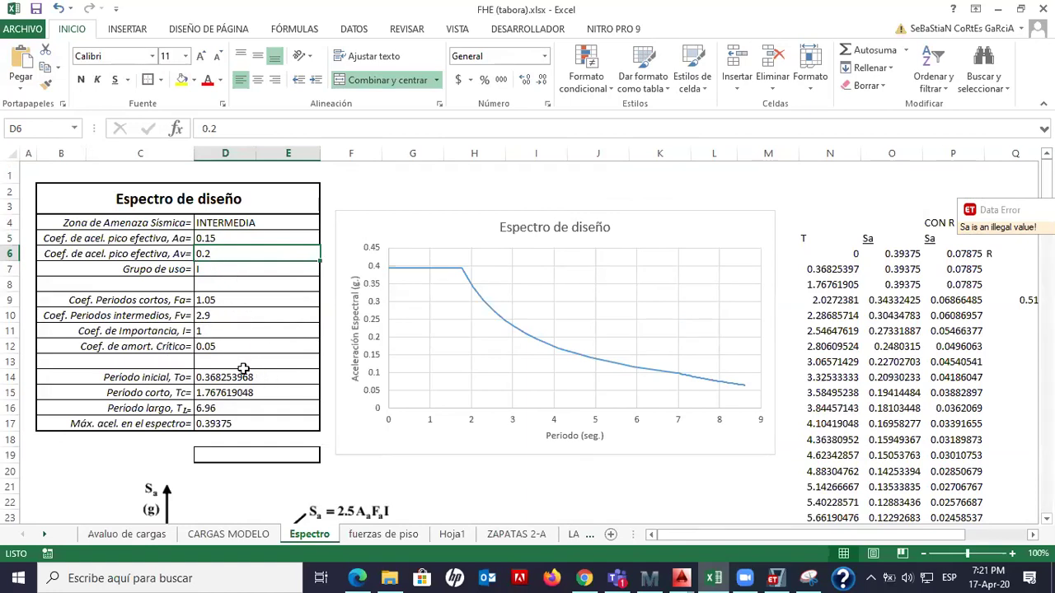
left_click(205, 316)
left_click(212, 300)
left_click_drag(214, 300, 214, 316)
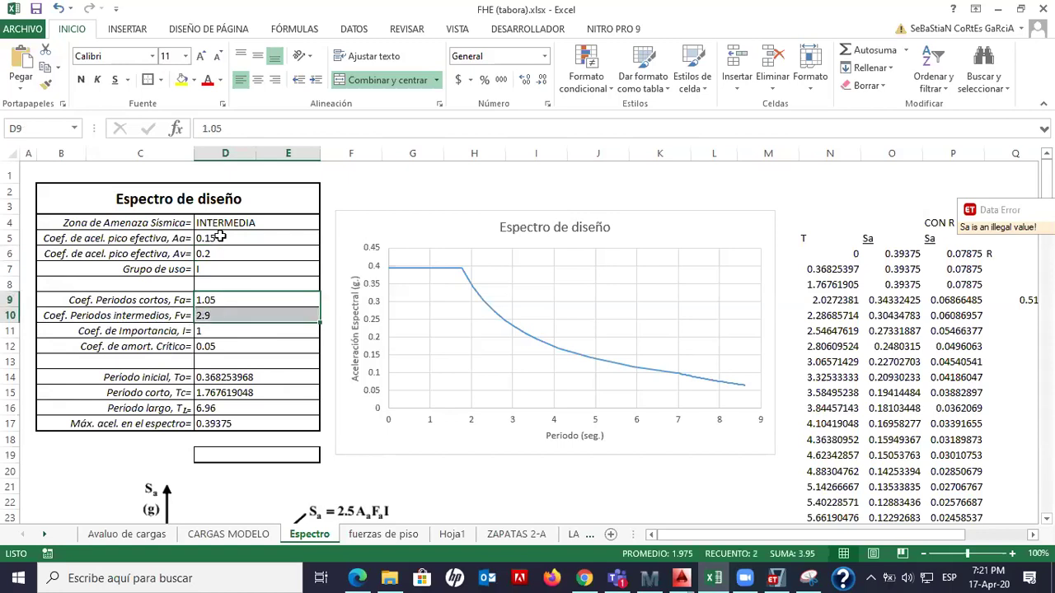
left_click_drag(220, 236, 221, 253)
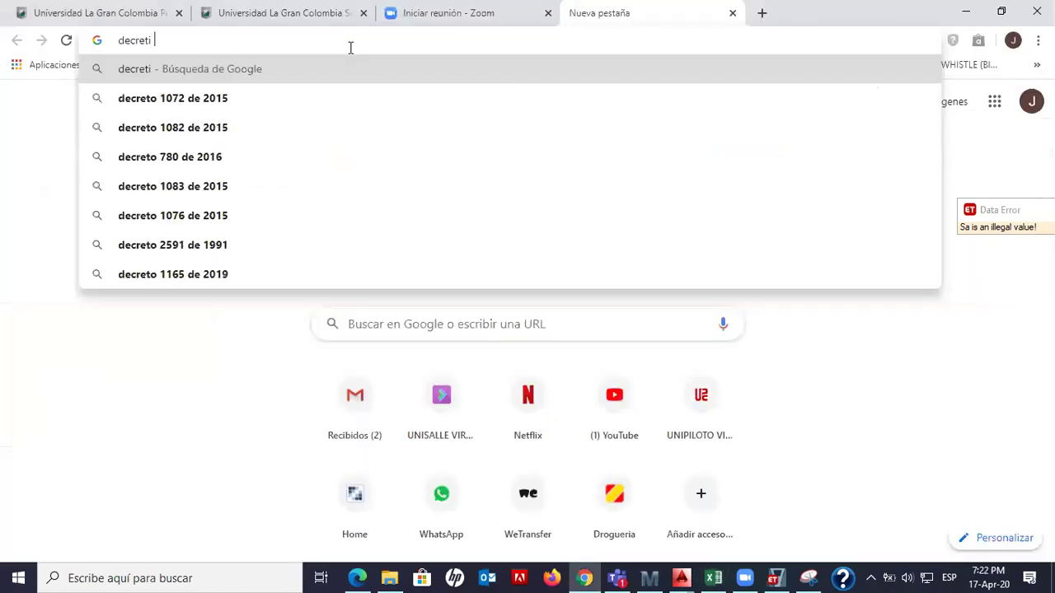
Search Google for decreto 523 de 2010 and open the Bogotá microzonification PDF from scg.org.co
type("523")
key("Down")
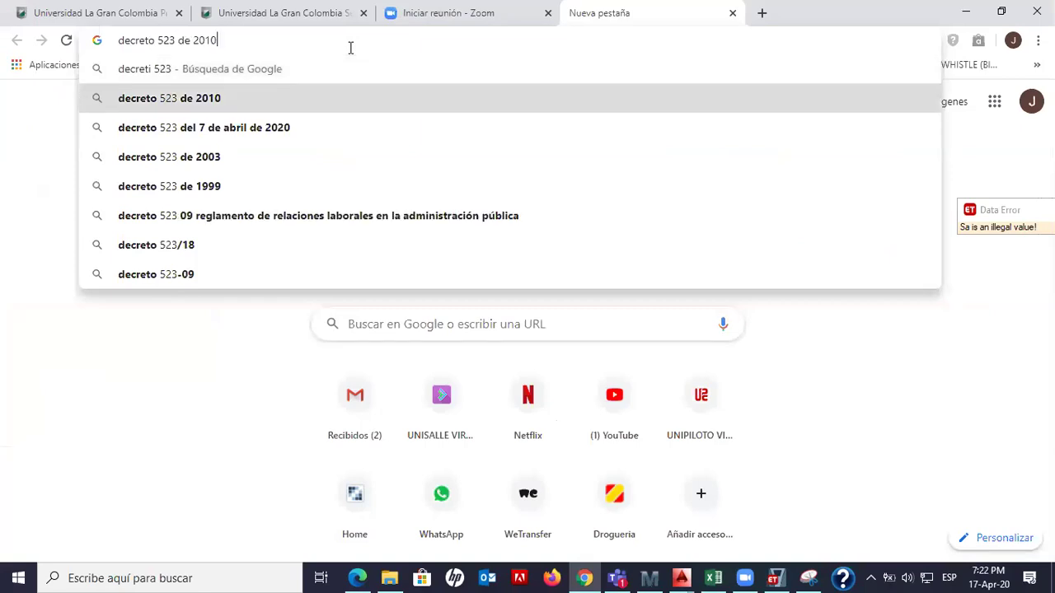
key("Return")
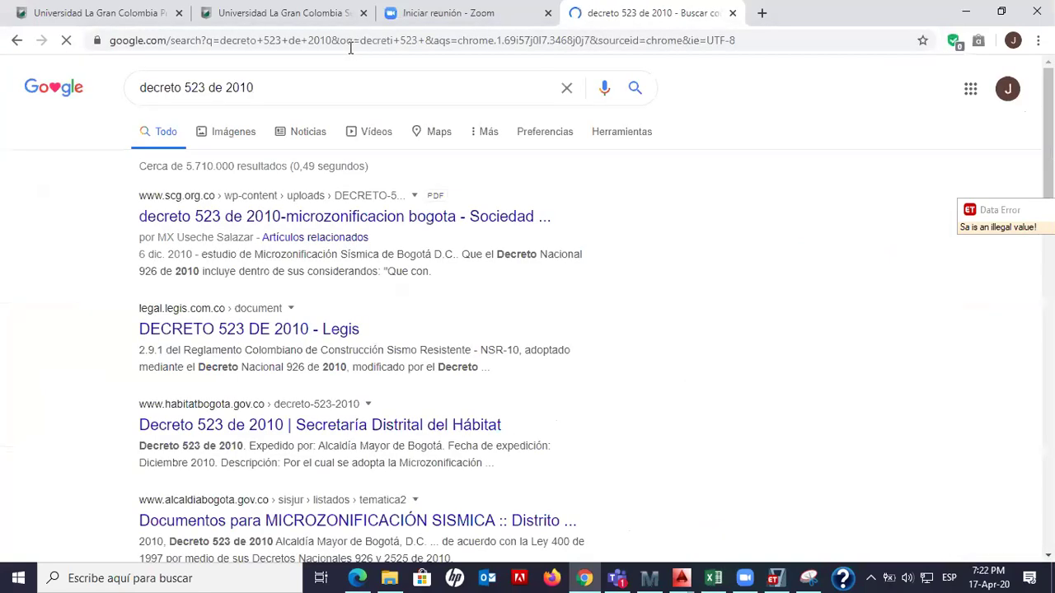
left_click(382, 219)
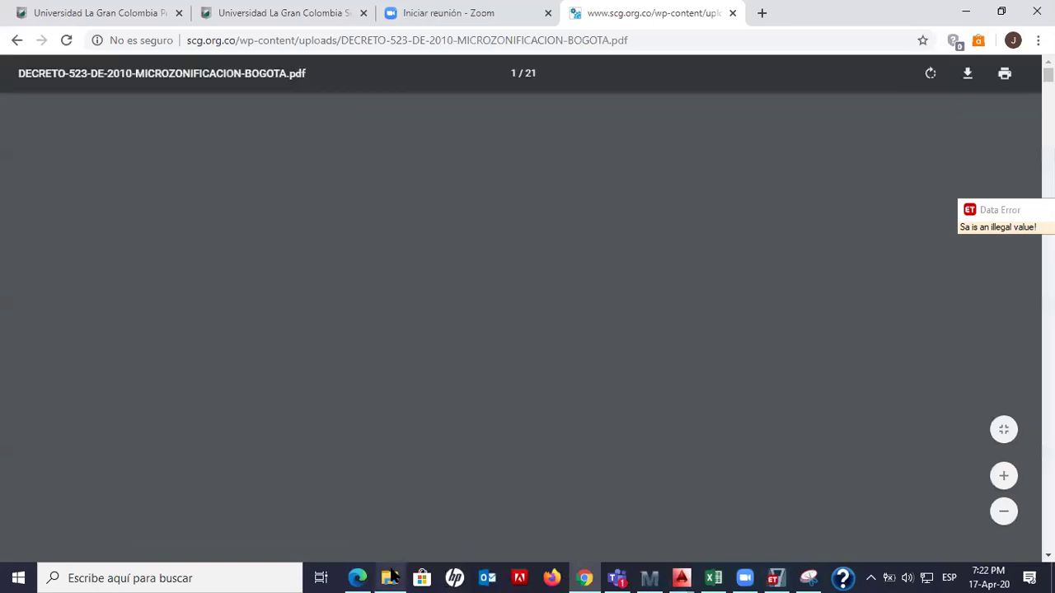
Leave the decree PDF and switch to the File Explorer window showing the NSR-10 folder
mouse_move(392, 576)
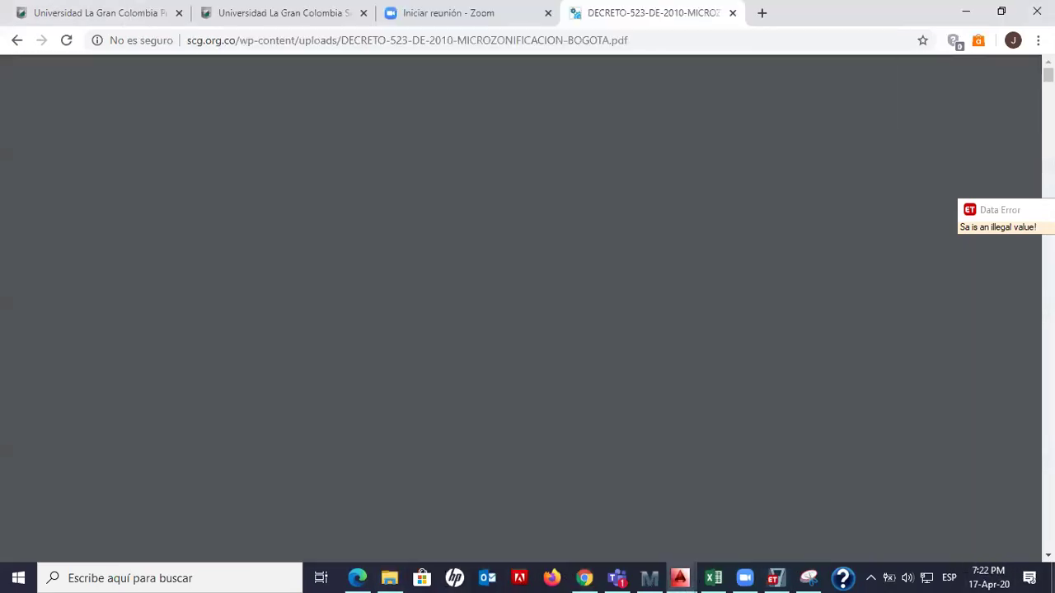
left_click(966, 11)
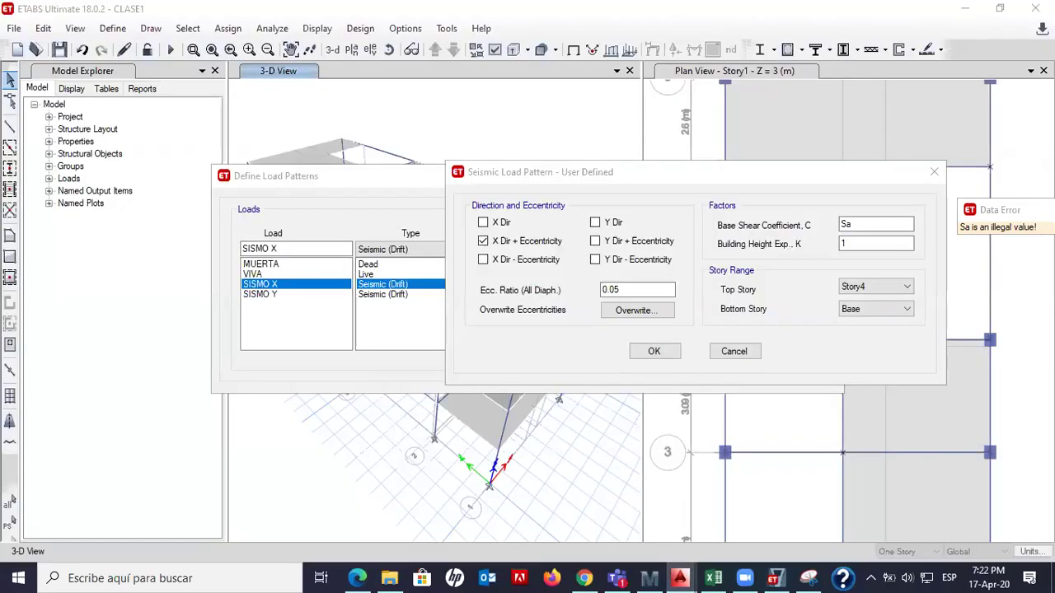
key("alt+Tab")
key("alt+Tab")
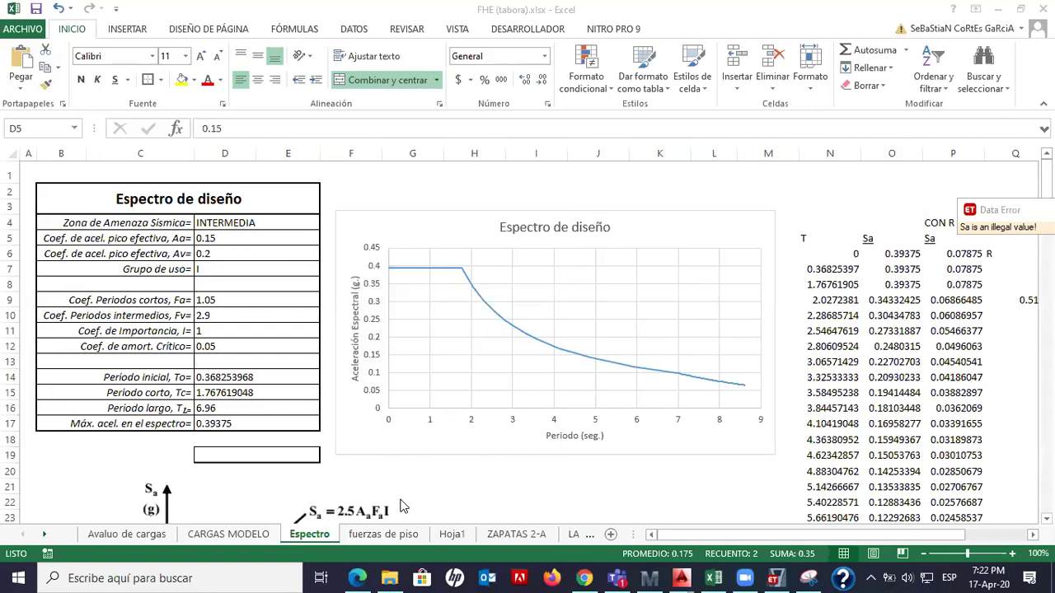
left_click(391, 571)
key("alt+Tab")
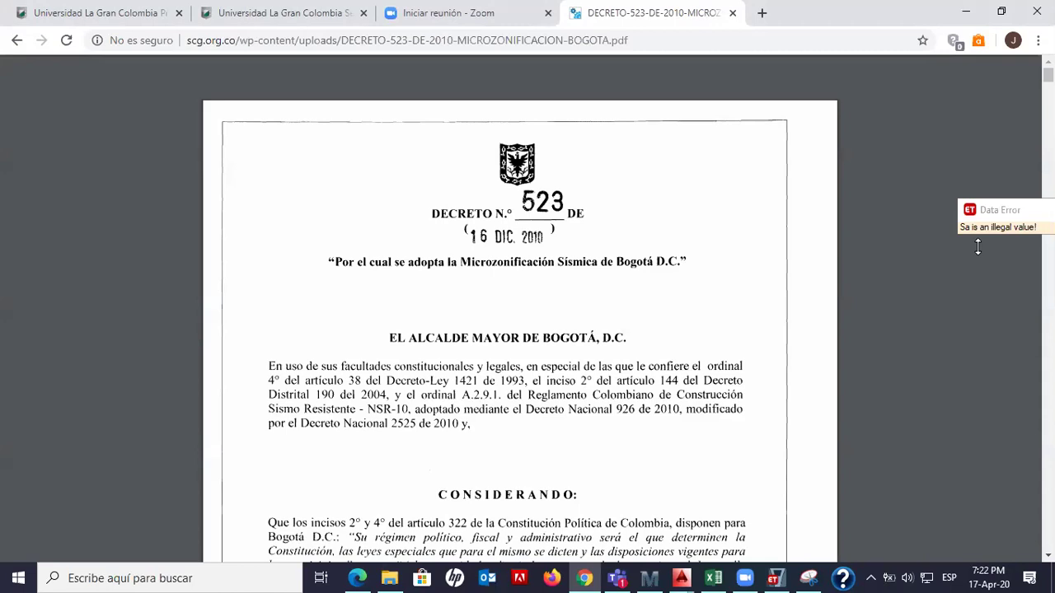
key("alt+Tab")
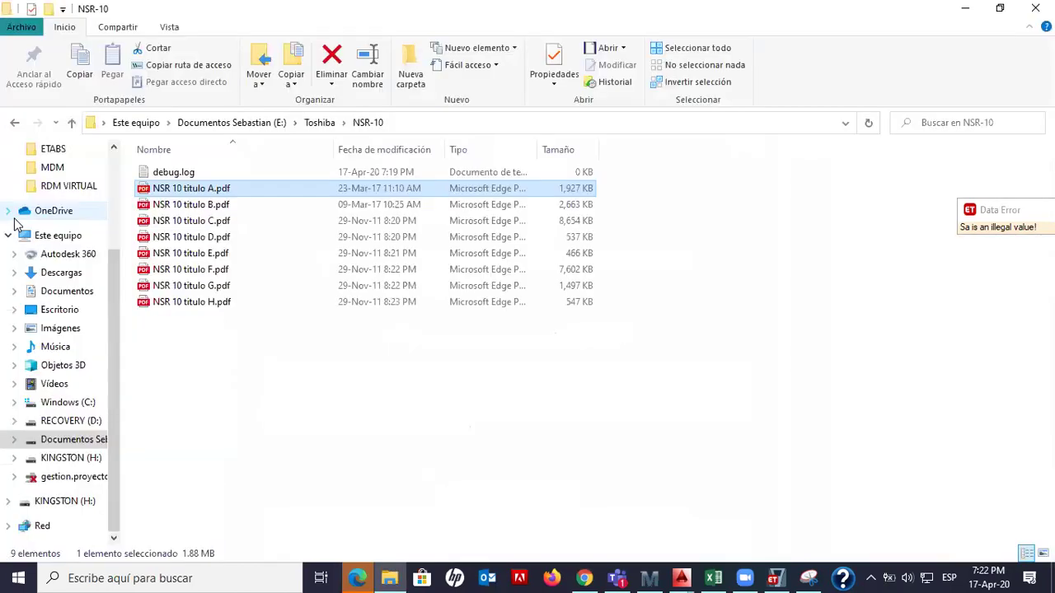
Open DEC-EJEMPLO4PISOS.pptx from the ETABS subfolder of estructuras deconcreto on the Escritorio
scroll(15, 219, "up", 3)
left_click(68, 175)
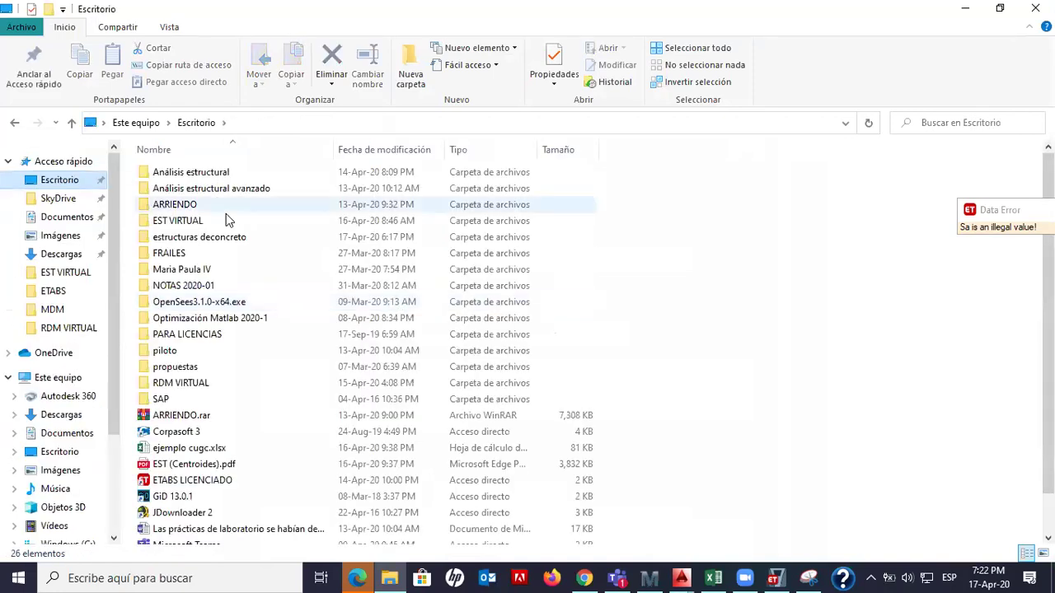
left_click(227, 241)
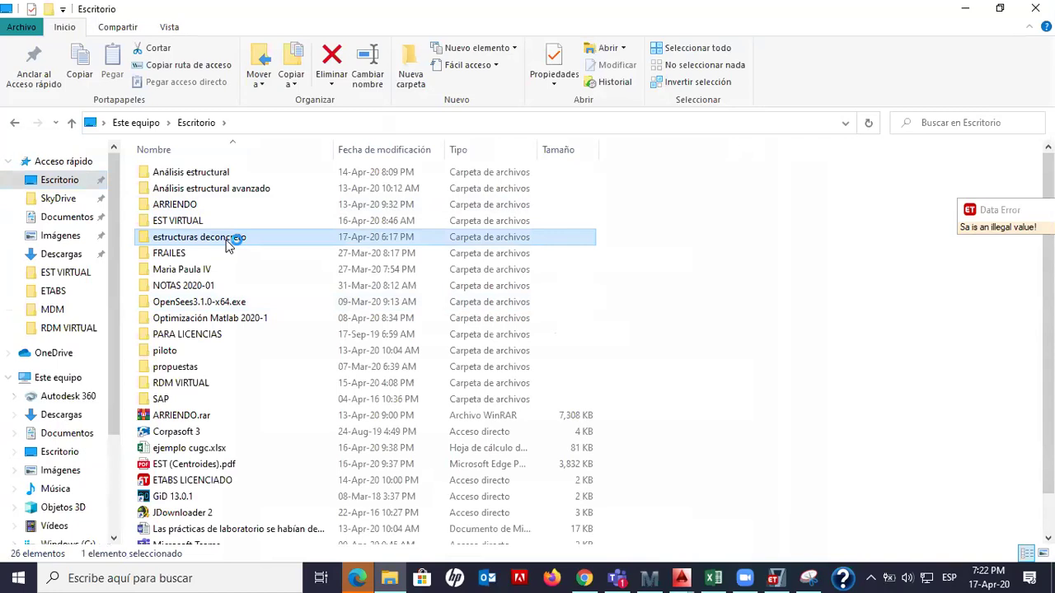
double_click(228, 242)
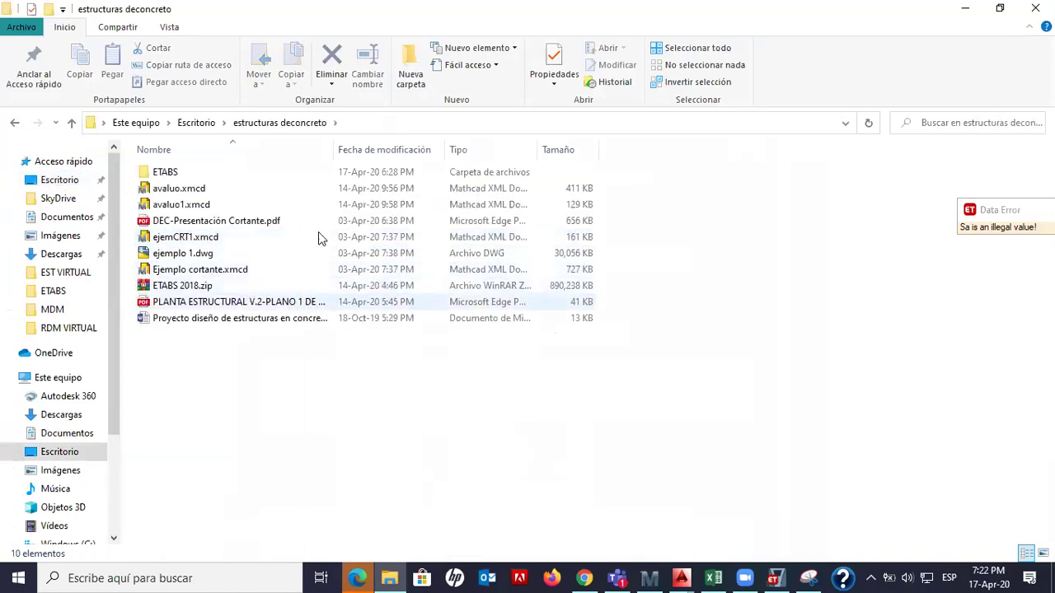
left_click(181, 173)
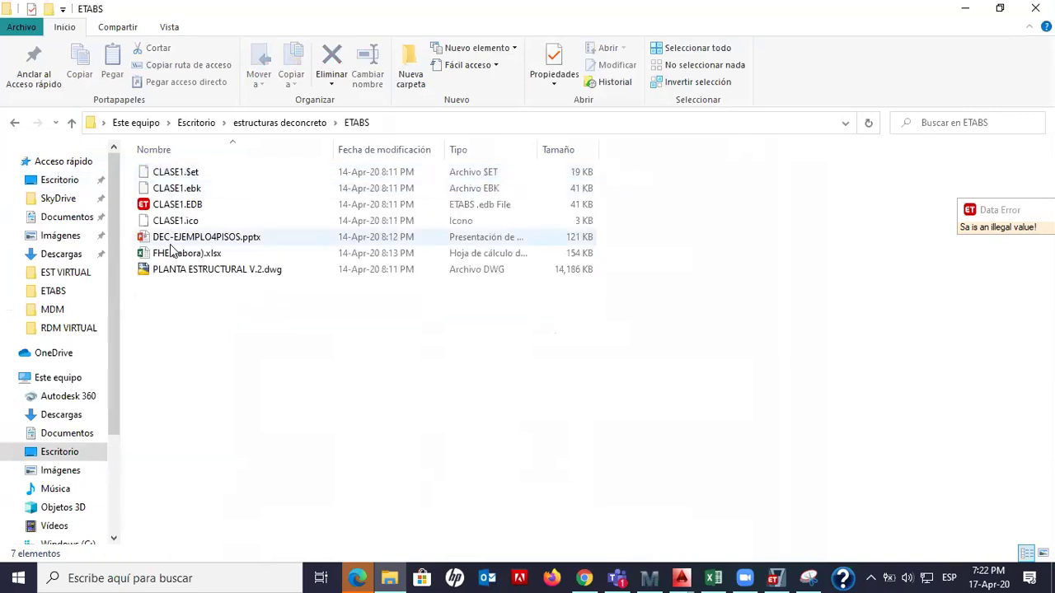
left_click(171, 239)
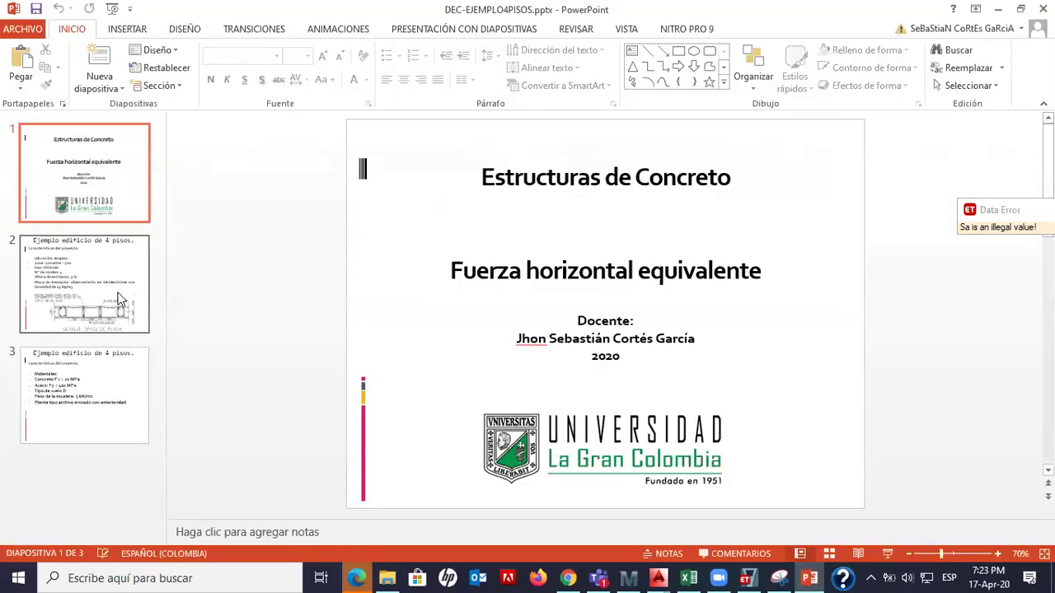
Go to slide 2, dismiss the Office activation notice, and check the project's Zona entry by highlighting it
left_click(118, 299)
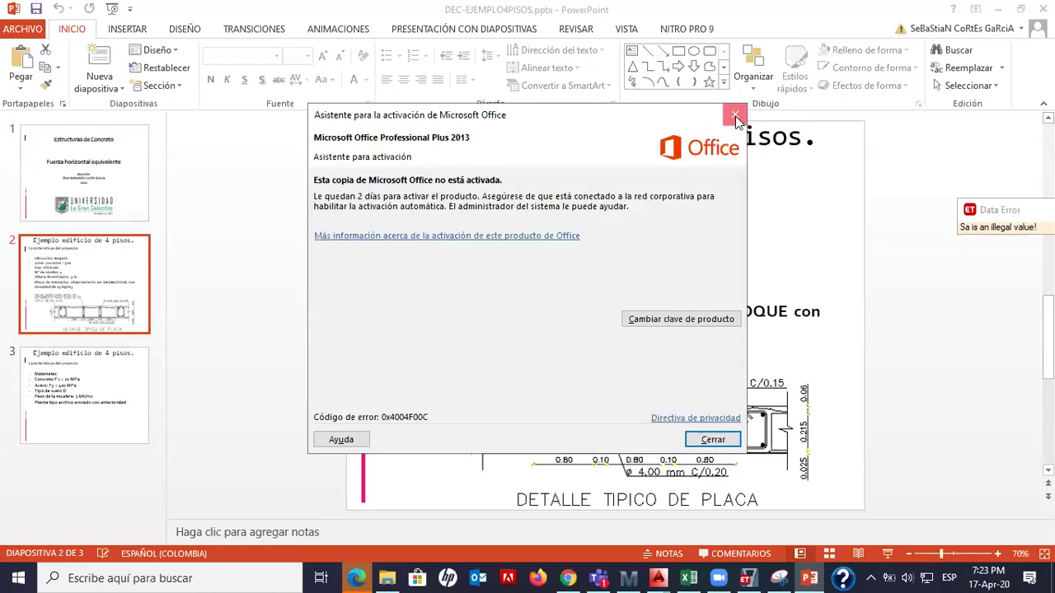
left_click(735, 115)
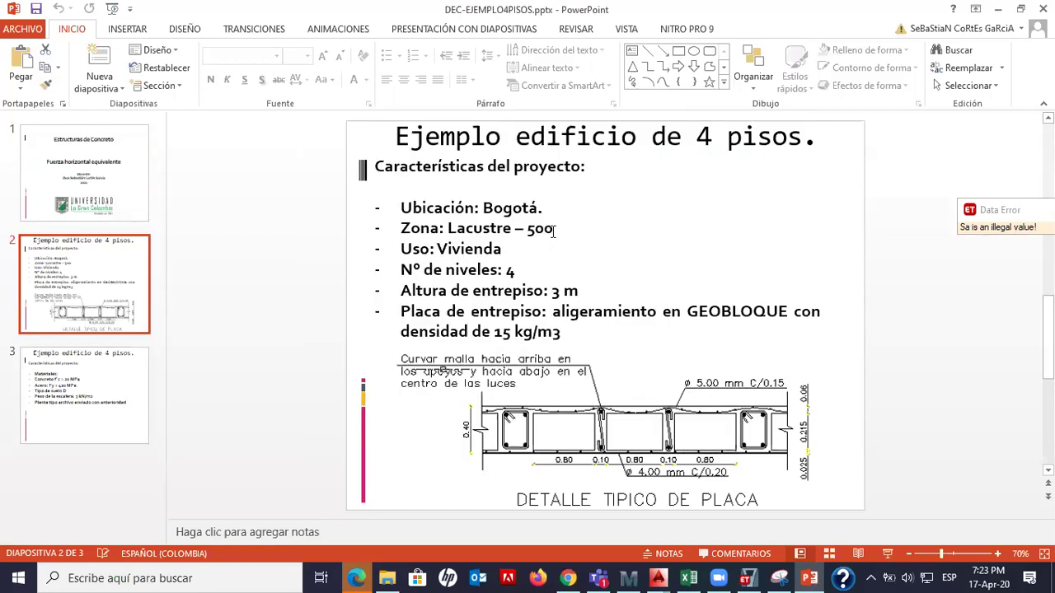
left_click_drag(448, 229, 565, 229)
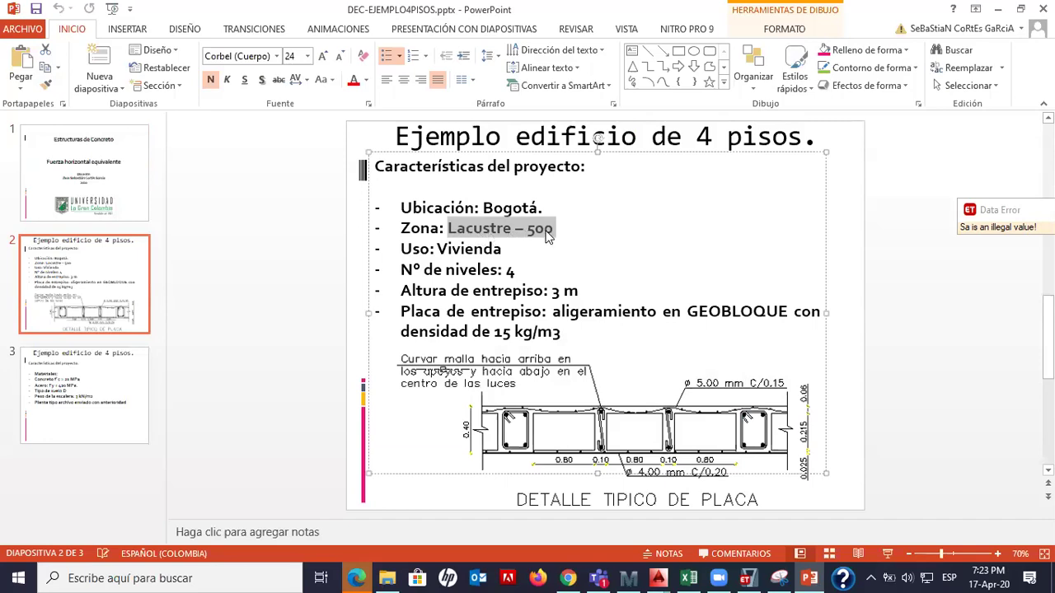
left_click(505, 250)
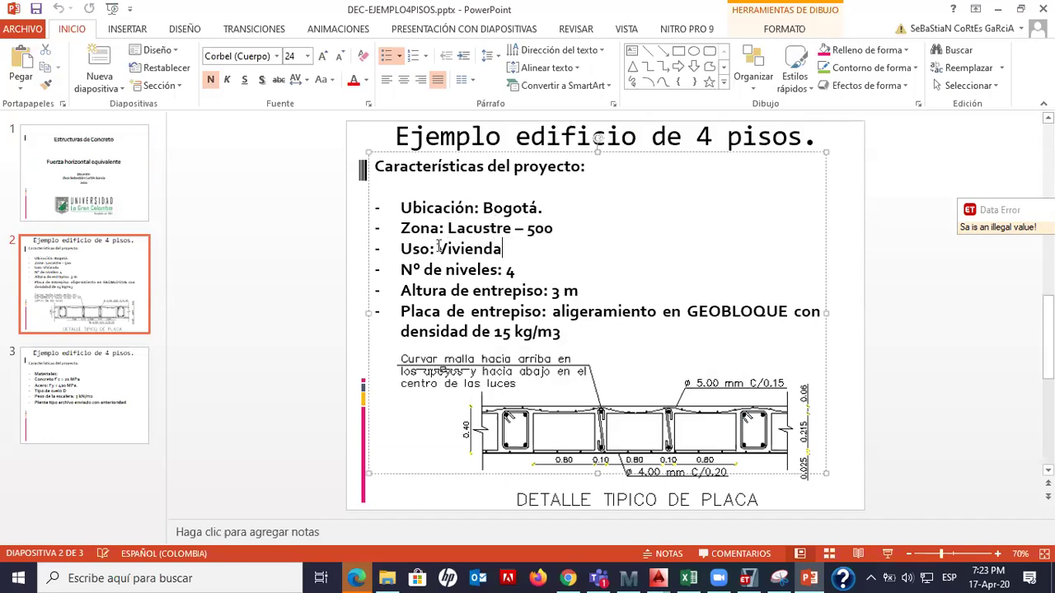
left_click_drag(442, 229, 555, 232)
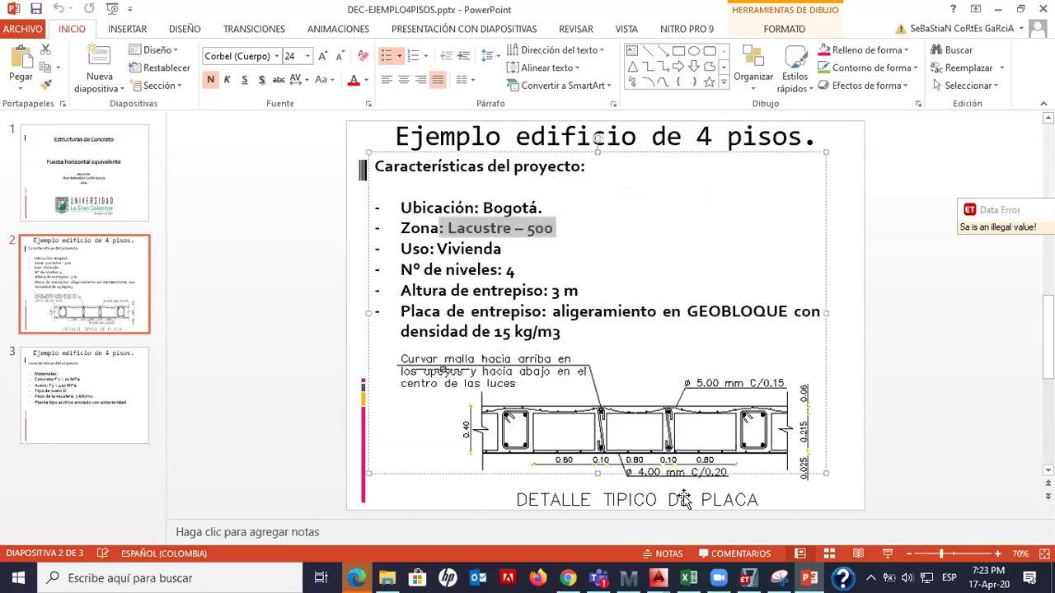
Return to the decree 523 PDF in the browser and find Tabla 1, the description of the geotechnical zones
left_click(690, 578)
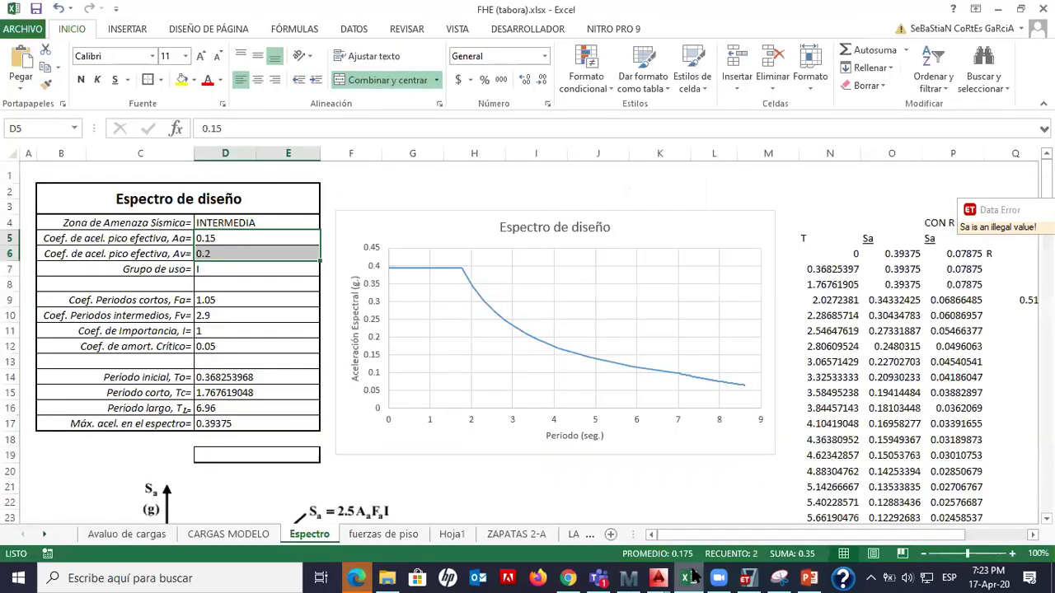
left_click(486, 497)
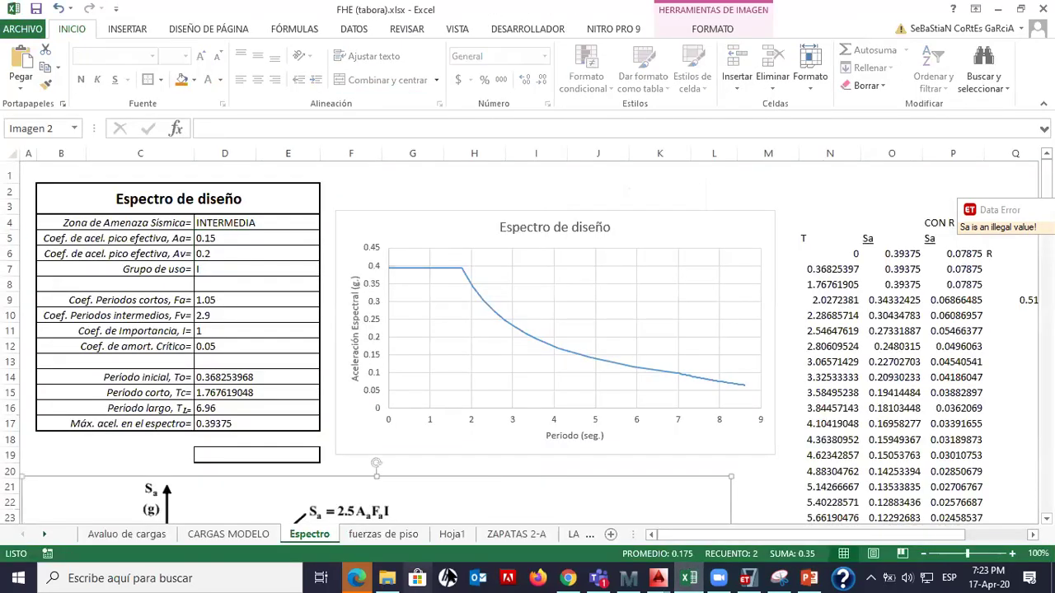
left_click(568, 578)
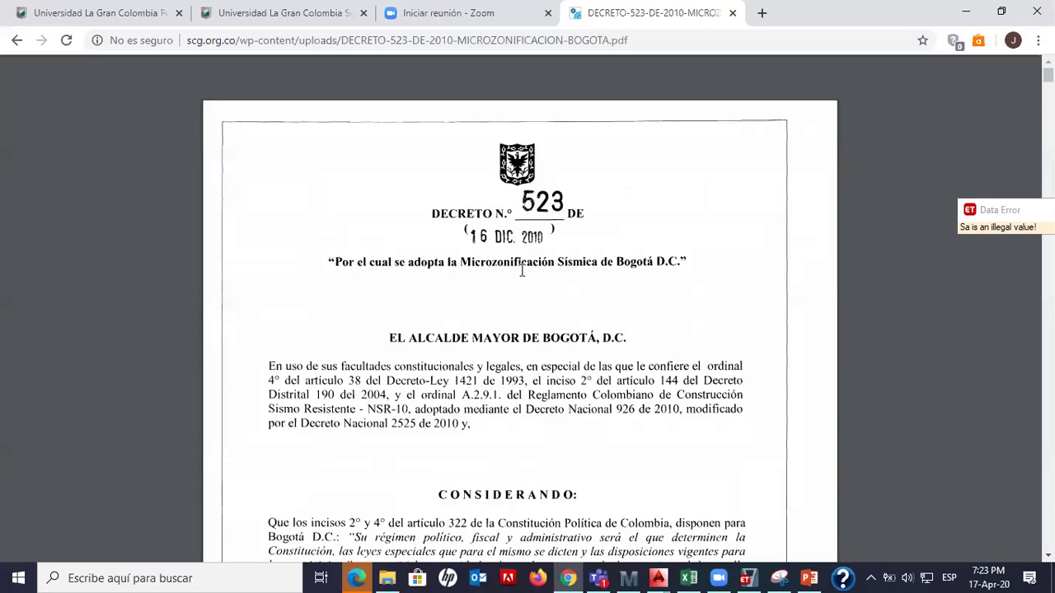
scroll(522, 272, "down", 3)
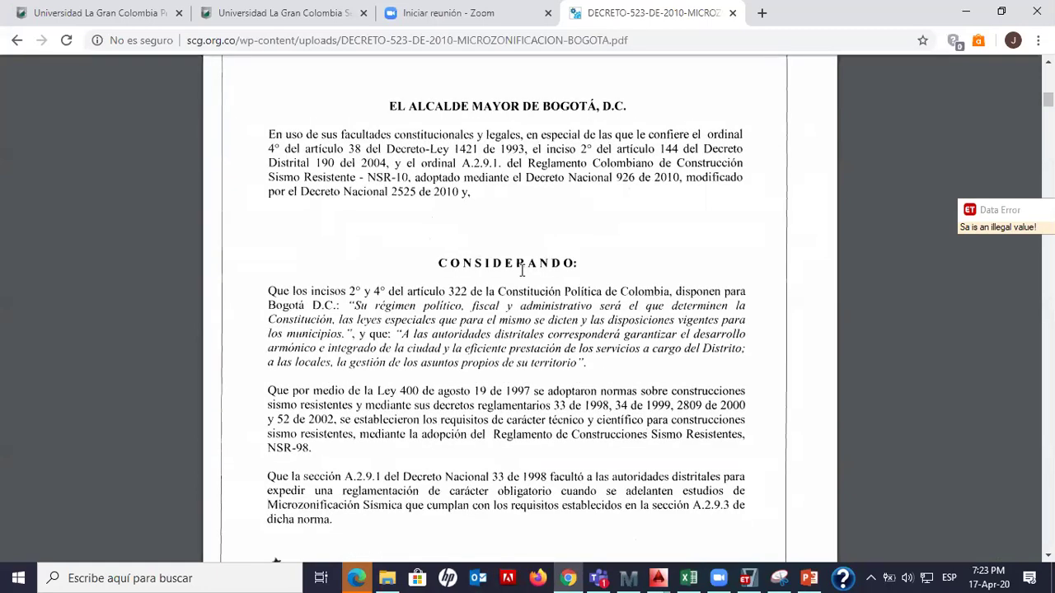
scroll(522, 270, "down", 5)
scroll(522, 270, "down", 3)
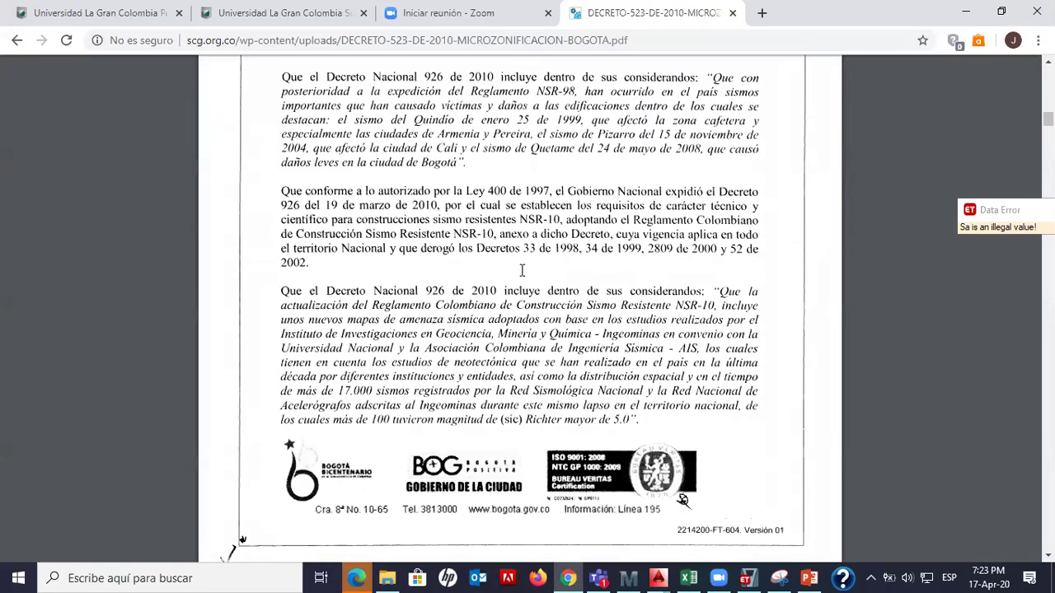
scroll(521, 270, "down", 10)
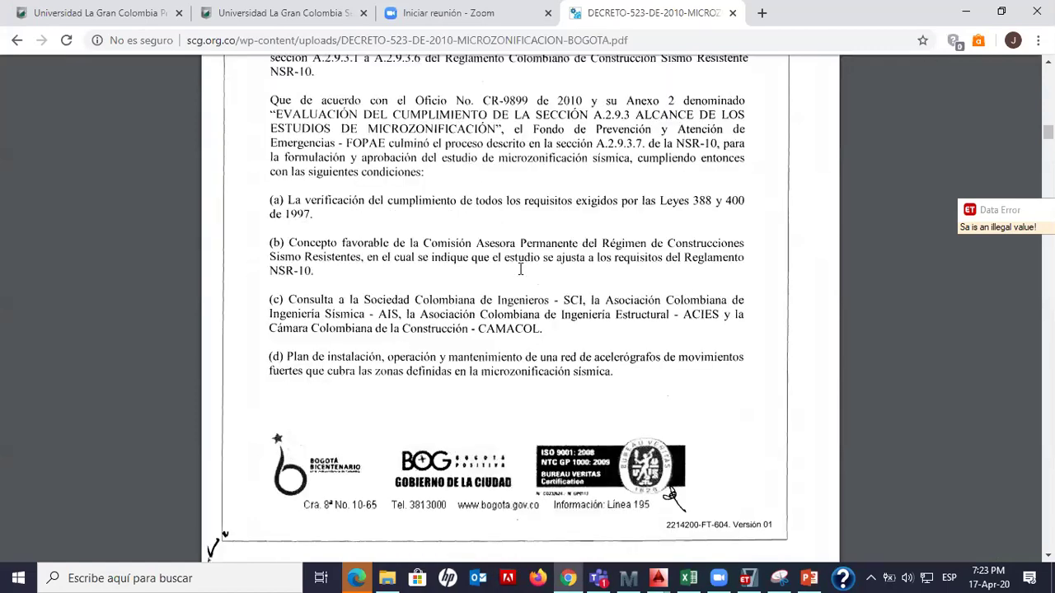
scroll(520, 269, "down", 6)
scroll(520, 268, "down", 4)
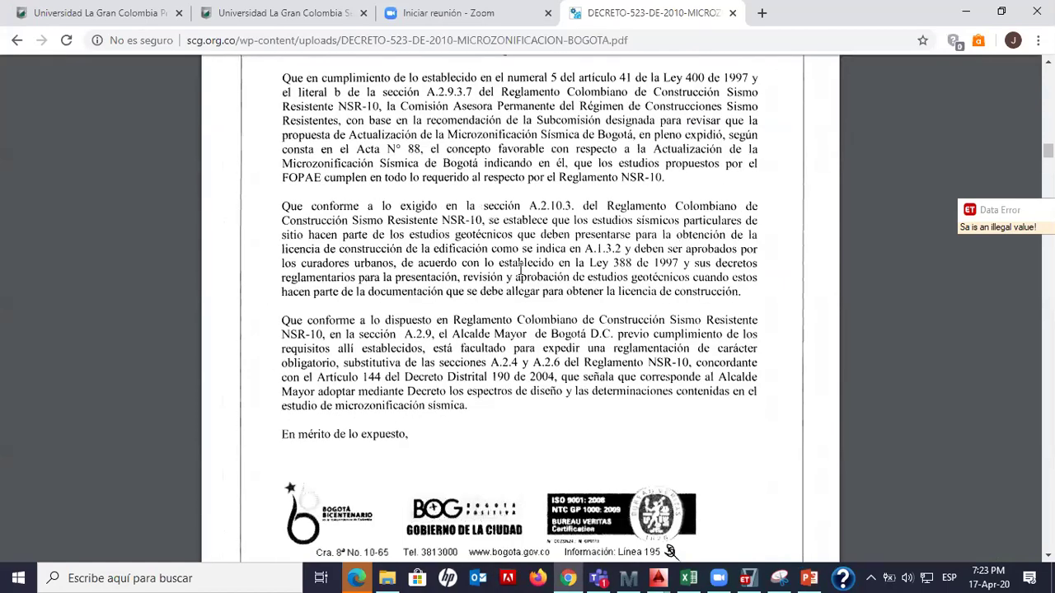
scroll(520, 267, "down", 9)
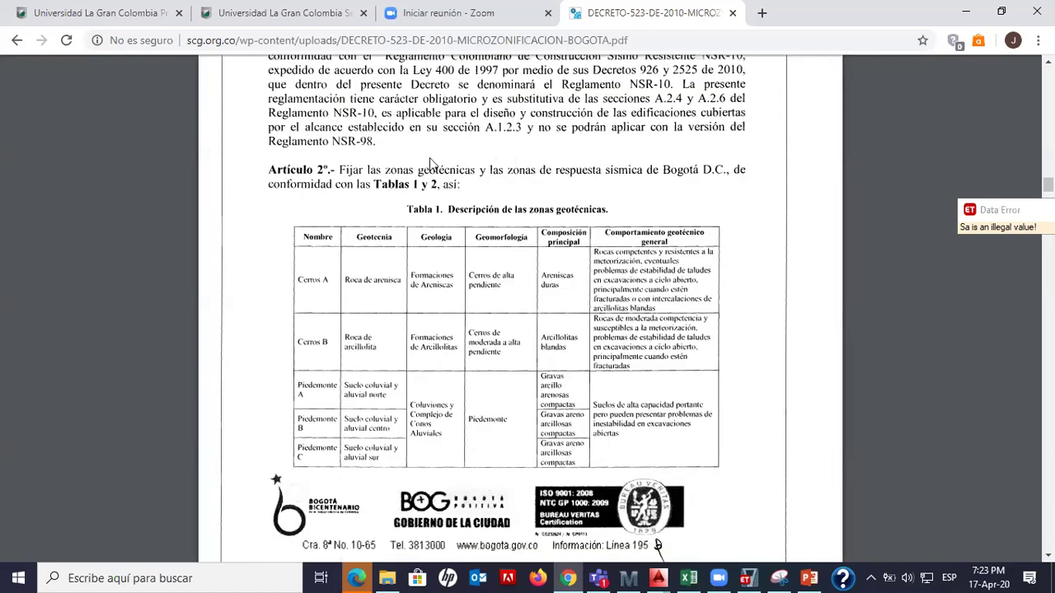
Review the geotechnical zones in Tabla 1 and the Lacustre seismic response zones in Tabla 2
scroll(492, 297, "down", 5)
scroll(452, 258, "up", 3)
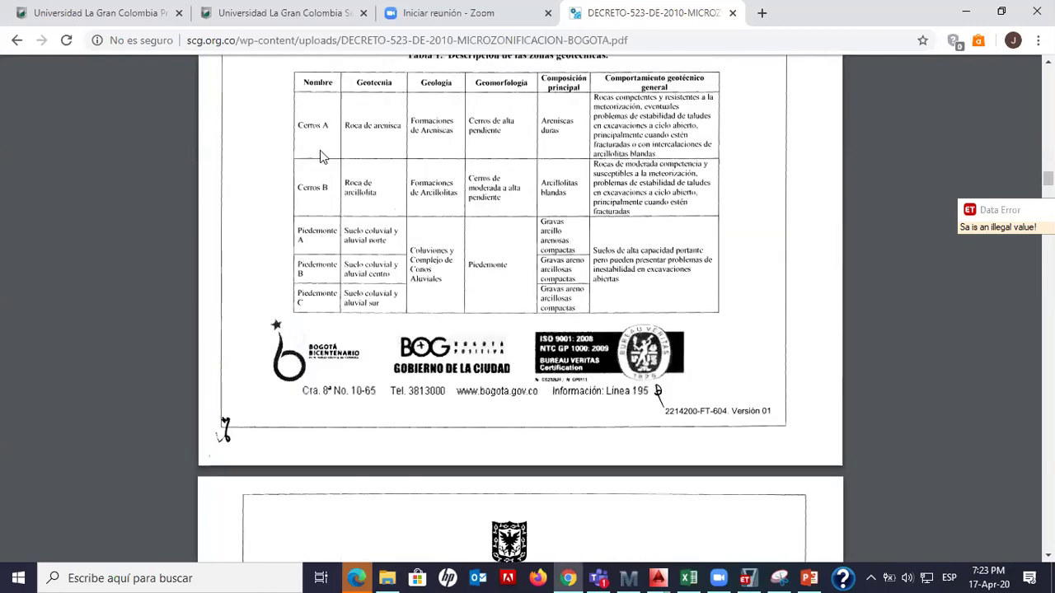
scroll(343, 280, "down", 2)
scroll(345, 290, "down", 4)
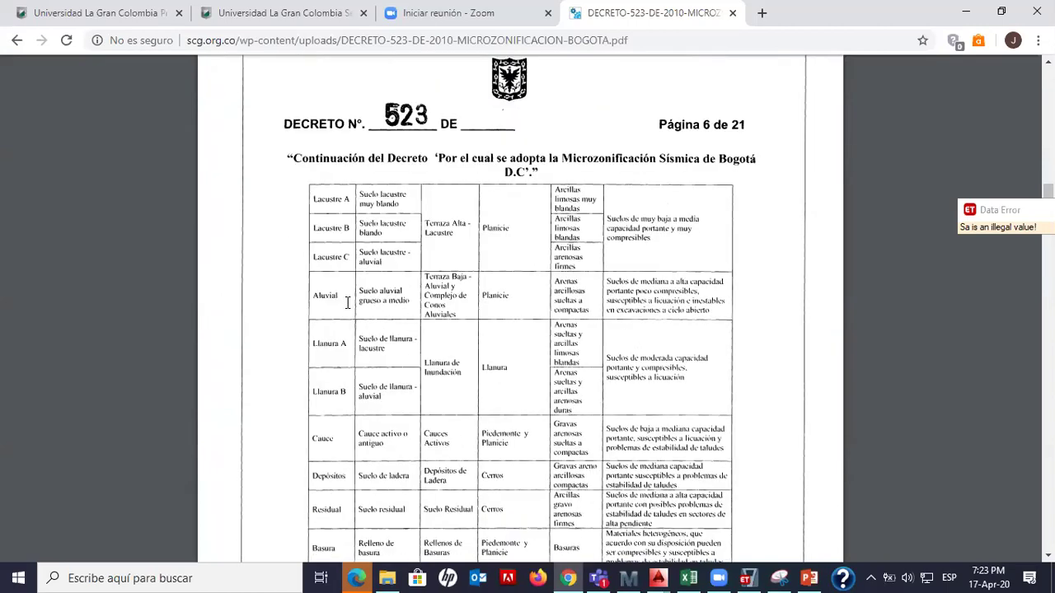
scroll(347, 302, "down", 3)
scroll(515, 332, "down", 6)
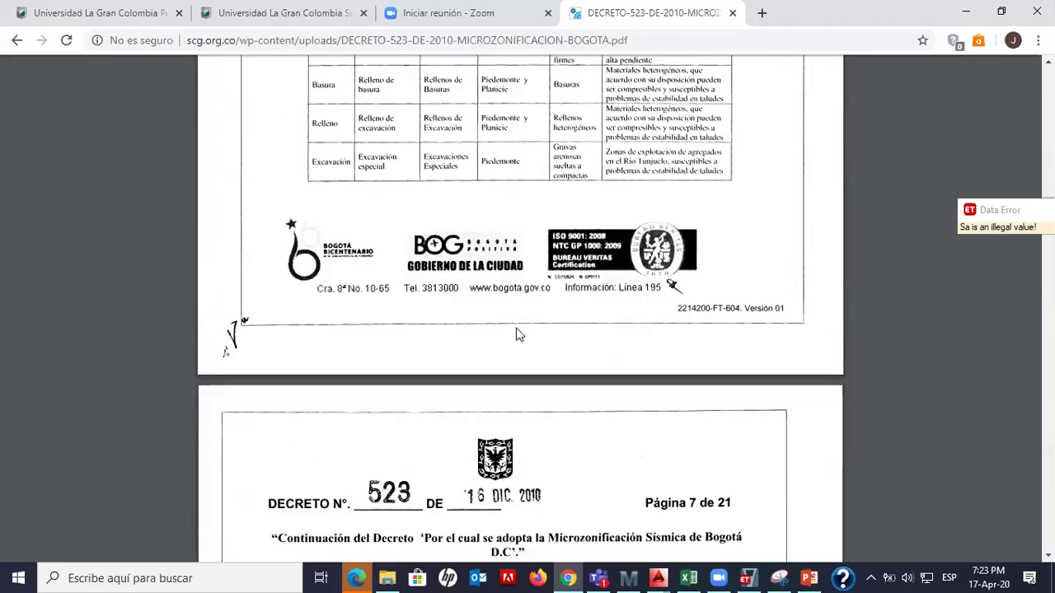
scroll(518, 329, "down", 3)
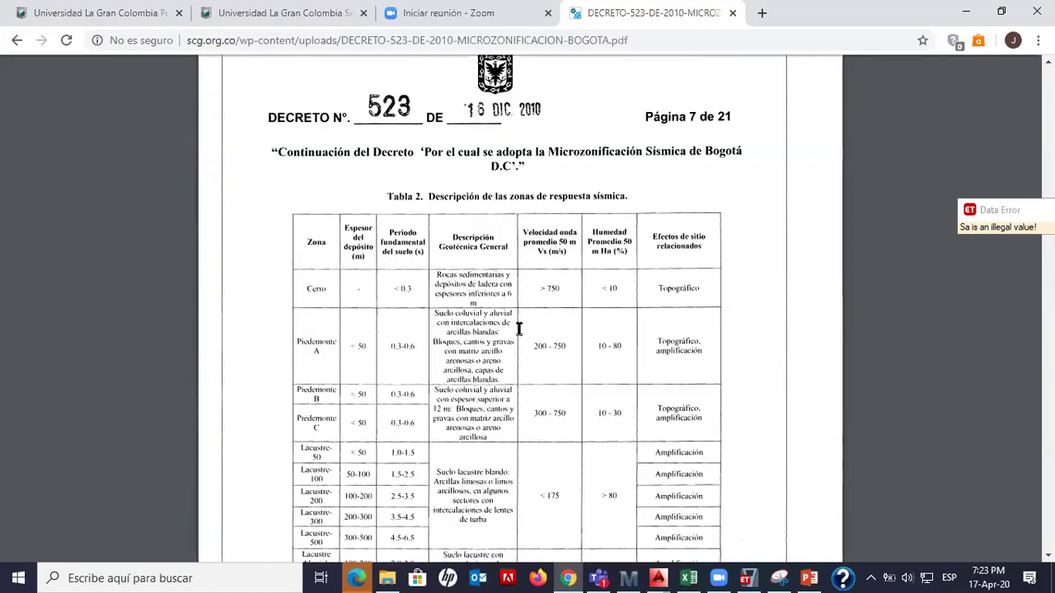
scroll(518, 329, "down", 3)
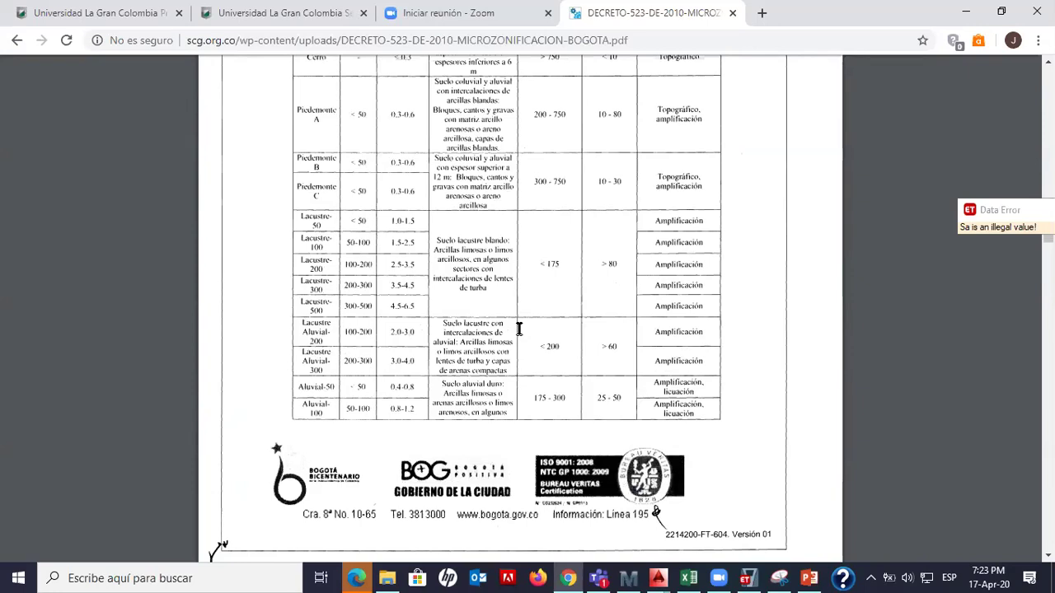
Find Tabla 3.1, Coeficientes de diseño, on page 9 and read the Fa and Fv coefficients for zone LACUSTRE-500
scroll(518, 329, "down", 6)
scroll(518, 329, "down", 4)
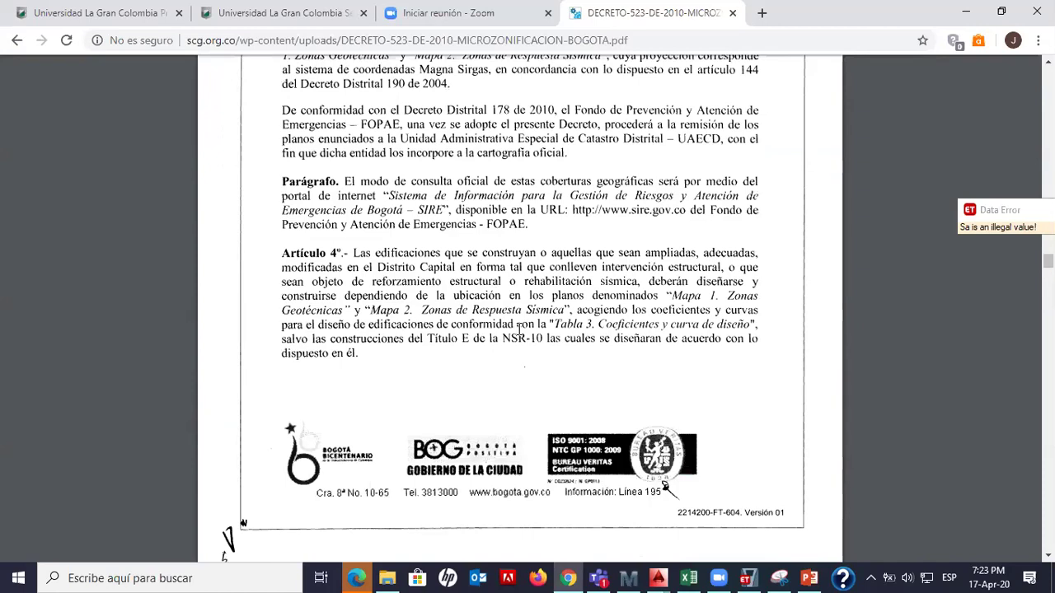
scroll(518, 329, "down", 7)
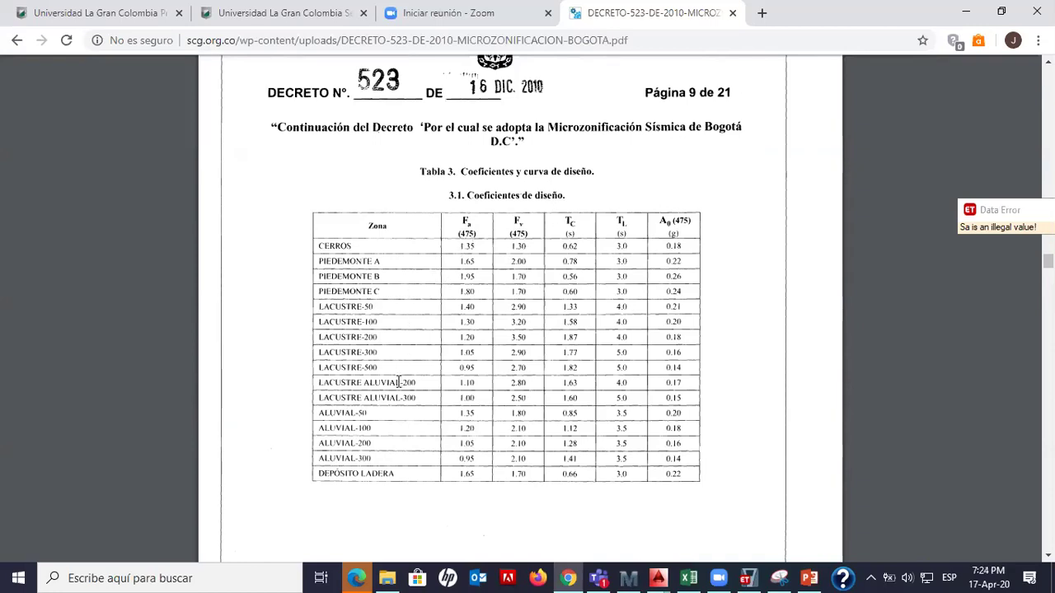
scroll(391, 372, "up", 2, "ctrl")
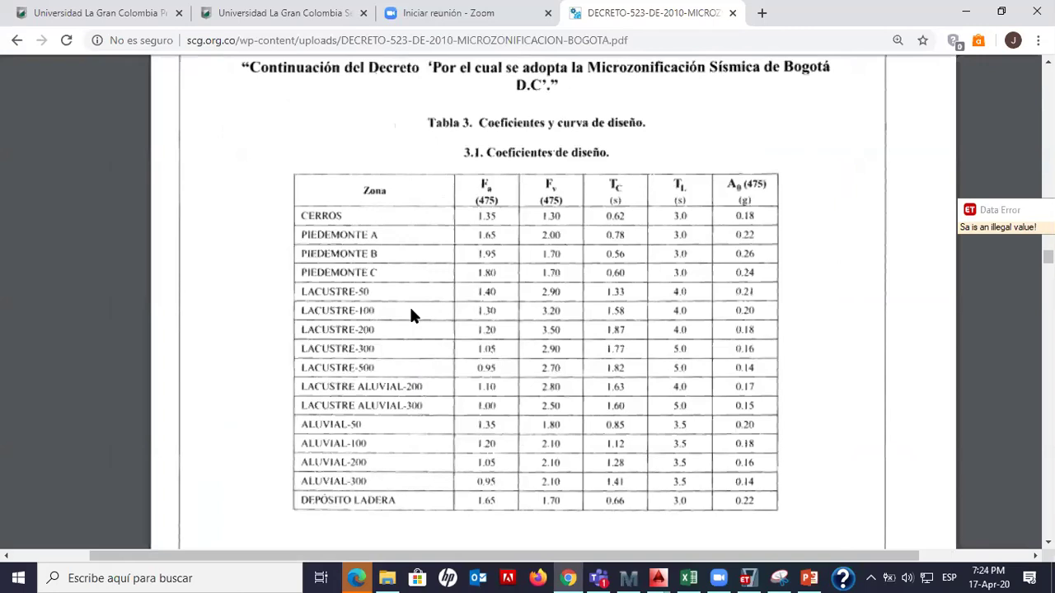
scroll(410, 305, "up", 2, "ctrl")
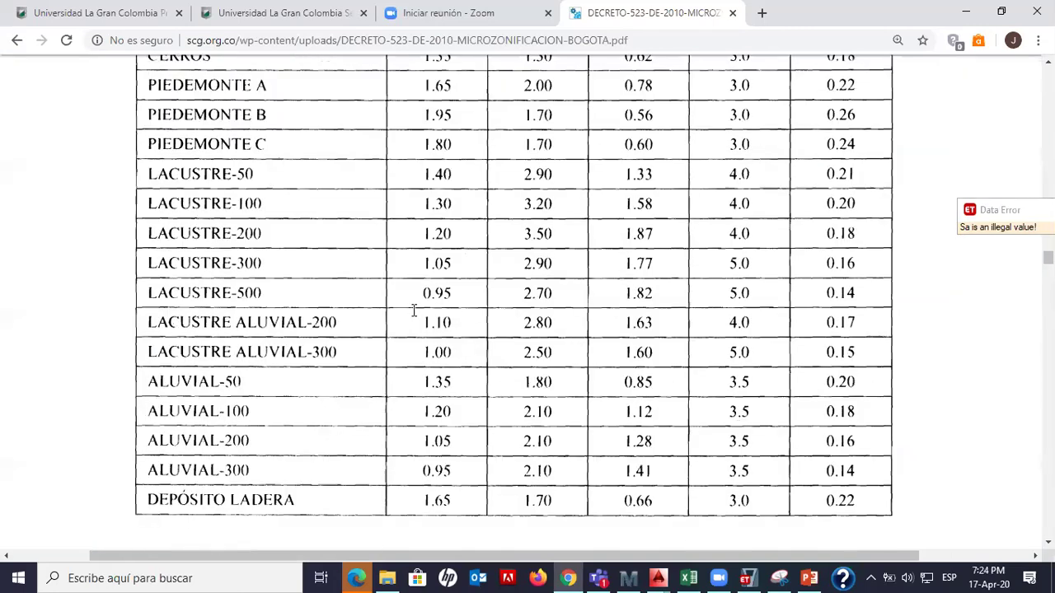
scroll(414, 310, "up", 1)
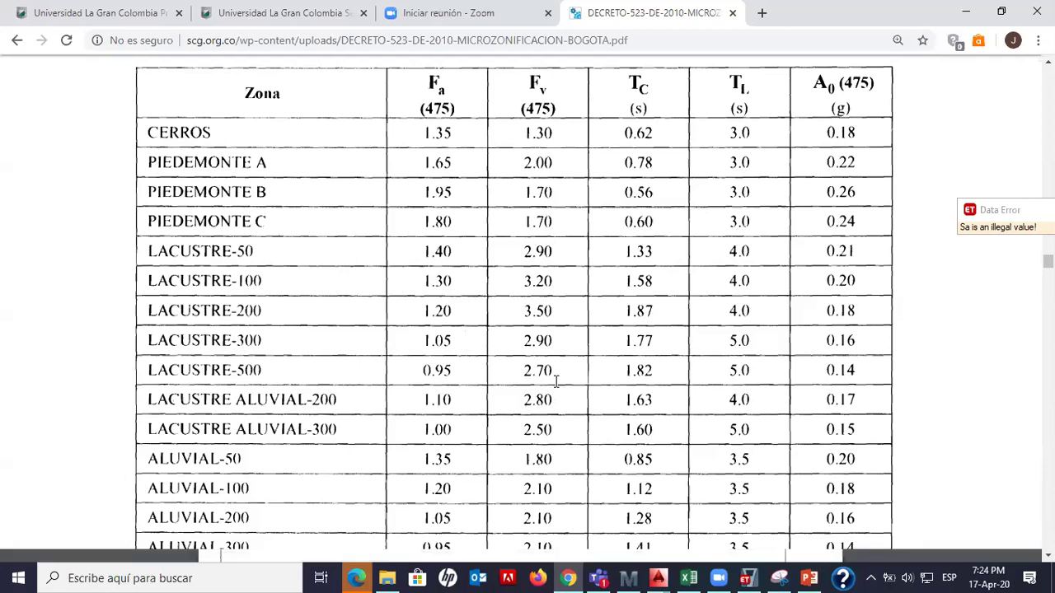
scroll(556, 380, "down", 2, "ctrl")
scroll(556, 381, "down", 1, "ctrl")
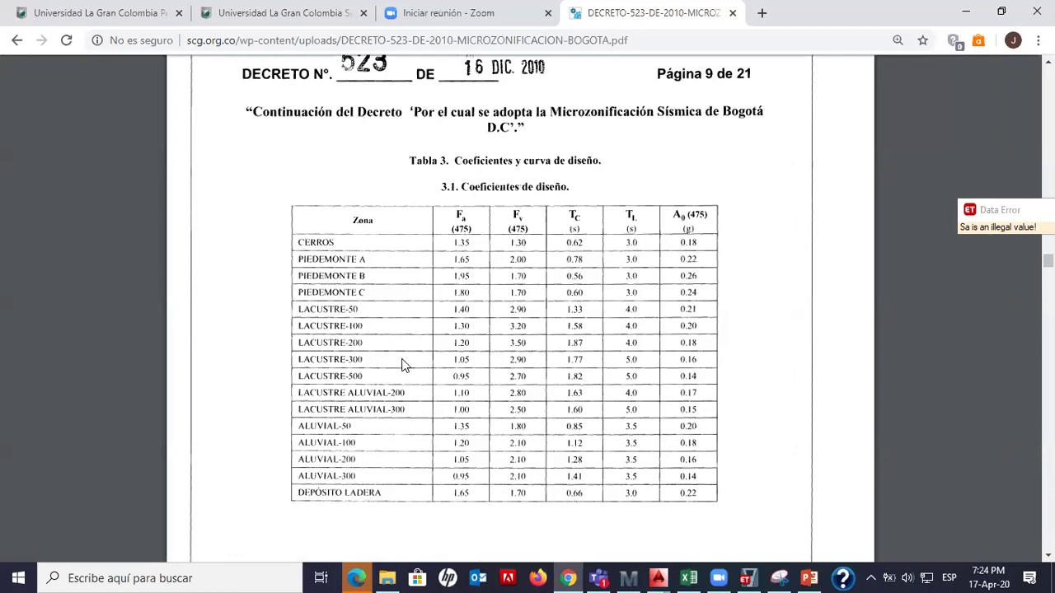
Switch to the Excel workbook and set Fa to 0.95 and Fv to 2.7 in the Espectro sheet
left_click(689, 577)
left_click(224, 300)
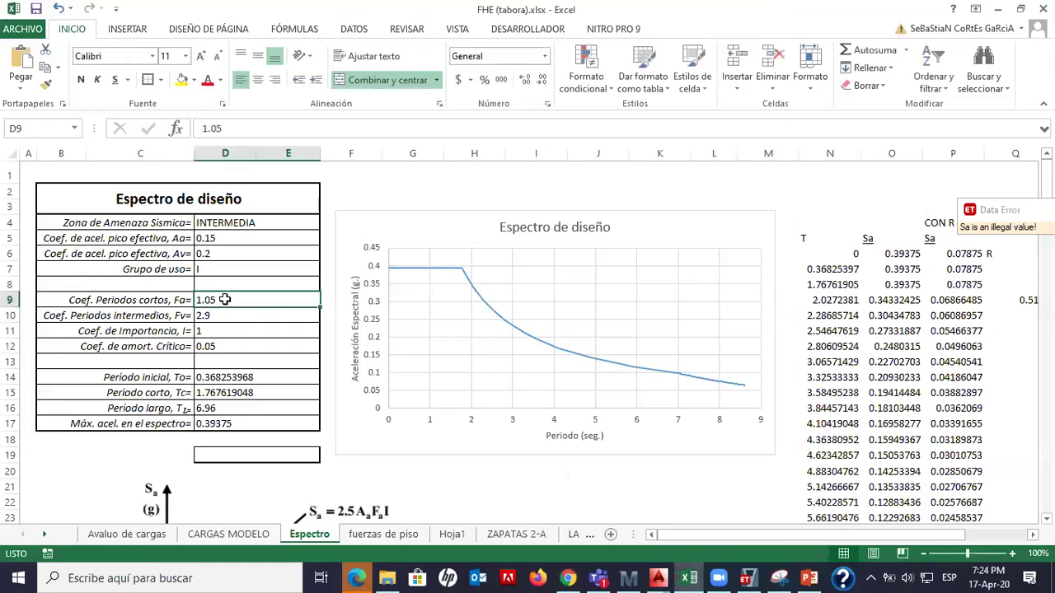
type("0.95")
key("Return")
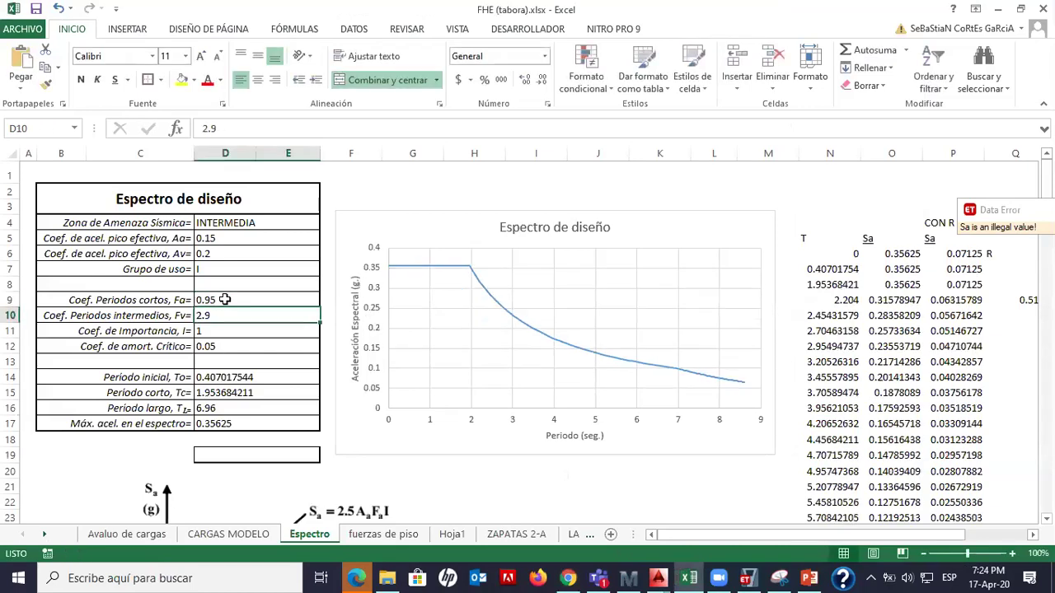
type("2.7")
key("Return")
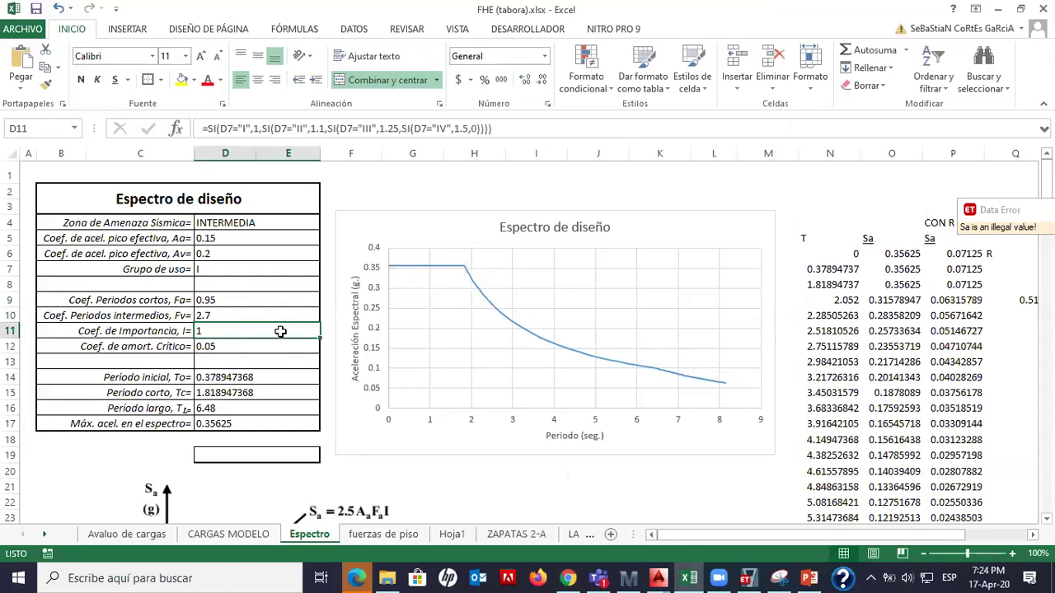
Look up the Aa and Av acceleration parameters in section 3.2 of the decree 523 PDF and highlight both lines
left_click(220, 242)
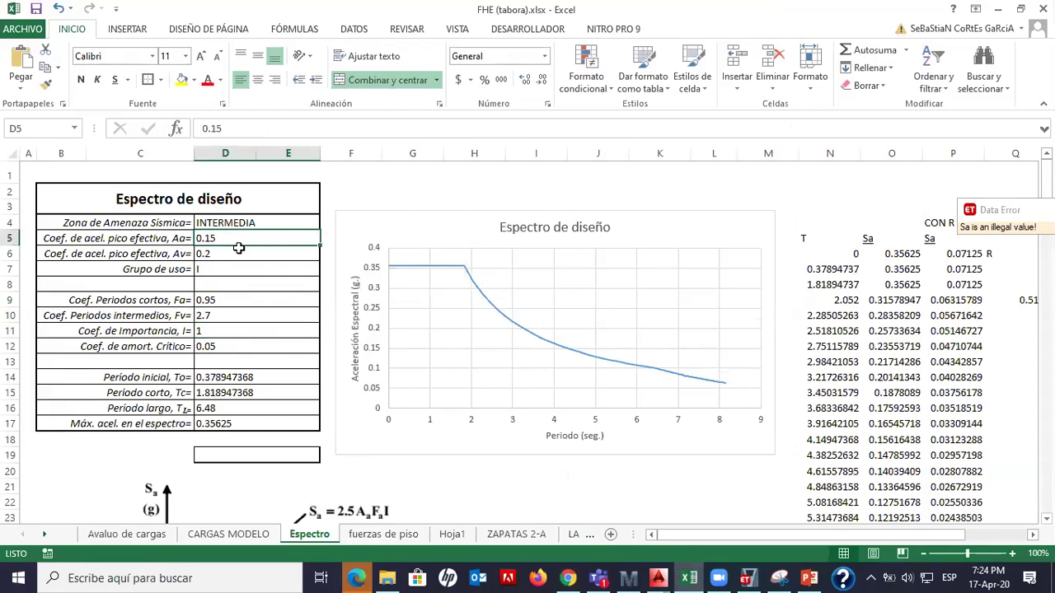
key("alt+Tab")
scroll(389, 408, "down", 1)
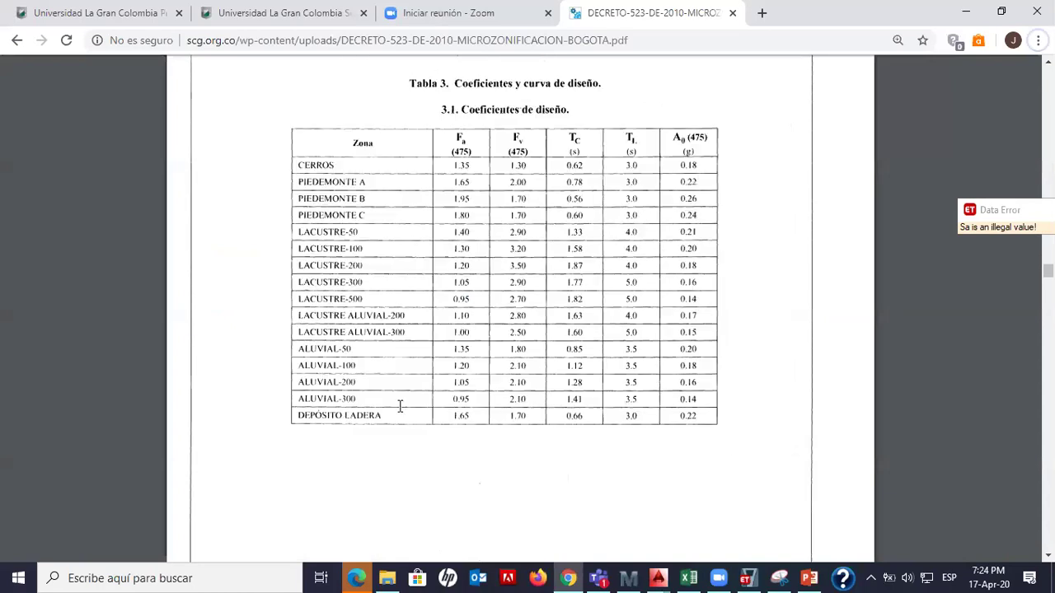
scroll(404, 402, "down", 6)
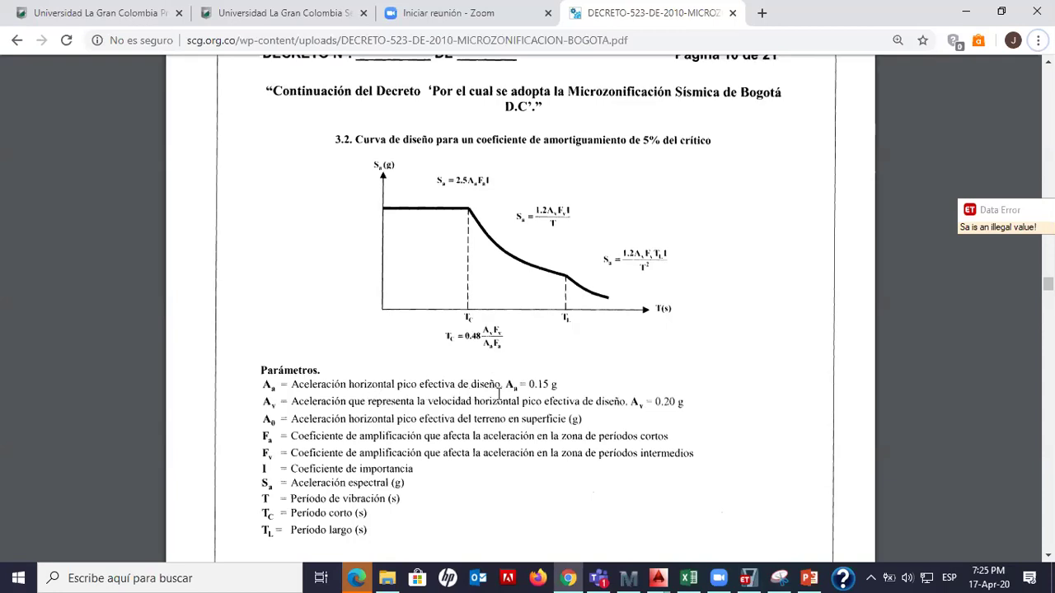
scroll(530, 389, "up", 1, "ctrl")
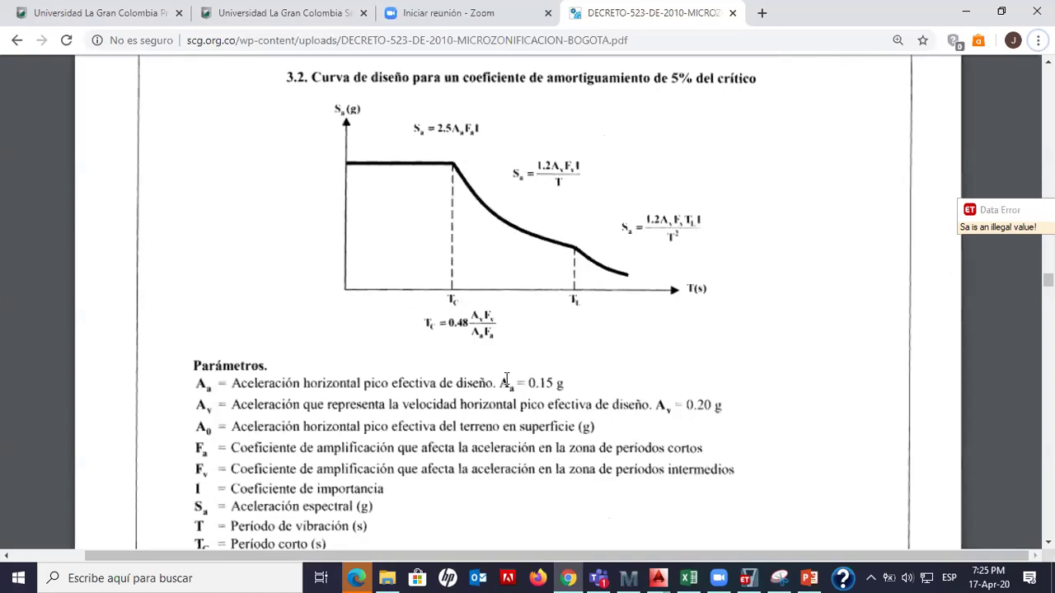
scroll(507, 379, "up", 1, "ctrl")
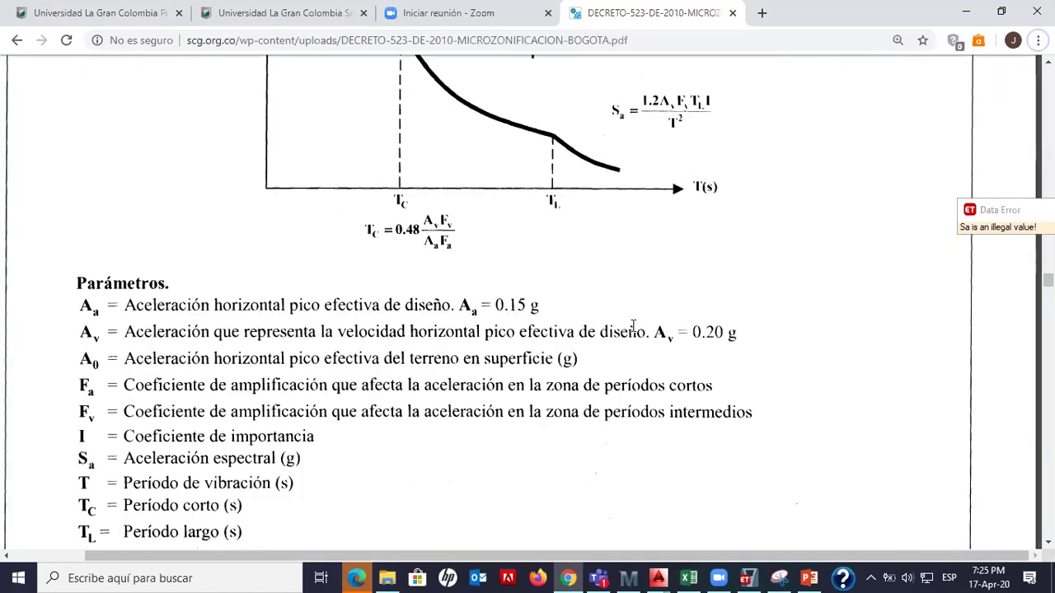
left_click_drag(738, 334, 81, 306)
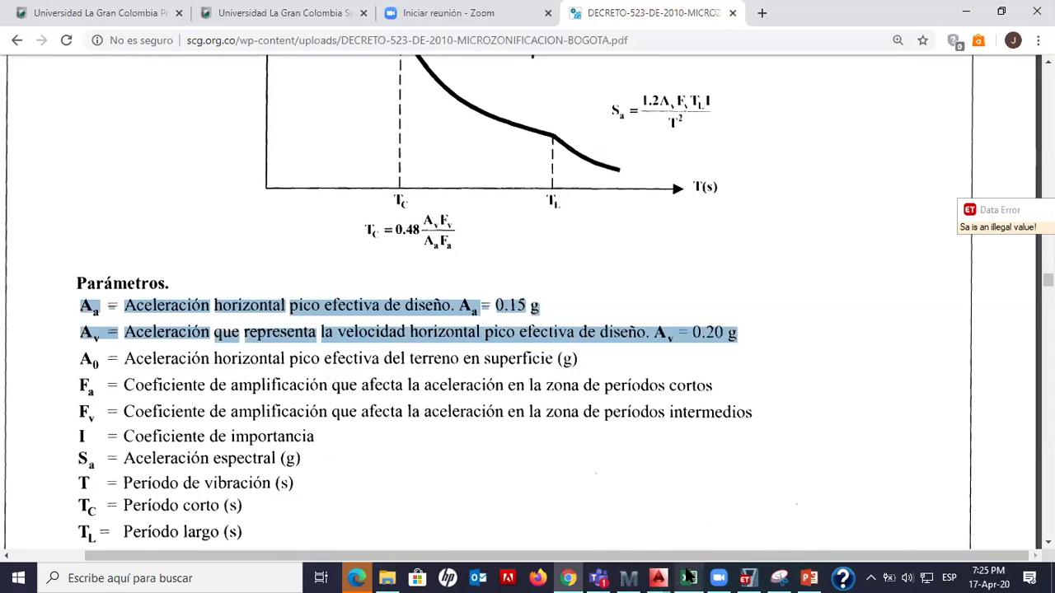
Return to the Excel workbook and check the Aa, Av, seismic hazard zone and use group cells in the Espectro sheet
left_click(689, 577)
left_click(205, 239)
left_click(226, 253)
left_click(224, 237)
left_click(269, 223)
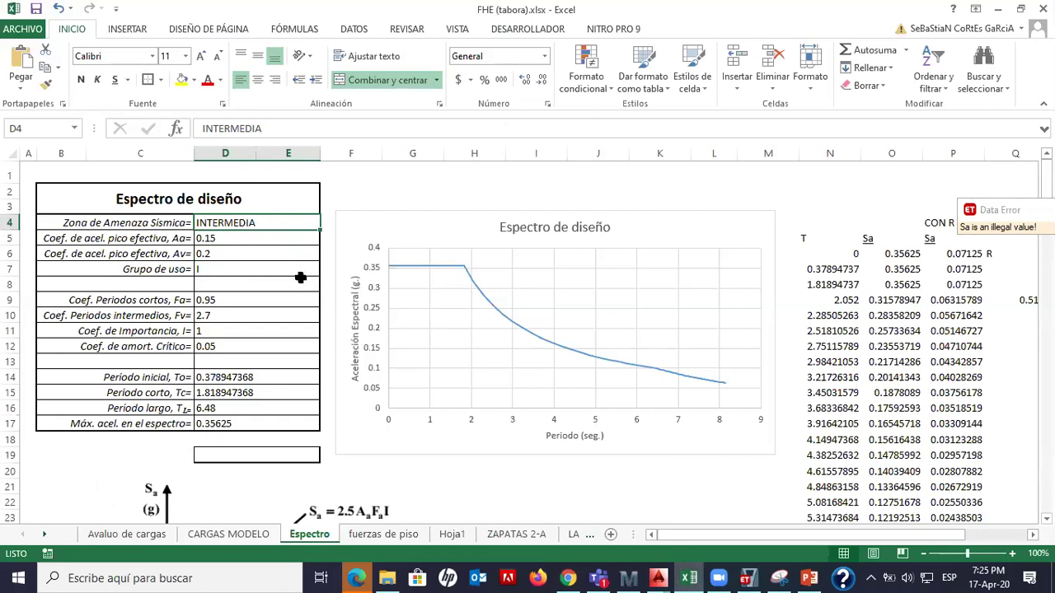
left_click(250, 267)
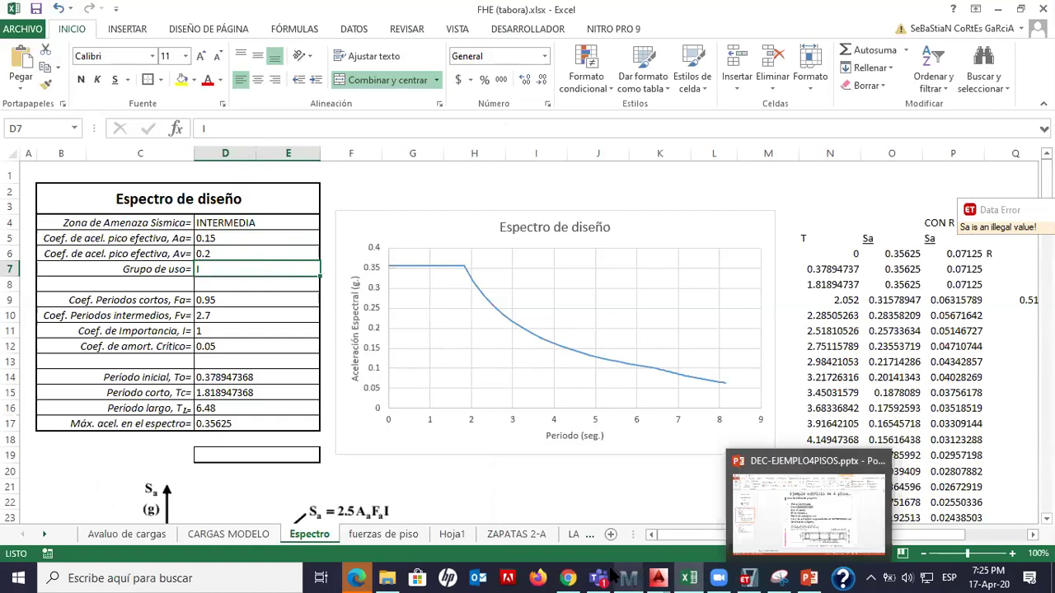
Switch to the NSR 10 titulo A PDF and find Tabla A.2.5-1, the importance coefficient values
mouse_move(358, 576)
left_click(361, 530)
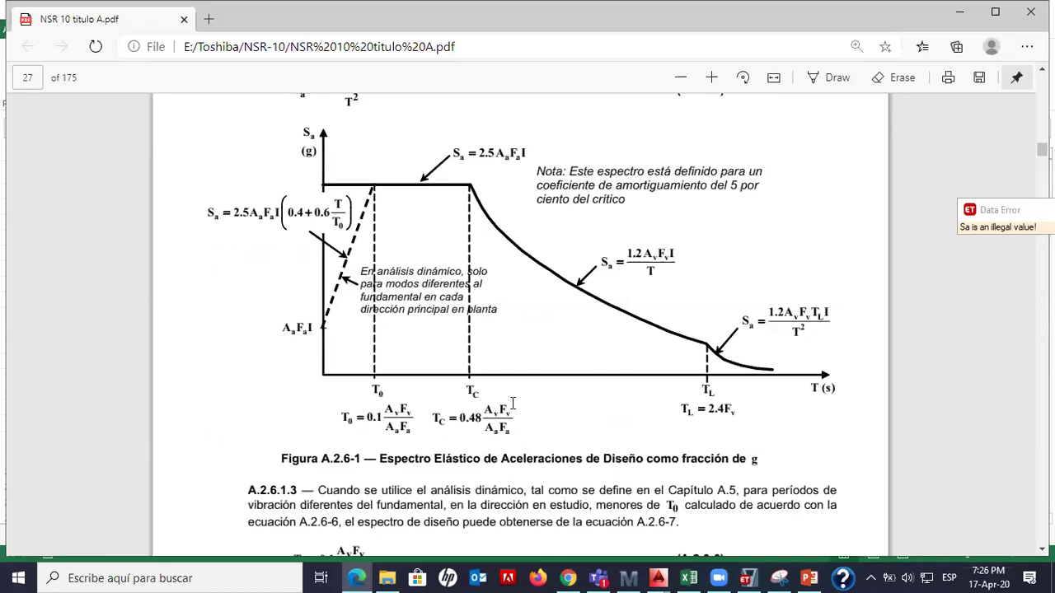
scroll(513, 402, "up", 10)
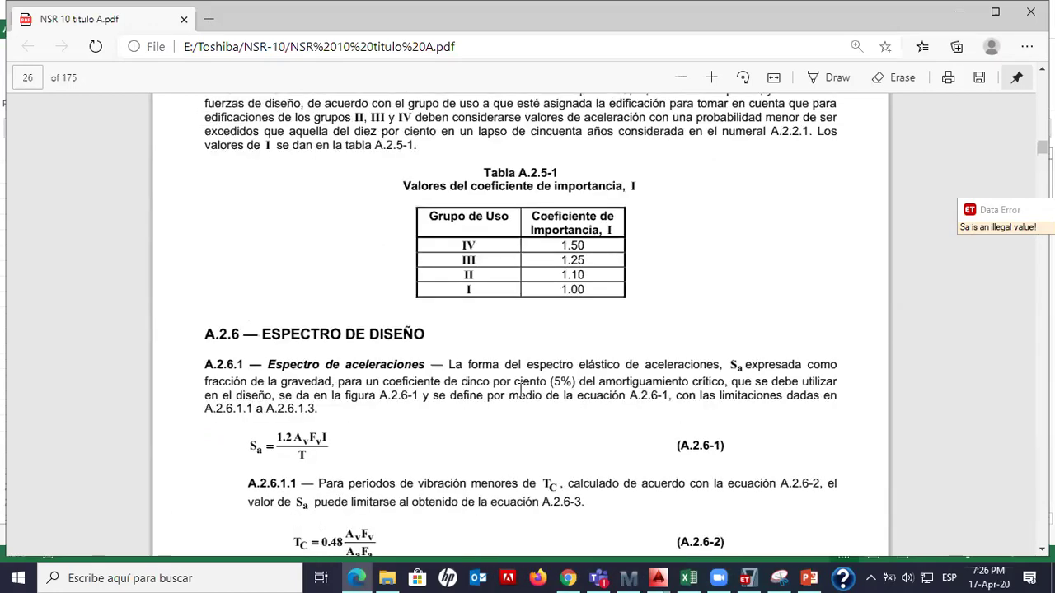
scroll(521, 389, "up", 4)
scroll(484, 324, "down", 3)
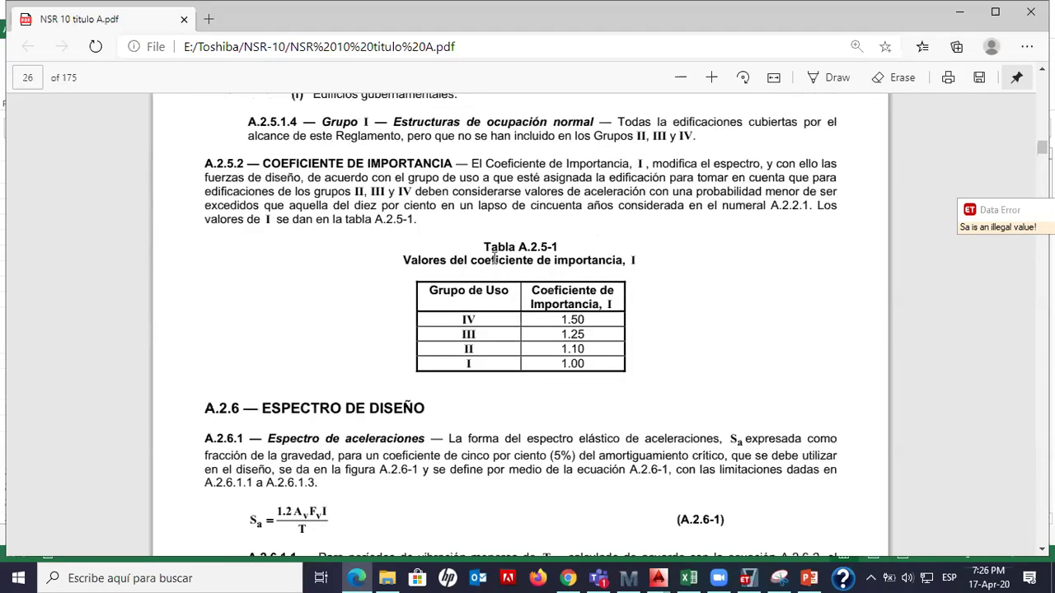
scroll(517, 206, "up", 2, "ctrl")
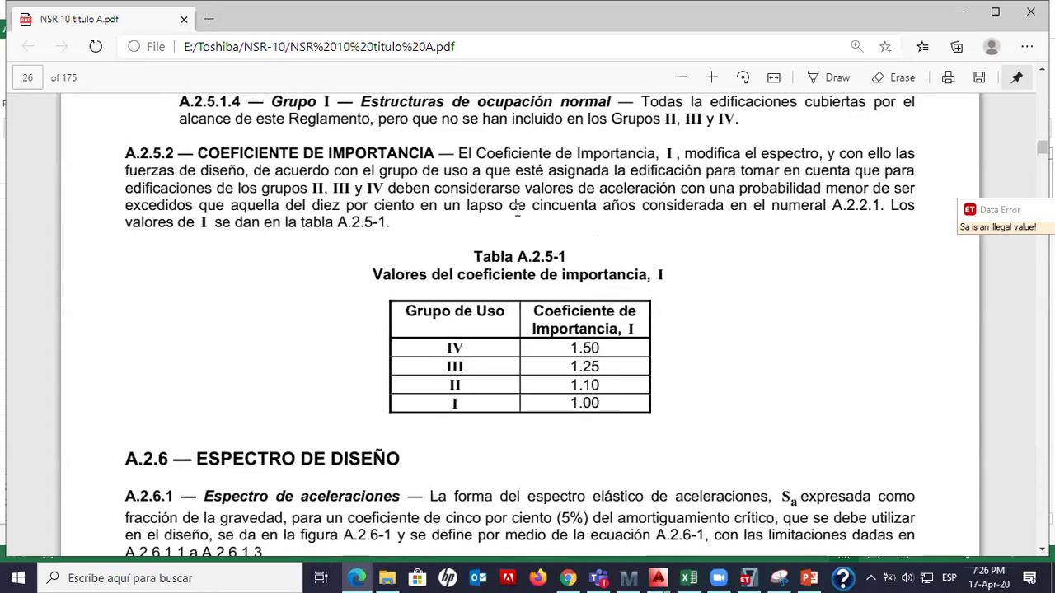
scroll(518, 210, "down", 1, "ctrl")
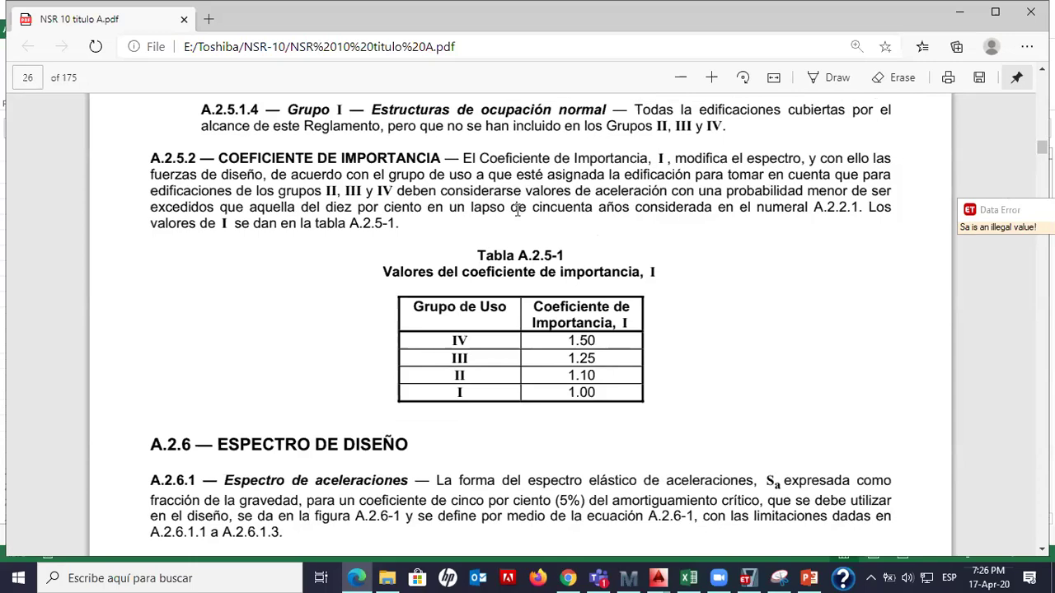
Read the use group definitions in section A.2.5.1 and compare them with the importance coefficients in Tabla A.2.5-1
scroll(487, 214, "up", 5)
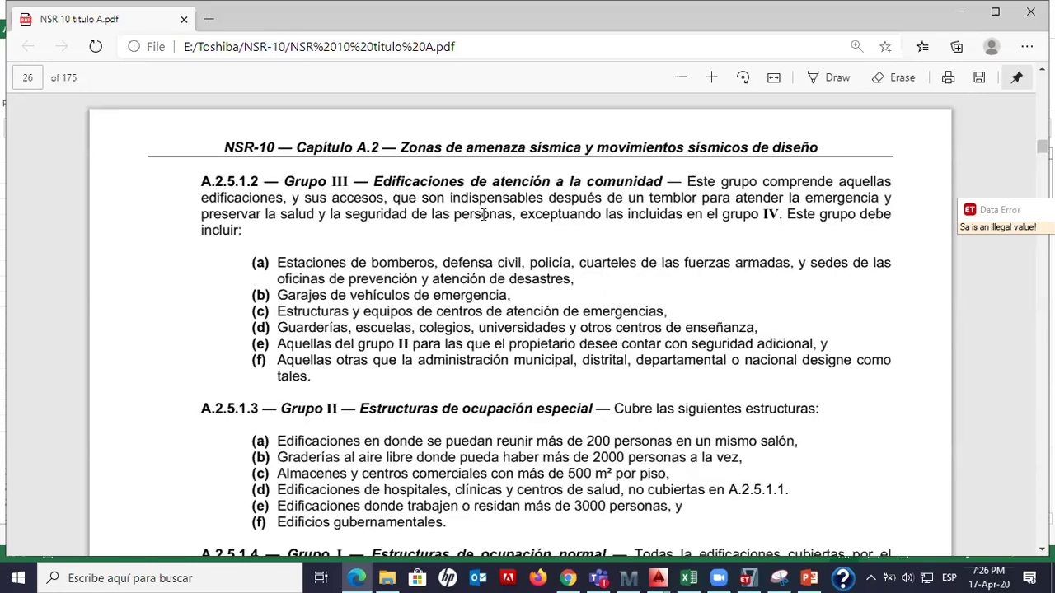
scroll(484, 215, "up", 5)
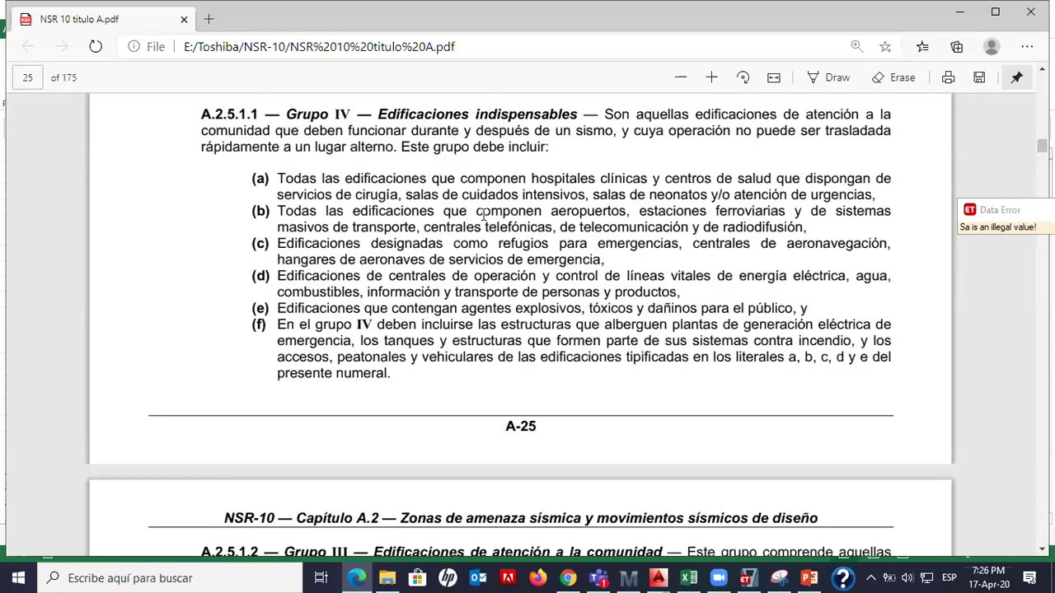
scroll(484, 216, "down", 5)
scroll(485, 216, "down", 3)
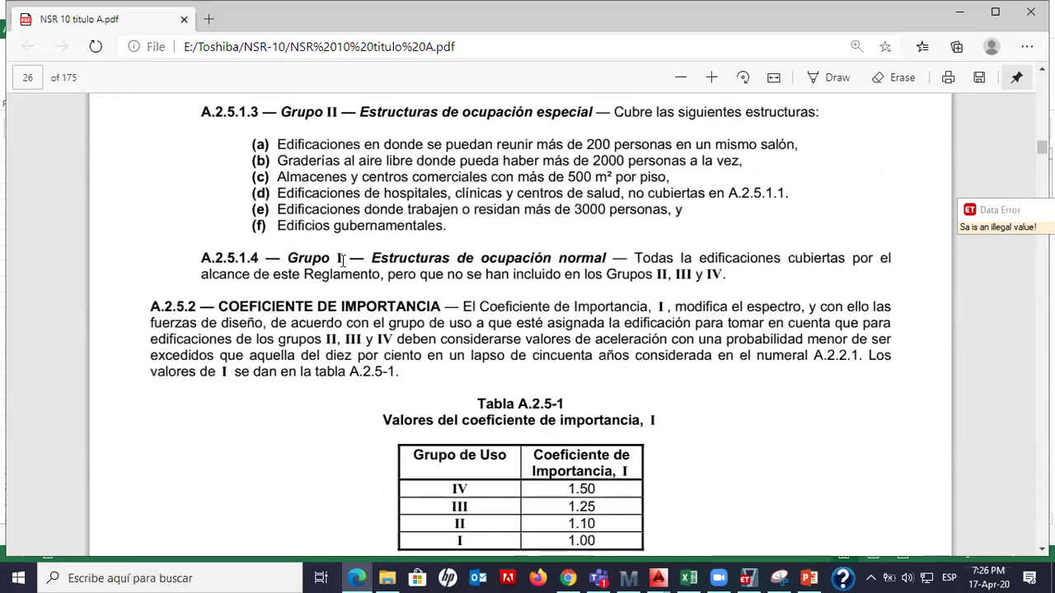
scroll(351, 257, "down", 2)
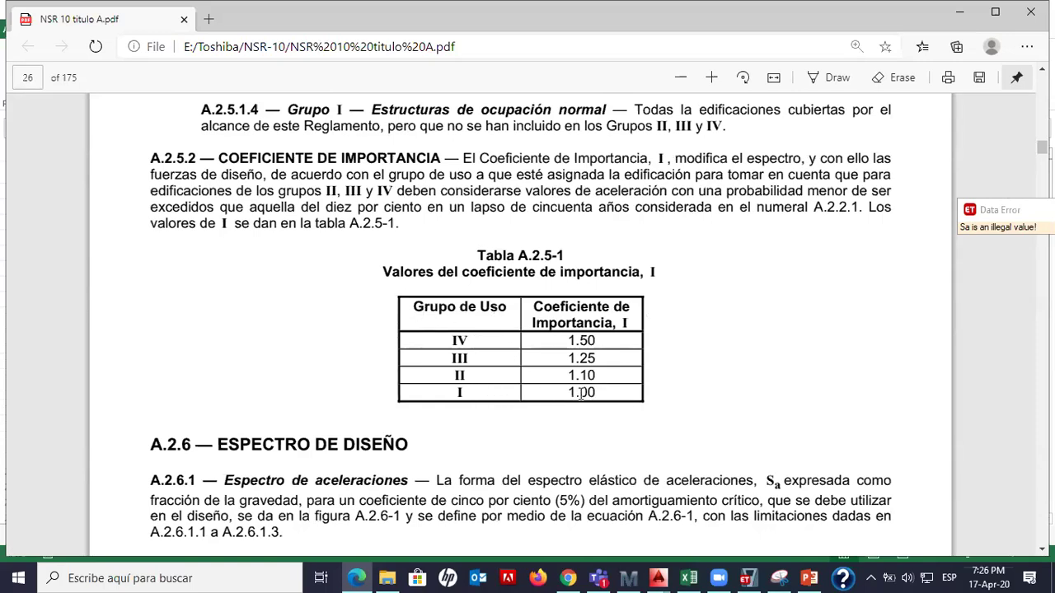
Go back to the Grupo IV definition and highlight "Edificaciones indispensables" and its hospitals, clinics and health centres example
scroll(589, 385, "up", 1)
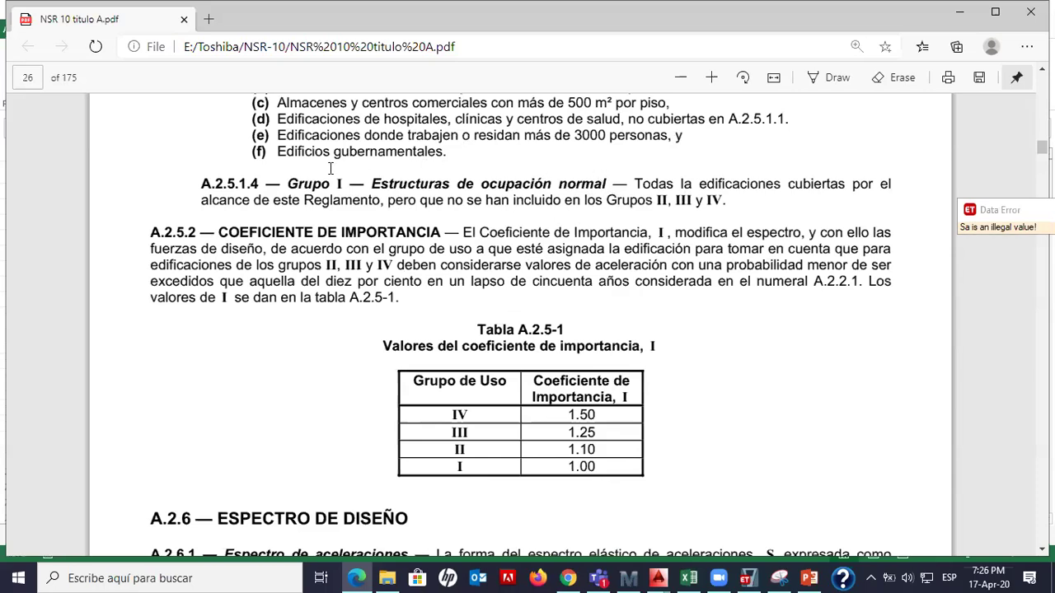
scroll(331, 172, "up", 10)
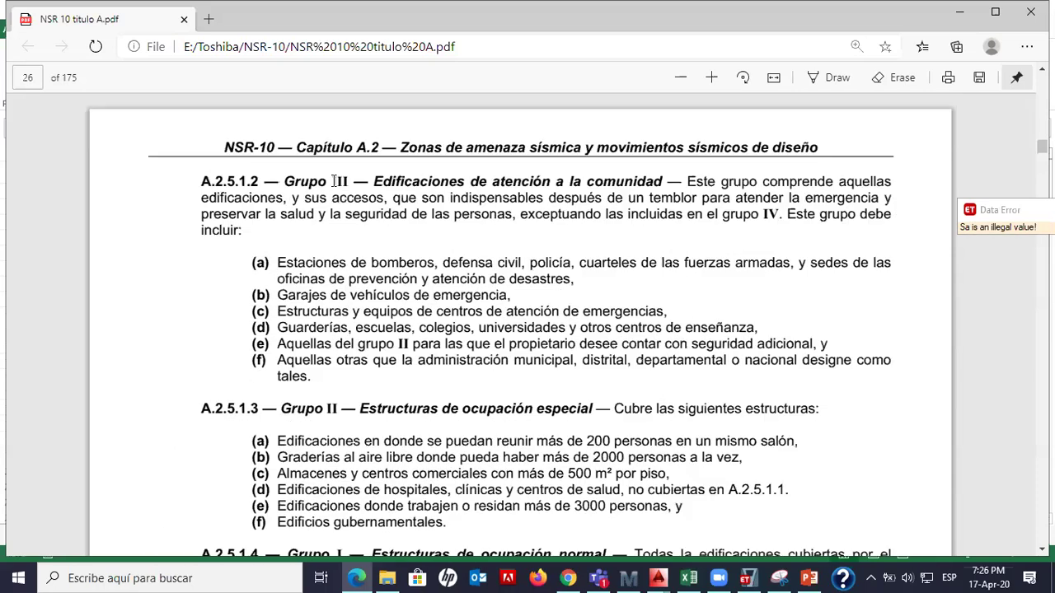
scroll(336, 182, "up", 3)
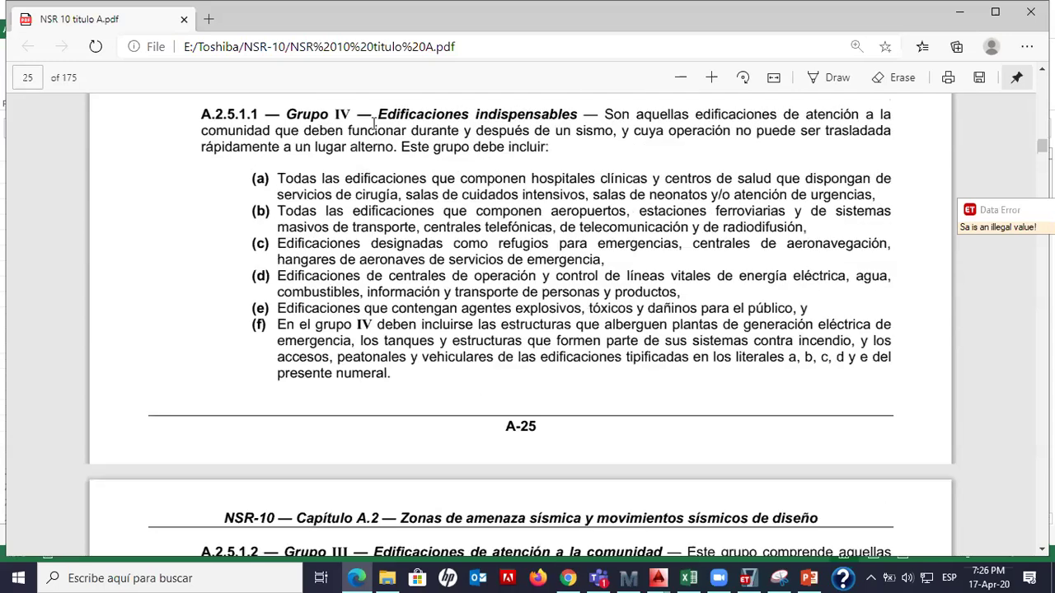
left_click_drag(378, 114, 578, 114)
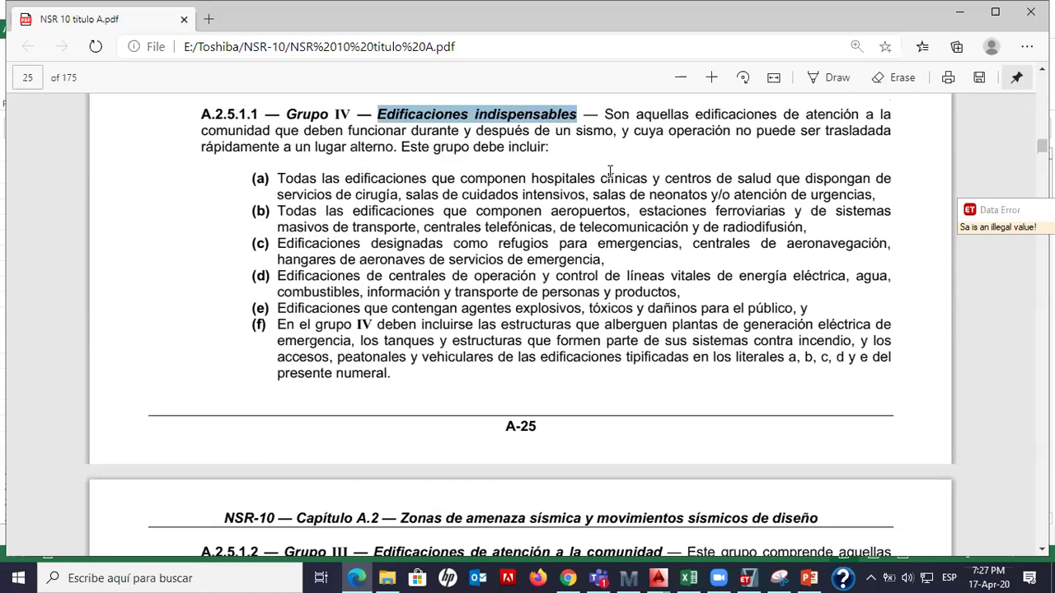
left_click_drag(531, 178, 792, 171)
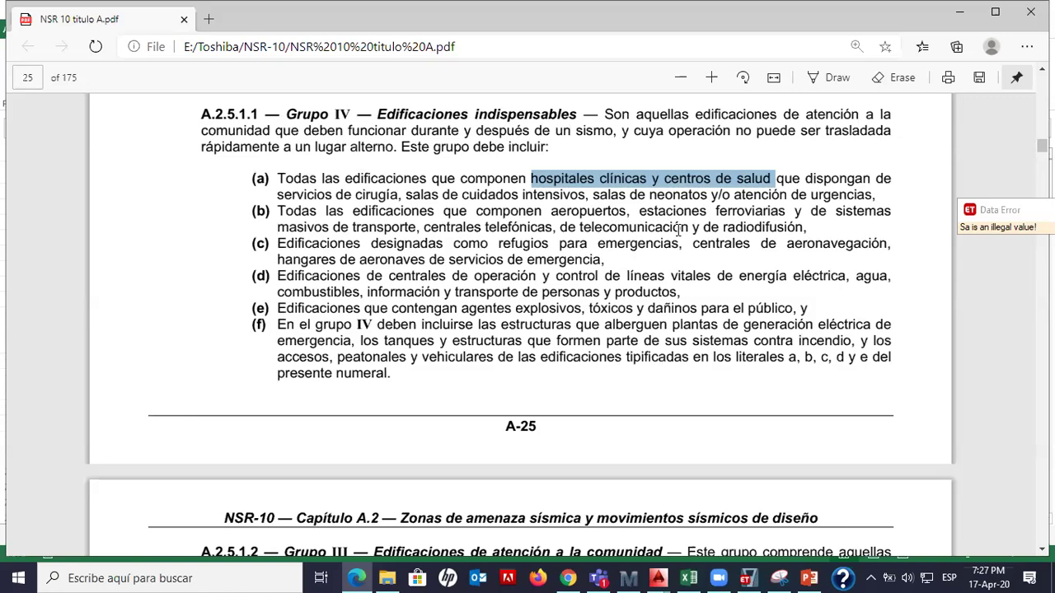
Review the use groups from IV down to I and highlight the Grupo I importance coefficient in Tabla A.2.5-1
scroll(538, 269, "down", 7)
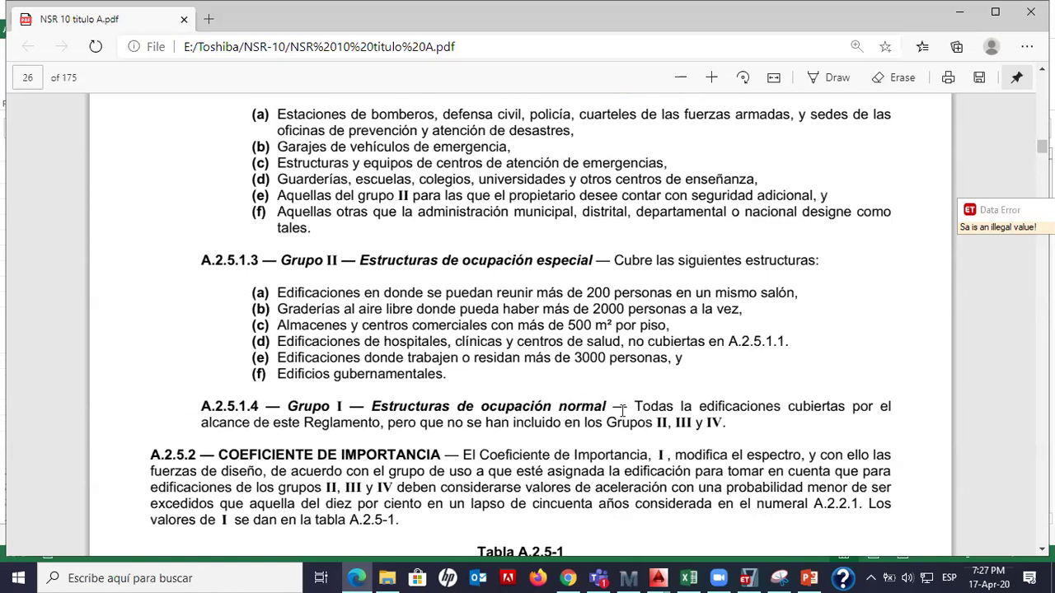
scroll(622, 412, "up", 3)
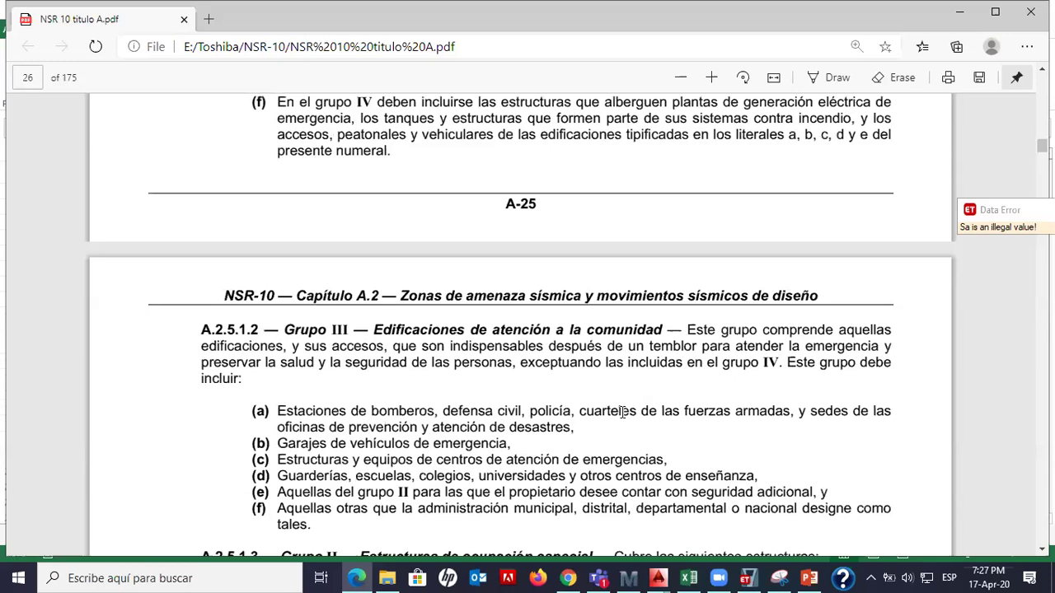
scroll(623, 412, "up", 3)
left_click(601, 234)
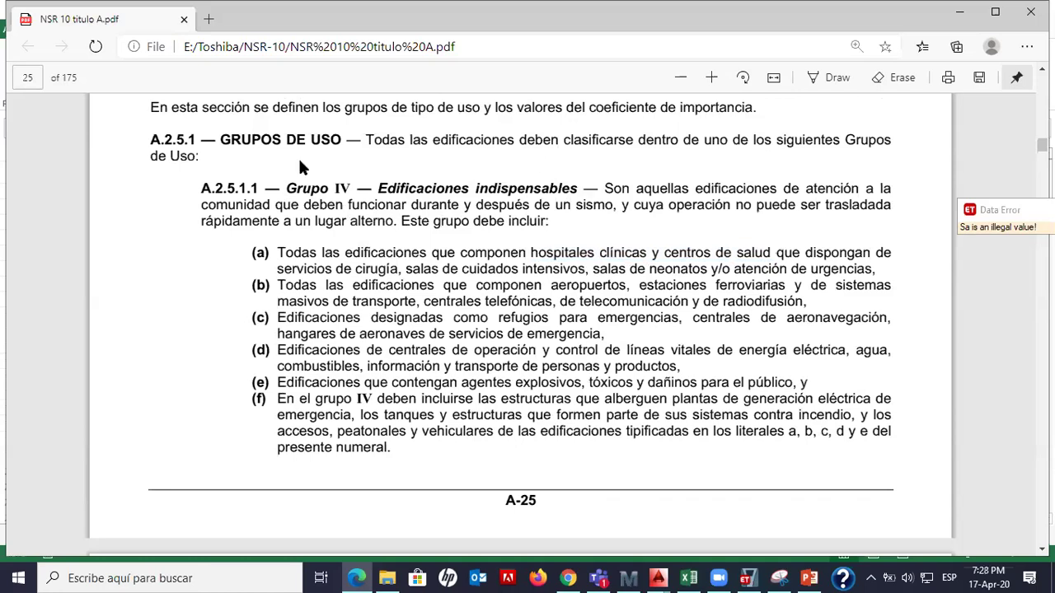
scroll(419, 260, "down", 2)
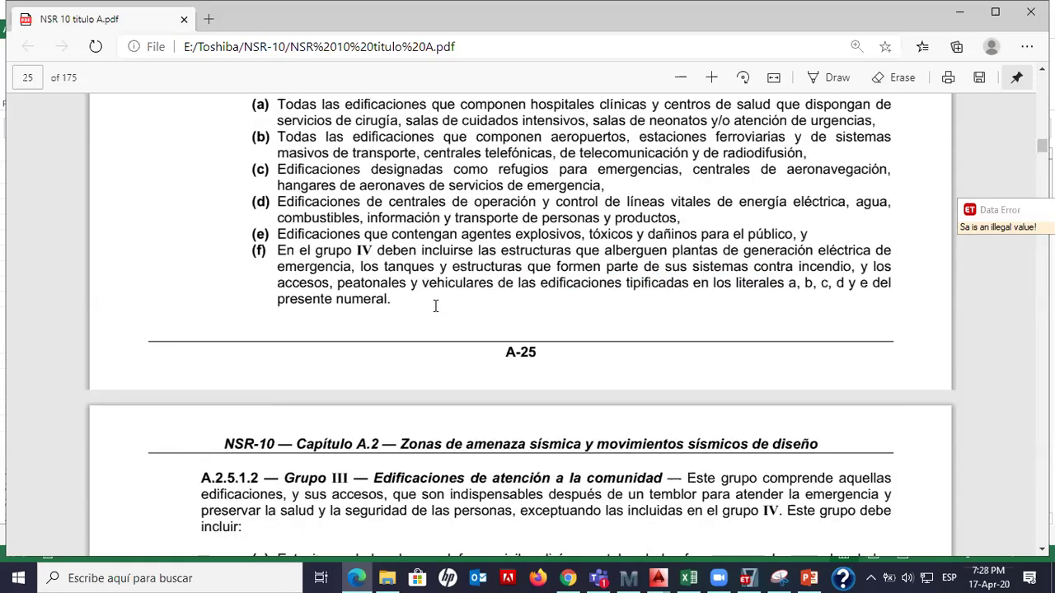
scroll(537, 312, "down", 5)
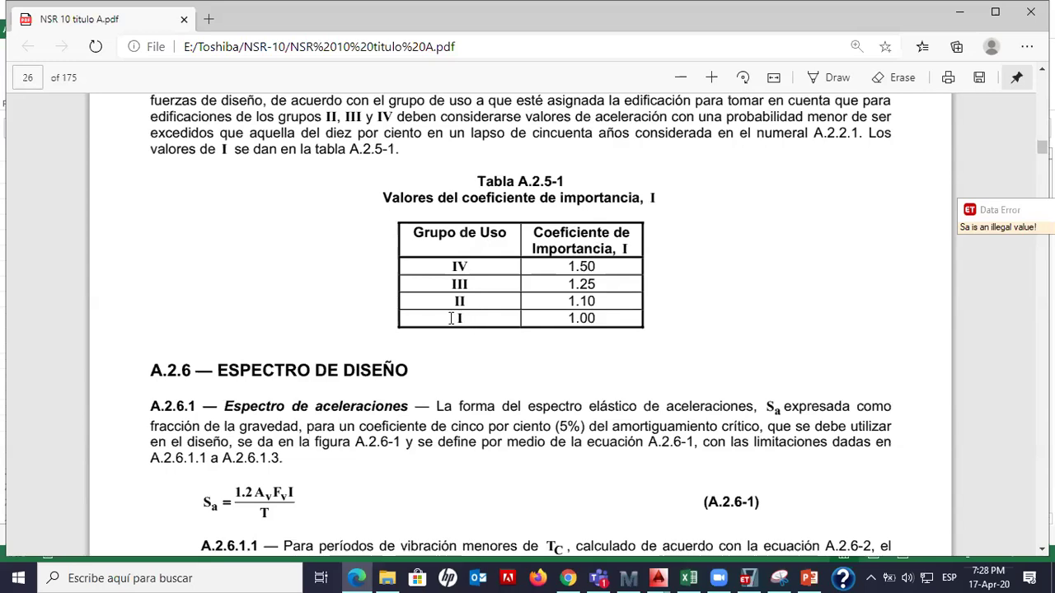
scroll(464, 318, "up", 2)
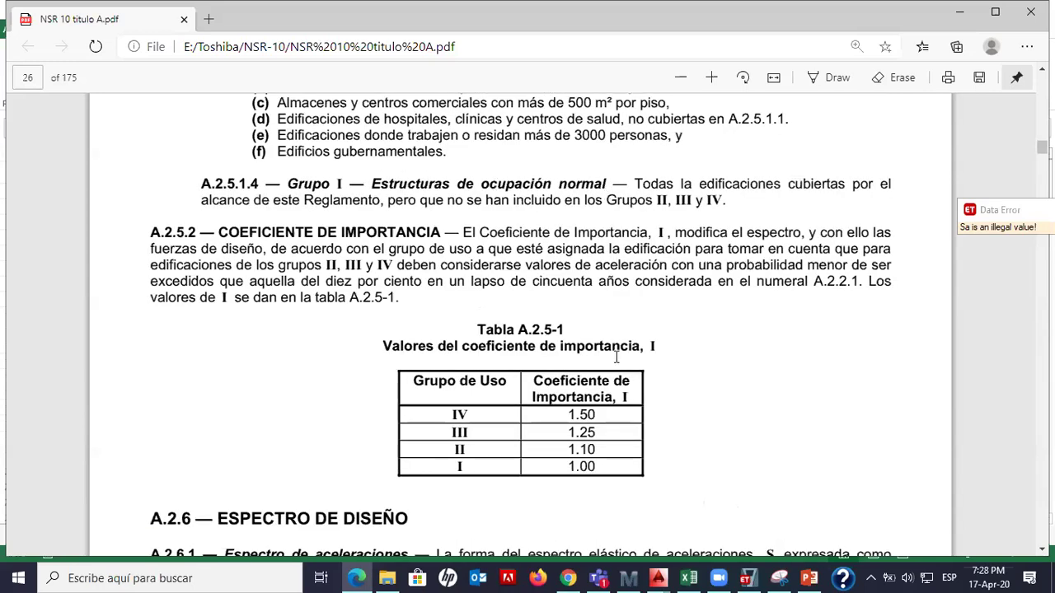
left_click_drag(601, 469, 563, 469)
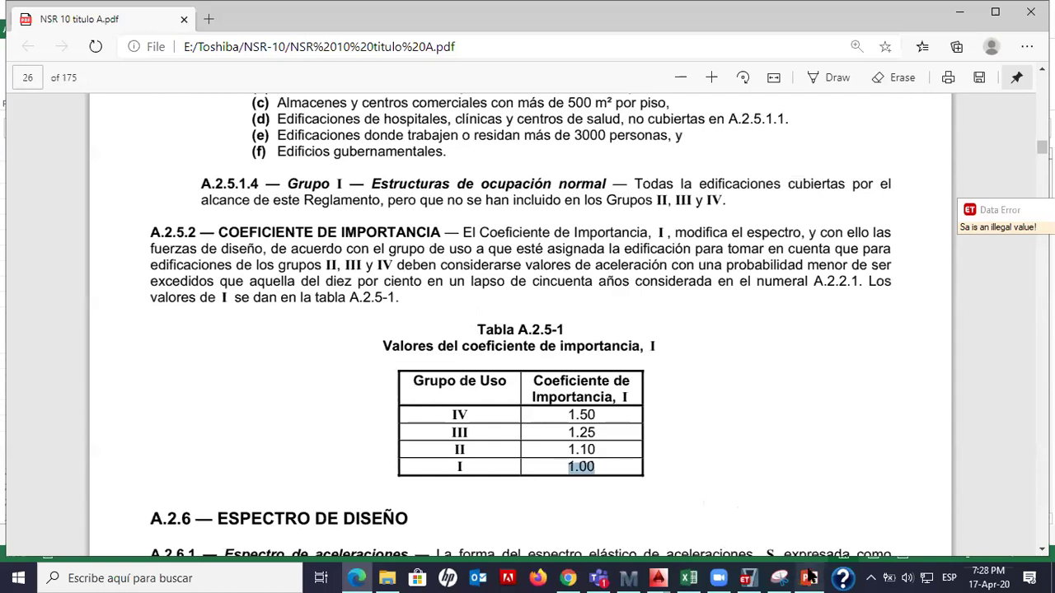
Return to the Excel workbook and check the use group, the importance coefficient formula and the critical damping coefficient
left_click(689, 578)
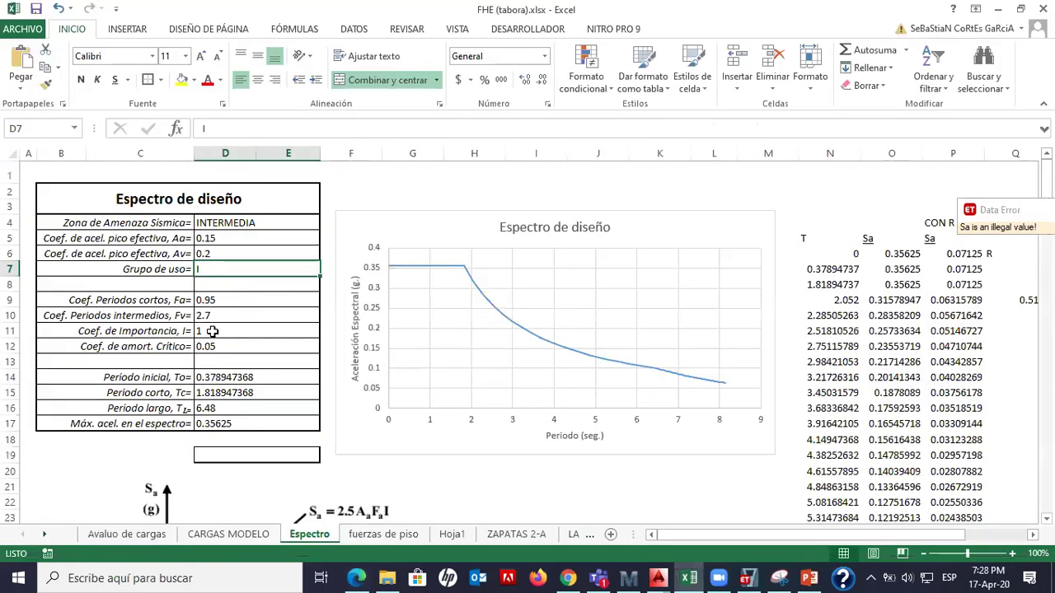
left_click(212, 331)
left_click(225, 271)
left_click(224, 330)
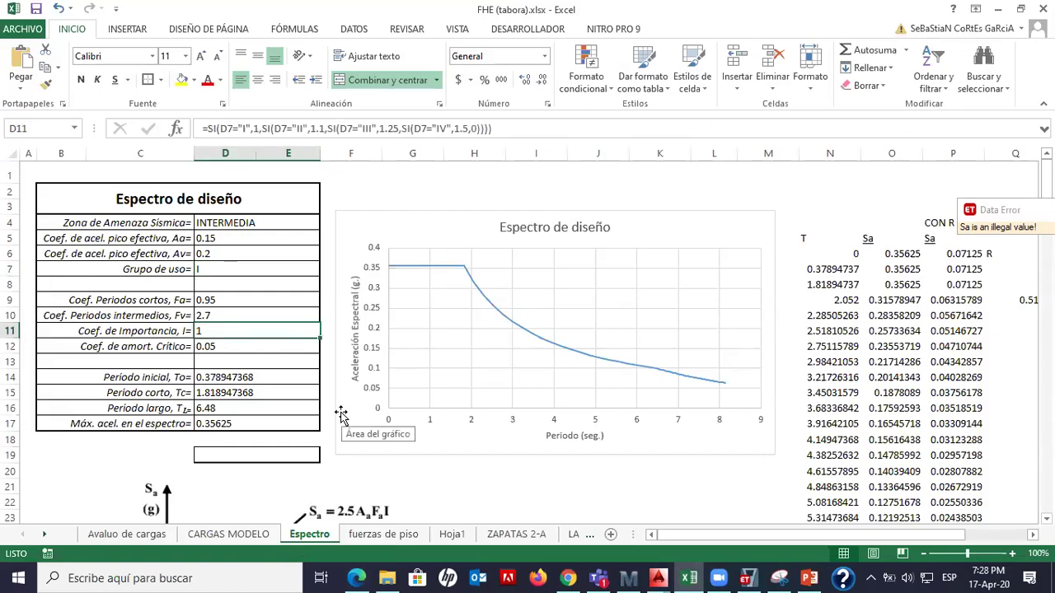
left_click(228, 346)
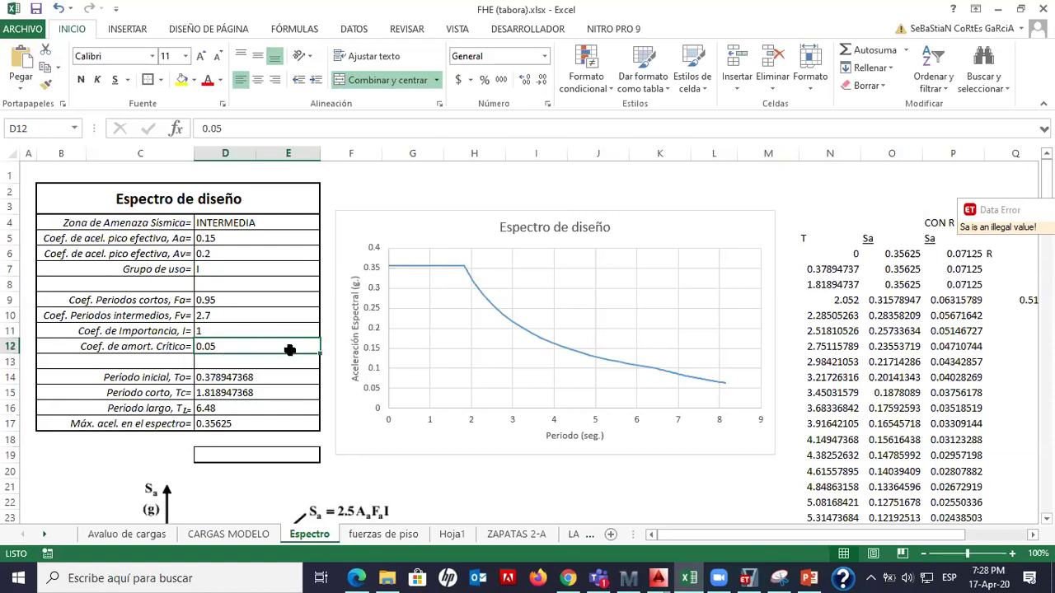
Inspect the initial period To formula and compare its coefficients with the T0 and TC equations in the spectrum figure
left_click(271, 377)
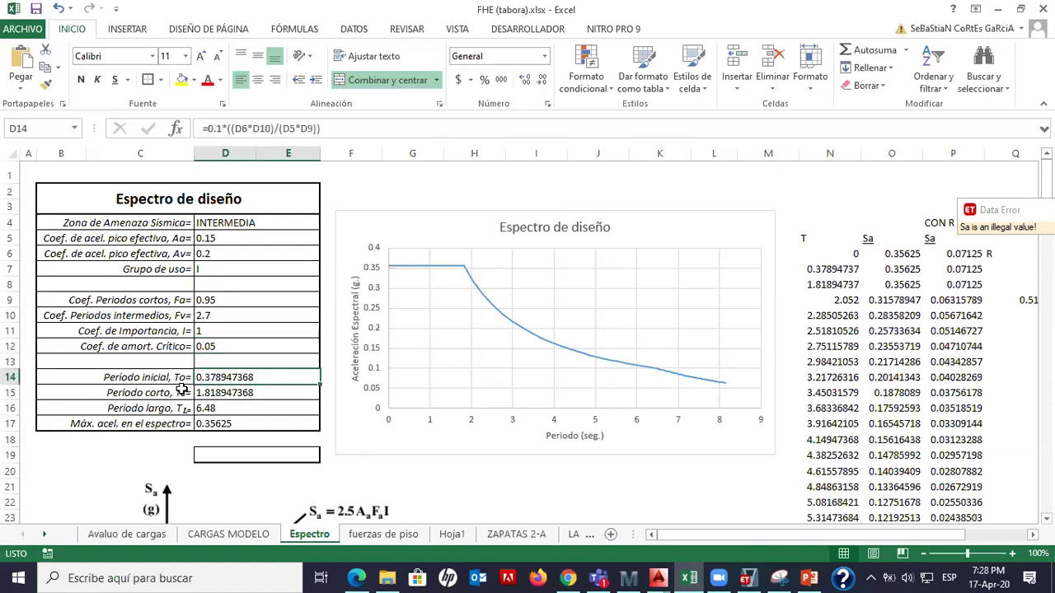
scroll(181, 389, "down", 7)
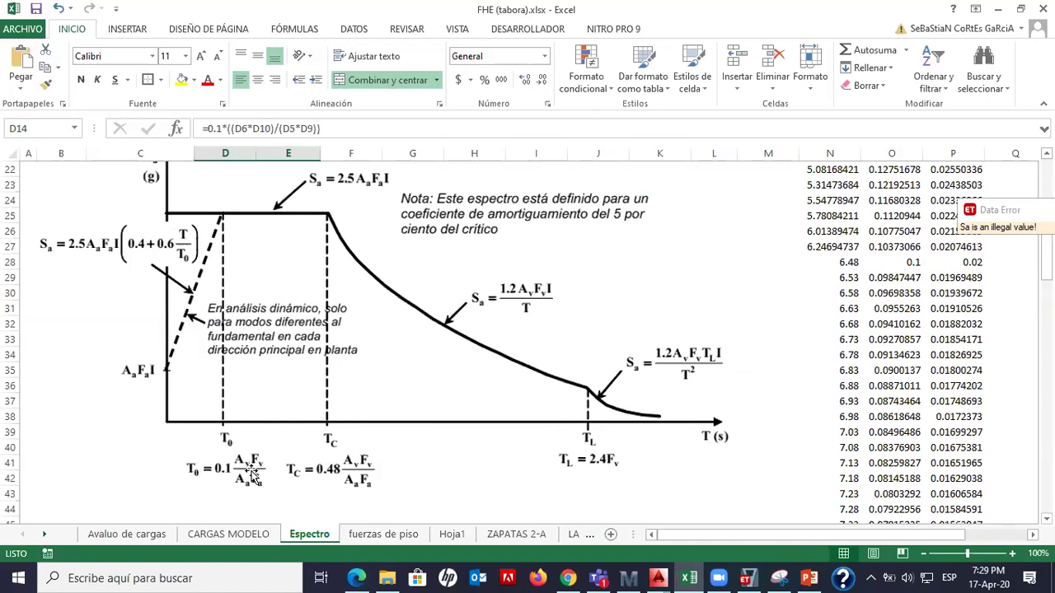
scroll(239, 468, "up", 7)
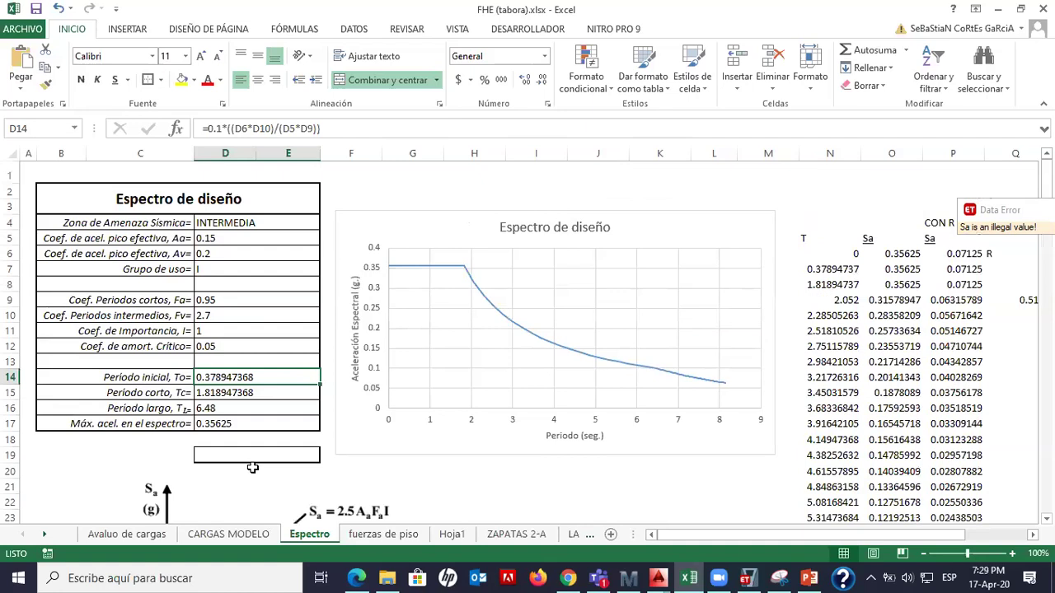
scroll(246, 387, "down", 1)
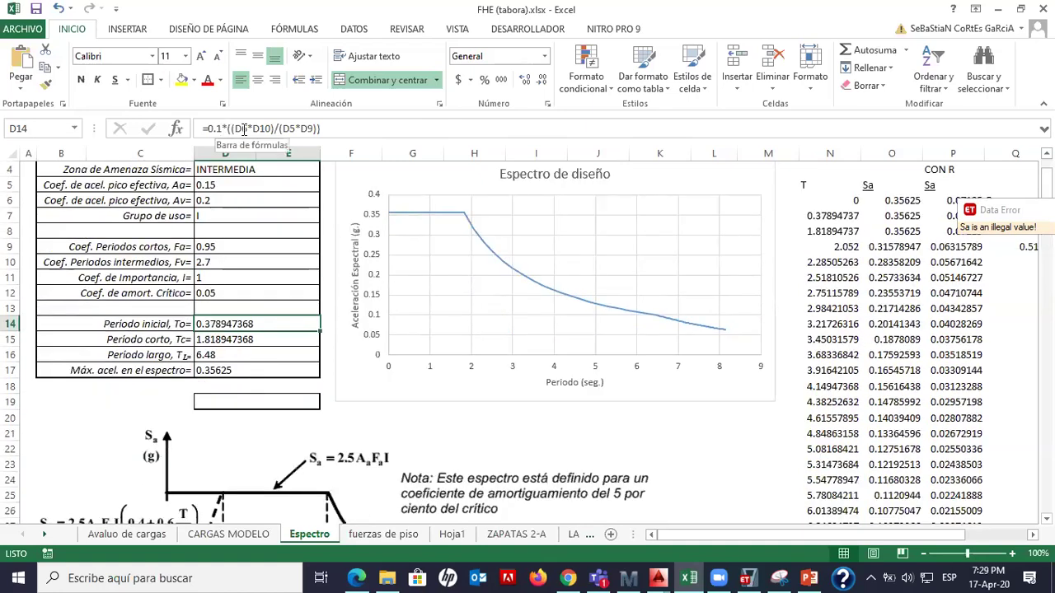
left_click(335, 131)
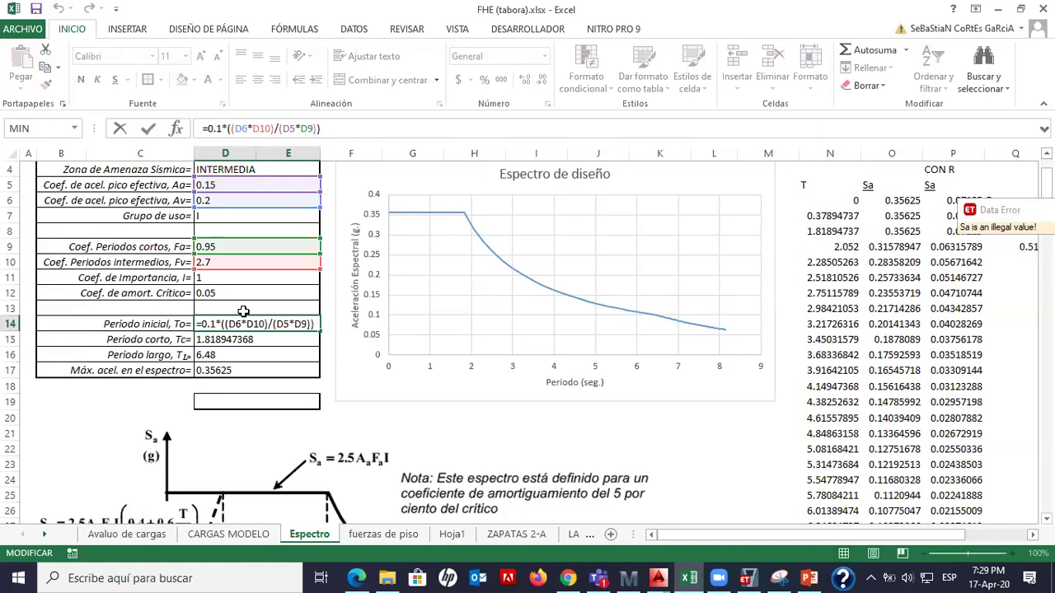
scroll(257, 347, "down", 8)
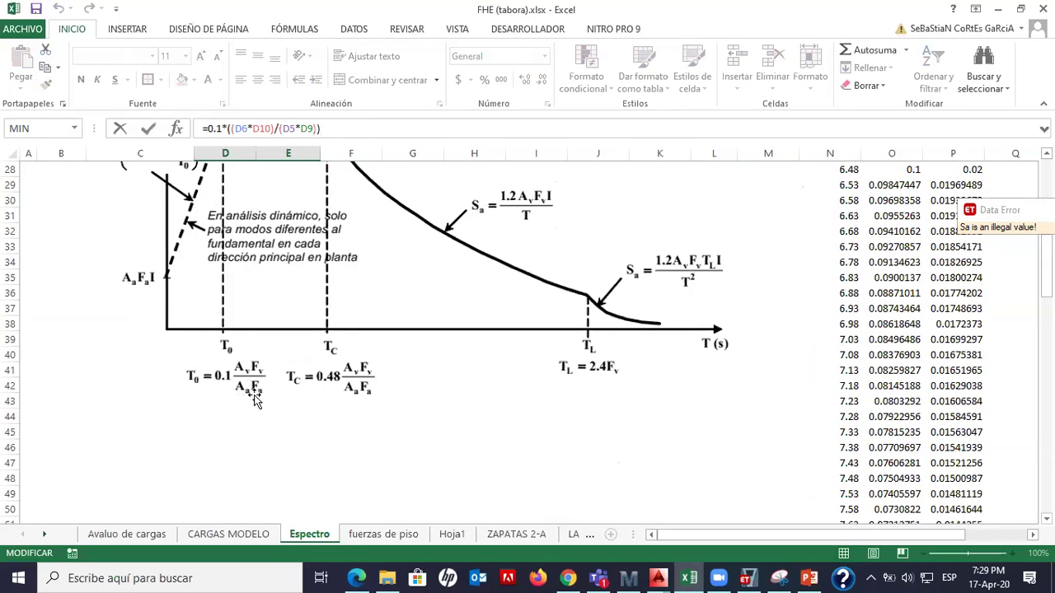
scroll(257, 403, "up", 8)
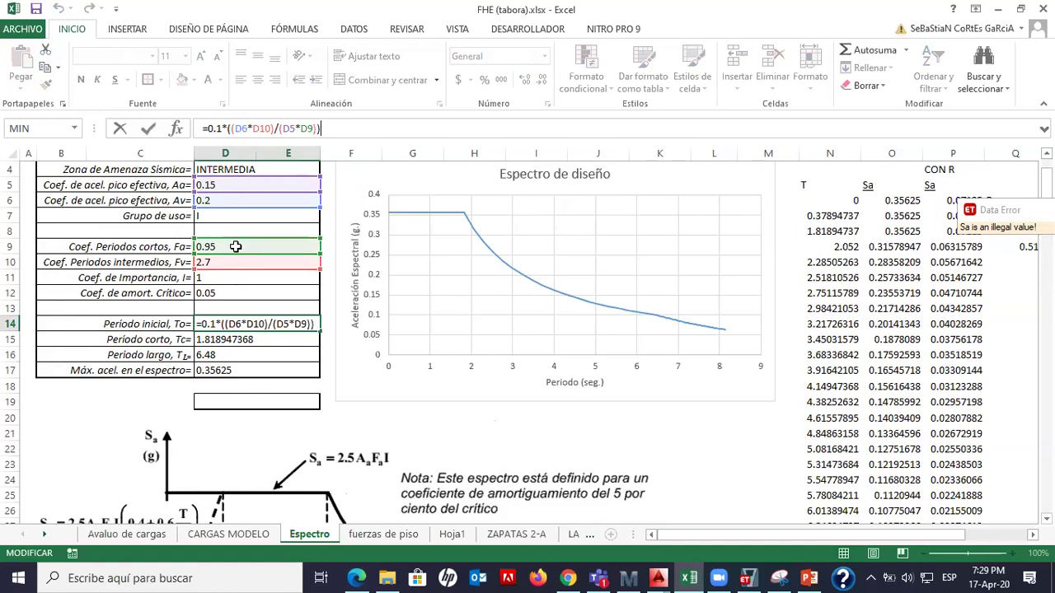
key("Escape")
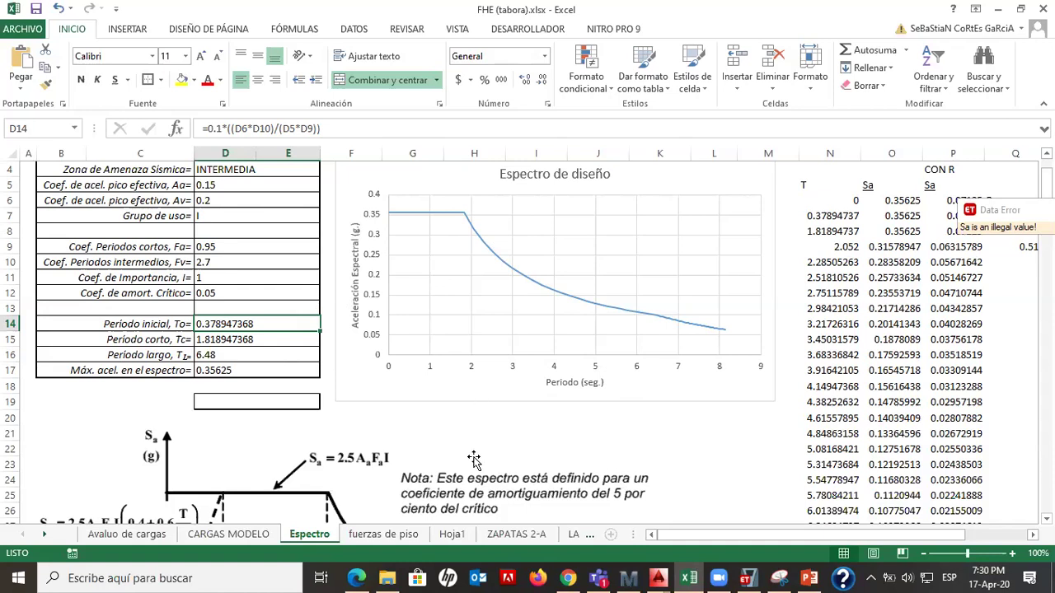
scroll(464, 458, "down", 4)
scroll(464, 458, "down", 3)
scroll(334, 412, "up", 1)
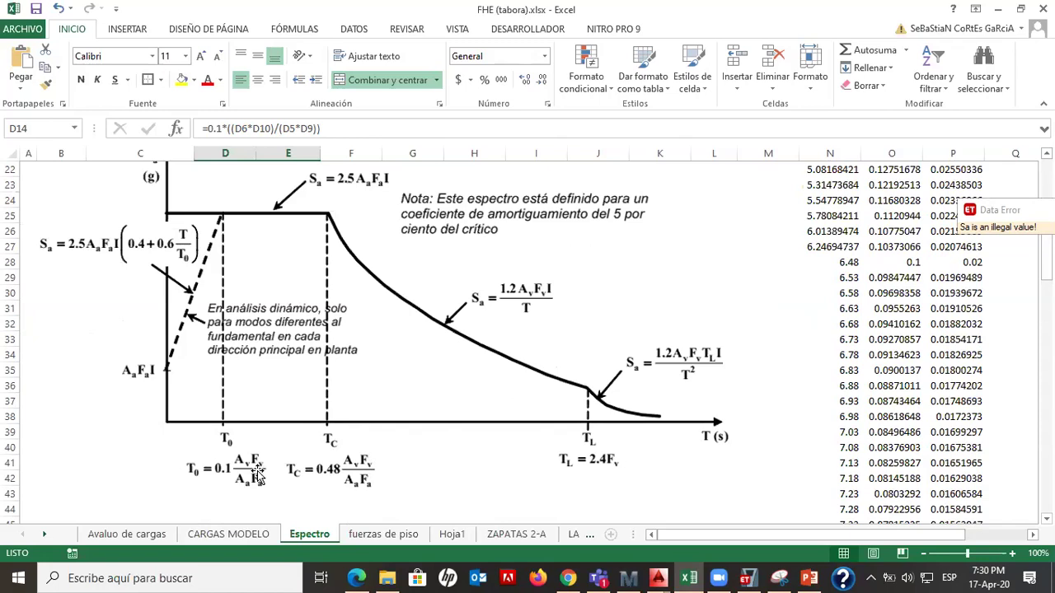
scroll(317, 481, "up", 6)
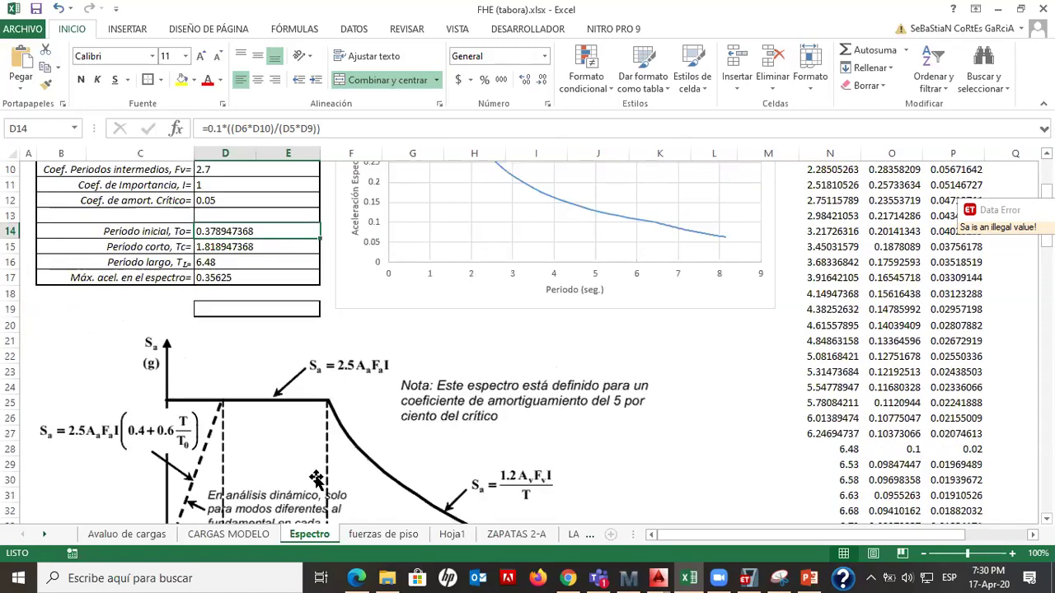
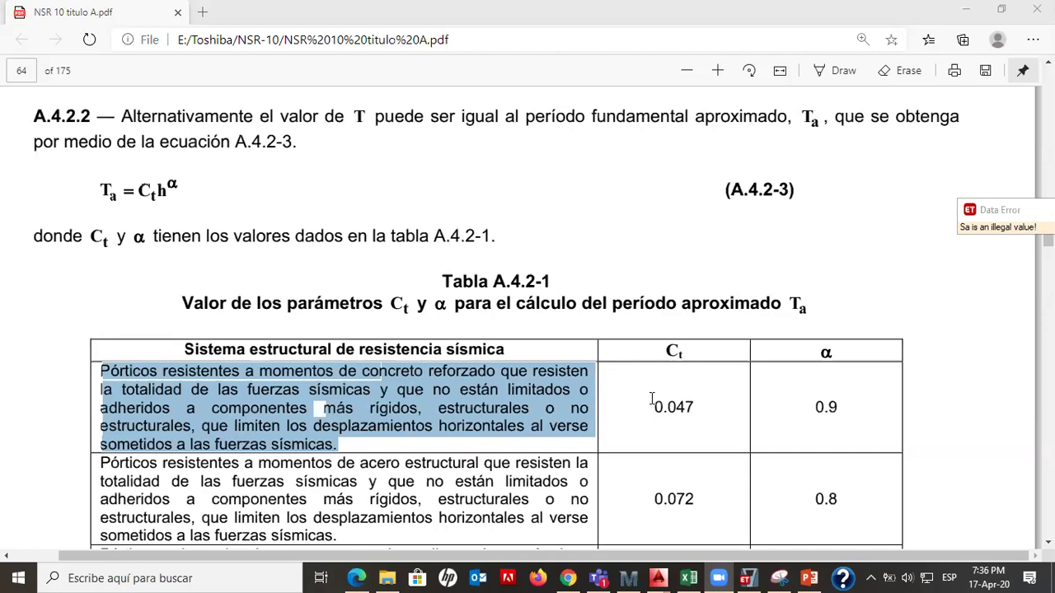
Highlight the Ct value 0.047 in the NSR-10 PDF and snip equation A.4.2-3 with Tabla A.4.2-1's reinforced concrete frame row
left_click_drag(653, 405, 697, 407)
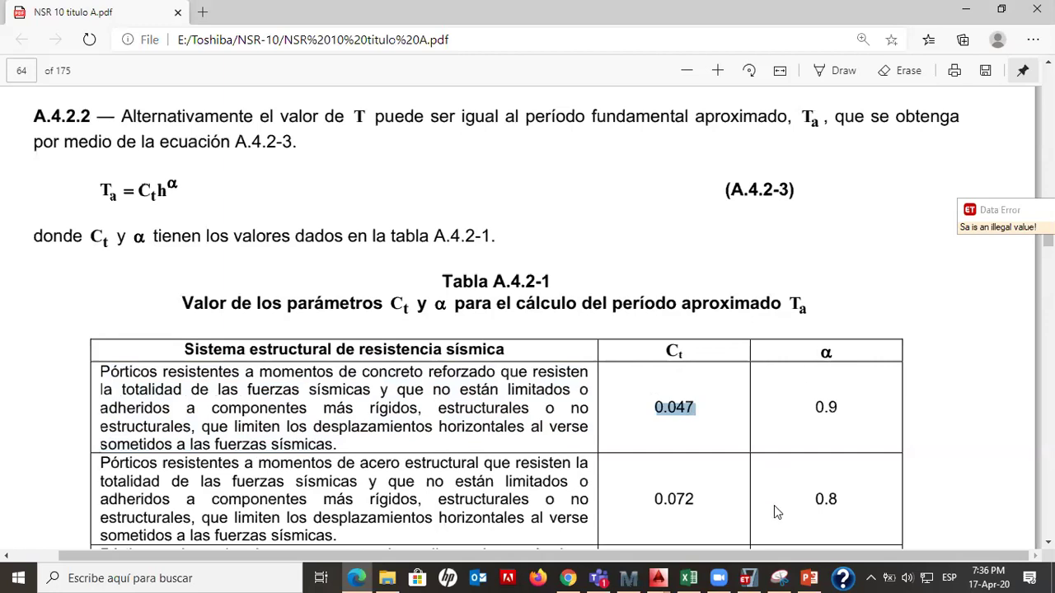
left_click(778, 578)
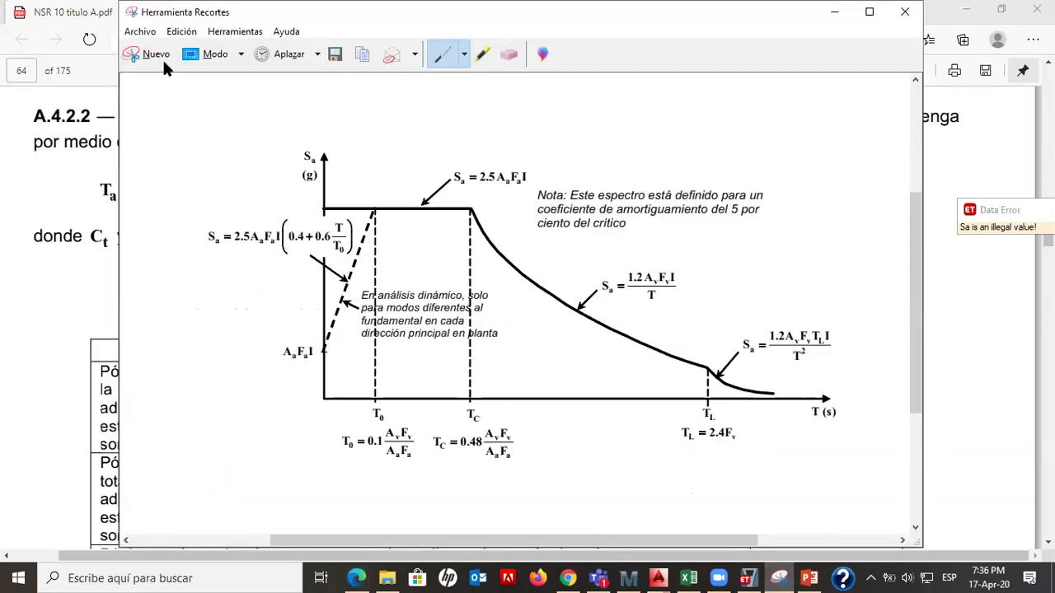
left_click(162, 58)
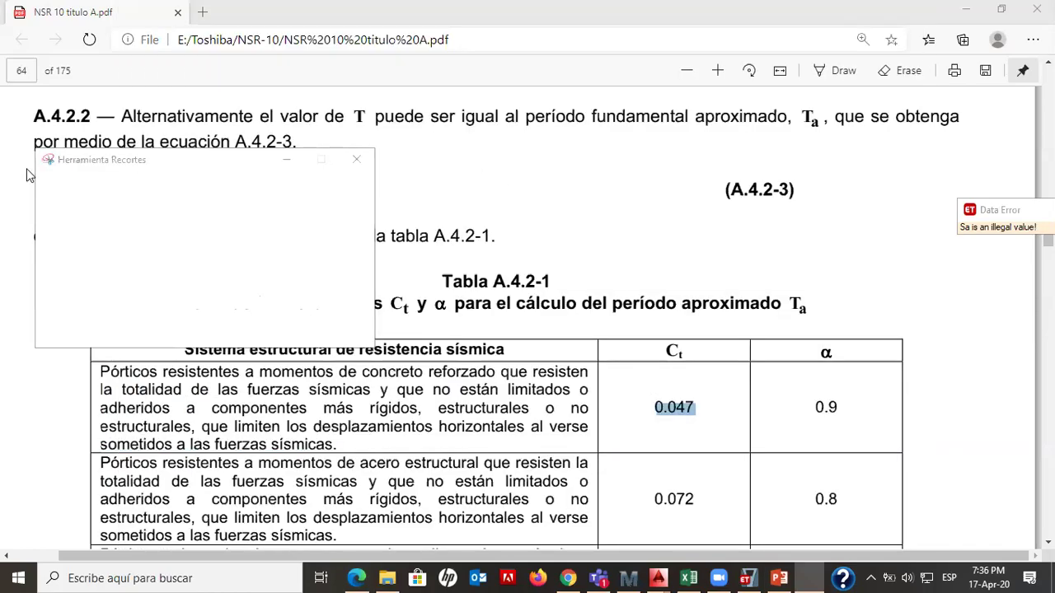
left_click_drag(28, 168, 911, 452)
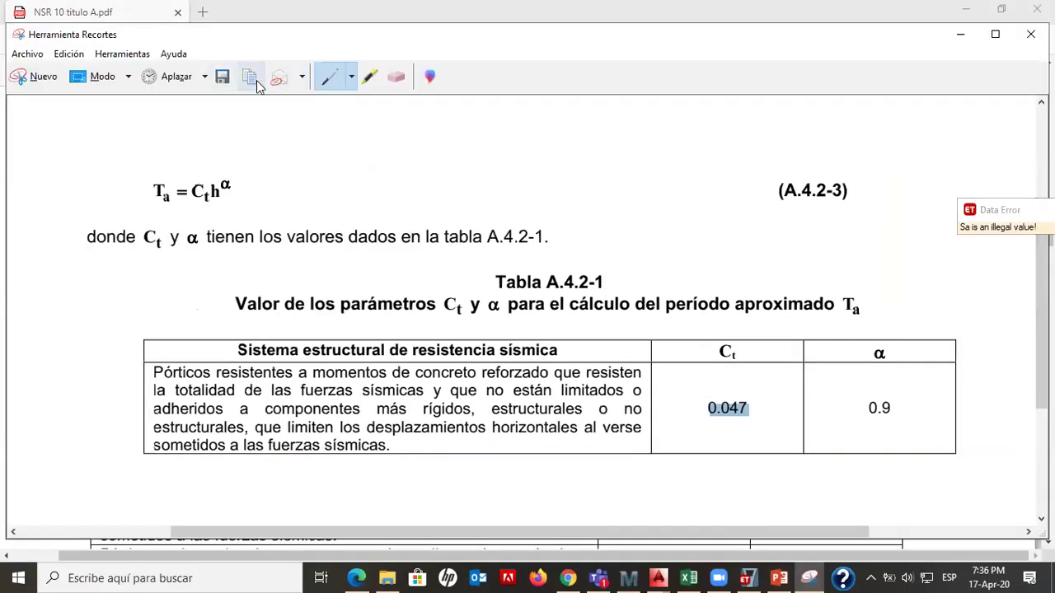
Switch to the Excel workbook, paste the snip below the spectrum figure on the Espectro sheet, shrink it and leave free rows above it
left_click(688, 578)
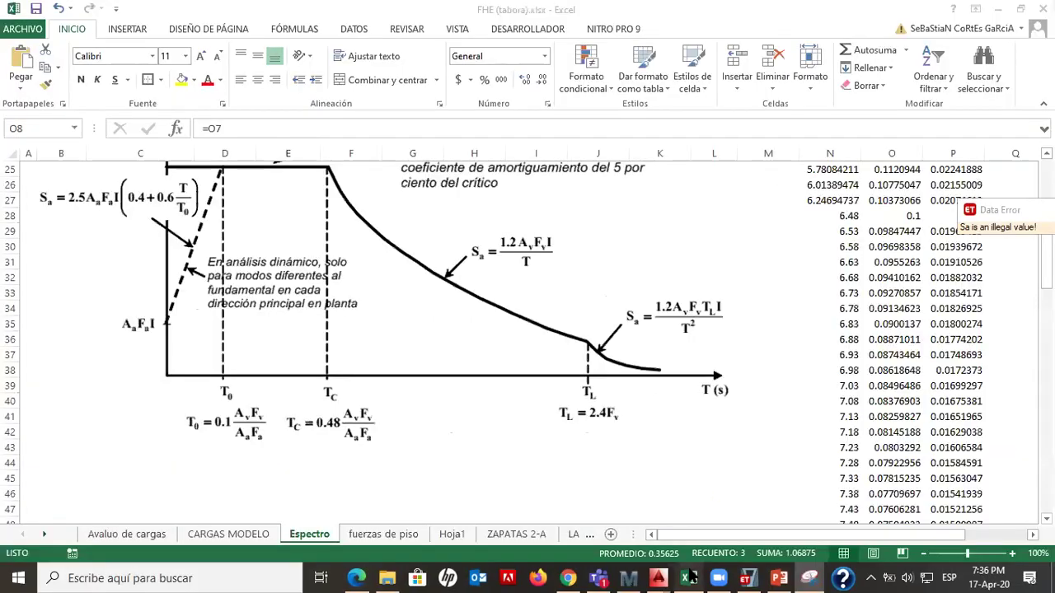
scroll(419, 424, "down", 5)
left_click(55, 334)
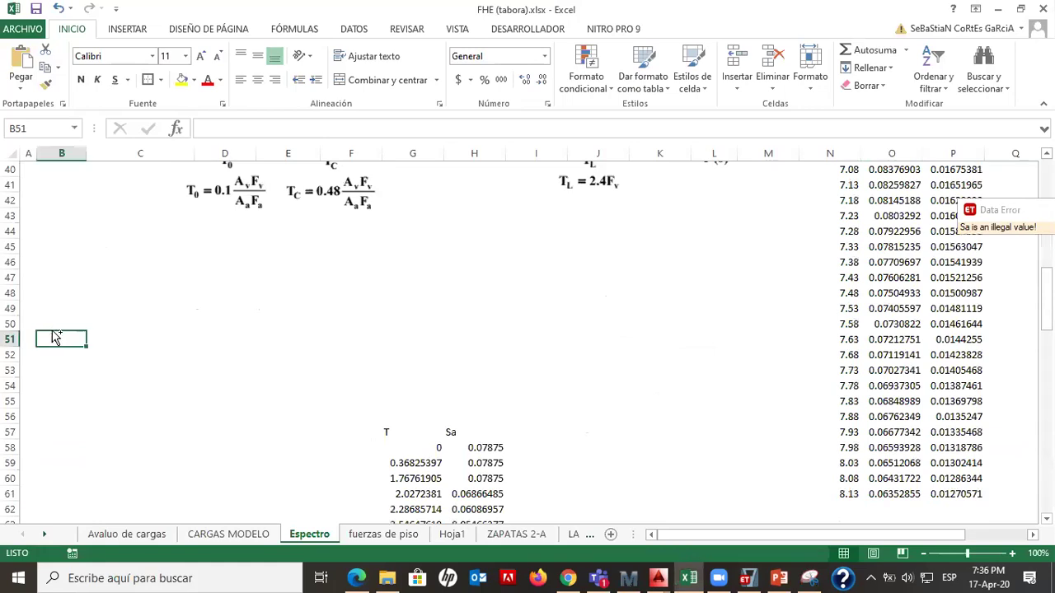
key("ctrl+v")
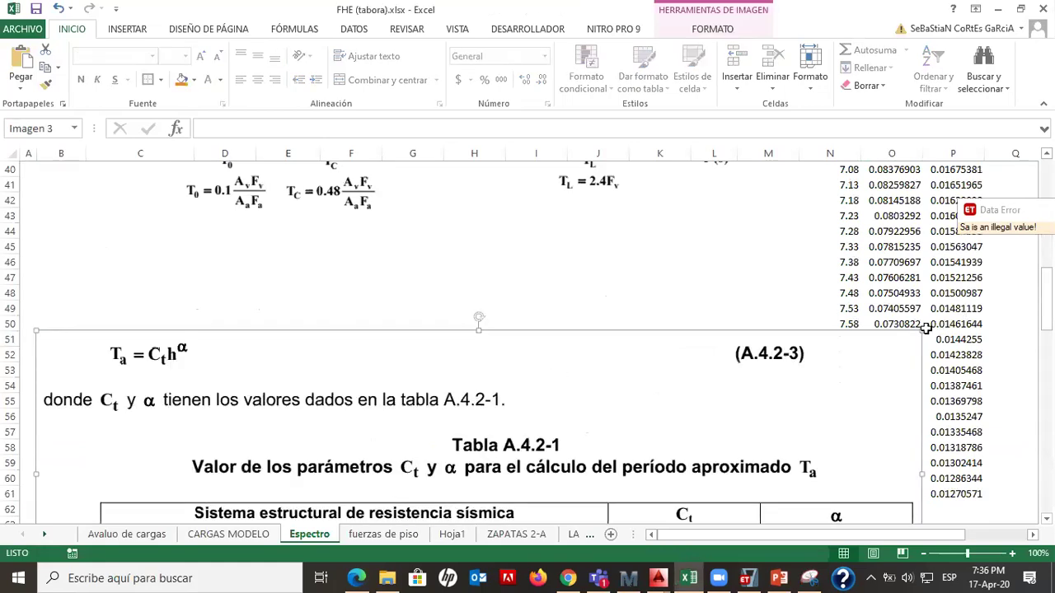
left_click_drag(922, 331, 619, 425)
left_click_drag(487, 459, 585, 302)
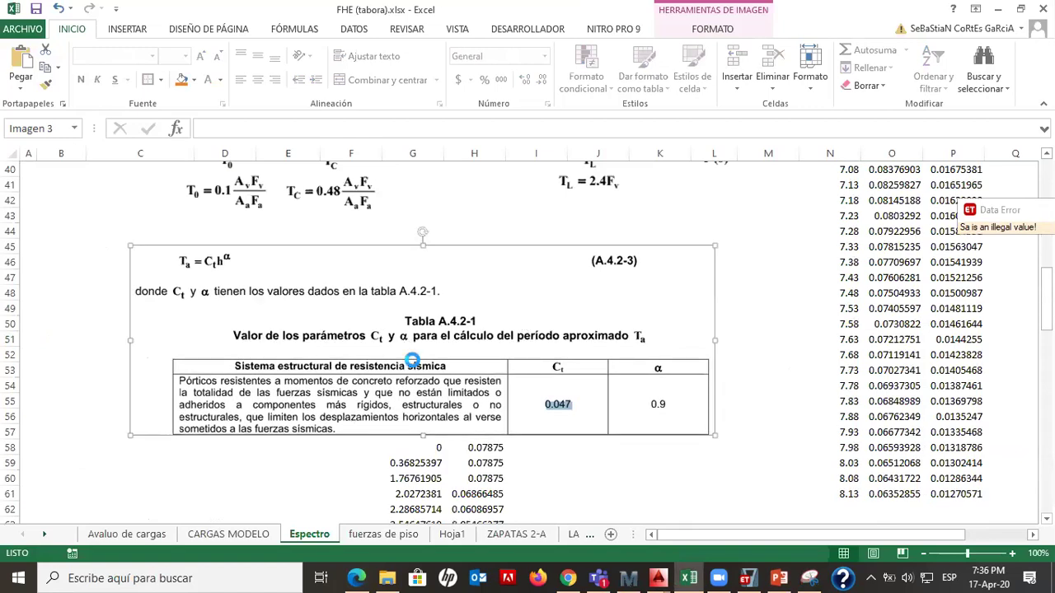
scroll(412, 363, "up", 1, "ctrl")
left_click_drag(421, 401, 430, 474)
Enter the label "Periodo aproximado =" in cell C45 of the Espectro sheet
left_click(185, 262)
left_click(88, 241)
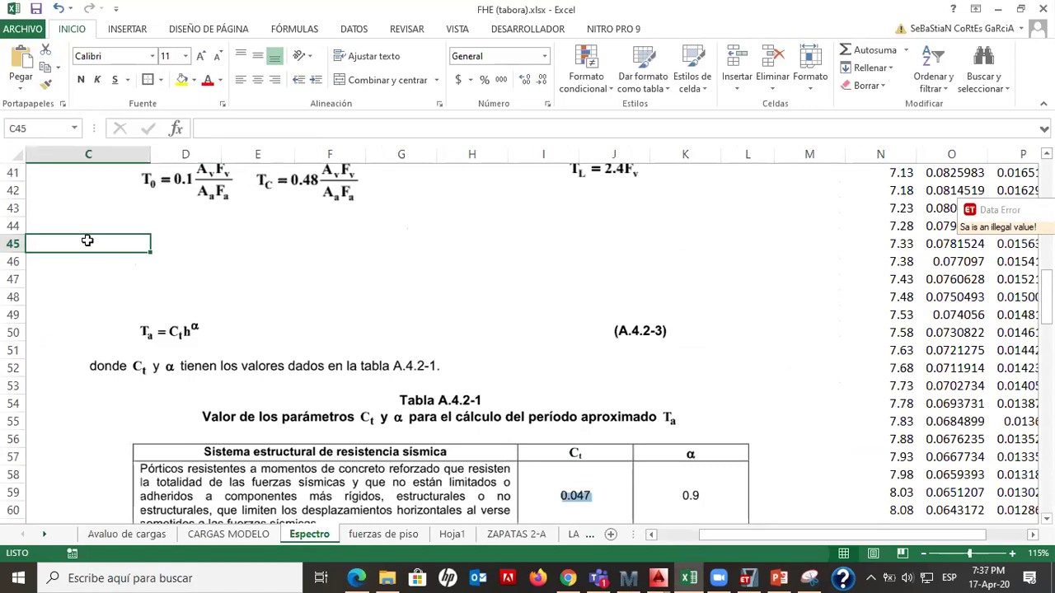
type("Periodo aproximado")
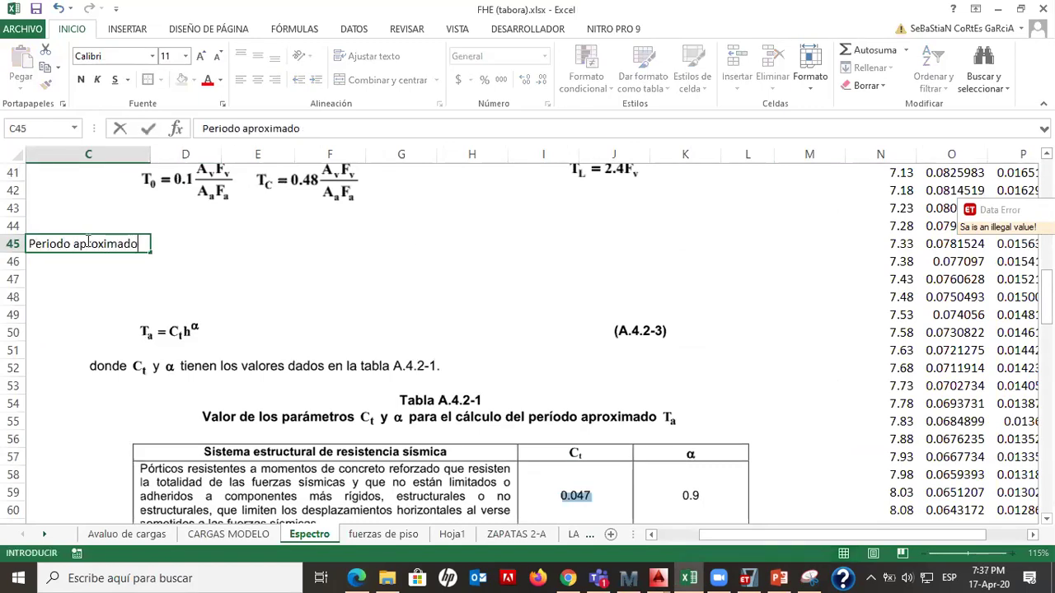
key("Tab")
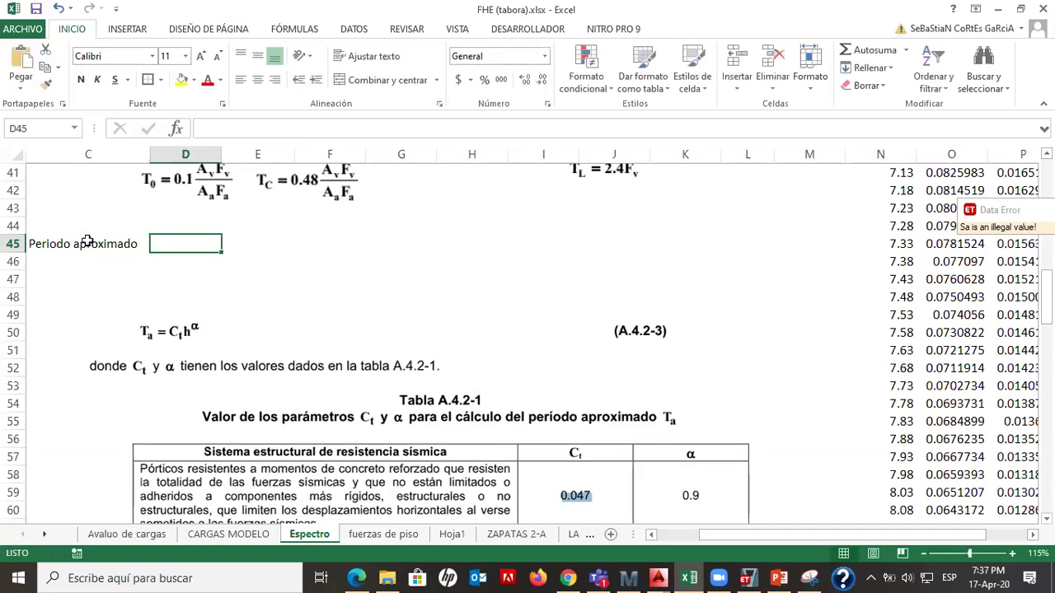
left_click(86, 242)
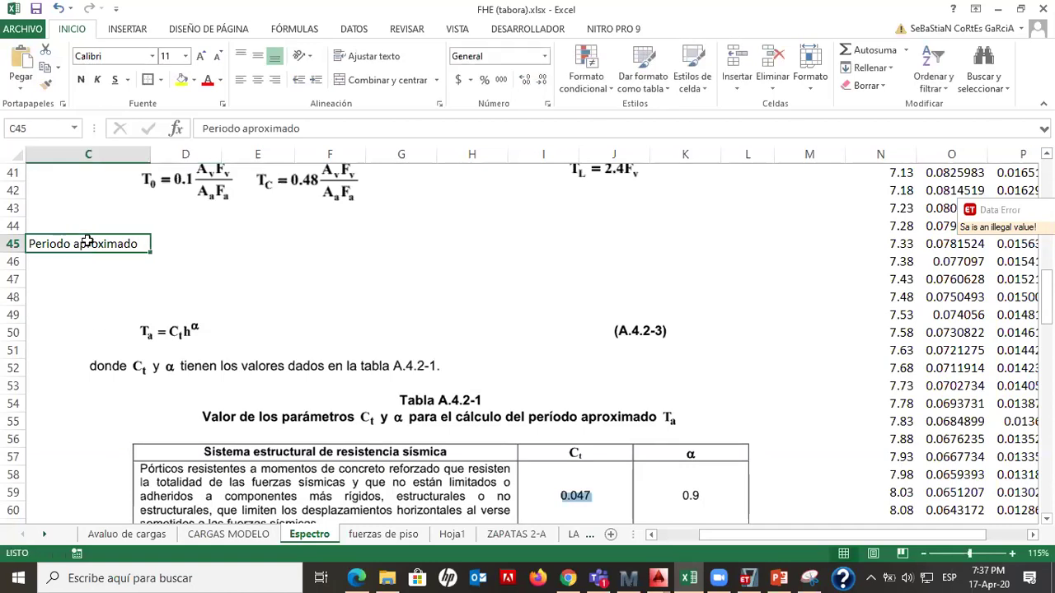
left_click(322, 125)
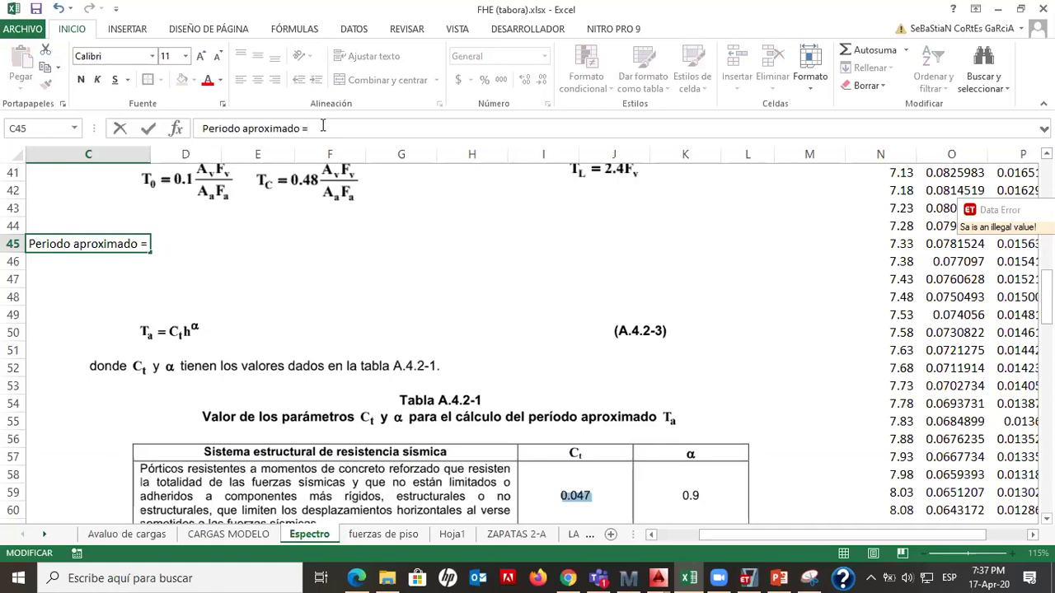
key("Return")
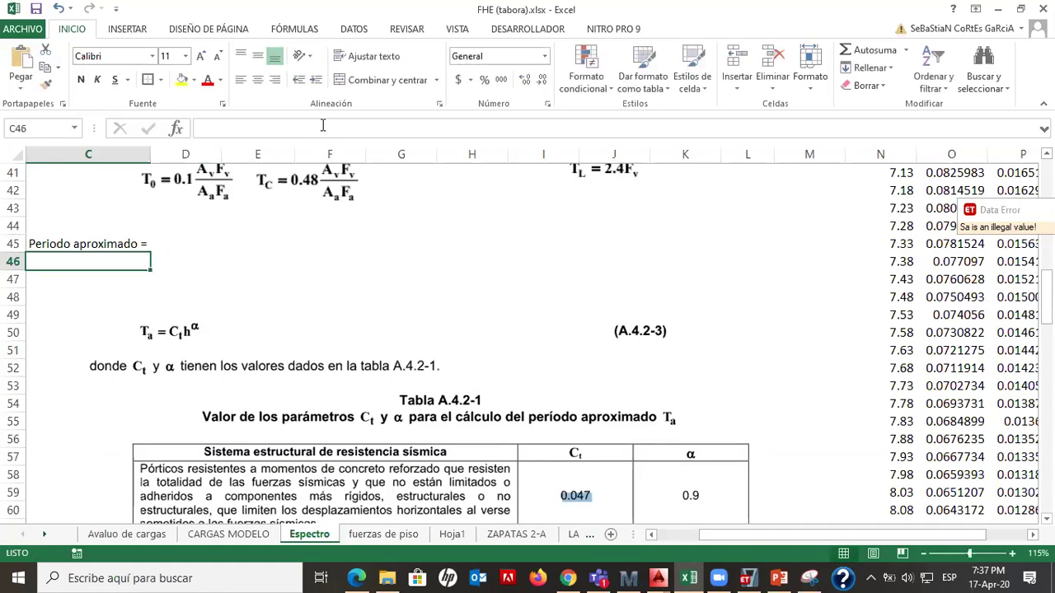
key("Up")
key("Right")
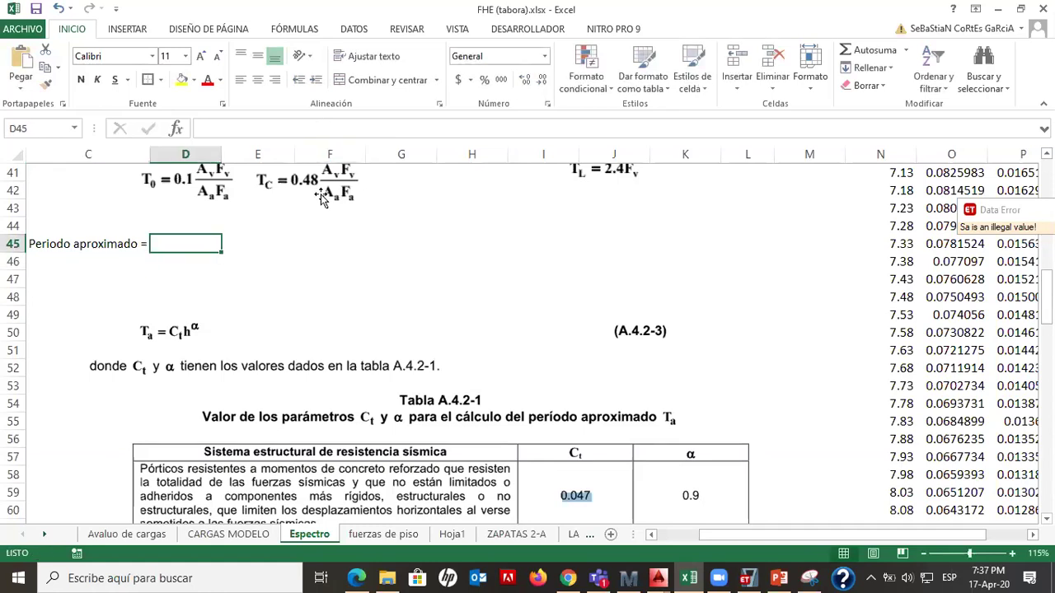
type("=")
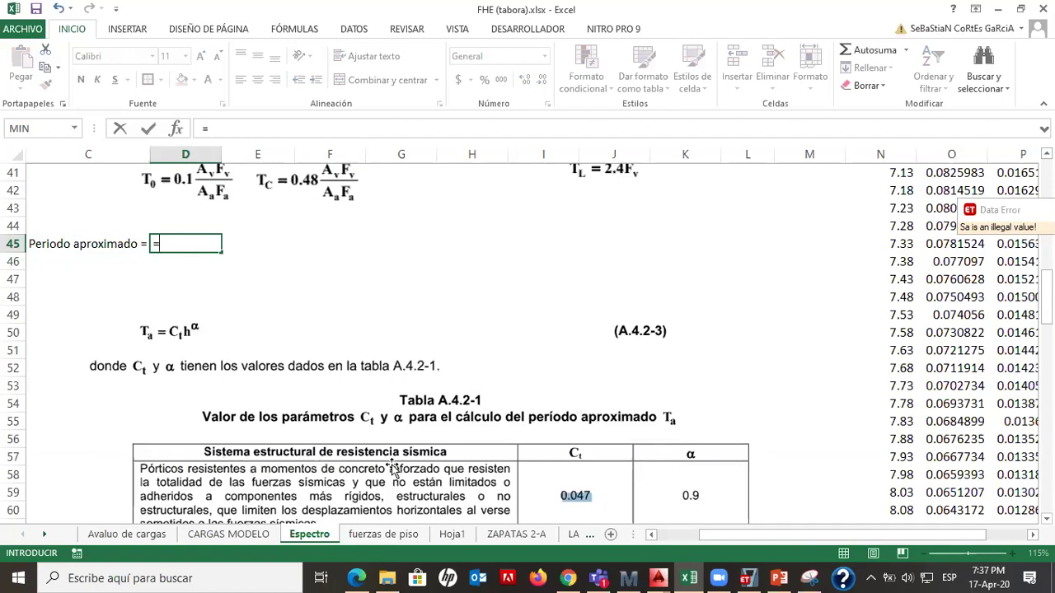
type("(0.047)*")
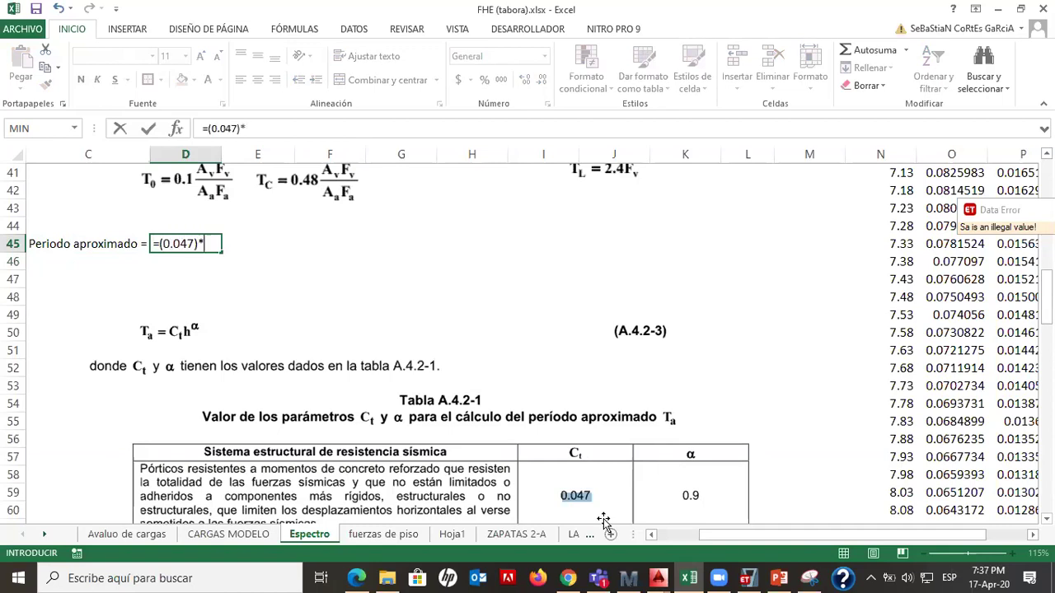
type("(h")
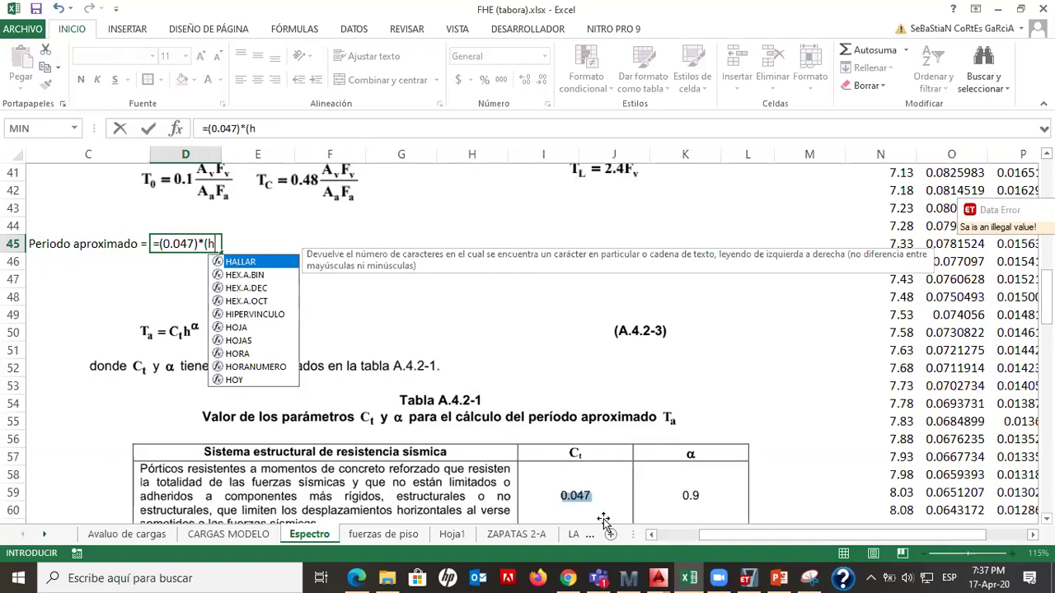
type("^")
key("BackSpace")
key("Escape")
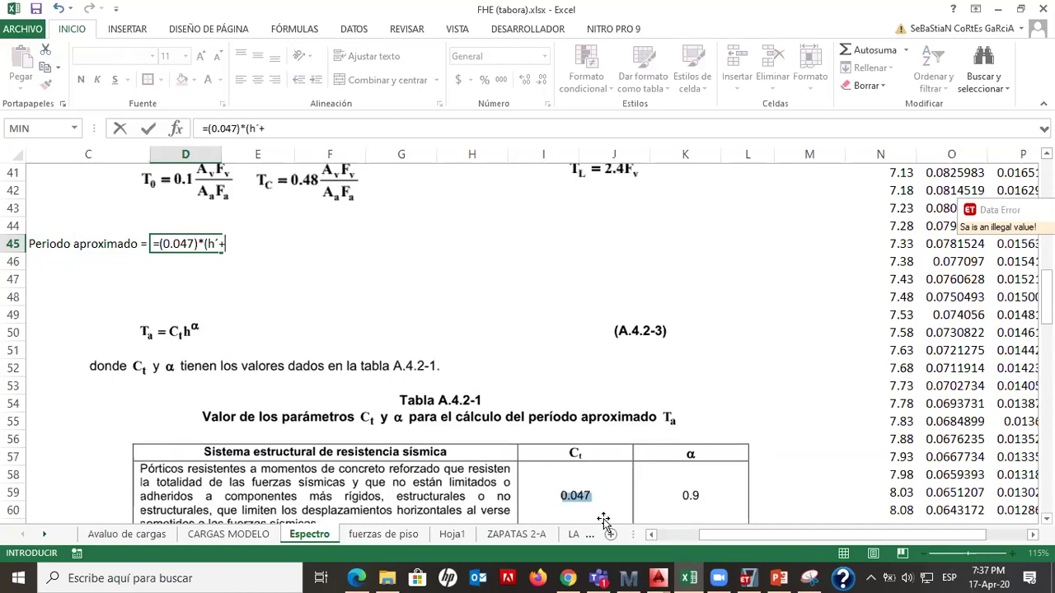
key("BackSpace")
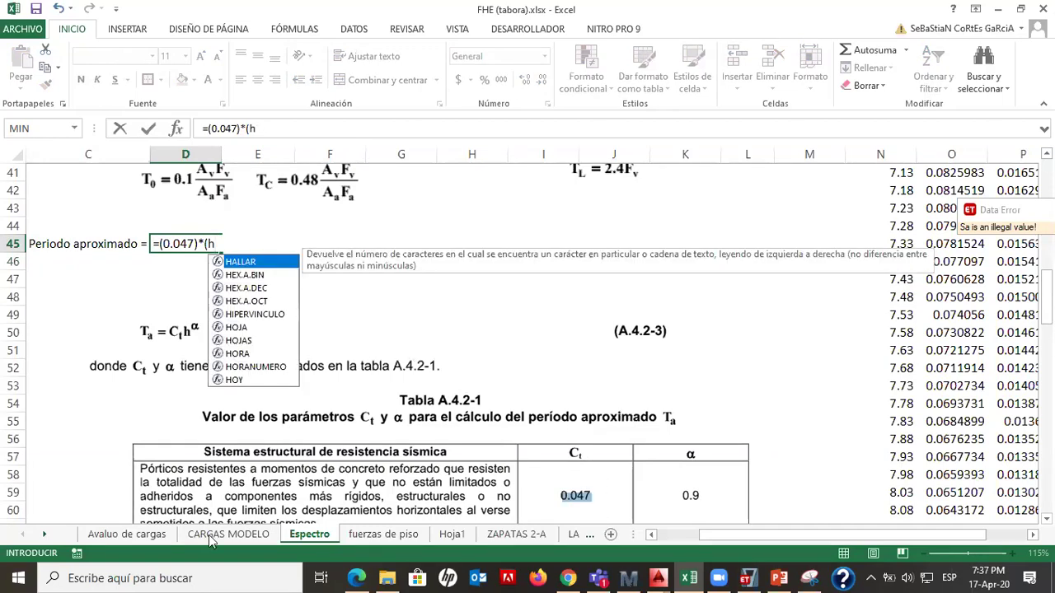
left_click(382, 536)
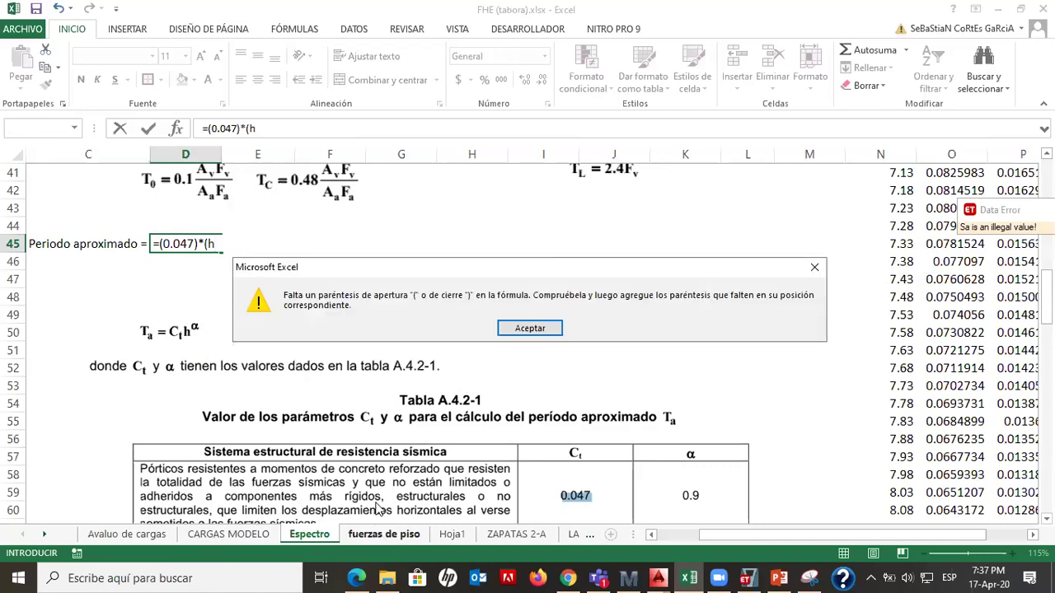
left_click(523, 332)
key("BackSpace")
left_click(358, 307)
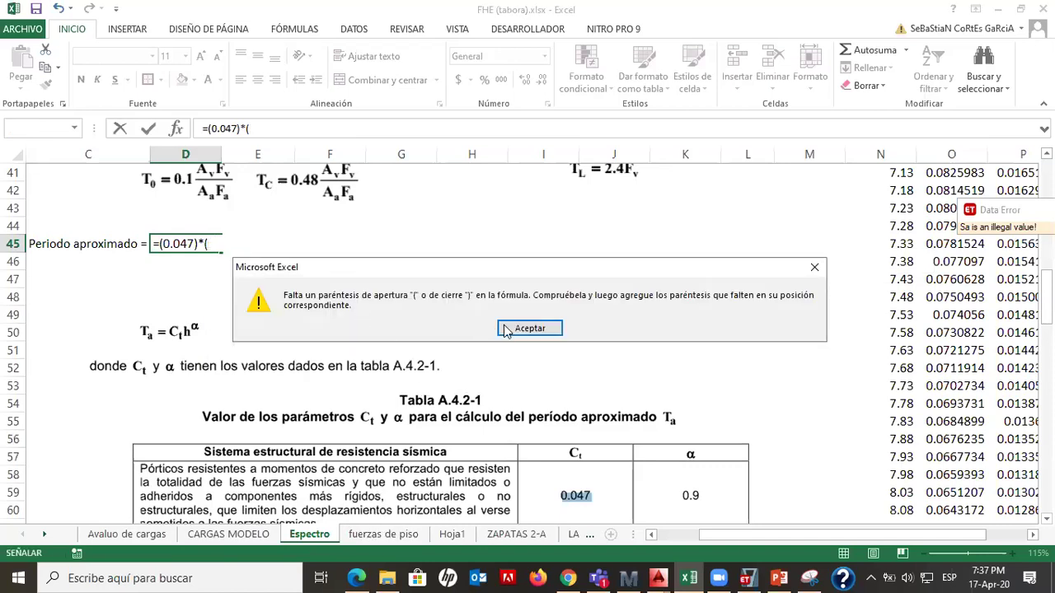
left_click(529, 328)
key("Escape")
left_click(388, 311)
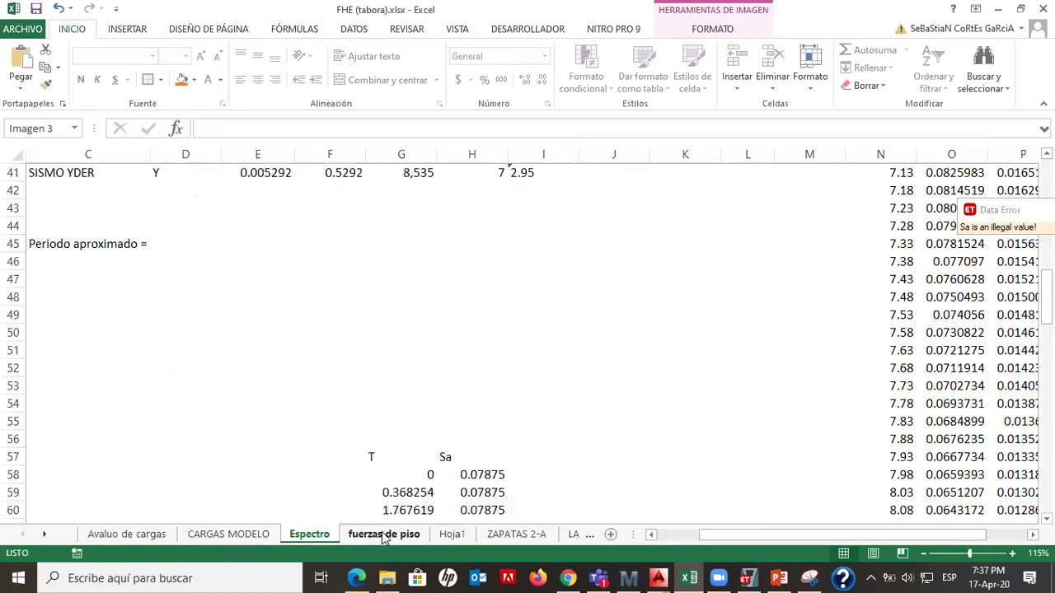
Move the approximate period formula from cell C10 of the fuerzas de piso sheet into cell D45 of the Espectro sheet
left_click(382, 534)
left_click(150, 343)
left_click_drag(296, 134, 189, 130)
key("ctrl+x")
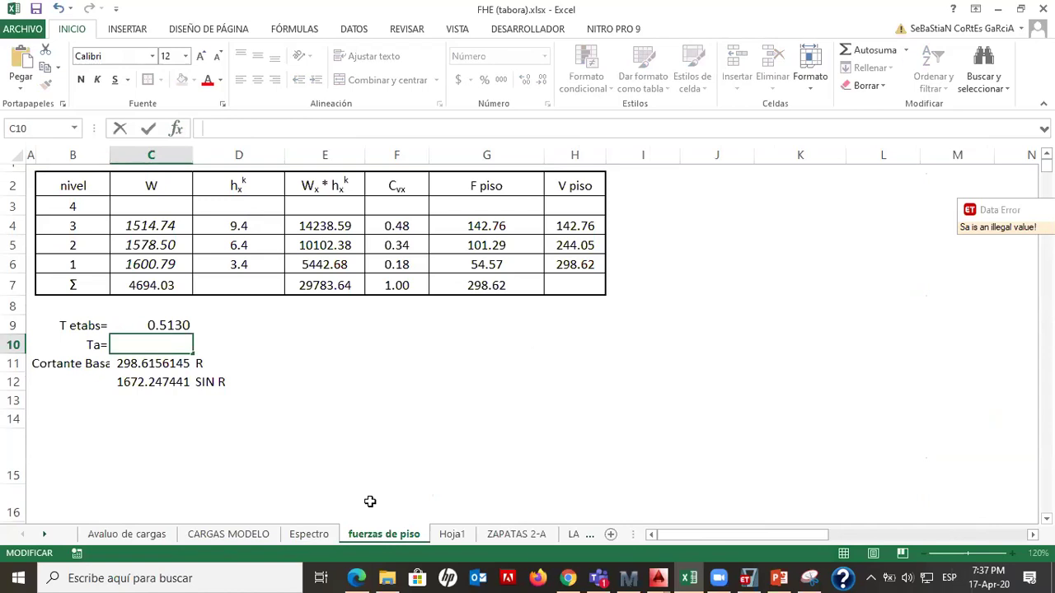
left_click(311, 534)
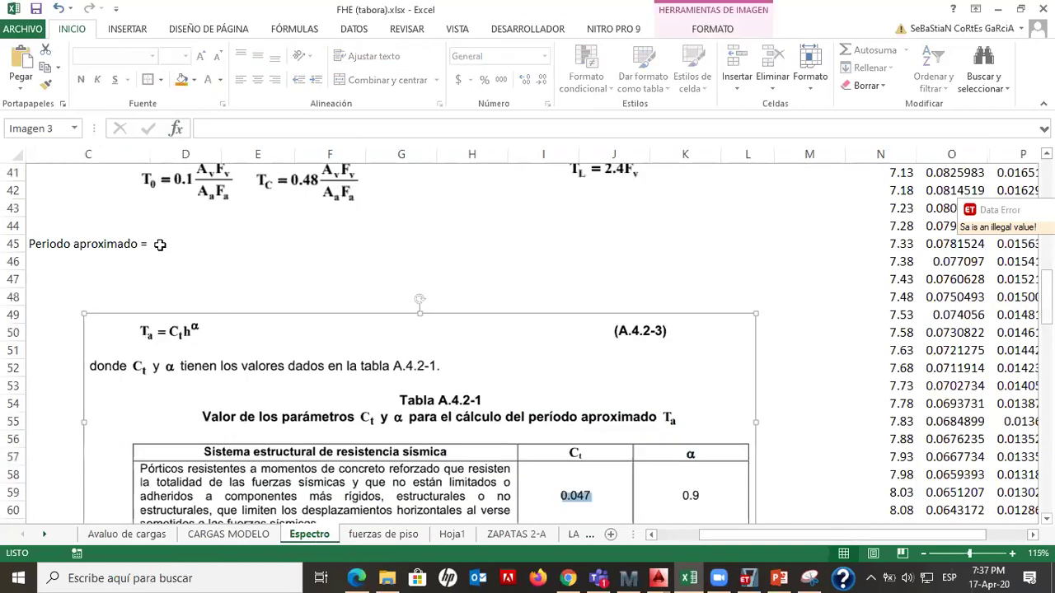
left_click(160, 246)
left_click(221, 124)
key("ctrl+v")
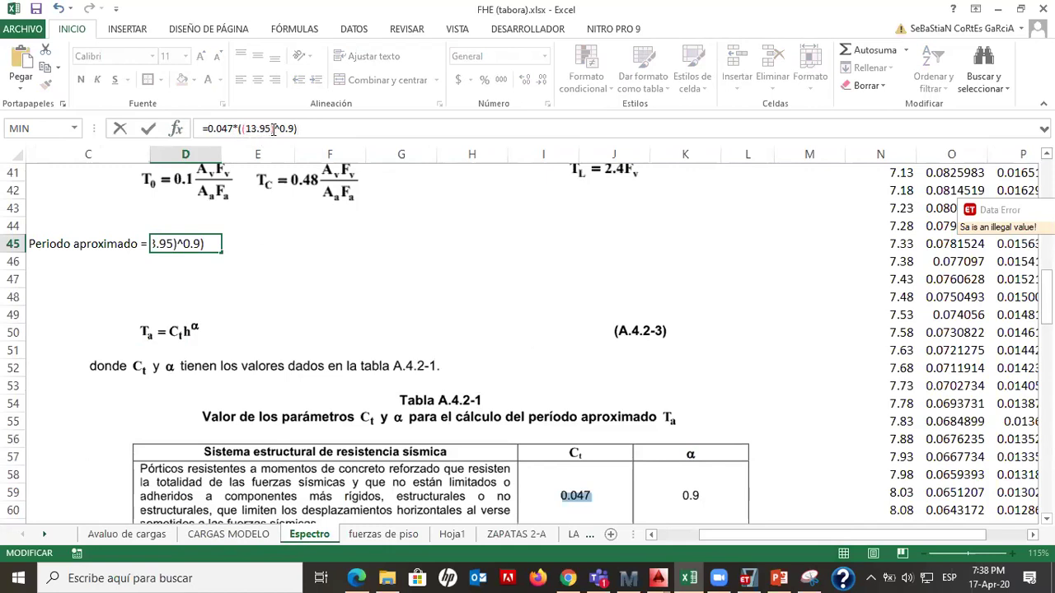
Set the height in the D45 period formula to 12 and enter the unit "Segundos" in cell E45
left_click_drag(271, 129, 246, 128)
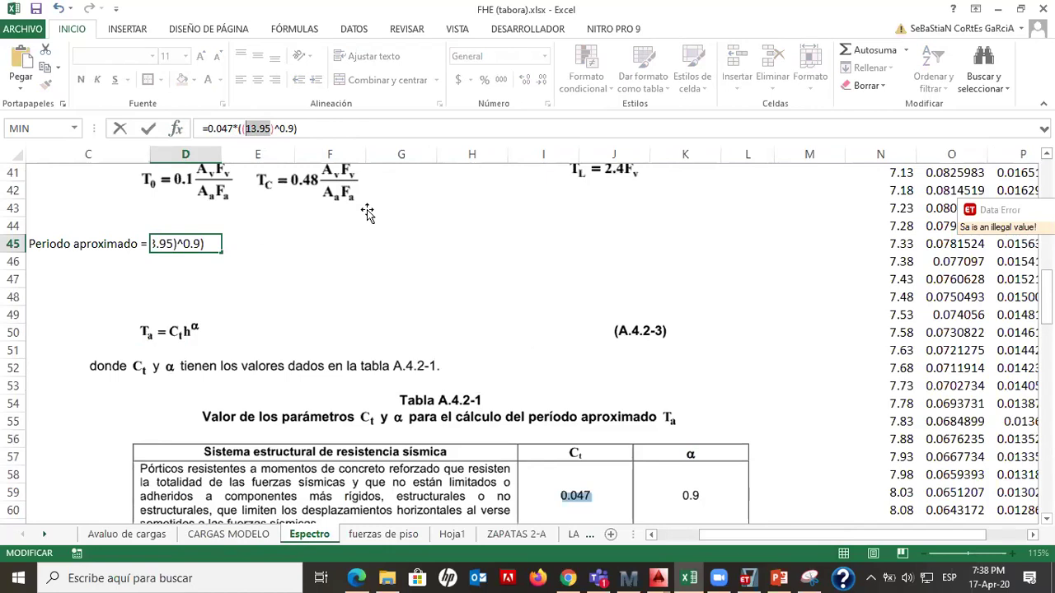
type("12")
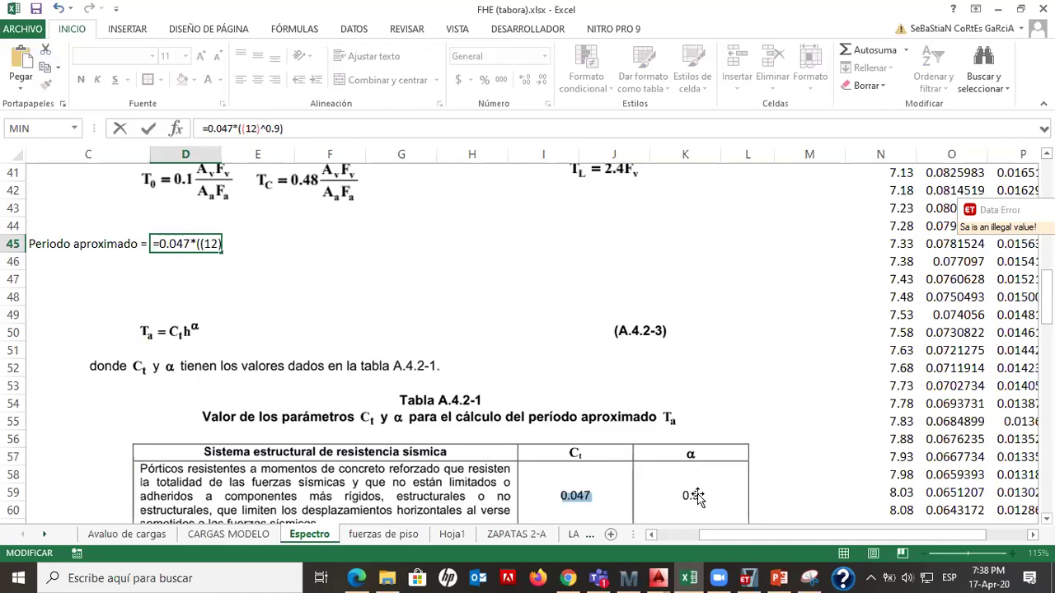
key("Return")
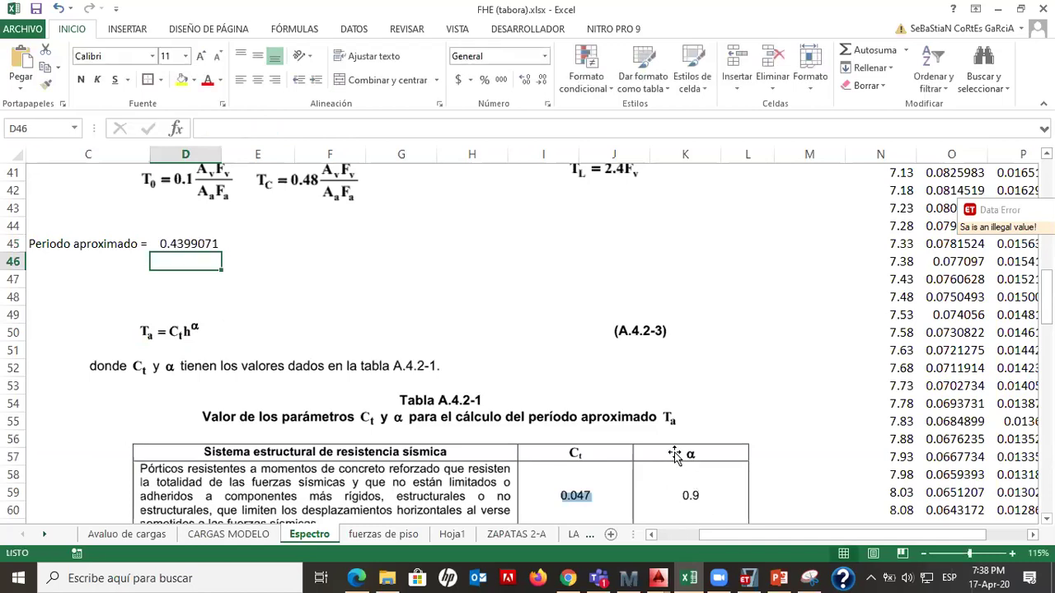
left_click(260, 251)
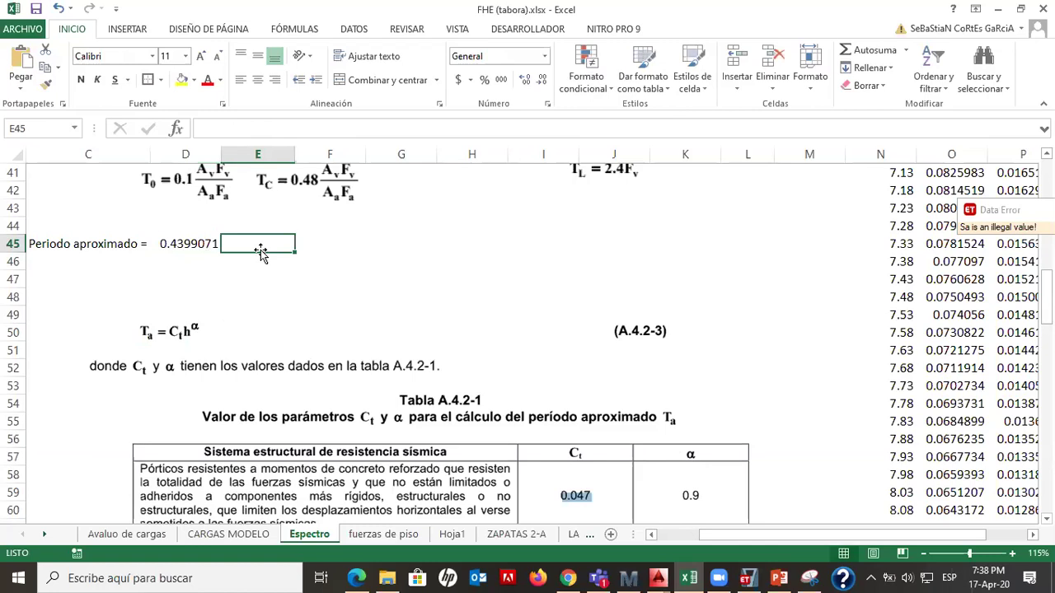
type("Segundo")
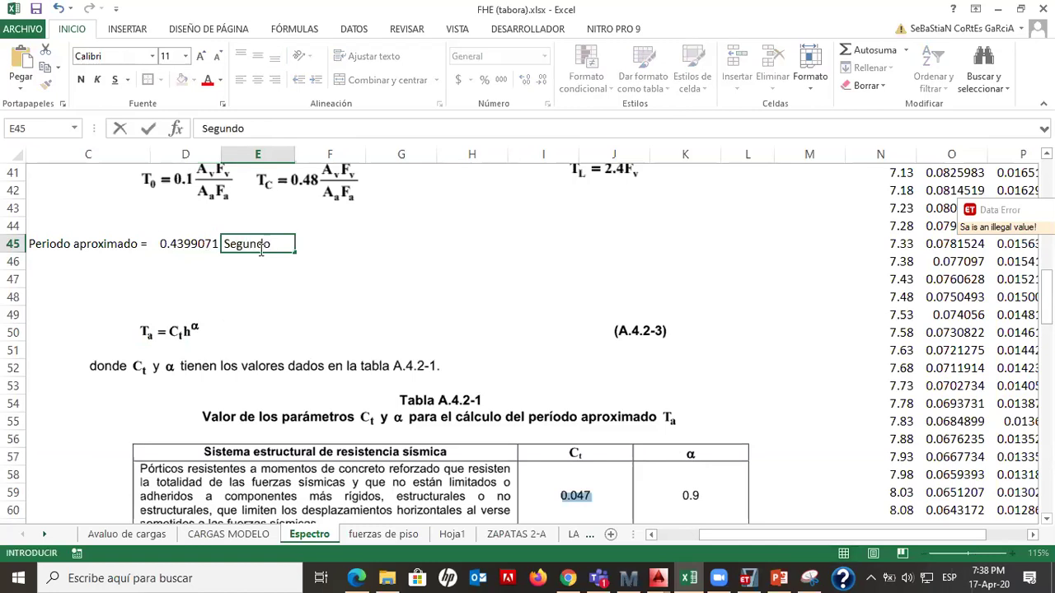
type("s")
left_click(261, 277)
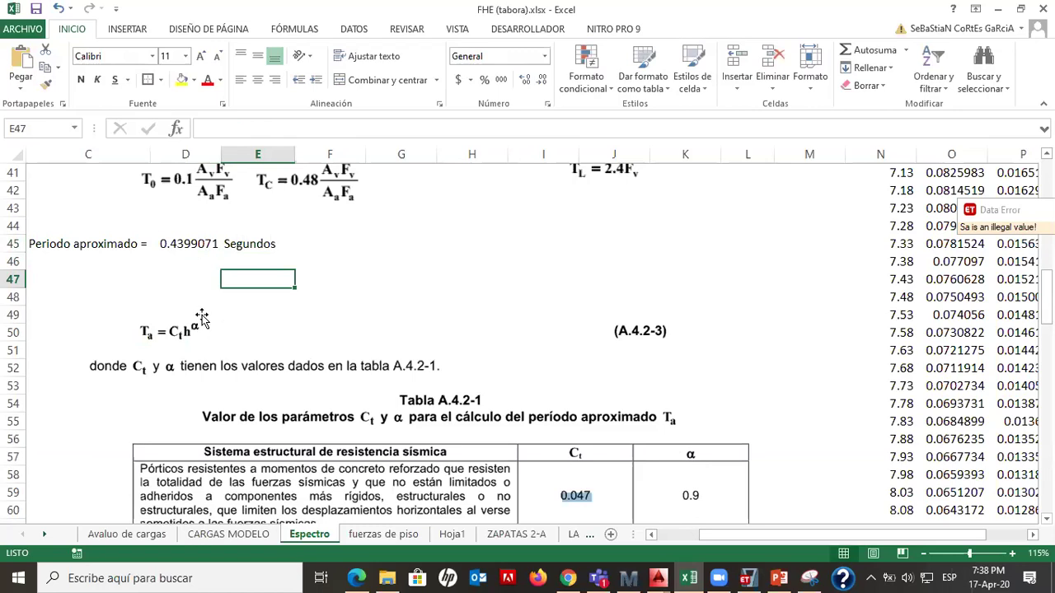
Compare the approximate period with To and Tc, and check the maximum acceleration formula against the spectrum figure's plateau equation
left_click(189, 245)
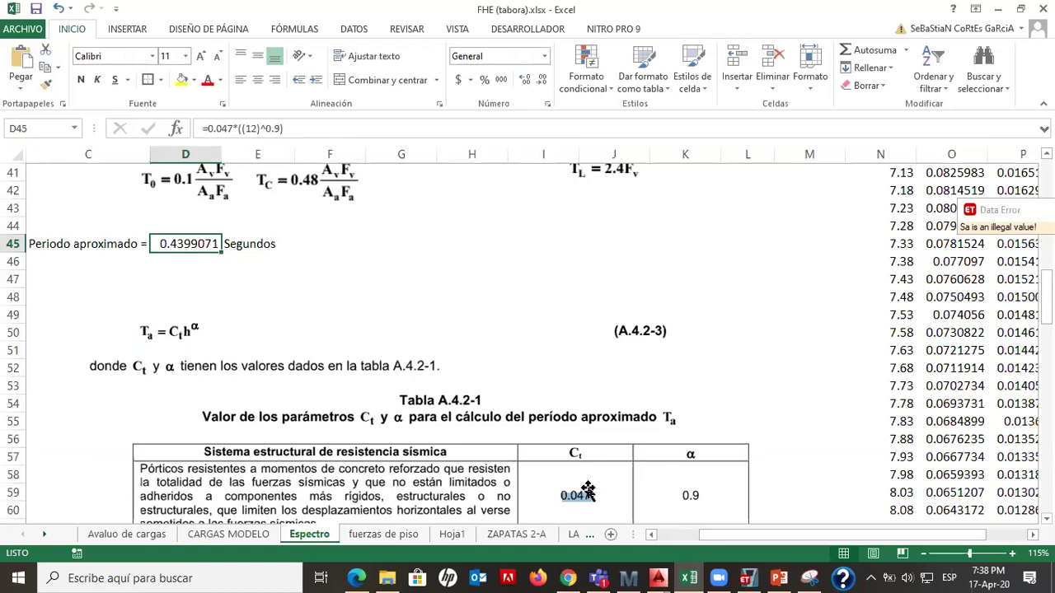
left_click(347, 279)
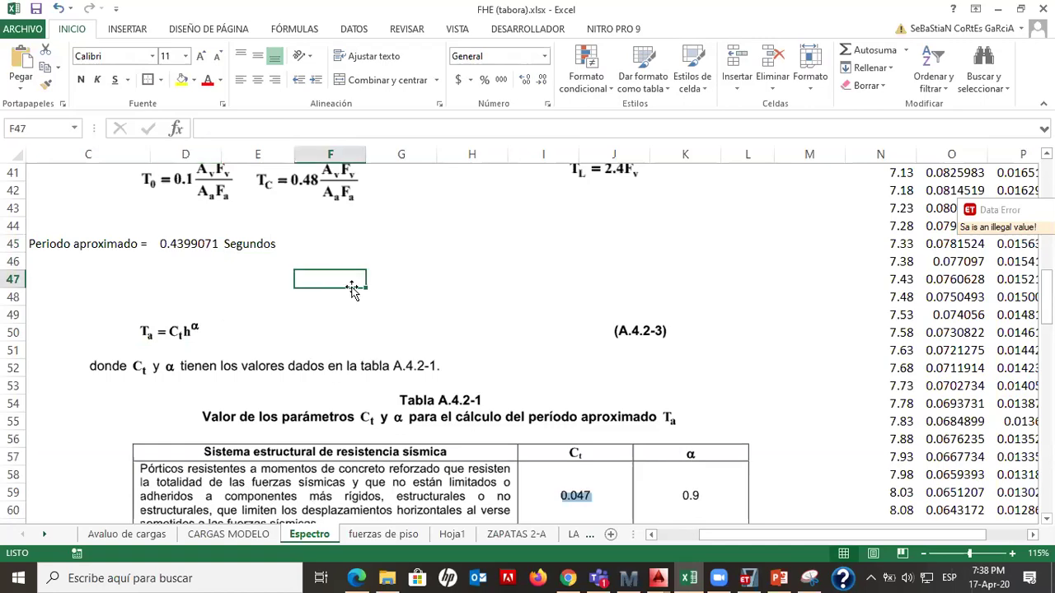
scroll(364, 307, "up", 4)
scroll(364, 307, "up", 8)
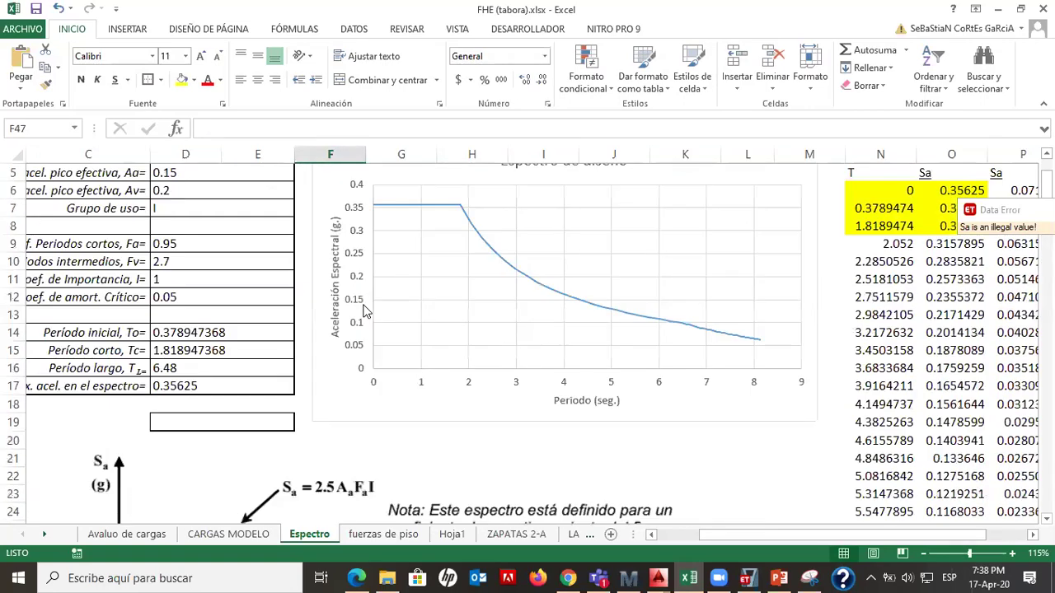
scroll(272, 283, "down", 3)
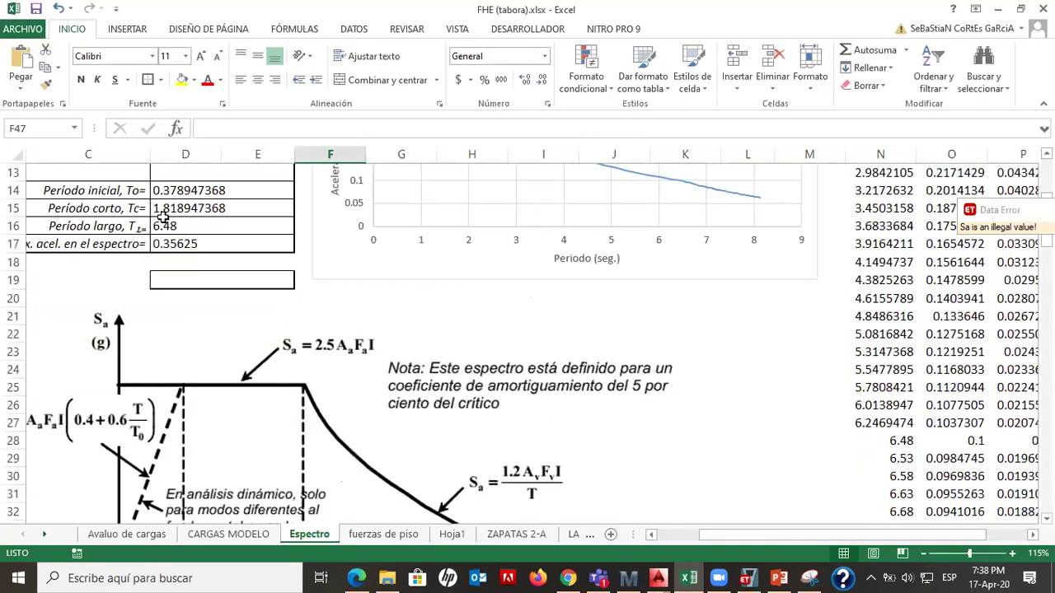
scroll(159, 210, "down", 4)
scroll(305, 450, "up", 4)
left_click(156, 208)
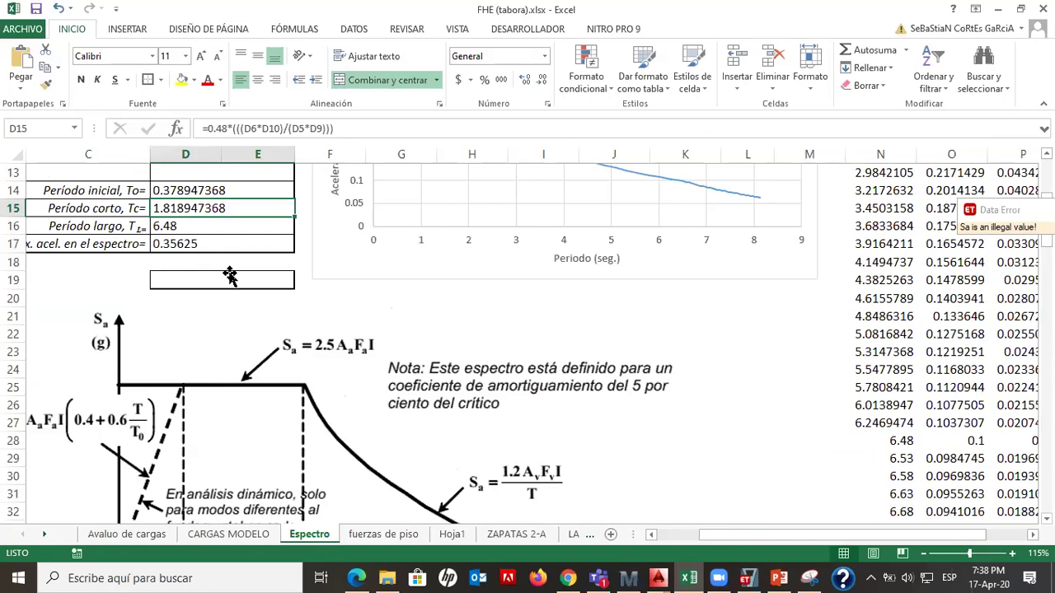
scroll(229, 273, "down", 1)
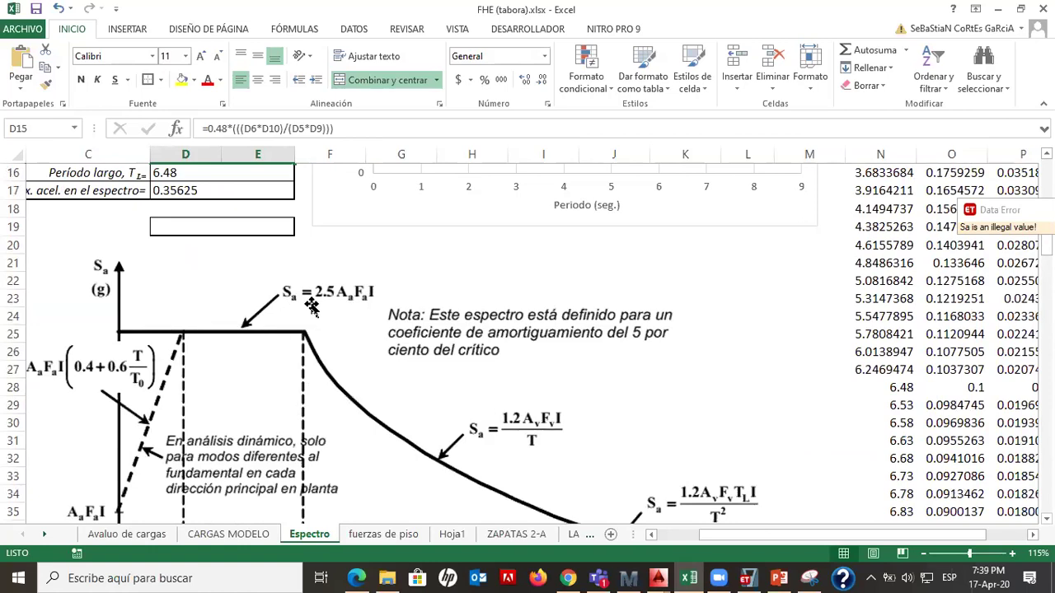
left_click(187, 197)
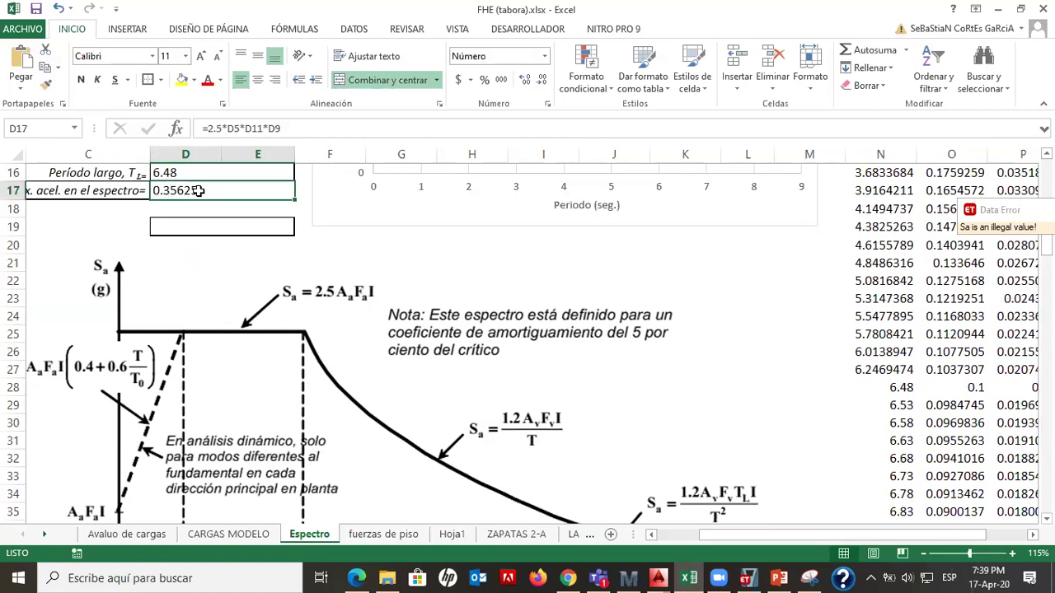
left_click(207, 272)
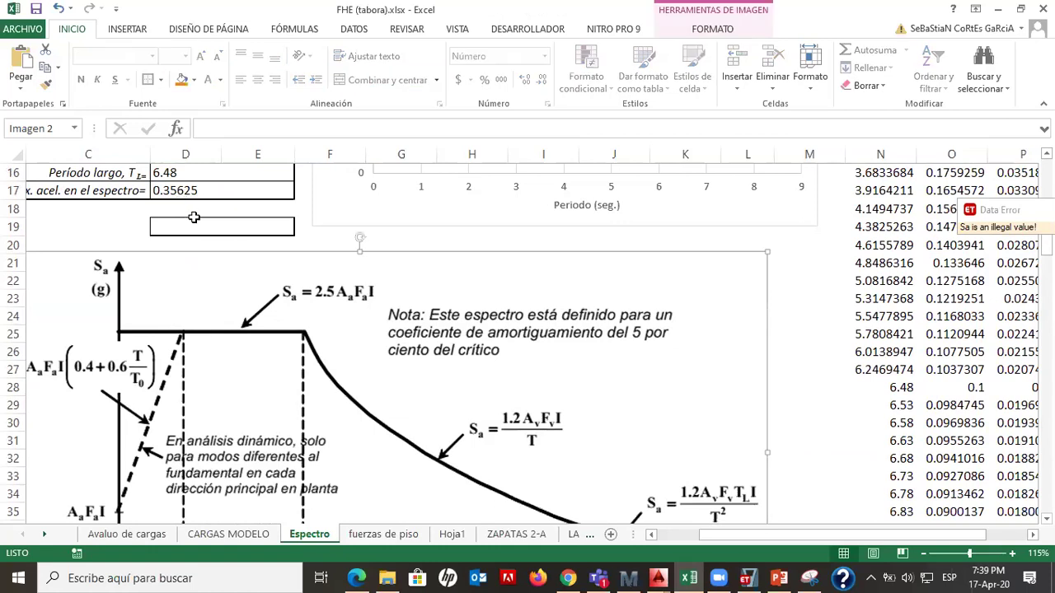
Copy the maximum spectral acceleration from D17 into D19 as a plain value, then lift its text 0.35625 out of D19
left_click(186, 196)
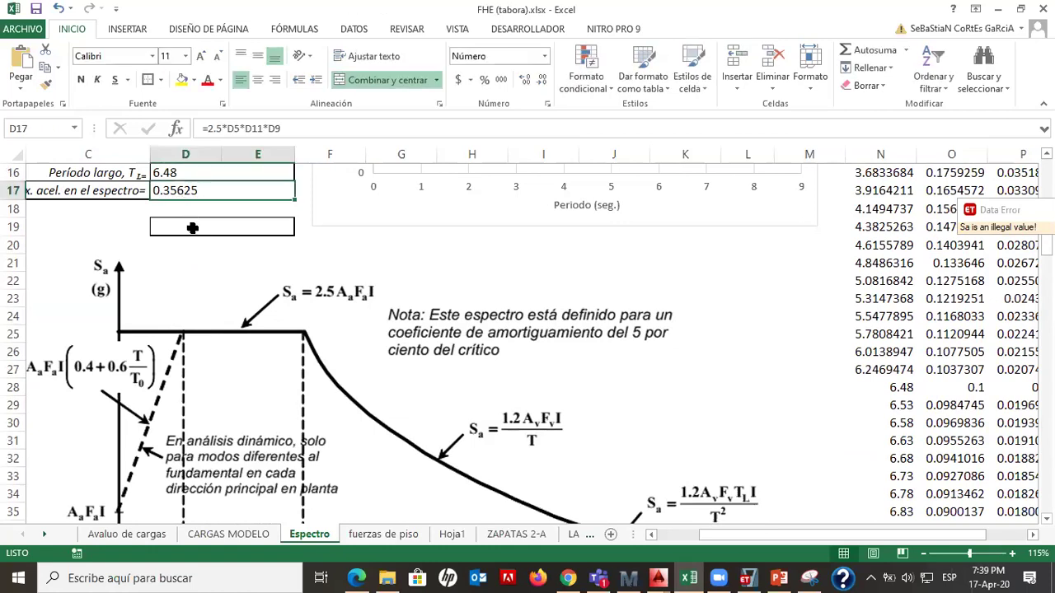
key("ctrl+c")
left_click(192, 227)
right_click(192, 228)
key("Escape")
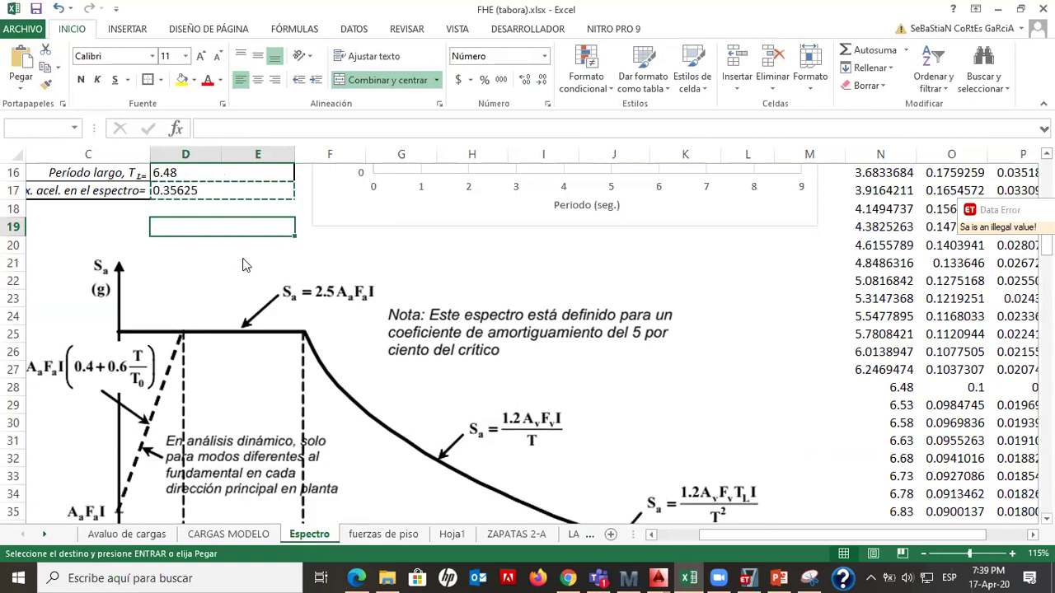
key("ctrl+v")
double_click(218, 129)
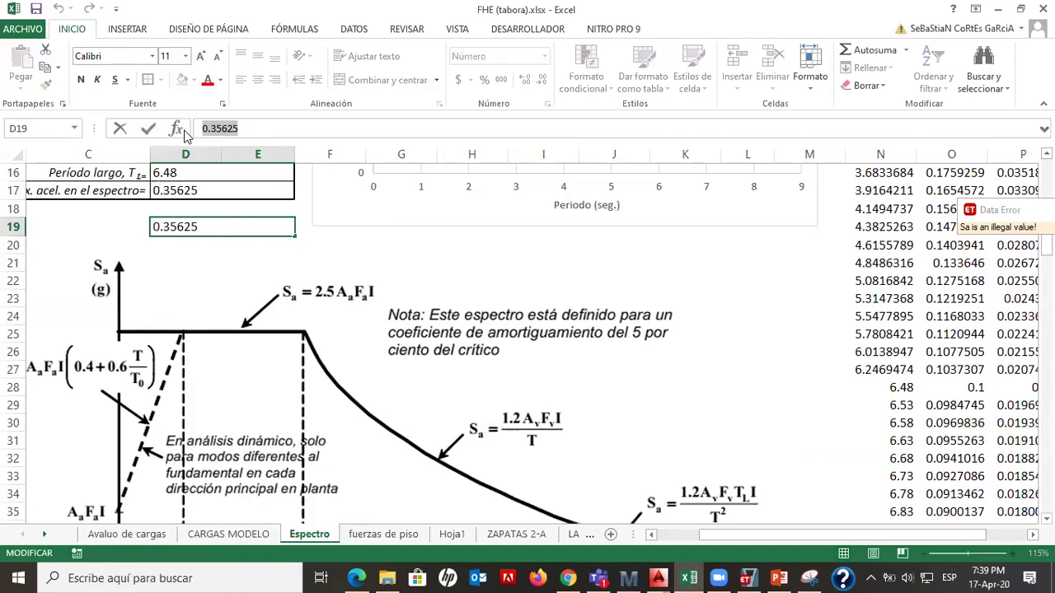
key("BackSpace")
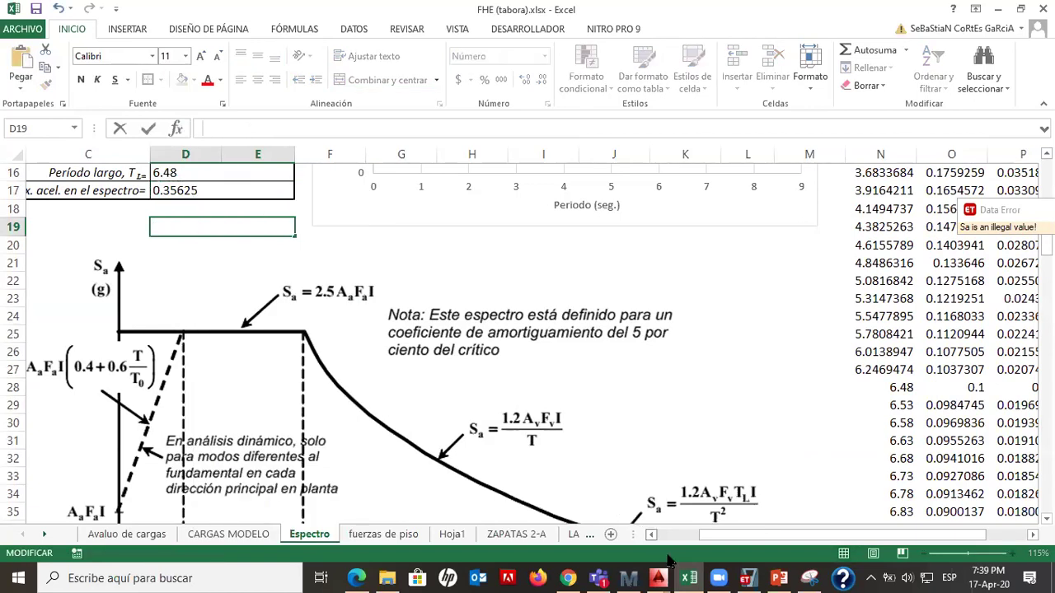
Switch to ETABS, dismiss the data error and paste 0.35625 as SISMO X's Base Shear Coefficient C
left_click(747, 578)
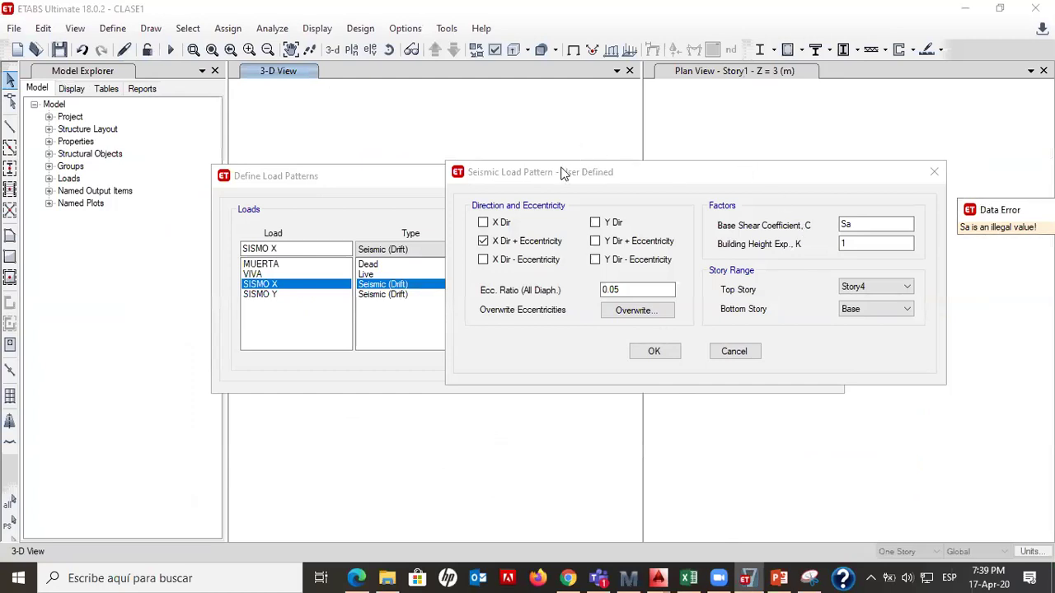
left_click(1001, 211)
left_click(881, 221)
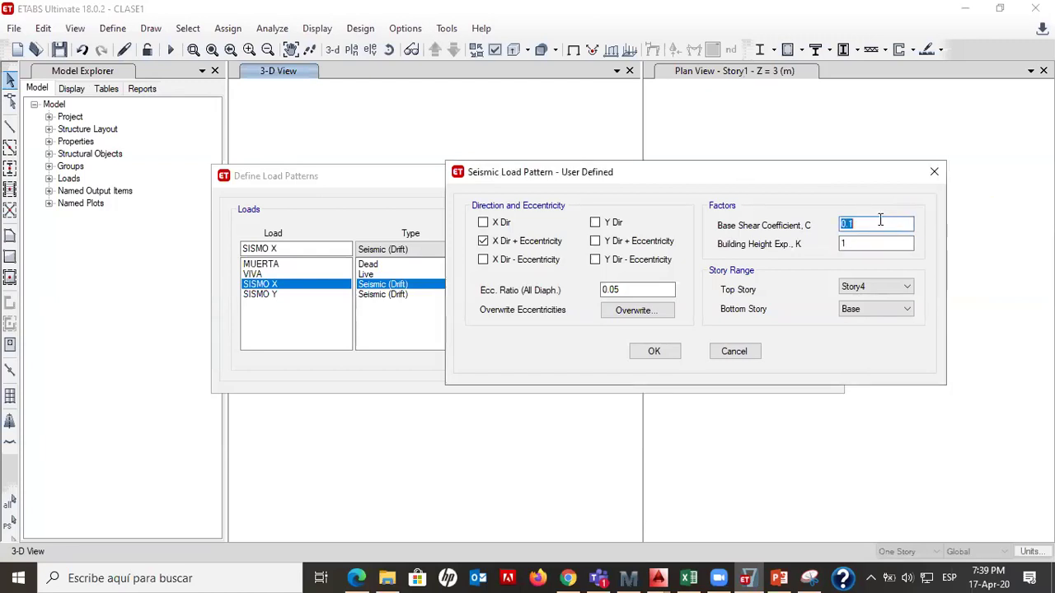
key("ctrl+v")
Switch to Excel, leave D19 empty, and locate the approximate period from D45 relative to T0 and TC in the spectrum figure
left_click(689, 578)
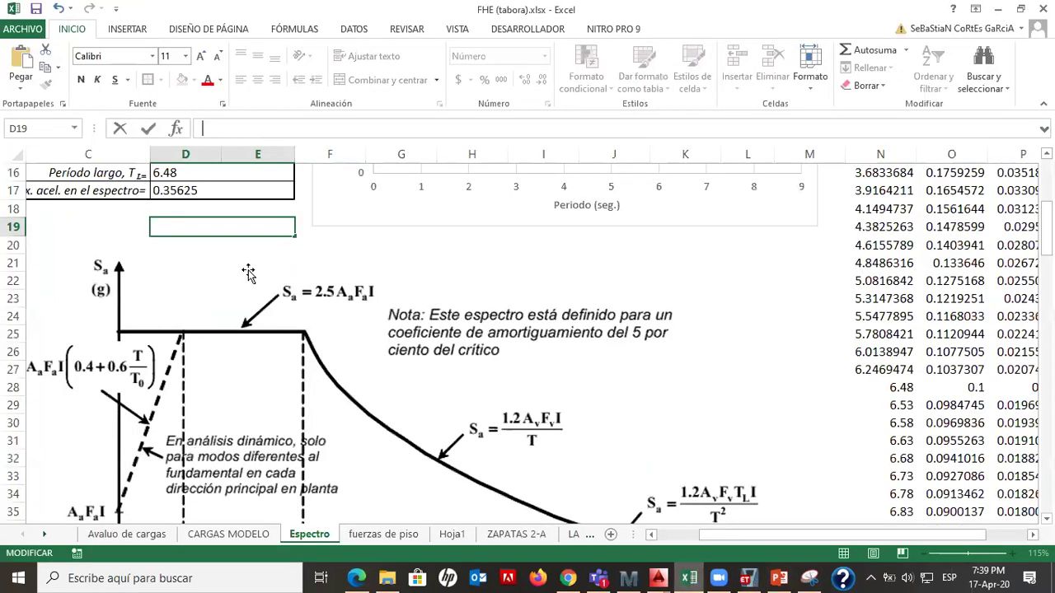
left_click(687, 341)
left_click(810, 334)
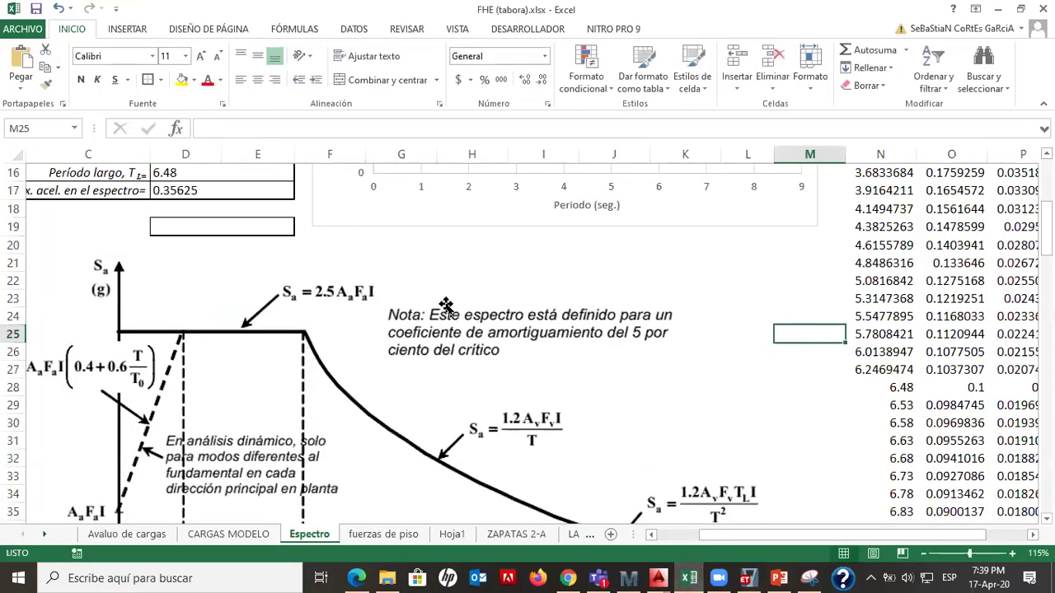
scroll(314, 312, "down", 7)
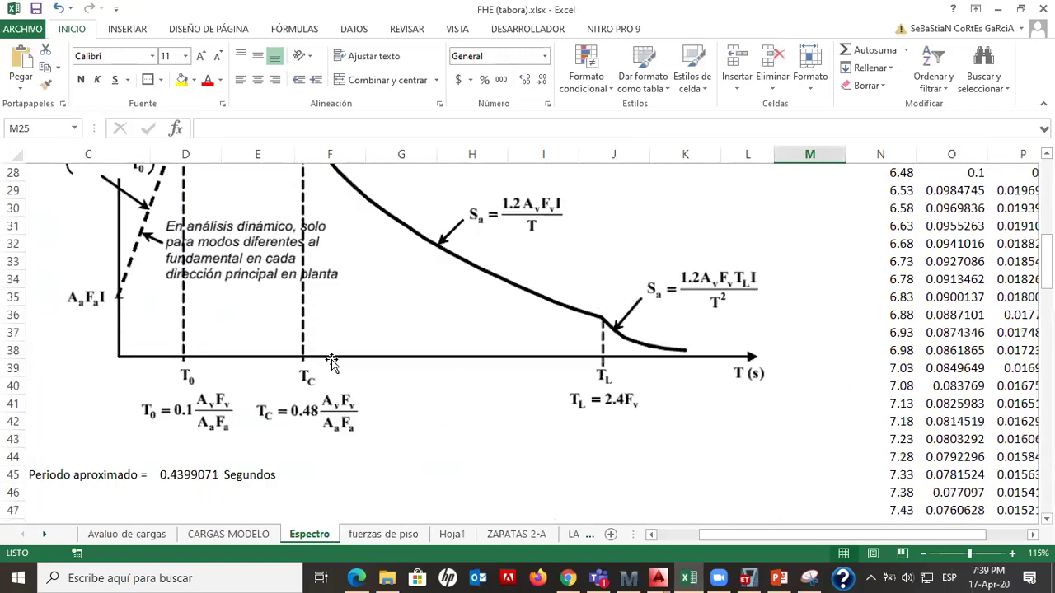
scroll(319, 368, "down", 3)
scroll(320, 368, "up", 3)
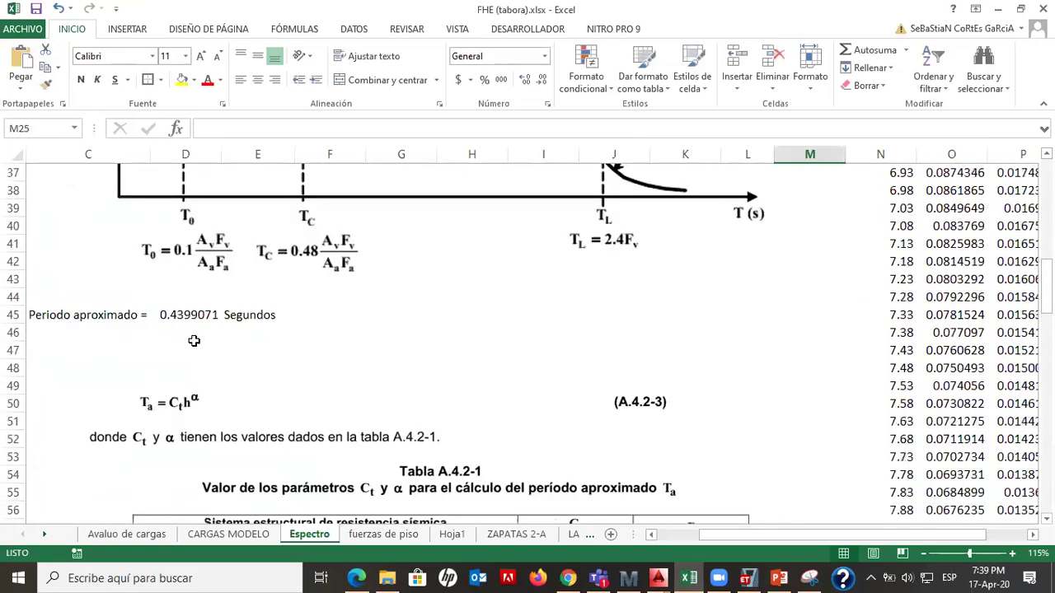
left_click(172, 320)
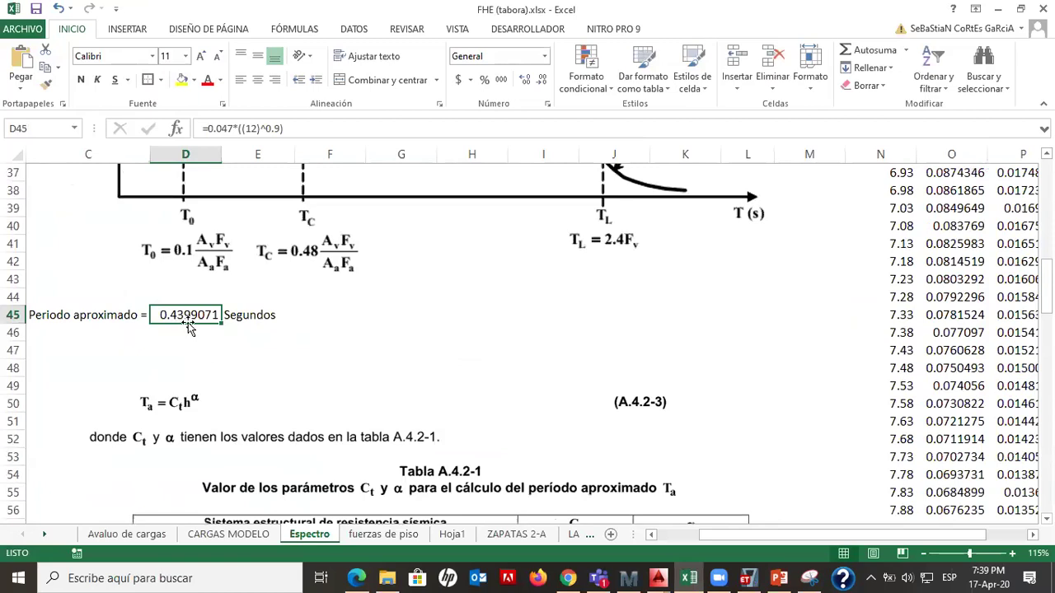
scroll(188, 327, "up", 4)
scroll(264, 274, "up", 2)
scroll(278, 276, "down", 2)
scroll(280, 350, "up", 1)
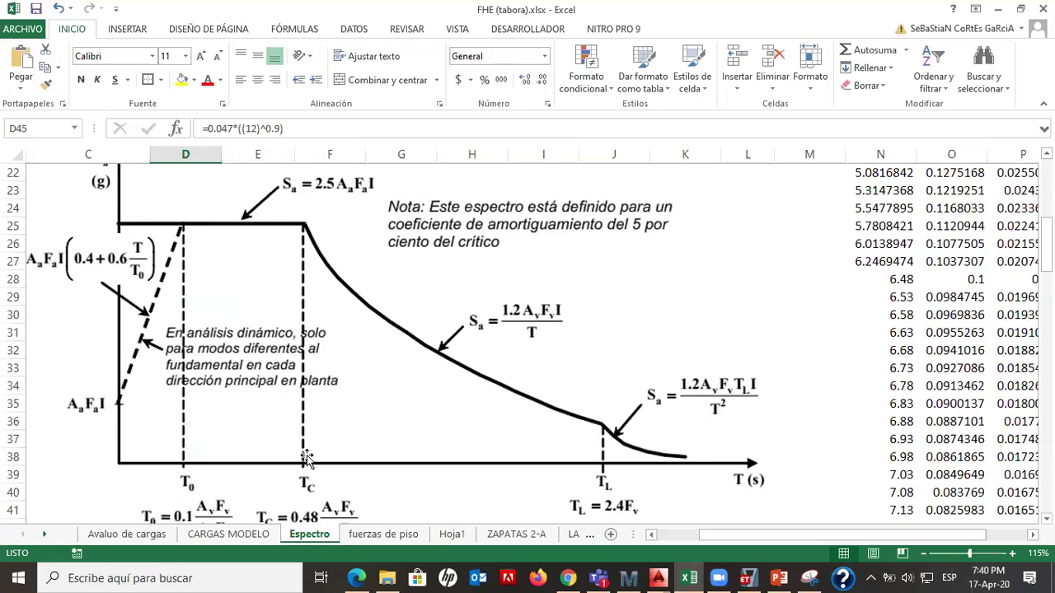
scroll(306, 458, "down", 1)
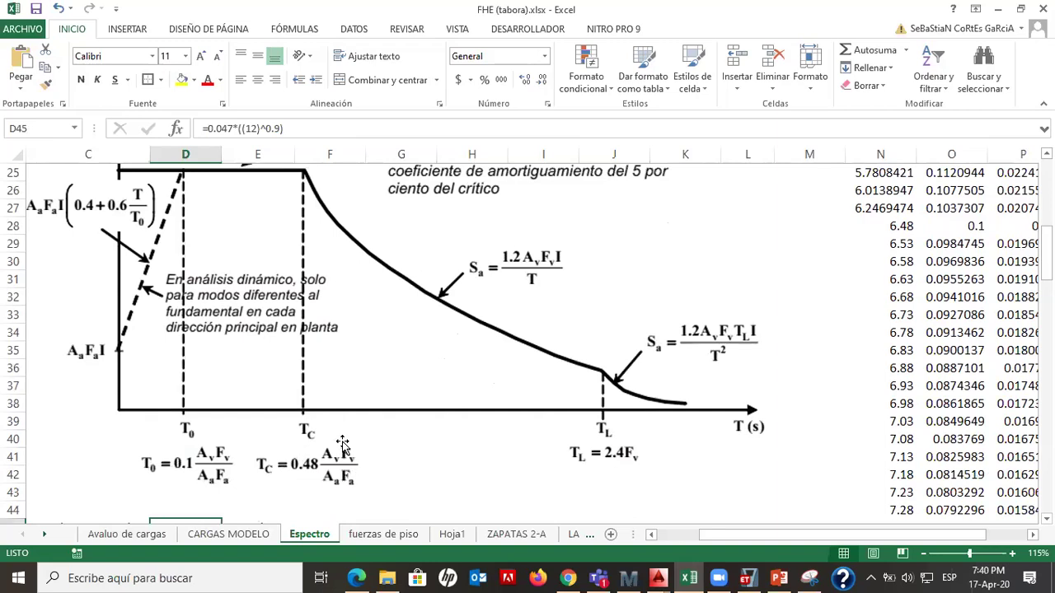
Inspect the short period Tc formula in D15 with its referenced coefficients, and compare its result with the approximate period
scroll(338, 445, "up", 6)
left_click(188, 320)
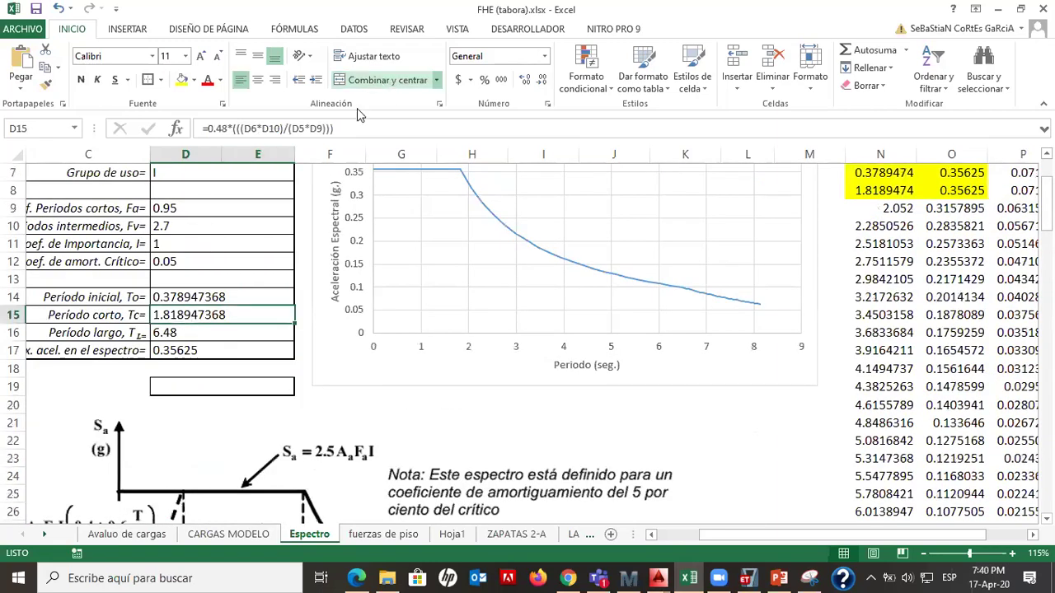
double_click(188, 320)
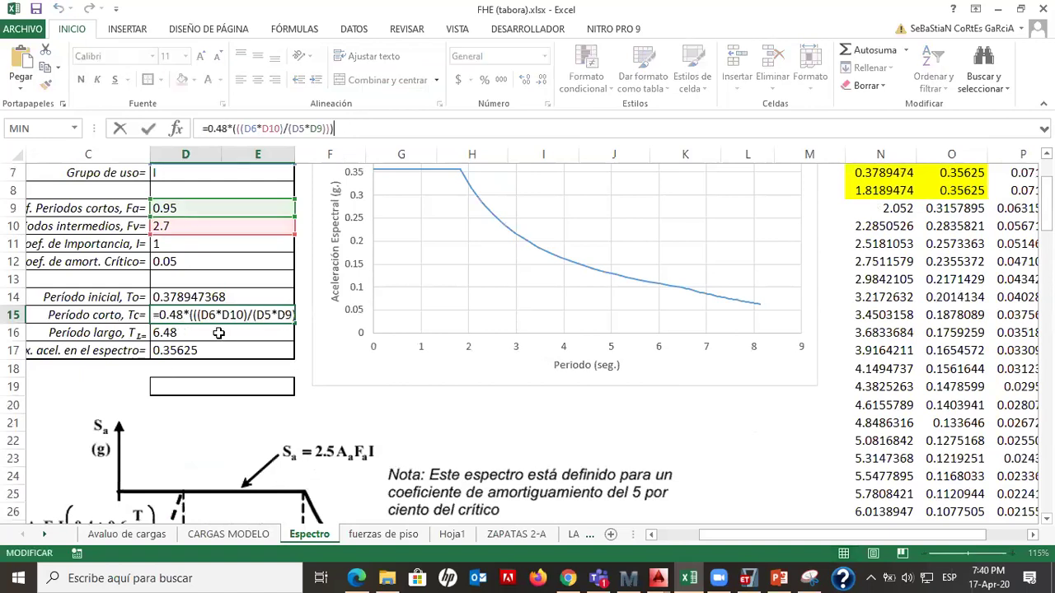
scroll(235, 333, "up", 1)
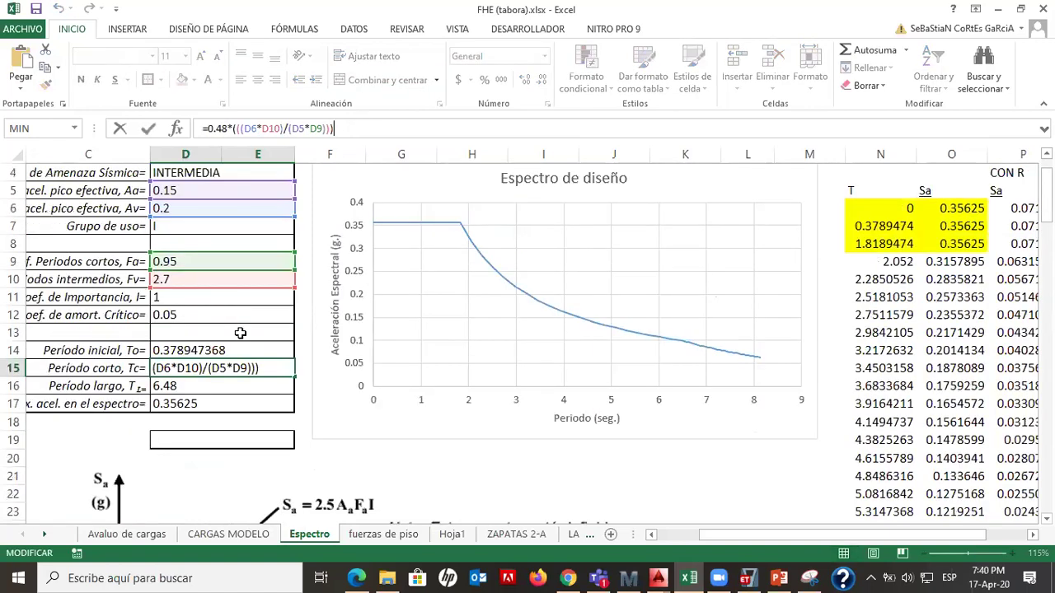
key("Return")
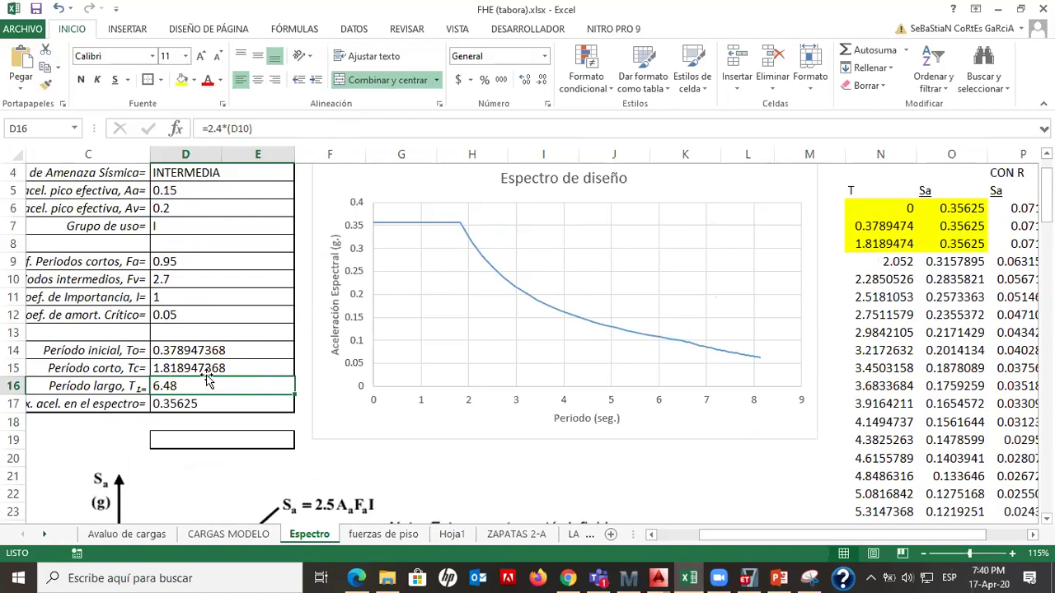
scroll(213, 371, "down", 12)
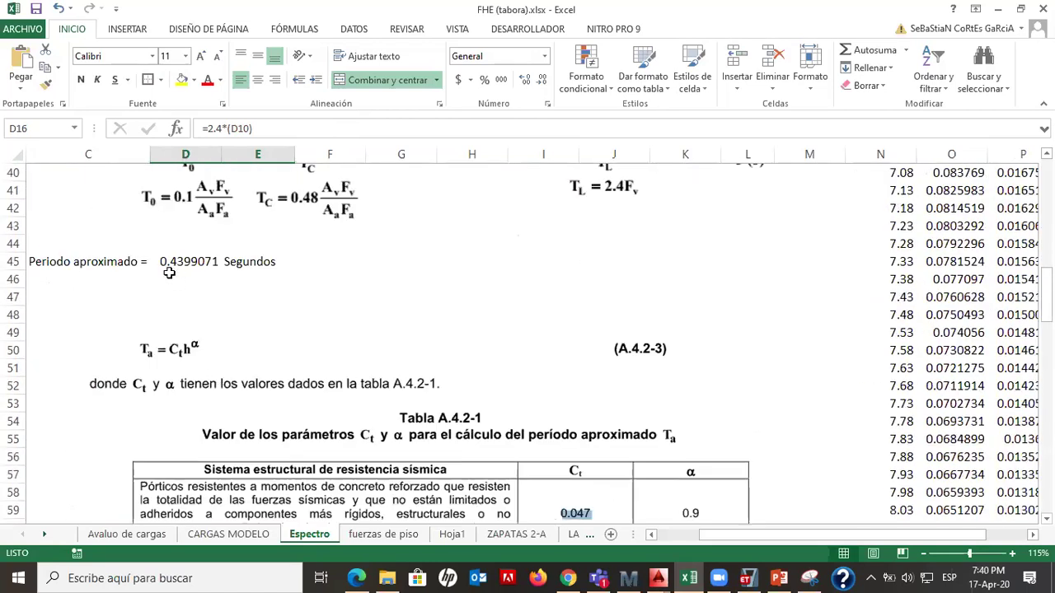
Examine the spectrum figure's plateau and its Sa = 2.5AaFaI equation alongside the periods and maximum acceleration in D14:D17
scroll(190, 282, "up", 3)
scroll(192, 283, "up", 3)
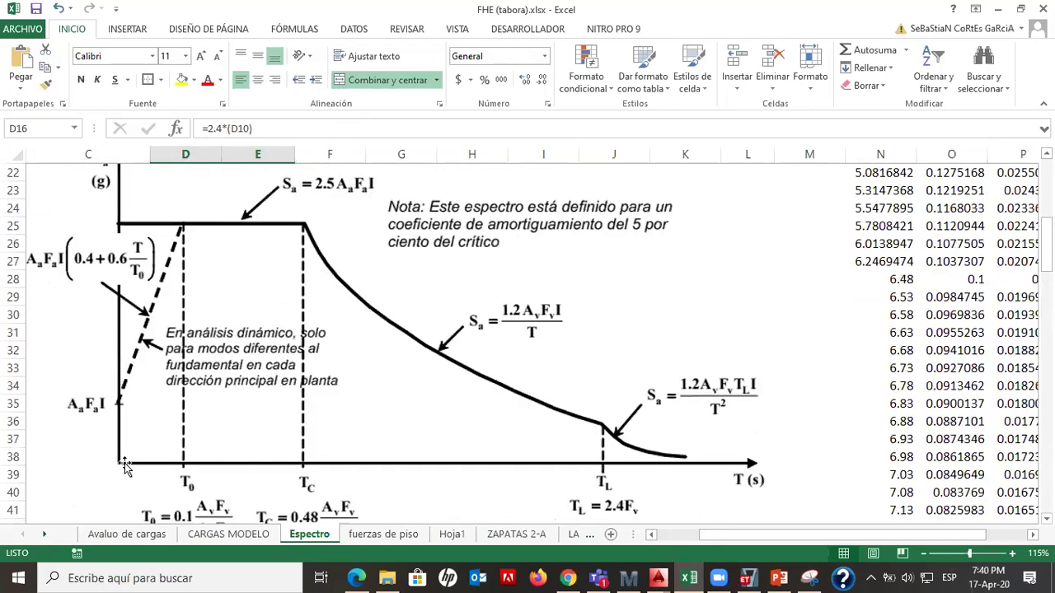
scroll(123, 466, "up", 3)
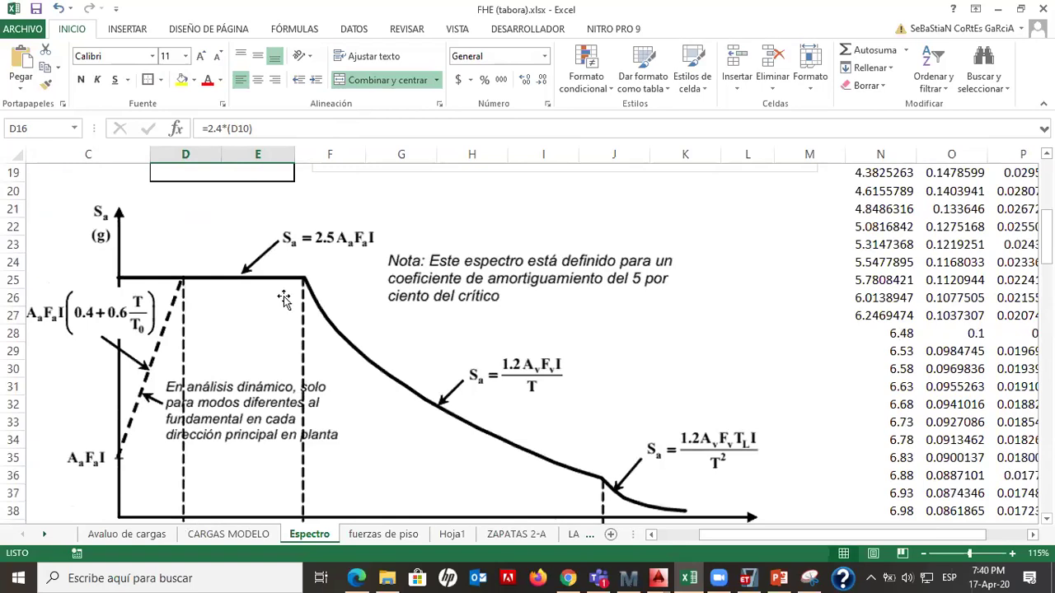
scroll(286, 292, "down", 3)
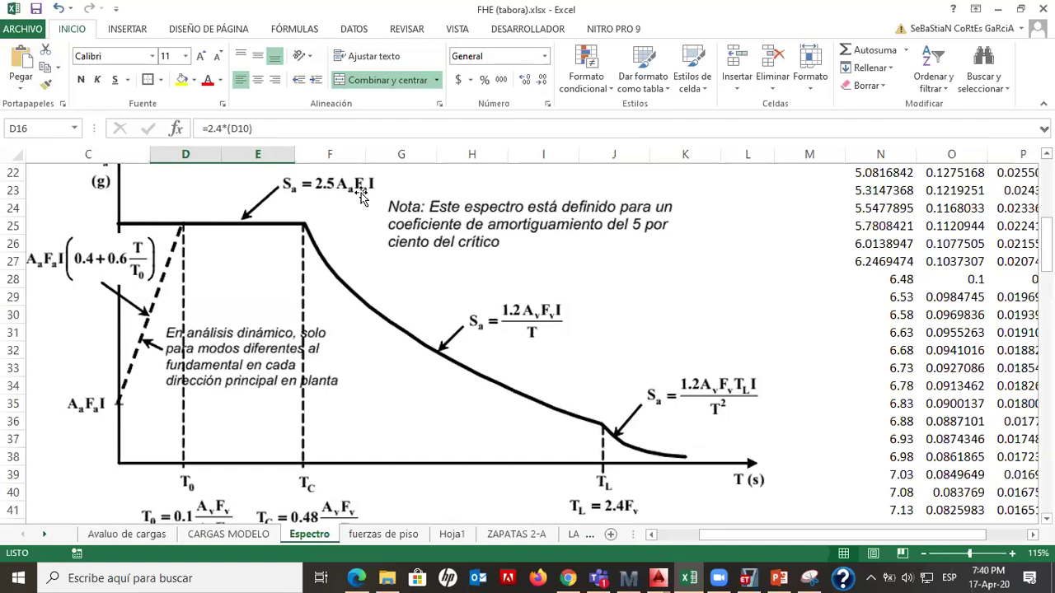
scroll(365, 212, "up", 2)
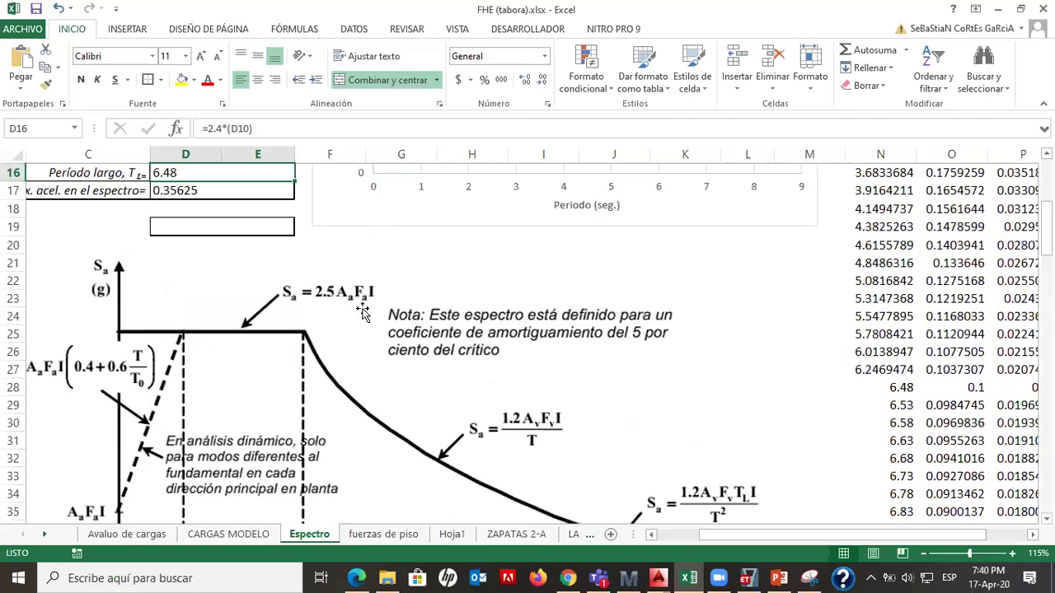
scroll(360, 306, "up", 1)
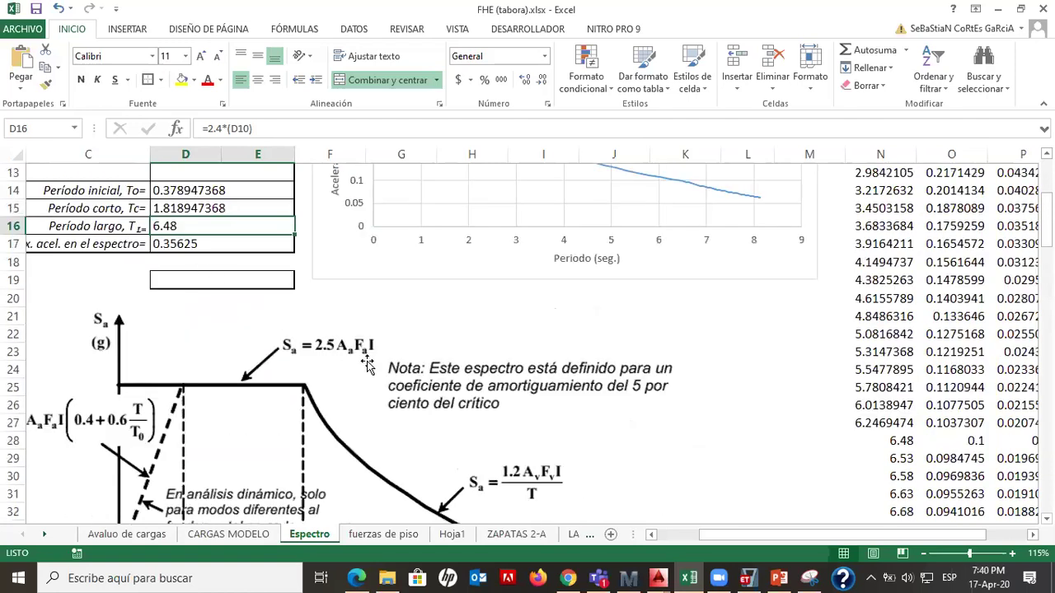
scroll(368, 354, "up", 1)
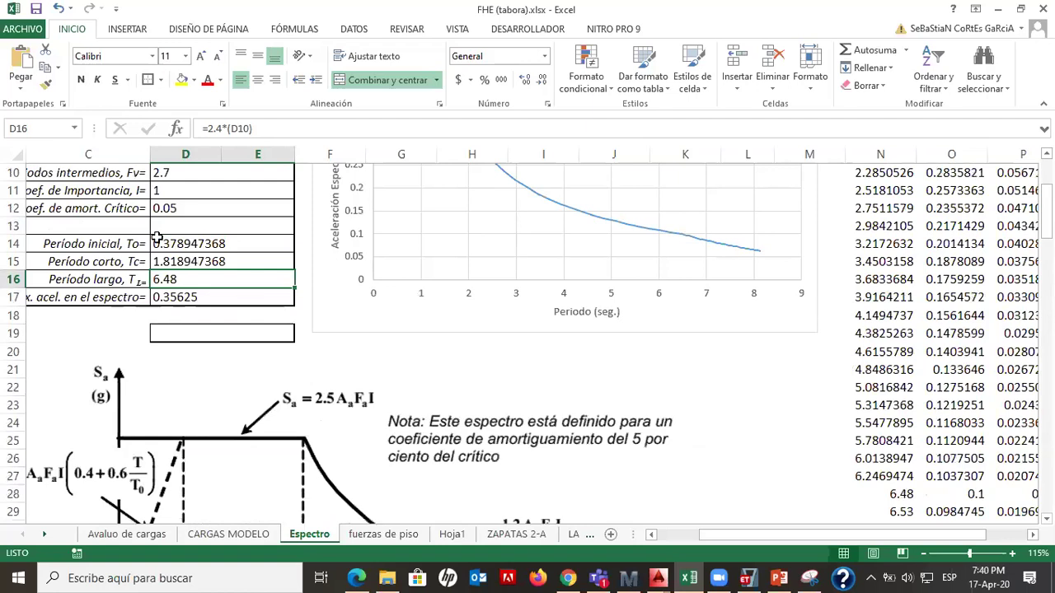
scroll(155, 239, "up", 1)
scroll(293, 439, "down", 1)
scroll(290, 422, "down", 2)
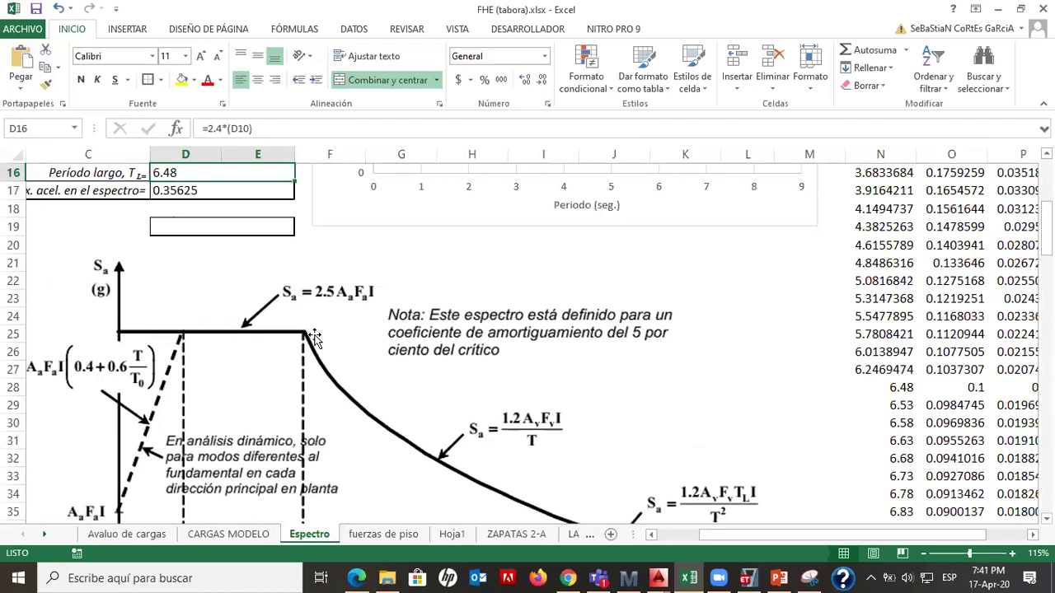
scroll(314, 338, "down", 3)
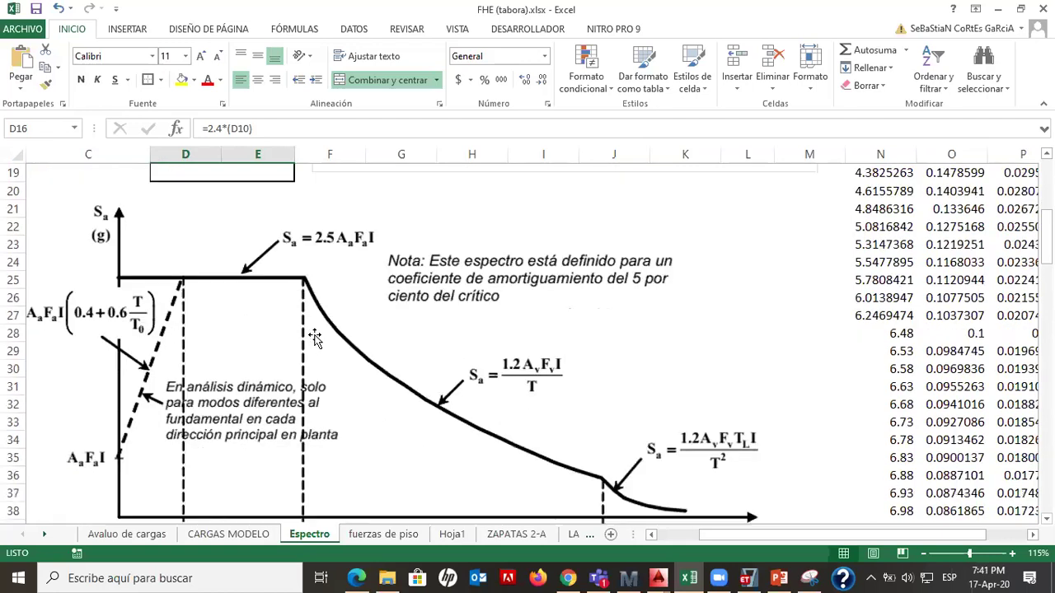
scroll(314, 338, "up", 1)
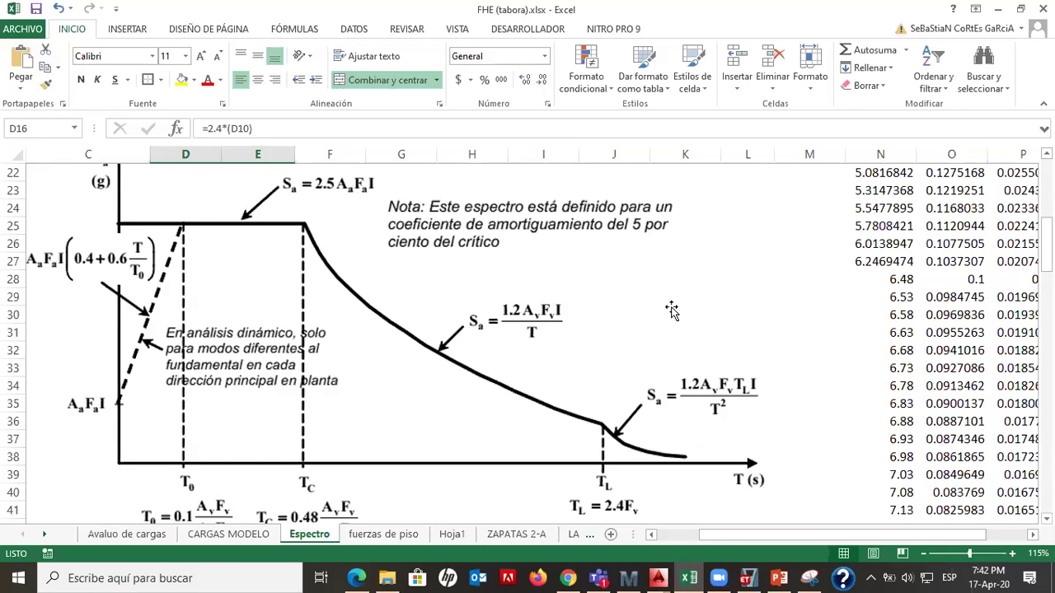
Compare the approximate period in D45 with the initial and short periods to identify the applicable spectrum branch and Sa equation
scroll(255, 348, "down", 2)
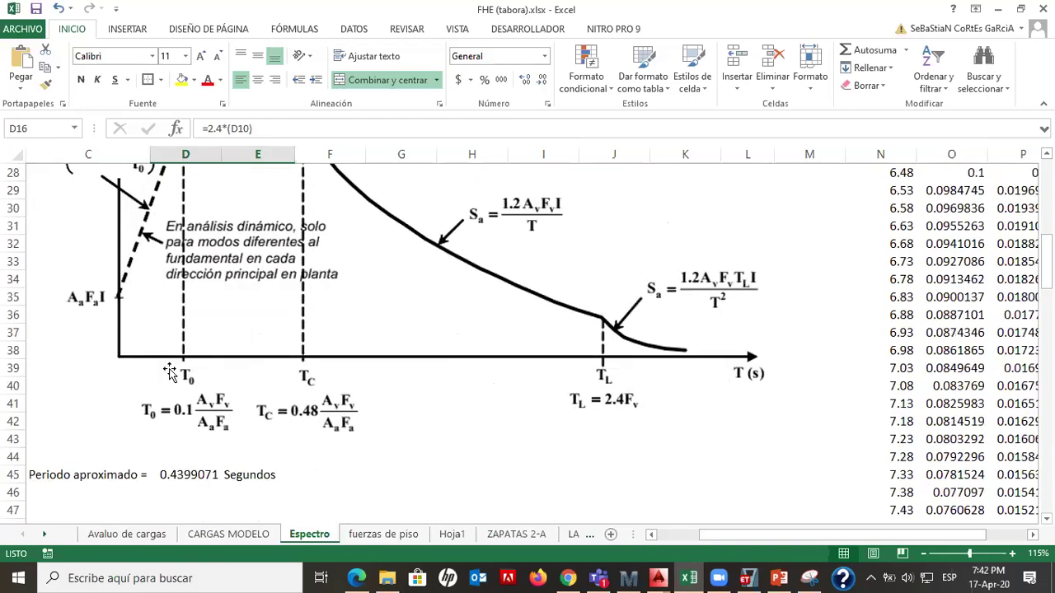
scroll(169, 373, "down", 1)
scroll(172, 375, "up", 7)
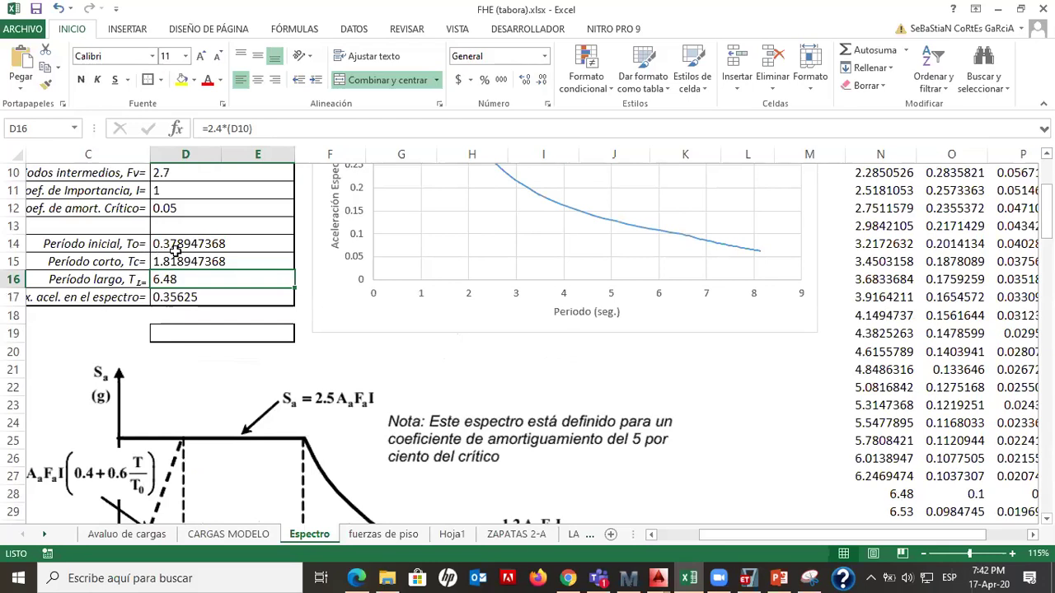
scroll(175, 251, "down", 8)
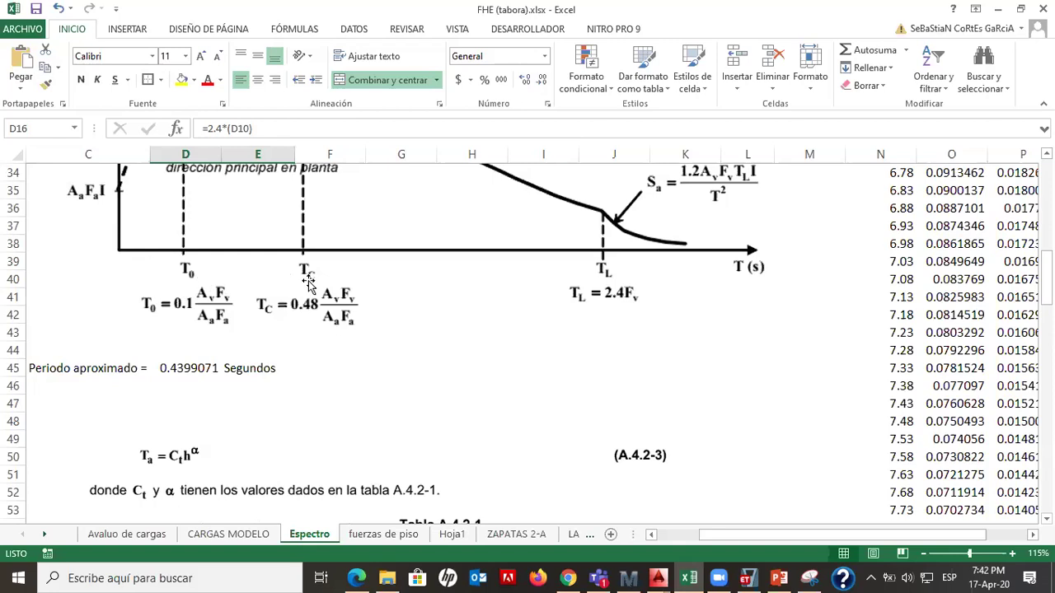
scroll(308, 282, "up", 4)
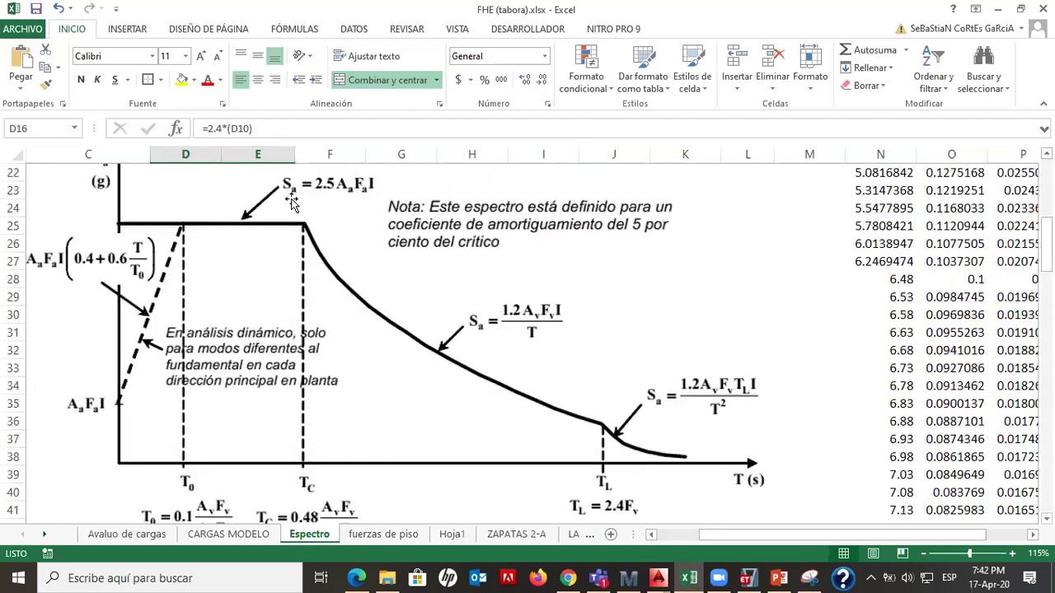
scroll(269, 392, "down", 3)
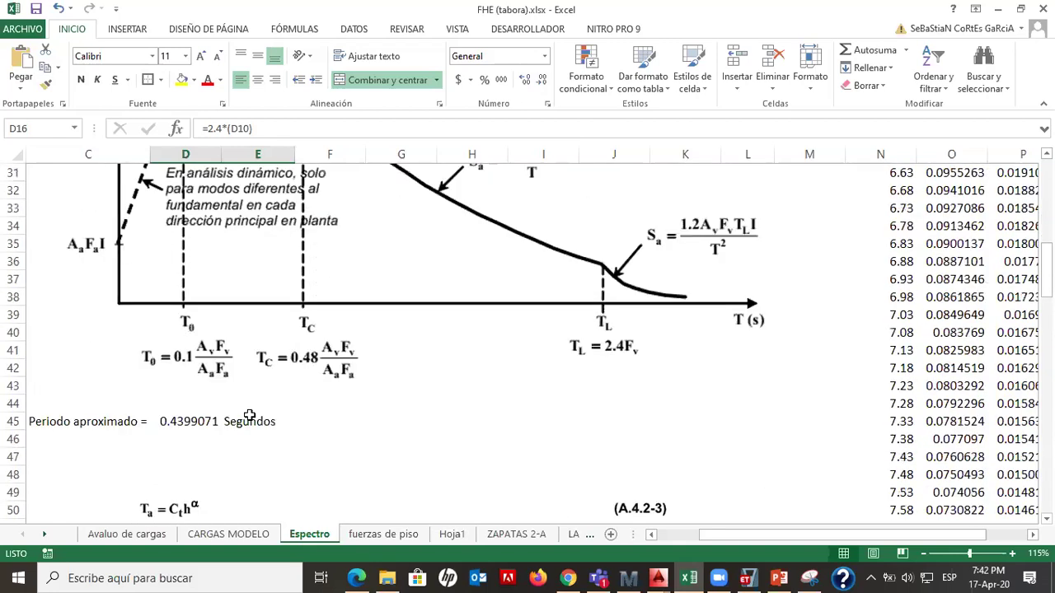
Set the approximate period in D45 to 0.2 and examine the Sa equation for periods below T0 in the spectrum figure
left_click(173, 424)
type("0.2")
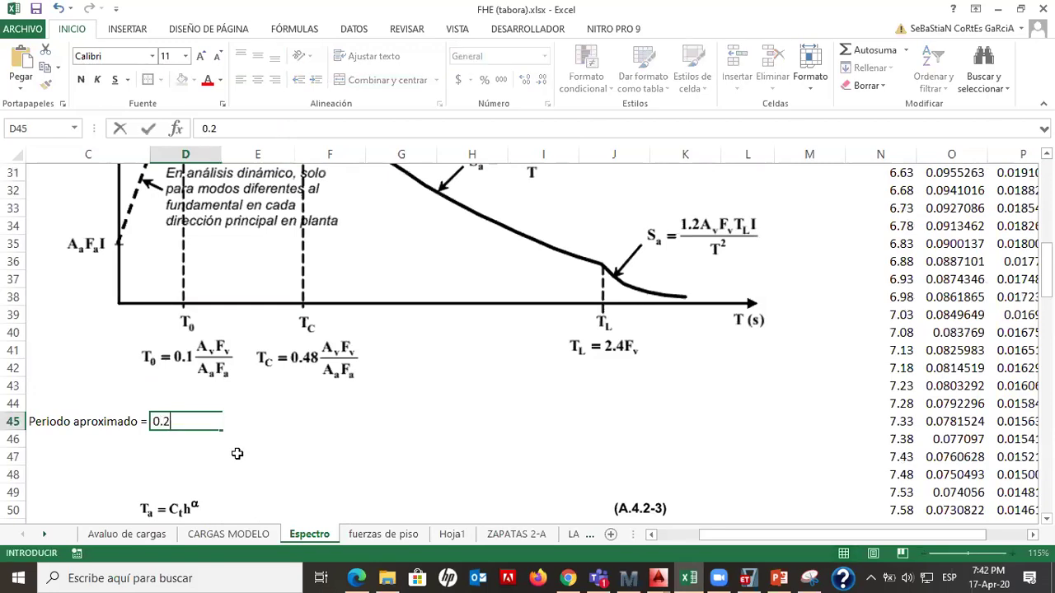
left_click(257, 437)
scroll(254, 437, "up", 1)
scroll(254, 437, "up", 5)
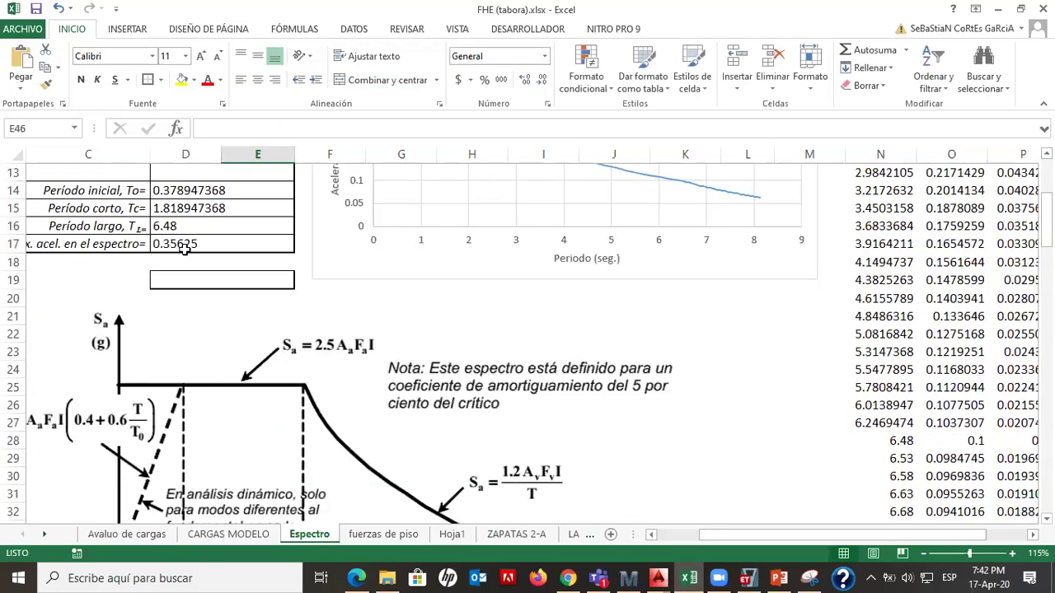
scroll(176, 235, "down", 3)
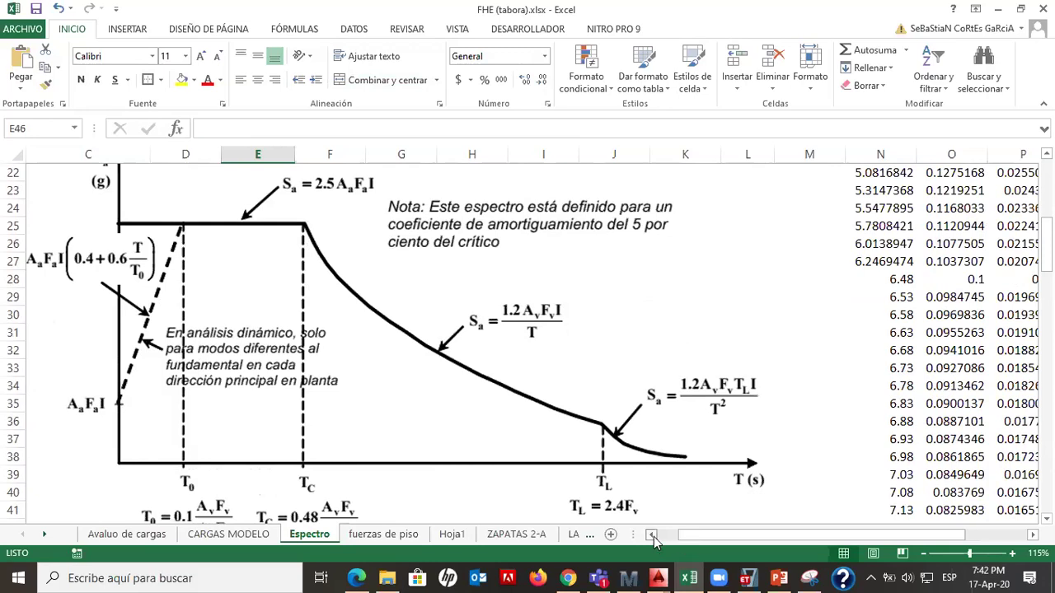
scroll(82, 293, "left", 1)
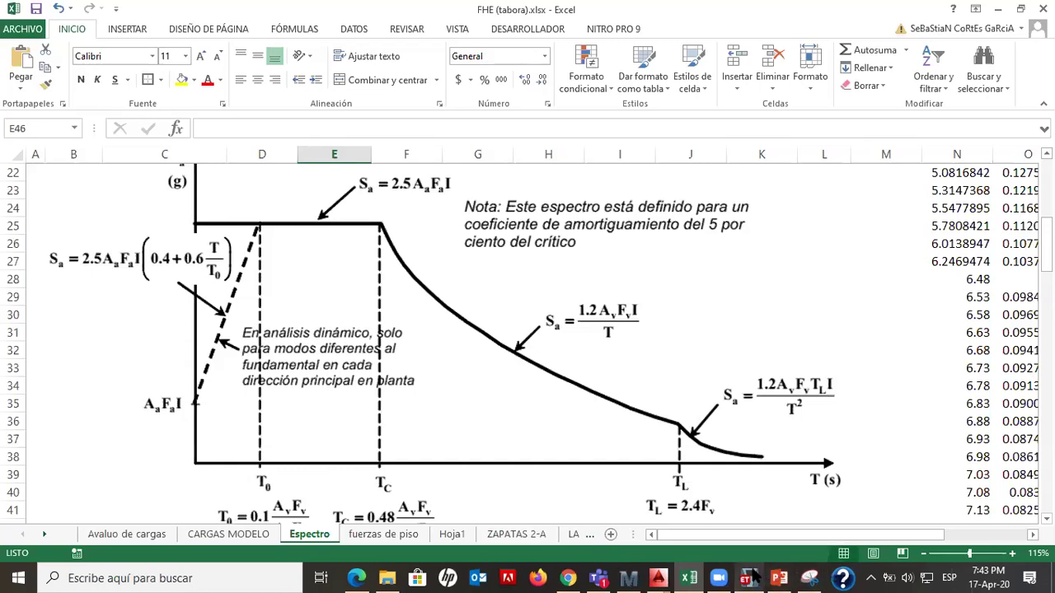
Switch to ETABS and review the Base Shear Coefficient C entered for the SISMO X load pattern
mouse_move(351, 572)
mouse_move(360, 536)
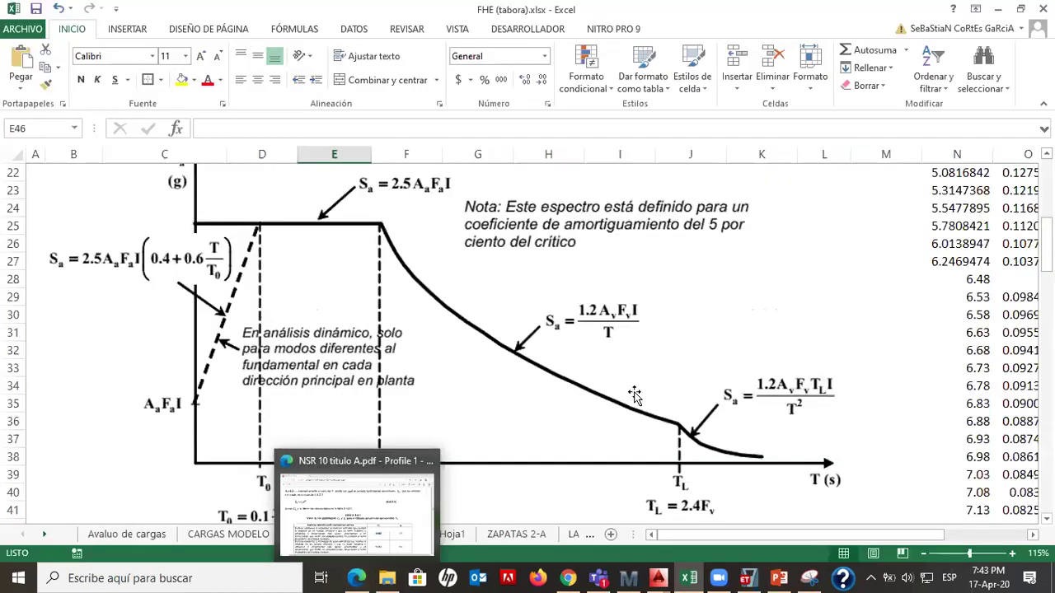
left_click(765, 262)
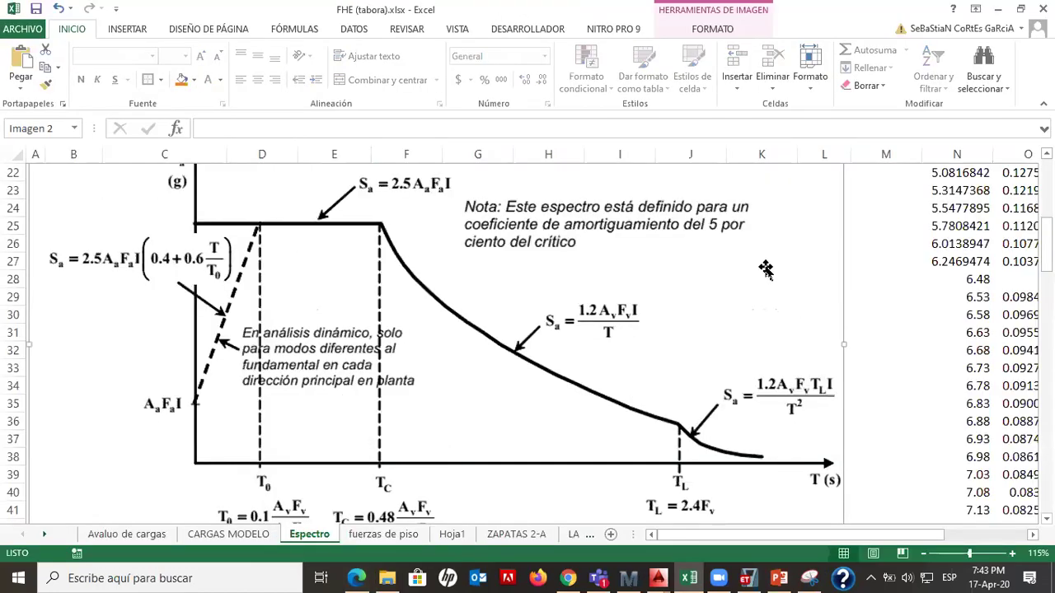
scroll(765, 264, "up", 4)
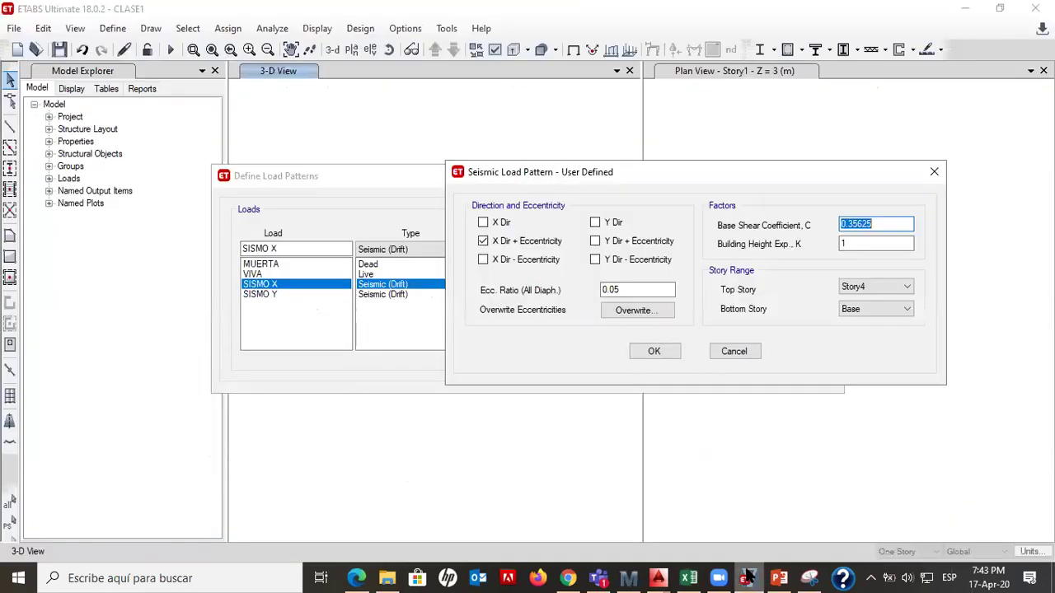
left_click(747, 578)
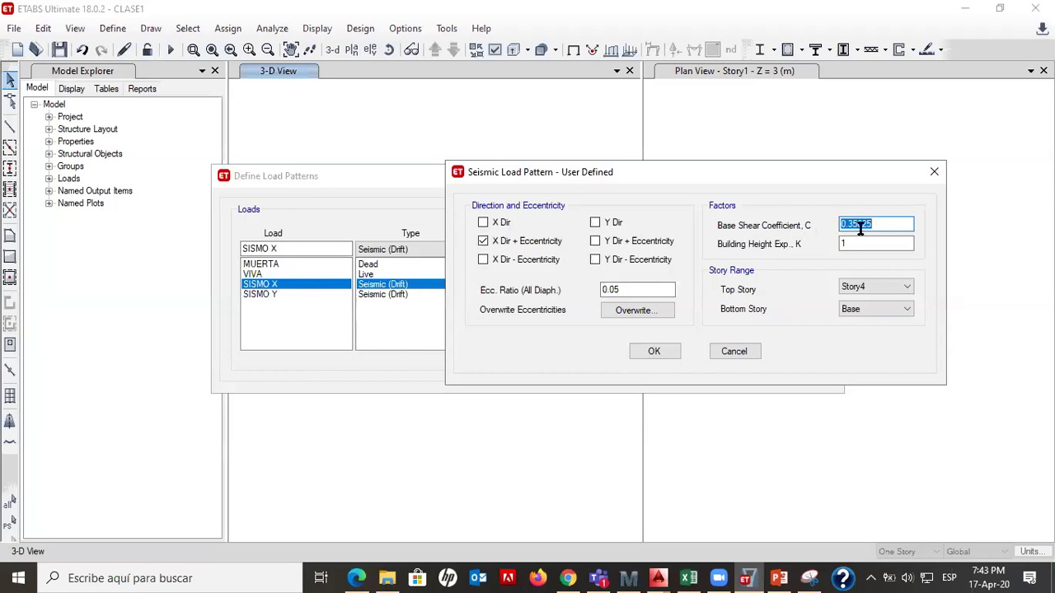
left_click(874, 224)
left_click_drag(875, 224, 827, 227)
left_click(877, 224)
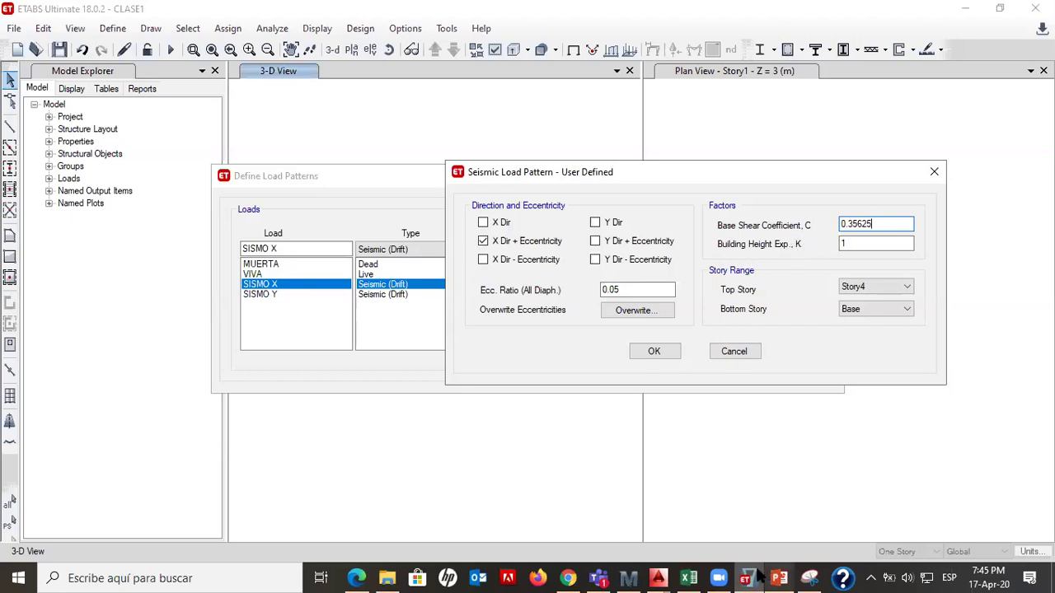
Switch to the NSR 10 titulo A PDF in Edge and locate the definition of exponent k under section A.4.3.2
left_click(569, 577)
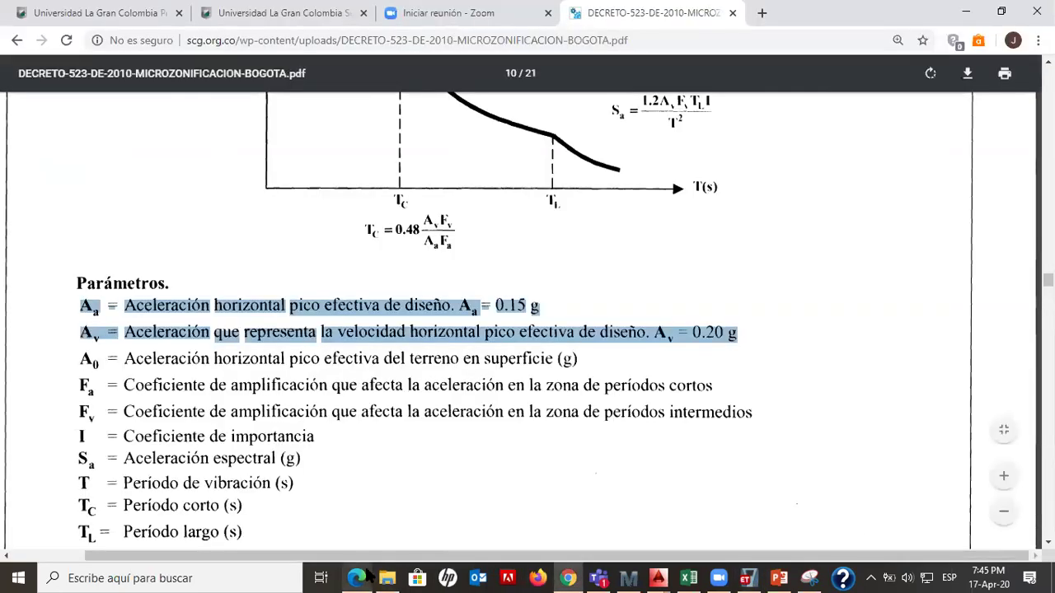
left_click(361, 577)
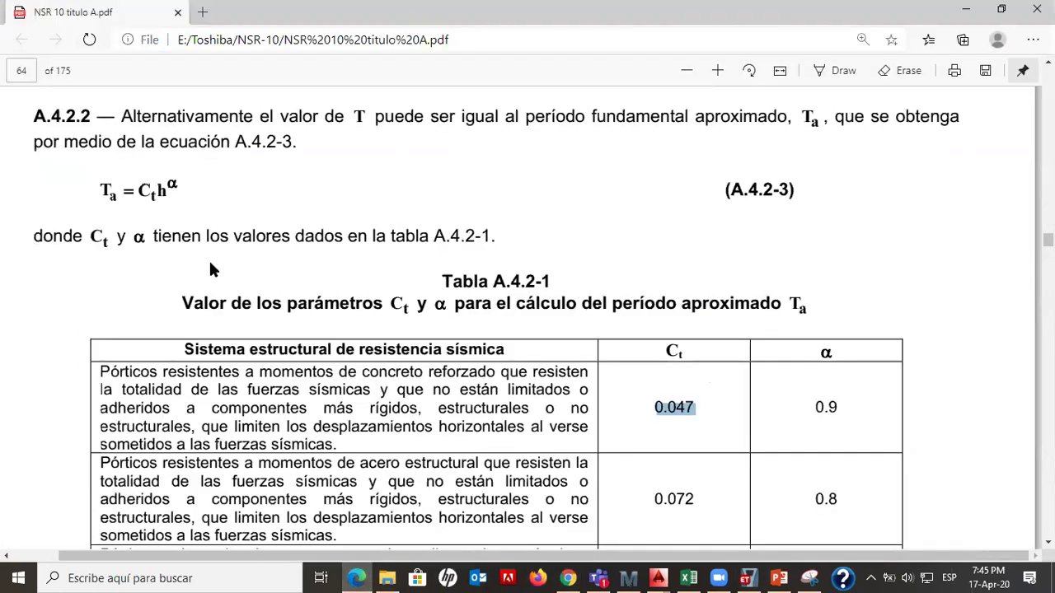
scroll(262, 343, "down", 5)
scroll(263, 343, "down", 4)
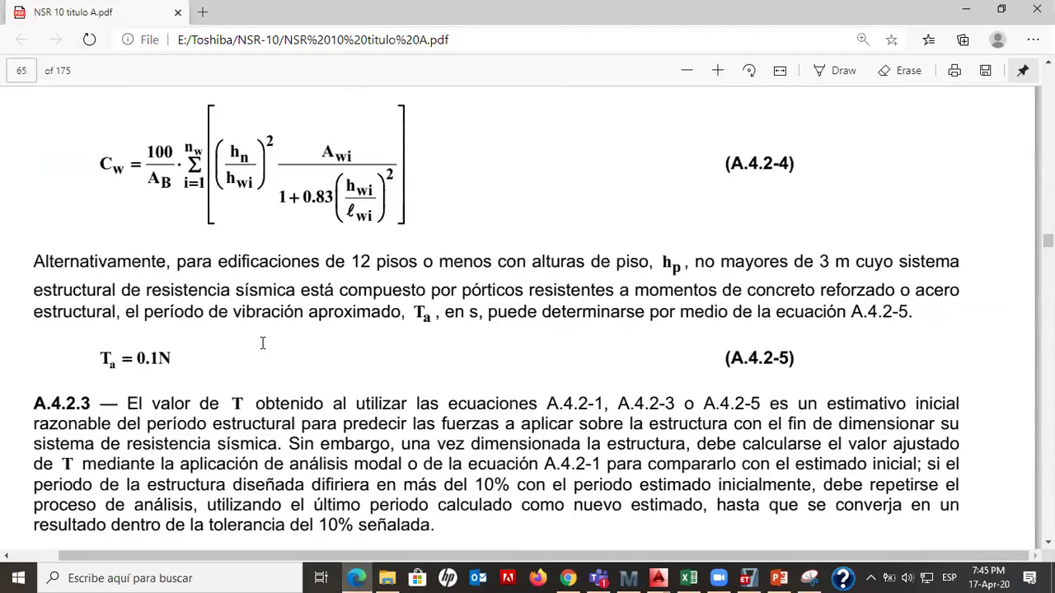
scroll(262, 342, "down", 8)
scroll(179, 348, "down", 1)
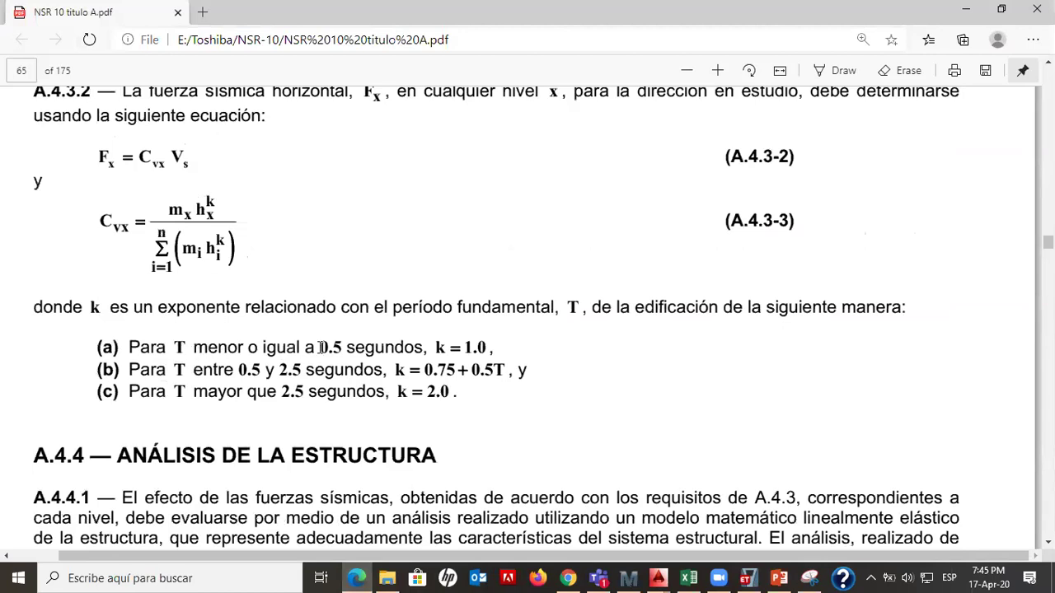
Examine how exponent k depends on the fundamental period T in conditions (a) to (c) of section A.4.3.2
left_click_drag(176, 346, 191, 348)
left_click(219, 346)
scroll(223, 329, "up", 1)
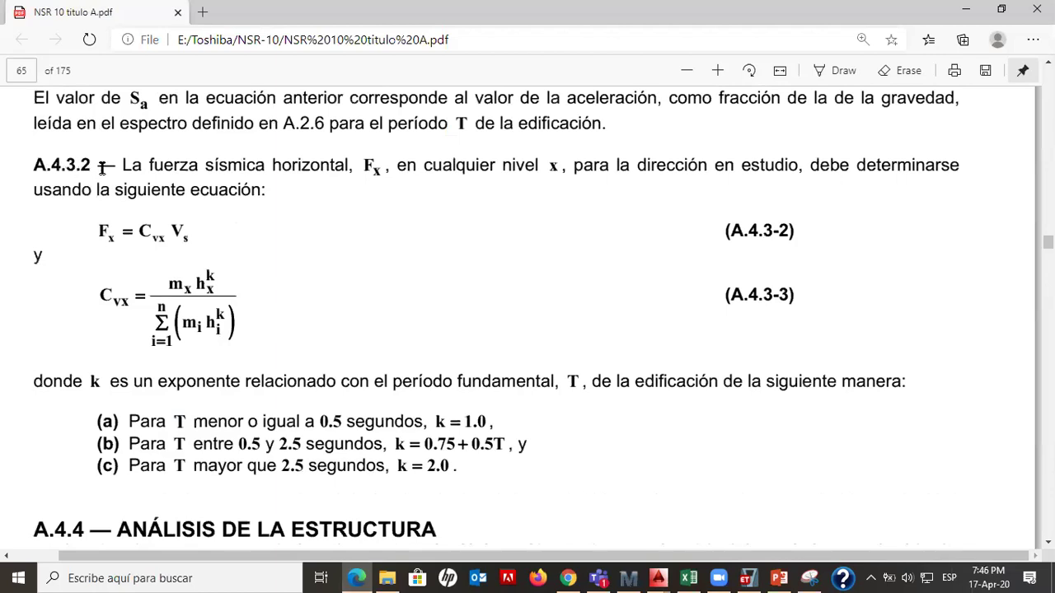
left_click_drag(33, 382, 914, 375)
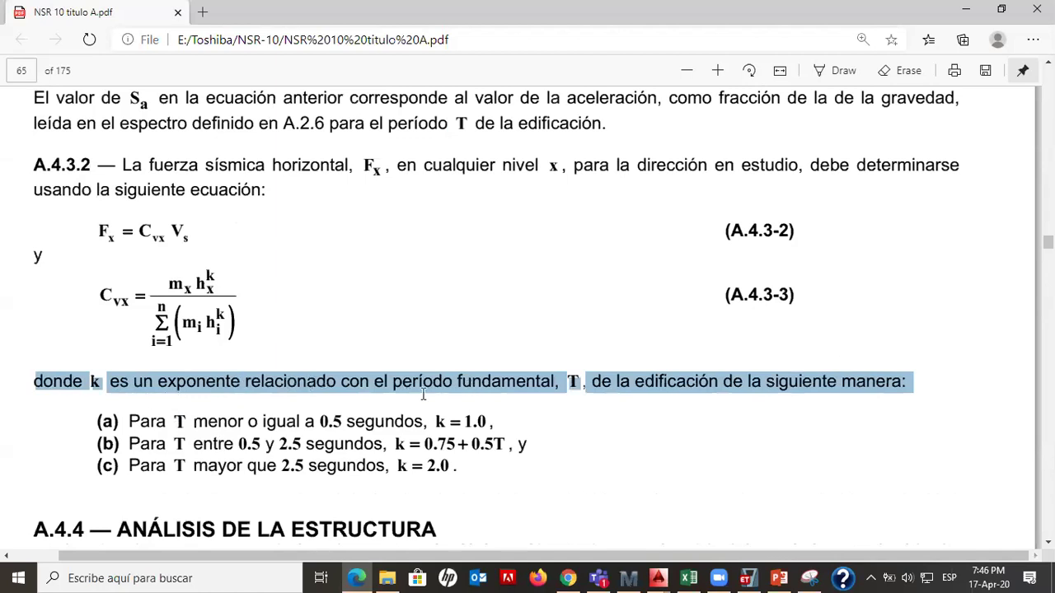
double_click(94, 383)
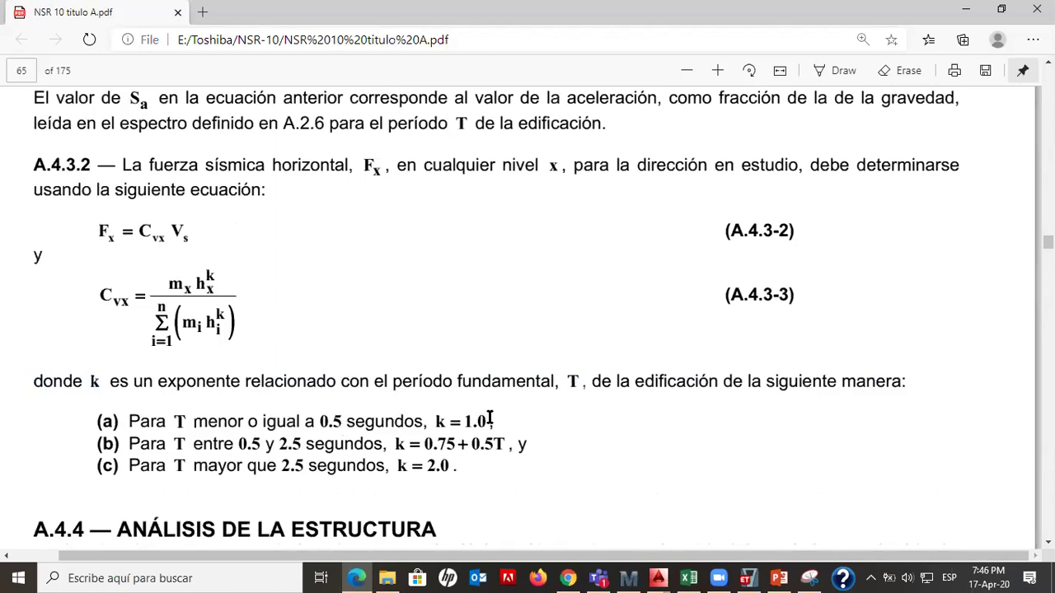
Switch to Excel and restore the approximate period formula =0.047*((12)^0.9) in D45
left_click(689, 577)
scroll(353, 389, "down", 8)
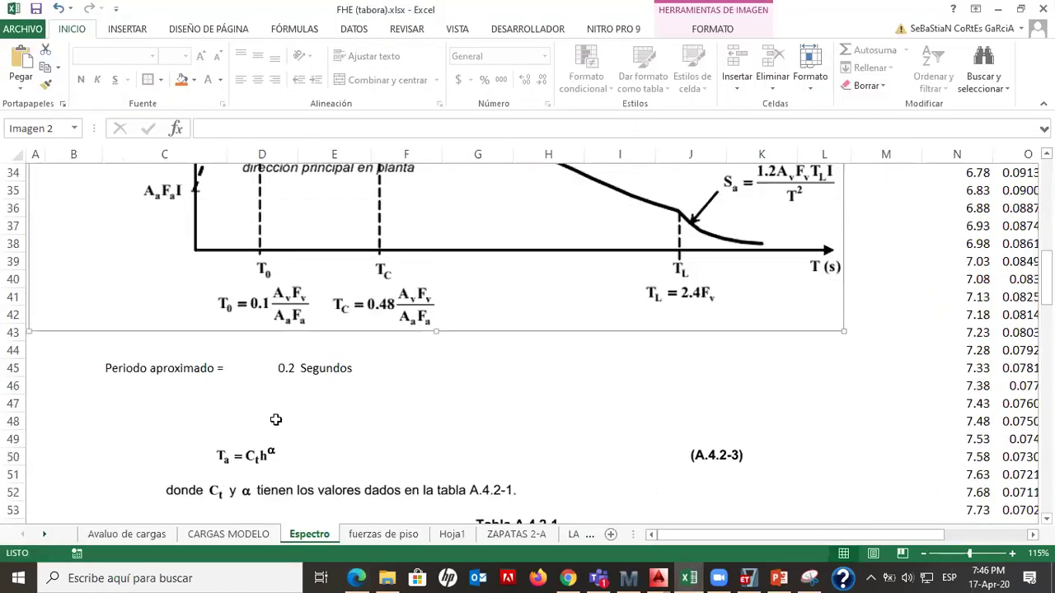
left_click(278, 372)
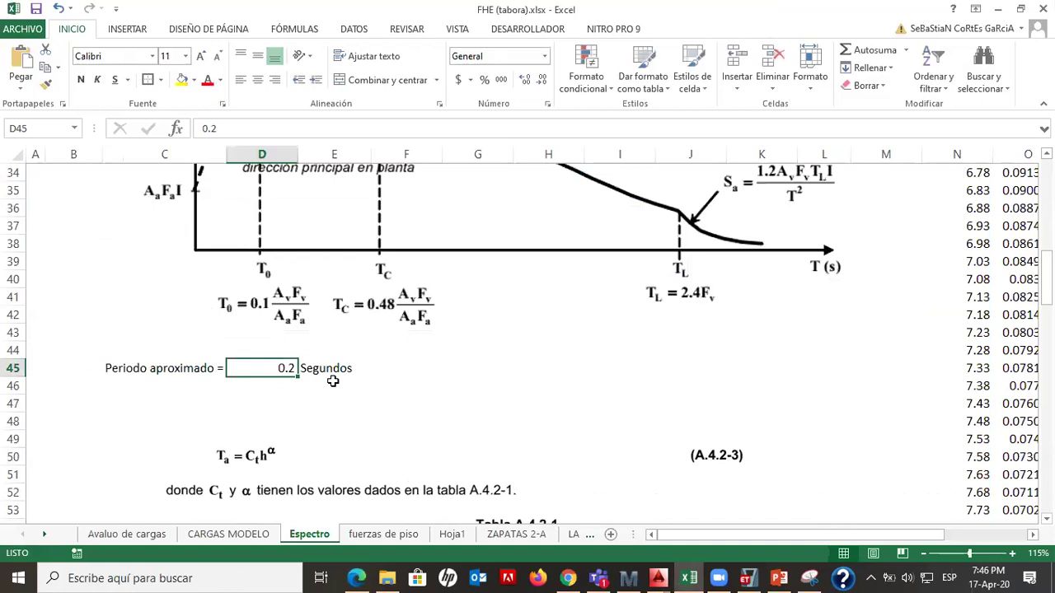
type("=0.047*((12)^0.9)")
left_click(330, 402)
left_click(260, 379)
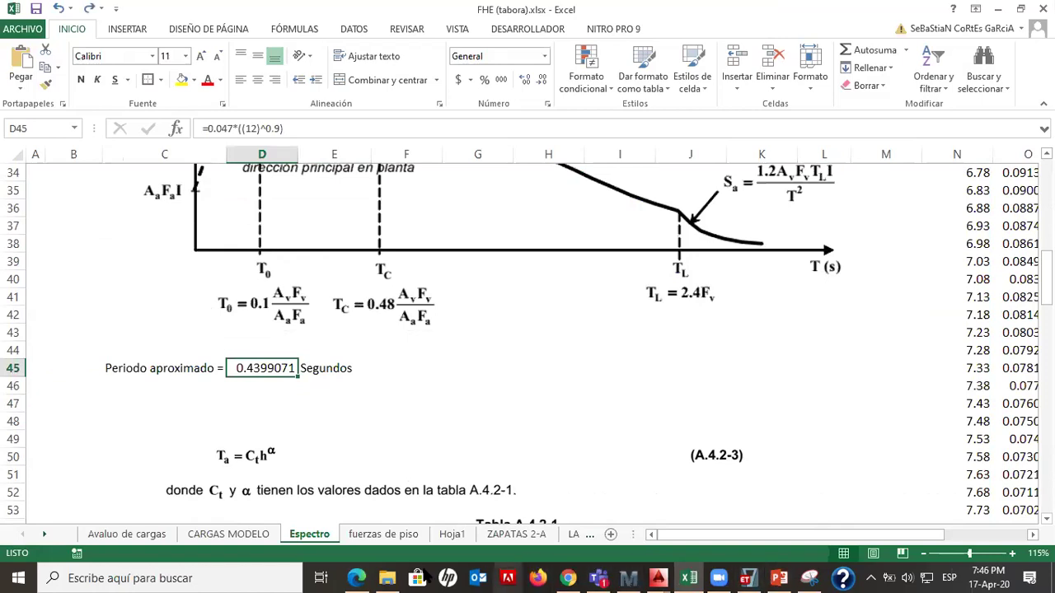
Check the k condition for the approximate period in the NSR 10 PDF, and compare it with SISMO X's Building Height Exp., K in ETABS
left_click(357, 577)
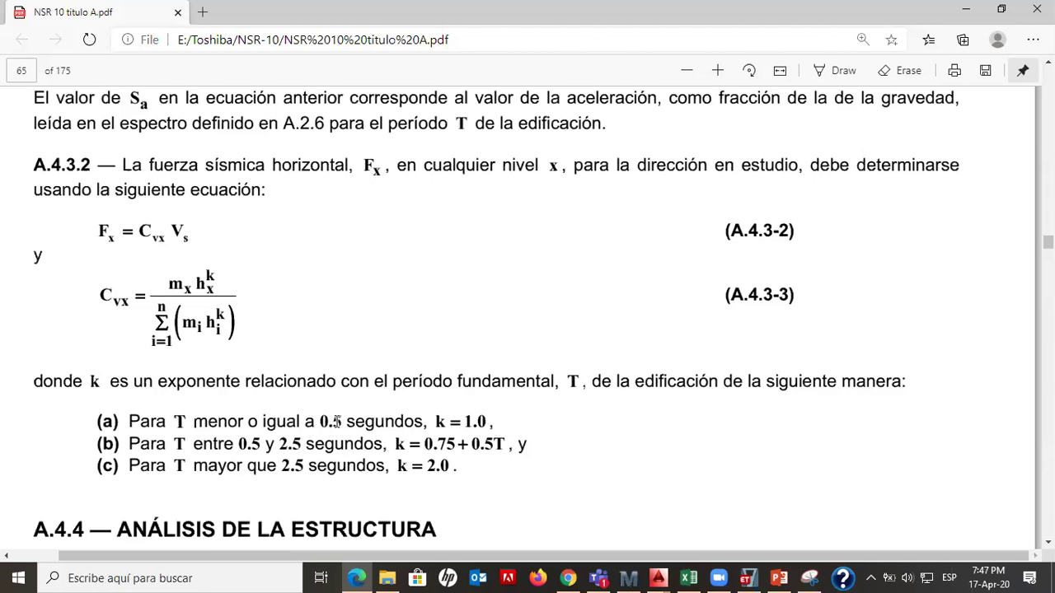
left_click(752, 578)
left_click(851, 245)
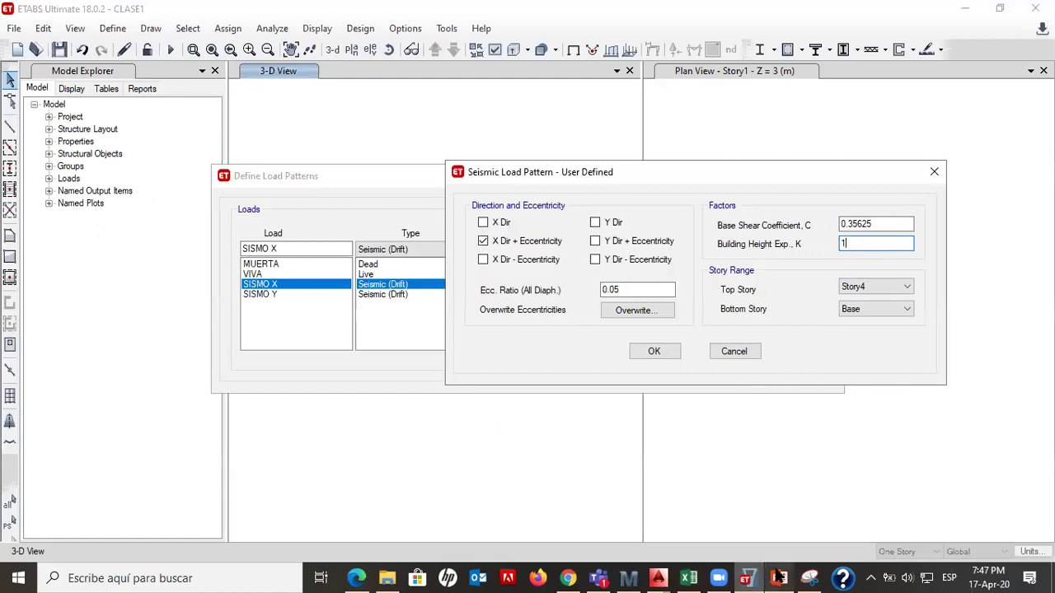
Recheck the k conditions of A.4.3.2 in the NSR 10 PDF, and accept SISMO X's seismic parameters back in ETABS
left_click(356, 577)
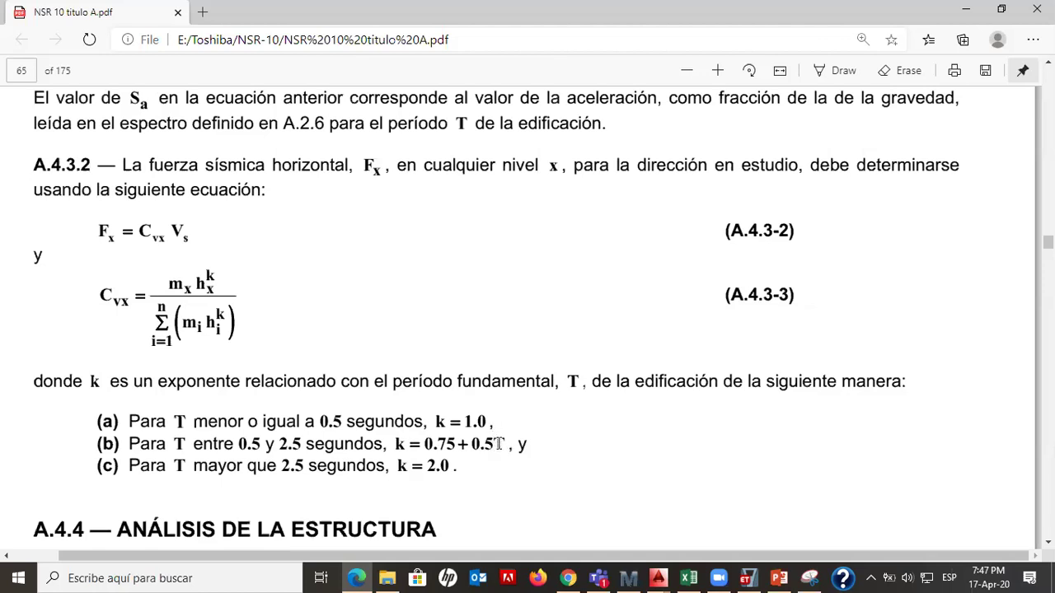
left_click(748, 577)
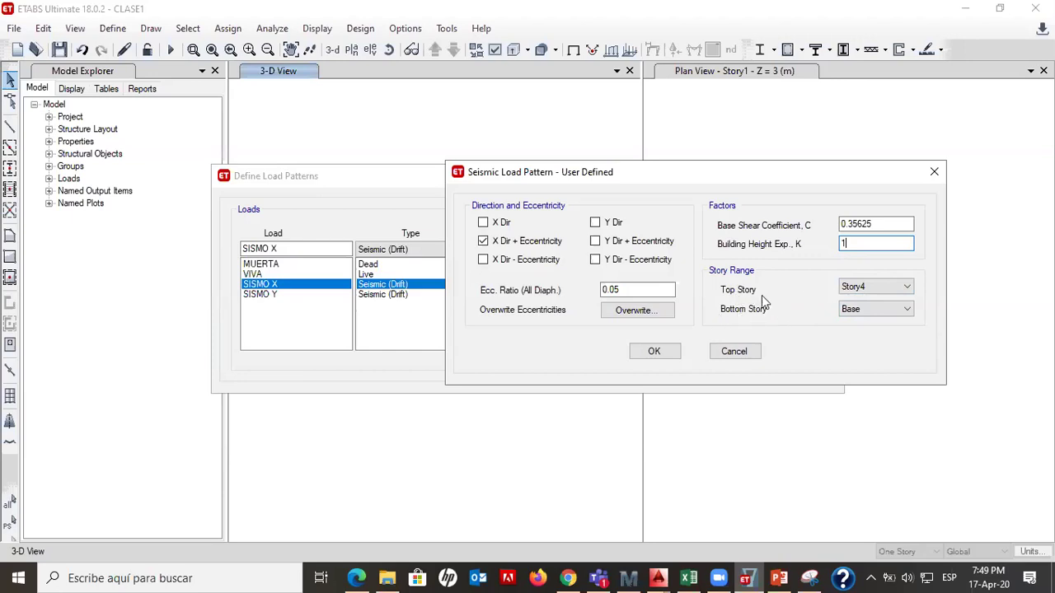
left_click(655, 353)
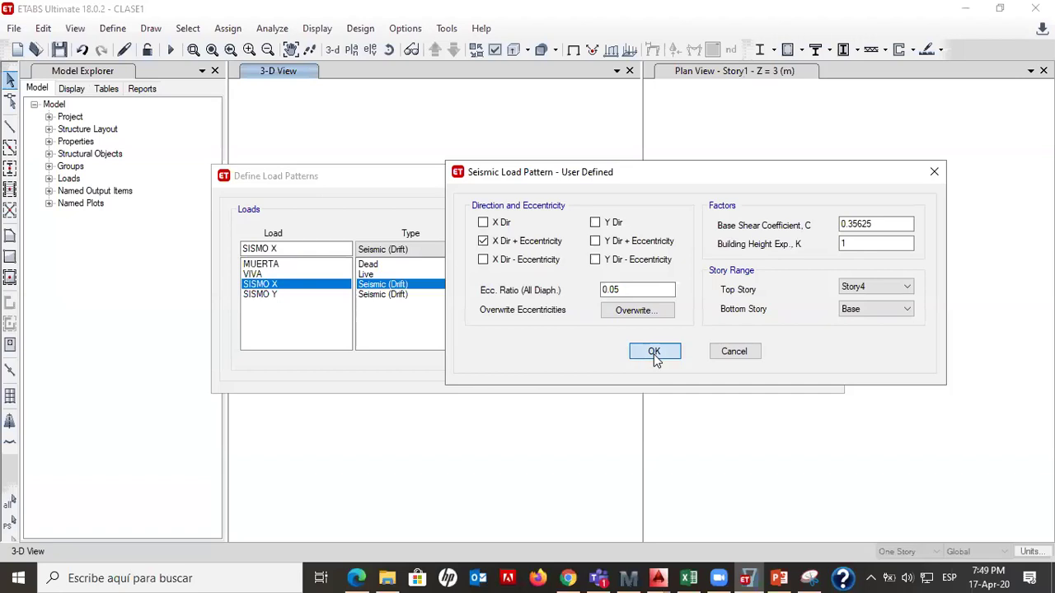
Edit the lateral load of SISMO Y, setting its Base Shear Coefficient, C to 0.35625 and keeping Building Height Exp., K at 1
left_click(395, 302)
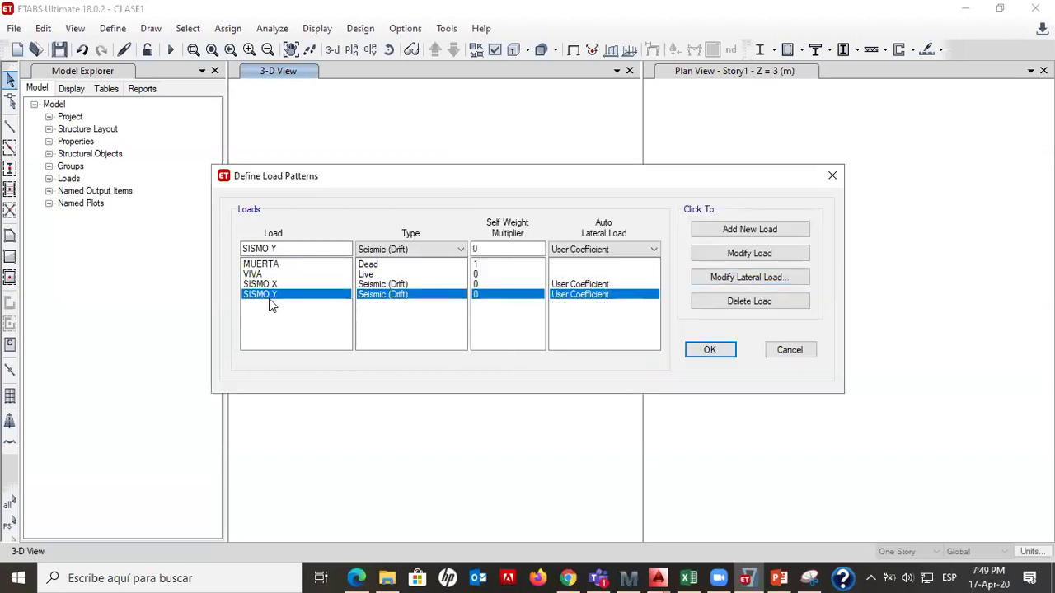
left_click(740, 281)
double_click(691, 229)
type("0.05625")
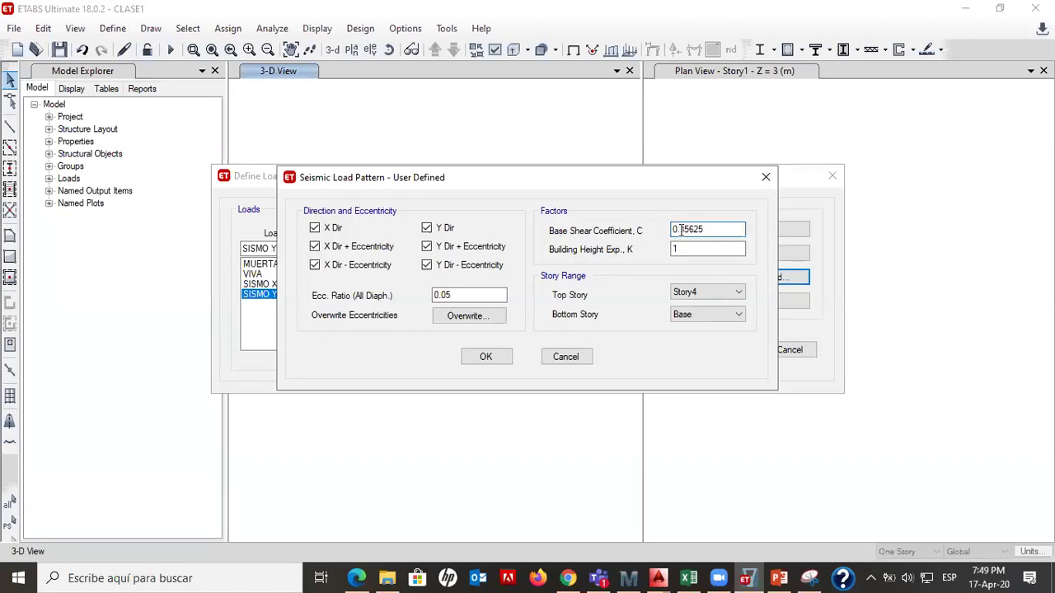
left_click(686, 253)
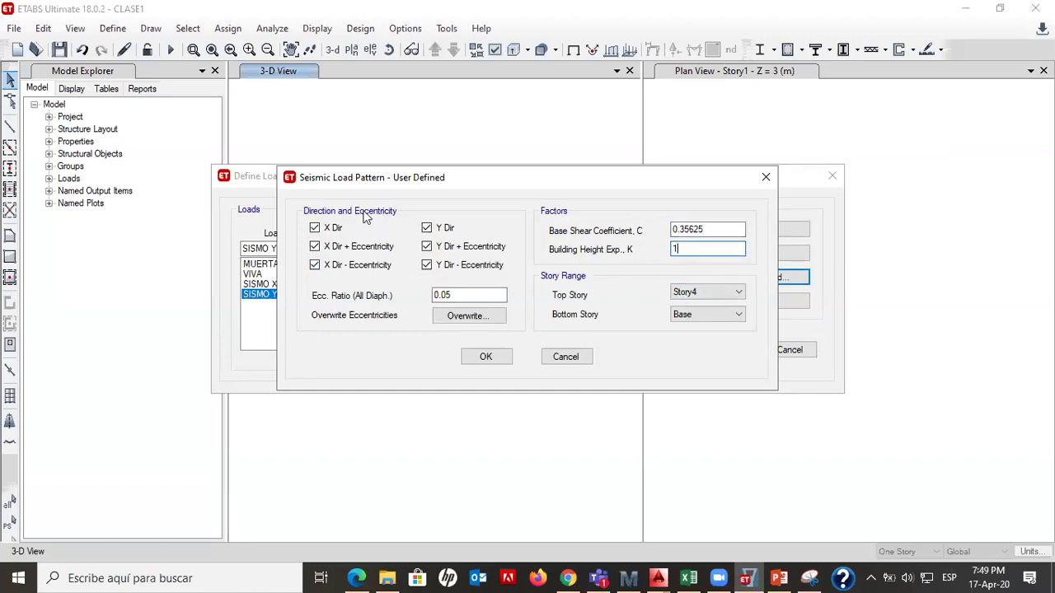
Keep only Y Dir + Eccentricity enabled for SISMO Y and accept the load pattern definitions
left_click_drag(365, 180, 481, 182)
left_click(431, 231)
left_click(431, 249)
left_click(432, 267)
left_click(543, 229)
left_click(543, 267)
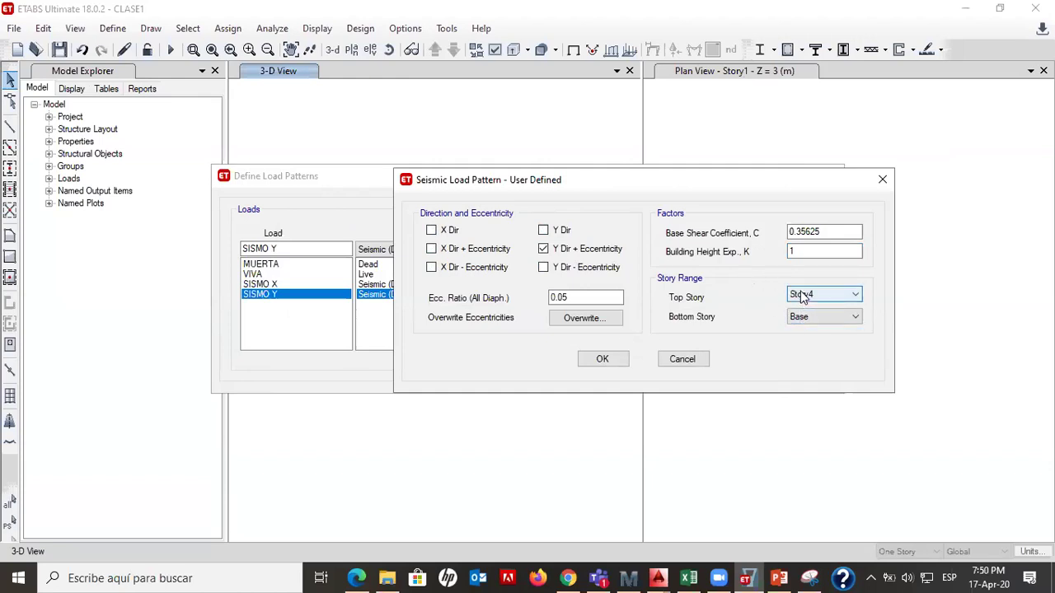
left_click(618, 358)
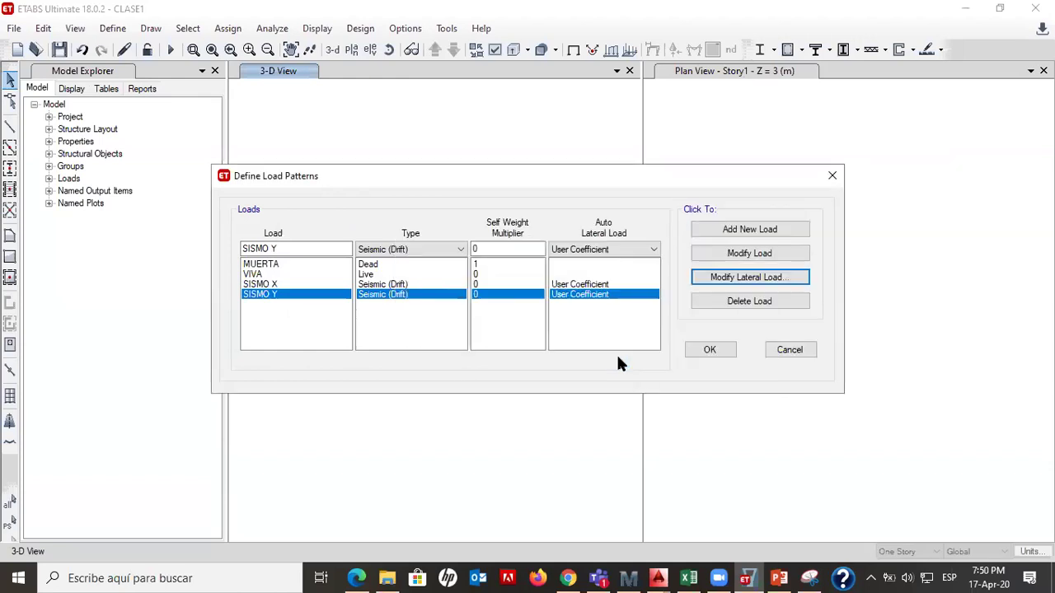
left_click(714, 348)
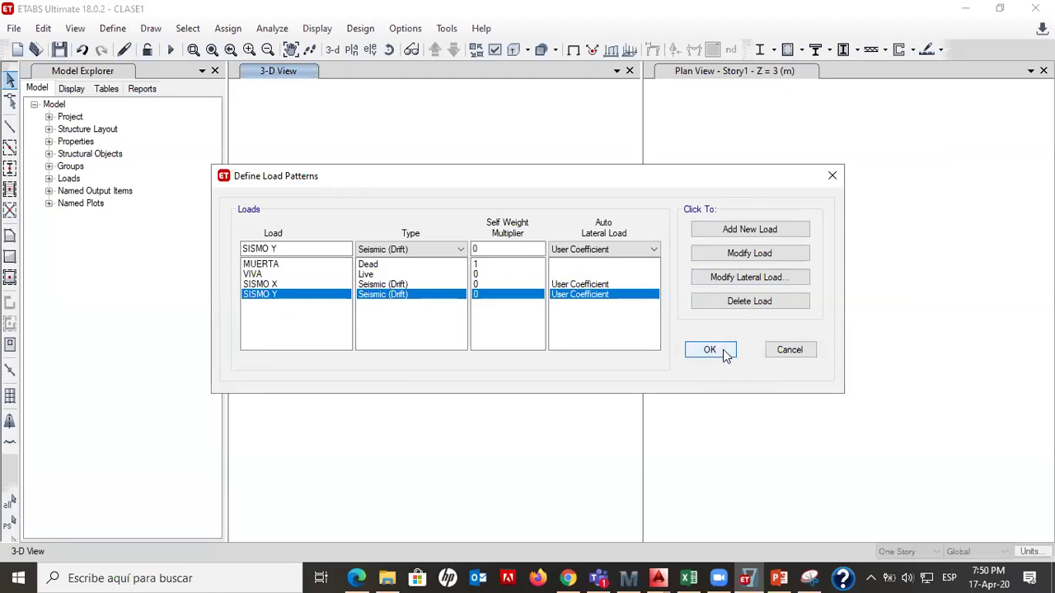
left_click(710, 349)
left_click(725, 353)
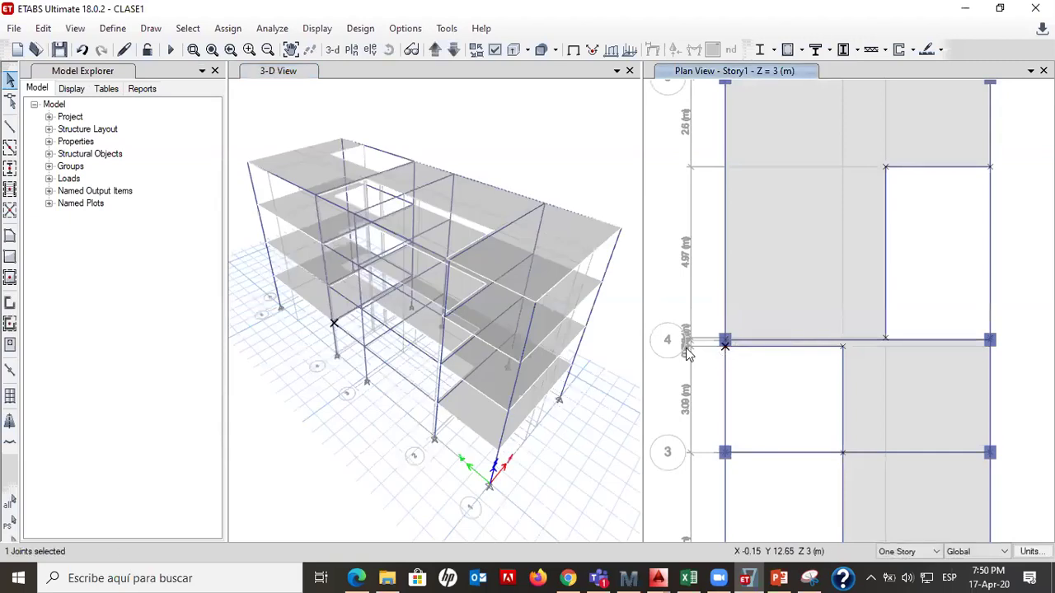
left_click(552, 156)
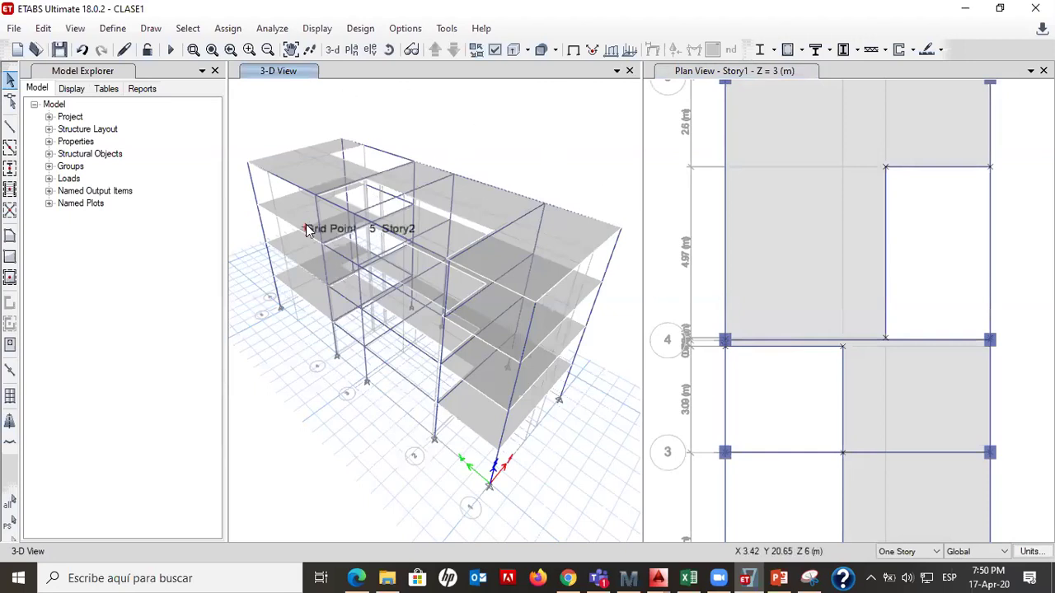
Run the analysis and animate mode number 1 of the Modal case in the 3-D view
left_click(170, 51)
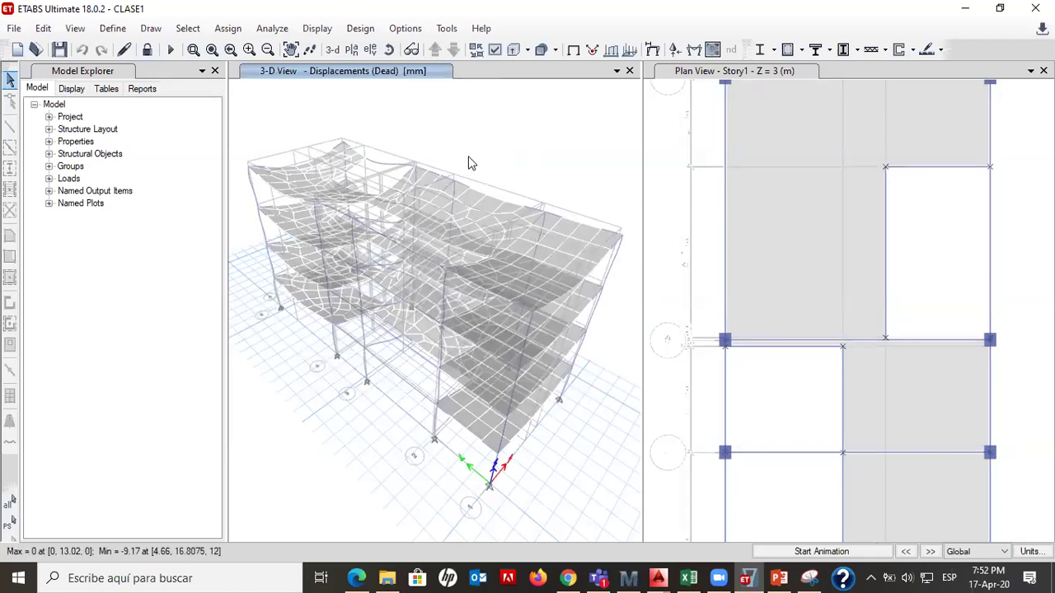
mouse_move(458, 186)
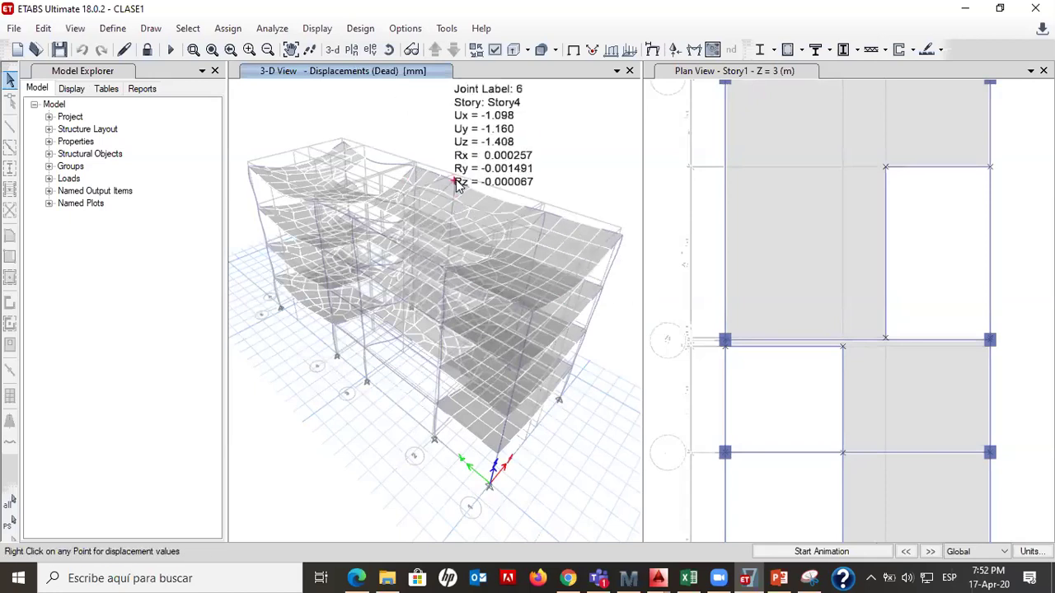
left_click(651, 51)
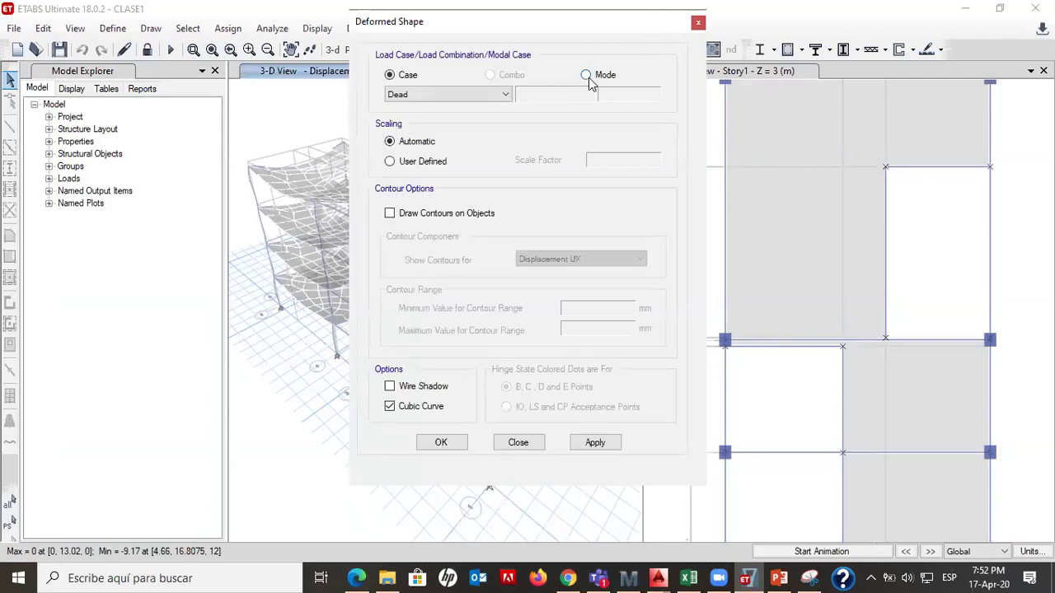
left_click(586, 75)
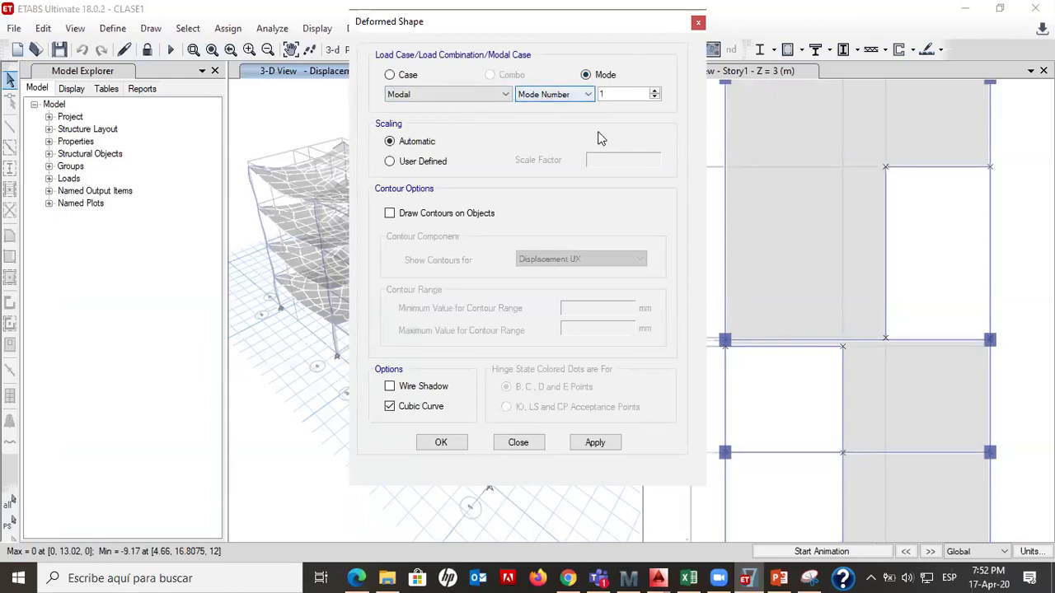
left_click(595, 443)
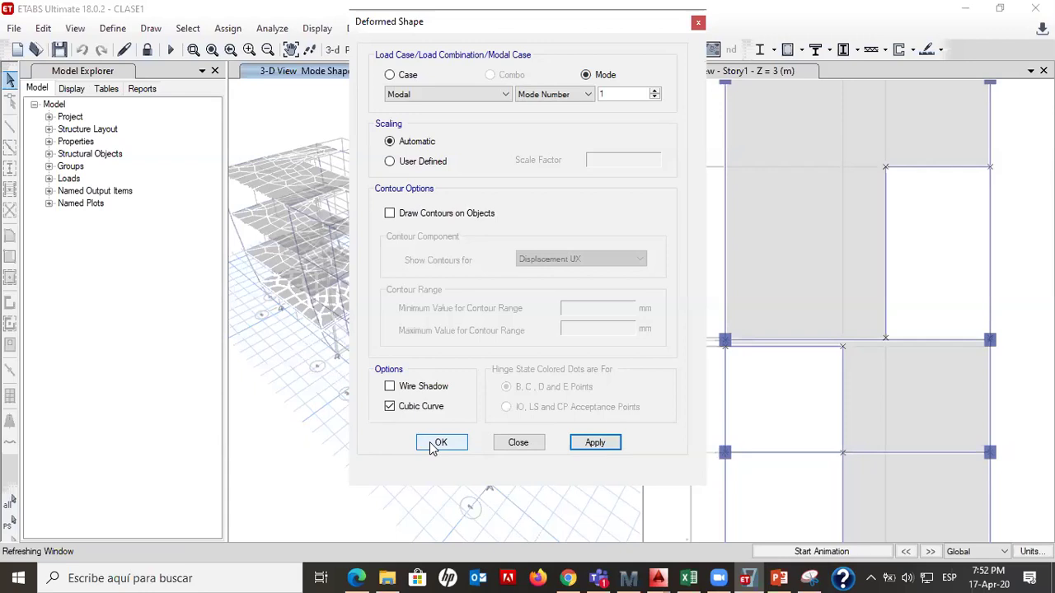
left_click(439, 443)
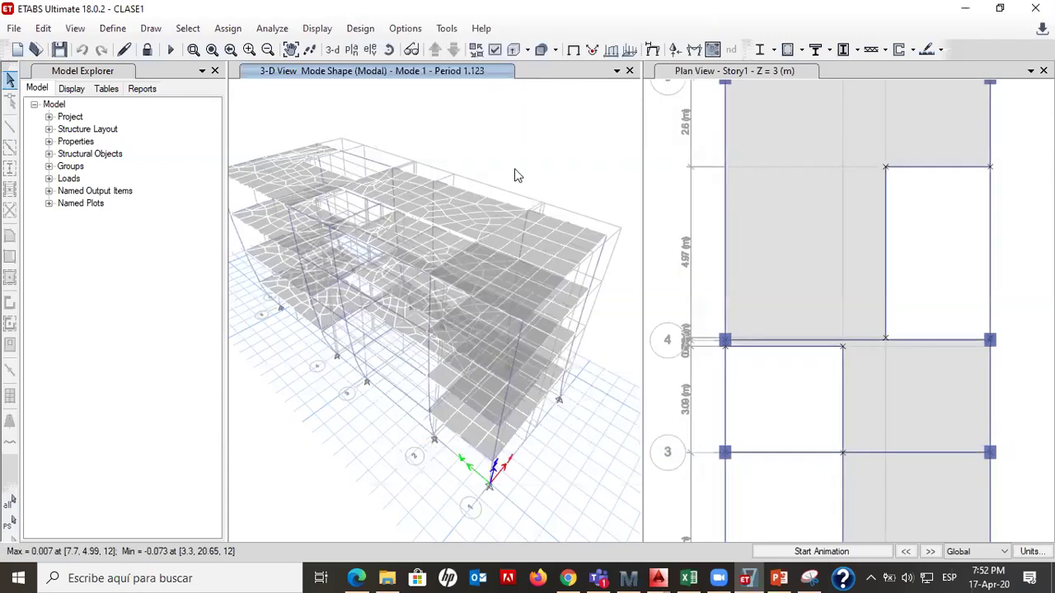
left_click(652, 51)
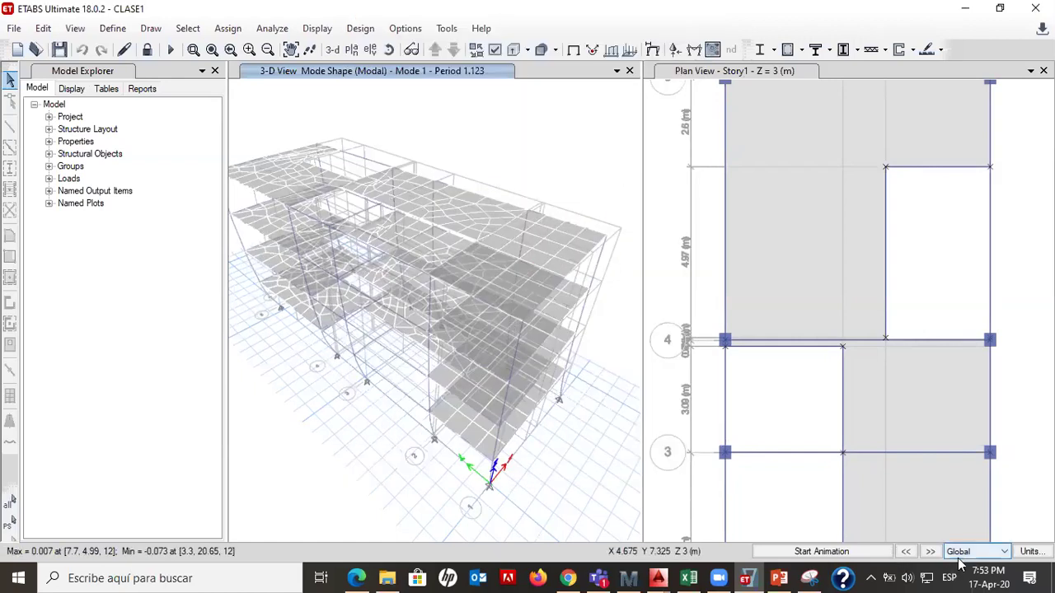
left_click(806, 550)
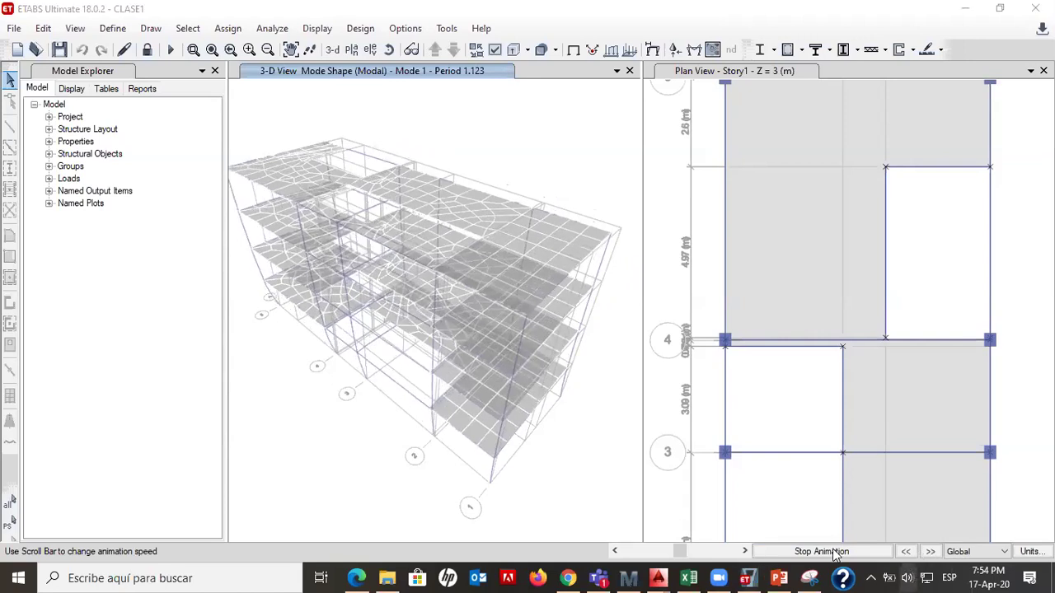
Lower the computer's speaker volume to 38
left_click(907, 577)
scroll(859, 546, "down", 20)
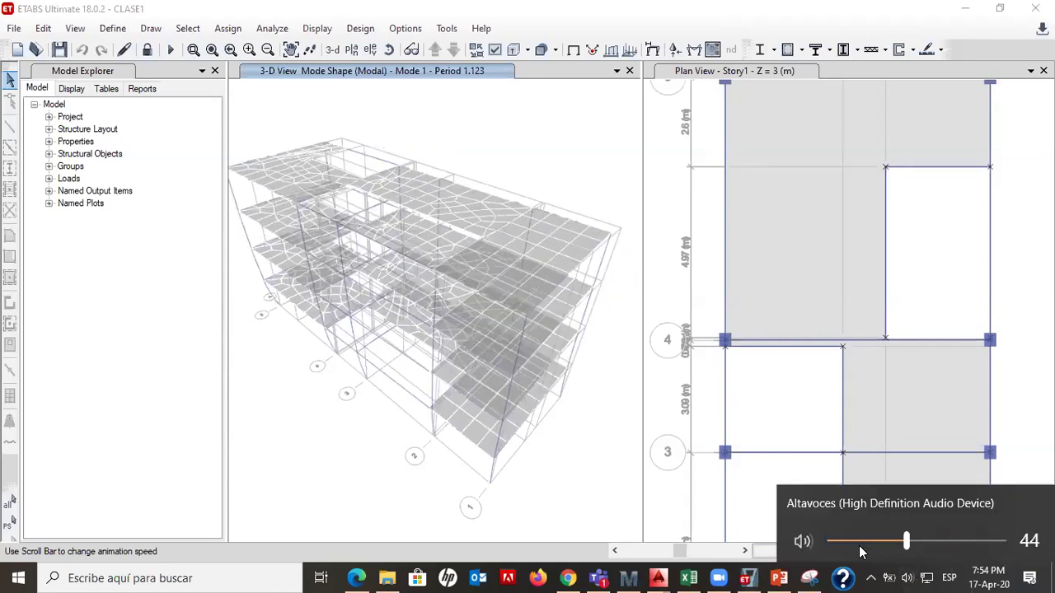
scroll(858, 546, "down", 5)
scroll(859, 546, "up", 15)
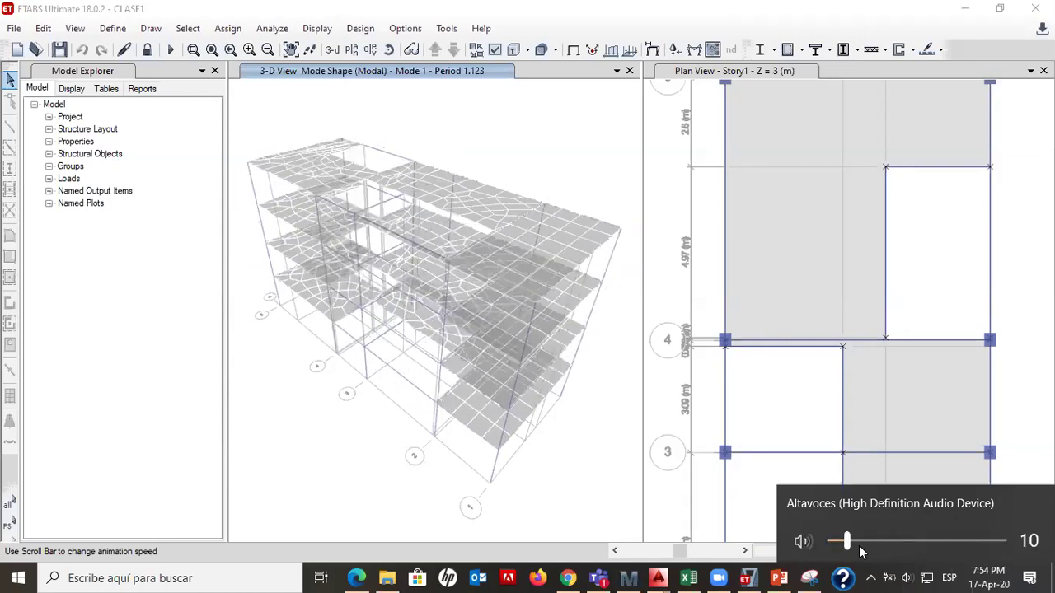
scroll(859, 545, "up", 4)
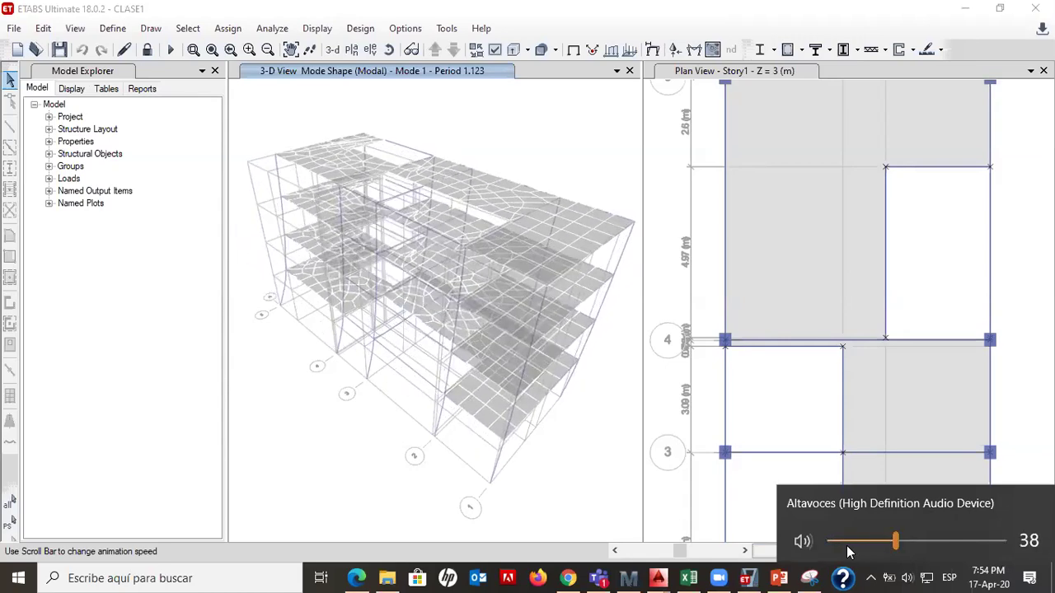
left_click(591, 347)
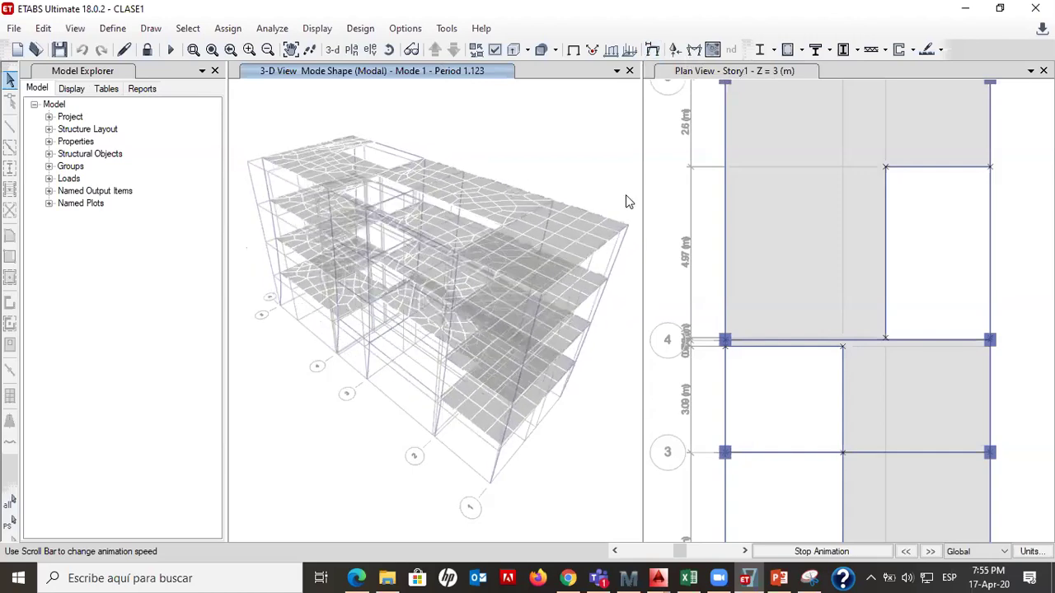
Stop the mode shape animation and unlock the model, accepting deletion of the analysis results
left_click(886, 559)
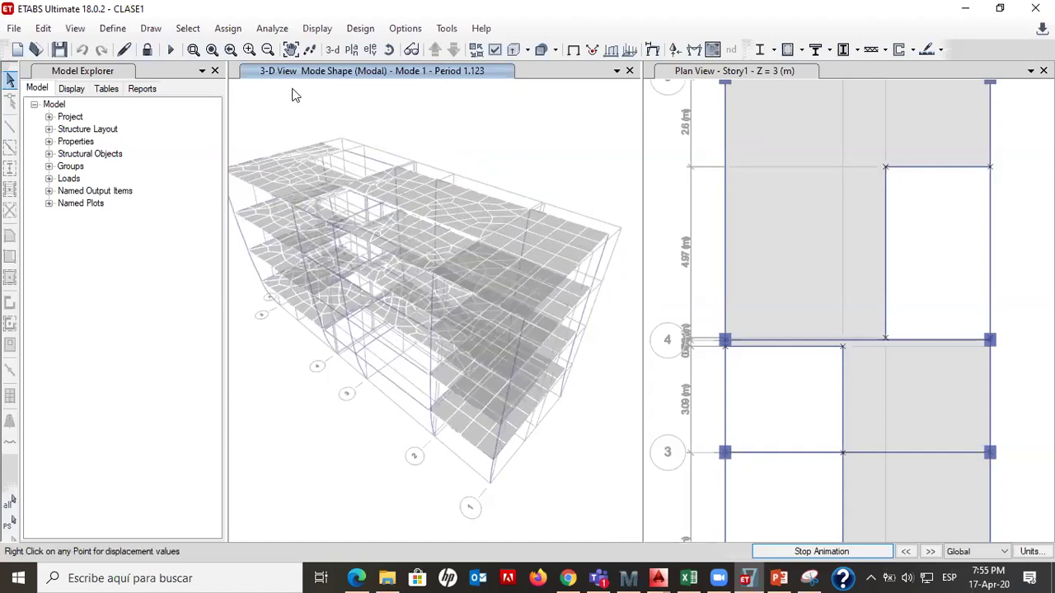
left_click(147, 51)
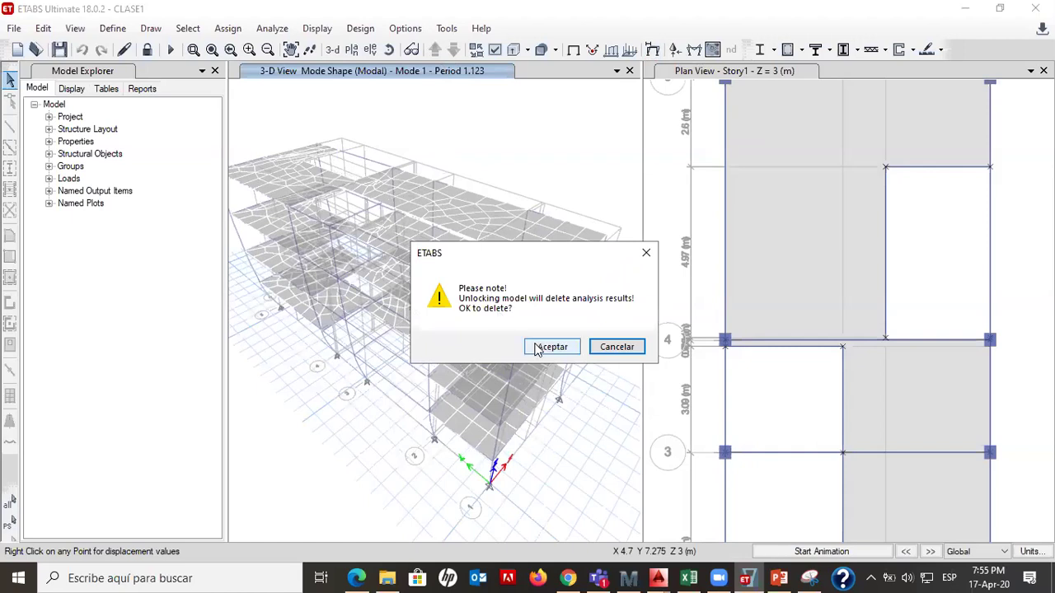
left_click(549, 347)
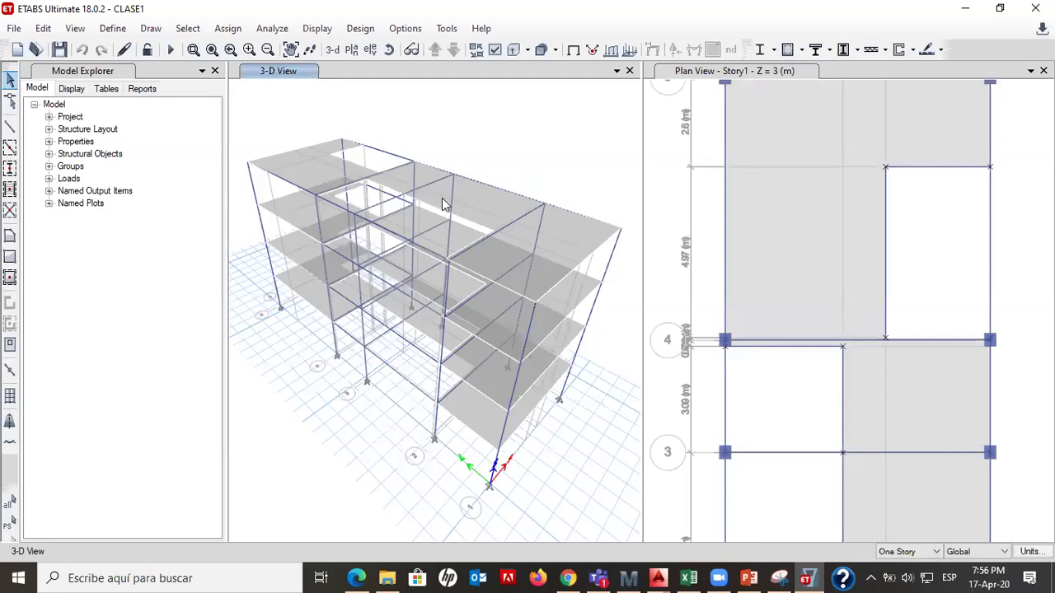
Select all slabs that have the Losa e=equivalente slab property
left_click(774, 238)
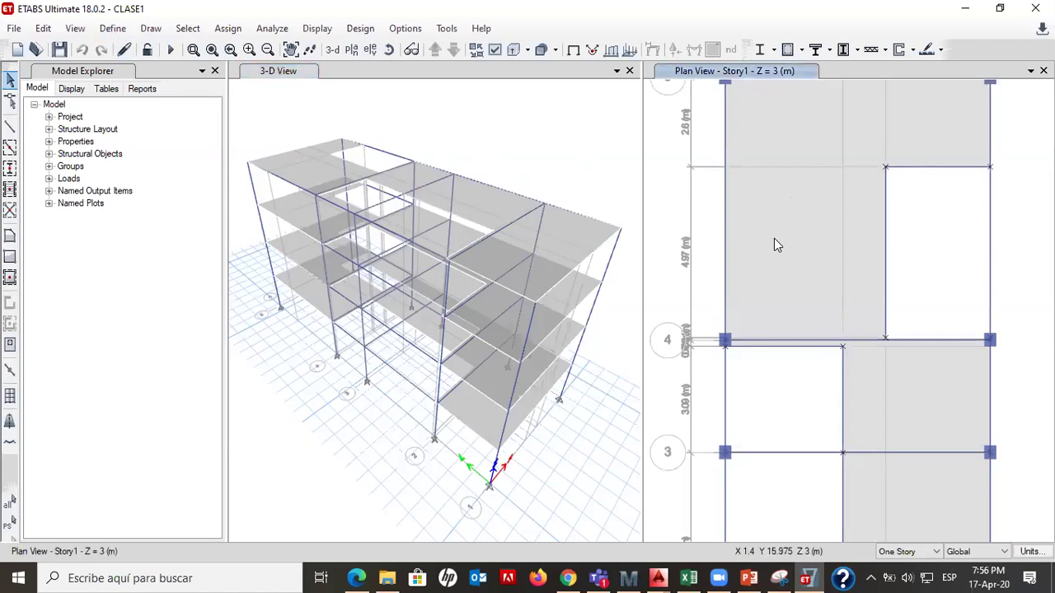
left_click(188, 30)
mouse_move(212, 47)
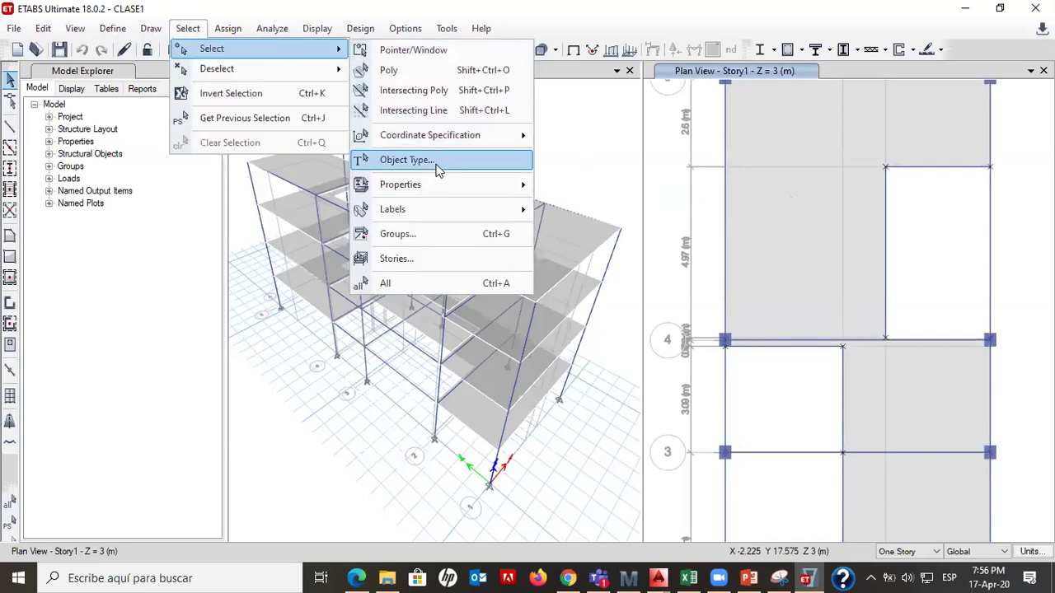
mouse_move(417, 192)
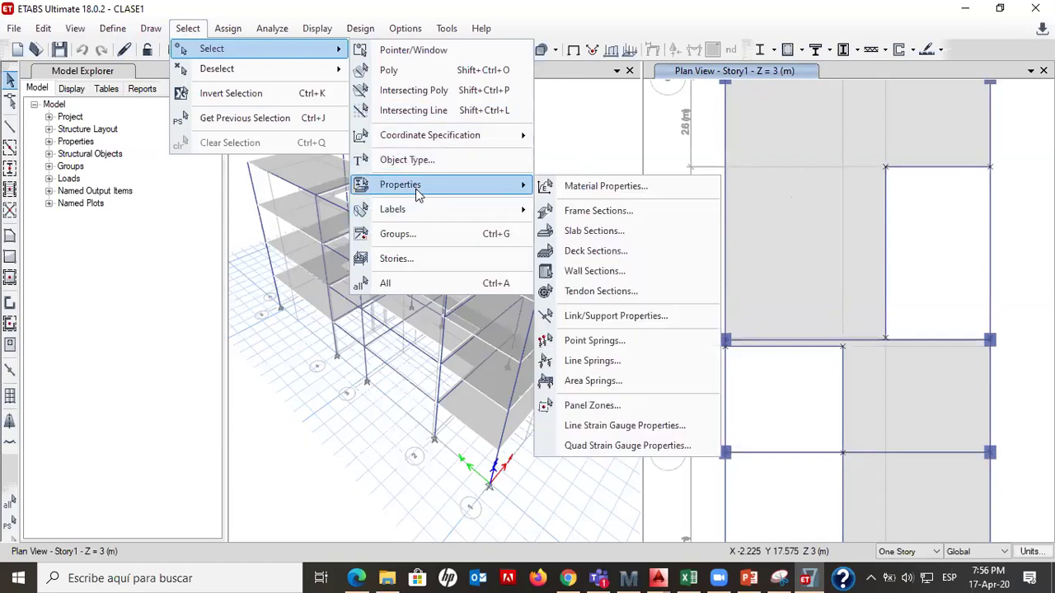
left_click(582, 232)
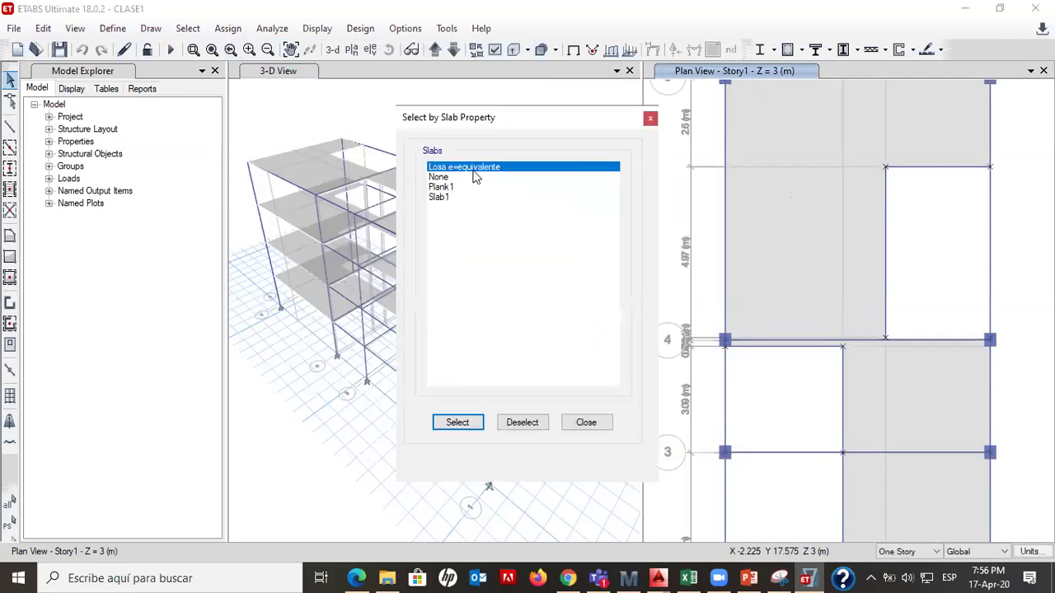
left_click(457, 423)
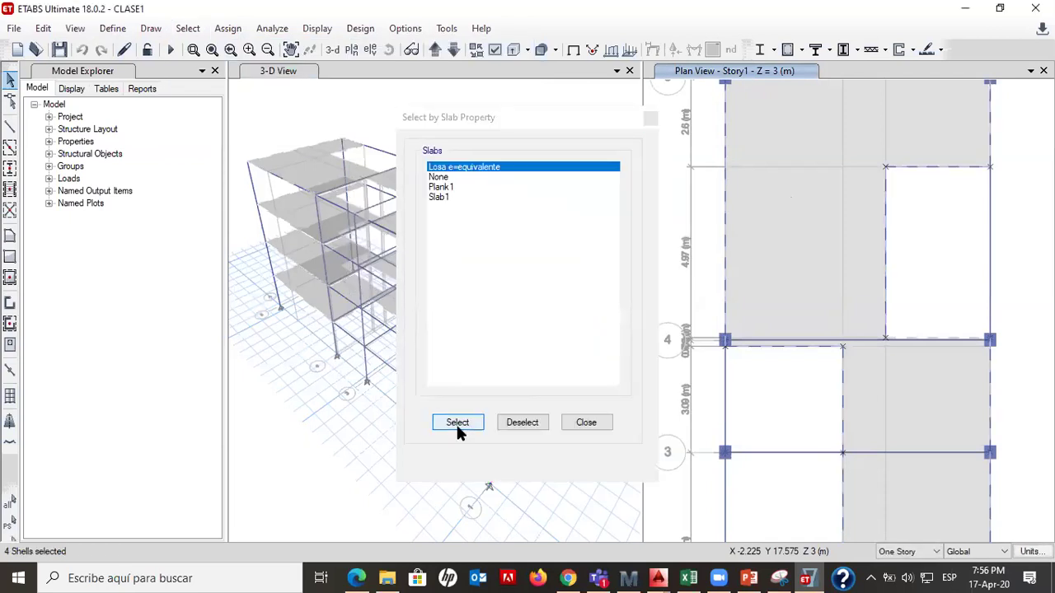
left_click(577, 429)
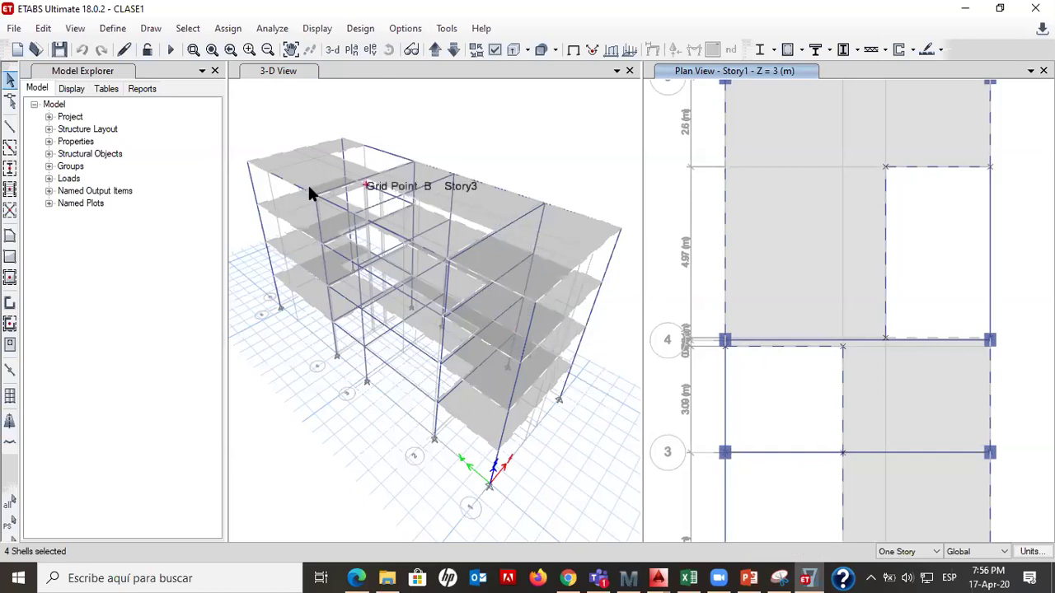
Assign a uniform gravity load of 1.8 kN/m² in the VIVA load pattern to the selected slabs, replacing existing loads
left_click(226, 28)
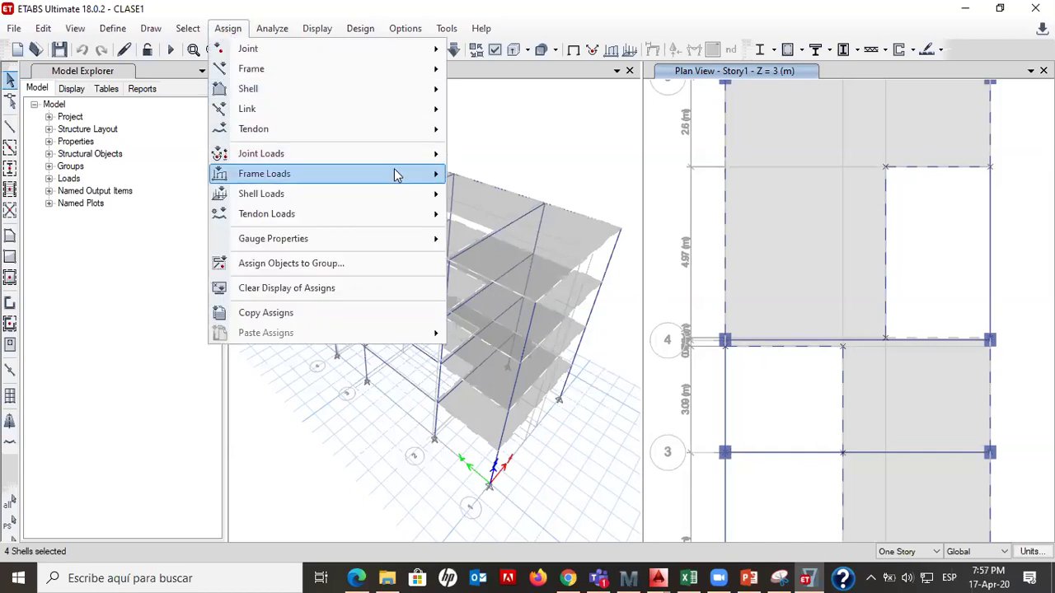
mouse_move(290, 202)
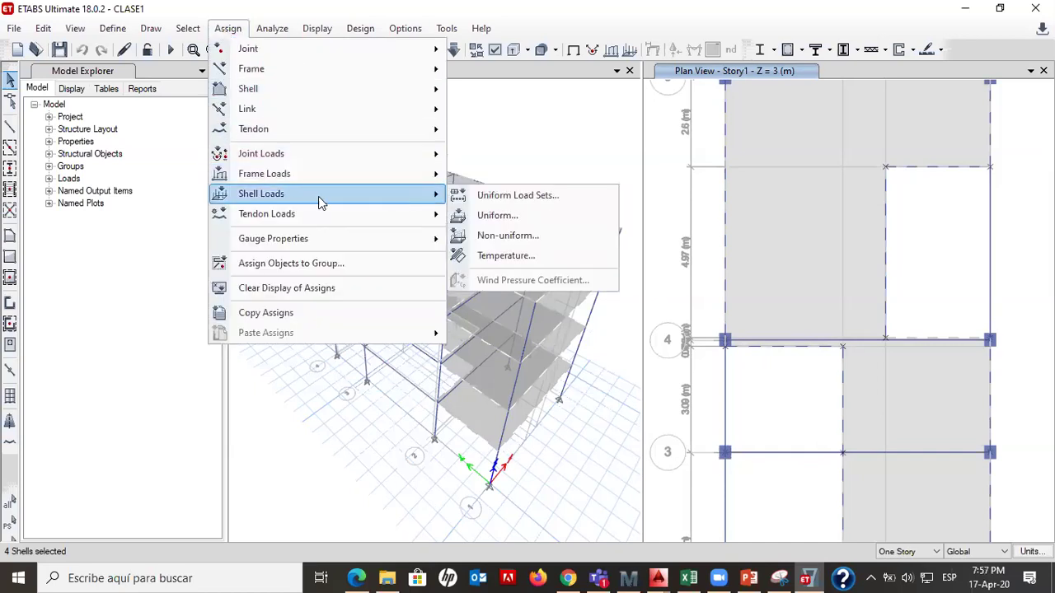
left_click(516, 217)
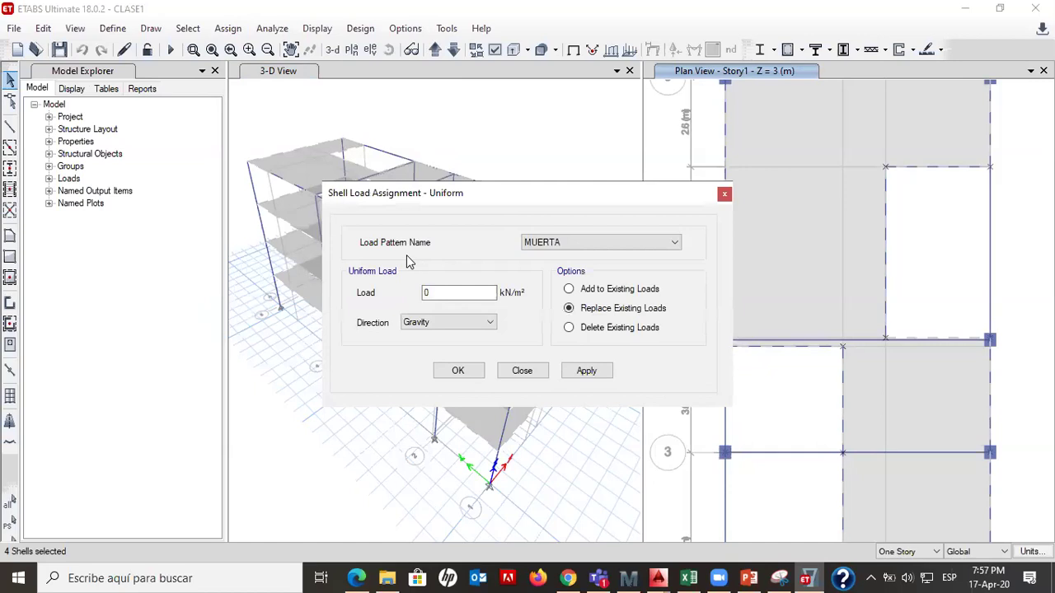
left_click(544, 244)
left_click(559, 267)
double_click(431, 293)
type("1.8")
left_click(585, 370)
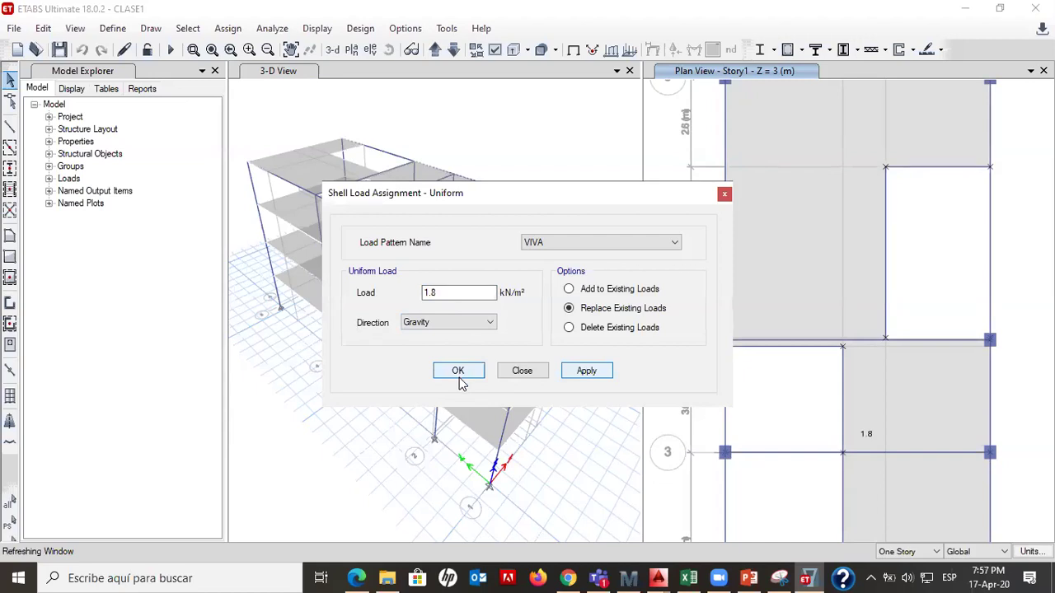
left_click(458, 372)
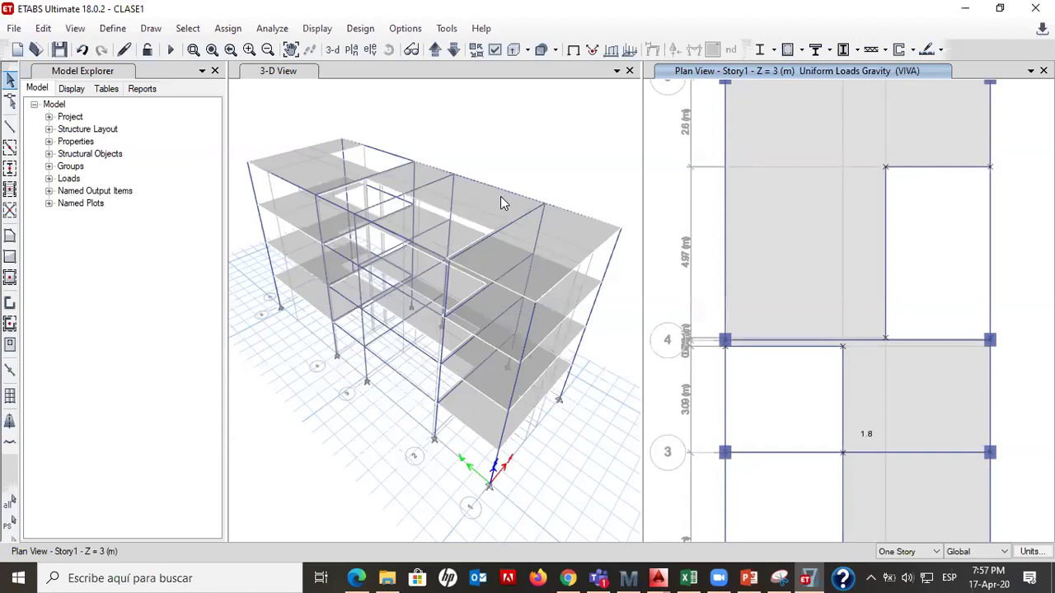
Inspect the loads assigned to slab F2 on Story1 in its slab information
left_click(513, 161)
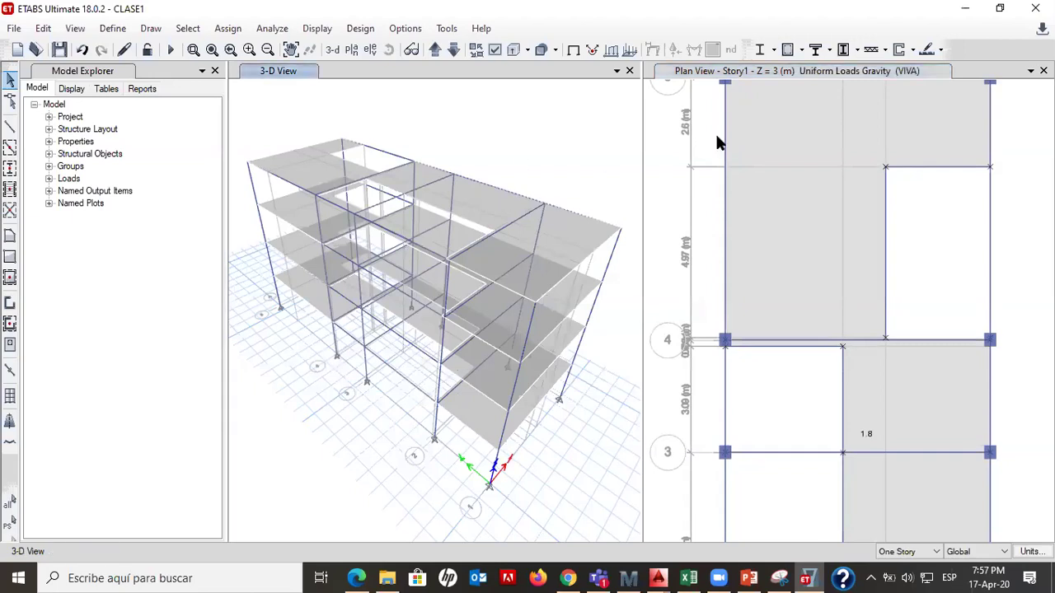
right_click(758, 149)
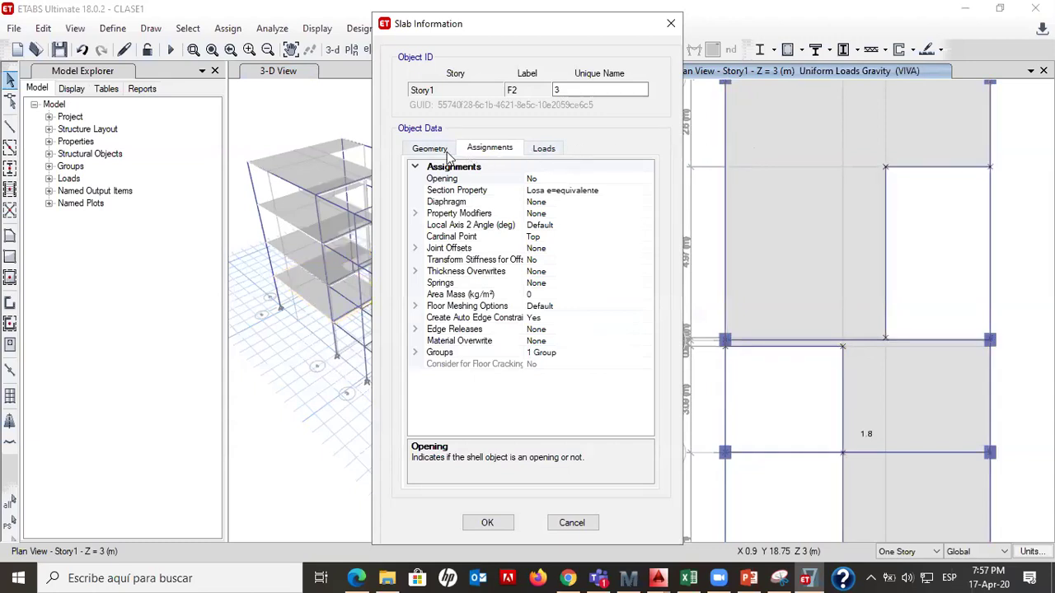
left_click(543, 151)
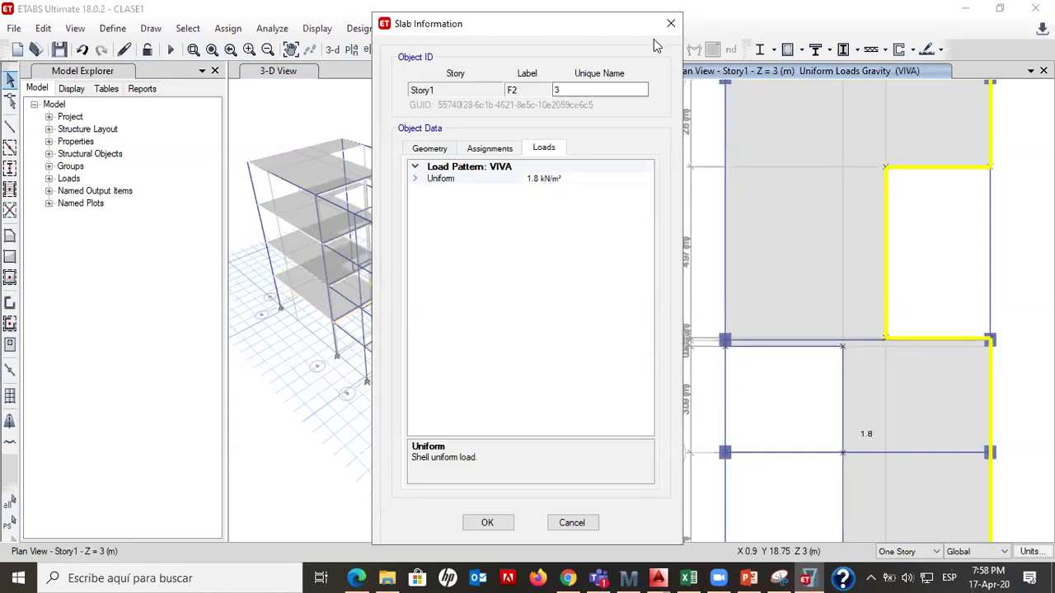
left_click(671, 25)
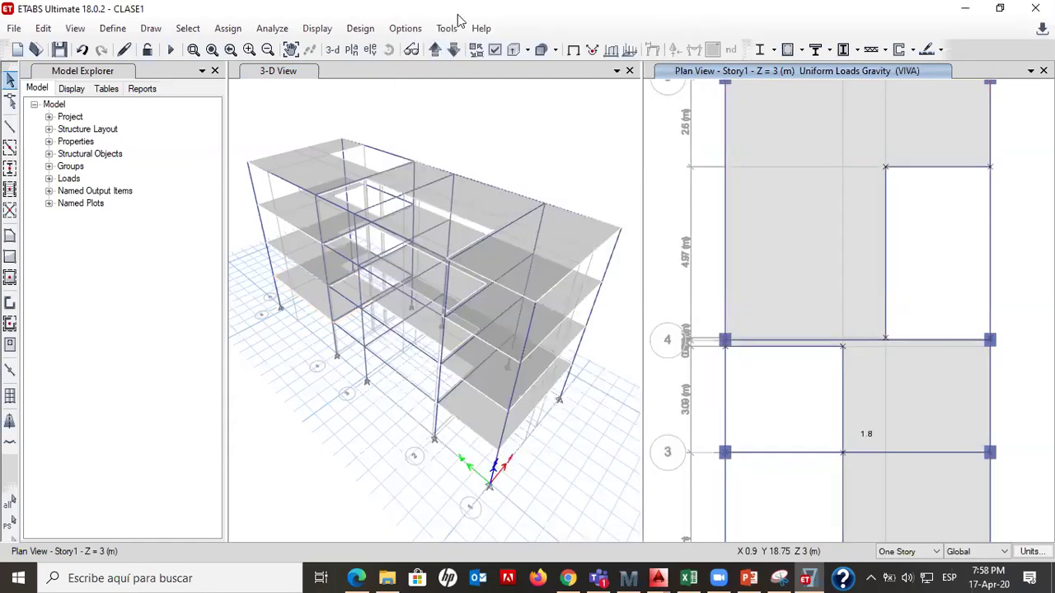
Rename mass source MsSrc1 as MASA SÍSMICA and base it only on specified load patterns, excluding element self mass and additional mass
left_click(113, 30)
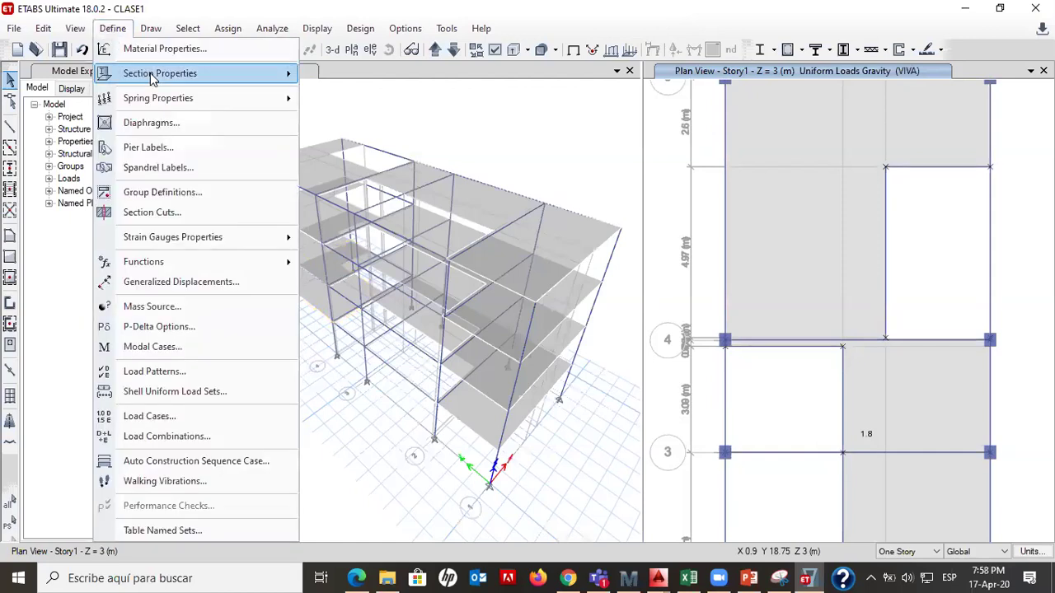
left_click(154, 311)
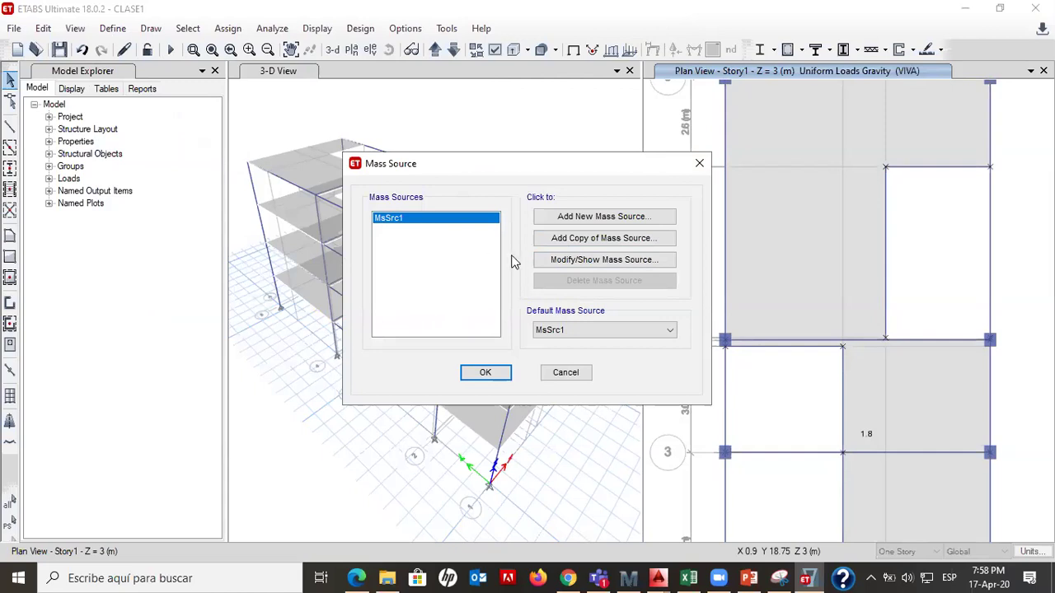
left_click(568, 261)
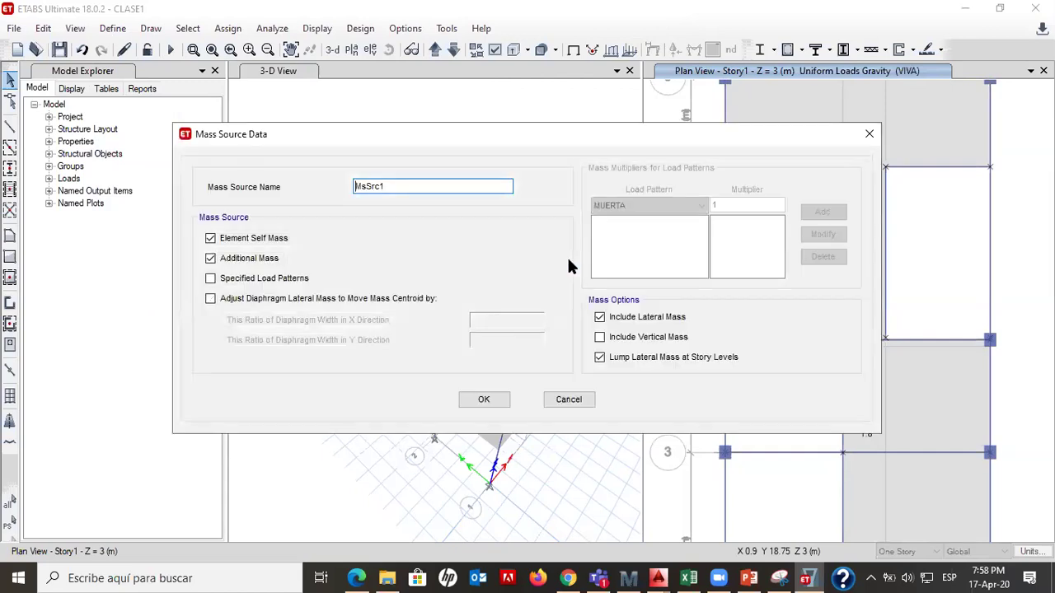
left_click_drag(420, 188, 254, 188)
type("MASA SIS")
key("BackSpace")
key("BackSpace")
type("´SÍSMICA")
left_click(248, 240)
left_click(251, 260)
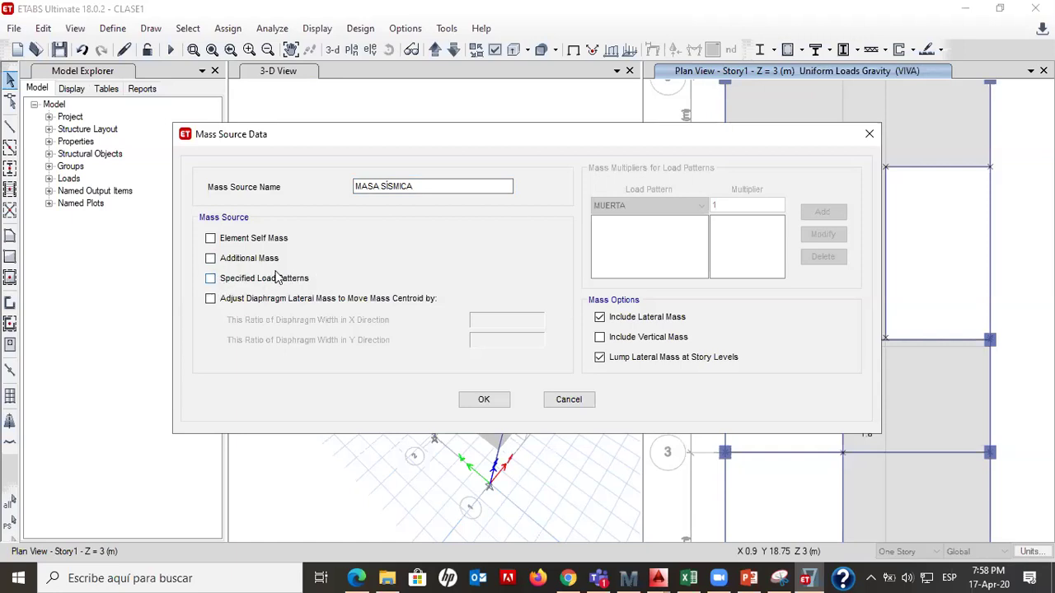
left_click(210, 278)
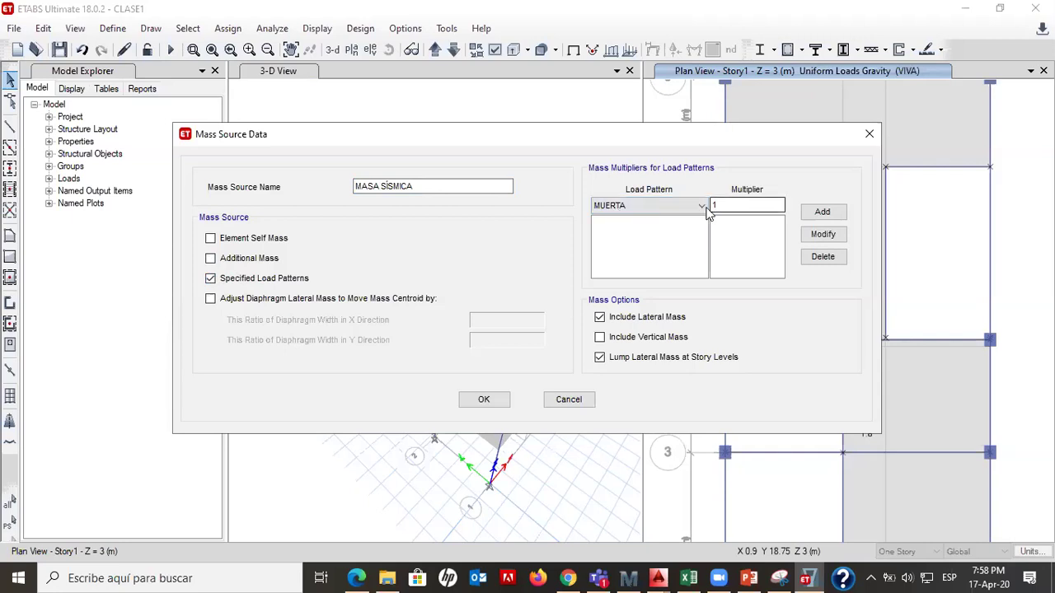
Add mass multipliers of 1 for MUERTA and 0.25 for VIVA to the mass source and accept the definition
left_click(824, 212)
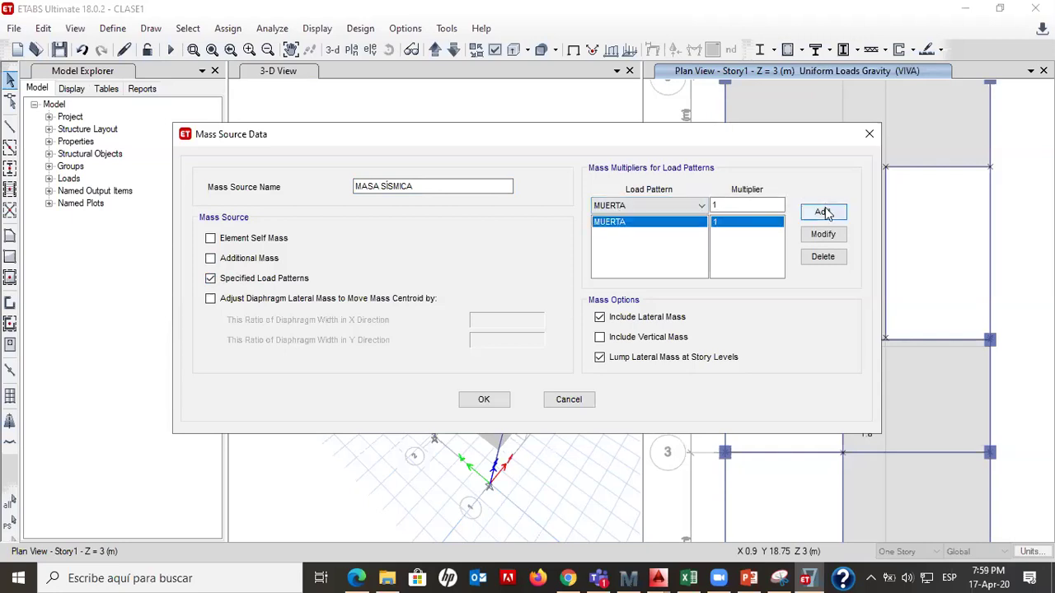
left_click(655, 206)
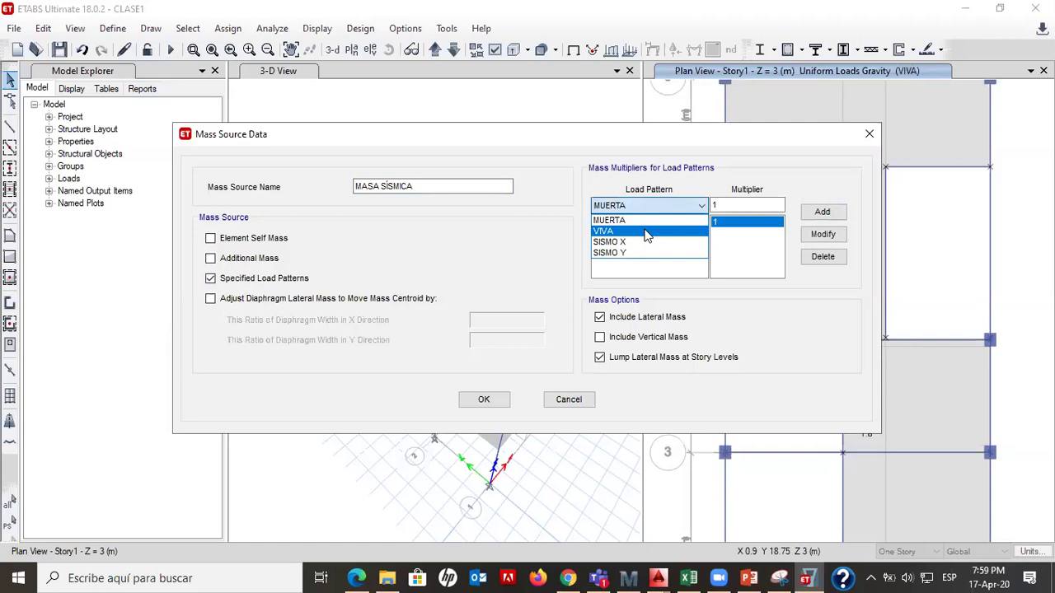
left_click(647, 232)
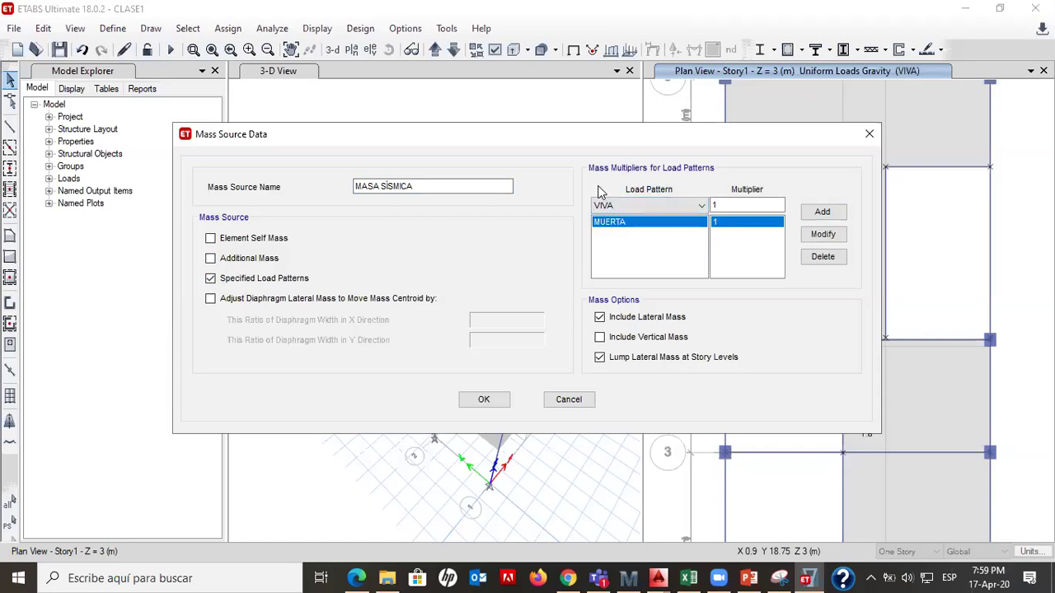
left_click_drag(731, 207, 682, 208)
type("0.25")
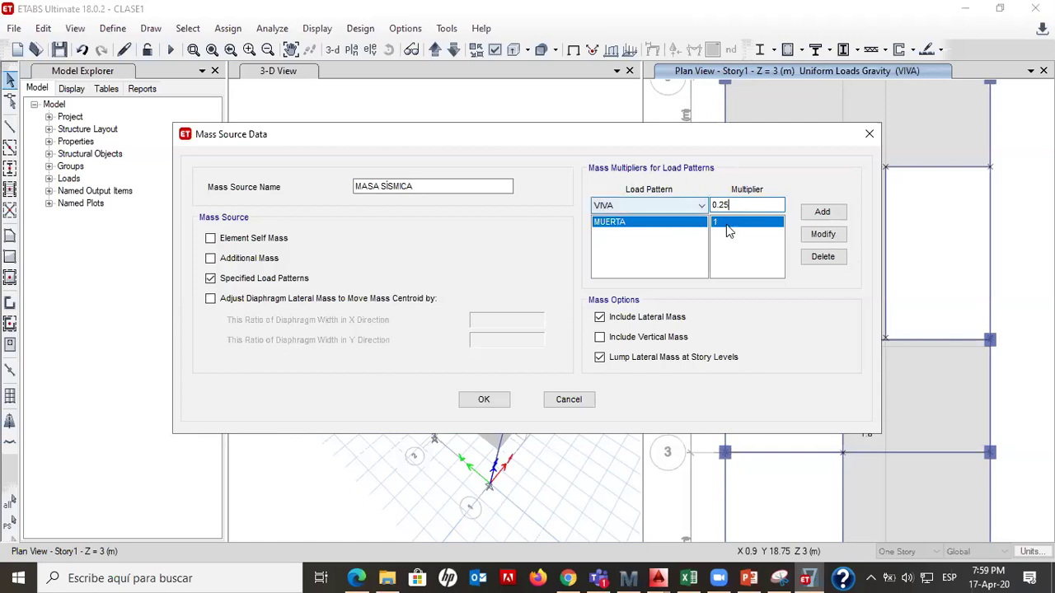
left_click(835, 217)
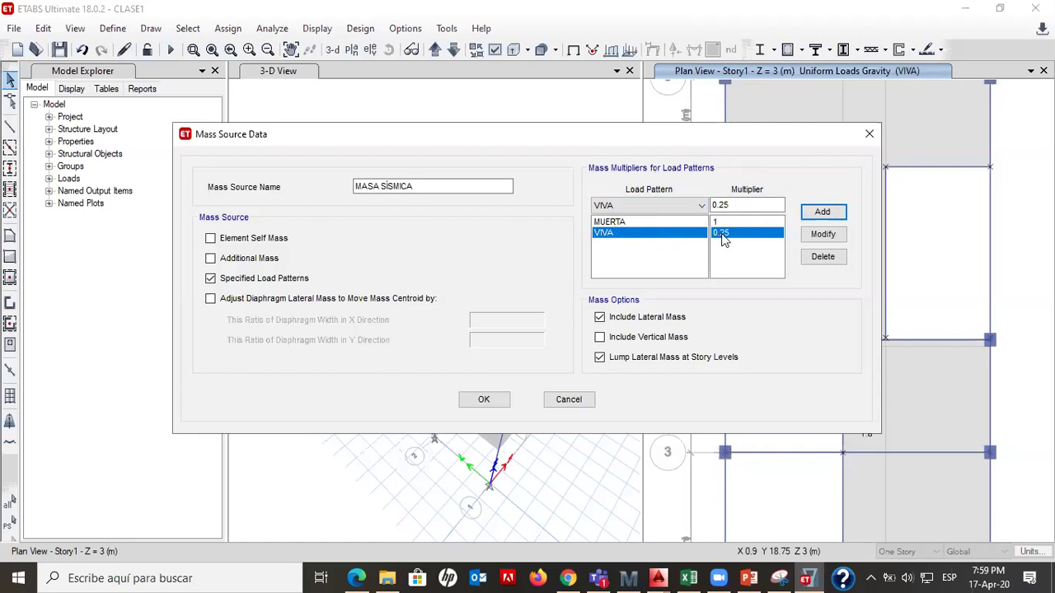
left_click(489, 403)
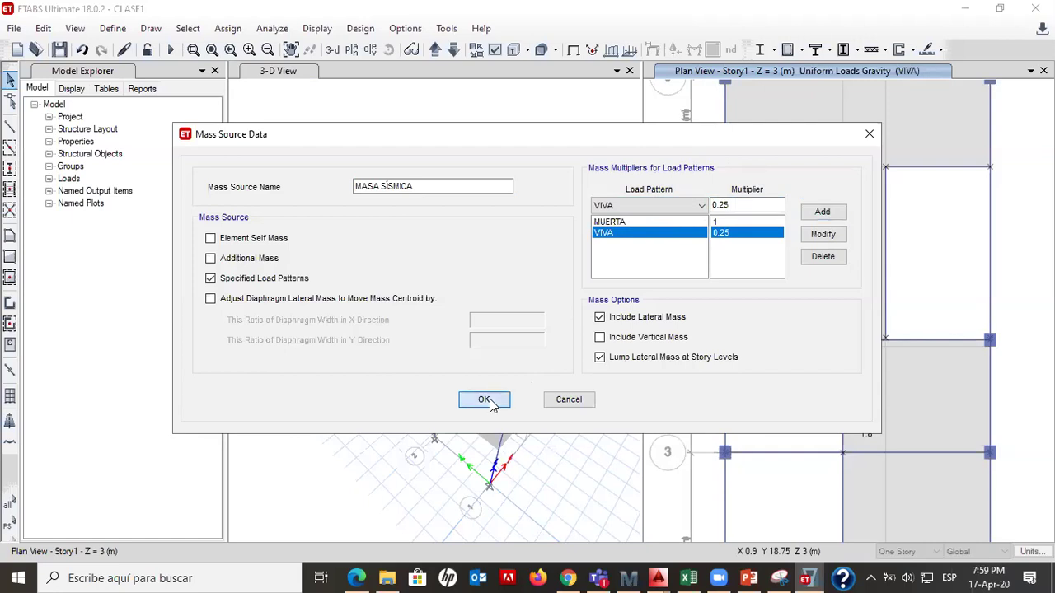
left_click(488, 399)
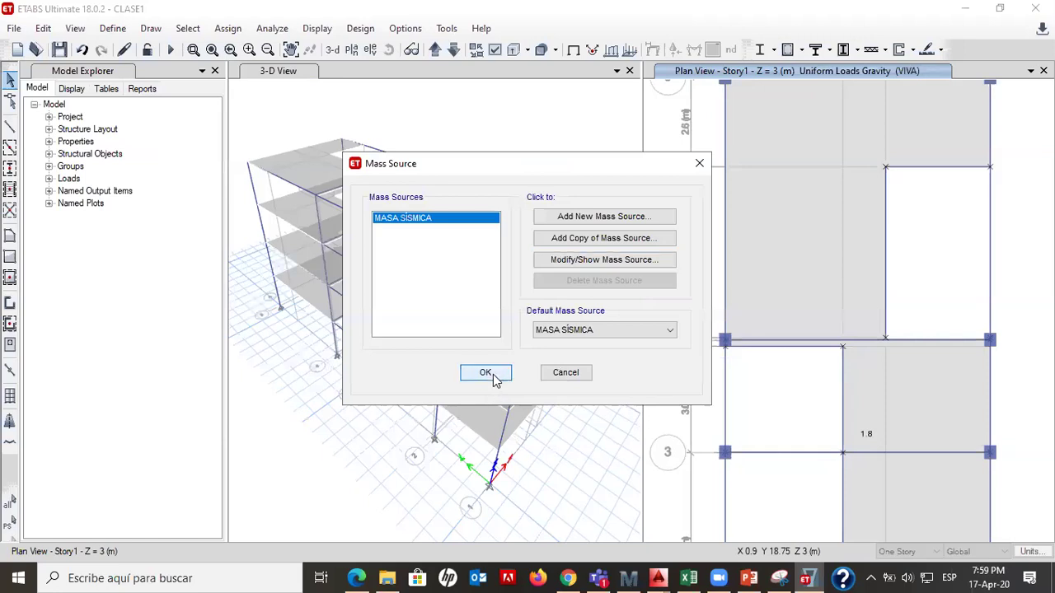
left_click(493, 378)
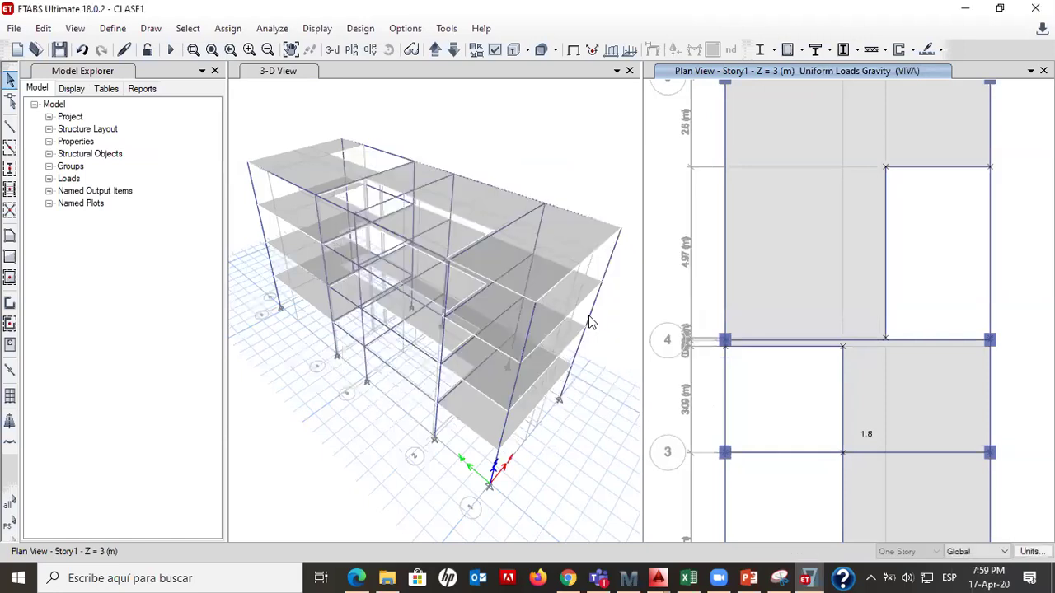
Show the Base plan, select all its column joints and assign them fixed restraints in every translation and rotation
left_click(509, 143)
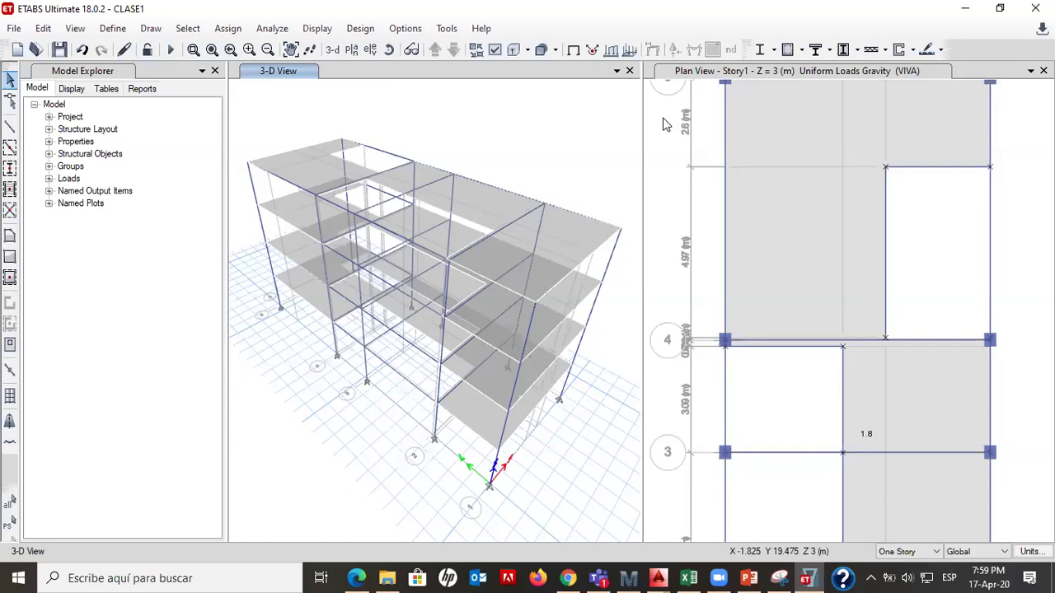
left_click(724, 100)
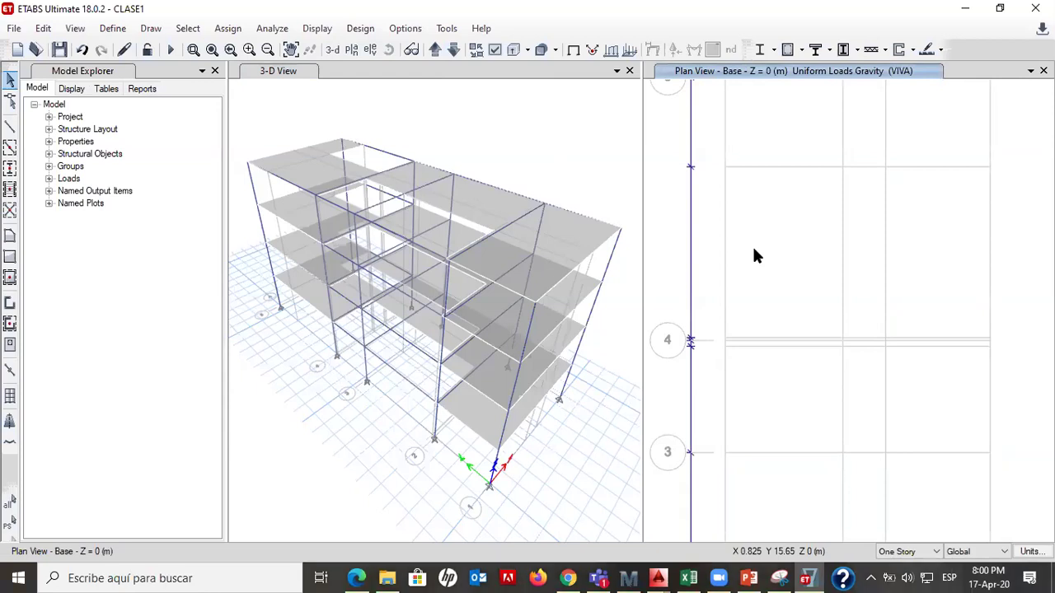
scroll(753, 247, "down", 3)
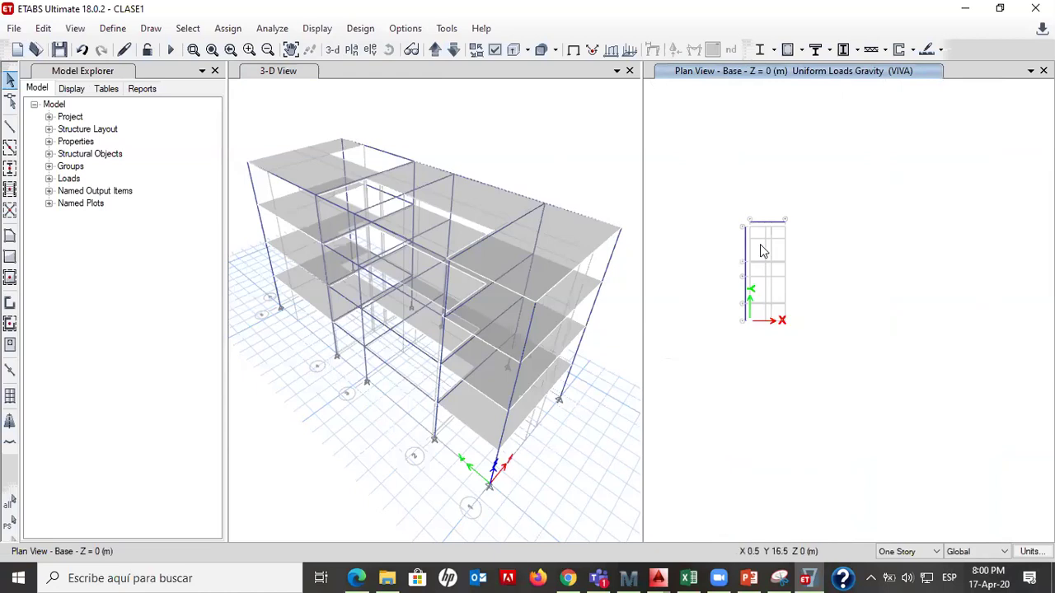
scroll(760, 244, "up", 3)
middle_click_drag(760, 244, 763, 201)
left_click_drag(714, 122, 883, 513)
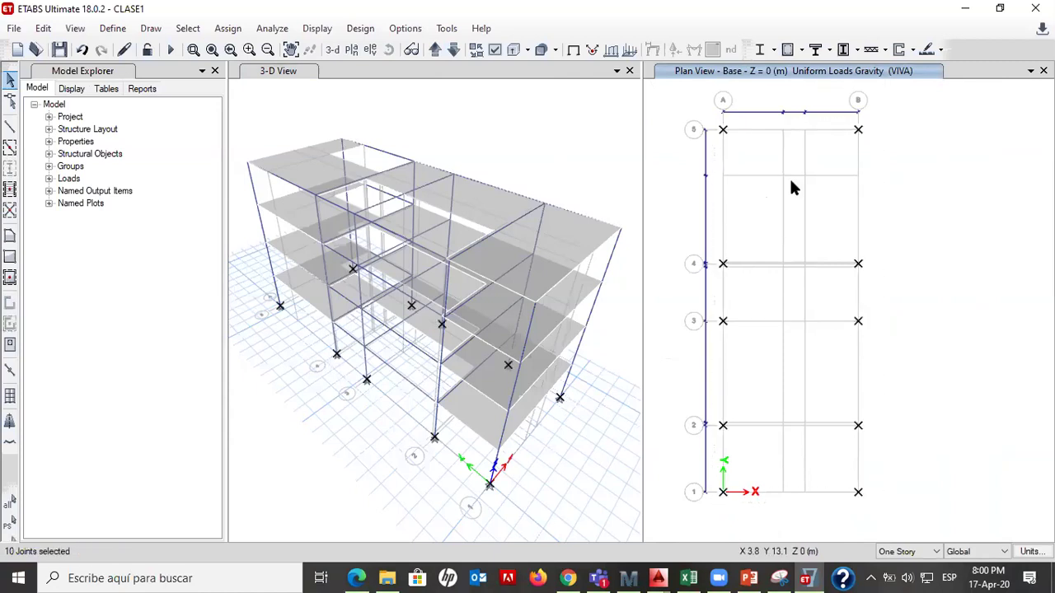
left_click(228, 29)
mouse_move(281, 47)
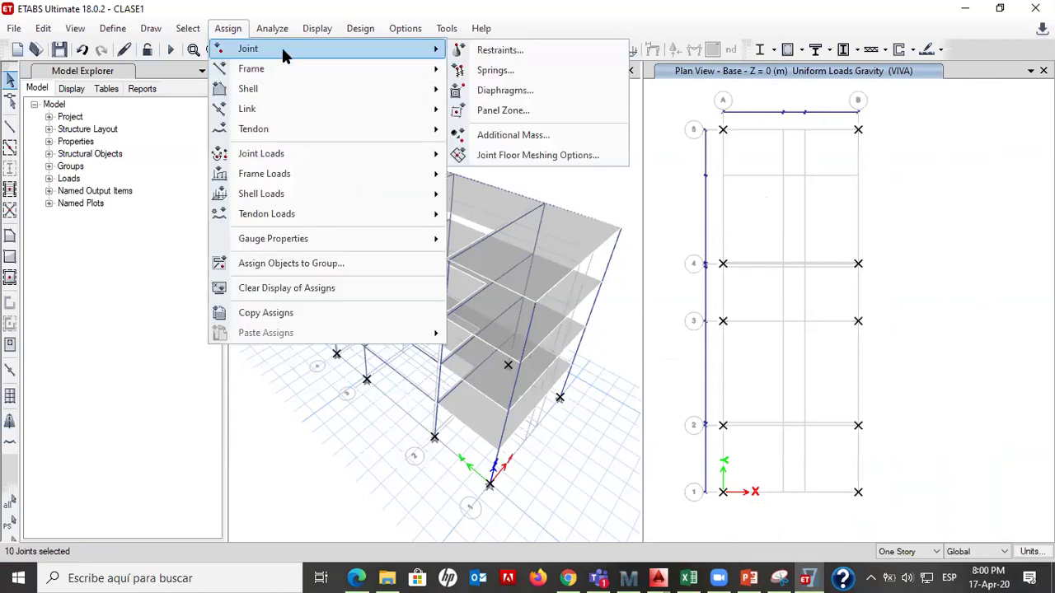
left_click(501, 50)
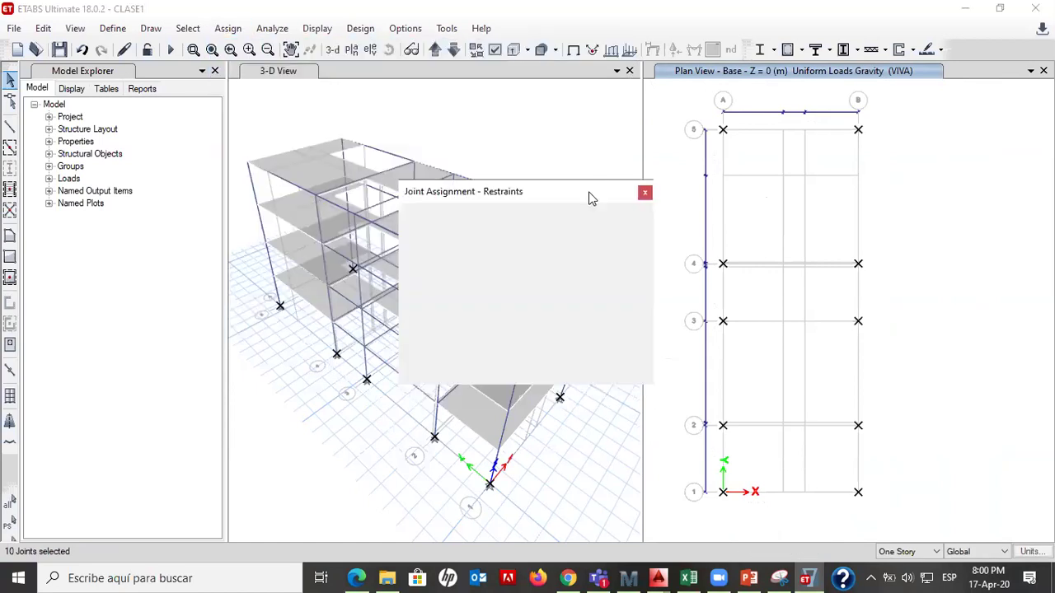
left_click_drag(590, 198, 520, 119)
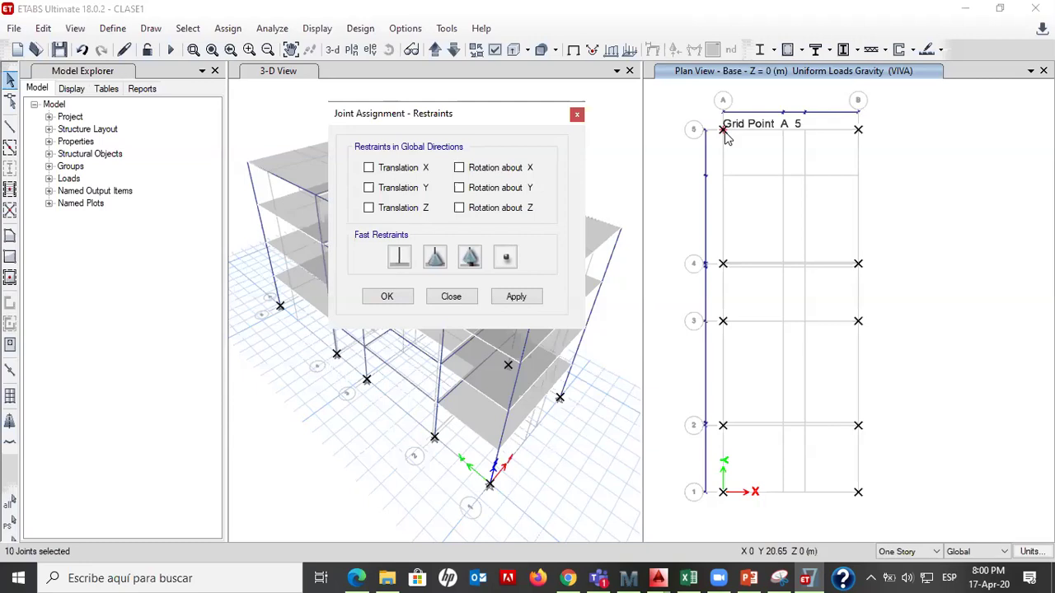
left_click(399, 259)
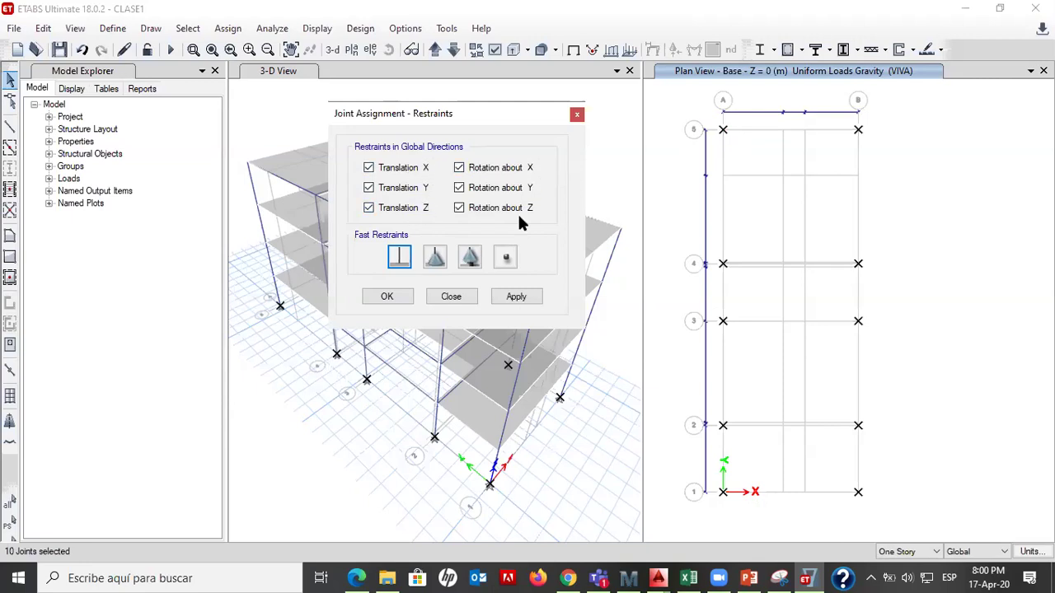
left_click(516, 297)
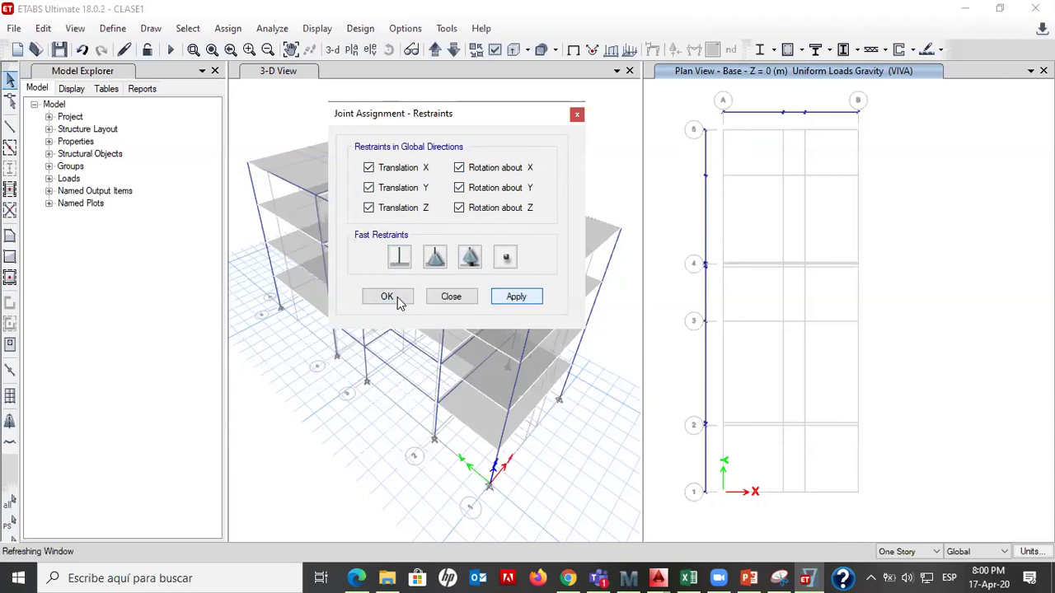
left_click(387, 297)
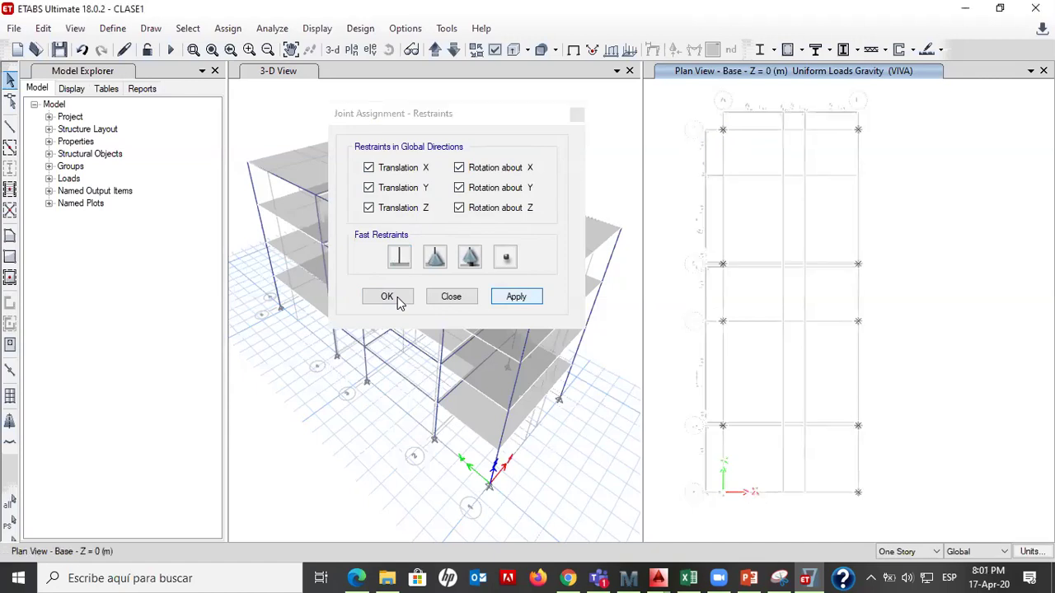